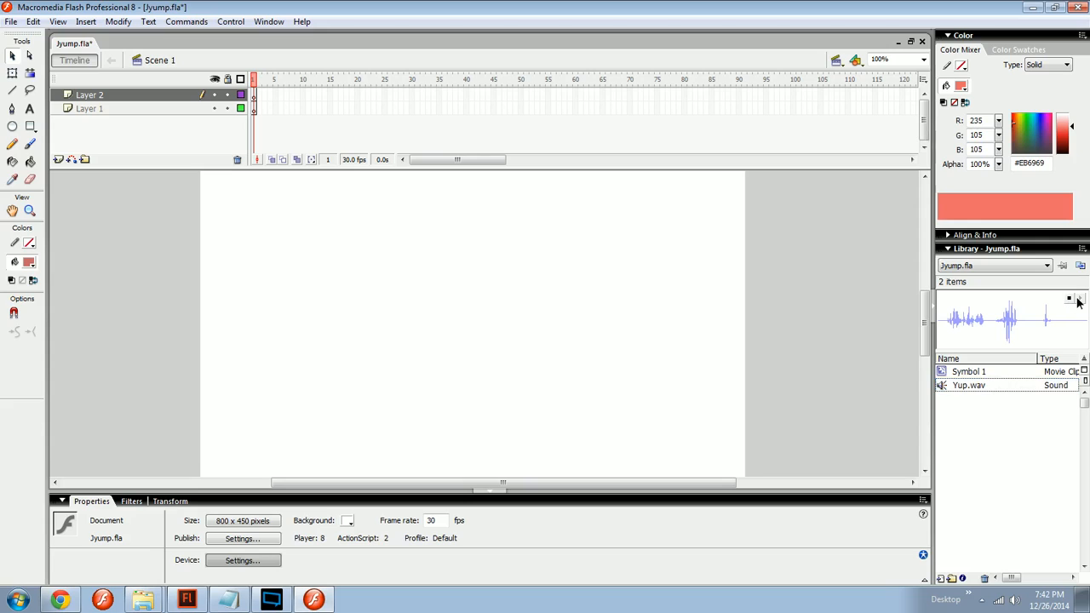
Step: Reduce the timeline's height and centre the whole stage in the view
{"action": "left_click_drag", "start_coordinate": [368, 425], "coordinate": [408, 432]}
{"action": "left_click_drag", "start_coordinate": [480, 383], "coordinate": [476, 377]}
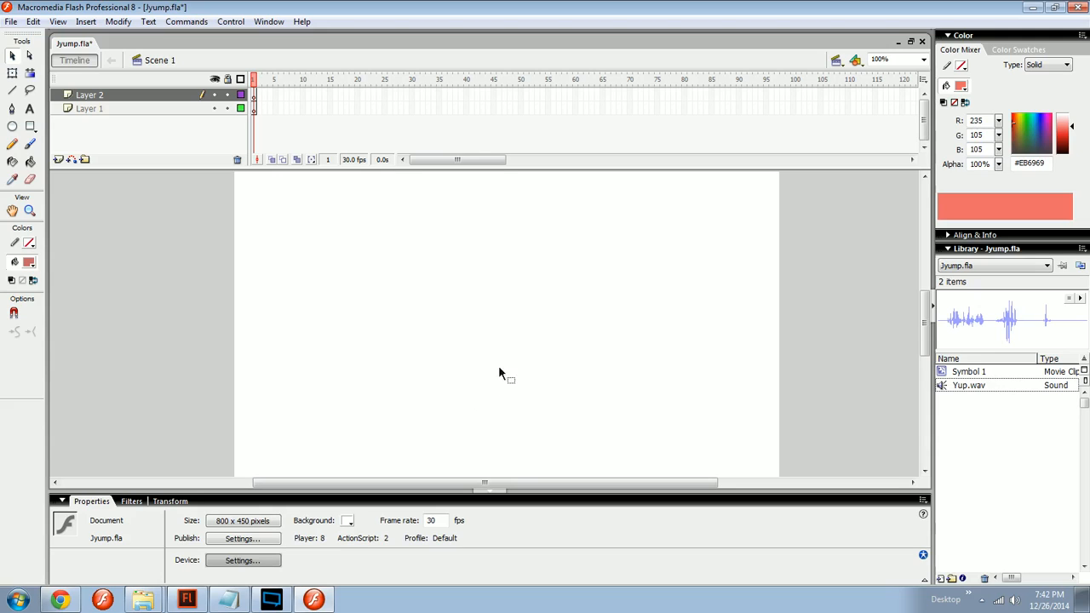
{"action": "left_click_drag", "start_coordinate": [553, 303], "coordinate": [567, 310]}
{"action": "left_click_drag", "start_coordinate": [238, 171], "coordinate": [238, 153]}
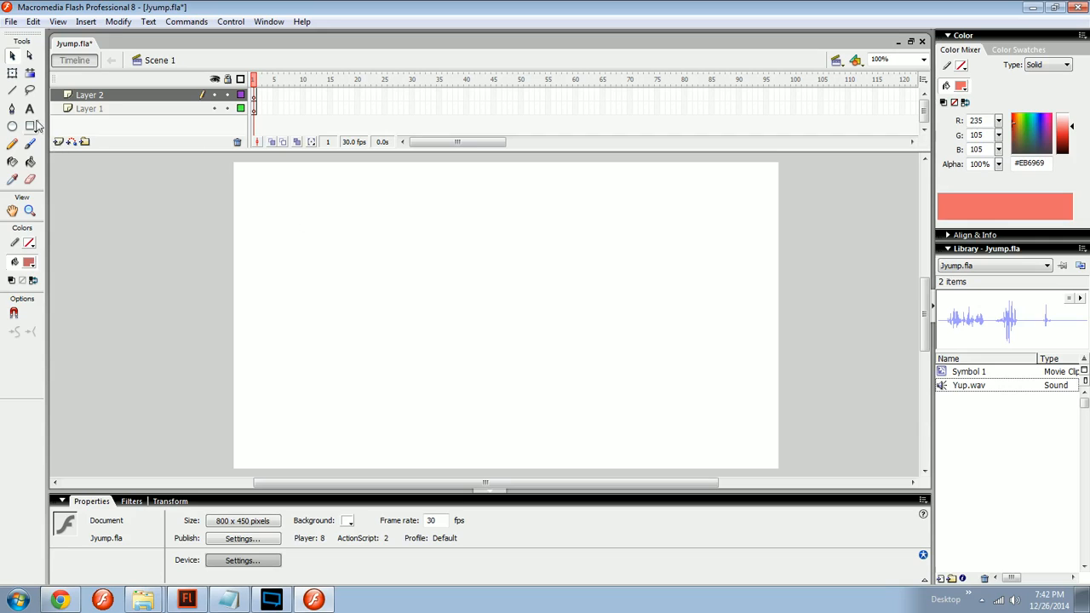
{"action": "left_click", "coordinate": [30, 126]}
{"action": "left_click_drag", "start_coordinate": [272, 247], "coordinate": [649, 416]}
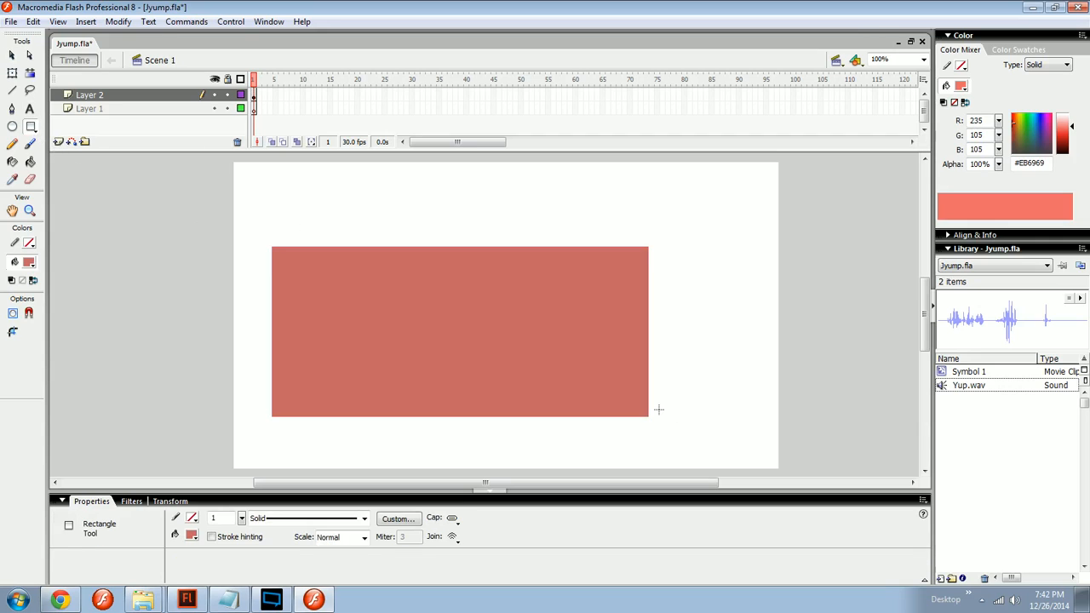
{"action": "key", "text": "z"}
{"action": "key", "text": "ctrl+z"}
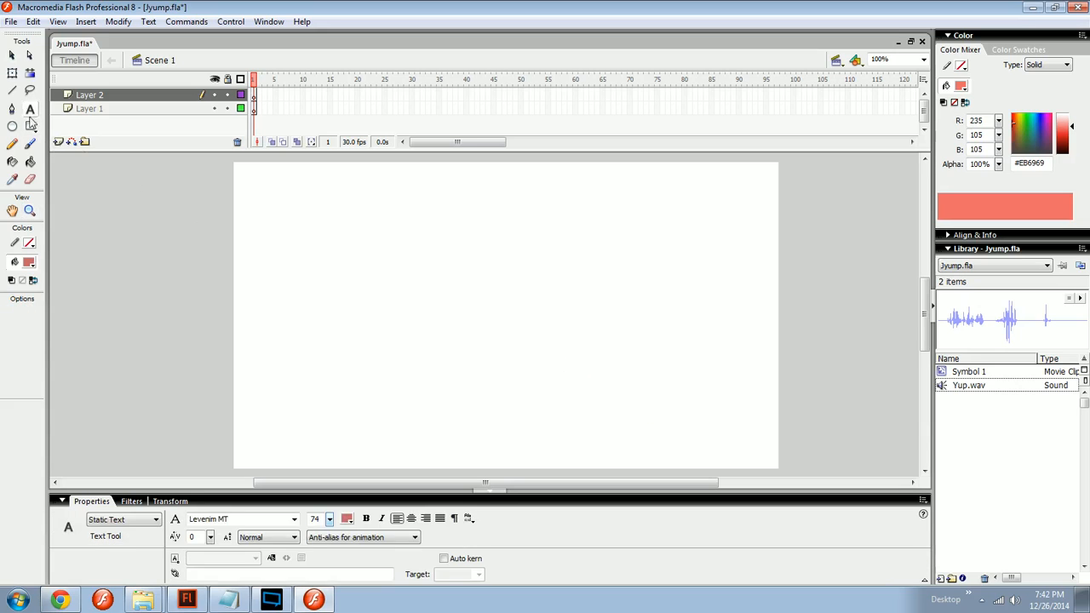
{"action": "left_click", "coordinate": [30, 126]}
{"action": "left_click_drag", "start_coordinate": [246, 181], "coordinate": [637, 401]}
{"action": "key", "text": "ctrl+z"}
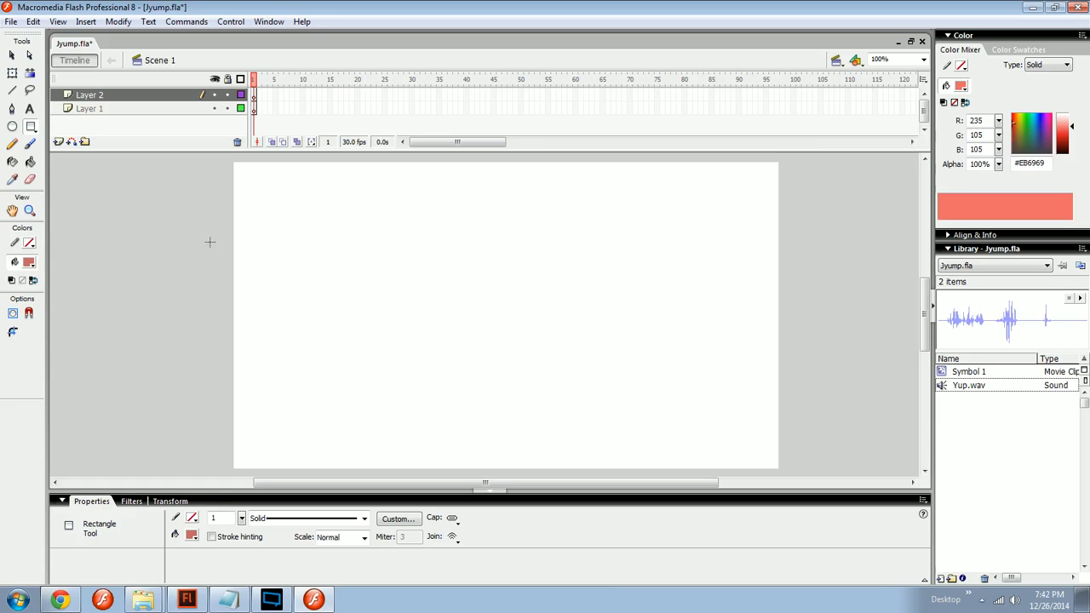
Step: Preview Symbol 1 and Yup.wav in the library and narrow the side panels slightly
{"action": "left_click", "coordinate": [966, 375]}
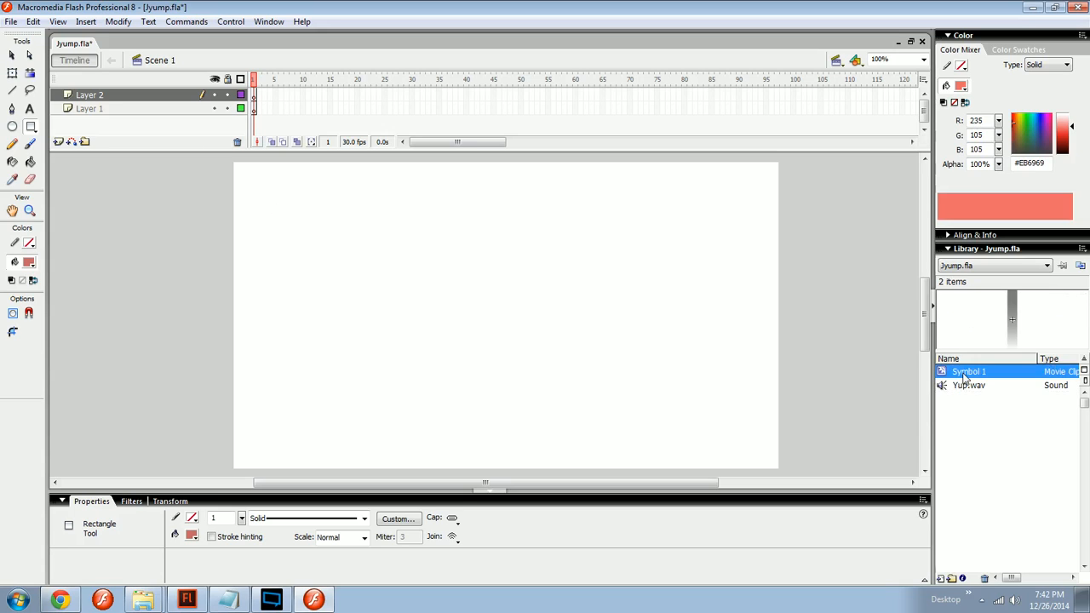
{"action": "left_click", "coordinate": [967, 387]}
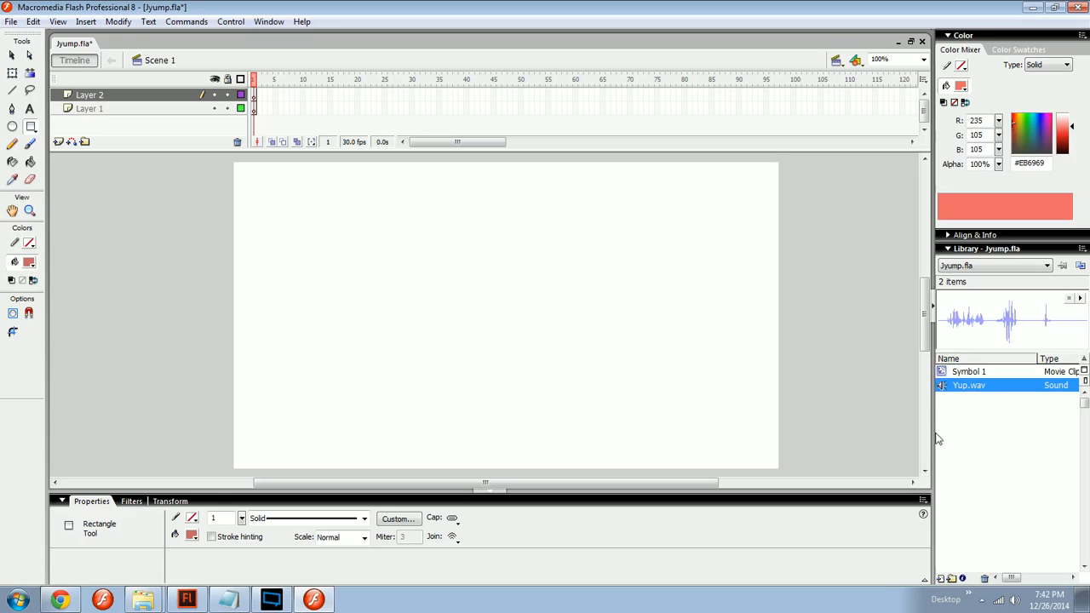
{"action": "mouse_move", "coordinate": [933, 442]}
{"action": "left_mouse_down"}
{"action": "mouse_move", "coordinate": [849, 455]}
{"action": "mouse_move", "coordinate": [946, 456]}
{"action": "left_mouse_up"}
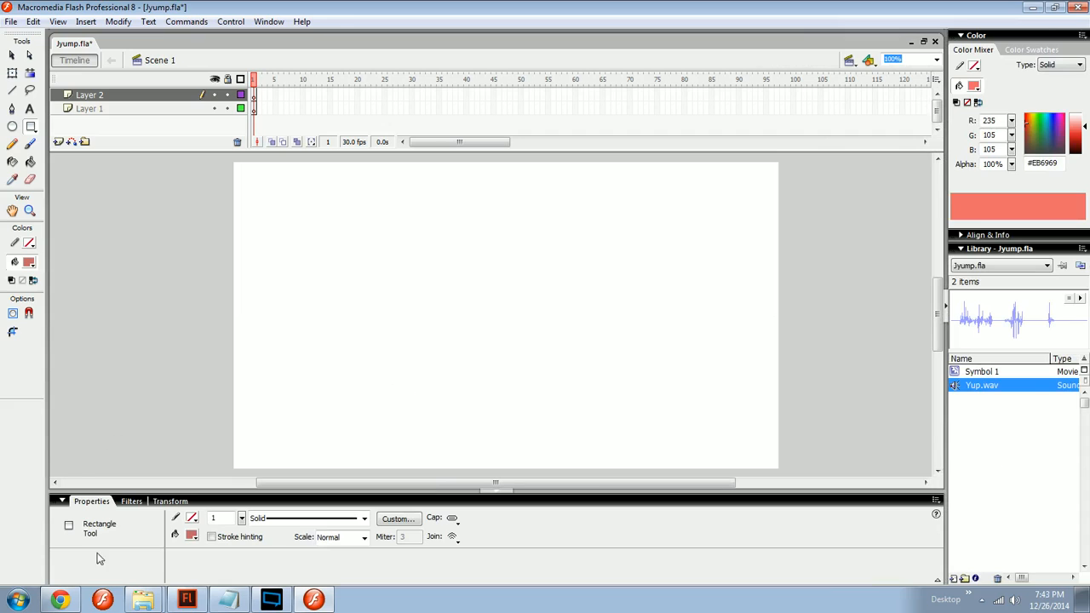
Step: Switch to the newer Flash window, set the fill colour's saturation to 0%, and return to Flash Professional 8
{"action": "left_click", "coordinate": [186, 600]}
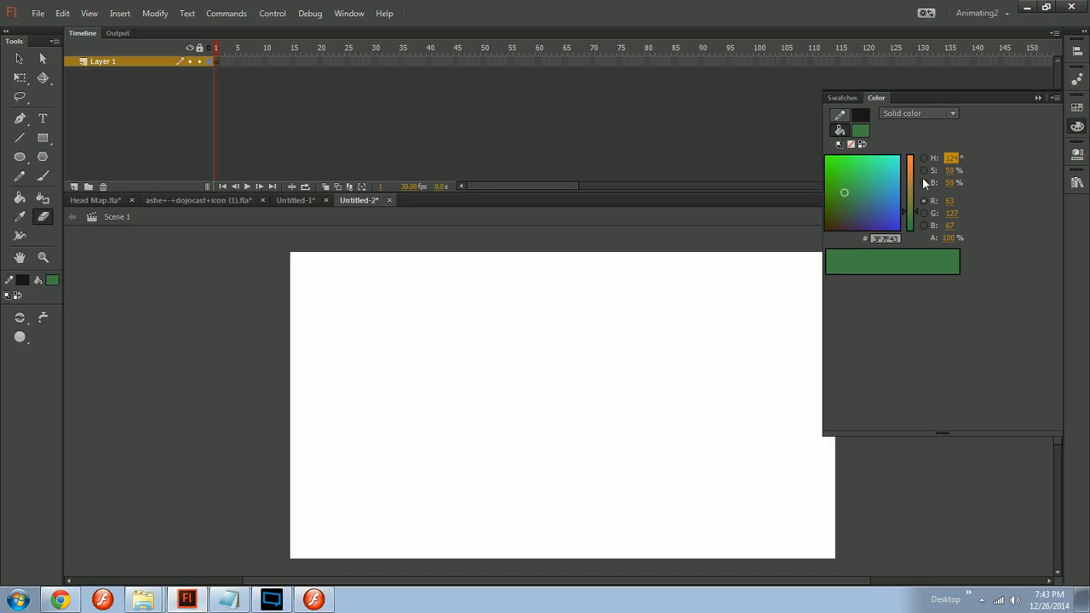
{"action": "left_click_drag", "start_coordinate": [949, 170], "coordinate": [921, 171]}
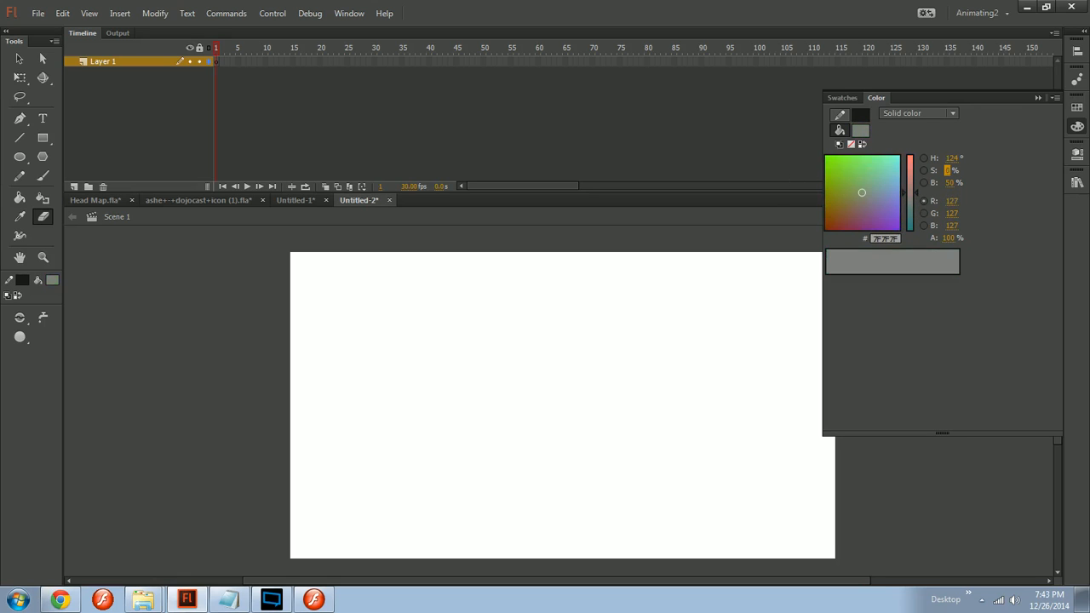
{"action": "left_click", "coordinate": [314, 600]}
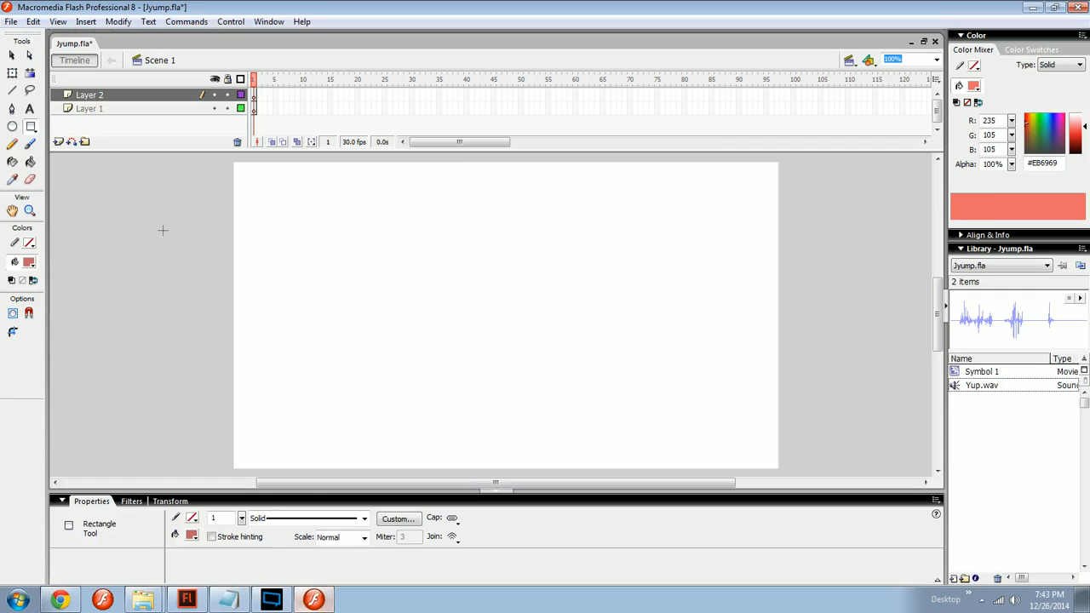
Step: Activate the Text tool and set the fill colour to dark red #943838
{"action": "left_click", "coordinate": [30, 263]}
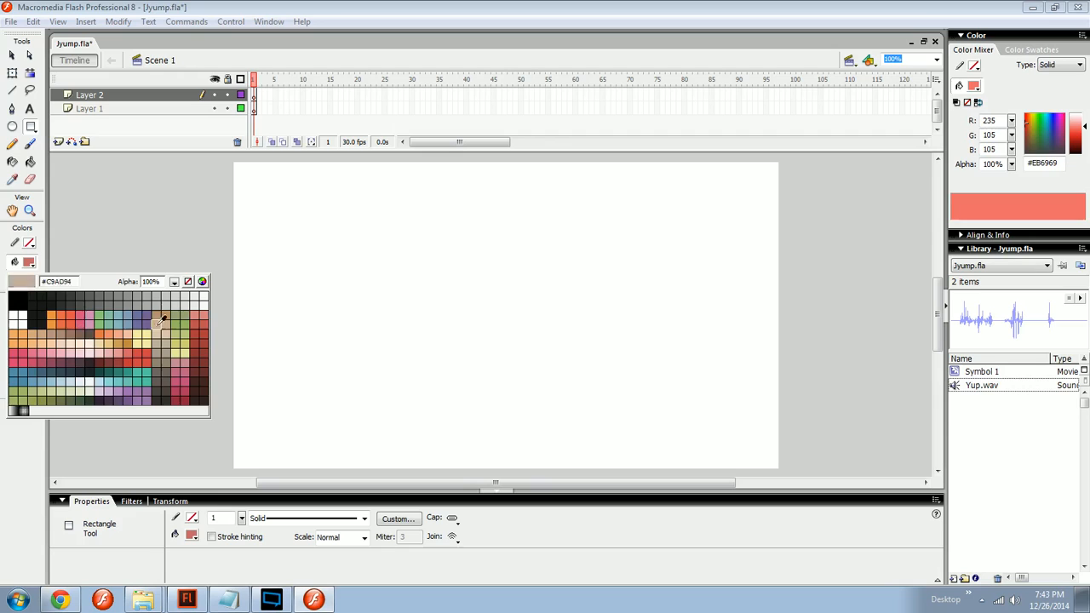
{"action": "left_click", "coordinate": [313, 263]}
{"action": "key", "text": "t"}
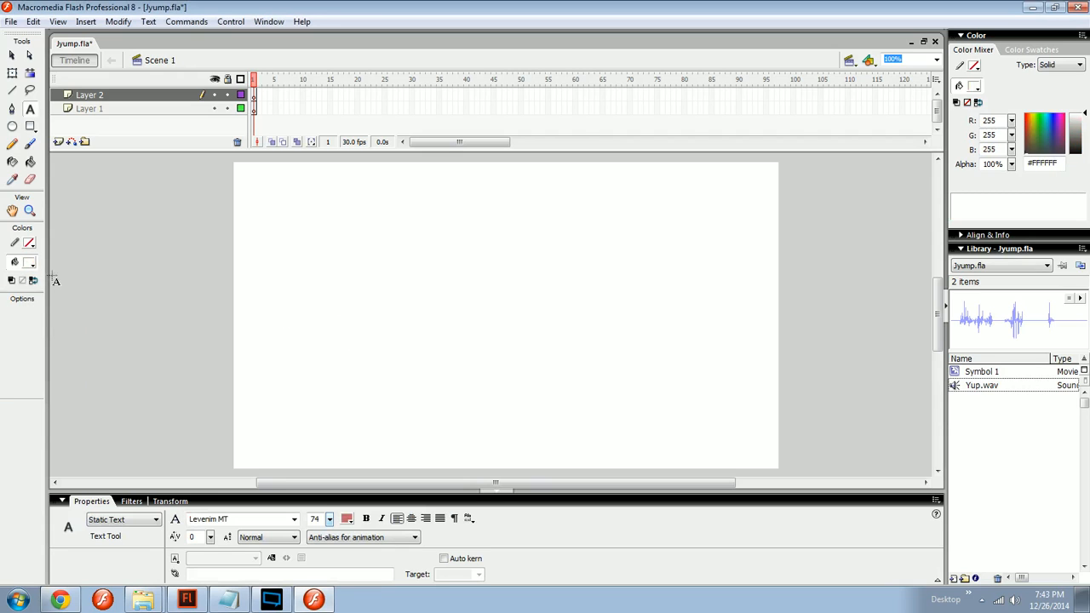
{"action": "left_click", "coordinate": [31, 264]}
{"action": "left_click", "coordinate": [119, 358]}
Step: Add the static text "RrGgBb" in the upper-left part of the stage on Layer 2
{"action": "left_click", "coordinate": [324, 236]}
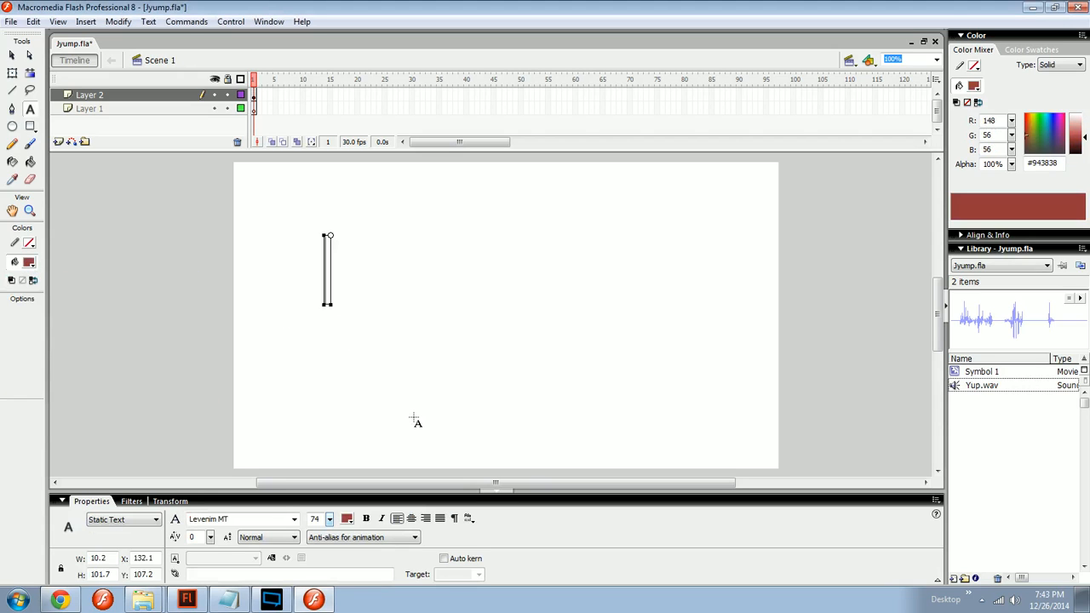
{"action": "type", "text": "Rr"}
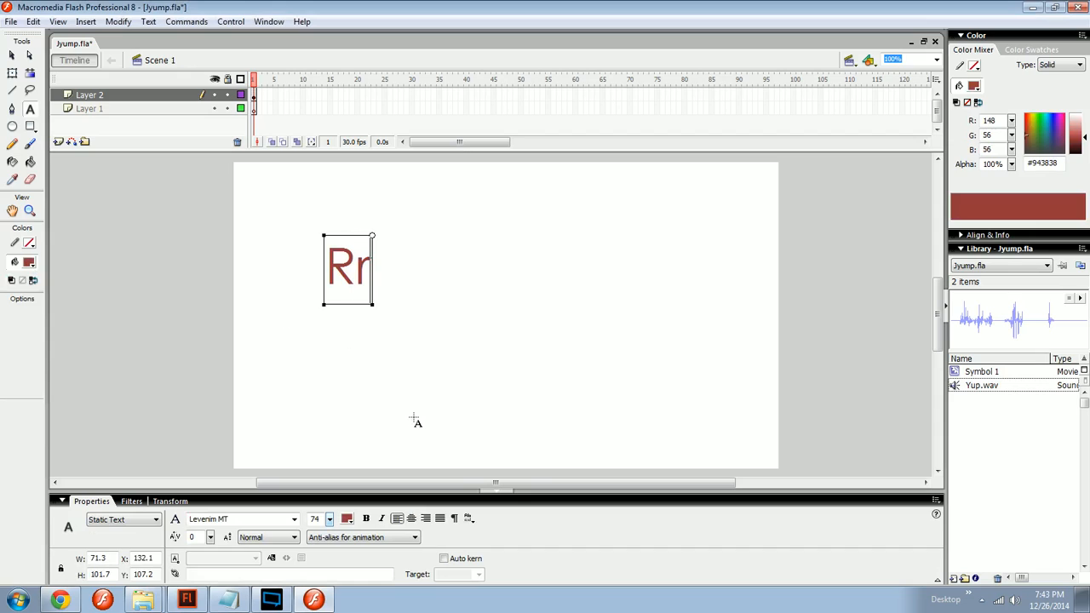
{"action": "type", "text": "GgBb"}
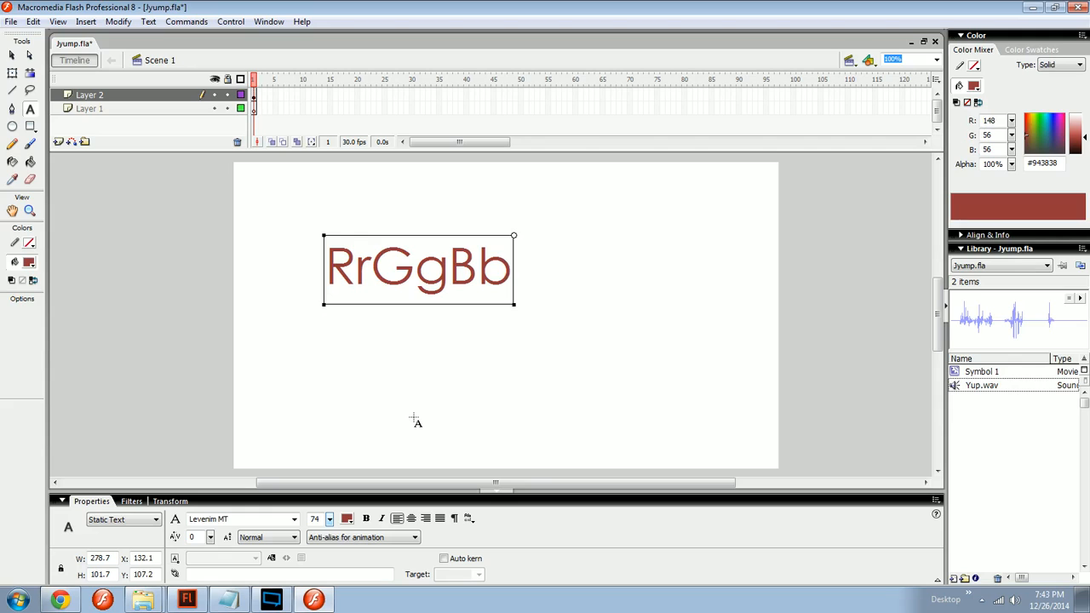
{"action": "key", "text": "ctrl+a"}
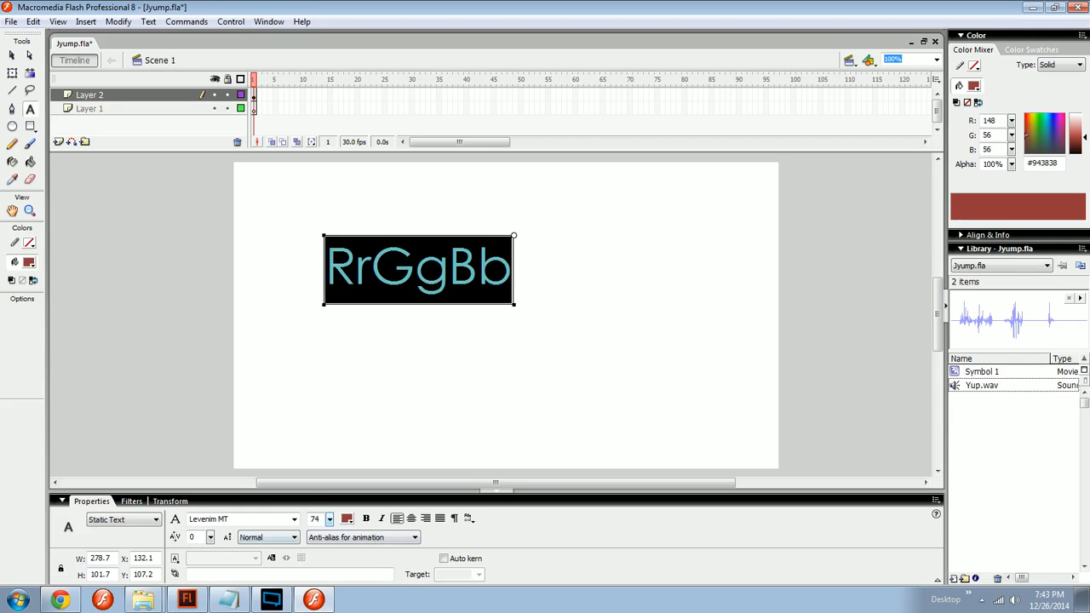
{"action": "key", "text": "Right"}
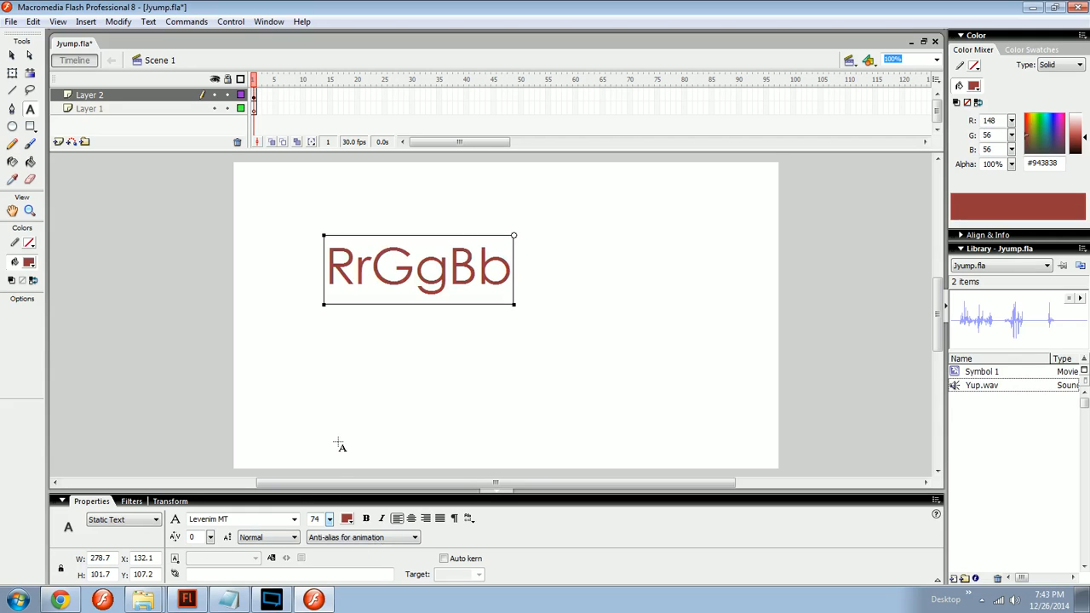
{"action": "type", "text": "az"}
{"action": "key", "text": "BackSpace"}
{"action": "key", "text": "BackSpace"}
Step: Increase the letter spacing of the whole RrGgBb text to 36
{"action": "key", "text": "ctrl+a"}
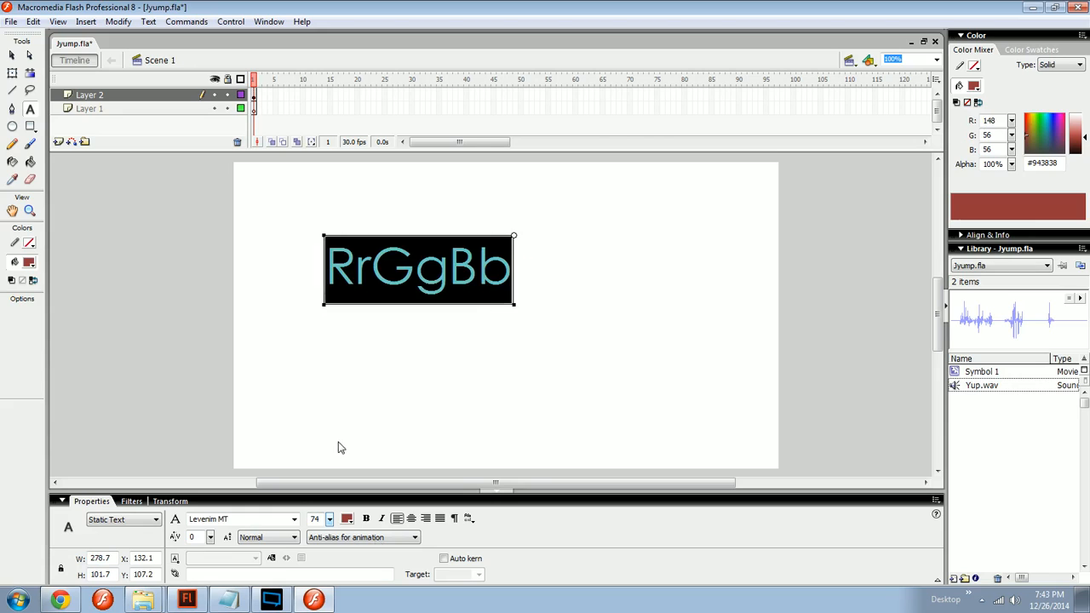
{"action": "key", "text": "ctrl+alt+Right"}
{"action": "key", "text": "ctrl+alt+Right"}
{"action": "key", "text": "ctrl+alt+Right"}
{"action": "key", "text": "ctrl+alt+Right"}
{"action": "key", "text": "ctrl+alt+Right"}
{"action": "key", "text": "ctrl+alt+Right"}
{"action": "key", "text": "ctrl+alt+Right"}
{"action": "key", "text": "ctrl+alt+Right"}
{"action": "key", "text": "ctrl+alt+Right"}
{"action": "key", "text": "ctrl+alt+Right"}
{"action": "key", "text": "ctrl+alt+Right"}
{"action": "key", "text": "ctrl+alt+Right"}
{"action": "key", "text": "ctrl+alt+Right"}
{"action": "key", "text": "ctrl+alt+Right"}
{"action": "key", "text": "ctrl+alt+Right"}
{"action": "key", "text": "ctrl+alt+Right"}
{"action": "key", "text": "ctrl+alt+Right"}
{"action": "key", "text": "ctrl+alt+Right"}
{"action": "key", "text": "ctrl+alt+Right"}
{"action": "key", "text": "ctrl+alt+Right"}
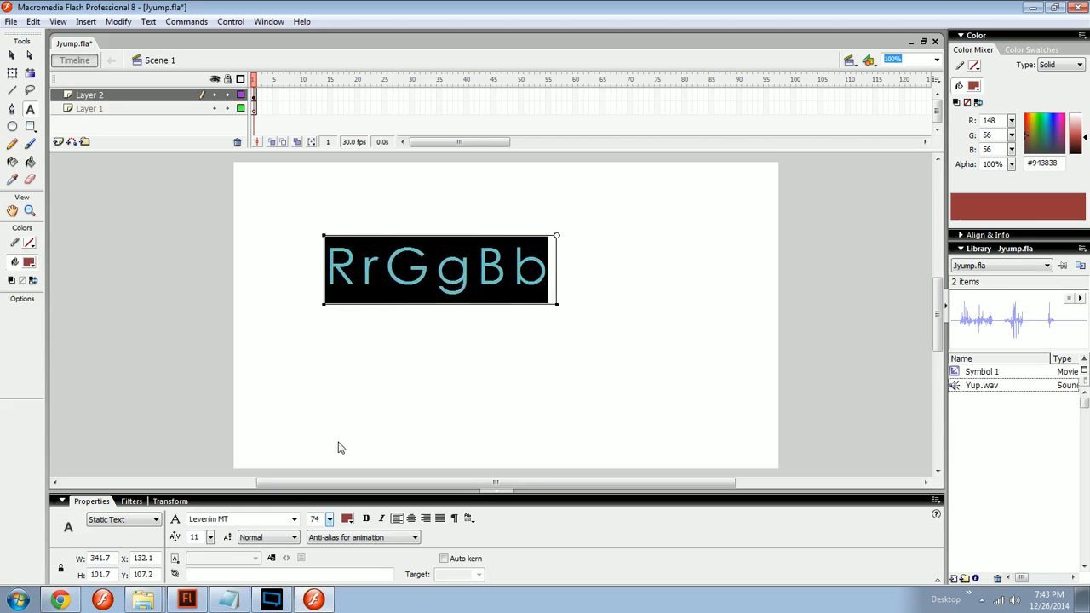
{"action": "key", "text": "ctrl+alt+Right"}
{"action": "key", "text": "ctrl+alt+Right"}
{"action": "key", "text": "ctrl+alt+Right"}
{"action": "key", "text": "ctrl+alt+Right"}
{"action": "key", "text": "ctrl+alt+Right"}
{"action": "key", "text": "ctrl+alt+Right"}
{"action": "key", "text": "ctrl+alt+Right"}
{"action": "key", "text": "ctrl+alt+Right"}
{"action": "key", "text": "ctrl+alt+Right"}
{"action": "key", "text": "ctrl+alt+Right"}
{"action": "key", "text": "ctrl+alt+Right"}
{"action": "key", "text": "ctrl+alt+Right"}
{"action": "key", "text": "ctrl+alt+Right"}
{"action": "key", "text": "ctrl+alt+Right"}
{"action": "key", "text": "ctrl+alt+Right"}
{"action": "key", "text": "ctrl+alt+Right"}
{"action": "key", "text": "ctrl+alt+Right"}
{"action": "key", "text": "ctrl+alt+Right"}
{"action": "key", "text": "ctrl+alt+Right"}
{"action": "key", "text": "ctrl+alt+Right"}
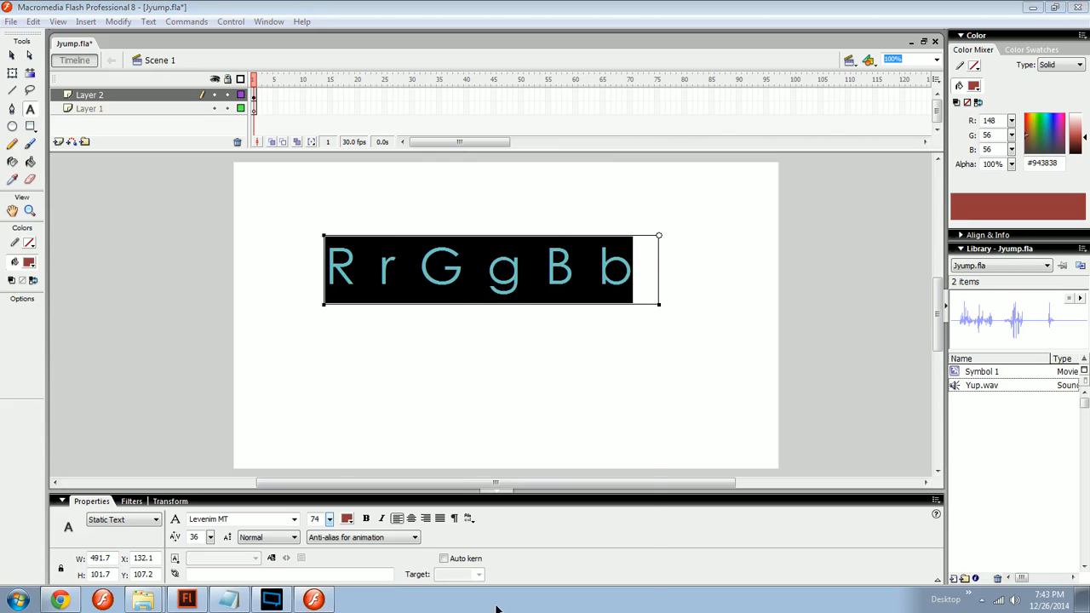
Step: Finish the text editing and move the RrGgBb text to the centre of the stage
{"action": "right_click", "coordinate": [495, 603]}
{"action": "left_click", "coordinate": [427, 404]}
{"action": "key", "text": "v"}
{"action": "left_click_drag", "start_coordinate": [406, 353], "coordinate": [489, 328]}
{"action": "left_click", "coordinate": [477, 384]}
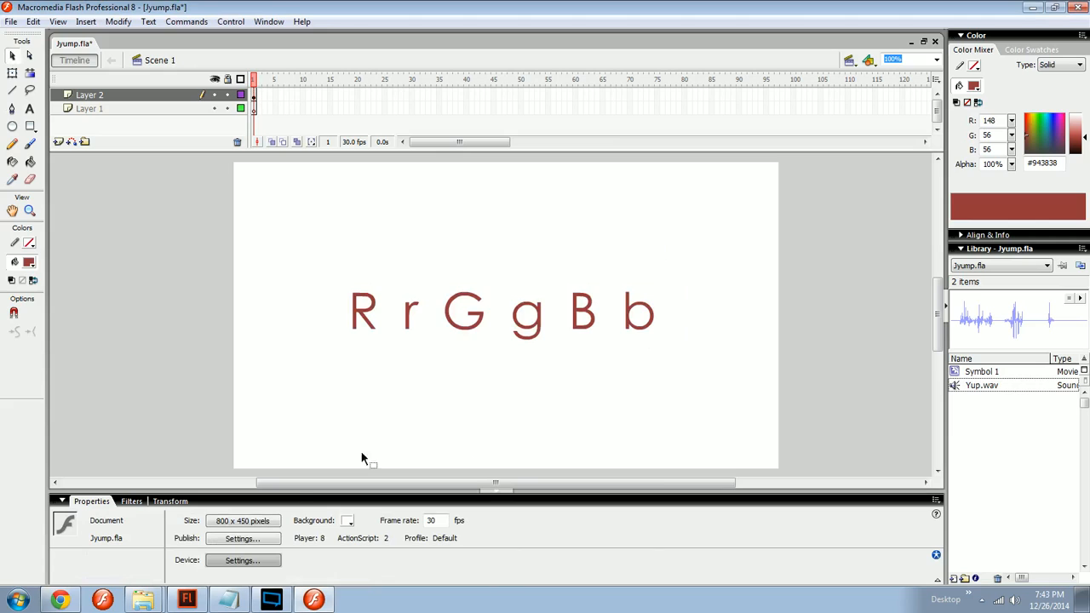
Step: Open the document insanity Shortcuts plan.fla
{"action": "left_click", "coordinate": [11, 22]}
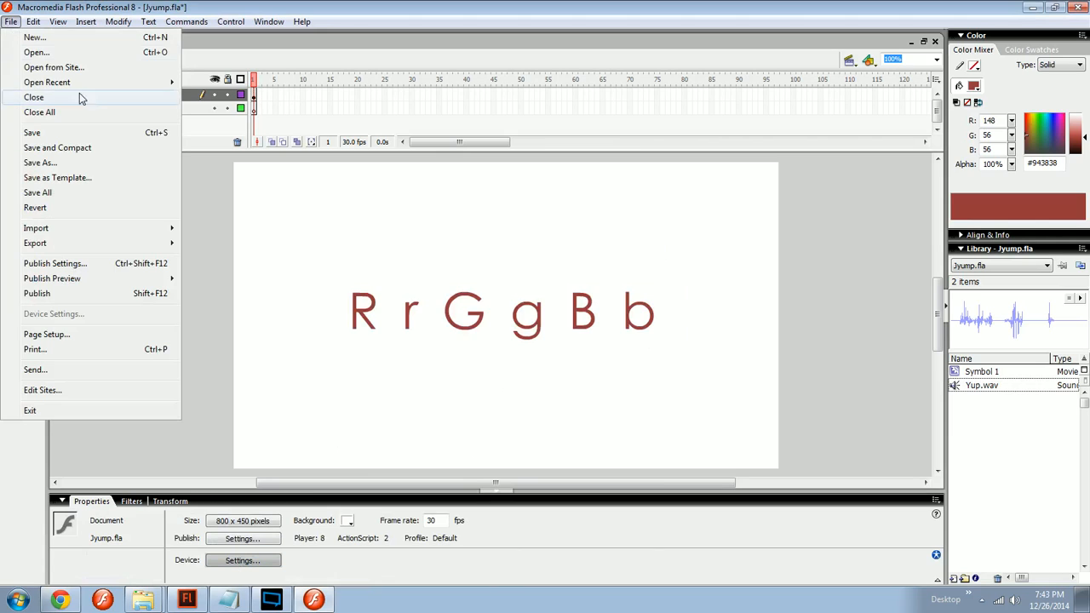
{"action": "mouse_move", "coordinate": [90, 90]}
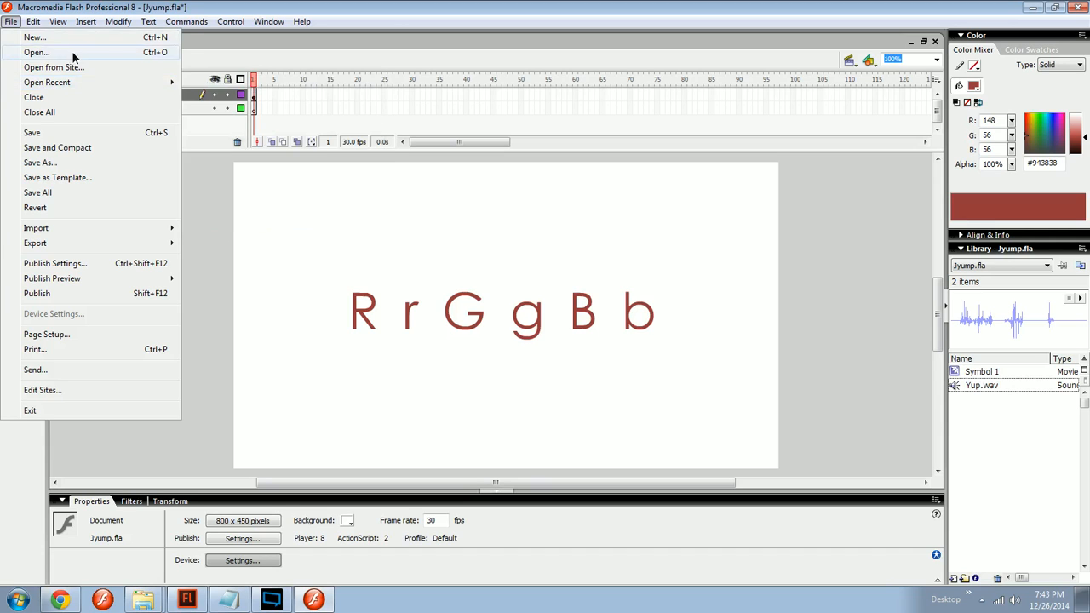
{"action": "left_click", "coordinate": [36, 52]}
{"action": "left_click", "coordinate": [477, 118]}
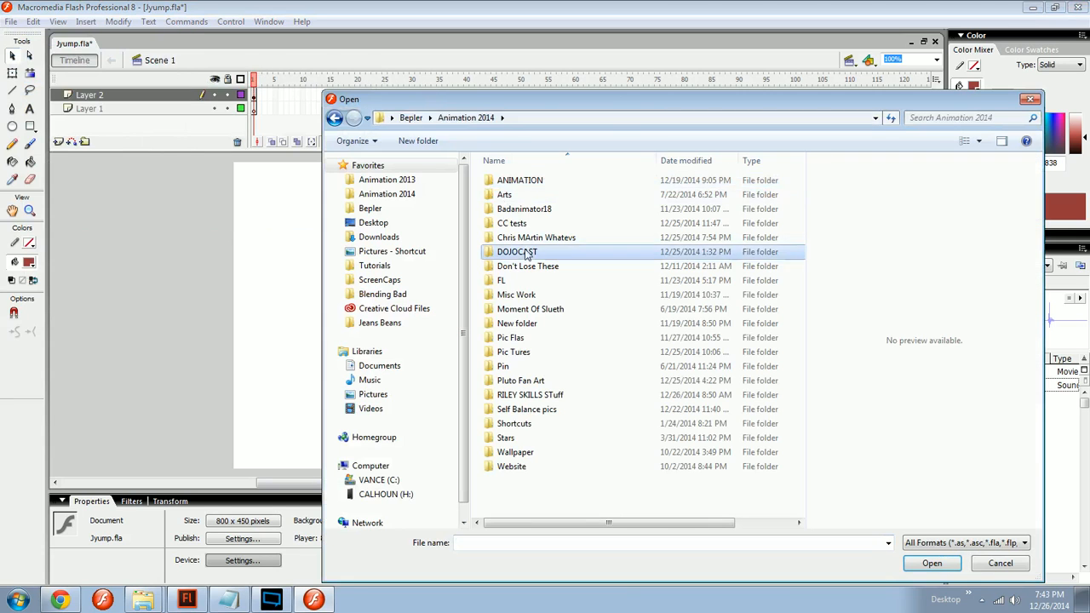
{"action": "double_click", "coordinate": [517, 224]}
{"action": "double_click", "coordinate": [713, 382]}
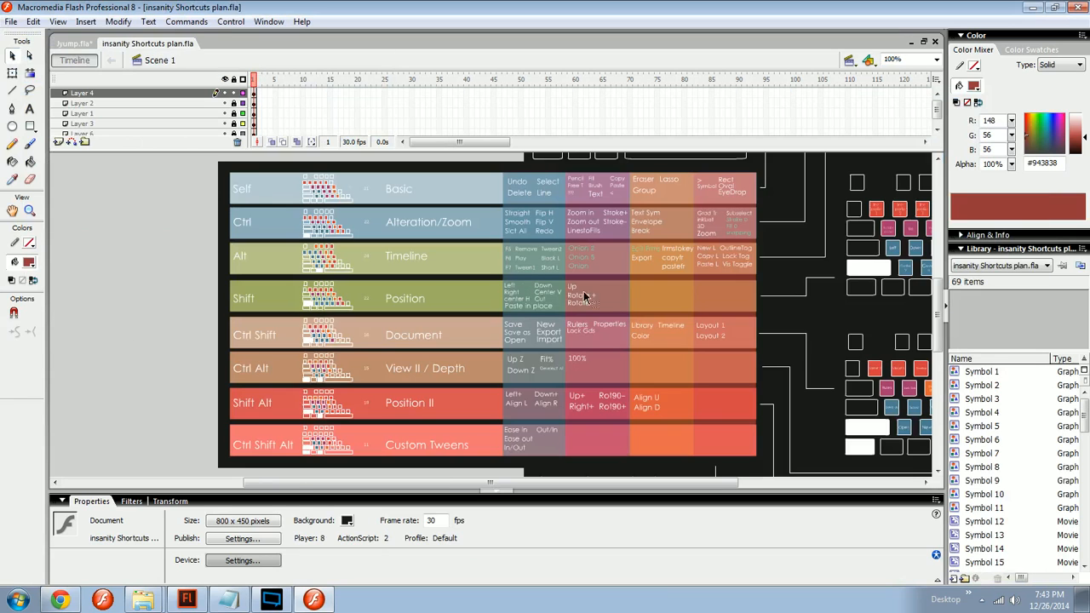
Step: Examine the keyboard shortcut chart, undo the accidental deletion in it, and return to the Jyump.fla document
{"action": "left_click_drag", "start_coordinate": [633, 296], "coordinate": [490, 343]}
{"action": "key", "text": "Delete"}
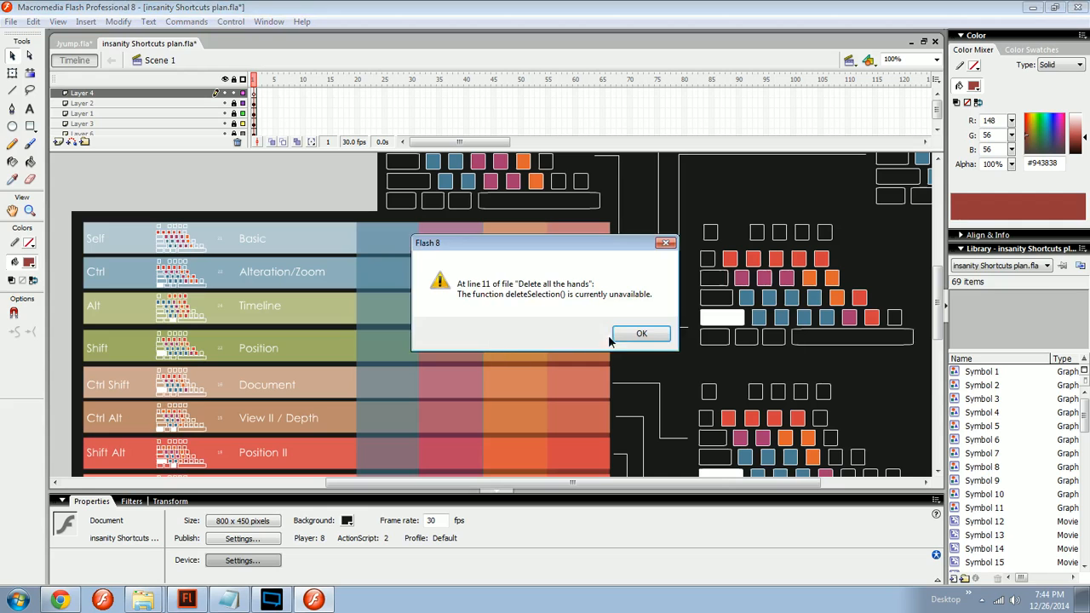
{"action": "left_click", "coordinate": [645, 336]}
{"action": "key", "text": "ctrl+z"}
{"action": "key", "text": "ctrl+minus"}
{"action": "key", "text": "ctrl+minus"}
{"action": "key", "text": "ctrl+minus"}
{"action": "key", "text": "ctrl+minus"}
{"action": "key", "text": "ctrl+equal"}
{"action": "key", "text": "ctrl+equal"}
{"action": "key", "text": "ctrl+equal"}
{"action": "key", "text": "ctrl+equal"}
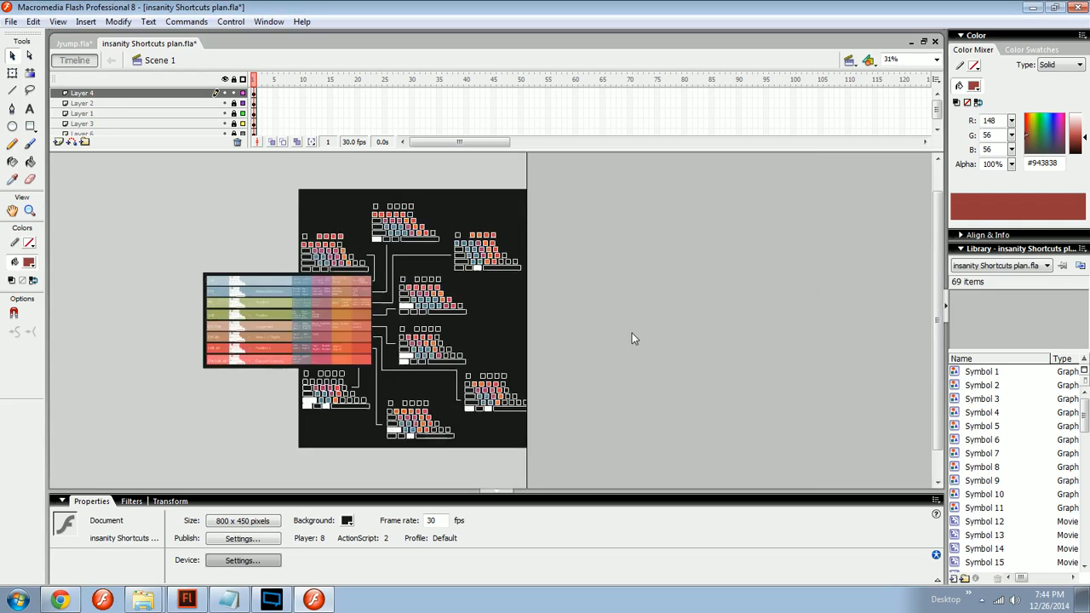
{"action": "left_click_drag", "start_coordinate": [660, 293], "coordinate": [546, 355]}
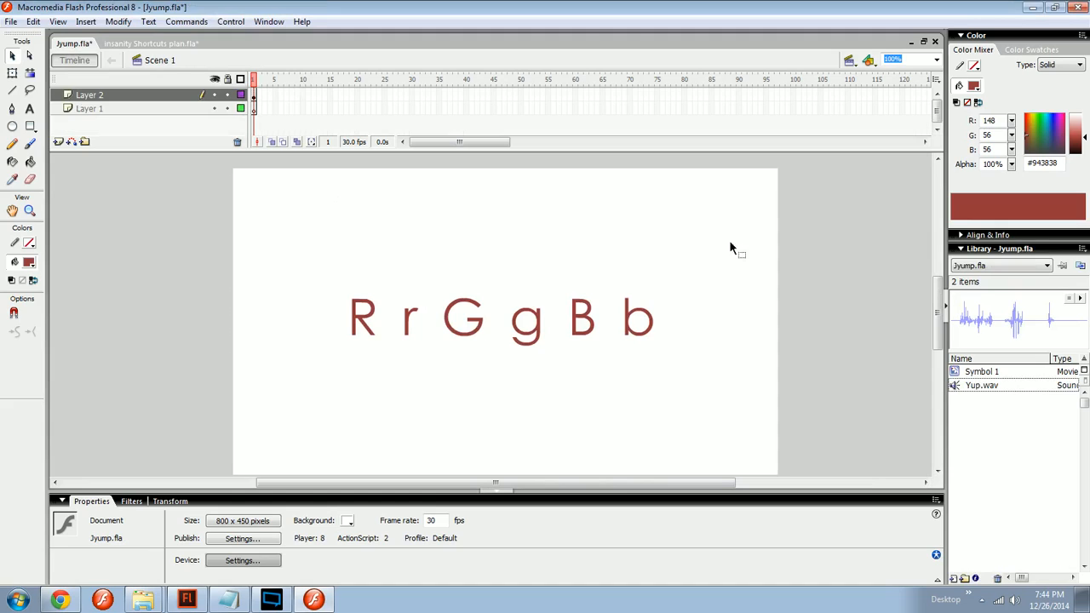
Step: Copy the fill colour's hex code #943838 and paste it as text onto Layer 1
{"action": "left_click", "coordinate": [1043, 162]}
{"action": "key", "text": "ctrl+c"}
{"action": "left_click_drag", "start_coordinate": [517, 385], "coordinate": [574, 443]}
{"action": "left_click_drag", "start_coordinate": [571, 243], "coordinate": [576, 197]}
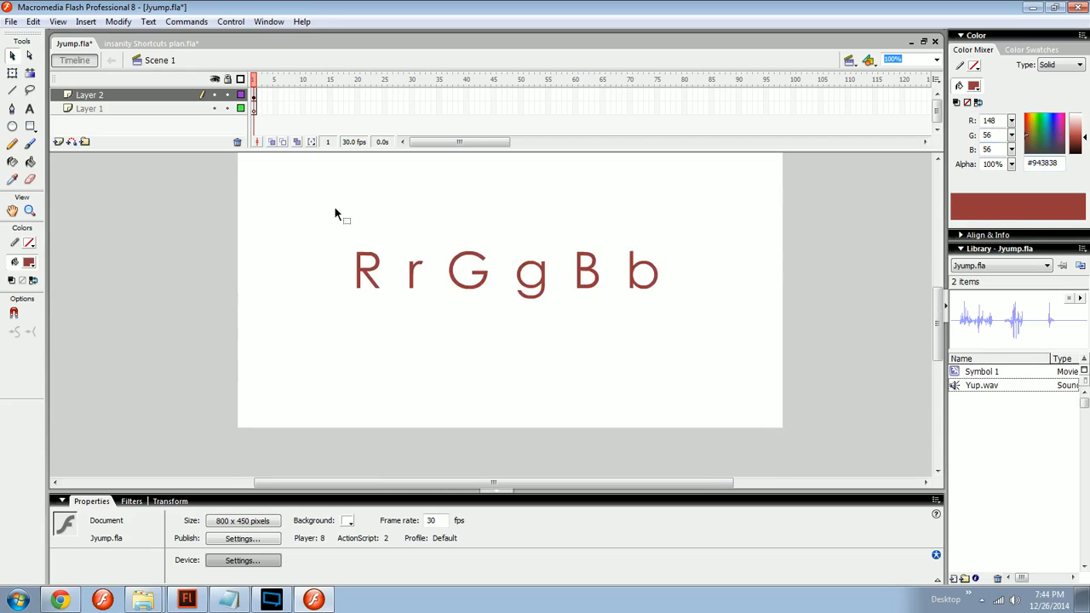
{"action": "left_click", "coordinate": [89, 111]}
{"action": "key", "text": "ctrl+v"}
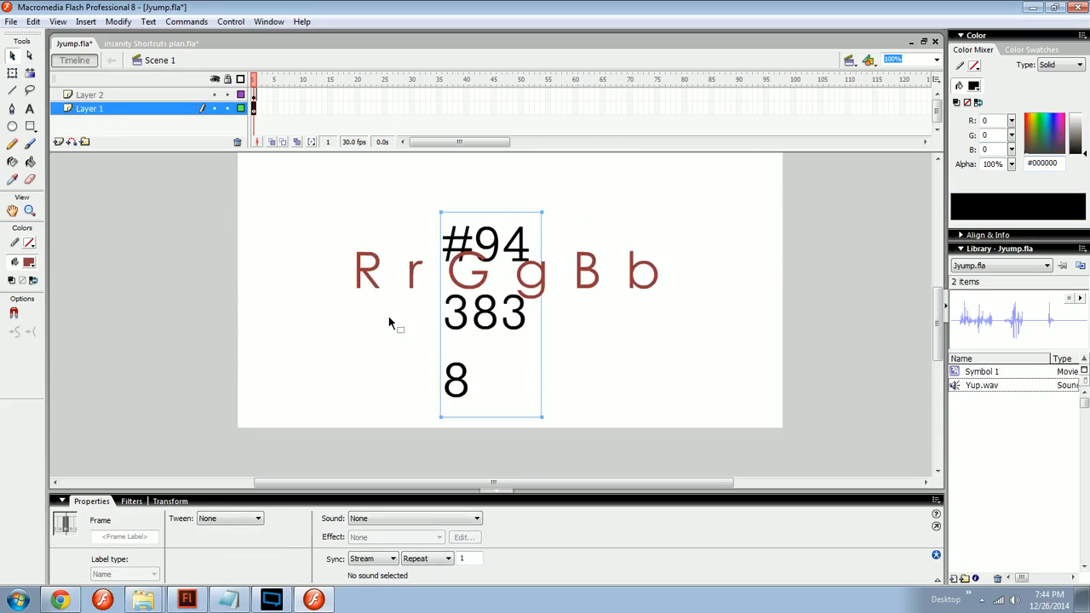
Step: Widen the pasted hex code's text box to fit one line and place it directly below the RrGgBb text
{"action": "left_click", "coordinate": [800, 377]}
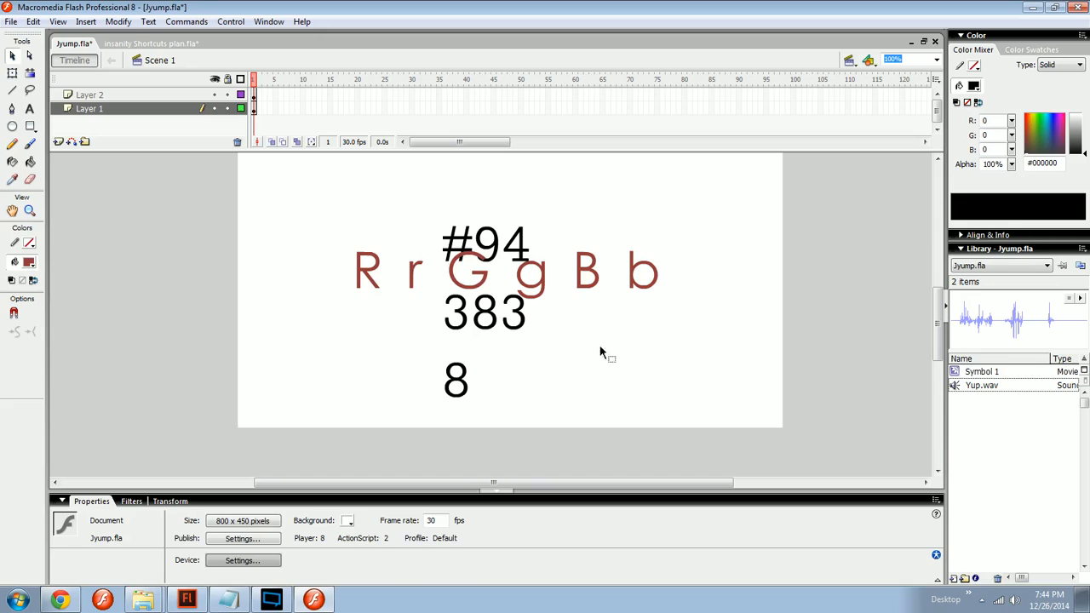
{"action": "left_click", "coordinate": [521, 333]}
{"action": "left_click_drag", "start_coordinate": [538, 414], "coordinate": [726, 425]}
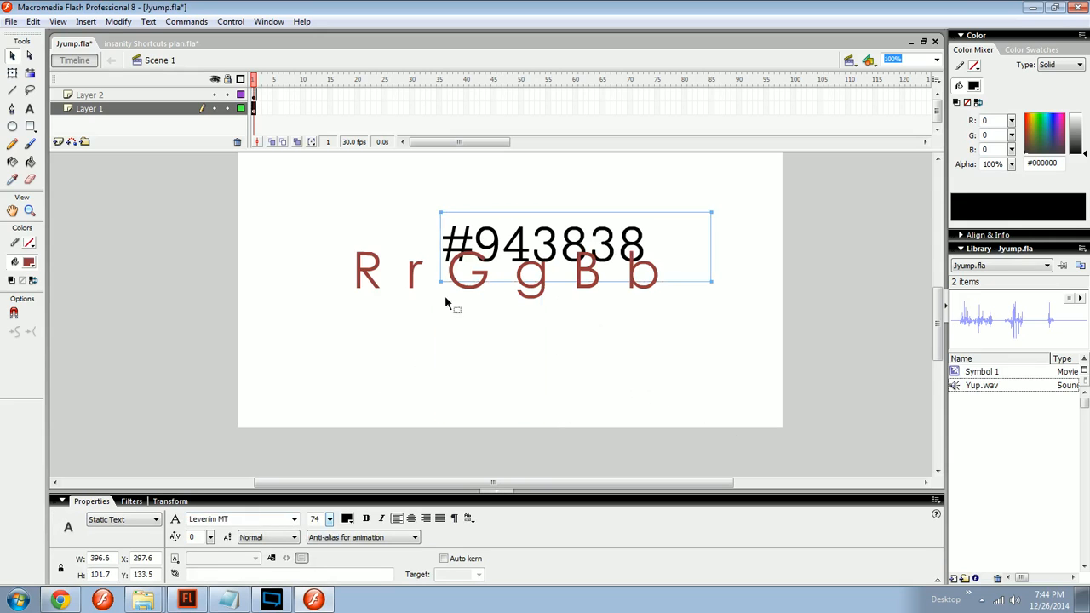
{"action": "left_click_drag", "start_coordinate": [519, 245], "coordinate": [457, 336]}
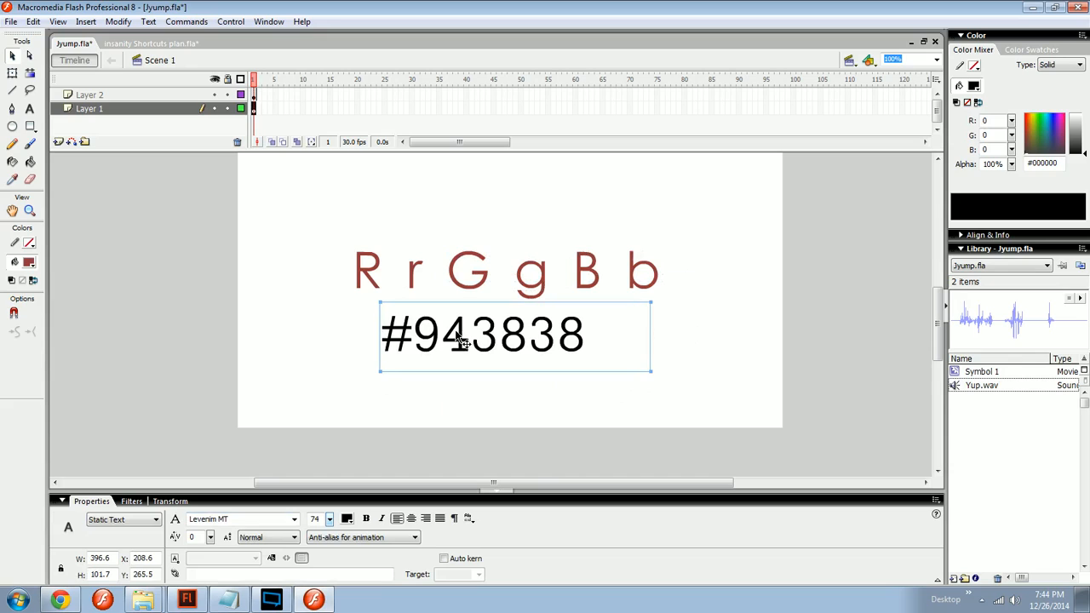
Step: Increase the hex code's letter spacing to 19 and widen its text box so that it fits on one line
{"action": "key", "text": "ctrl+alt+Right"}
{"action": "key", "text": "ctrl+alt+Right"}
{"action": "key", "text": "ctrl+alt+Right"}
{"action": "key", "text": "ctrl+alt+Right"}
{"action": "key", "text": "ctrl+alt+Right"}
{"action": "key", "text": "ctrl+alt+Right"}
{"action": "key", "text": "ctrl+alt+Right"}
{"action": "key", "text": "ctrl+alt+Right"}
{"action": "key", "text": "ctrl+alt+Right"}
{"action": "key", "text": "ctrl+alt+Right"}
{"action": "key", "text": "ctrl+alt+Right"}
{"action": "key", "text": "ctrl+alt+Right"}
{"action": "key", "text": "ctrl+alt+Right"}
{"action": "key", "text": "ctrl+alt+Right"}
{"action": "key", "text": "ctrl+alt+Right"}
{"action": "key", "text": "ctrl+alt+Right"}
{"action": "key", "text": "ctrl+alt+Right"}
{"action": "key", "text": "ctrl+alt+Right"}
{"action": "key", "text": "ctrl+alt+Right"}
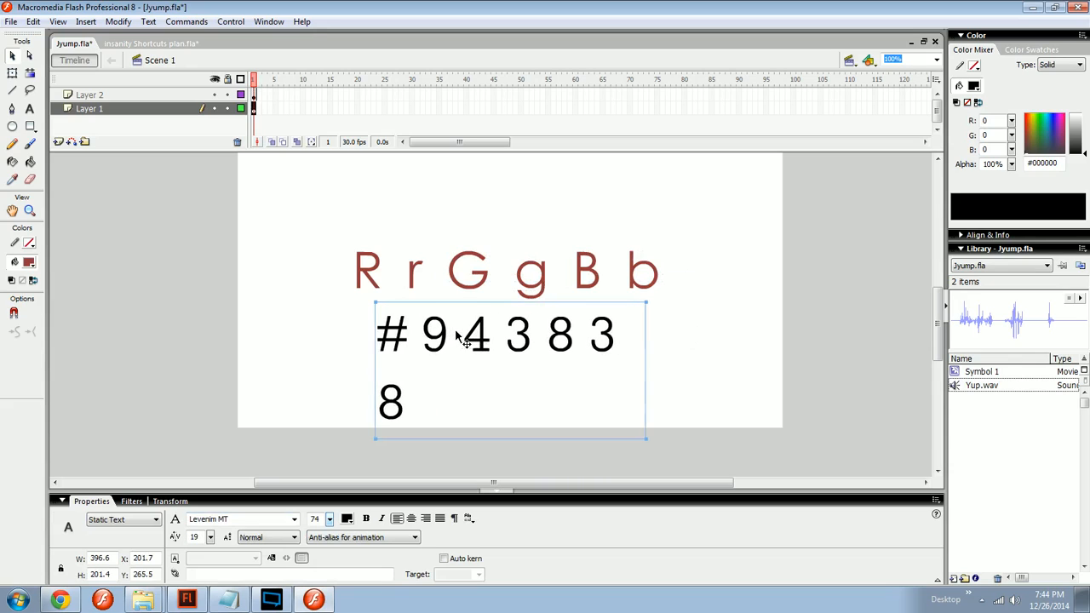
{"action": "left_click_drag", "start_coordinate": [644, 438], "coordinate": [705, 367]}
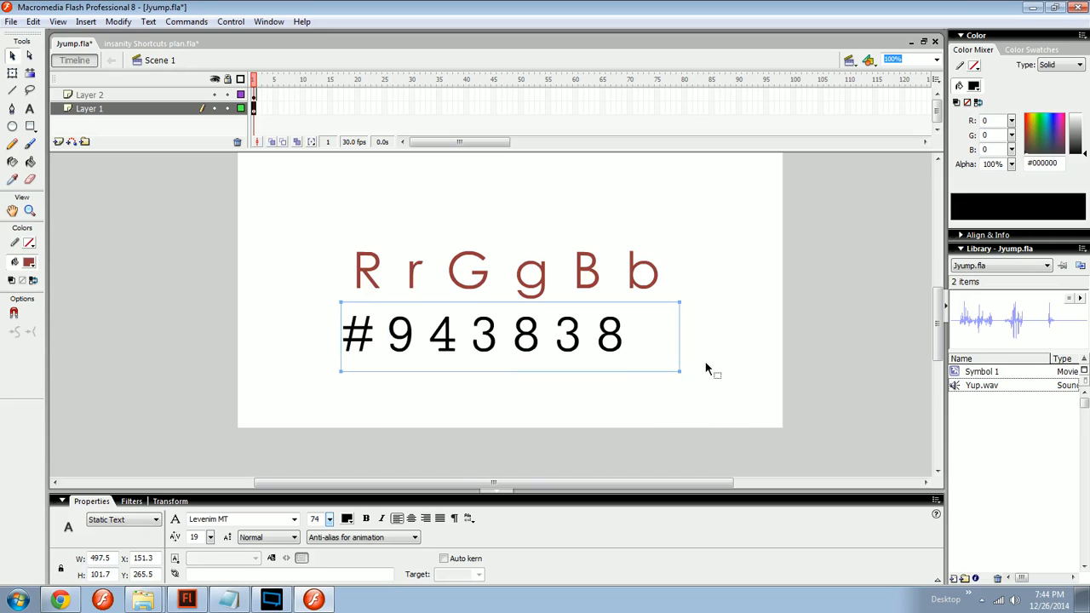
Step: Scale the hex code text up to about 694 px wide and position it so its six digits line up beneath the letters RrGgBb
{"action": "key", "text": "q"}
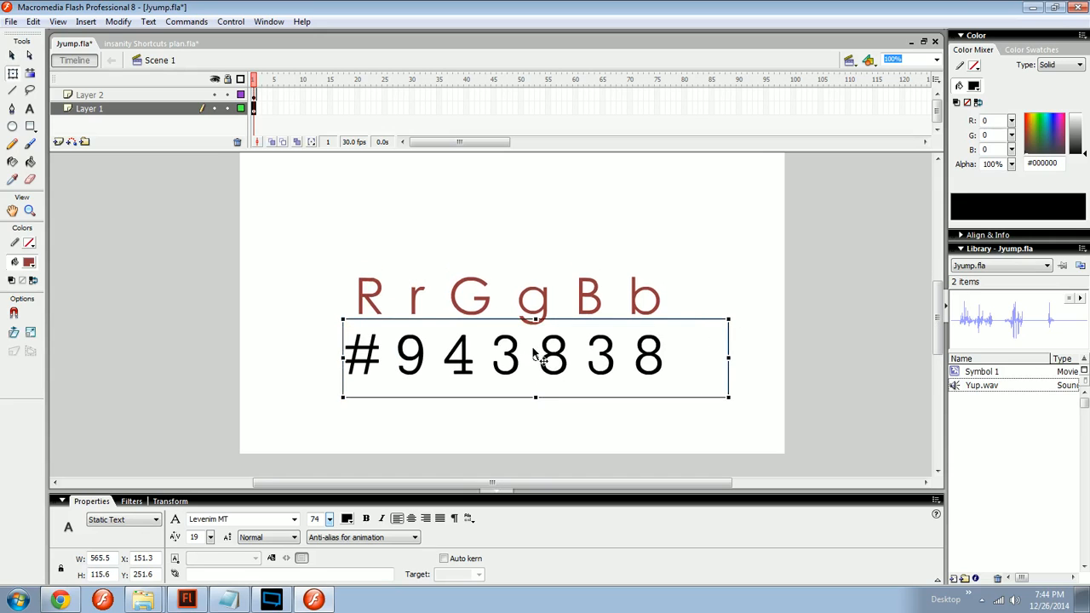
{"action": "left_click_drag", "start_coordinate": [682, 328], "coordinate": [815, 301]}
{"action": "left_click_drag", "start_coordinate": [666, 352], "coordinate": [593, 367]}
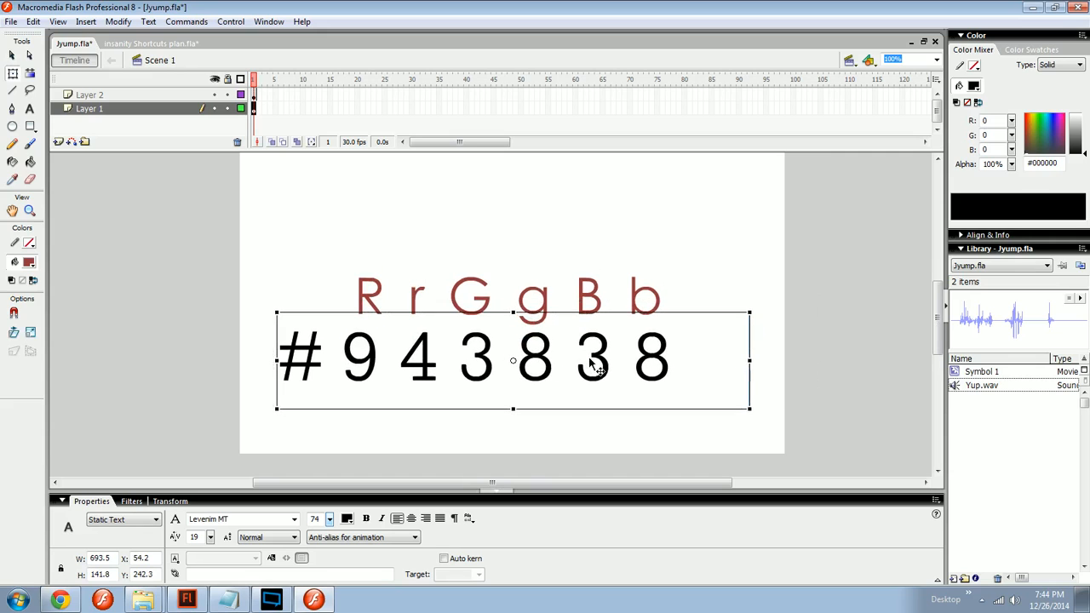
{"action": "left_click", "coordinate": [589, 426]}
{"action": "left_click", "coordinate": [534, 385]}
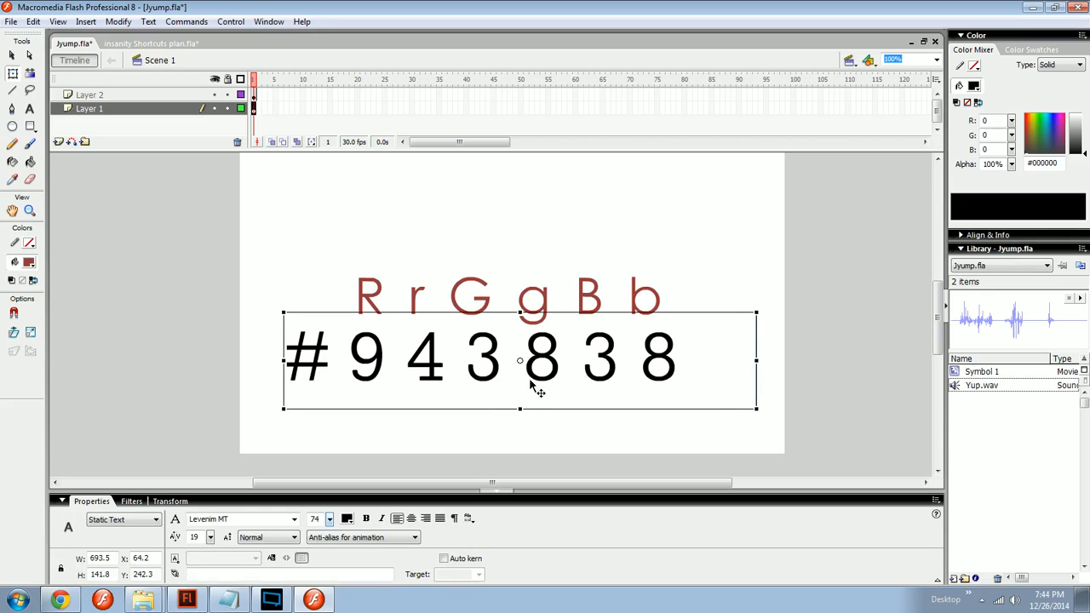
{"action": "key", "text": "Right"}
{"action": "key", "text": "Right"}
{"action": "key", "text": "Right"}
{"action": "key", "text": "Right"}
Step: Move the RrGgBb letters and the hex code up the stage together, leaving free space beneath them, and deselect them
{"action": "key", "text": "ctrl+a"}
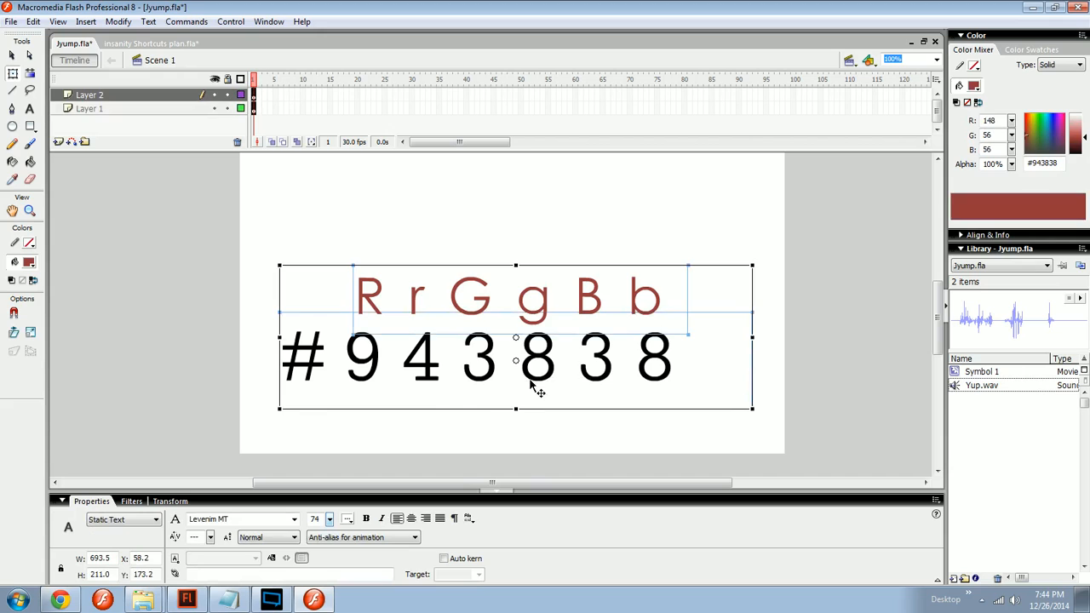
{"action": "left_click_drag", "start_coordinate": [545, 358], "coordinate": [542, 293]}
{"action": "key", "text": "space"}
{"action": "left_click_drag", "start_coordinate": [542, 290], "coordinate": [535, 346]}
{"action": "left_click_drag", "start_coordinate": [543, 350], "coordinate": [544, 372]}
{"action": "key", "text": "space"}
{"action": "left_click_drag", "start_coordinate": [511, 255], "coordinate": [534, 231]}
{"action": "left_click", "coordinate": [508, 216]}
{"action": "key", "text": "space"}
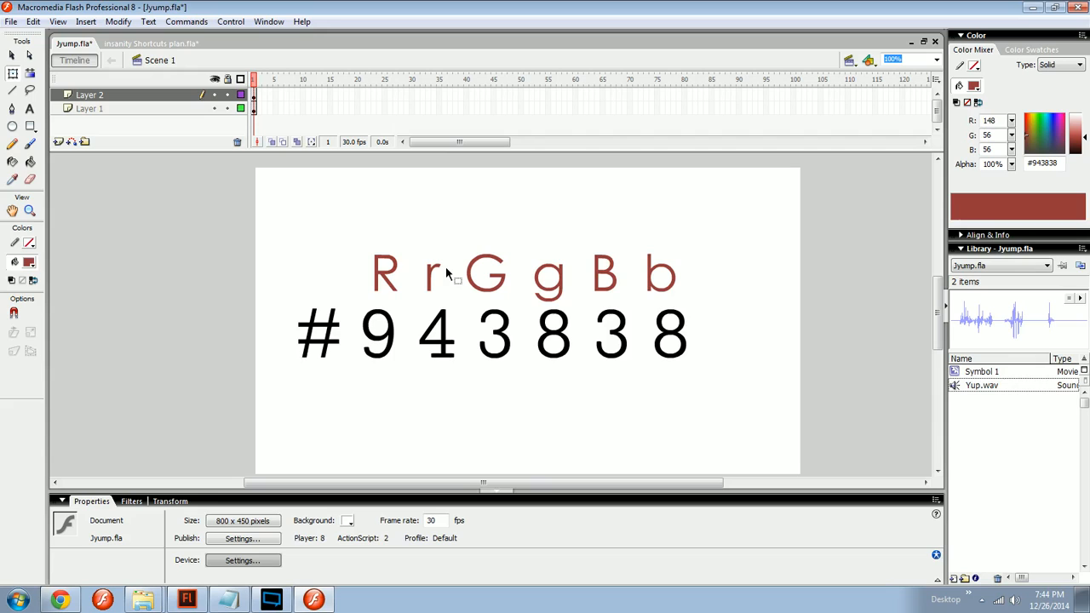
{"action": "left_click", "coordinate": [451, 356]}
{"action": "left_click", "coordinate": [485, 426]}
{"action": "left_click_drag", "start_coordinate": [492, 416], "coordinate": [447, 317]}
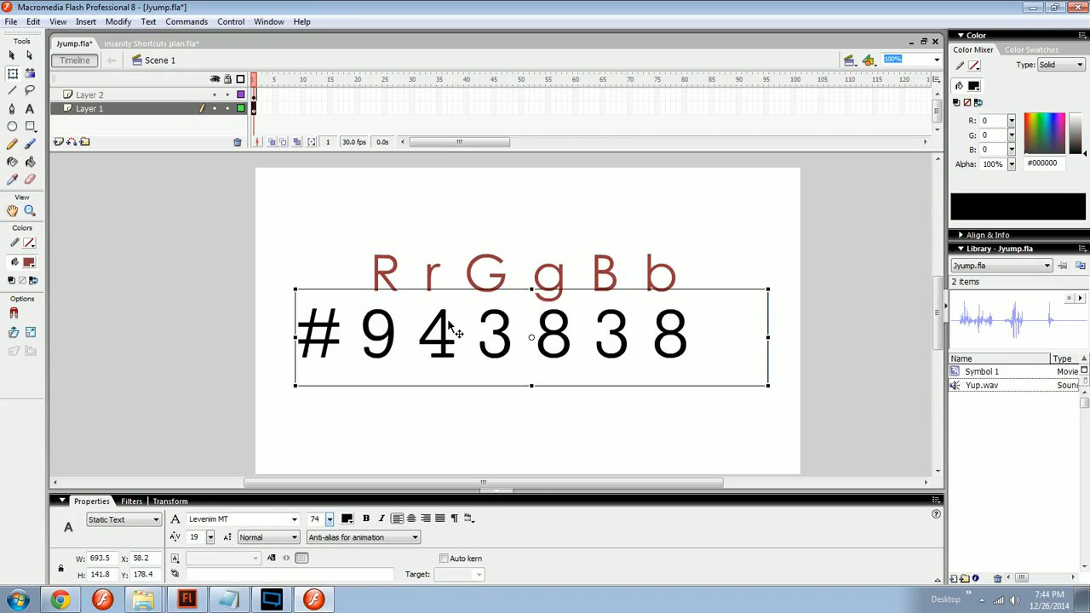
{"action": "left_click", "coordinate": [455, 450]}
{"action": "left_click_drag", "start_coordinate": [366, 256], "coordinate": [417, 277]}
{"action": "left_click", "coordinate": [402, 410]}
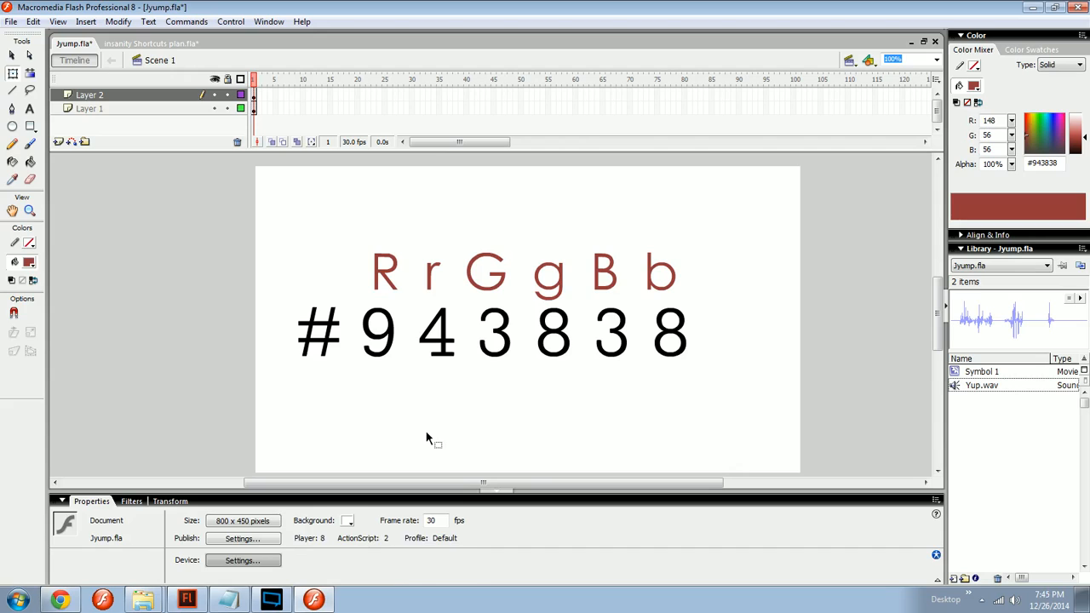
{"action": "key", "text": "t"}
{"action": "left_click", "coordinate": [308, 430]}
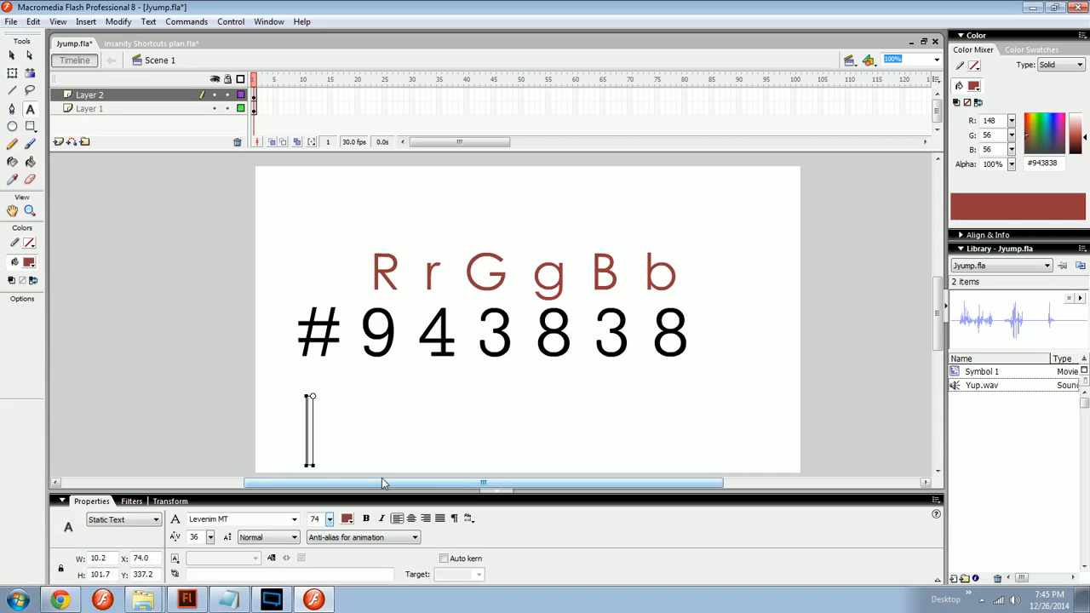
{"action": "type", "text": "01"}
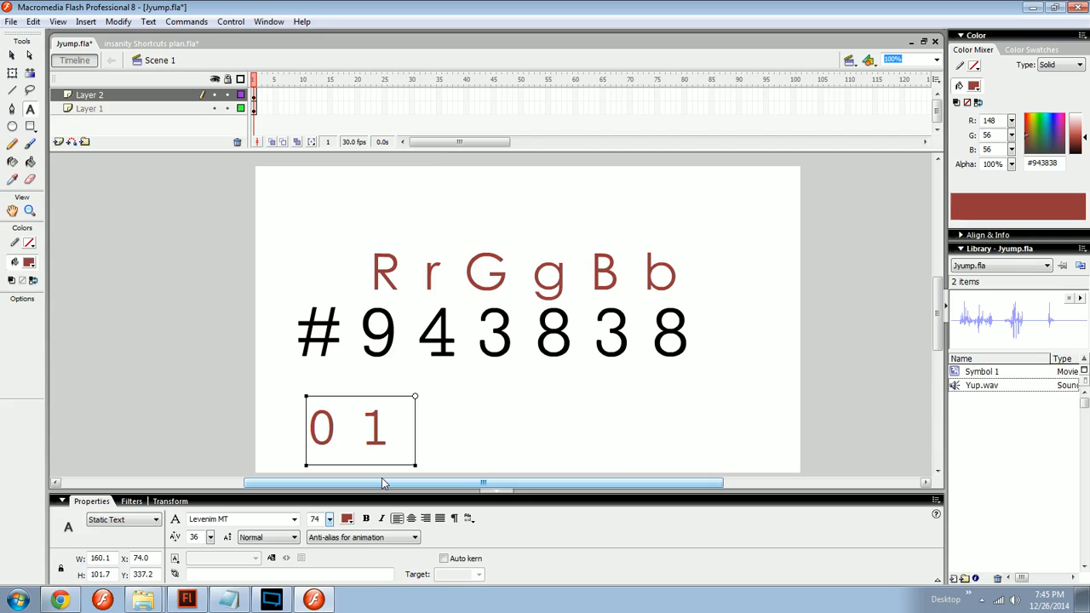
{"action": "type", "text": "23456789"}
{"action": "key", "text": "ctrl+a"}
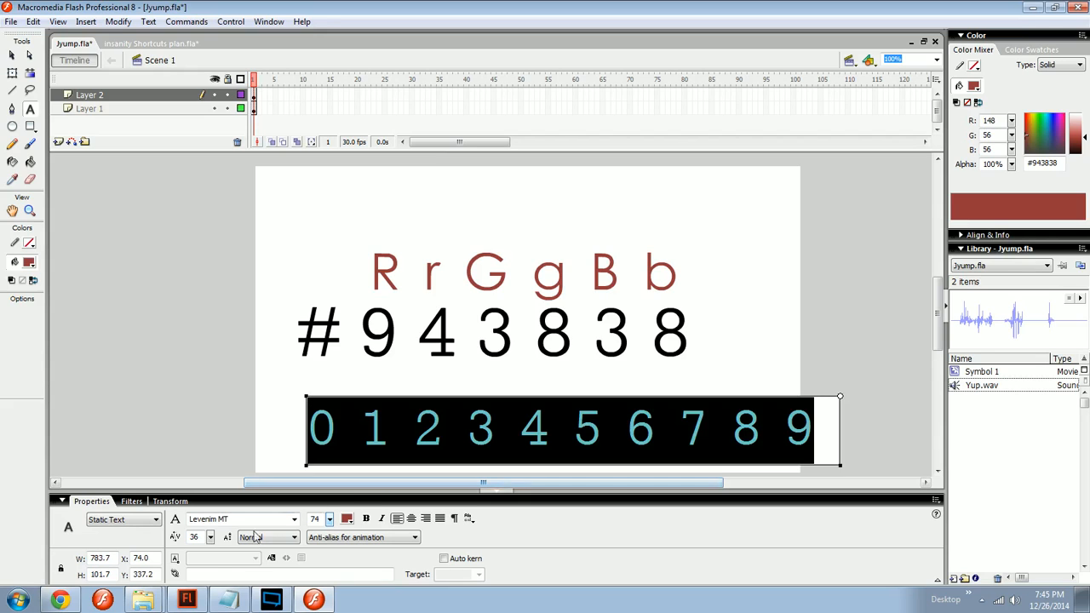
{"action": "left_click_drag", "start_coordinate": [210, 537], "coordinate": [209, 552]}
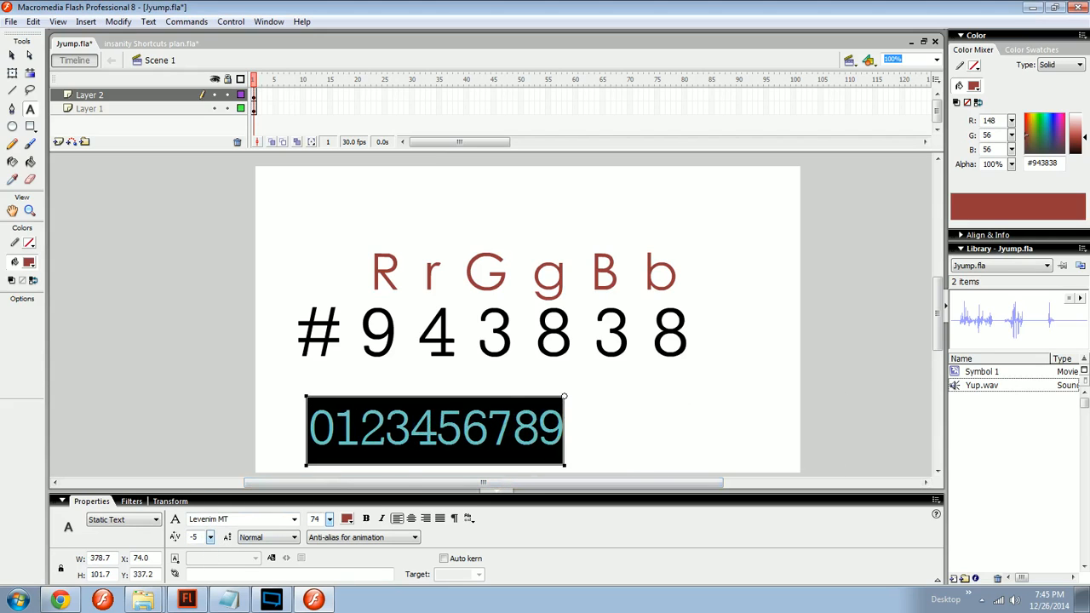
{"action": "key", "text": "Right"}
{"action": "type", "text": "ABCDEF"}
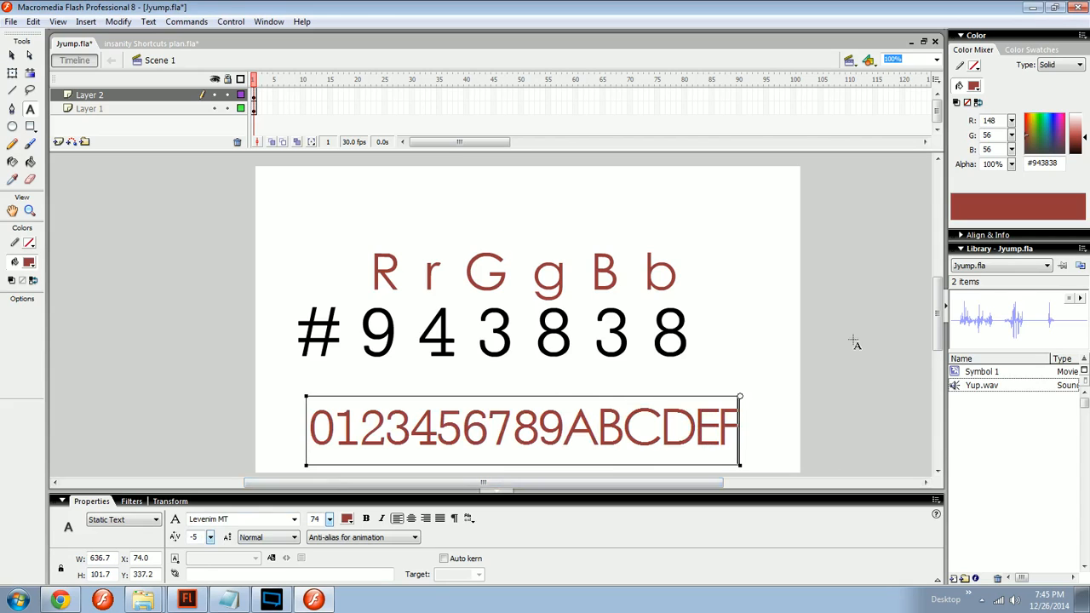
{"action": "left_click", "coordinate": [757, 416]}
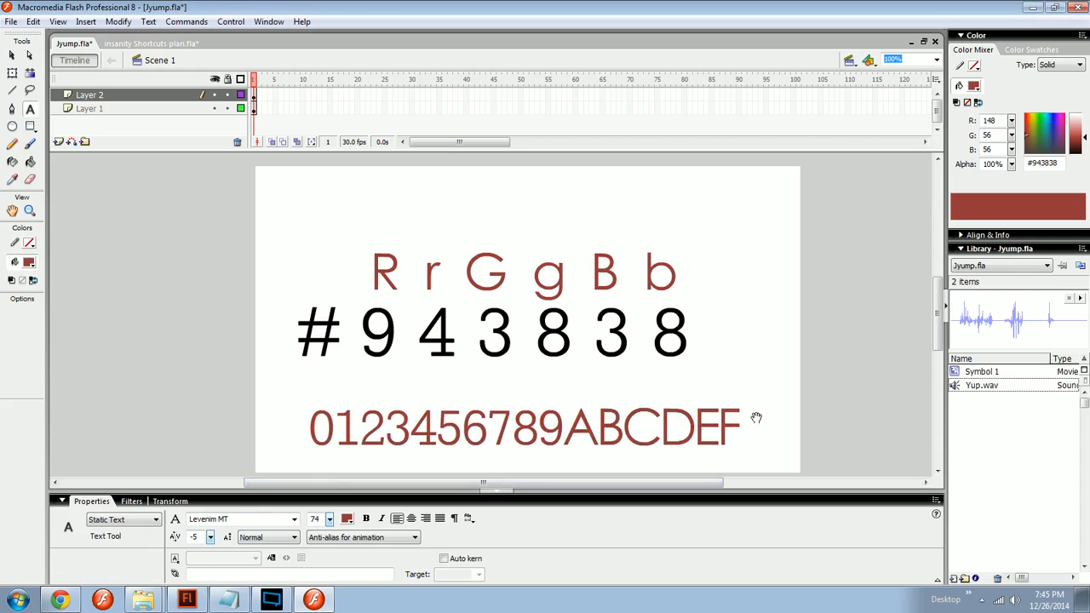
{"action": "left_click_drag", "start_coordinate": [756, 417], "coordinate": [757, 402]}
{"action": "key", "text": "v"}
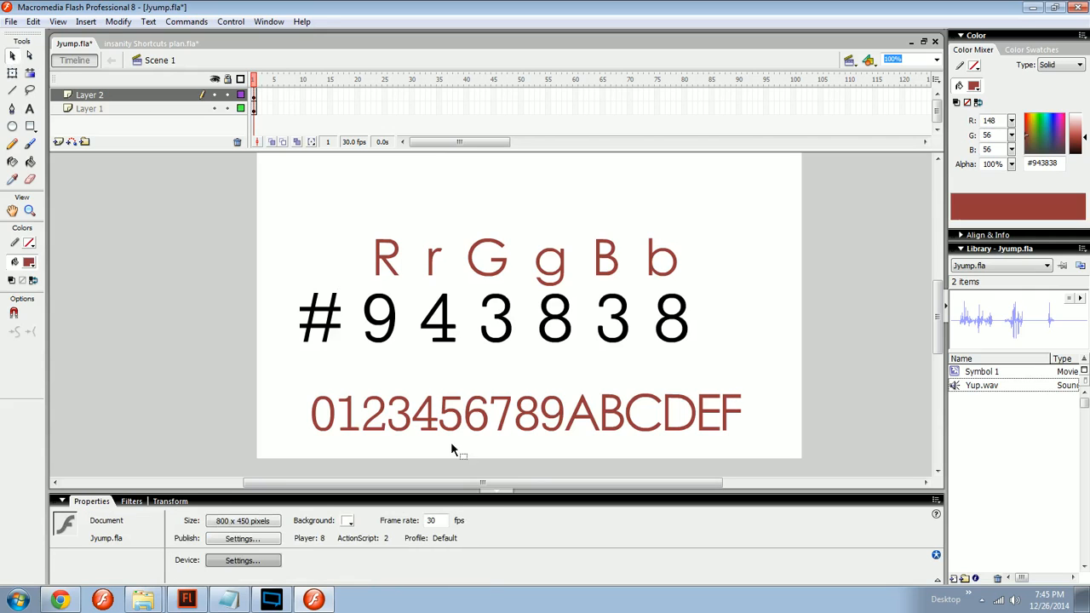
{"action": "left_click", "coordinate": [439, 432]}
{"action": "left_click_drag", "start_coordinate": [438, 419], "coordinate": [446, 397]}
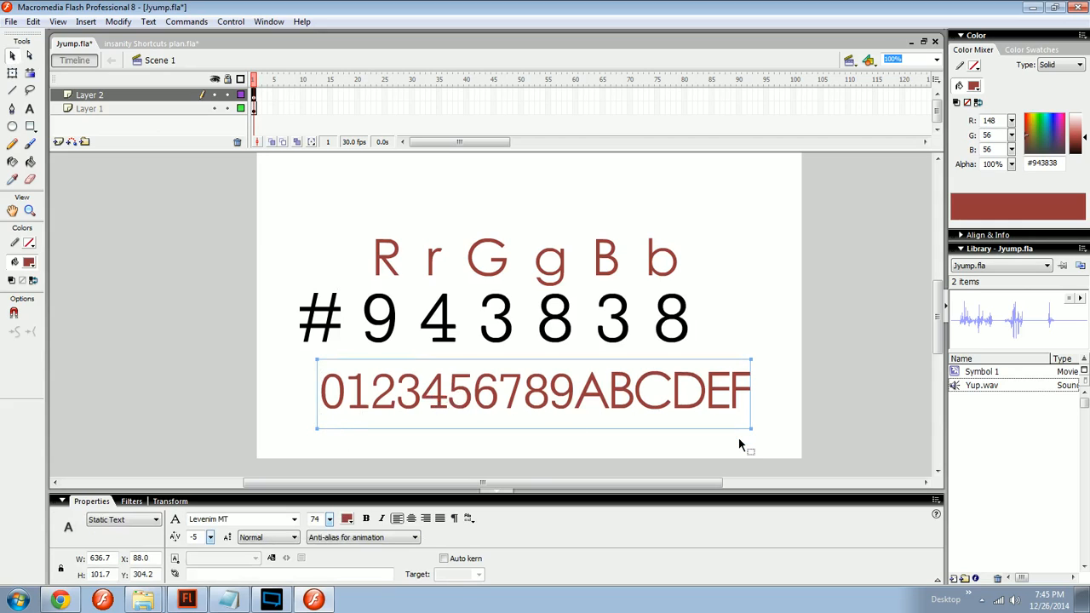
{"action": "left_click", "coordinate": [389, 328]}
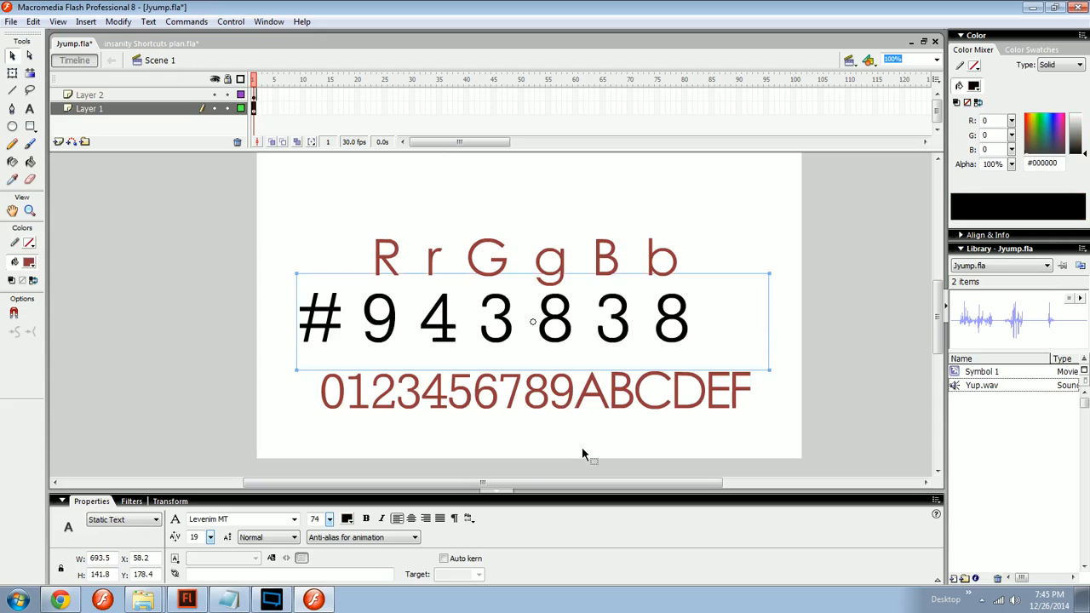
{"action": "key", "text": "n"}
{"action": "left_click_drag", "start_coordinate": [562, 418], "coordinate": [560, 450]}
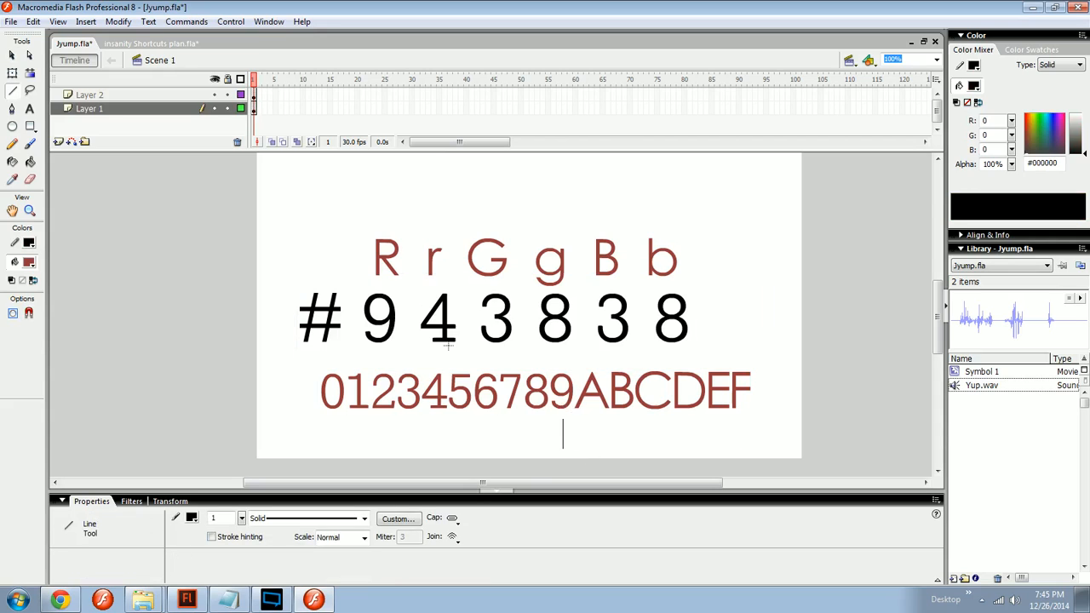
{"action": "key", "text": "z"}
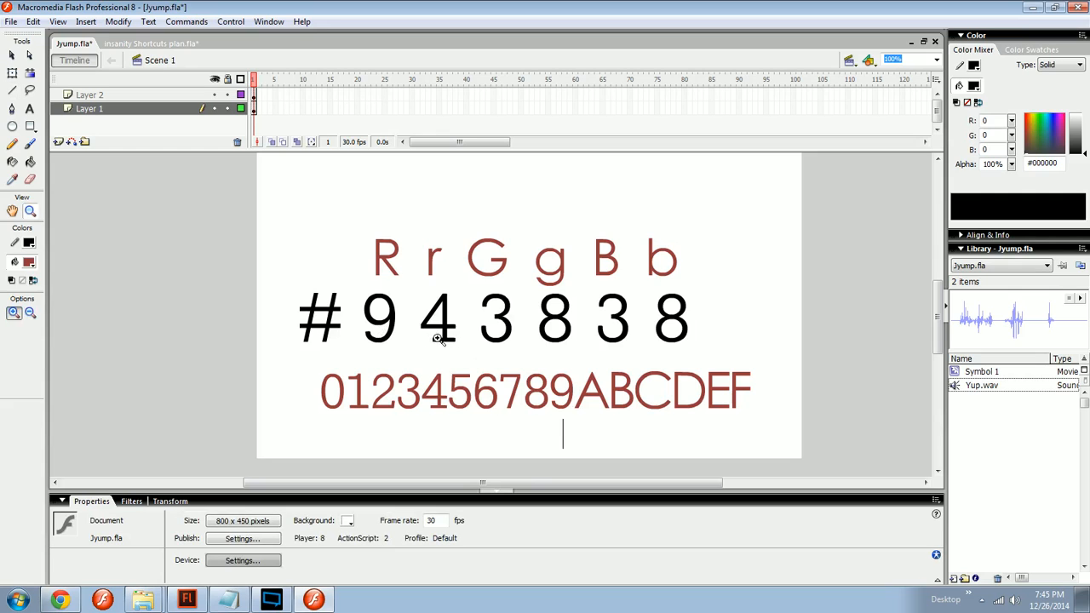
{"action": "left_click", "coordinate": [444, 360], "text": "ctrl"}
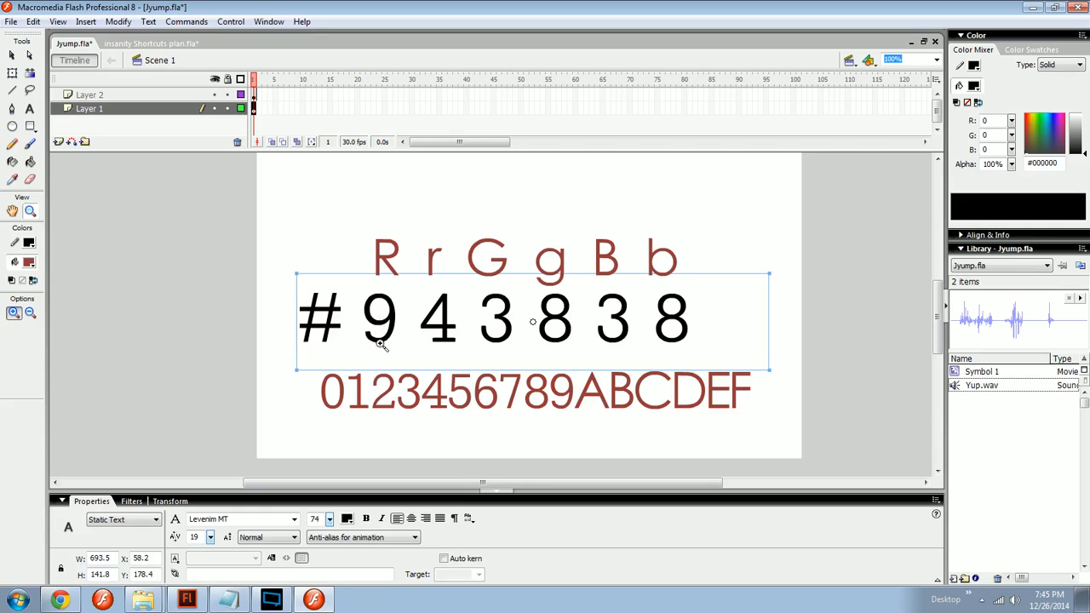
{"action": "left_click", "coordinate": [12, 54]}
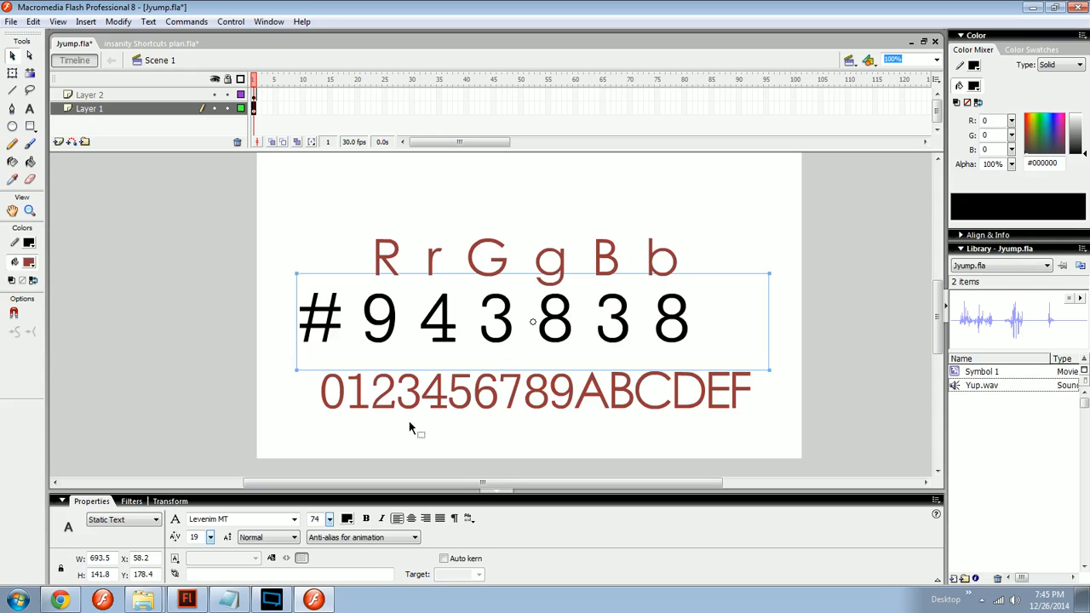
{"action": "key", "text": "n"}
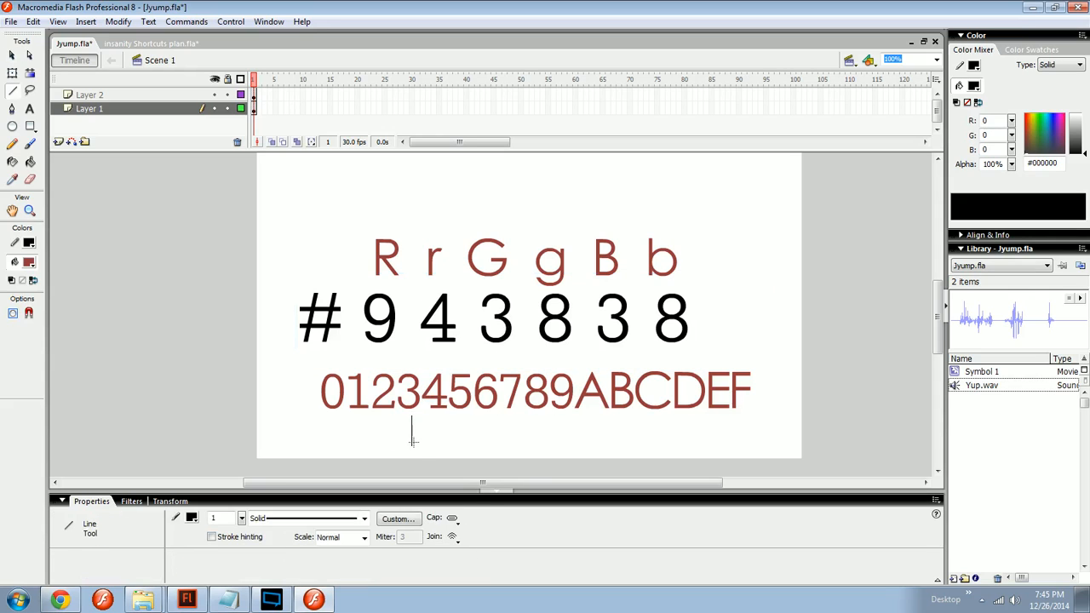
{"action": "key", "text": "z"}
{"action": "key", "text": "n"}
Step: Draw red rectangles without an outline behind the hex digits 9, 3 and 3 that stand below the capitals R, G and B
{"action": "scroll", "coordinate": [534, 324], "scroll_direction": "up", "scroll_amount": 2}
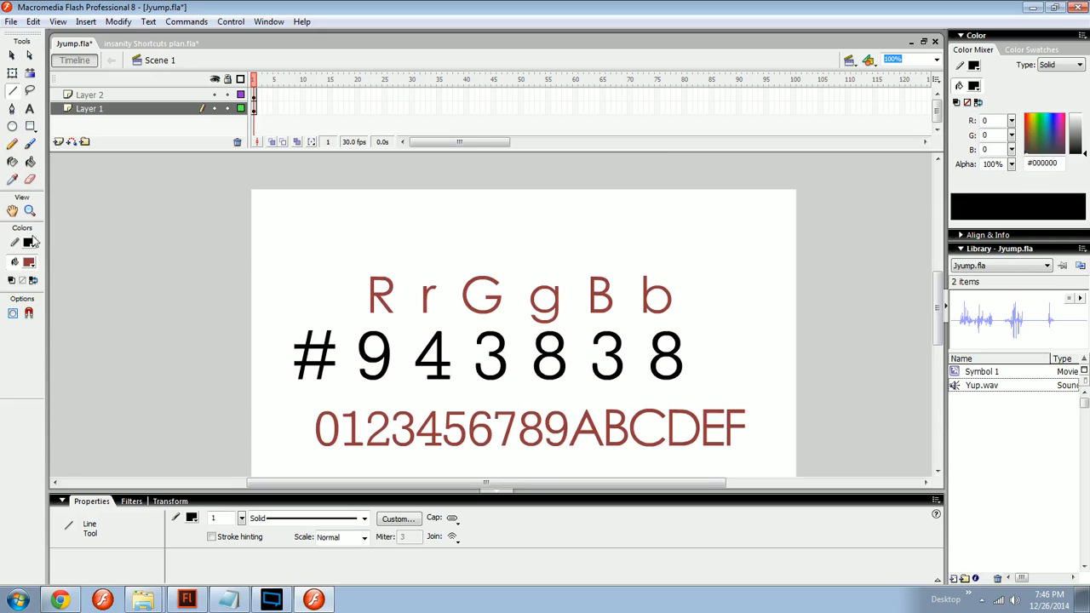
{"action": "left_click", "coordinate": [31, 243]}
{"action": "key", "text": "Escape"}
{"action": "key", "text": "r"}
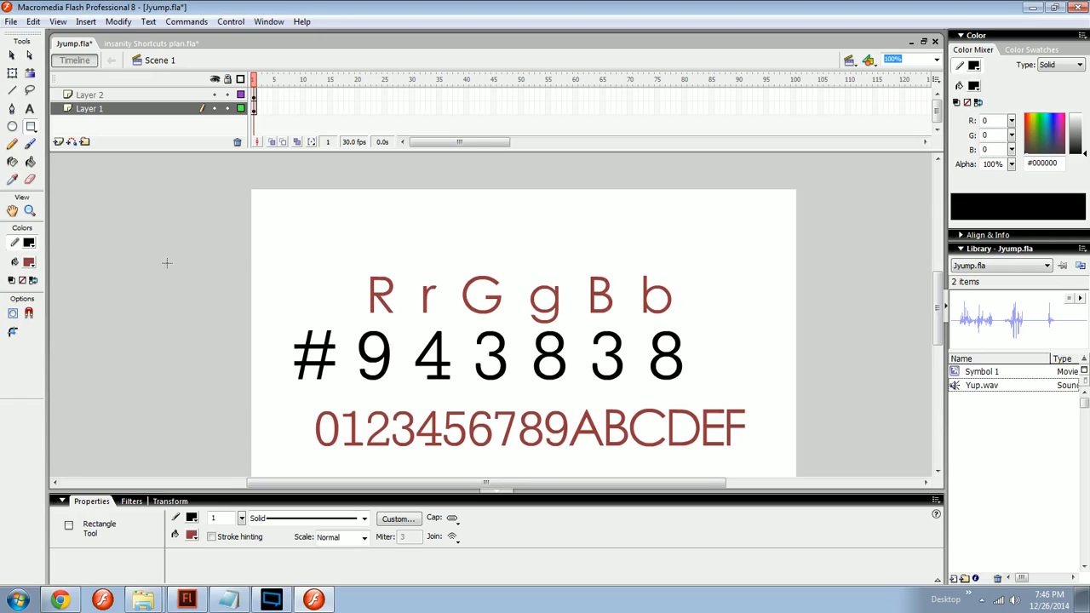
{"action": "left_click", "coordinate": [34, 245]}
{"action": "left_click", "coordinate": [186, 261]}
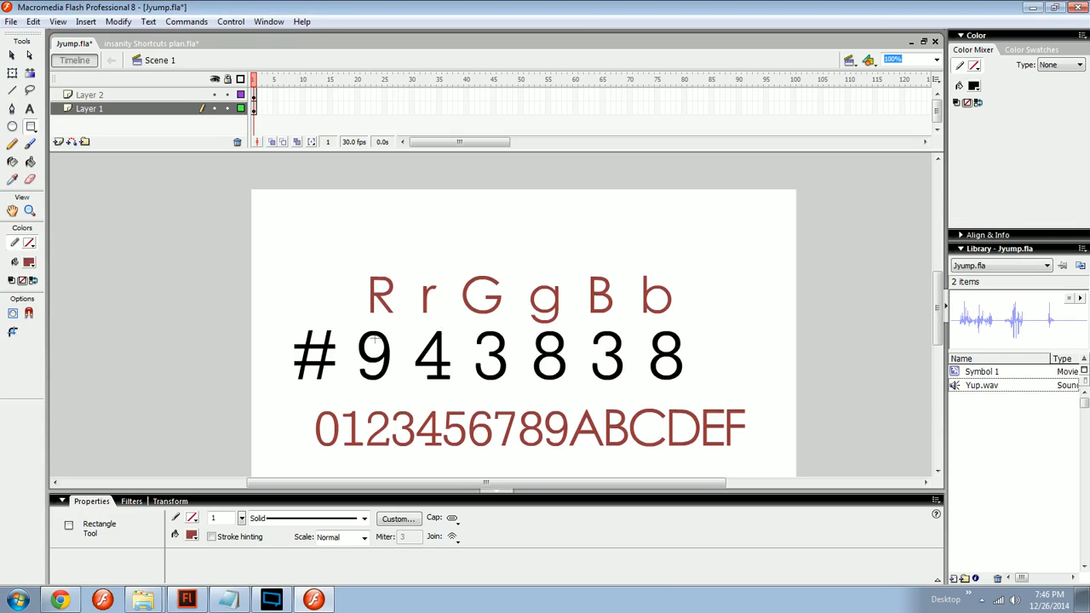
{"action": "left_click_drag", "start_coordinate": [349, 315], "coordinate": [400, 394]}
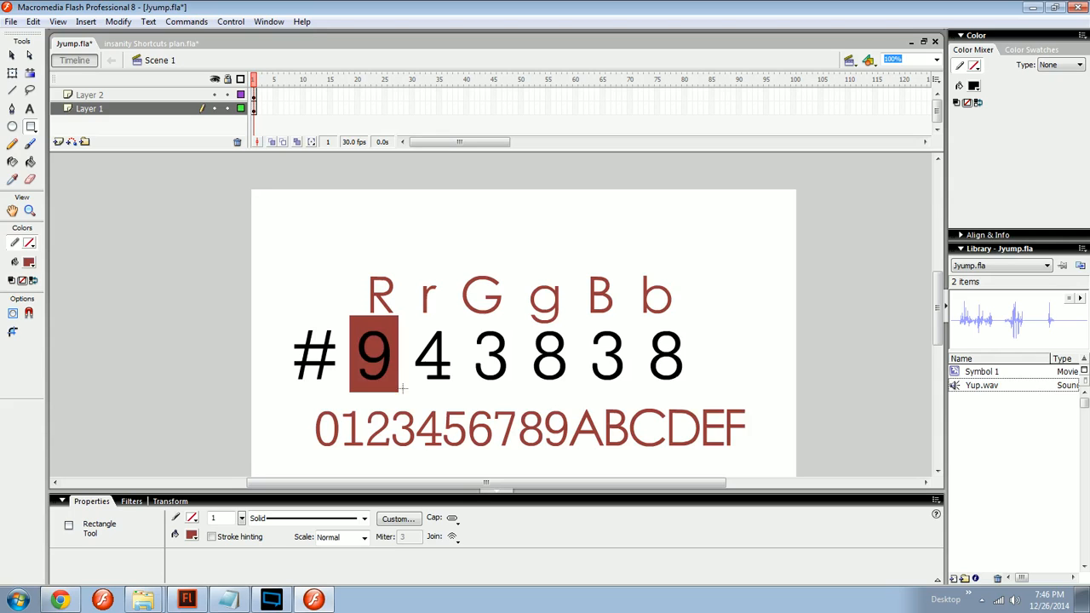
{"action": "left_click_drag", "start_coordinate": [465, 320], "coordinate": [514, 394]}
{"action": "left_click_drag", "start_coordinate": [581, 327], "coordinate": [631, 395]}
Step: Try a smaller red rectangle behind the hex digit 8 below the letter g, and undo it
{"action": "left_click_drag", "start_coordinate": [531, 333], "coordinate": [566, 388]}
{"action": "key", "text": "z"}
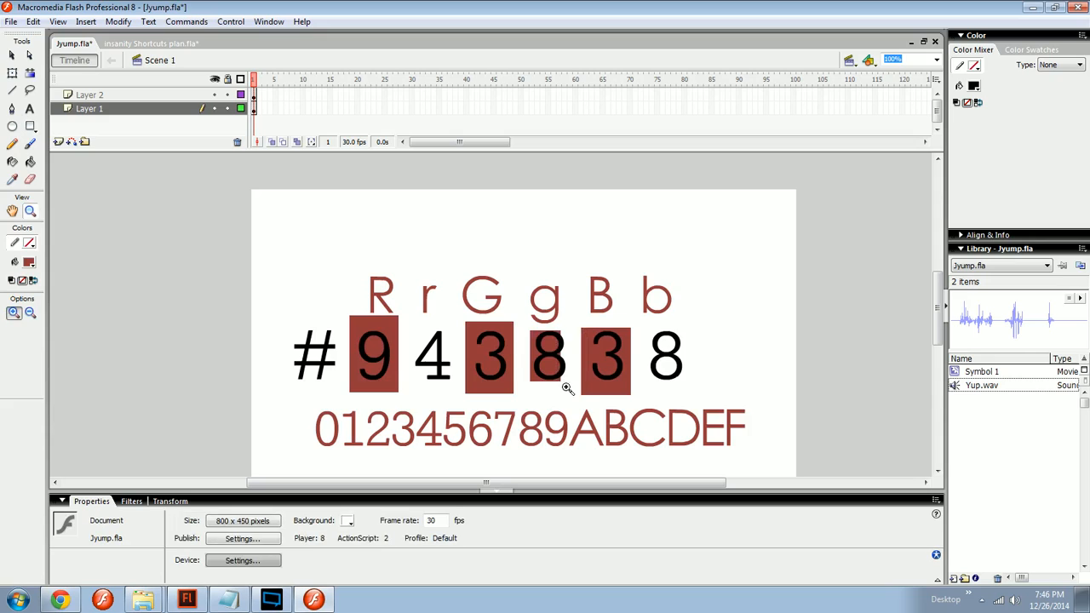
{"action": "key", "text": "ctrl+z"}
Step: Draw a wide red bar above the RrGgBb letters and sample its colour #943838 as the fill colour
{"action": "key", "text": "r"}
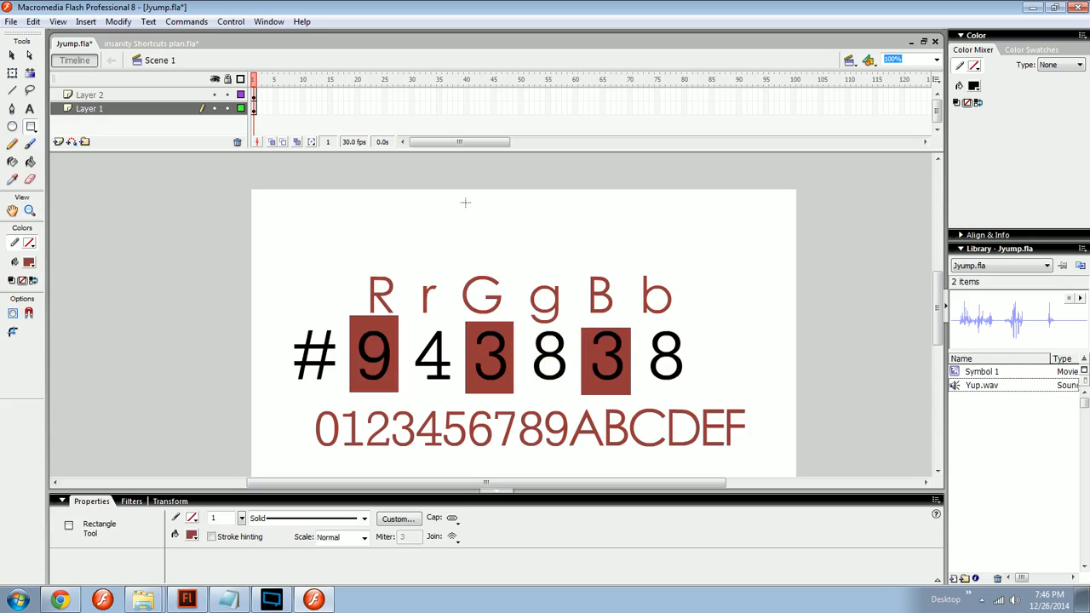
{"action": "left_click_drag", "start_coordinate": [296, 201], "coordinate": [754, 257]}
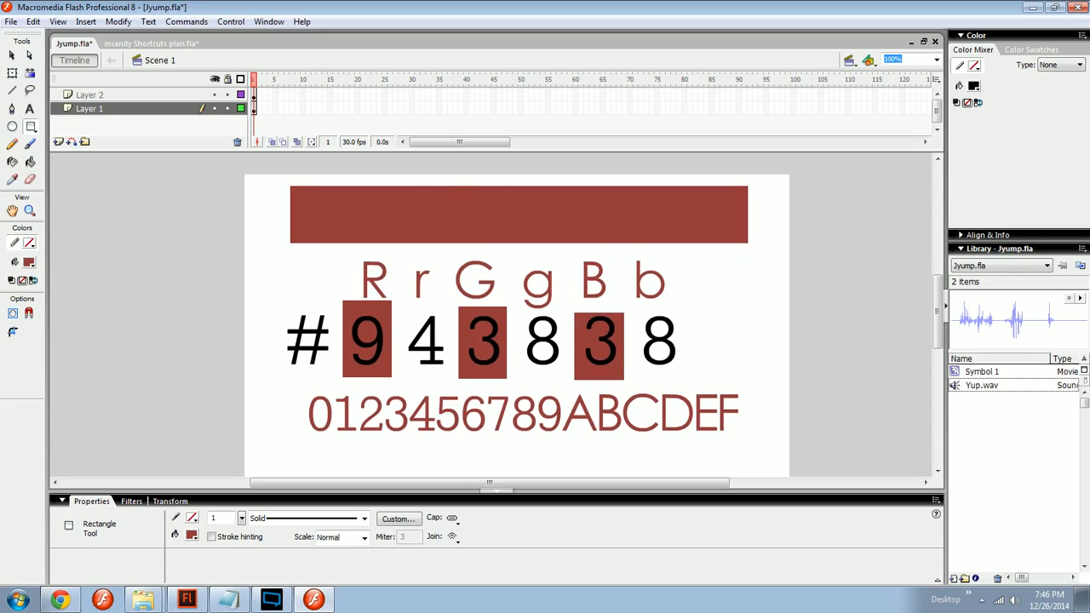
{"action": "left_click", "coordinate": [959, 87]}
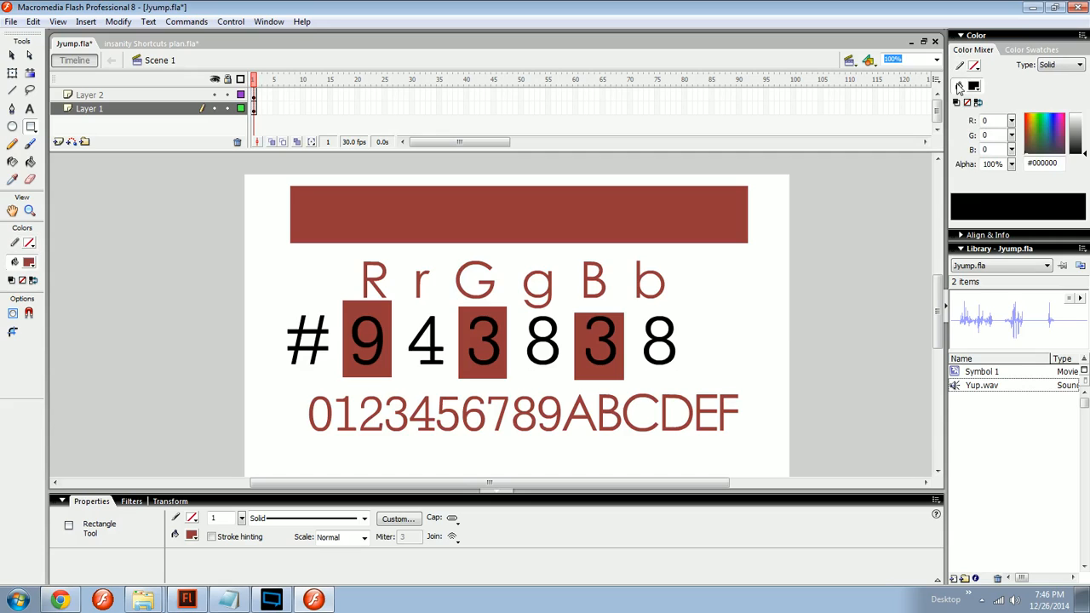
{"action": "left_click", "coordinate": [974, 85]}
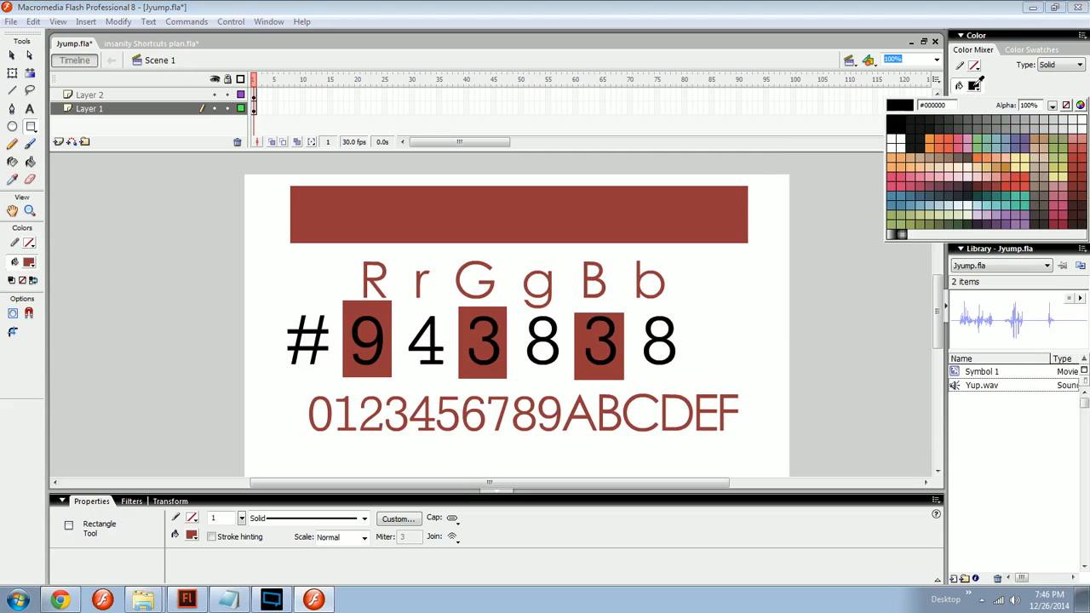
{"action": "left_click", "coordinate": [693, 229]}
{"action": "double_click", "coordinate": [987, 120]}
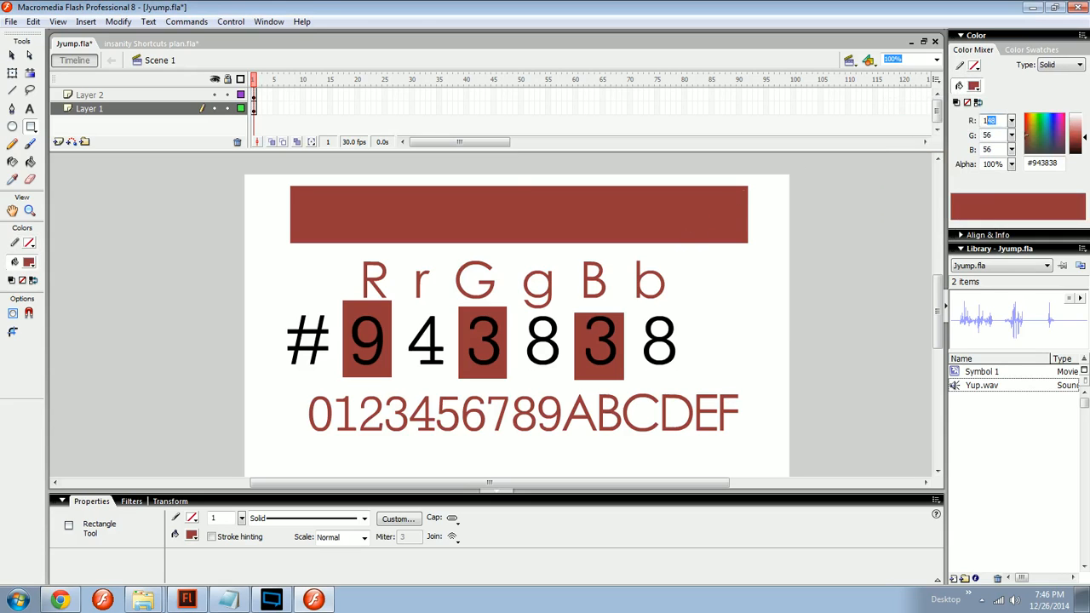
{"action": "key", "text": "Tab"}
{"action": "key", "text": "Tab"}
{"action": "left_click_drag", "start_coordinate": [775, 317], "coordinate": [834, 300]}
{"action": "key", "text": "ctrl+z"}
{"action": "key", "text": "z"}
{"action": "key", "text": "space"}
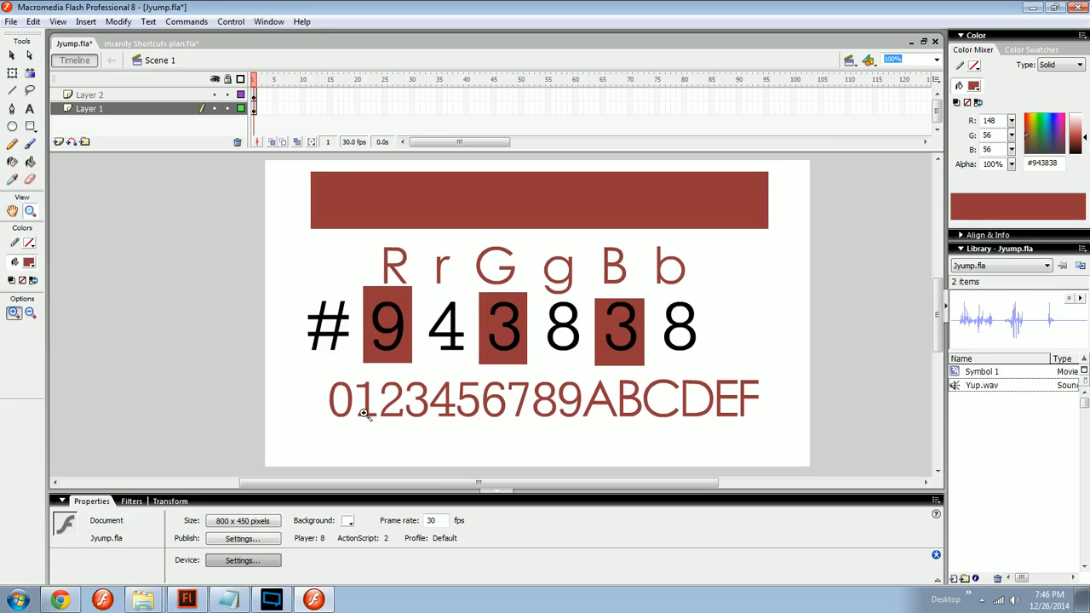
{"action": "key", "text": "r"}
{"action": "left_click_drag", "start_coordinate": [306, 380], "coordinate": [774, 425]}
{"action": "key", "text": "ctrl+z"}
{"action": "left_click_drag", "start_coordinate": [324, 419], "coordinate": [763, 426]}
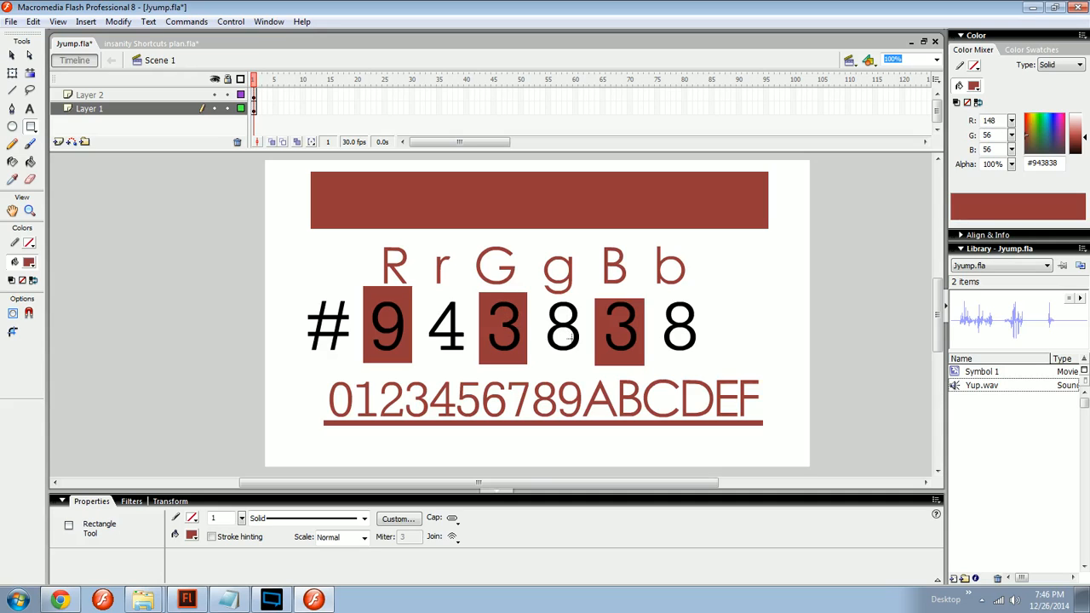
Step: Nudge the red rectangle behind the hex digit 3 below the capital B up to Y 199.1
{"action": "double_click", "coordinate": [988, 134]}
{"action": "left_click", "coordinate": [799, 247]}
{"action": "key", "text": "q"}
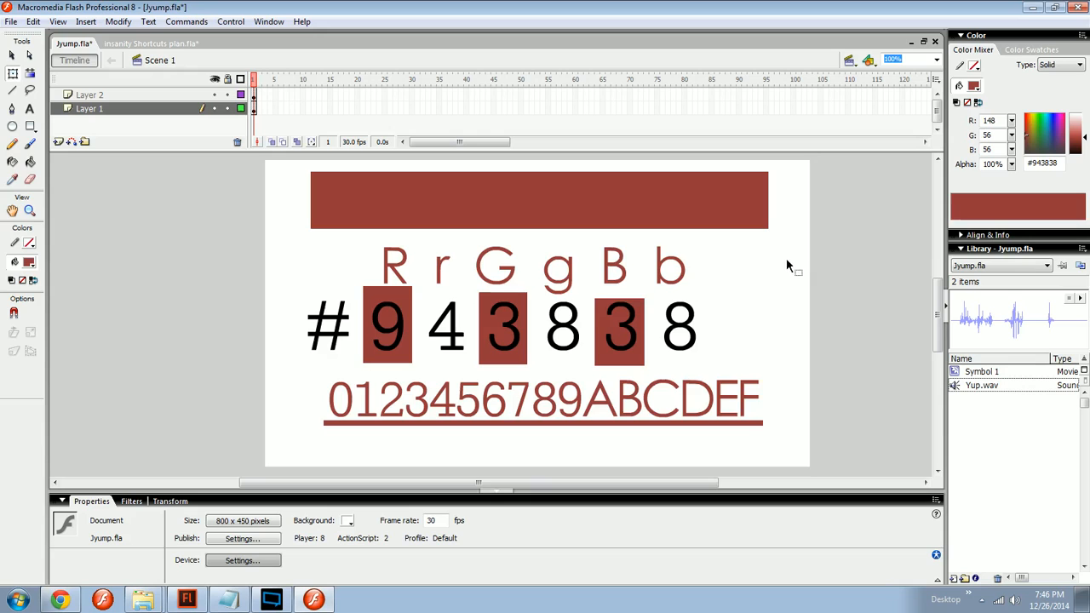
{"action": "key", "text": "space"}
{"action": "left_click_drag", "start_coordinate": [746, 308], "coordinate": [740, 309]}
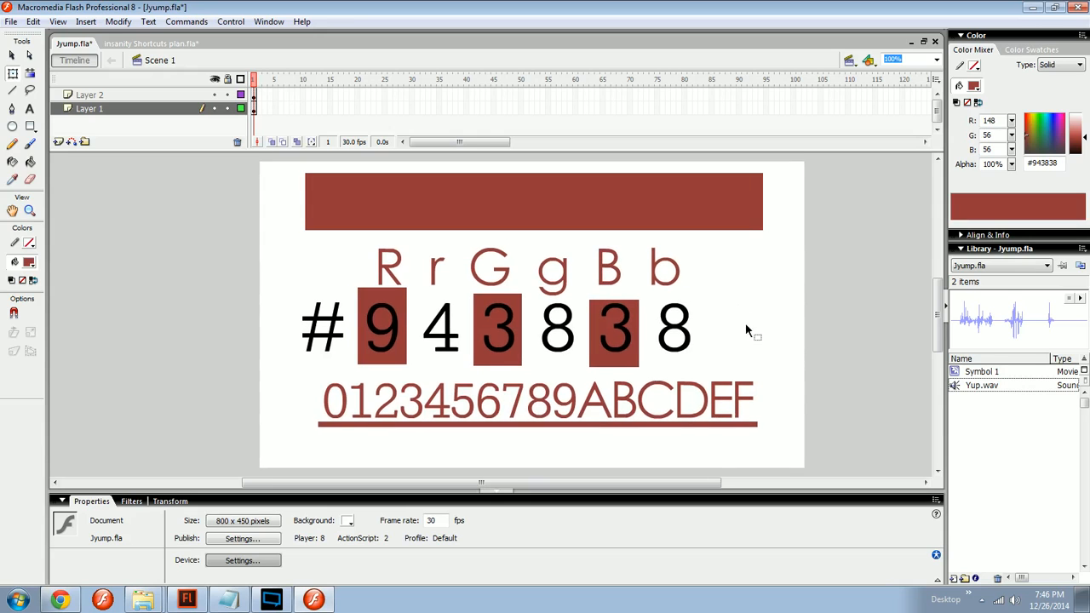
{"action": "left_click", "coordinate": [611, 365]}
{"action": "left_click", "coordinate": [706, 358]}
{"action": "left_click", "coordinate": [637, 366]}
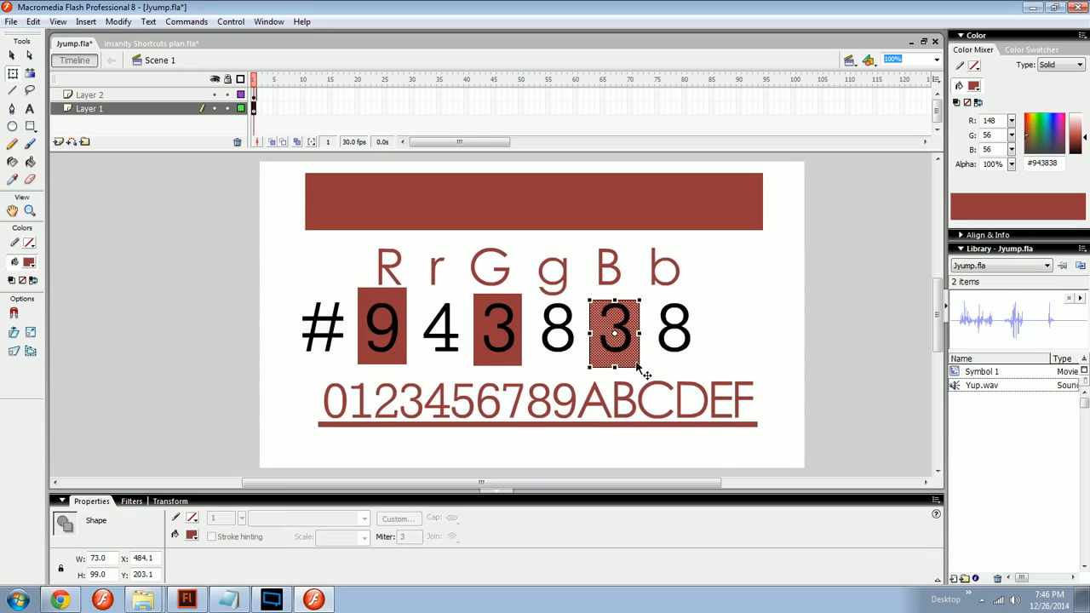
{"action": "key", "text": "shift+Up"}
{"action": "key", "text": "Down"}
{"action": "key", "text": "Down"}
{"action": "key", "text": "Down"}
{"action": "key", "text": "Down"}
{"action": "key", "text": "Down"}
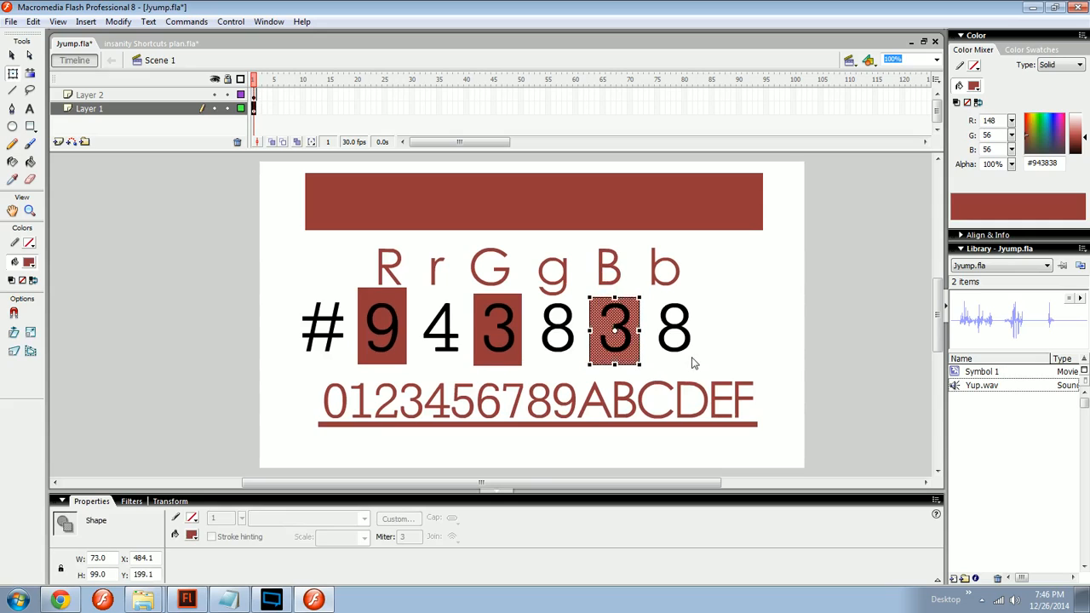
{"action": "left_click", "coordinate": [709, 351]}
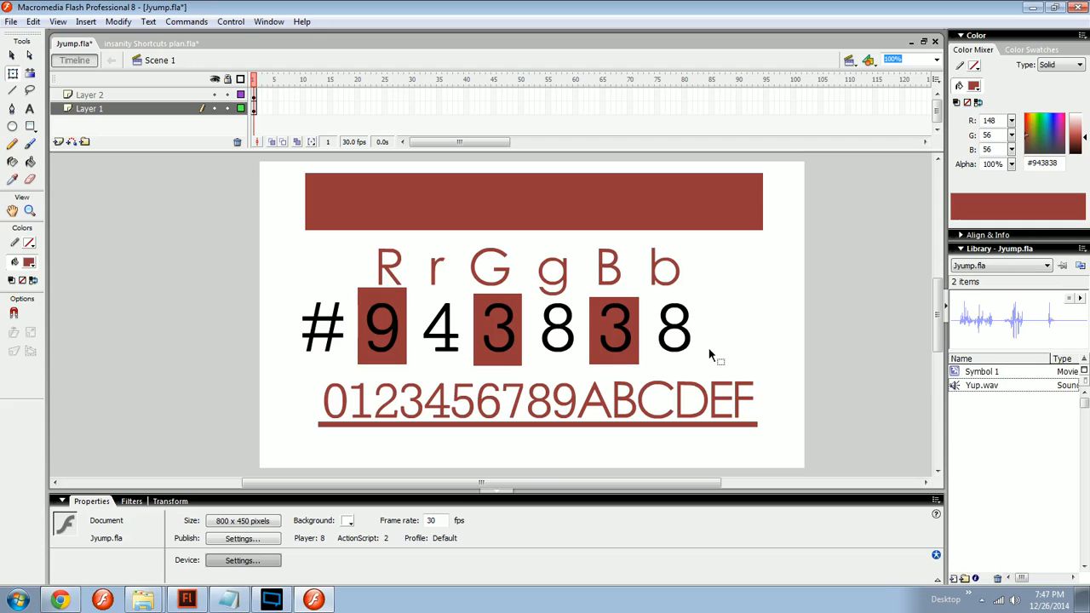
Step: Set the fill colour to black #000000, and select the sixteen-digit row, the hex code and the wide red bar for comparison
{"action": "left_click", "coordinate": [974, 86]}
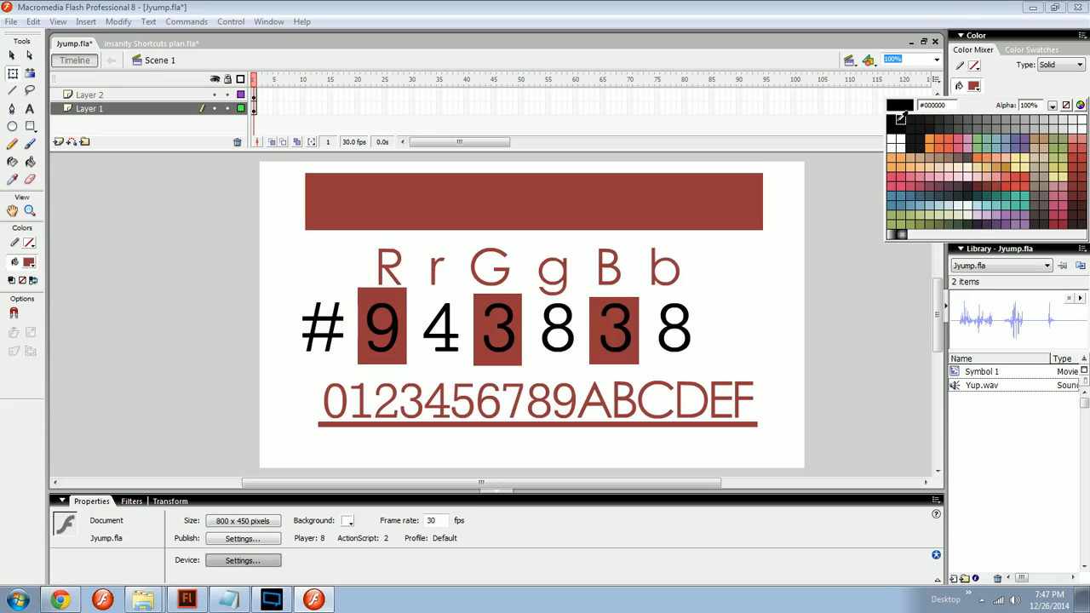
{"action": "left_click", "coordinate": [899, 120]}
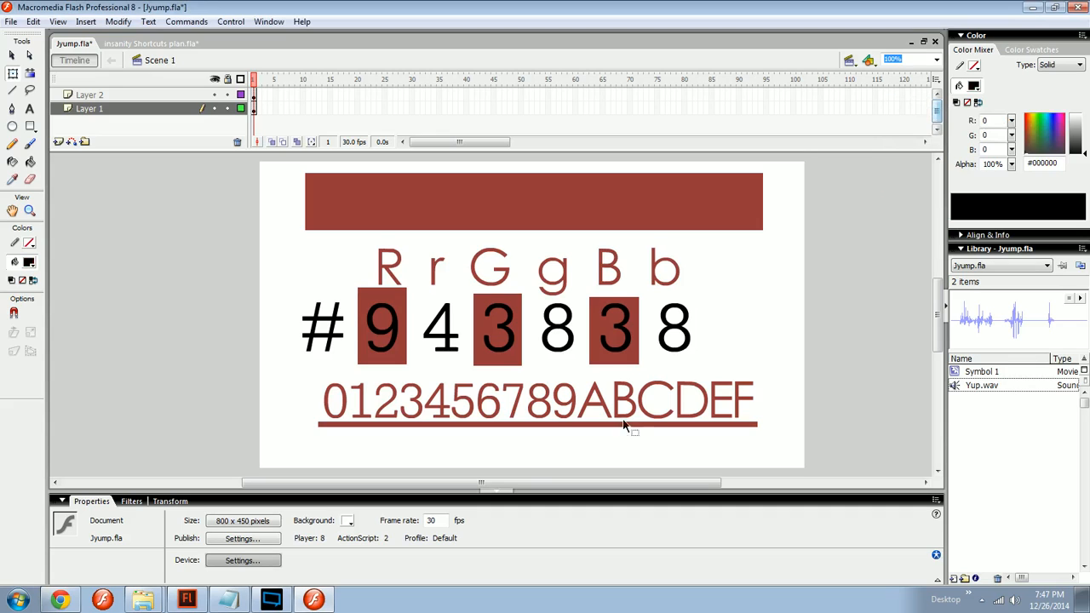
{"action": "left_click_drag", "start_coordinate": [317, 380], "coordinate": [366, 461]}
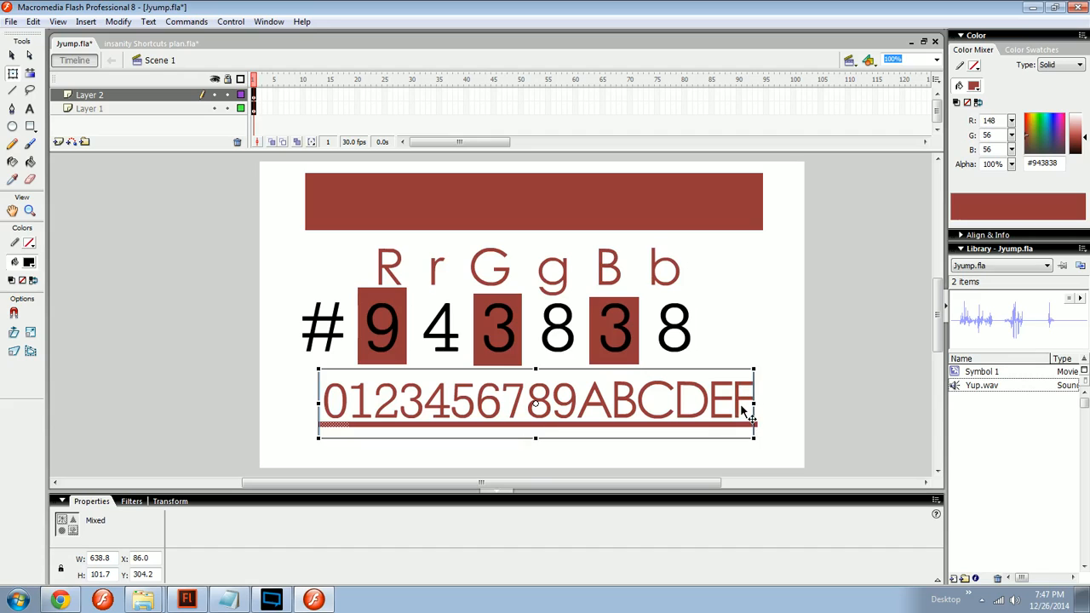
{"action": "left_click_drag", "start_coordinate": [706, 305], "coordinate": [325, 352]}
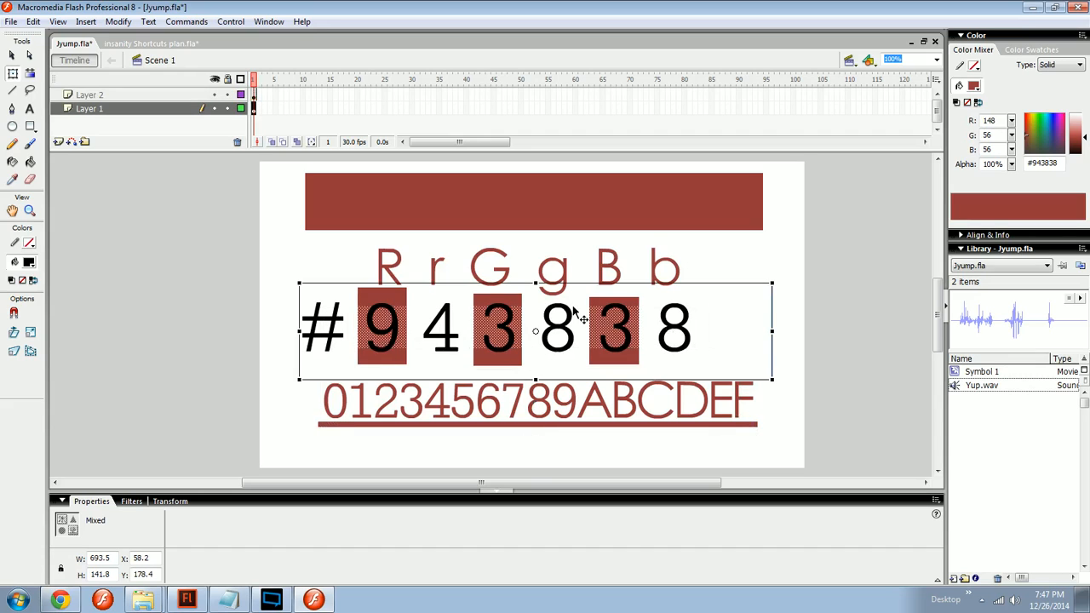
{"action": "left_click", "coordinate": [483, 207]}
{"action": "left_click", "coordinate": [703, 284]}
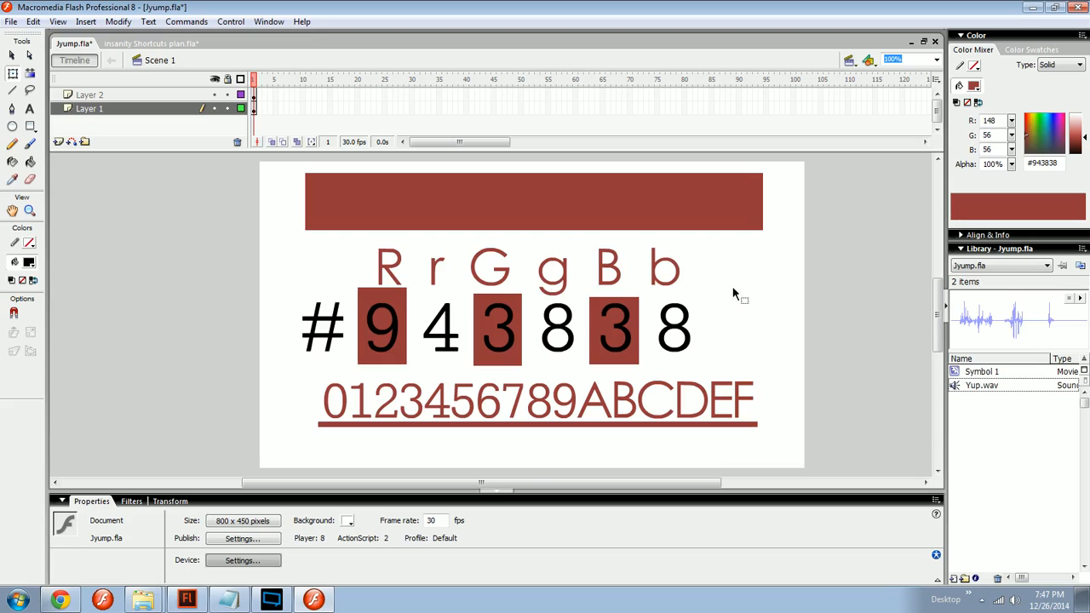
Step: Try grey swatches such as #868686 as the fill colour and settle on #797979
{"action": "left_click", "coordinate": [974, 86]}
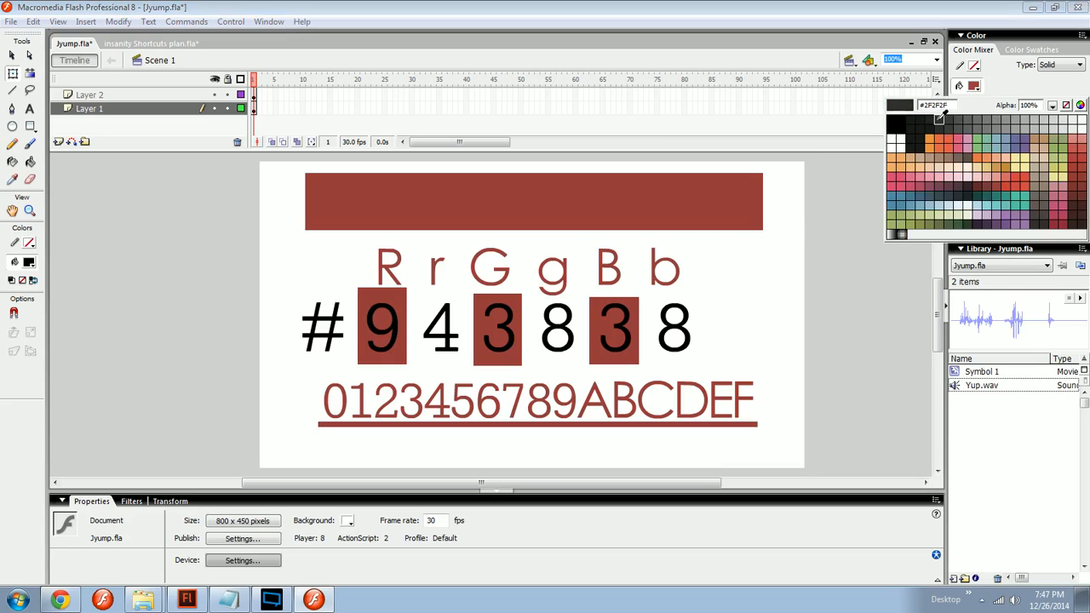
{"action": "left_click", "coordinate": [1013, 120]}
{"action": "left_click", "coordinate": [976, 85]}
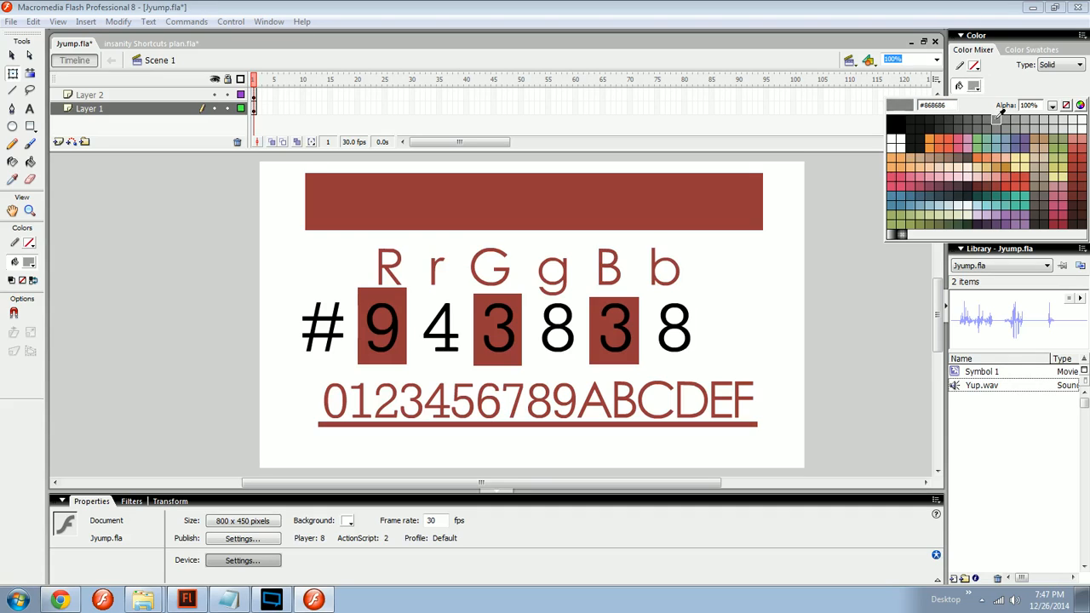
{"action": "left_click", "coordinate": [998, 115]}
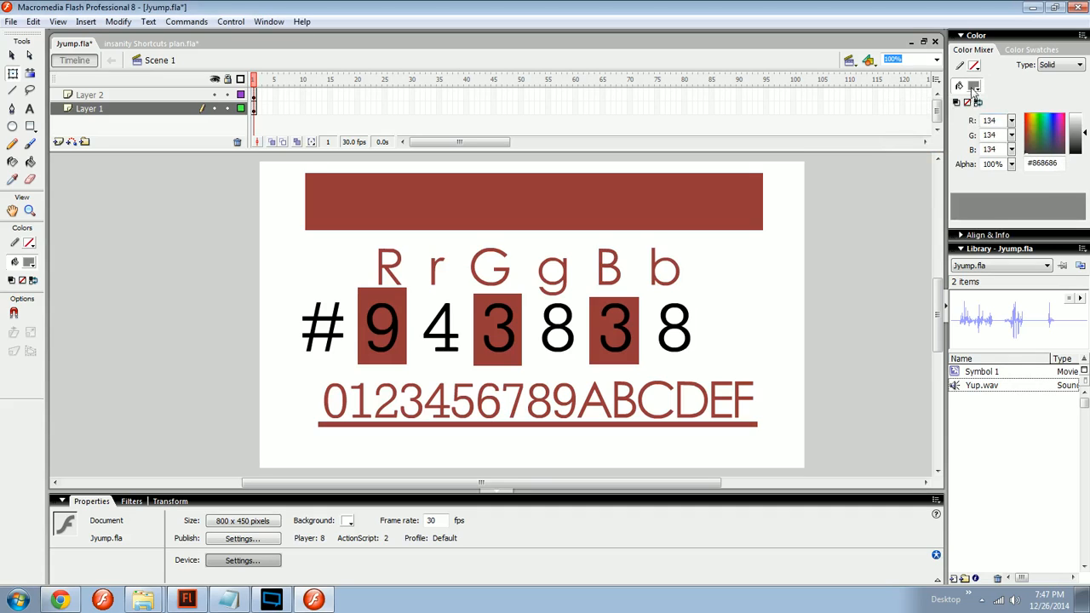
{"action": "left_click", "coordinate": [973, 87]}
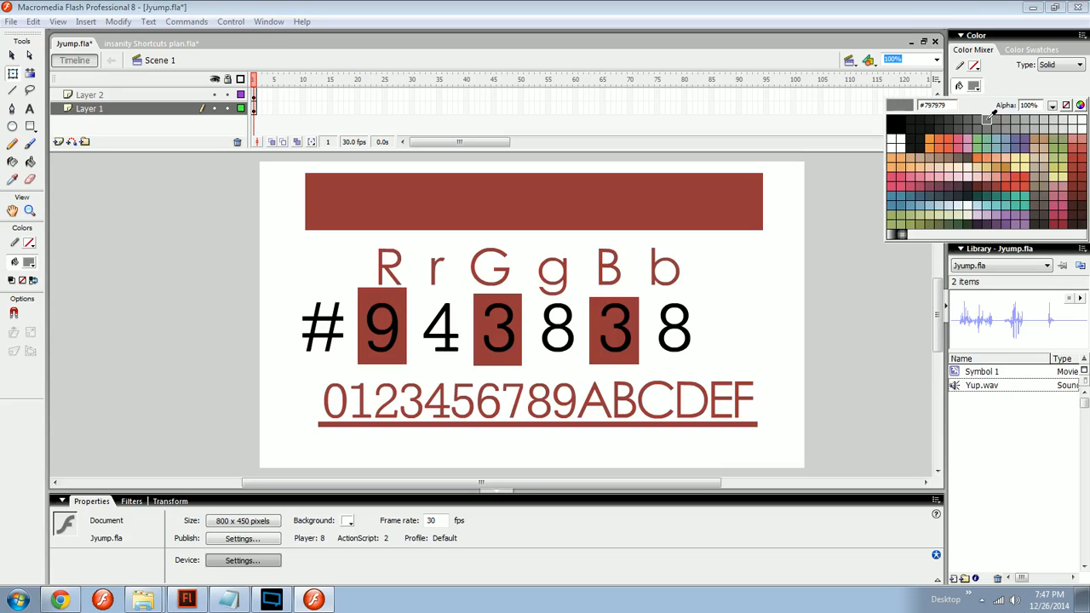
{"action": "left_click", "coordinate": [987, 117]}
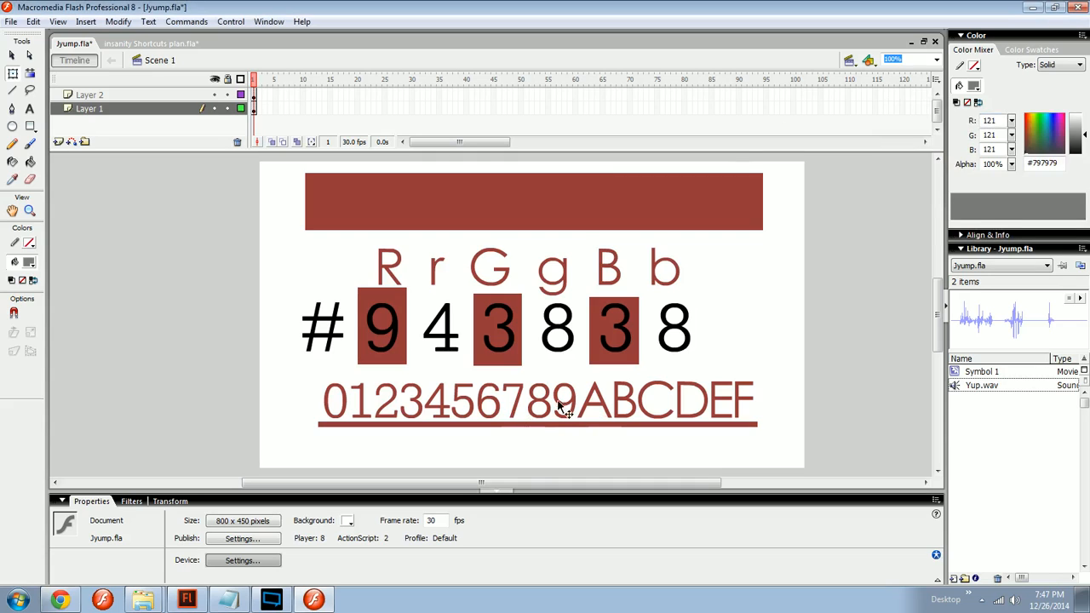
{"action": "key", "text": "r"}
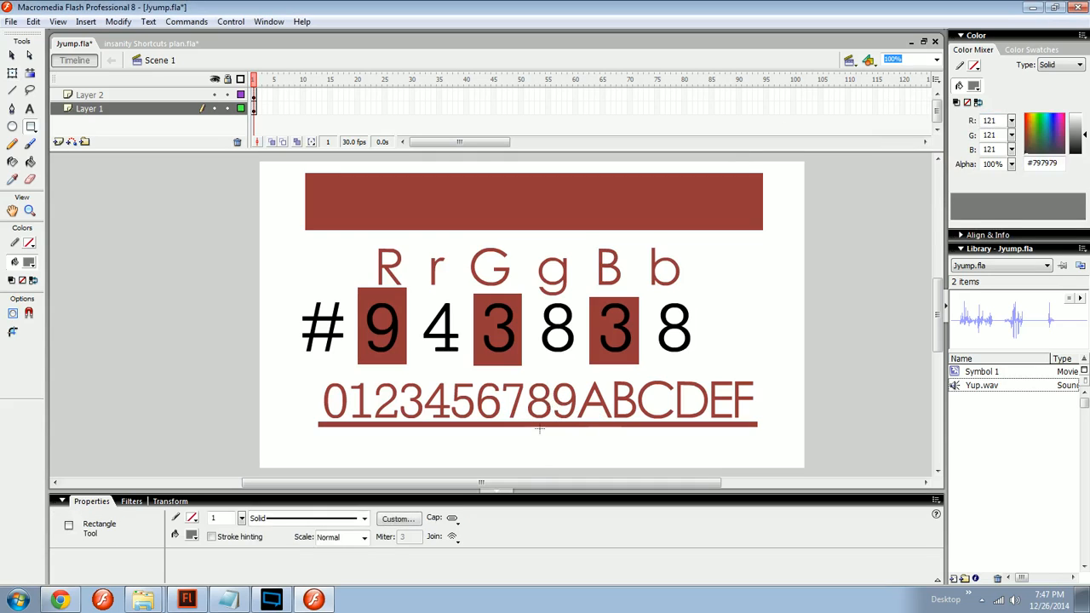
{"action": "key", "text": "e"}
{"action": "key", "text": "r"}
{"action": "left_click_drag", "start_coordinate": [530, 428], "coordinate": [550, 464]}
{"action": "scroll", "coordinate": [563, 458], "scroll_direction": "down", "scroll_amount": 1}
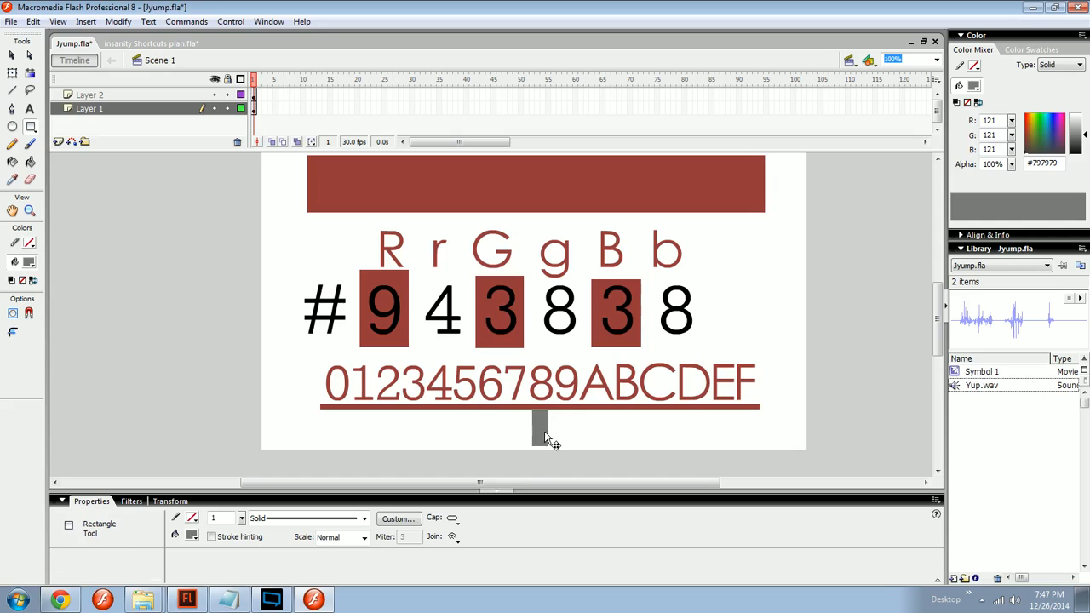
Step: Set the small grey rectangle's fill colour to red 127, green 127 and blue 128
{"action": "left_click", "coordinate": [544, 431]}
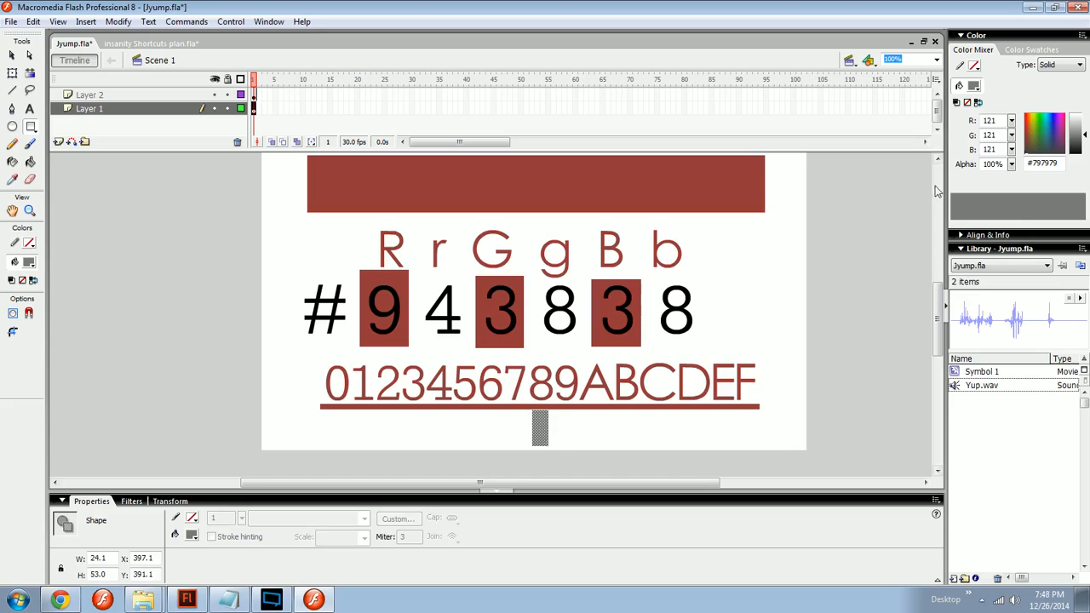
{"action": "left_click_drag", "start_coordinate": [997, 120], "coordinate": [941, 126]}
{"action": "type", "text": "127"}
{"action": "key", "text": "Tab"}
{"action": "type", "text": "127"}
{"action": "key", "text": "Tab"}
{"action": "type", "text": "127"}
{"action": "key", "text": "Return"}
{"action": "type", "text": "128"}
{"action": "key", "text": "Tab"}
{"action": "key", "text": "BackSpace"}
{"action": "left_click_drag", "start_coordinate": [818, 286], "coordinate": [818, 287]}
{"action": "key", "text": "z"}
{"action": "key", "text": "ctrl+z"}
{"action": "left_click_drag", "start_coordinate": [730, 337], "coordinate": [748, 341]}
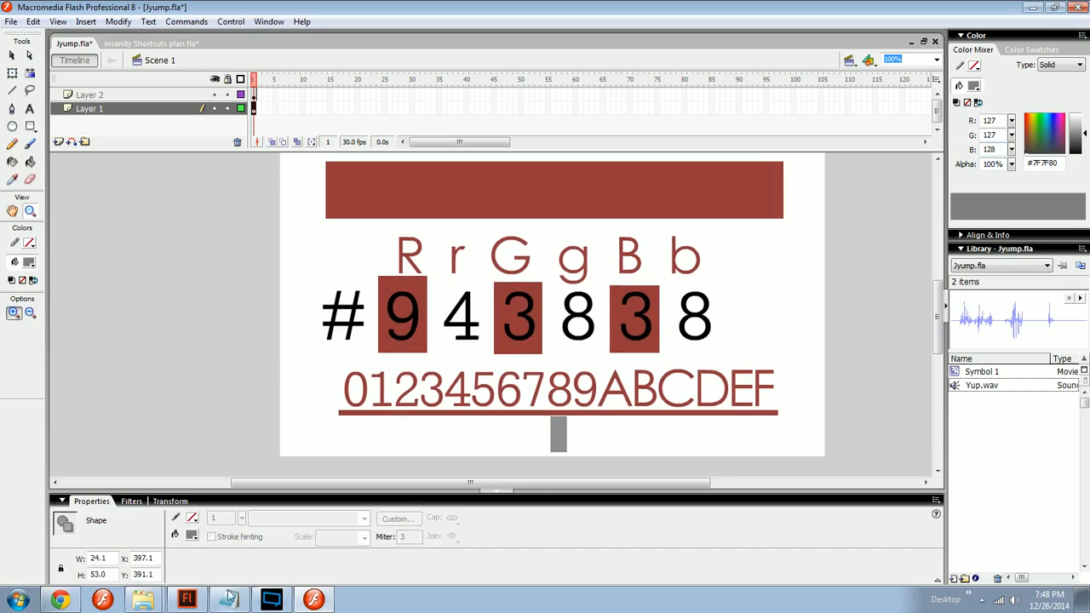
Step: Switch to the newer Flash version to look at its Color panel, and return to Flash Professional 8
{"action": "left_click", "coordinate": [187, 599]}
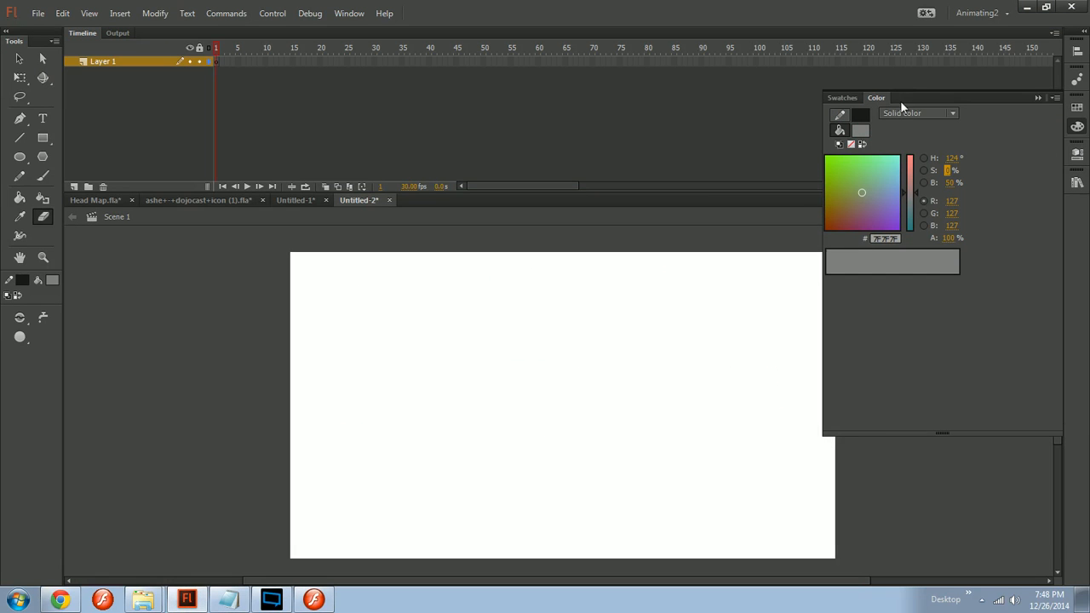
{"action": "left_click", "coordinate": [315, 600]}
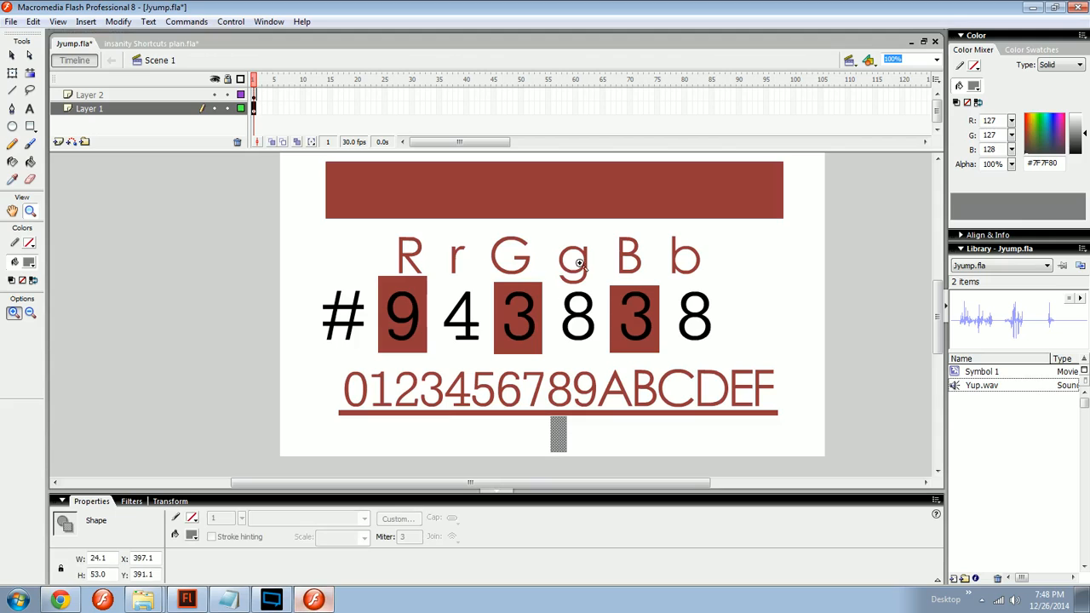
{"action": "left_click_drag", "start_coordinate": [550, 304], "coordinate": [491, 333]}
{"action": "left_click_drag", "start_coordinate": [698, 324], "coordinate": [684, 285]}
Step: Create a new blank Flash document
{"action": "key", "text": "r"}
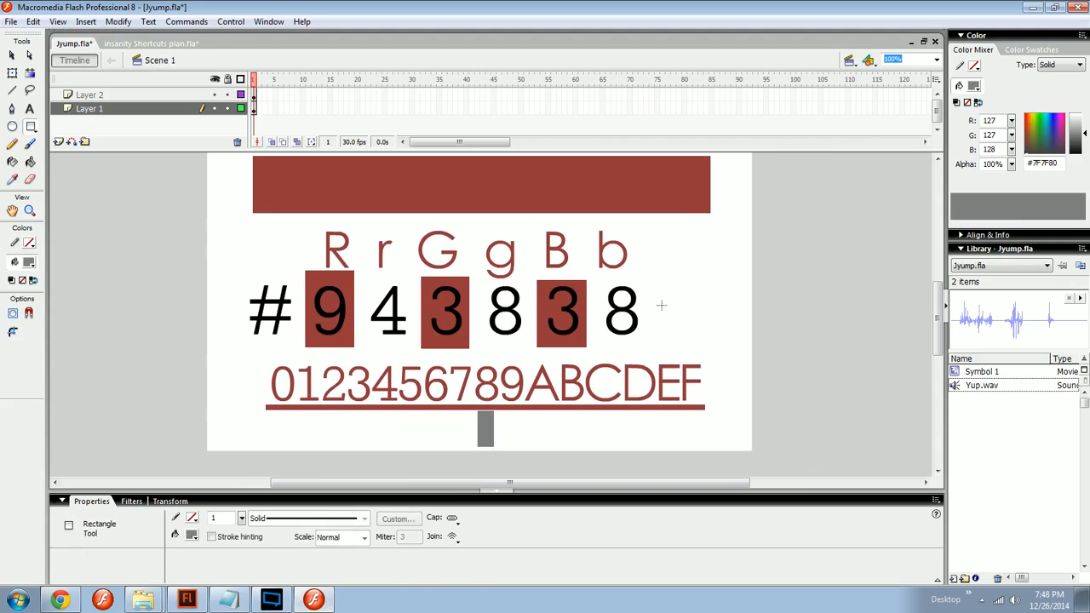
{"action": "key", "text": "t"}
{"action": "key", "text": "ctrl+n"}
{"action": "key", "text": "Return"}
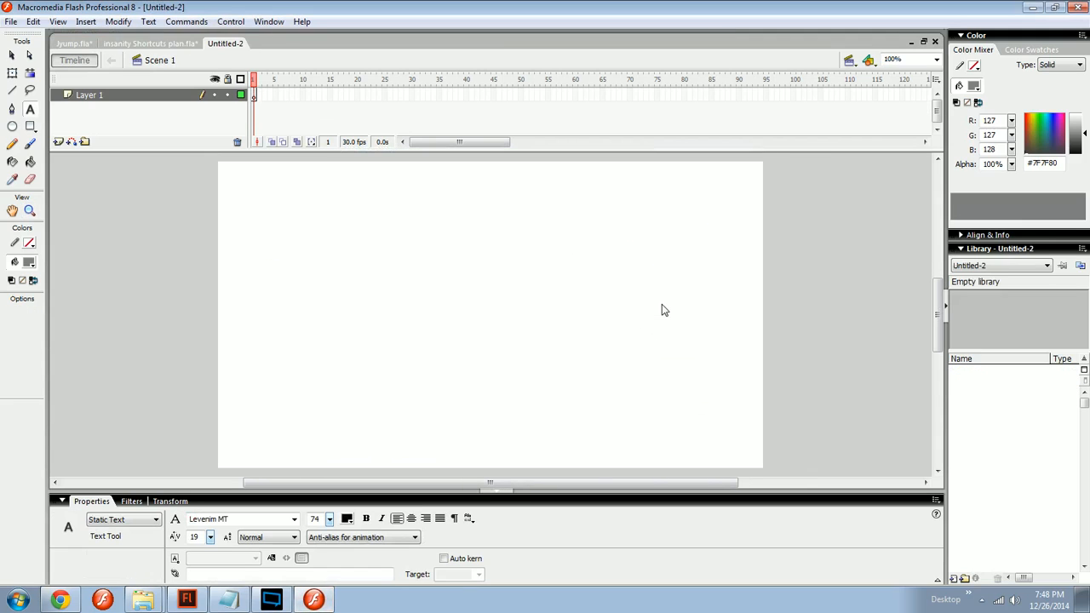
{"action": "left_click", "coordinate": [274, 599]}
{"action": "left_click", "coordinate": [272, 601]}
{"action": "left_click", "coordinate": [272, 600]}
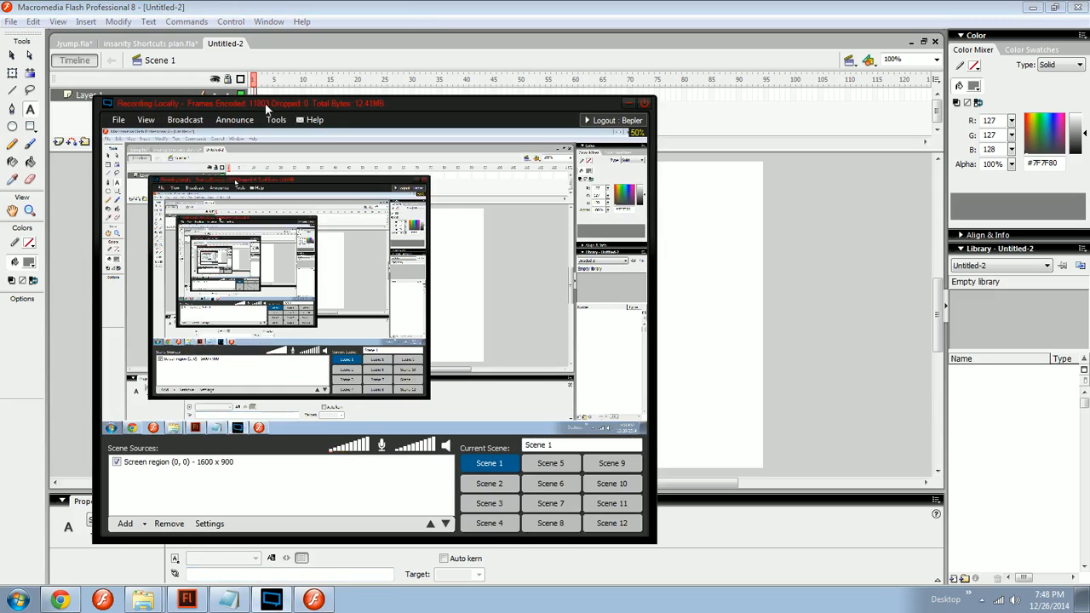
{"action": "left_click", "coordinate": [695, 177]}
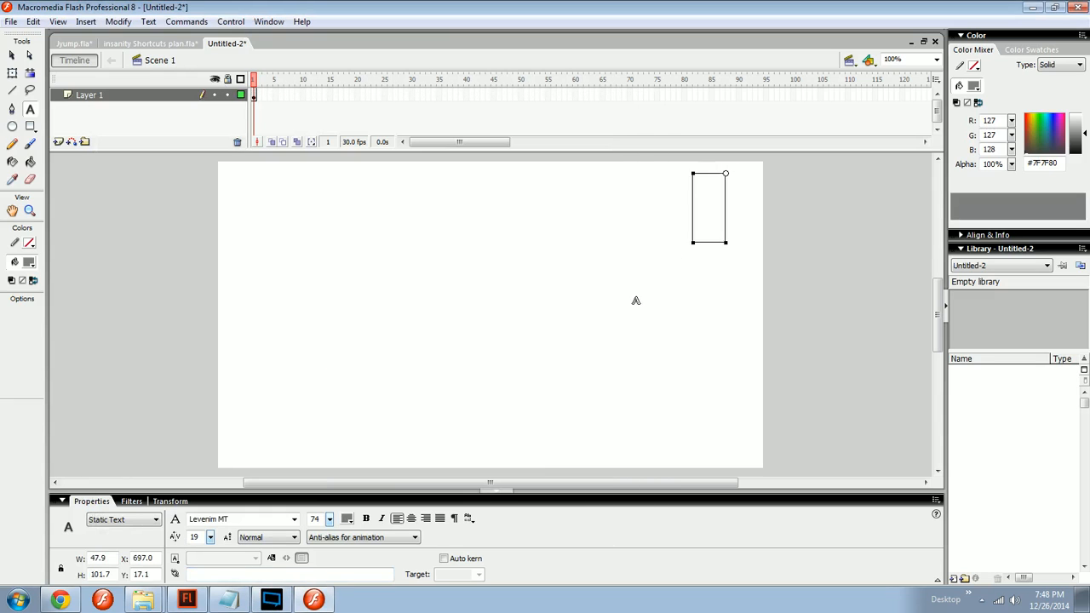
{"action": "key", "text": "Escape"}
Step: Draw a large #7F7F80 grey rectangle without an outline across the stage, and set the fill colour to #8C8C8C
{"action": "key", "text": "r"}
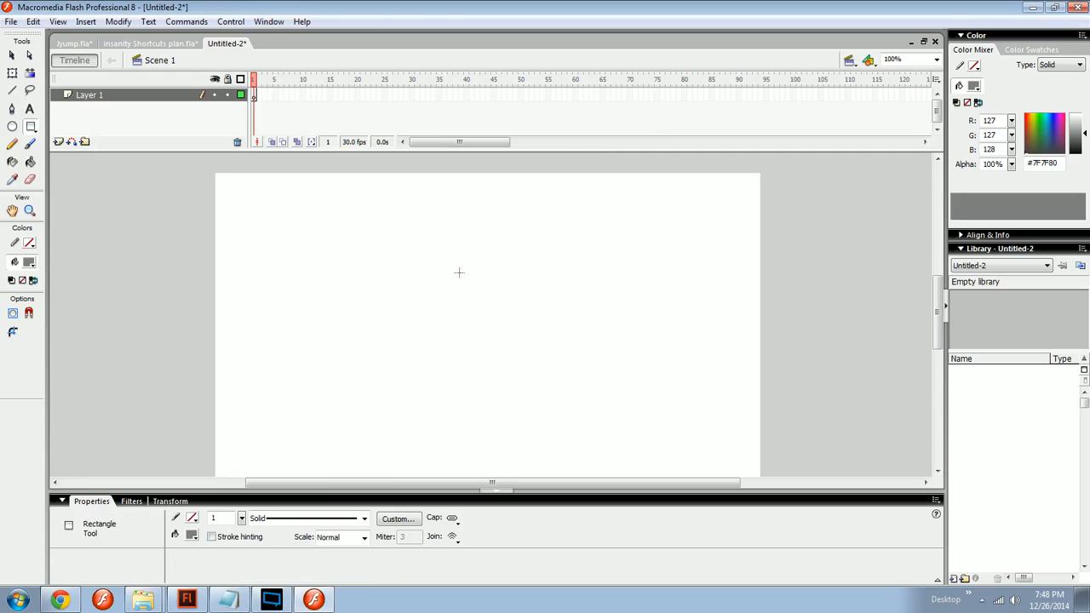
{"action": "left_click_drag", "start_coordinate": [255, 240], "coordinate": [729, 450]}
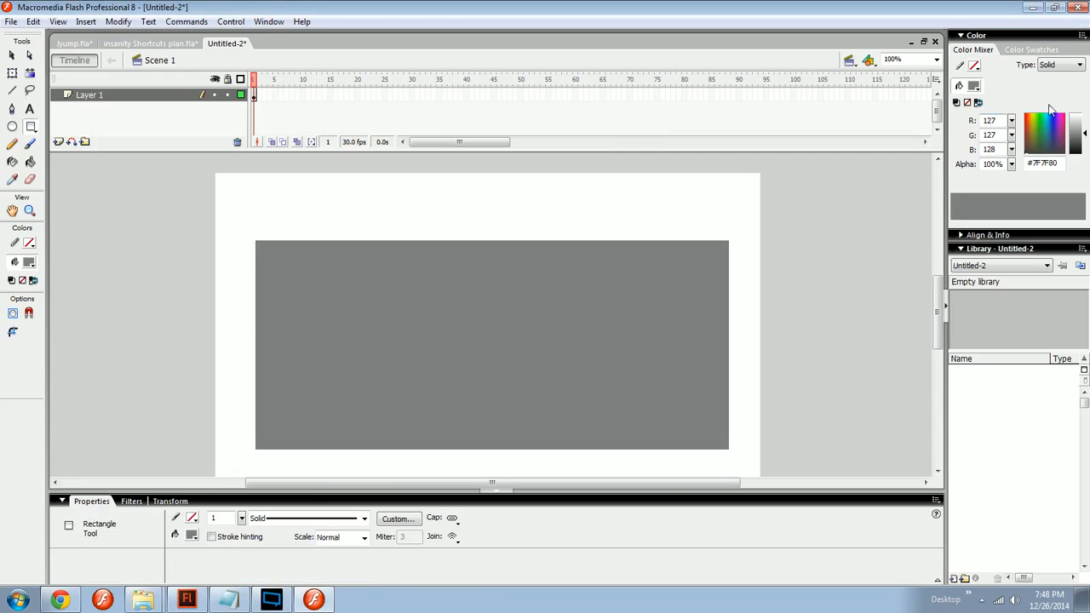
{"action": "left_click_drag", "start_coordinate": [1060, 163], "coordinate": [1037, 162]}
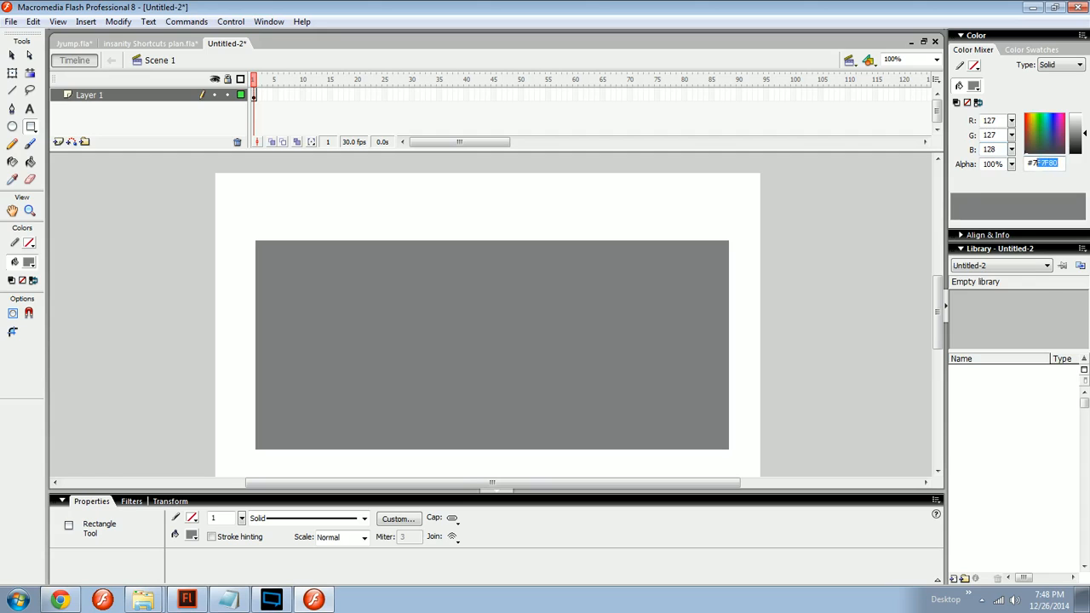
{"action": "left_click", "coordinate": [975, 88]}
{"action": "left_click", "coordinate": [997, 161]}
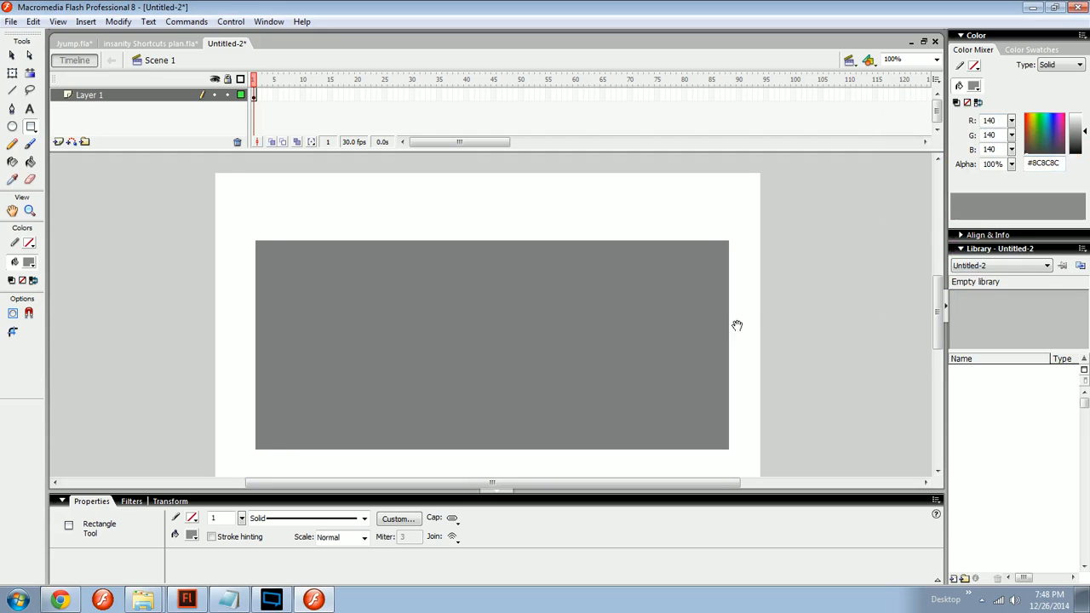
Step: Lock Layer 1 with the grey rectangle and add a new layer above it
{"action": "left_click_drag", "start_coordinate": [738, 325], "coordinate": [757, 319]}
{"action": "left_click", "coordinate": [220, 99]}
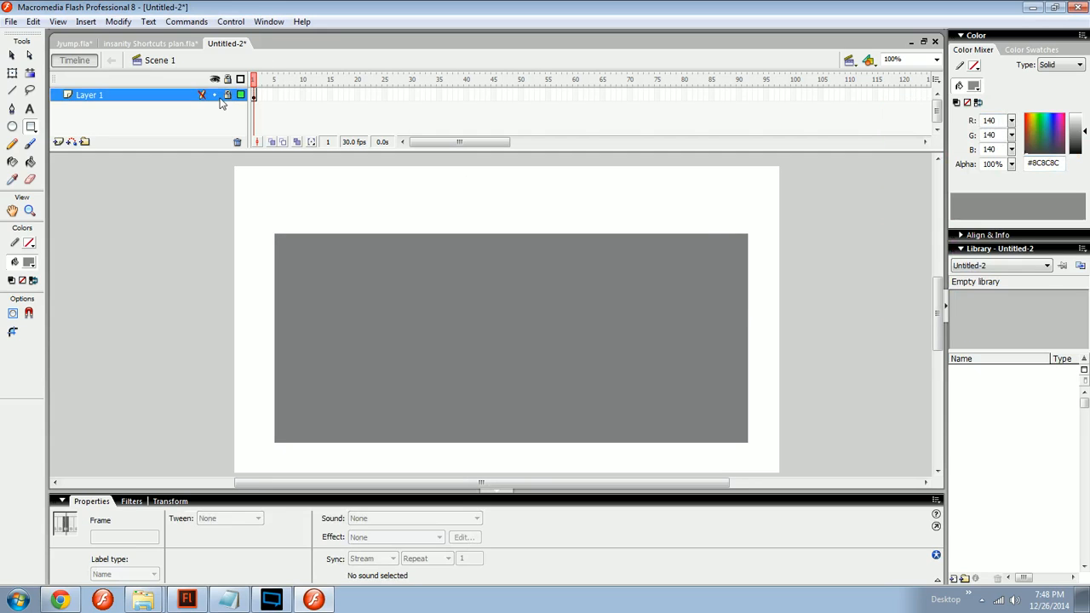
{"action": "left_click", "coordinate": [58, 143]}
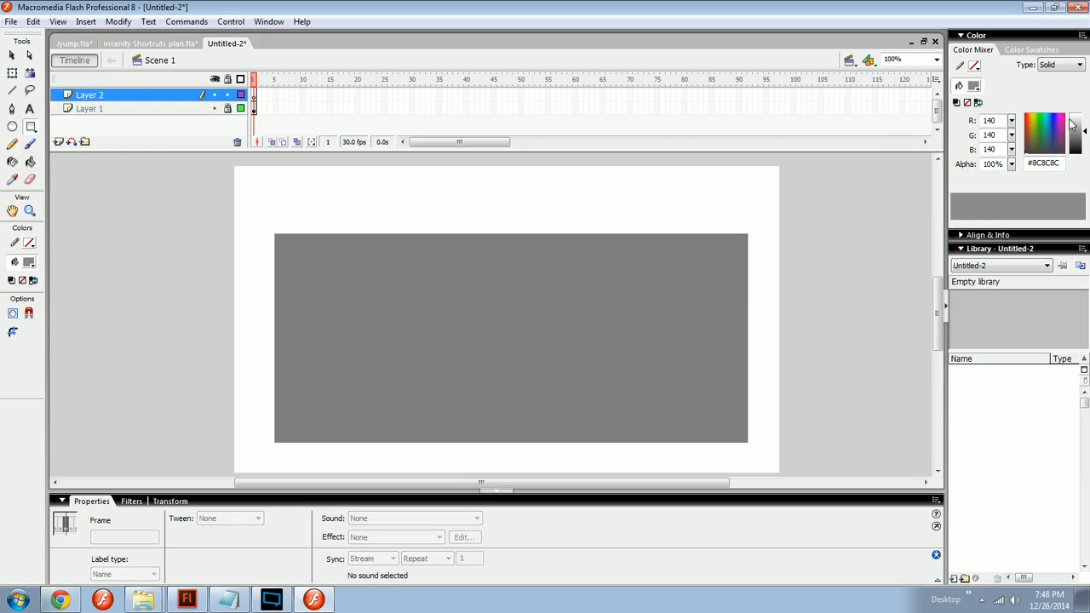
Step: Try out bright green #A0F028 as the fill and red, blue and green shades in the Color dialog, and close the dialog without applying them
{"action": "left_click", "coordinate": [1034, 119]}
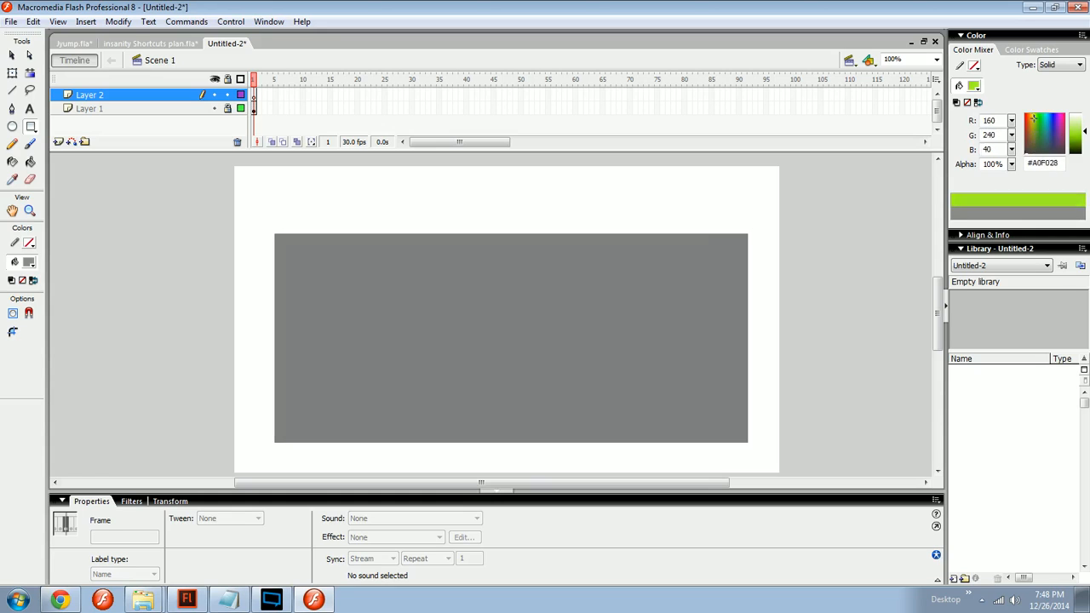
{"action": "left_click_drag", "start_coordinate": [1033, 118], "coordinate": [1036, 152]}
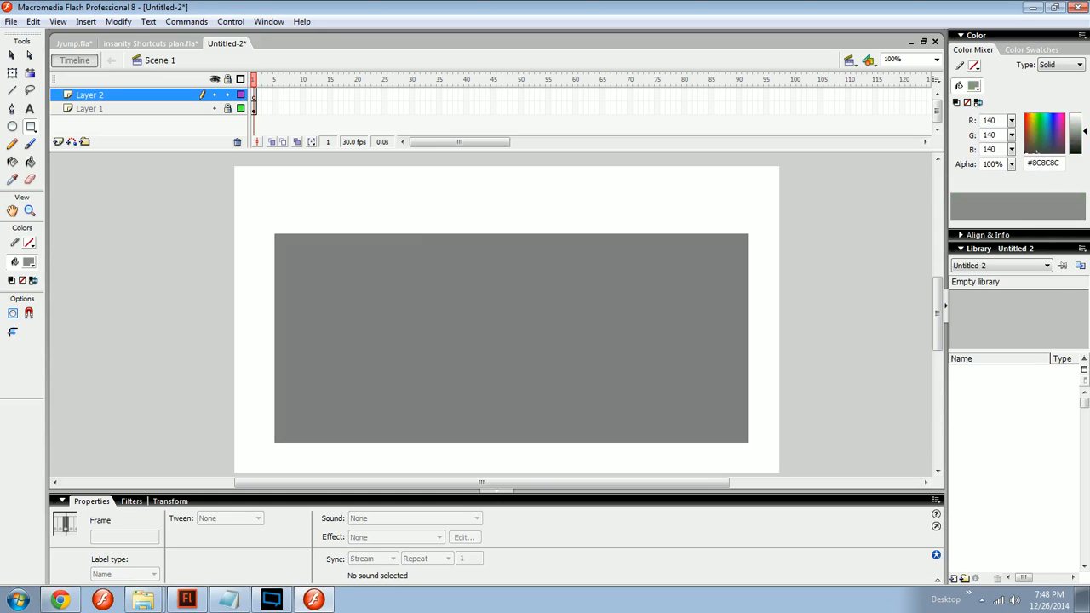
{"action": "left_click", "coordinate": [974, 86]}
{"action": "left_click", "coordinate": [1080, 106]}
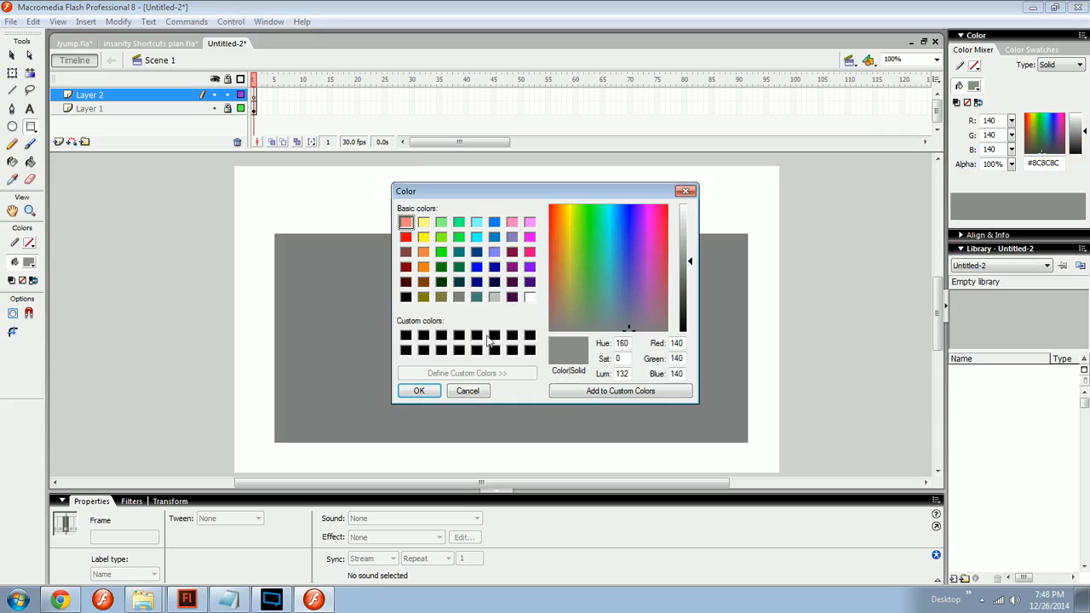
{"action": "left_click_drag", "start_coordinate": [619, 266], "coordinate": [550, 204]}
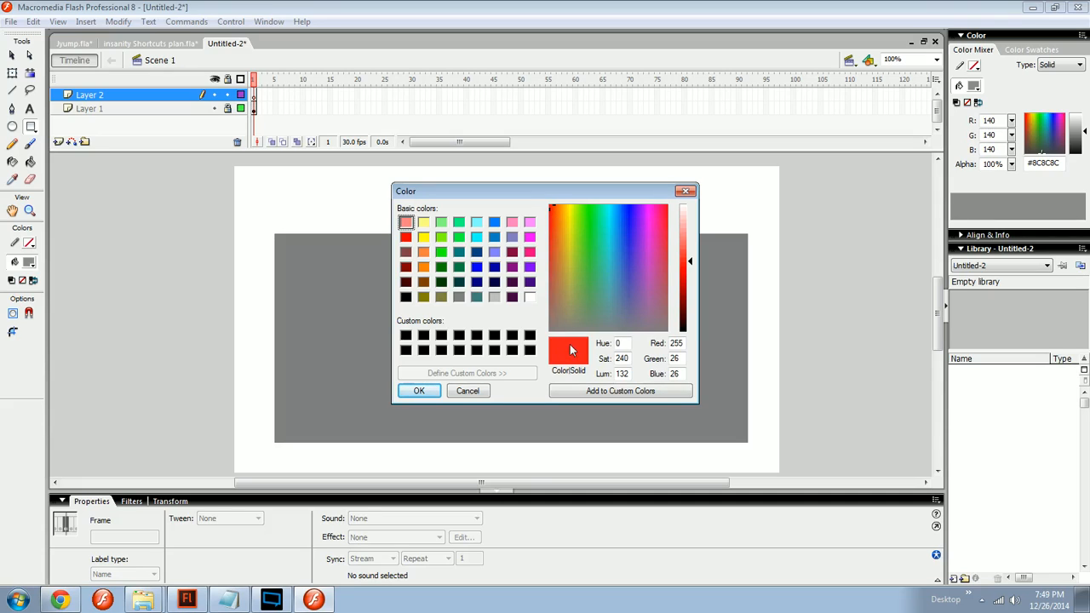
{"action": "left_click_drag", "start_coordinate": [583, 247], "coordinate": [629, 206]}
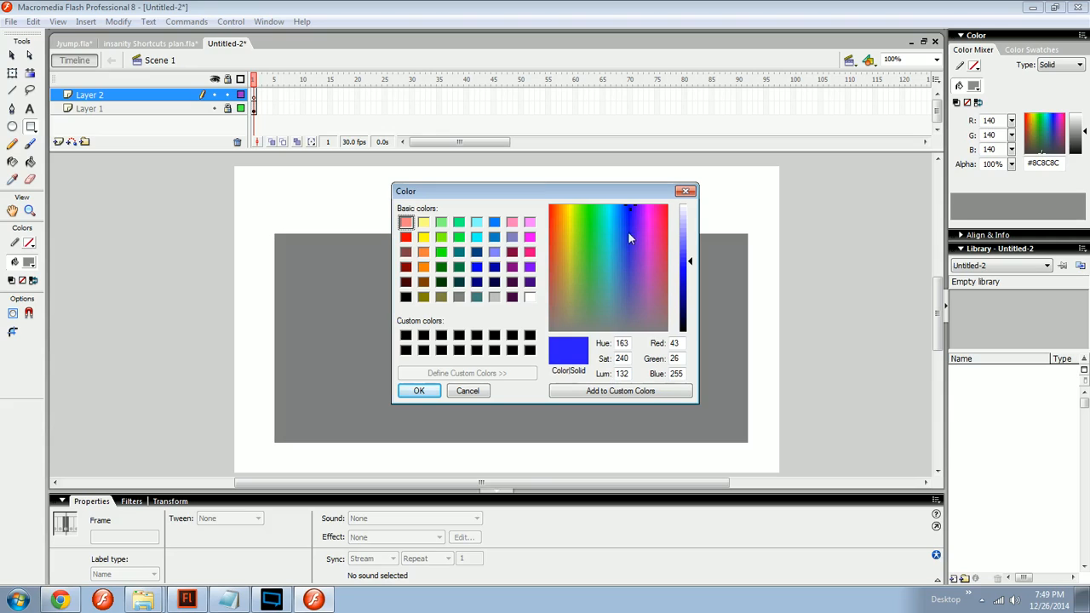
{"action": "left_click_drag", "start_coordinate": [627, 230], "coordinate": [591, 207]}
{"action": "left_click_drag", "start_coordinate": [690, 256], "coordinate": [686, 203]}
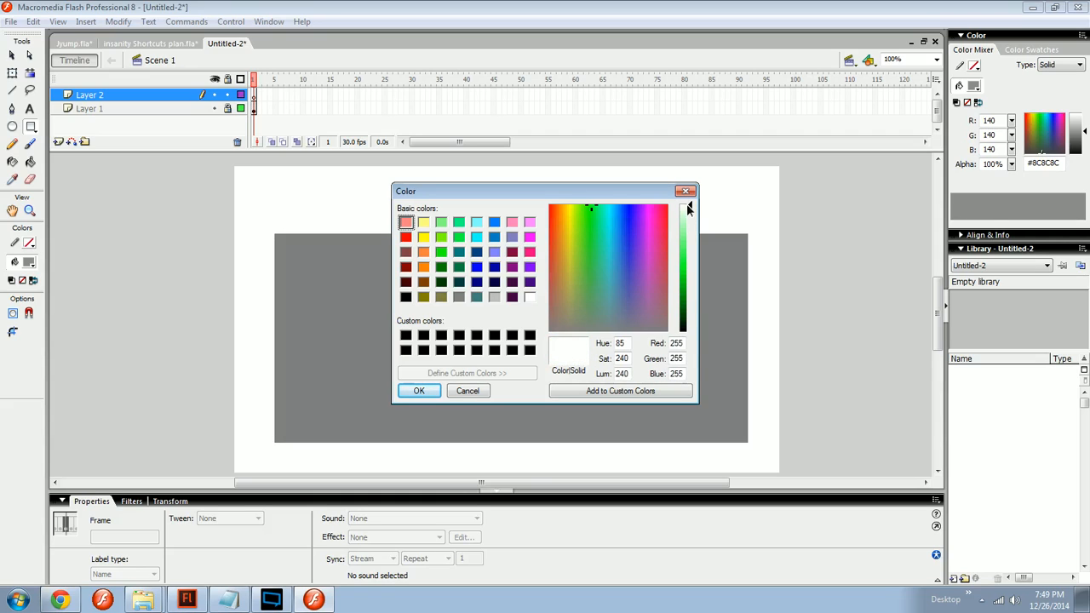
{"action": "left_click_drag", "start_coordinate": [617, 264], "coordinate": [578, 207]}
{"action": "left_click_drag", "start_coordinate": [689, 209], "coordinate": [689, 298]}
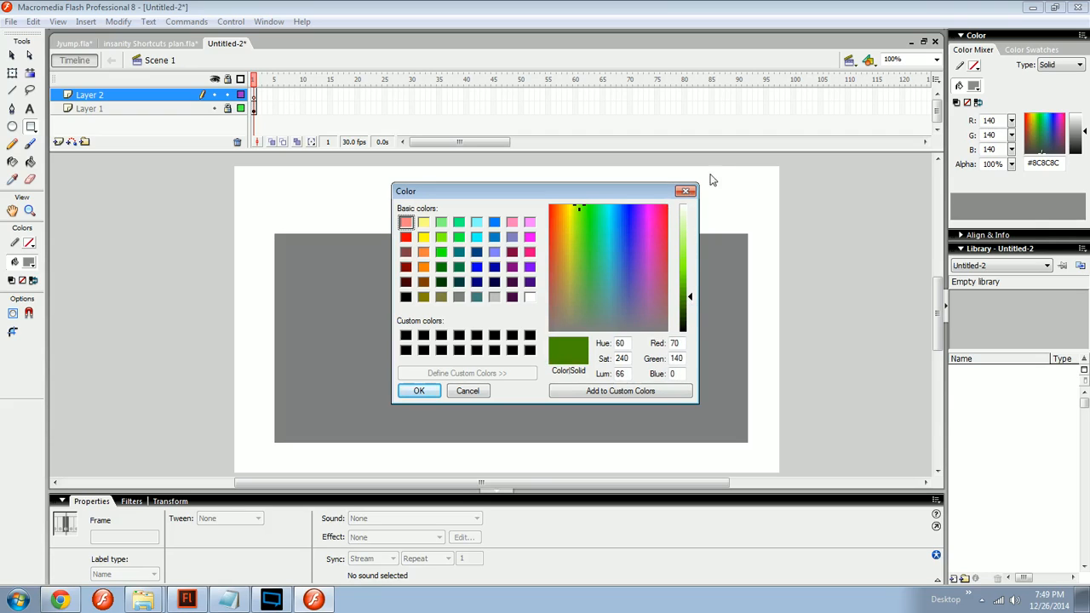
{"action": "left_click", "coordinate": [688, 192]}
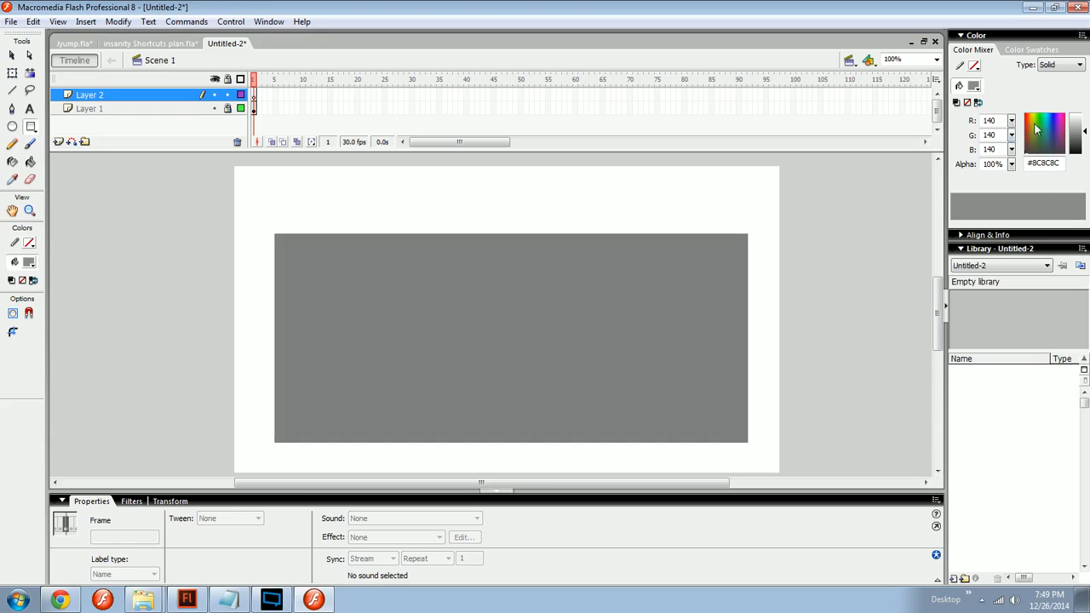
Step: Set the fill colour to neutral grey #808080 and shift it to medium green #3EC165
{"action": "mouse_move", "coordinate": [1078, 133]}
{"action": "left_mouse_down"}
{"action": "mouse_move", "coordinate": [1078, 120]}
{"action": "mouse_move", "coordinate": [1078, 134]}
{"action": "left_mouse_up"}
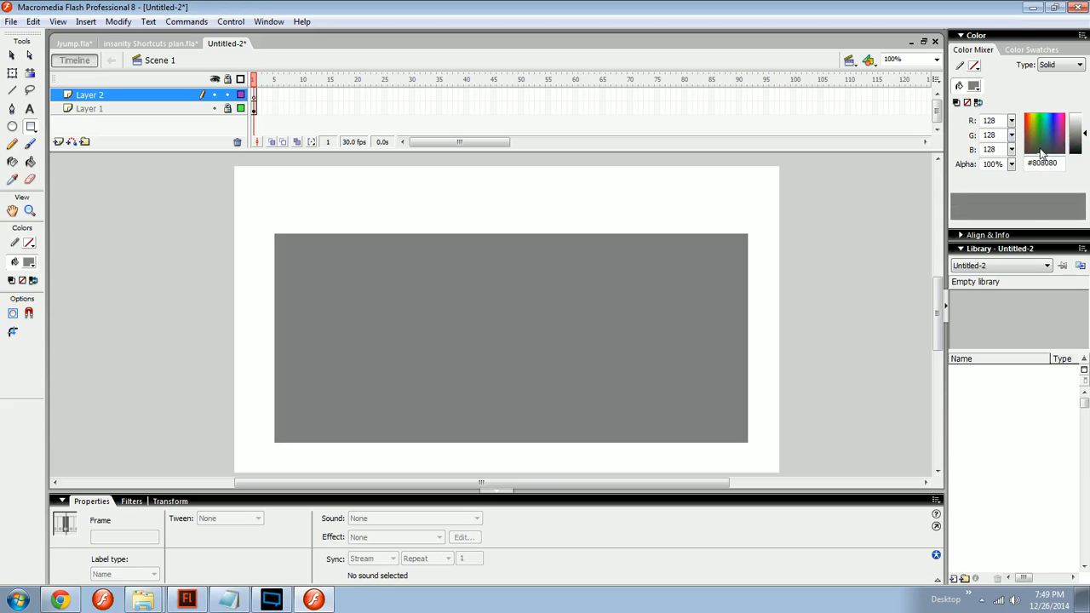
{"action": "mouse_move", "coordinate": [1044, 156]}
{"action": "left_mouse_down"}
{"action": "mouse_move", "coordinate": [1042, 137]}
{"action": "mouse_move", "coordinate": [1043, 152]}
{"action": "left_mouse_up"}
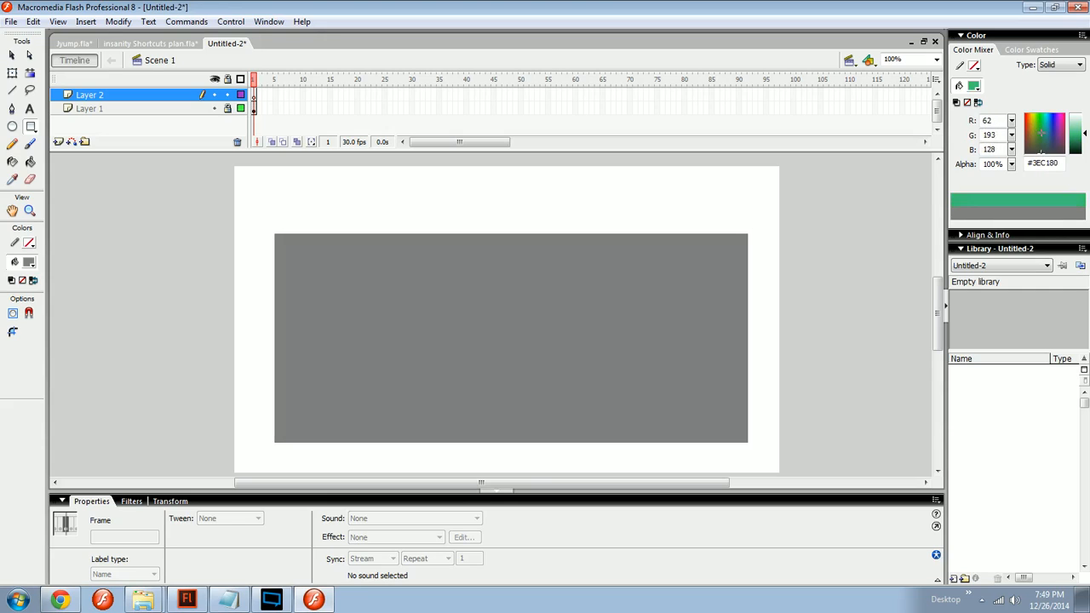
{"action": "left_click_drag", "start_coordinate": [1041, 151], "coordinate": [1042, 151]}
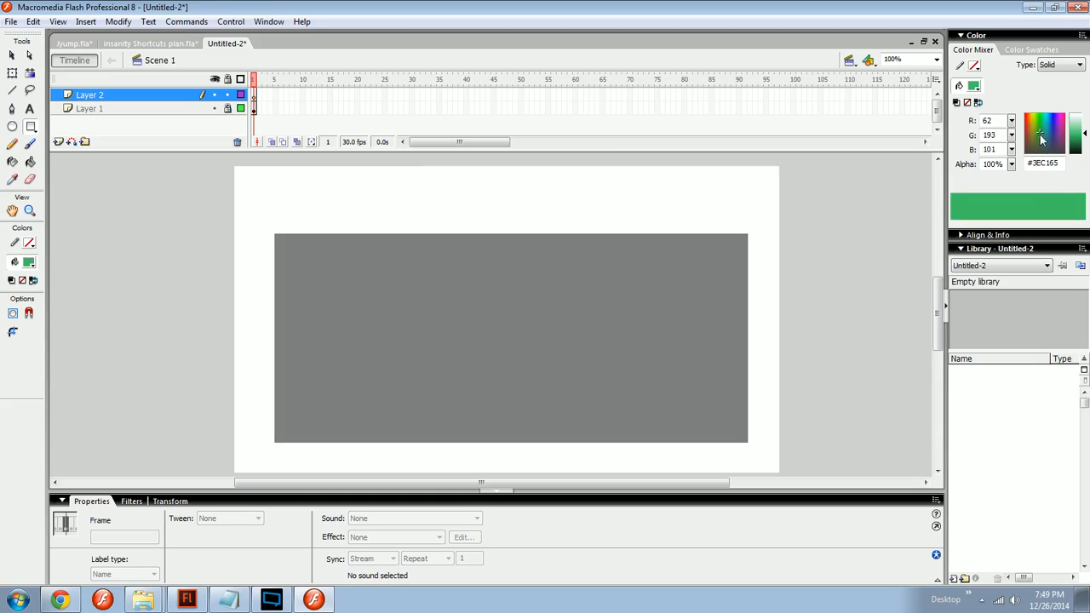
Step: Add the green static text "NOT GREAT" on Layer 2 over the grey rectangle
{"action": "key", "text": "t"}
{"action": "left_click", "coordinate": [352, 307]}
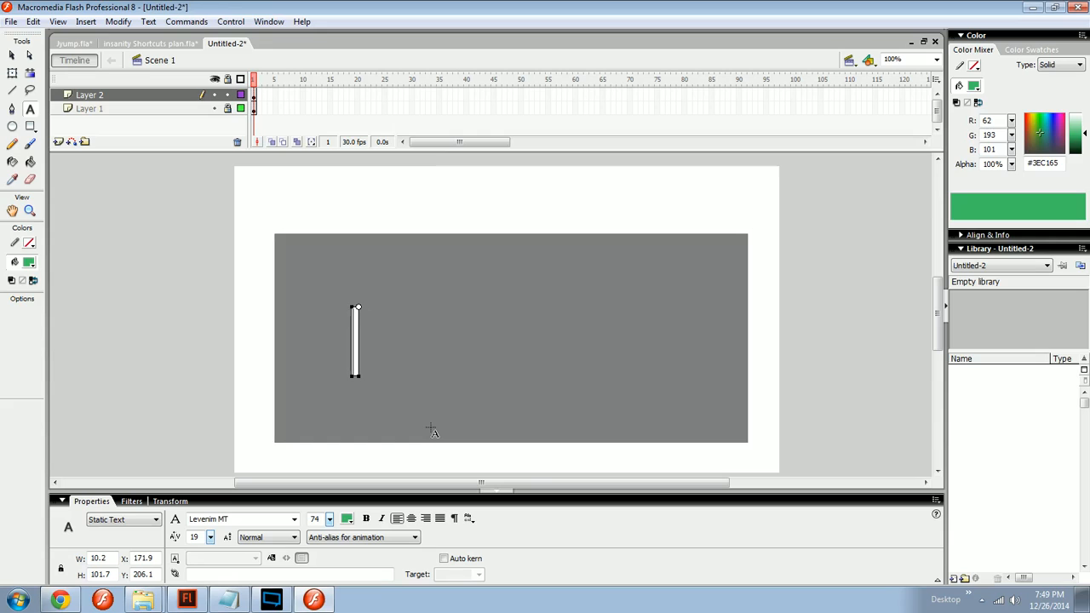
{"action": "type", "text": "NOT T"}
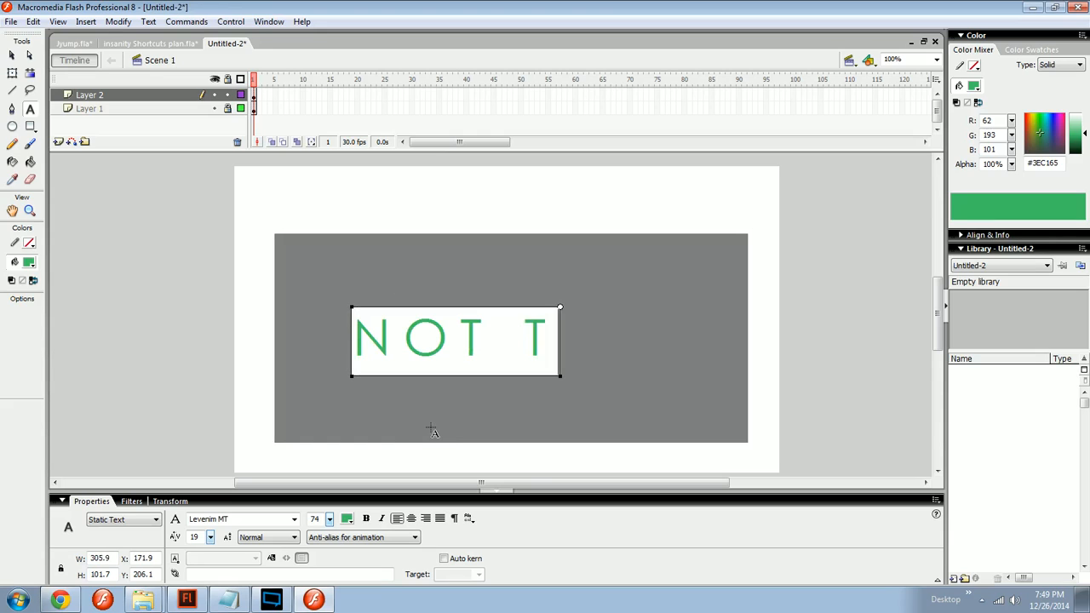
{"action": "key", "text": "BackSpace"}
{"action": "type", "text": "GREAT"}
{"action": "scroll", "coordinate": [434, 431], "scroll_direction": "up", "scroll_amount": 2}
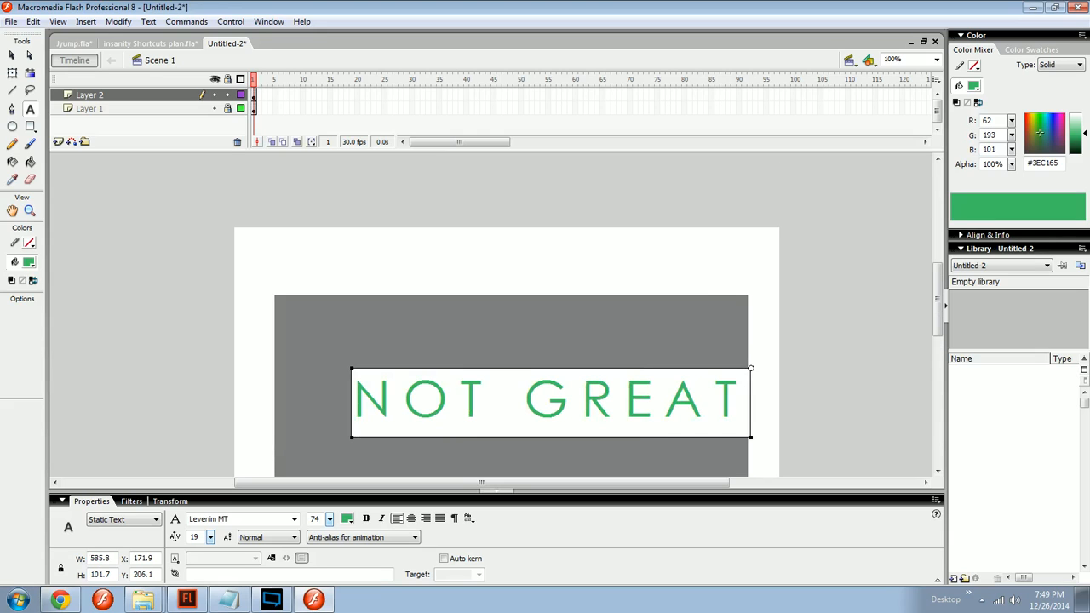
{"action": "key", "text": "Escape"}
Step: Move the NOT GREAT text to about X 111, Y 199 so it sits centrally on the grey rectangle, and select it for Free Transform
{"action": "left_click_drag", "start_coordinate": [454, 454], "coordinate": [473, 359]}
{"action": "key", "text": "v"}
{"action": "left_click_drag", "start_coordinate": [484, 307], "coordinate": [440, 304]}
{"action": "double_click", "coordinate": [439, 304]}
{"action": "left_click", "coordinate": [449, 260]}
{"action": "key", "text": "q"}
{"action": "left_click", "coordinate": [450, 296]}
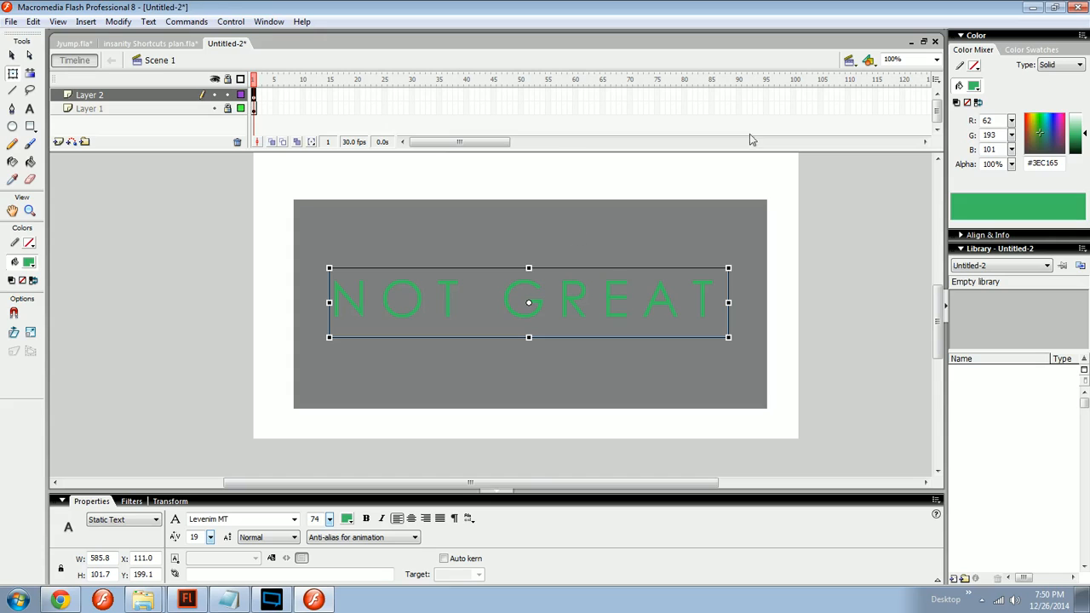
Step: Recolour the NOT GREAT text to muted green #649B74 and to the darker, more saturated green #428723
{"action": "left_click_drag", "start_coordinate": [1034, 124], "coordinate": [1039, 145]}
{"action": "left_click", "coordinate": [824, 246]}
{"action": "left_click_drag", "start_coordinate": [716, 301], "coordinate": [703, 322]}
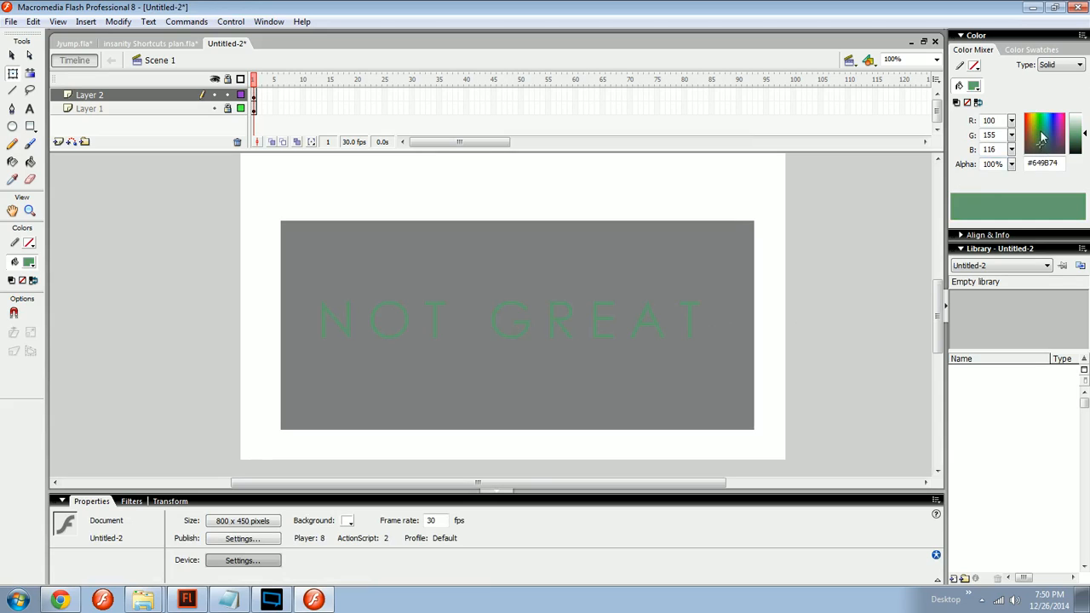
{"action": "left_click", "coordinate": [1040, 131]}
{"action": "left_click_drag", "start_coordinate": [1081, 133], "coordinate": [1083, 146]}
{"action": "left_click", "coordinate": [686, 324]}
{"action": "left_click", "coordinate": [1040, 131]}
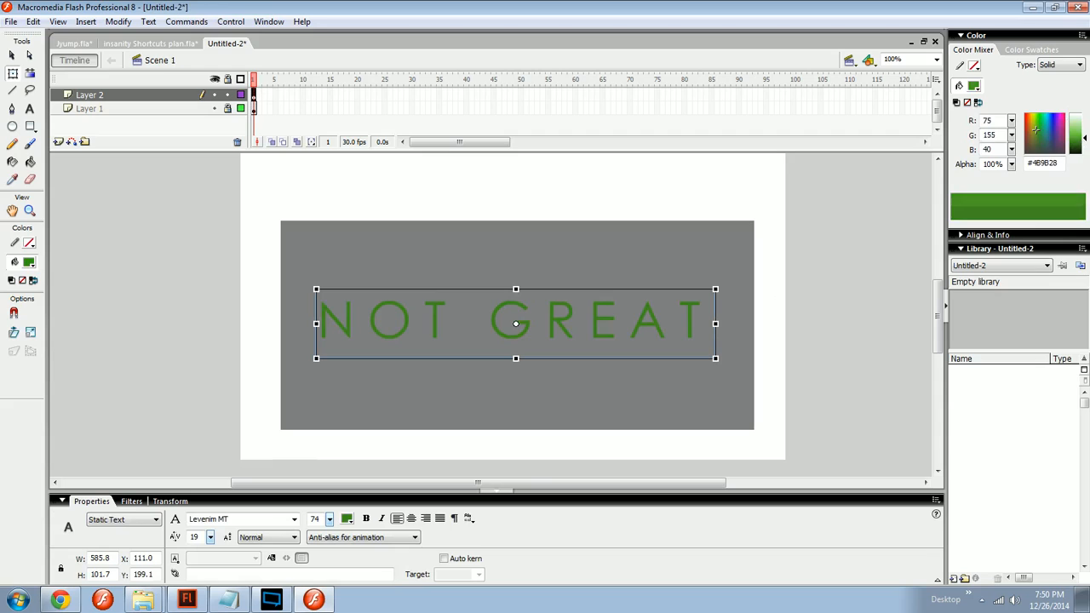
{"action": "left_click", "coordinate": [843, 312]}
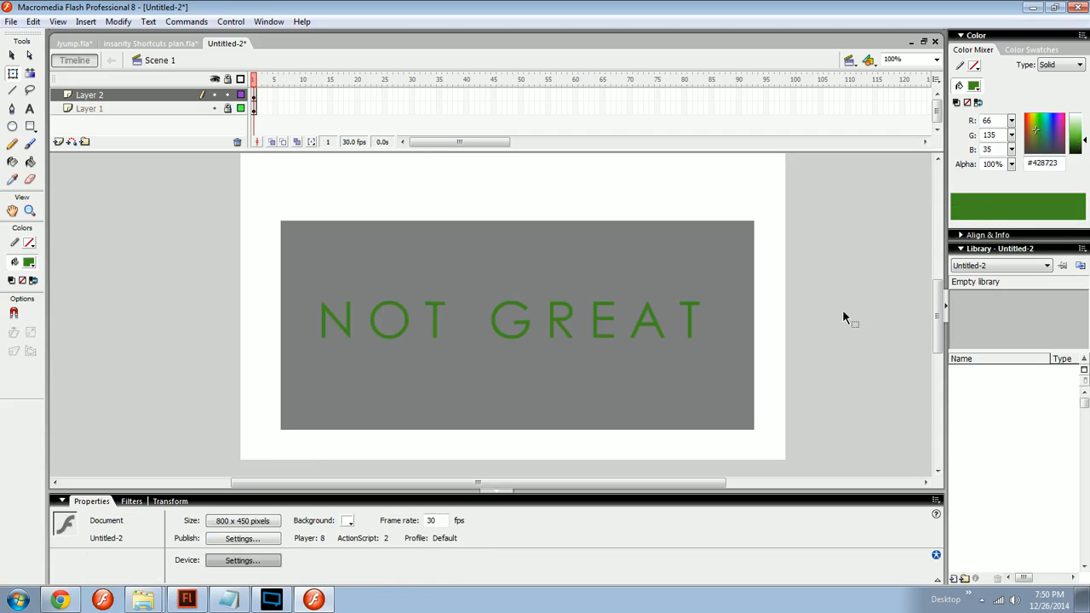
Step: Recolour the NOT GREAT text to fully saturated green #2C9100 and deselect it to view it against the grey
{"action": "left_click", "coordinate": [694, 335]}
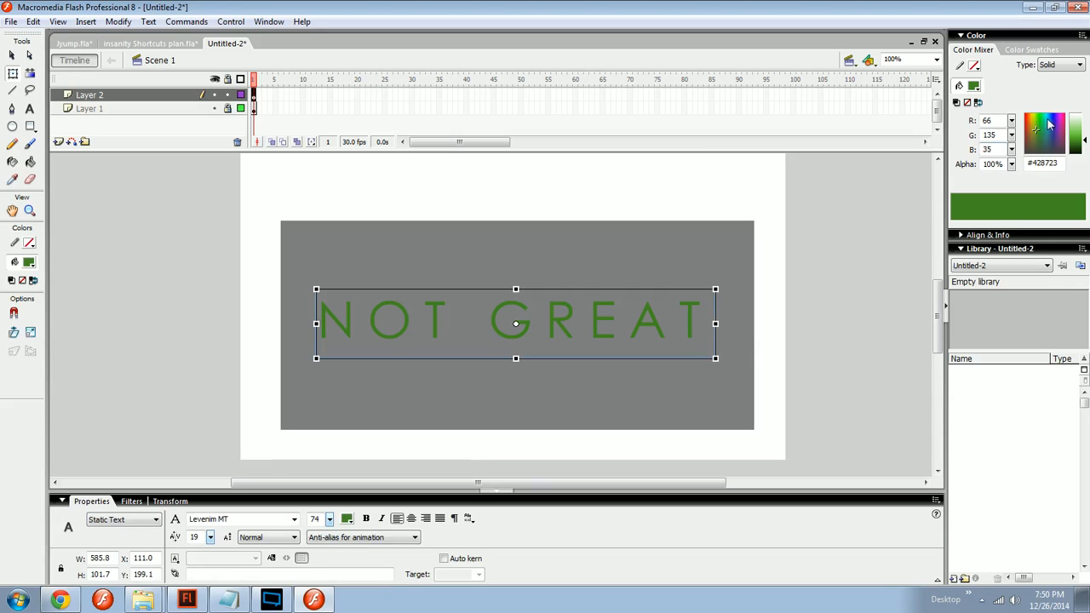
{"action": "left_click", "coordinate": [1056, 118]}
{"action": "mouse_move", "coordinate": [1075, 141]}
{"action": "left_mouse_down"}
{"action": "mouse_move", "coordinate": [1076, 155]}
{"action": "mouse_move", "coordinate": [1085, 142]}
{"action": "left_mouse_up"}
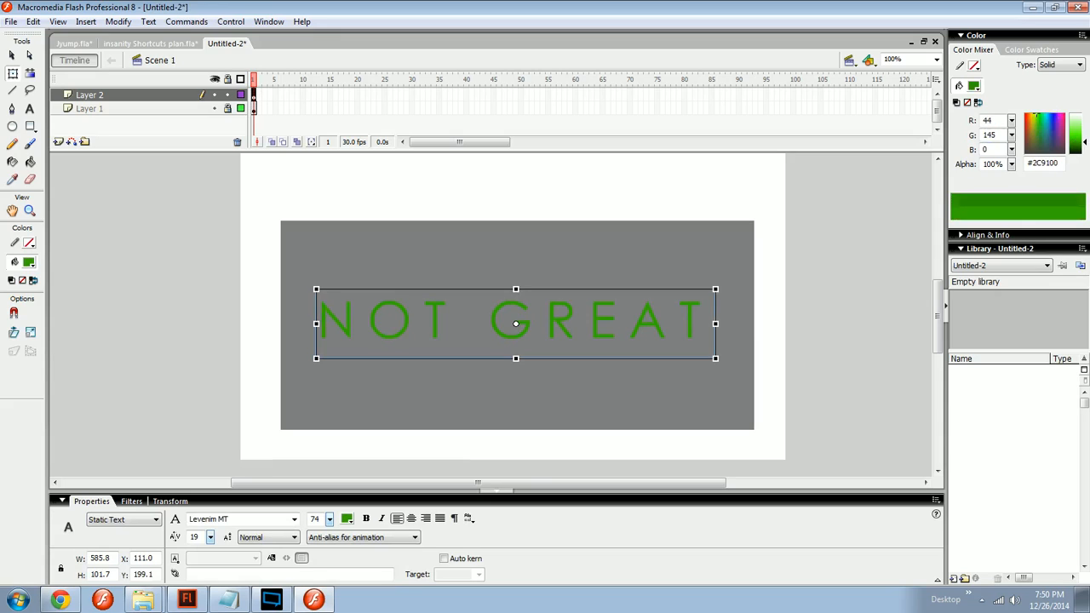
{"action": "left_click", "coordinate": [856, 234]}
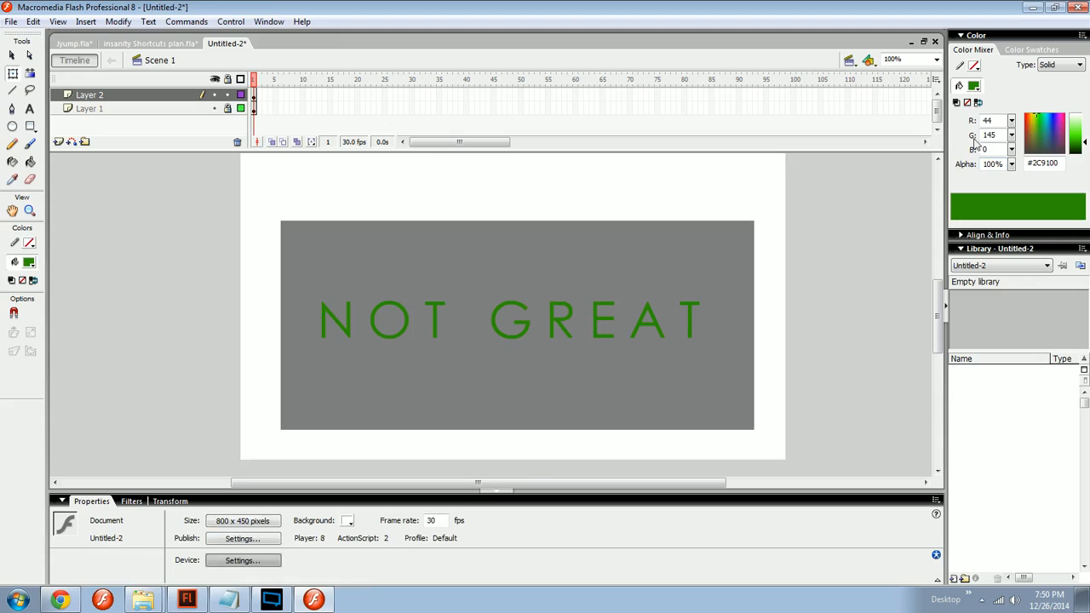
Step: Recolour the NOT GREAT text to light blue #66ABEE and to violet #7366EE
{"action": "left_click", "coordinate": [686, 319]}
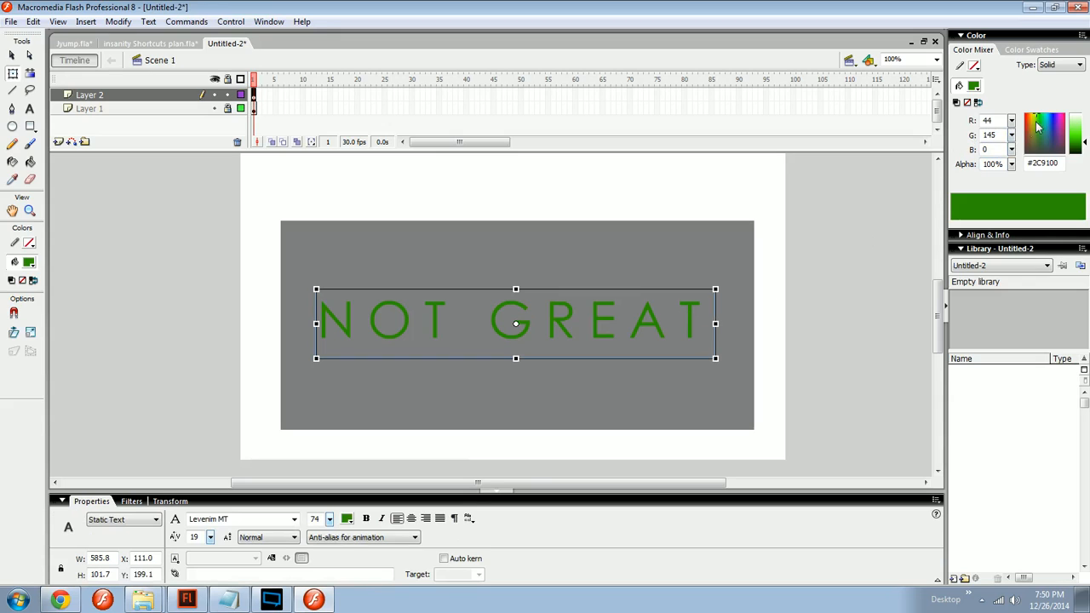
{"action": "left_click", "coordinate": [1048, 121]}
{"action": "left_click", "coordinate": [834, 300]}
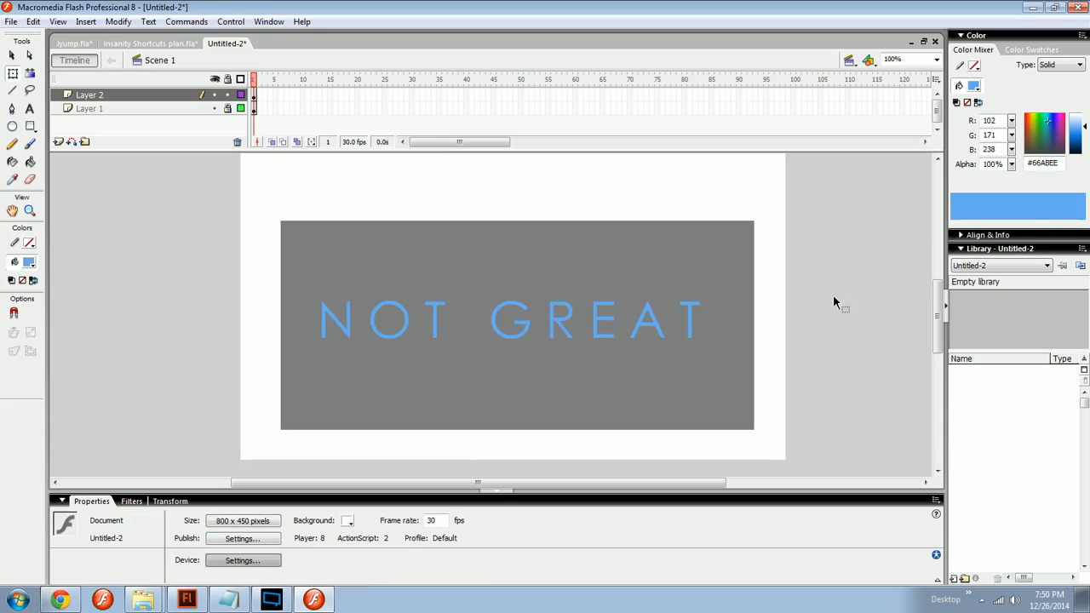
{"action": "left_click", "coordinate": [650, 327]}
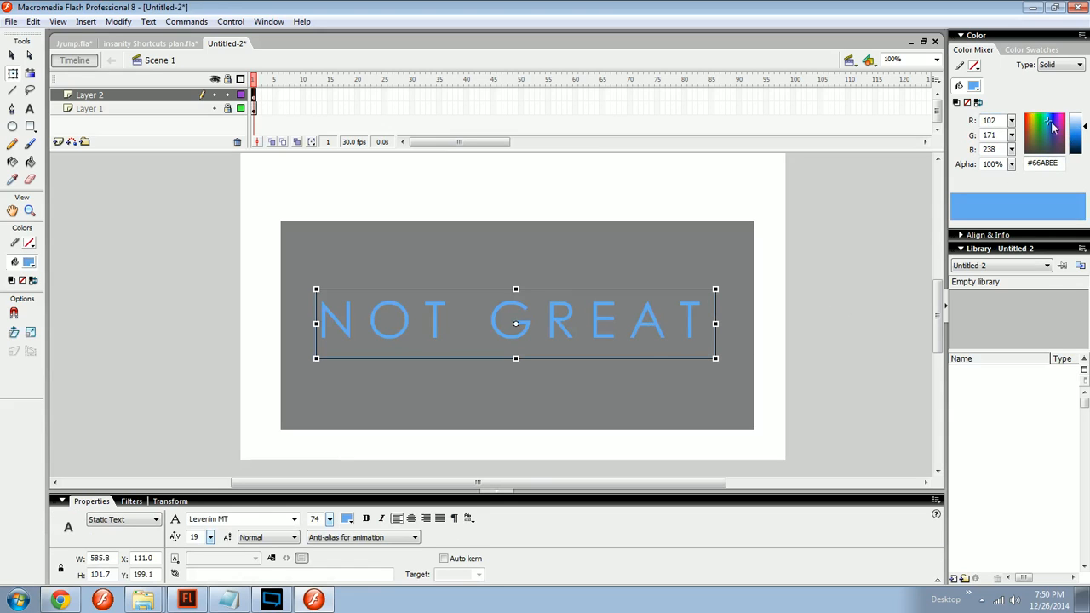
{"action": "mouse_move", "coordinate": [1048, 123]}
{"action": "left_mouse_down"}
{"action": "mouse_move", "coordinate": [1047, 153]}
{"action": "mouse_move", "coordinate": [1050, 123]}
{"action": "mouse_move", "coordinate": [1081, 127]}
{"action": "mouse_move", "coordinate": [1046, 121]}
{"action": "mouse_move", "coordinate": [1054, 126]}
{"action": "left_mouse_up"}
{"action": "left_click", "coordinate": [1050, 123]}
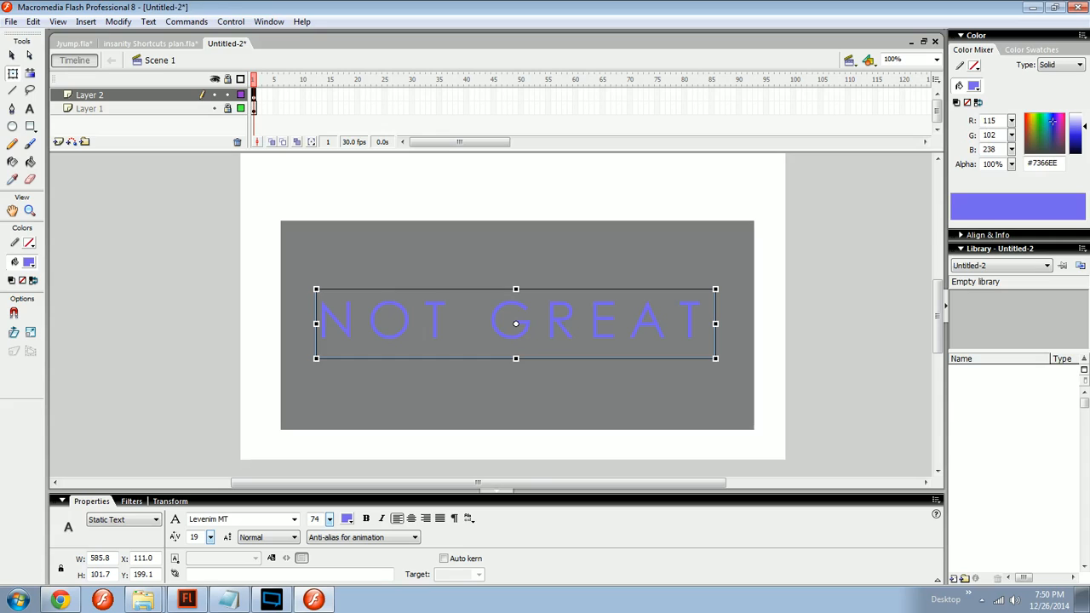
Step: Recolour the NOT GREAT text to dark red #850C0C, lighten it to pale pink #F9B9B9, and deselect it
{"action": "left_click_drag", "start_coordinate": [1057, 125], "coordinate": [1082, 147]}
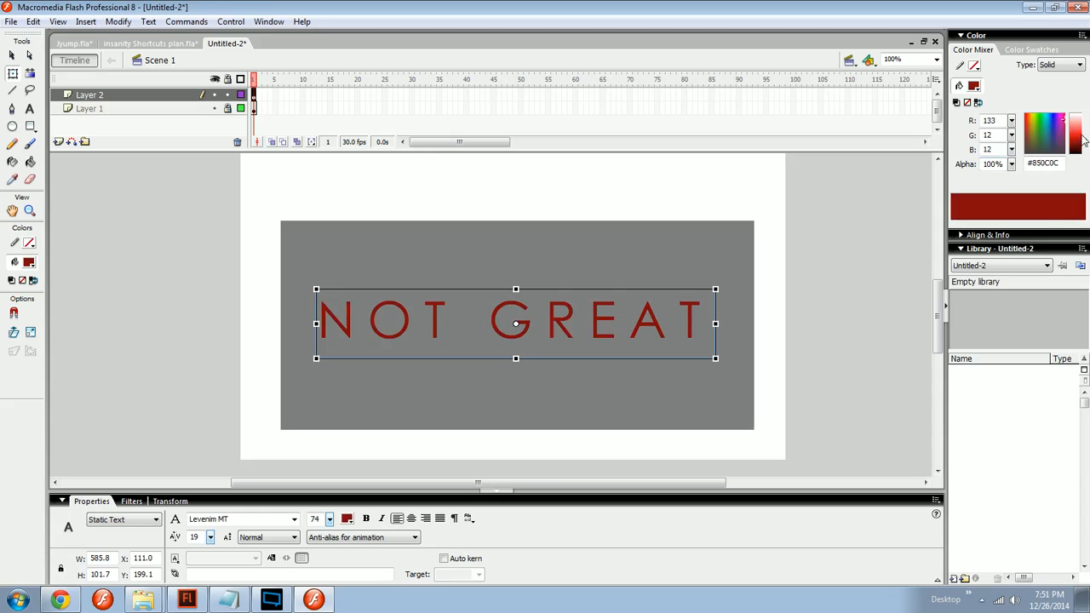
{"action": "mouse_move", "coordinate": [1081, 147]}
{"action": "left_mouse_down"}
{"action": "mouse_move", "coordinate": [1082, 116]}
{"action": "mouse_move", "coordinate": [1078, 126]}
{"action": "left_mouse_up"}
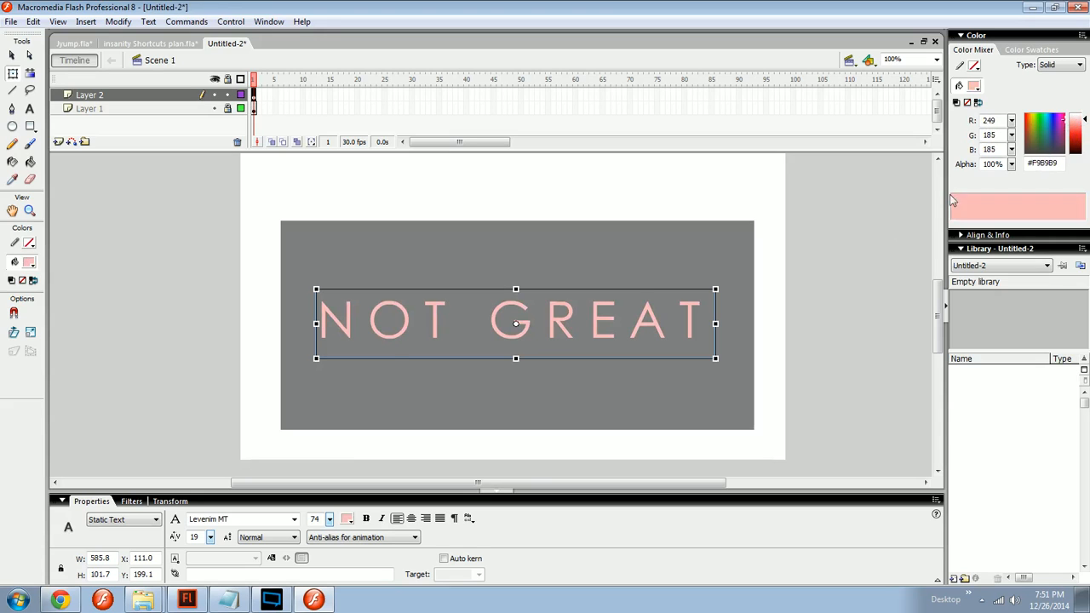
{"action": "left_click", "coordinate": [856, 269]}
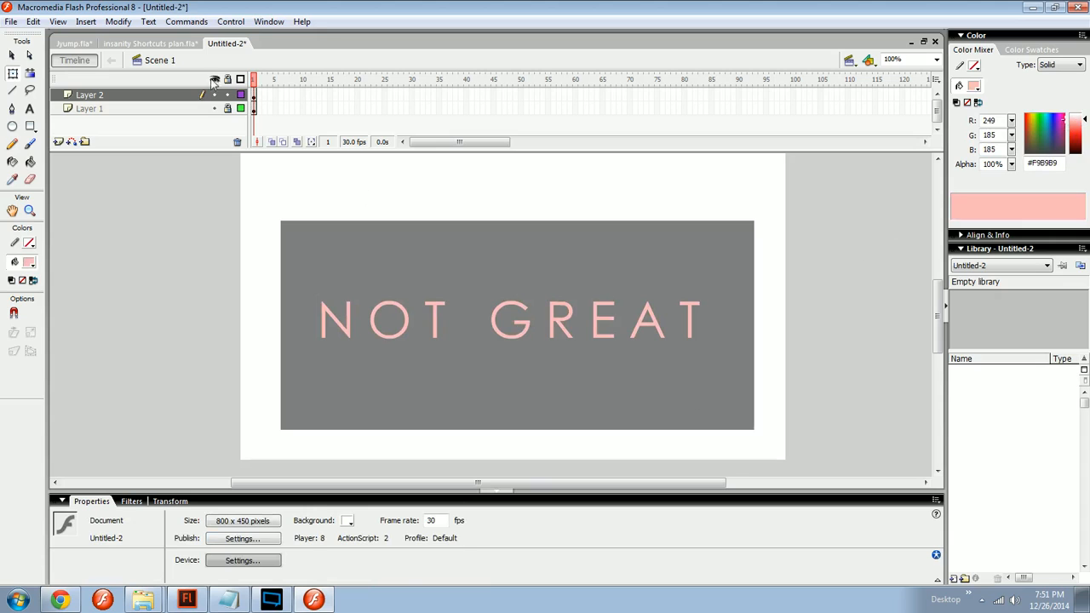
Step: Unlock Layer 1 and darken the grey rectangle's fill to #222222
{"action": "left_click", "coordinate": [255, 108]}
{"action": "left_click_drag", "start_coordinate": [1070, 153], "coordinate": [918, 221]}
{"action": "left_click", "coordinate": [886, 256]}
Step: Recolour the NOT GREAT text on the dark rectangle to soft green #91C66C
{"action": "left_click", "coordinate": [692, 330]}
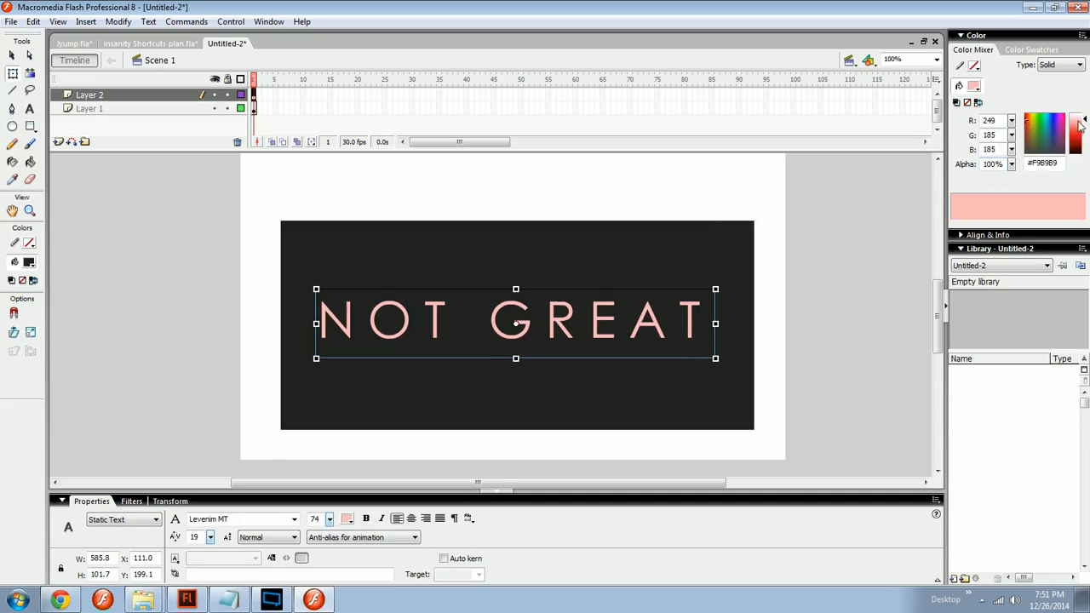
{"action": "left_click", "coordinate": [1034, 137]}
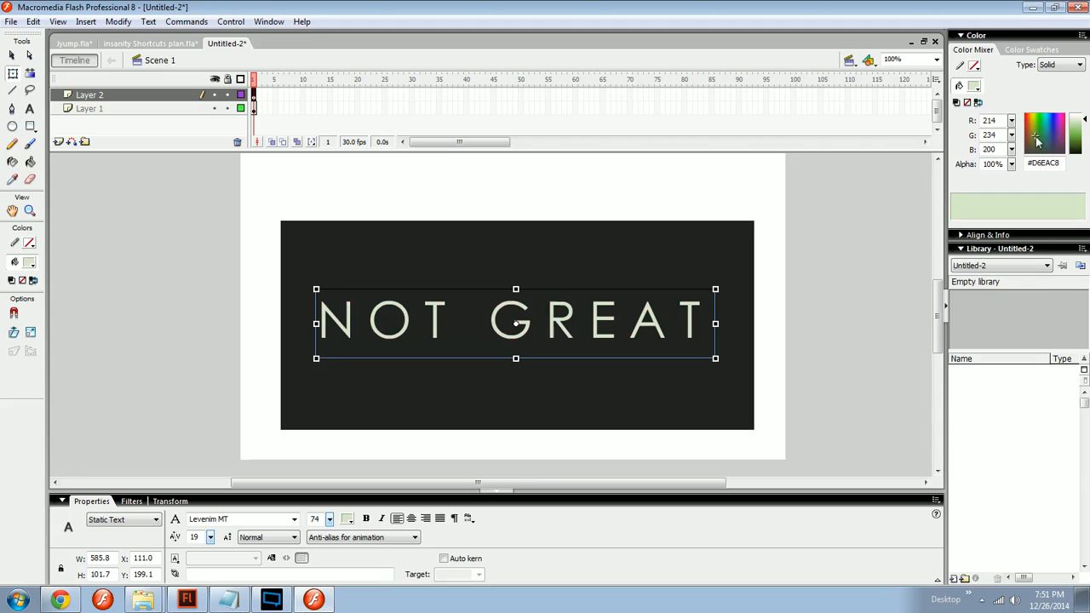
{"action": "left_click_drag", "start_coordinate": [1082, 123], "coordinate": [1085, 130]}
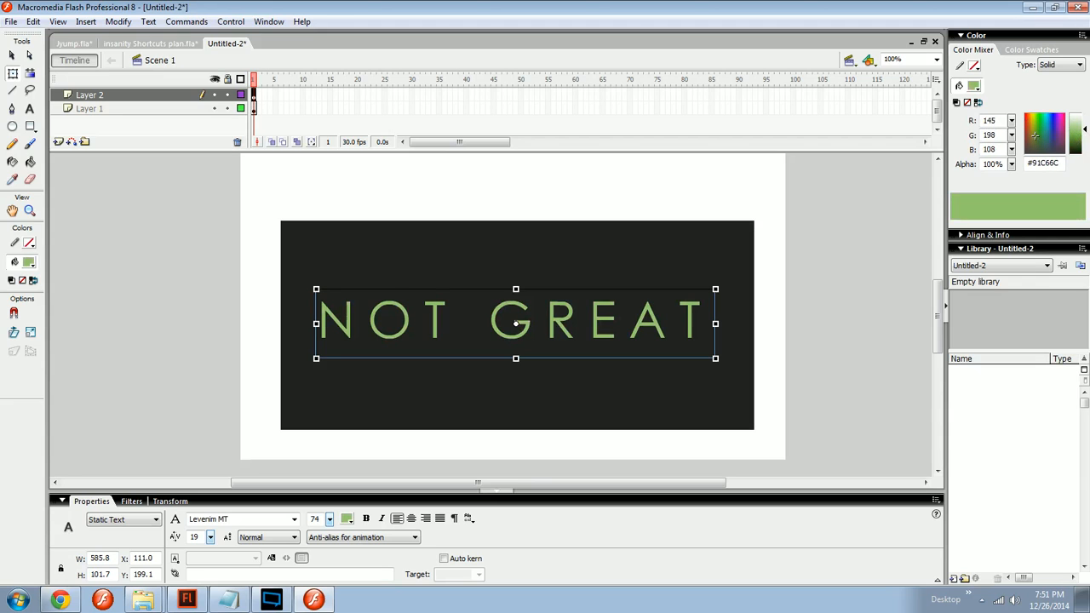
Step: Lighten the rectangle behind the text to #D0D0D0 and select the NOT GREAT text
{"action": "left_click", "coordinate": [730, 274]}
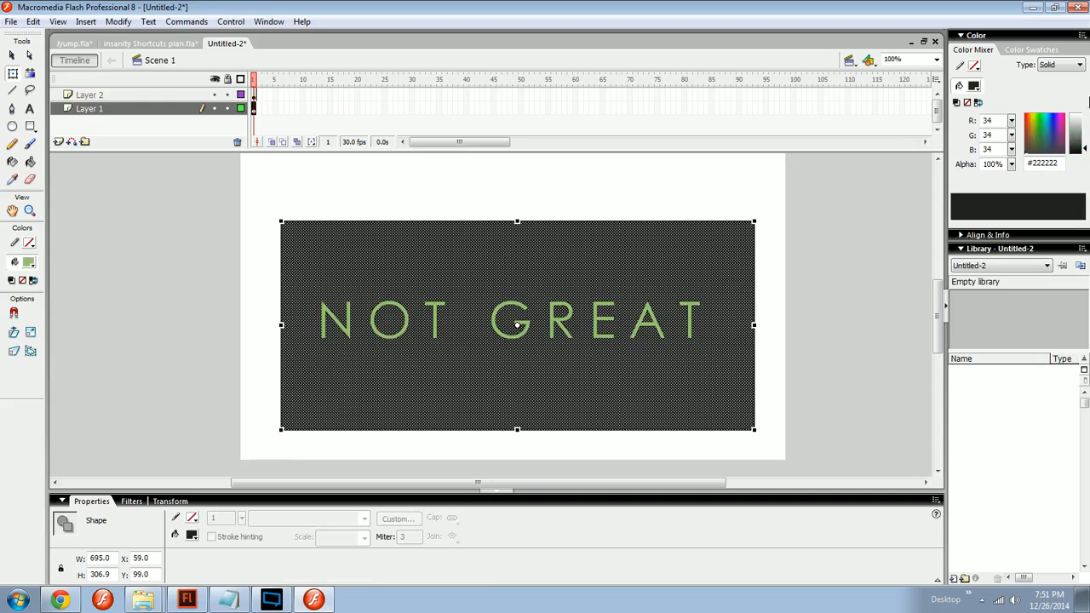
{"action": "left_click", "coordinate": [1078, 121]}
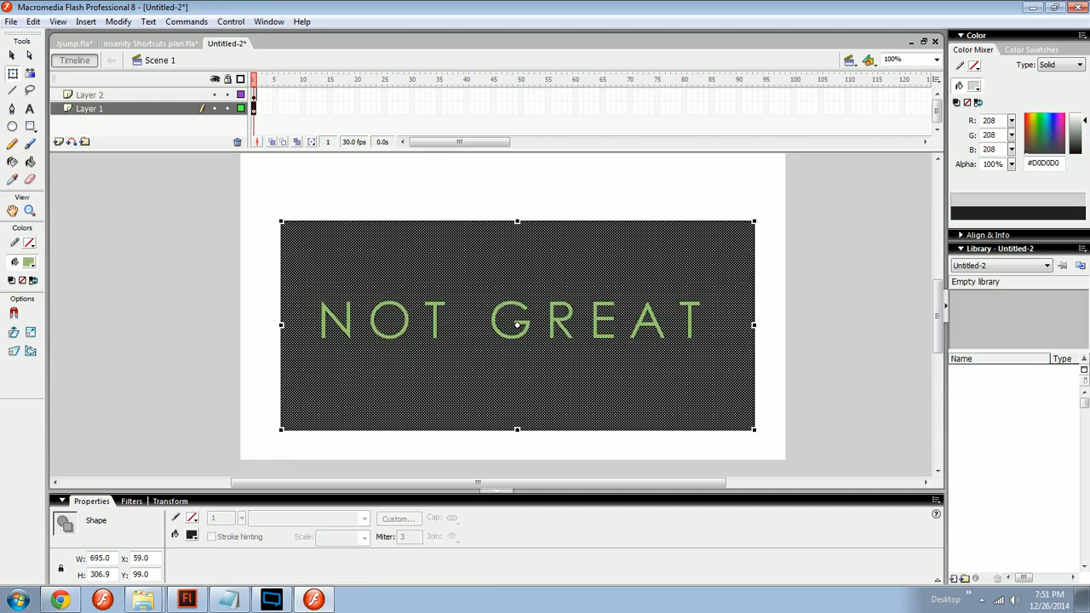
{"action": "left_click", "coordinate": [789, 335]}
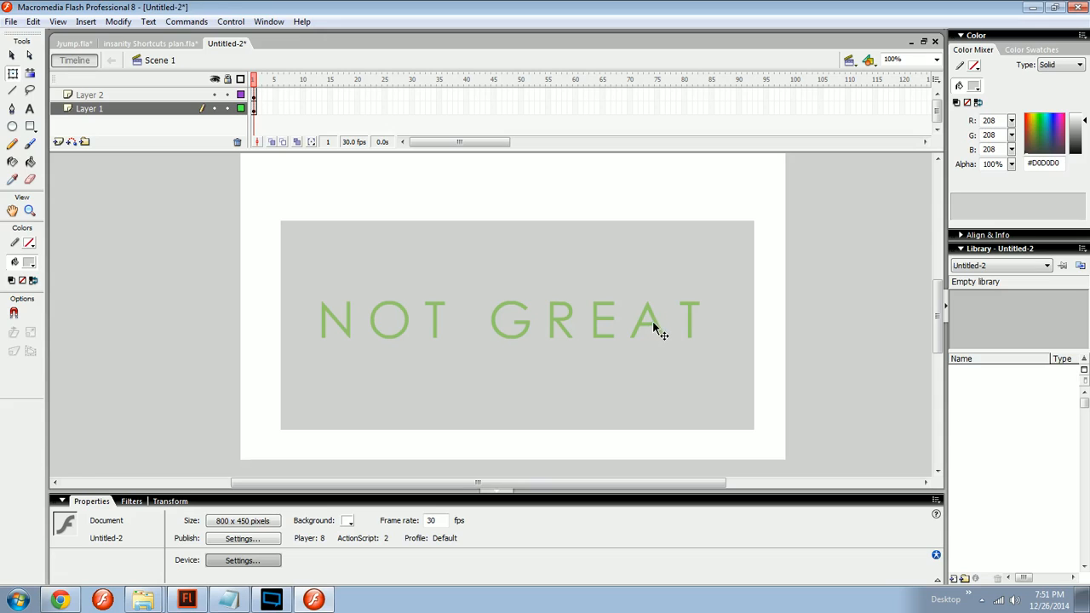
{"action": "left_click", "coordinate": [655, 325]}
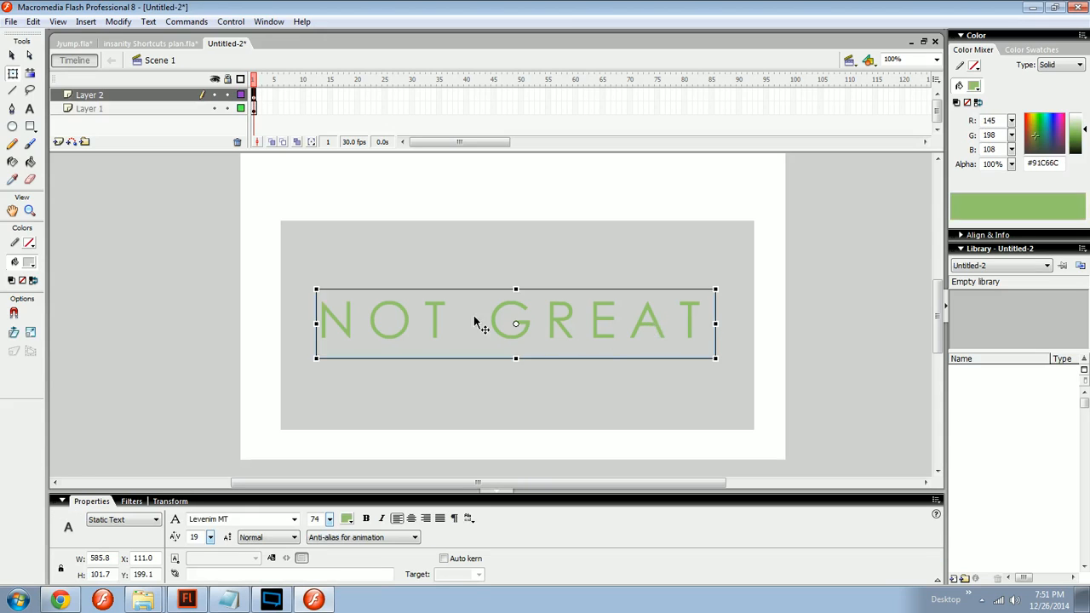
Step: Delete the word NOT from the text on the grey rectangle, leaving only GREAT
{"action": "key", "text": "t"}
{"action": "left_click_drag", "start_coordinate": [487, 328], "coordinate": [251, 426]}
{"action": "key", "text": "BackSpace"}
{"action": "left_click", "coordinate": [250, 428]}
Step: Recolour the GREAT text to dark green #466D2C and move it nearer the rectangle's centre
{"action": "left_click", "coordinate": [469, 312], "text": "ctrl"}
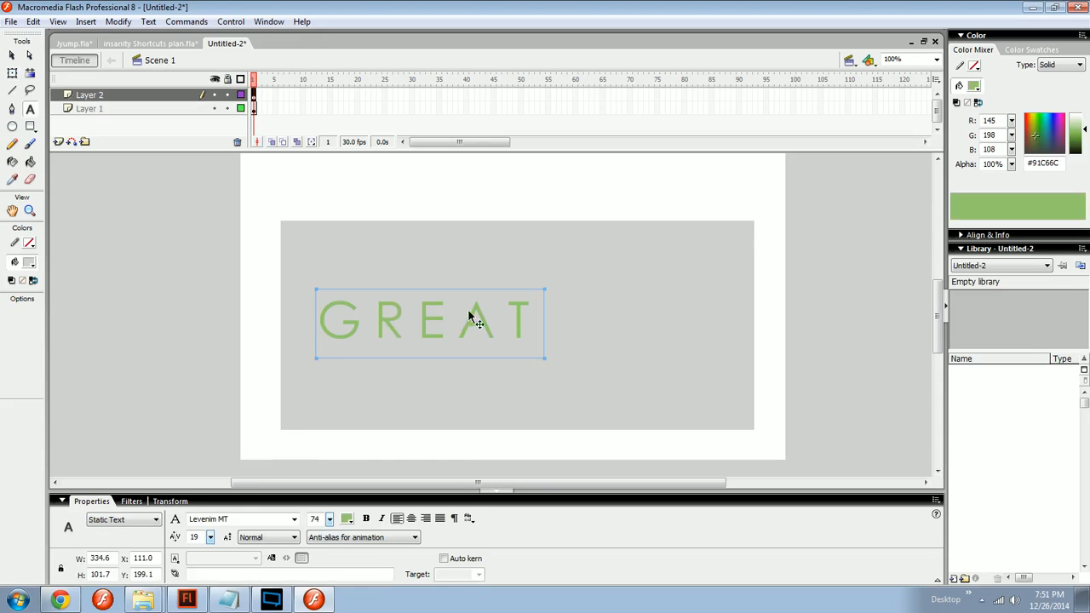
{"action": "left_click_drag", "start_coordinate": [1084, 131], "coordinate": [1084, 141]}
{"action": "left_click", "coordinate": [856, 297], "text": "ctrl"}
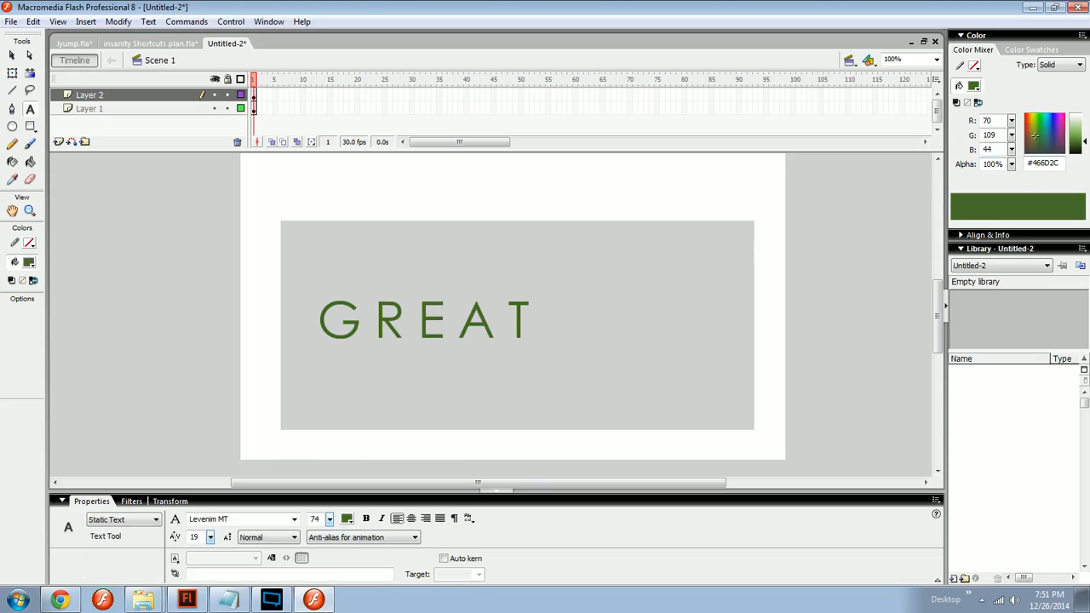
{"action": "left_click", "coordinate": [477, 328], "text": "ctrl"}
{"action": "mouse_move", "coordinate": [550, 316]}
{"action": "left_mouse_down"}
{"action": "mouse_move", "coordinate": [480, 331]}
{"action": "mouse_move", "coordinate": [562, 305]}
{"action": "left_mouse_up"}
Step: Set the fill colour to light grey #D0D0D0 by sampling the grey area beside the stage
{"action": "key", "text": "r"}
{"action": "key", "text": "ctrl+a"}
{"action": "left_click", "coordinate": [257, 270], "text": "ctrl"}
{"action": "left_click", "coordinate": [30, 263]}
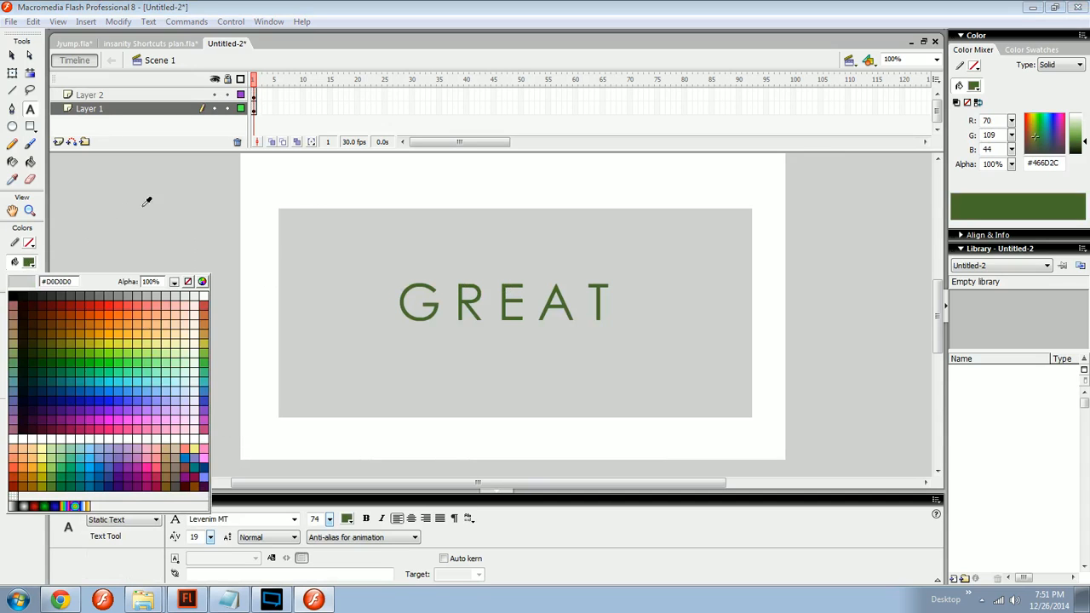
{"action": "left_click", "coordinate": [135, 223]}
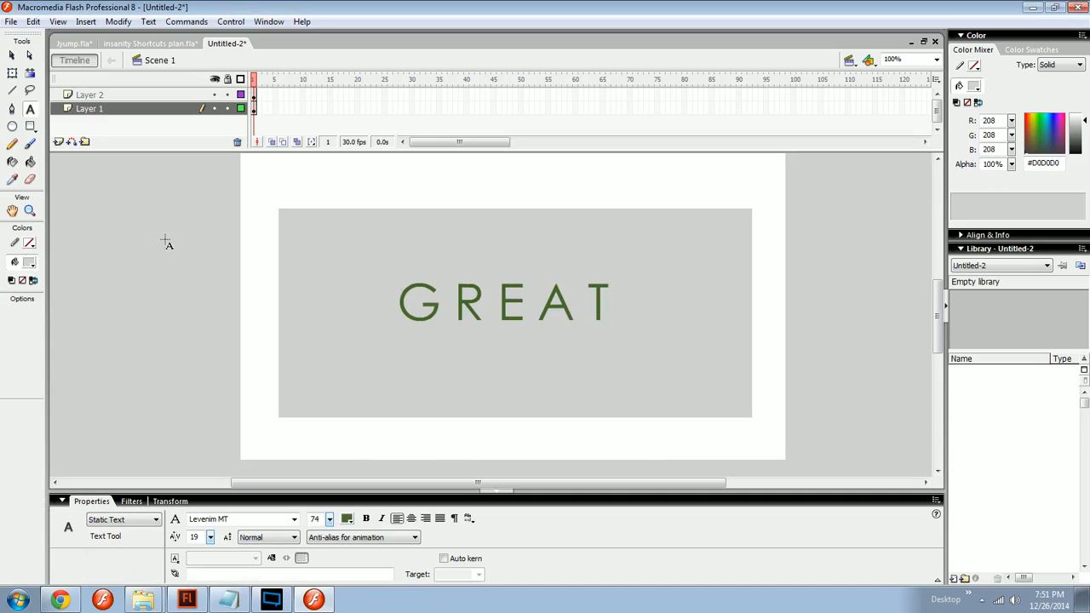
Step: Recolour the rectangle behind the GREAT text to pink #DD5E92
{"action": "left_click", "coordinate": [12, 54]}
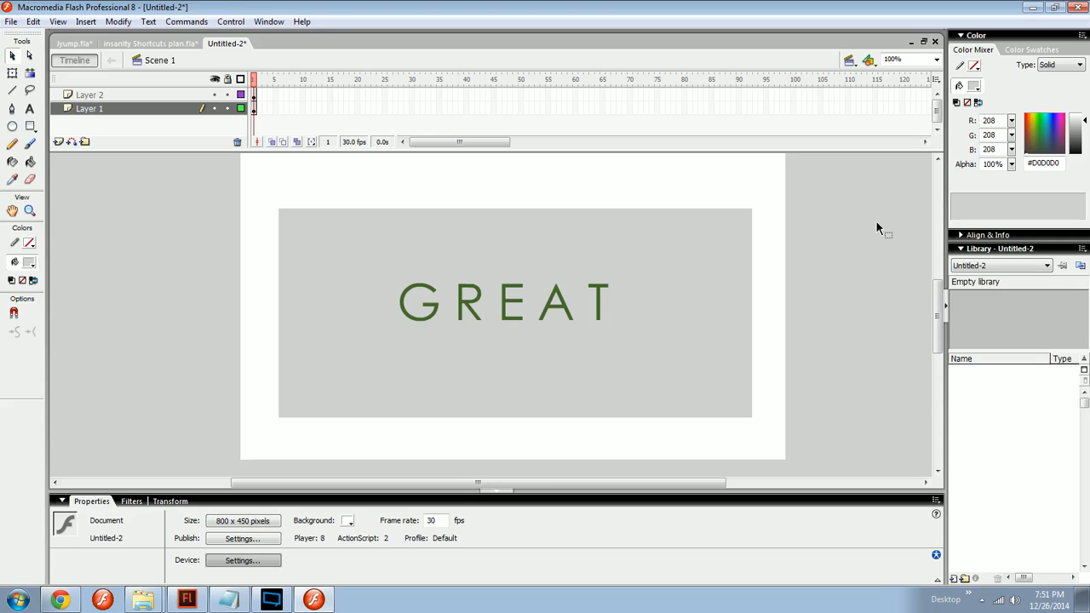
{"action": "left_click", "coordinate": [573, 319]}
{"action": "left_click", "coordinate": [645, 309]}
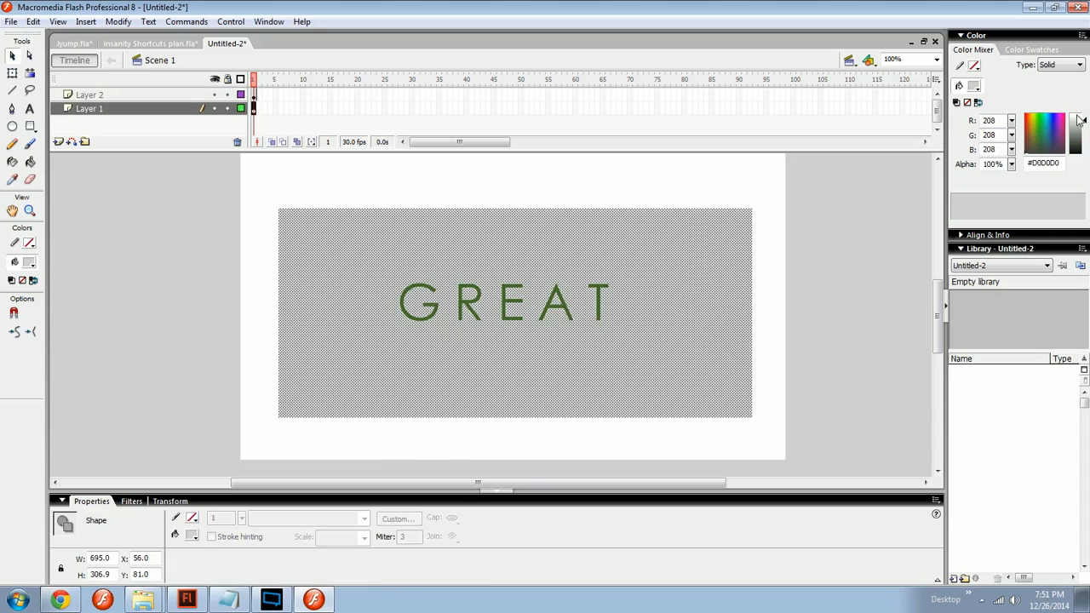
{"action": "left_click_drag", "start_coordinate": [1059, 129], "coordinate": [1079, 145]}
Step: Recolour the GREAT text to teal #308B8B and deselect it
{"action": "left_click", "coordinate": [770, 272]}
{"action": "left_click", "coordinate": [597, 292]}
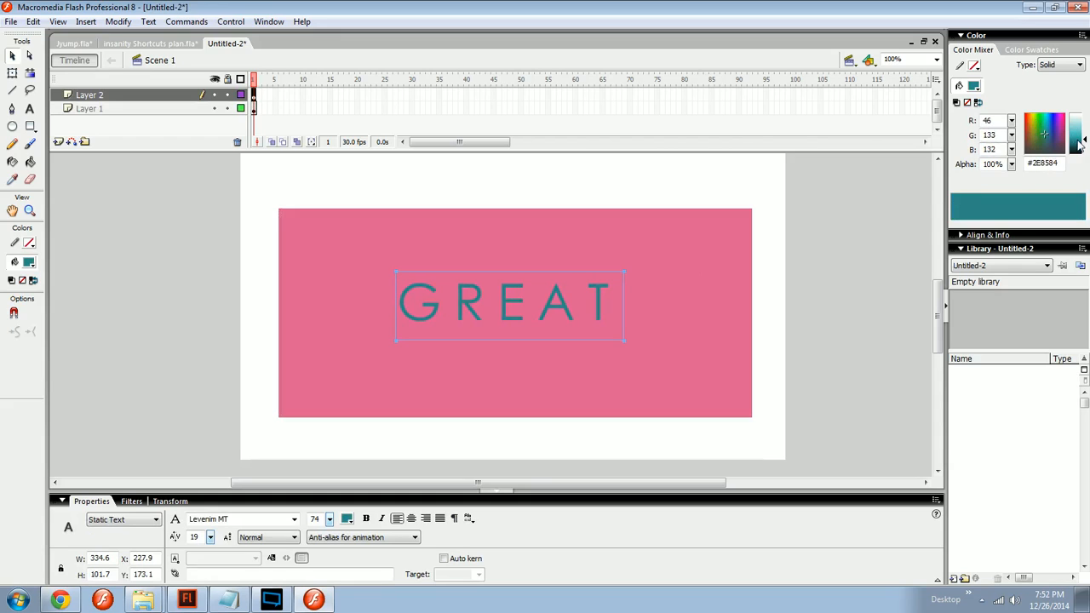
{"action": "left_click", "coordinate": [873, 214]}
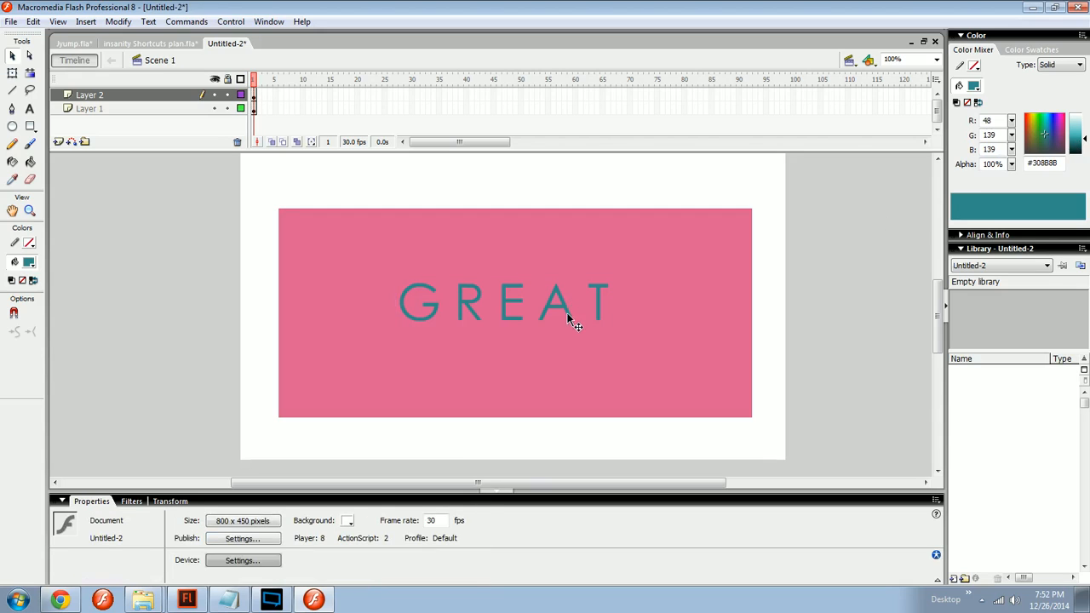
Step: Shift the GREAT text slightly down and to the right on the pink rectangle and make it bold
{"action": "left_click_drag", "start_coordinate": [566, 308], "coordinate": [574, 316]}
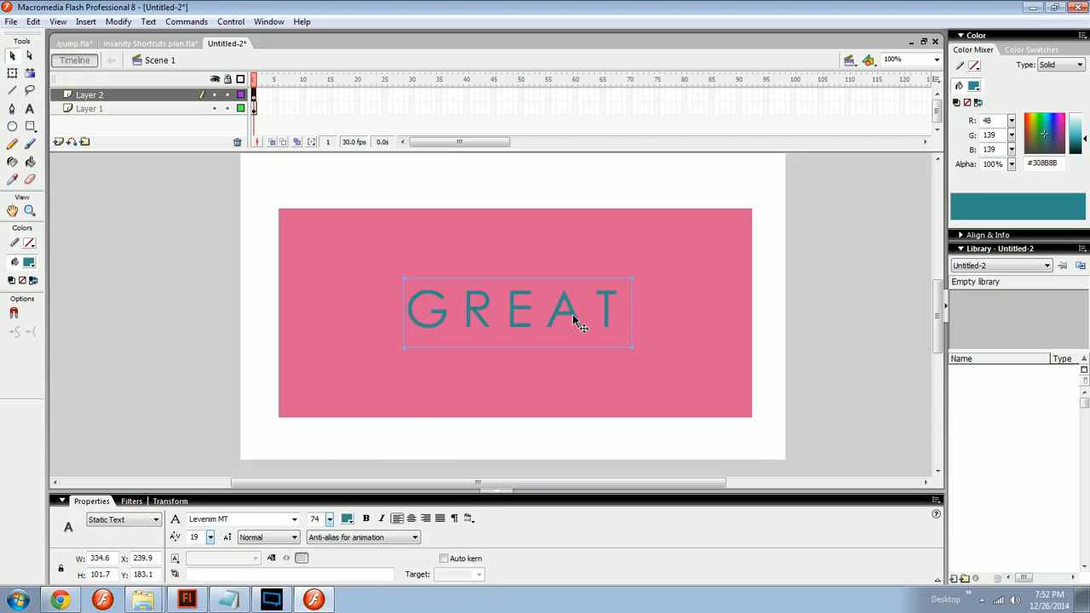
{"action": "left_click", "coordinate": [366, 519]}
{"action": "left_click", "coordinate": [503, 442]}
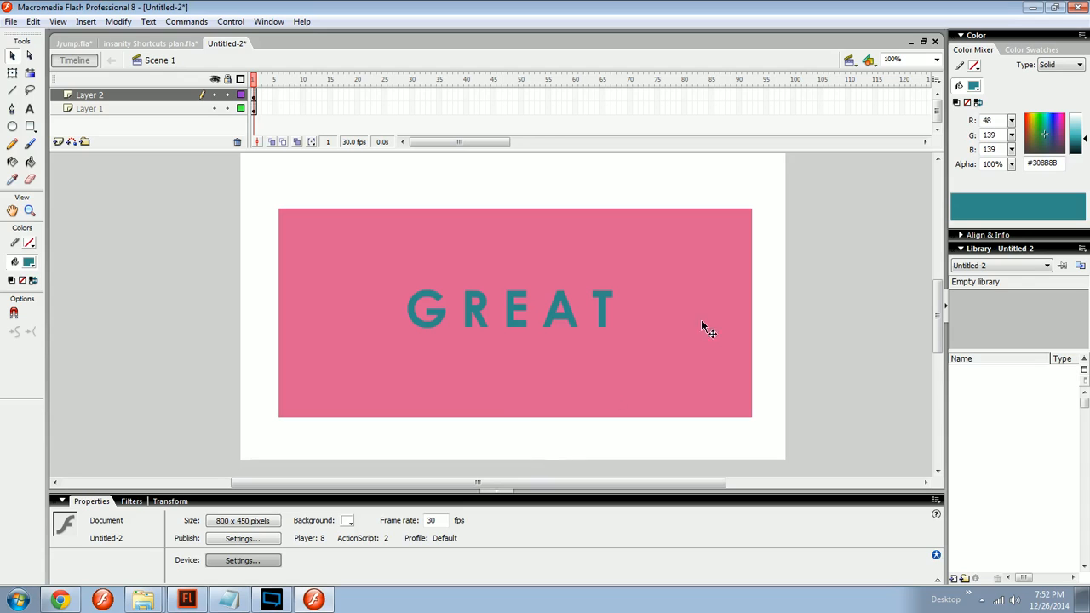
Step: Convert the pink rectangle and the GREAT text together into a movie clip symbol
{"action": "key", "text": "ctrl+a"}
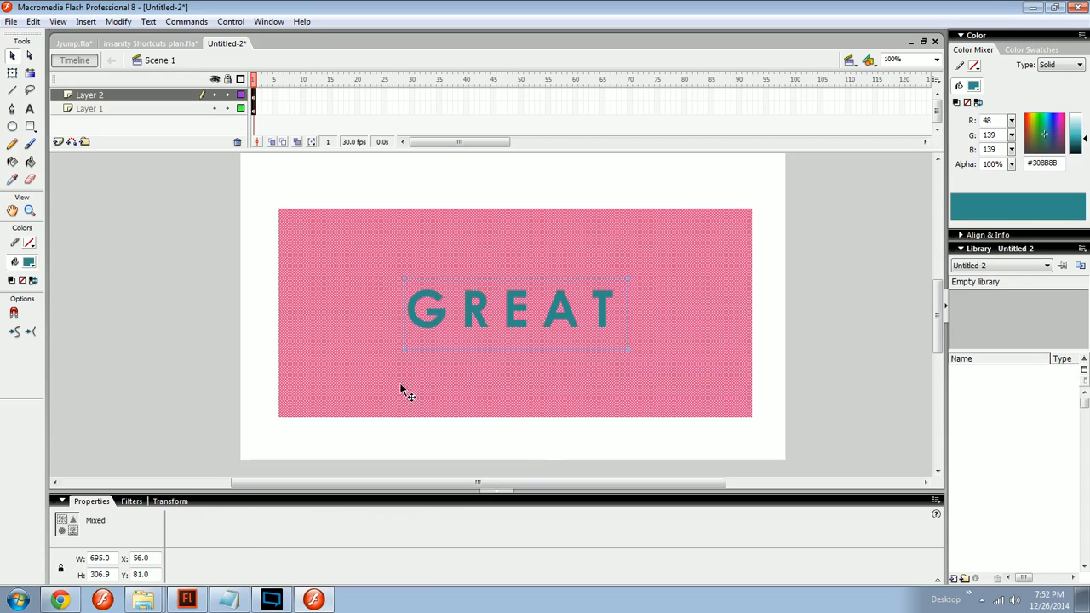
{"action": "key", "text": "F8"}
{"action": "key", "text": "Return"}
Step: Add an Adjust Color filter to the movie clip, test it with saturation at -100, and reset the adjustments
{"action": "left_click", "coordinate": [169, 501]}
{"action": "left_click", "coordinate": [129, 500]}
{"action": "left_click", "coordinate": [60, 513]}
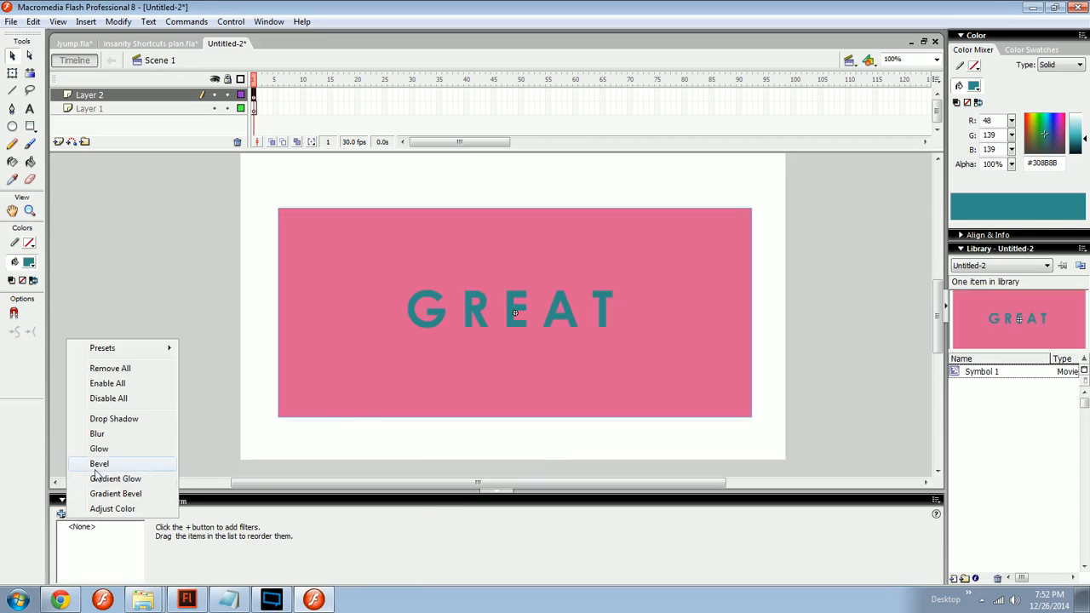
{"action": "left_click", "coordinate": [102, 509]}
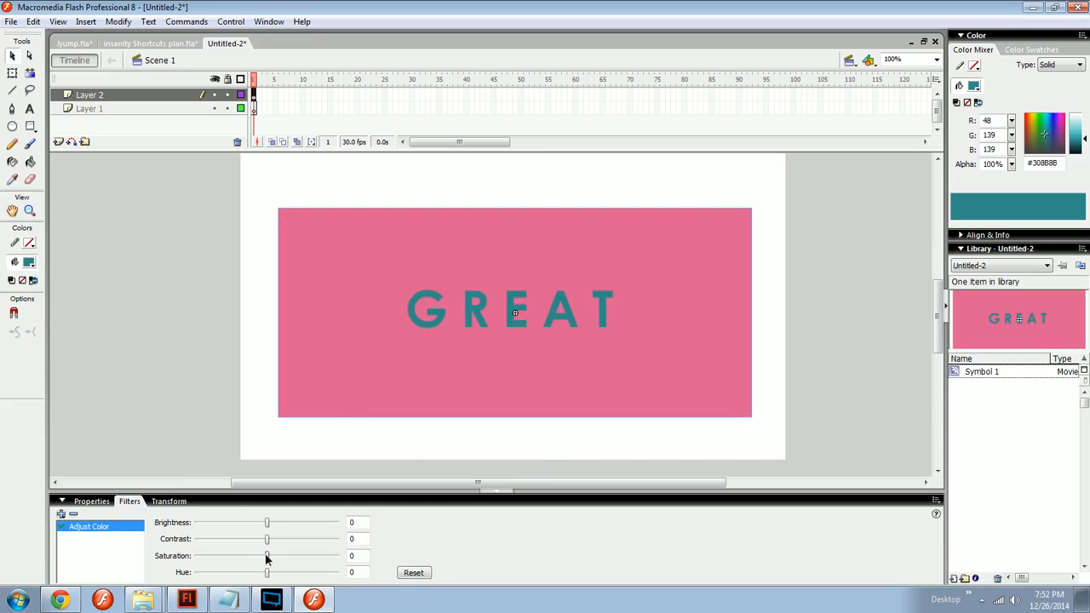
{"action": "left_click_drag", "start_coordinate": [157, 559], "coordinate": [192, 558]}
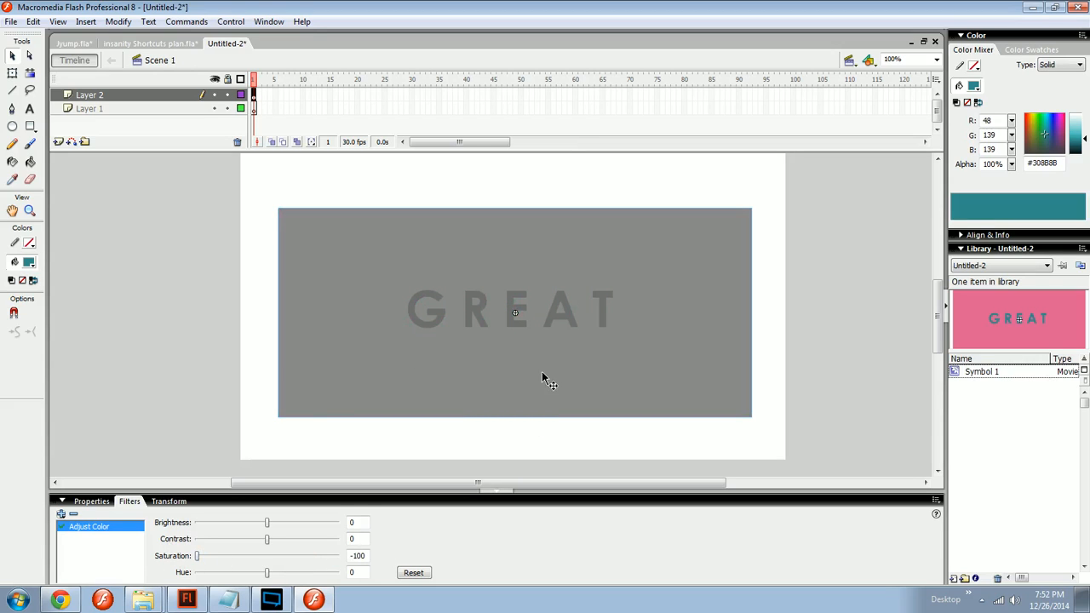
{"action": "left_click", "coordinate": [414, 574]}
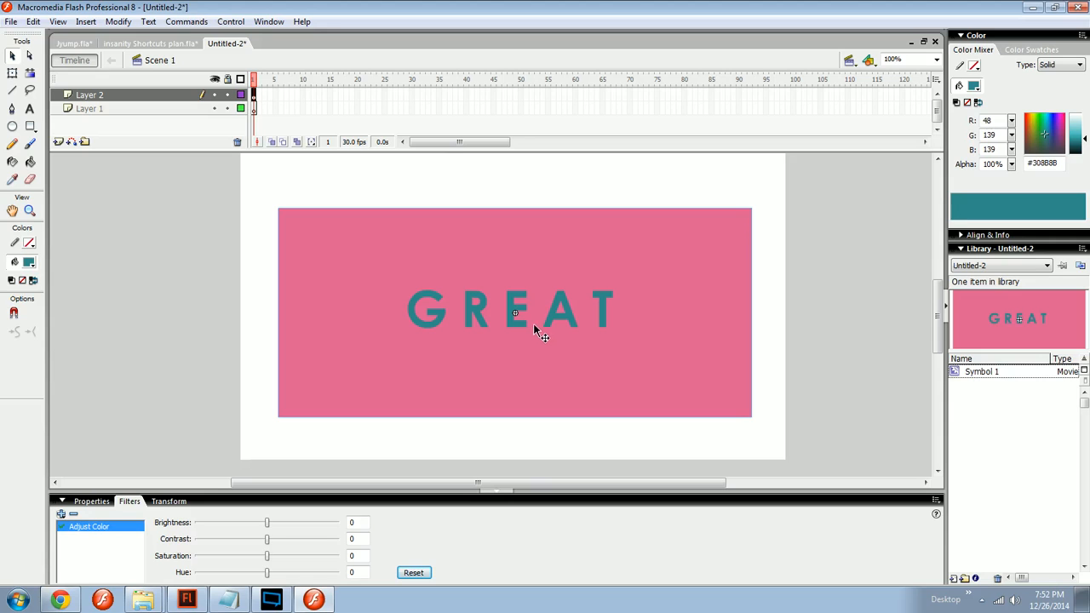
Step: Open the movie clip for editing and delete the pink rectangle and the GREAT text inside it
{"action": "double_click", "coordinate": [515, 317]}
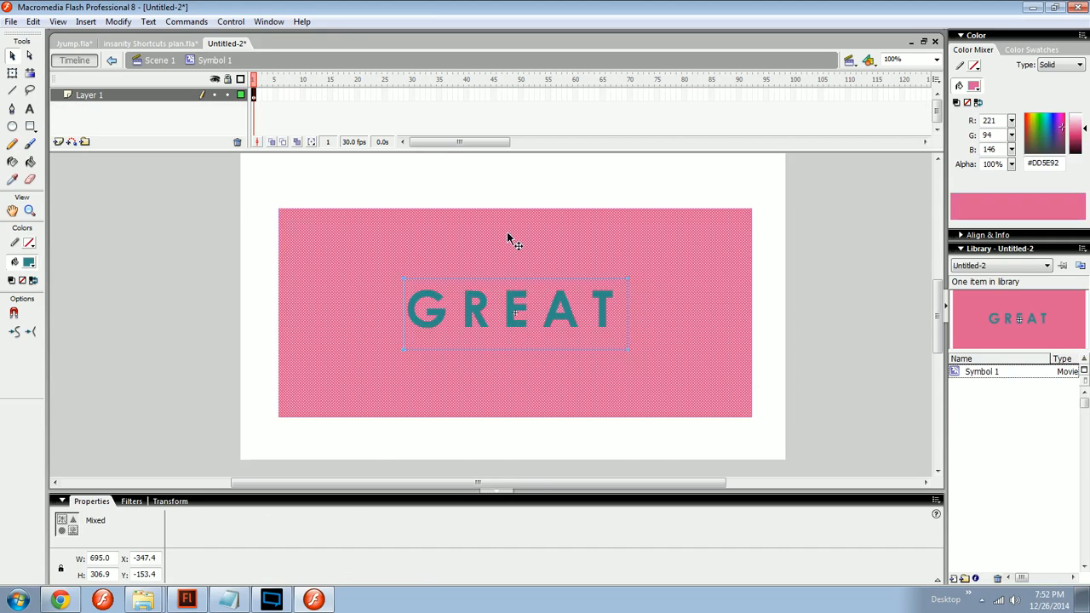
{"action": "left_click", "coordinate": [512, 206]}
{"action": "left_click", "coordinate": [508, 300]}
{"action": "left_click", "coordinate": [514, 310]}
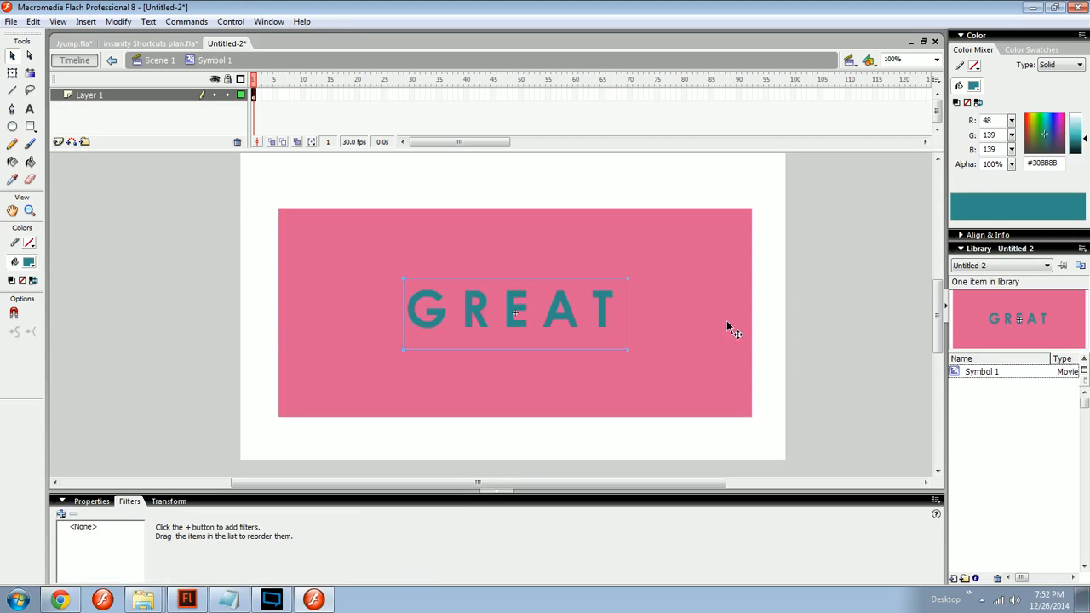
{"action": "key", "text": "ctrl+a"}
{"action": "key", "text": "Delete"}
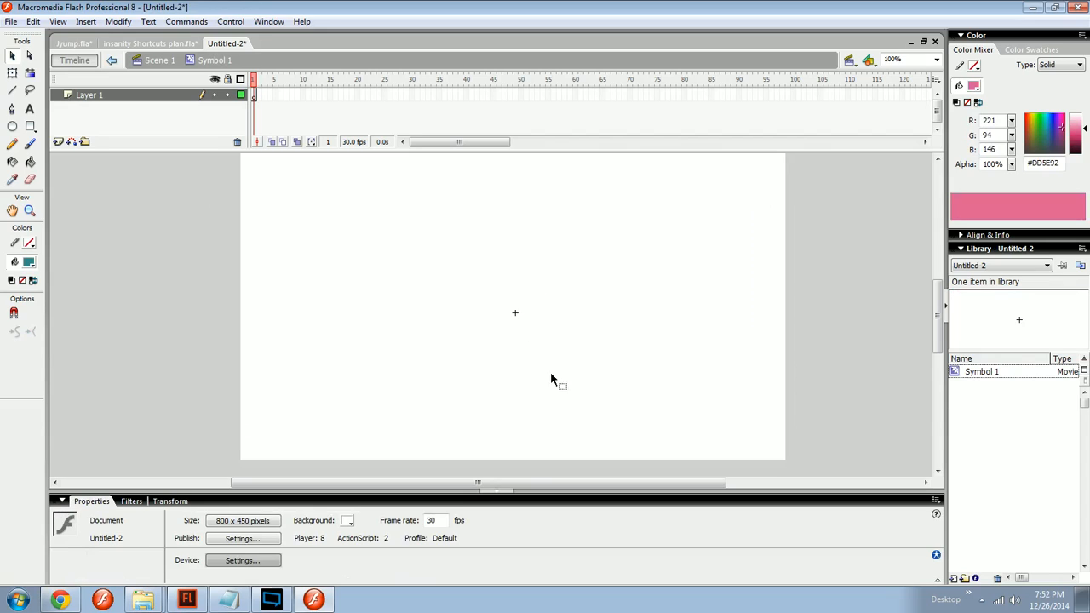
Step: Draw a rectangle about 904 x 456 px over the stage inside the symbol and fill it with bright green #46D136
{"action": "left_click_drag", "start_coordinate": [498, 279], "coordinate": [570, 372]}
{"action": "key", "text": "r"}
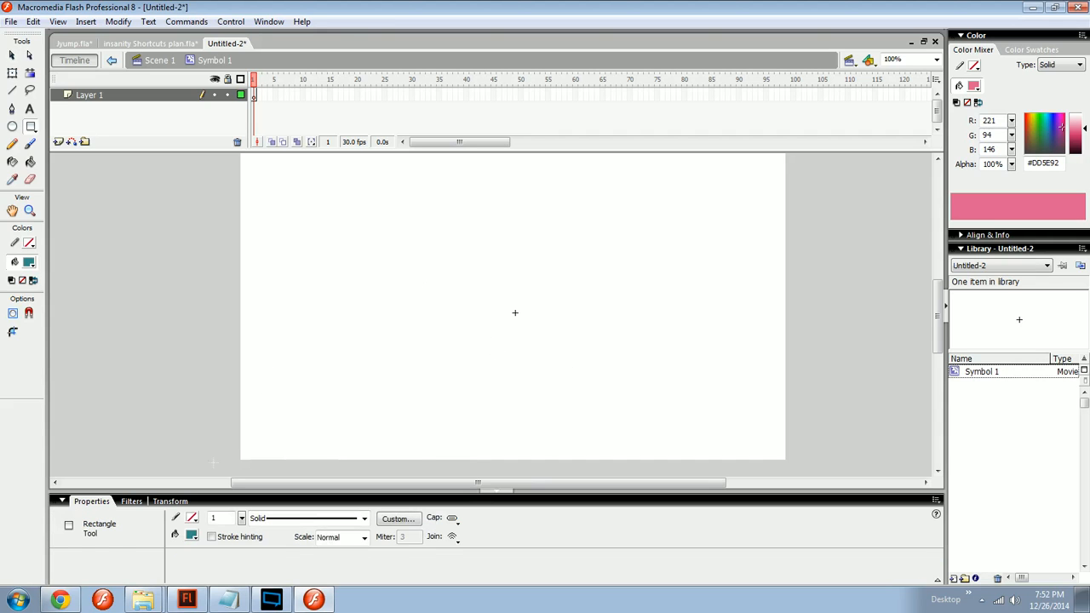
{"action": "left_click_drag", "start_coordinate": [213, 462], "coordinate": [828, 152]}
{"action": "key", "text": "ctrl+a"}
{"action": "left_click_drag", "start_coordinate": [1033, 131], "coordinate": [1081, 134]}
{"action": "key", "text": "ctrl+shift+a"}
Step: Add the text BADDDD in green on the green rectangle
{"action": "key", "text": "t"}
{"action": "left_click", "coordinate": [368, 333]}
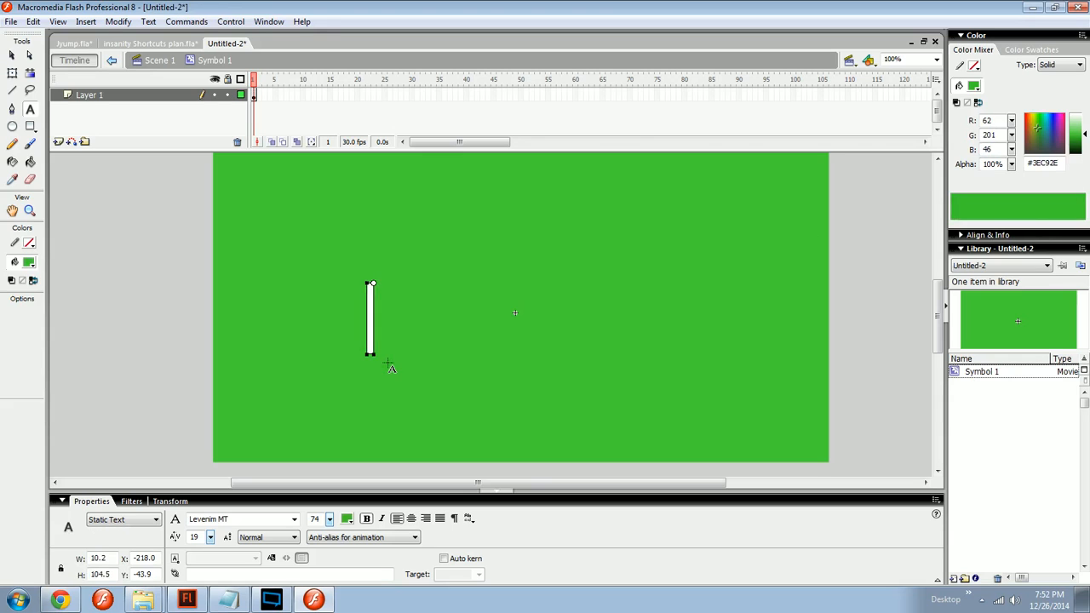
{"action": "type", "text": "BADDDD"}
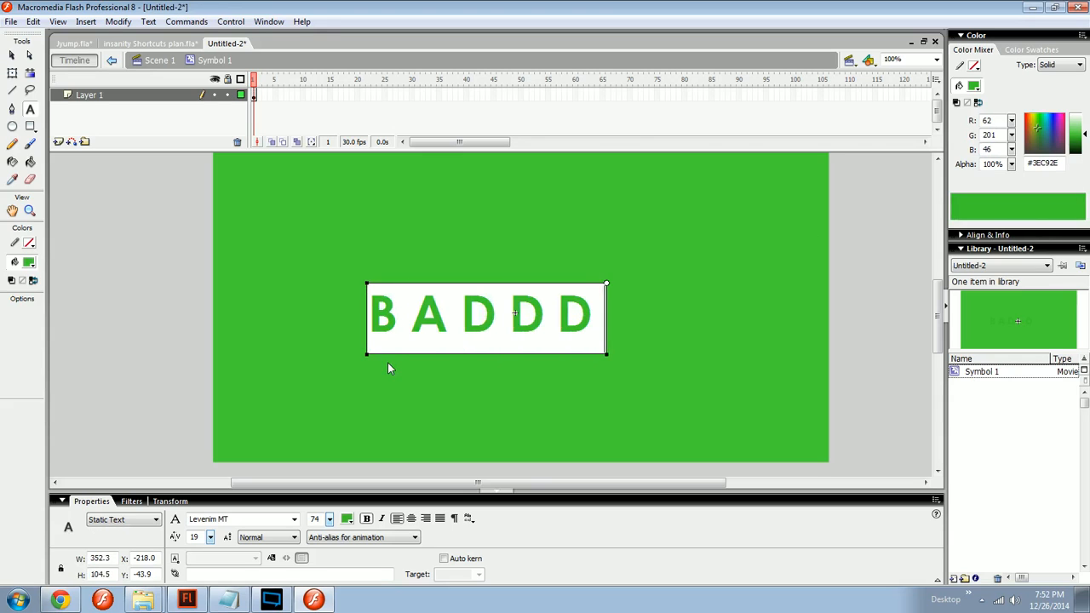
{"action": "key", "text": "Escape"}
Step: Recolour the BADDDD text to olive green #7CC135 and move it up and right on the green rectangle
{"action": "left_click", "coordinate": [534, 326]}
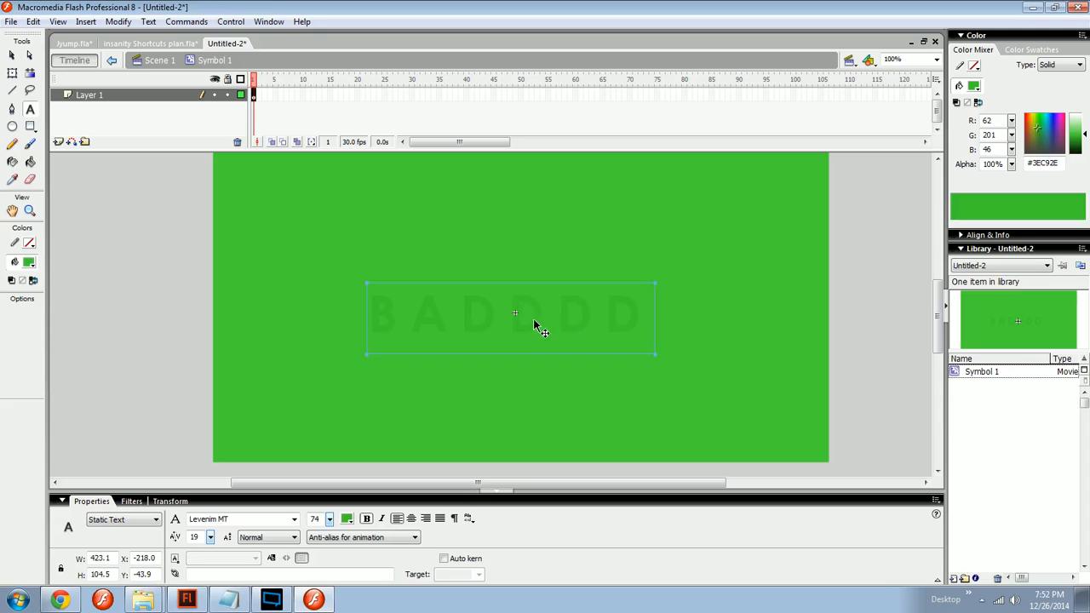
{"action": "left_click_drag", "start_coordinate": [1035, 134], "coordinate": [1037, 136]}
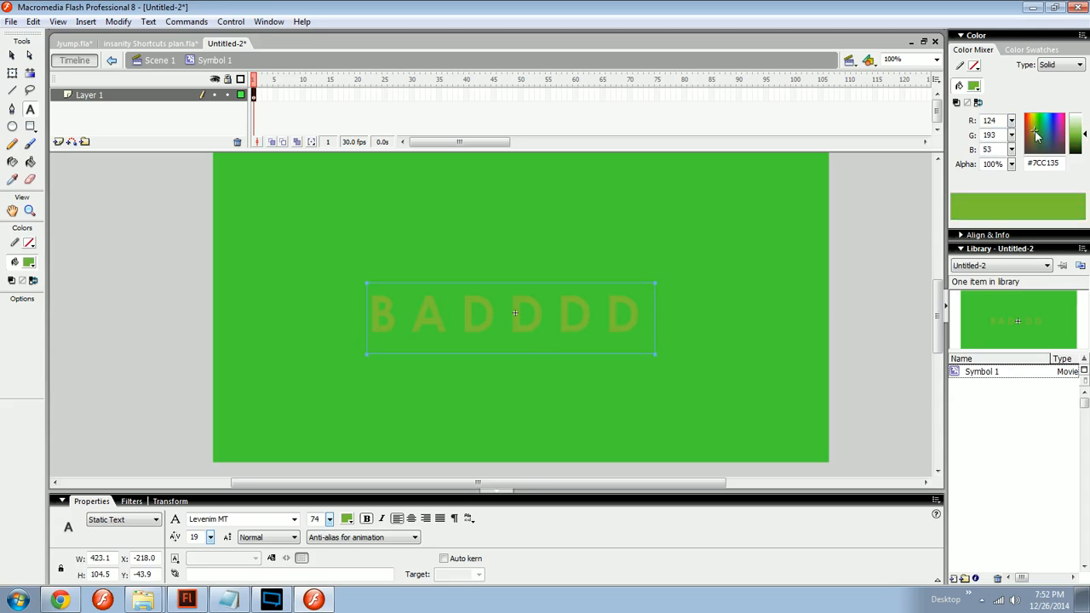
{"action": "key", "text": "Escape"}
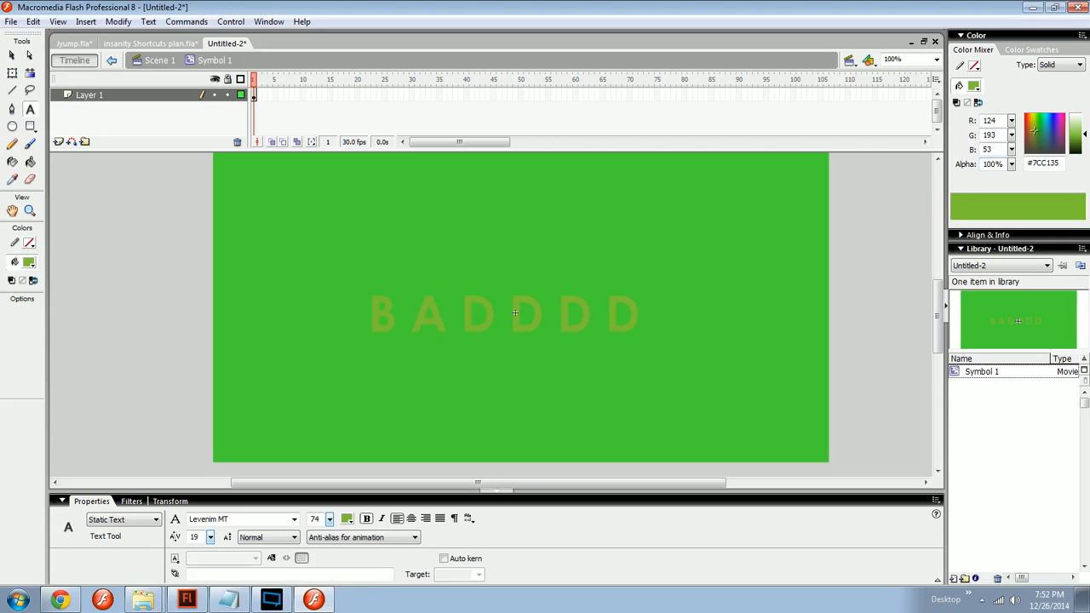
{"action": "left_click", "coordinate": [12, 54]}
{"action": "left_click_drag", "start_coordinate": [464, 324], "coordinate": [496, 306]}
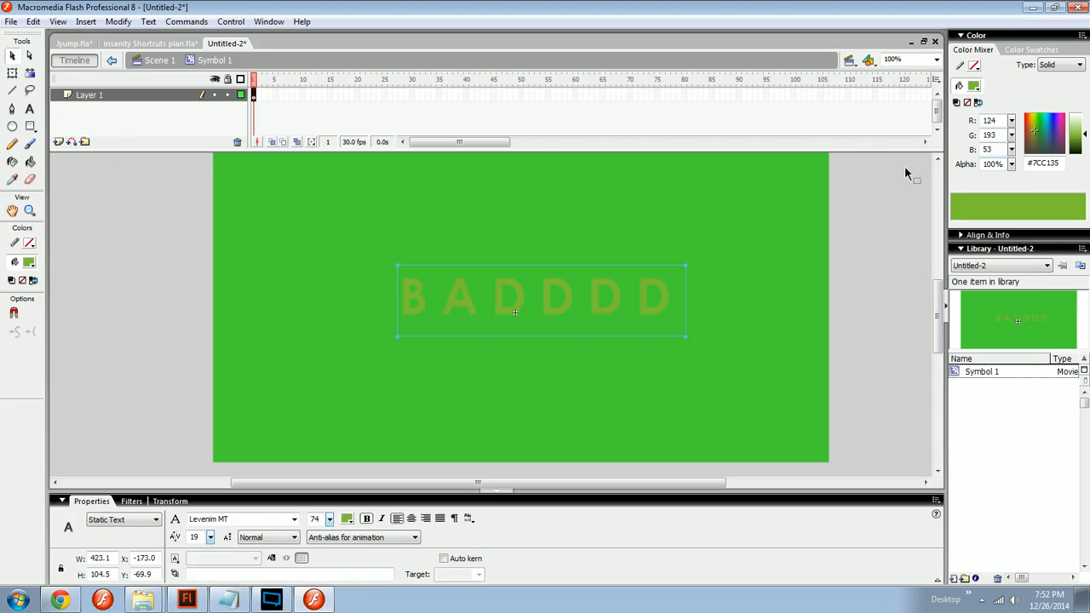
Step: Recolour the BADDDD text to pale lavender #BAB6EB and select everything inside the symbol
{"action": "left_click_drag", "start_coordinate": [1028, 134], "coordinate": [1084, 126]}
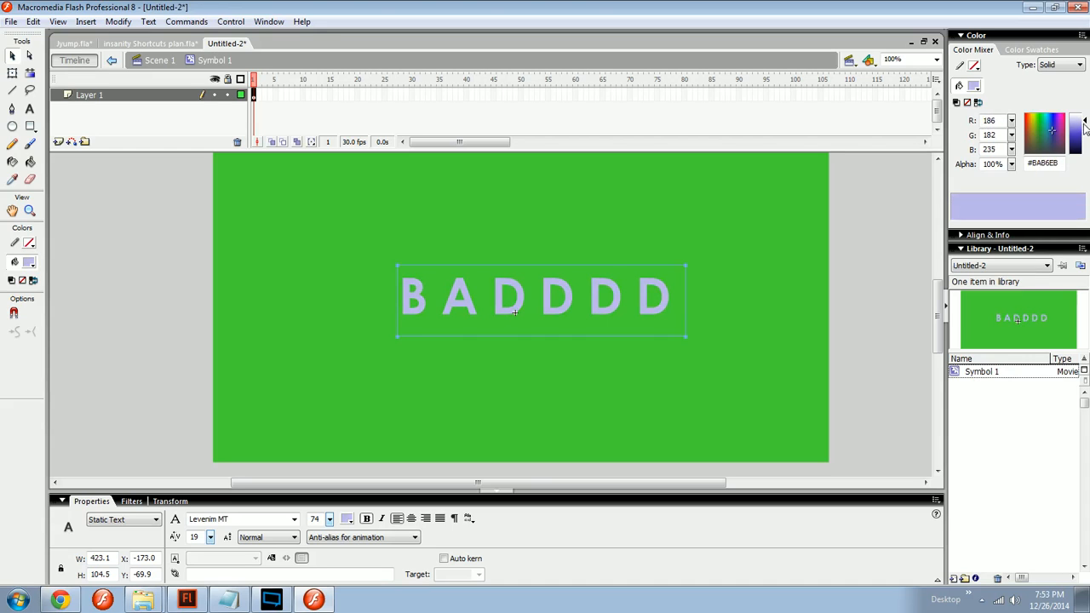
{"action": "left_click", "coordinate": [907, 289]}
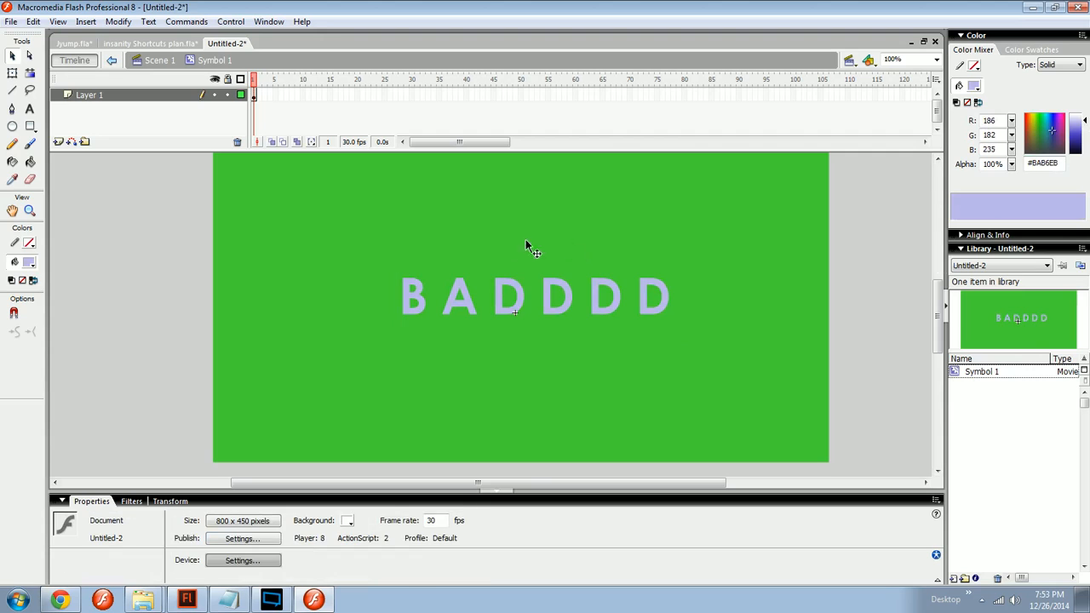
{"action": "left_click", "coordinate": [521, 301]}
{"action": "key", "text": "ctrl+a"}
Step: Return to Scene 1 and switch to the Jyump.fla document with the hexadecimal colour diagram
{"action": "left_click", "coordinate": [151, 60]}
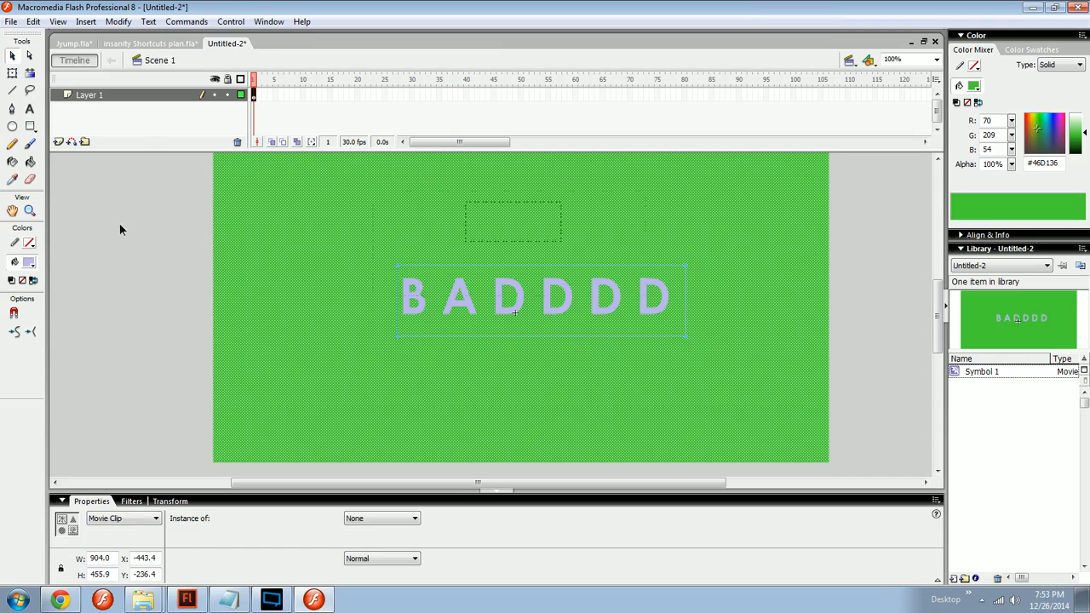
{"action": "left_click", "coordinate": [150, 180]}
{"action": "left_click", "coordinate": [74, 43]}
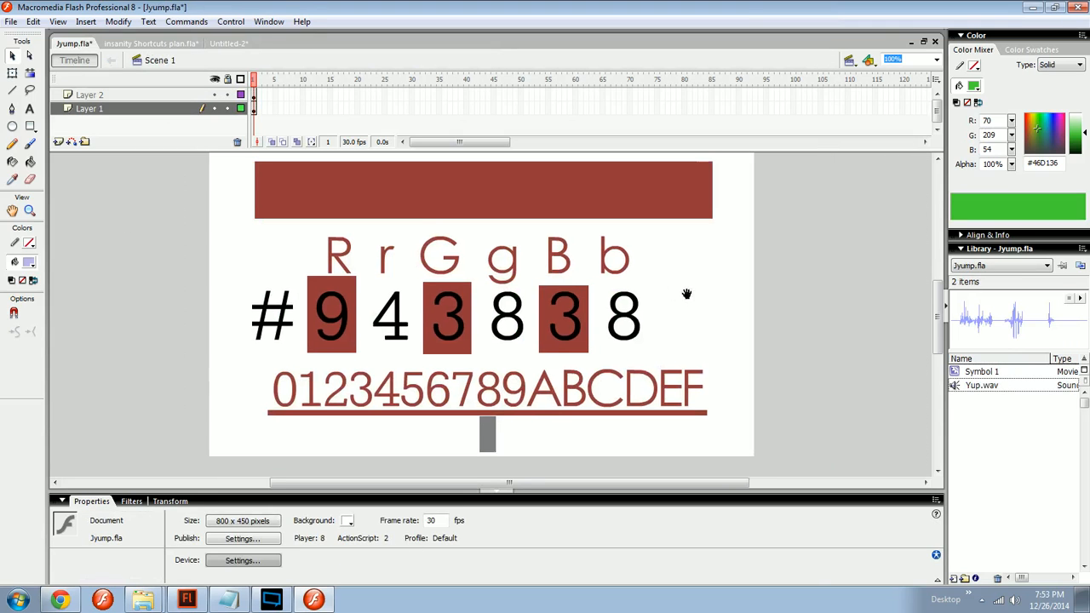
{"action": "left_click_drag", "start_coordinate": [686, 294], "coordinate": [693, 313]}
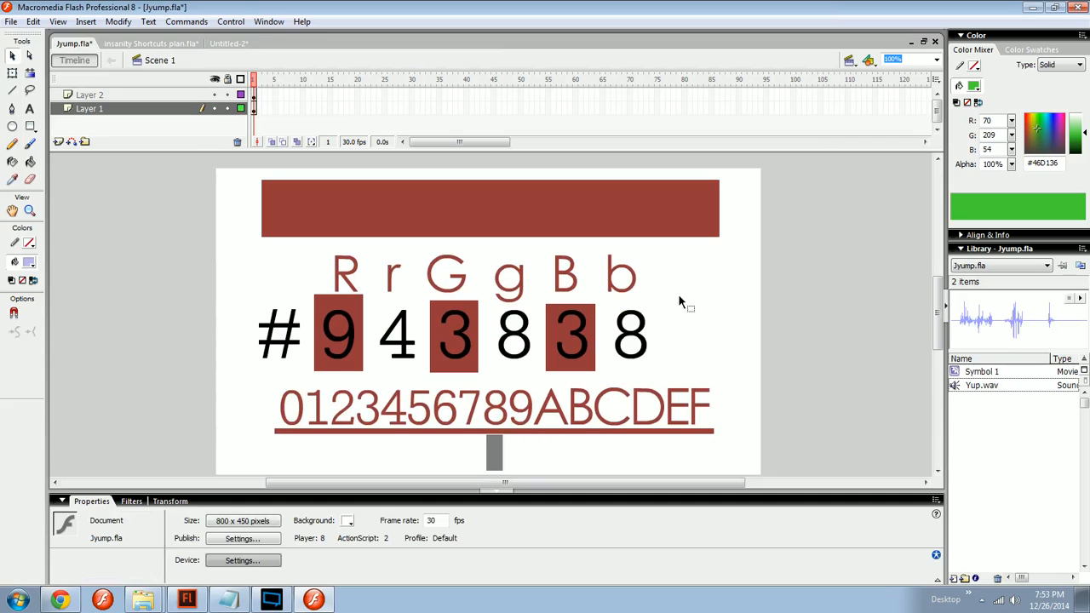
Step: Switch to the Notepad topic list, highlight the "text readable" line, and return to Flash
{"action": "left_click", "coordinate": [228, 599]}
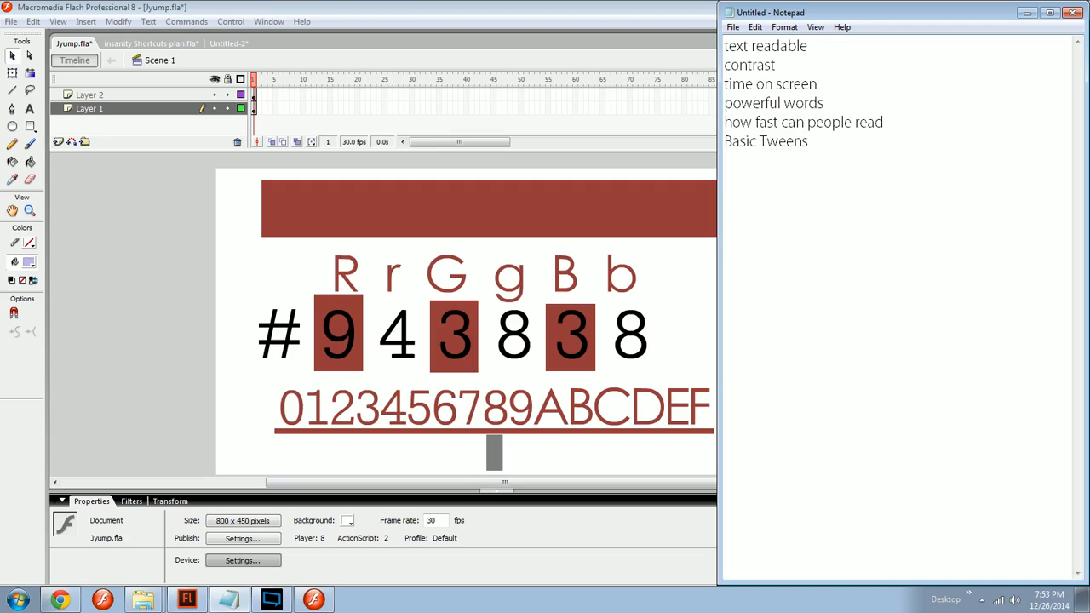
{"action": "mouse_move", "coordinate": [724, 66]}
{"action": "left_mouse_down"}
{"action": "mouse_move", "coordinate": [773, 66]}
{"action": "mouse_move", "coordinate": [729, 46]}
{"action": "left_mouse_up"}
{"action": "left_click", "coordinate": [665, 294]}
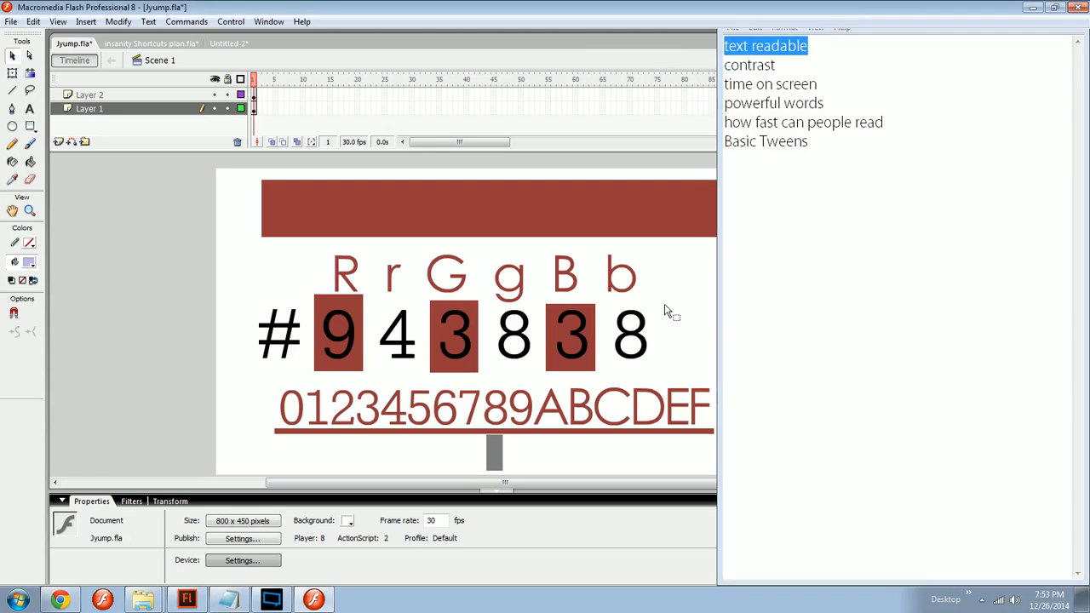
Step: Create a new document and start a static text block with "ham ON" on line one and "a" on line two
{"action": "key", "text": "ctrl+n"}
{"action": "key", "text": "Return"}
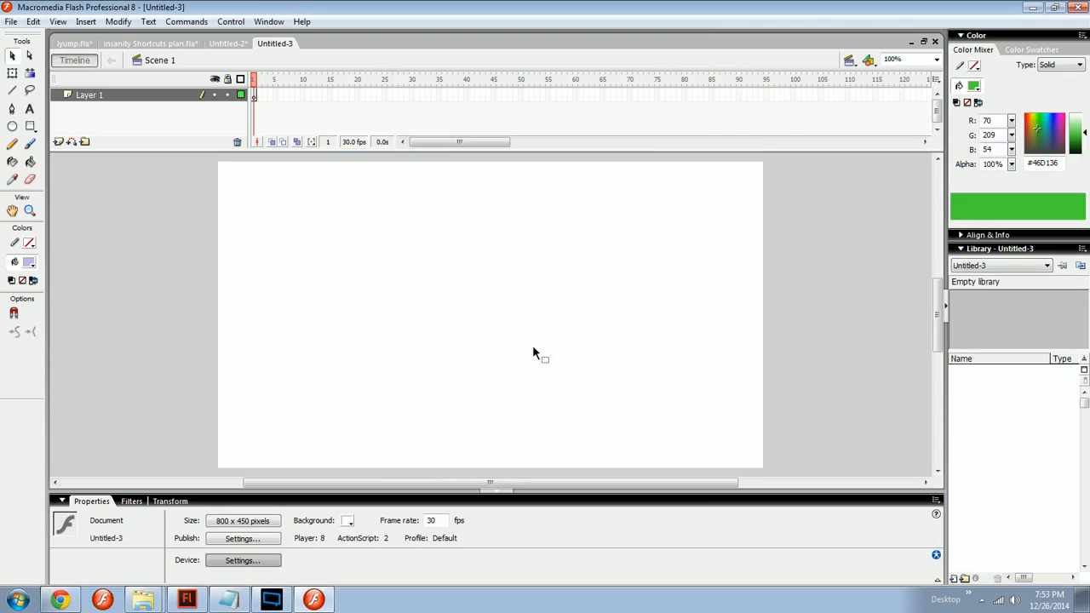
{"action": "left_click_drag", "start_coordinate": [533, 347], "coordinate": [535, 340]}
{"action": "key", "text": "t"}
{"action": "left_click", "coordinate": [376, 309]}
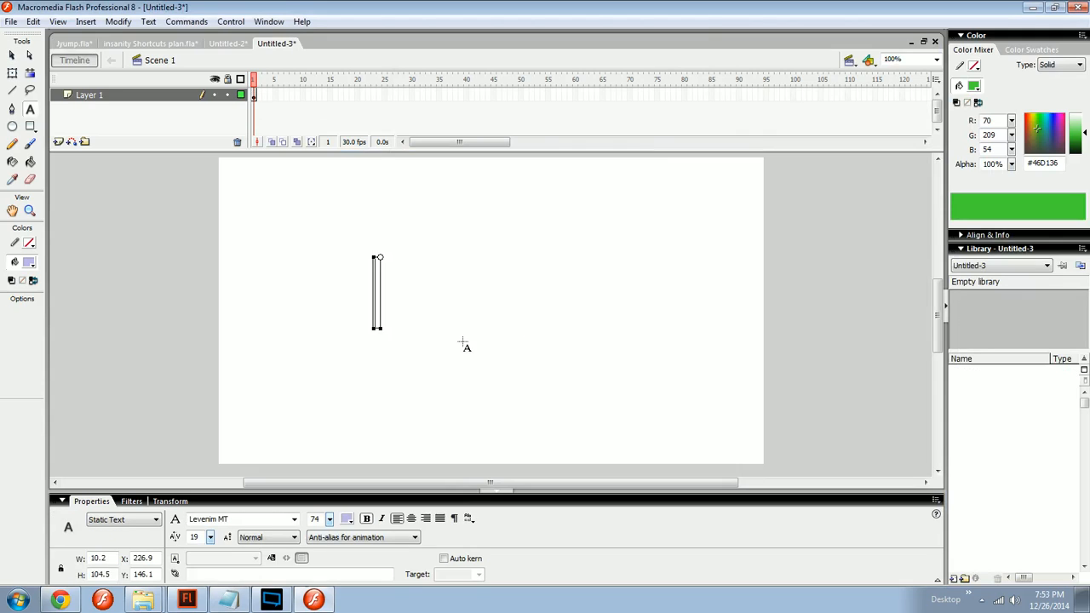
{"action": "type", "text": "ham ON"}
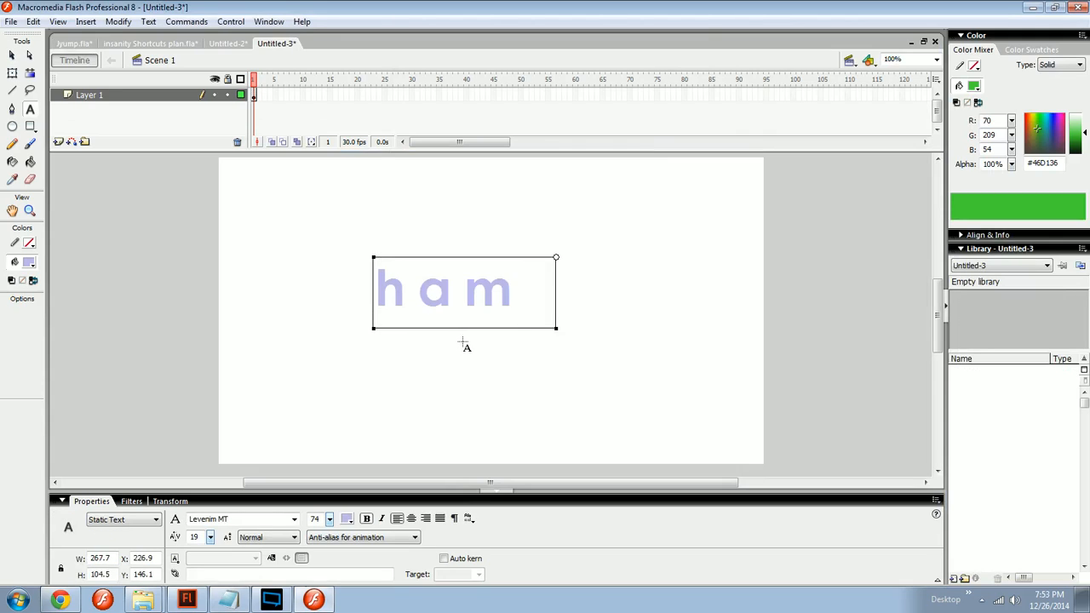
{"action": "key", "text": "Return"}
{"action": "type", "text": "a"}
{"action": "key", "text": "Return"}
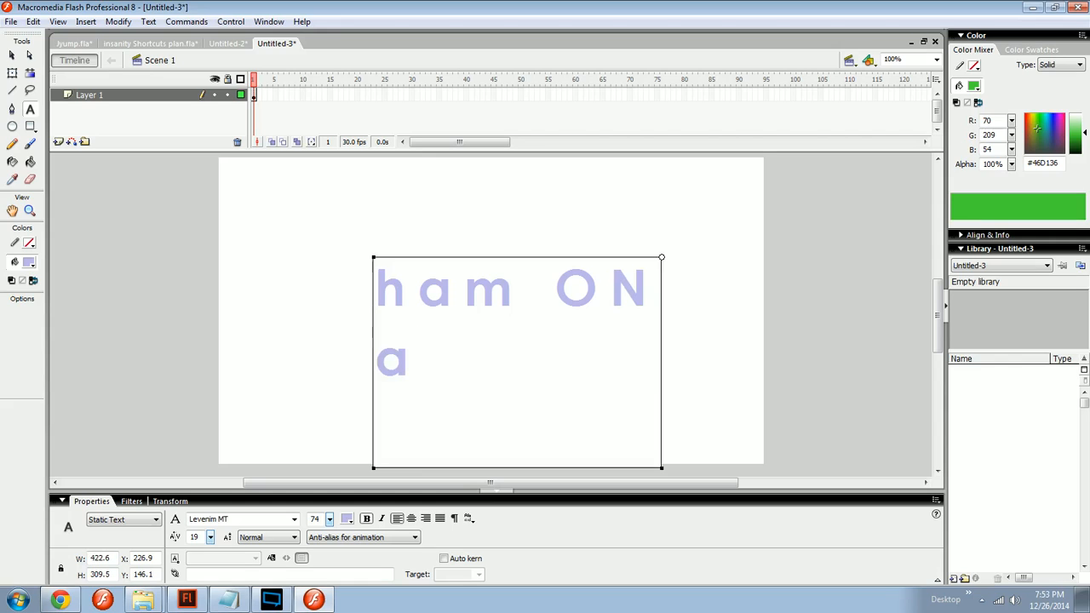
Step: Add "Saturday" as the third line of the text block, correcting the mistyped letters
{"action": "type", "text": "aSATR"}
{"action": "key", "text": "BackSpace"}
{"action": "key", "text": "BackSpace"}
{"action": "key", "text": "BackSpace"}
{"action": "key", "text": "BackSpace"}
{"action": "key", "text": "BackSpace"}
{"action": "key", "text": "BackSpace"}
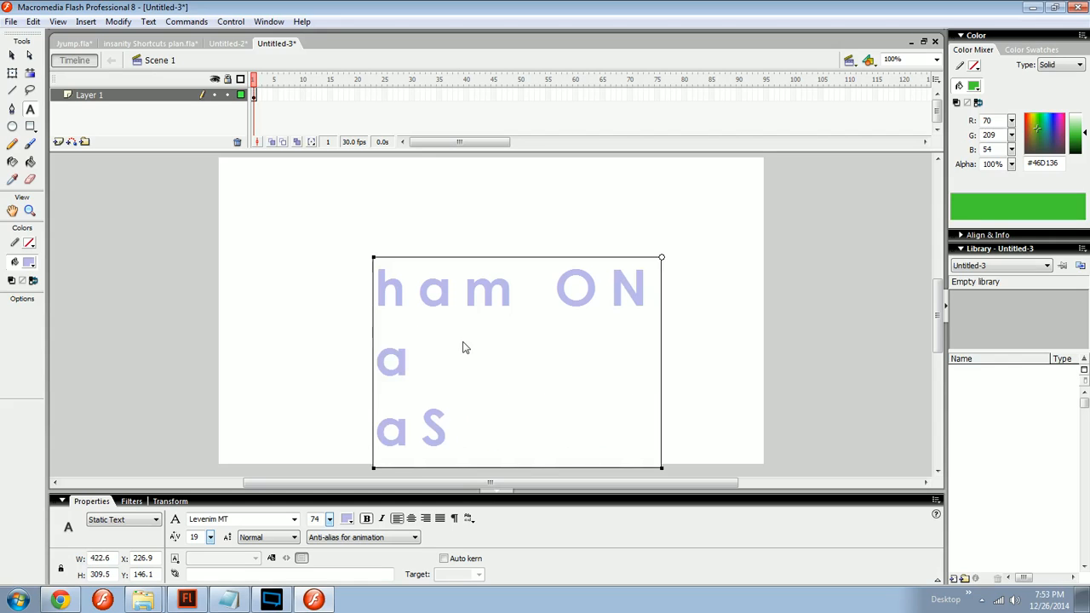
{"action": "key", "text": "Return"}
{"action": "type", "text": "sA"}
{"action": "key", "text": "BackSpace"}
{"action": "key", "text": "BackSpace"}
{"action": "key", "text": "BackSpace"}
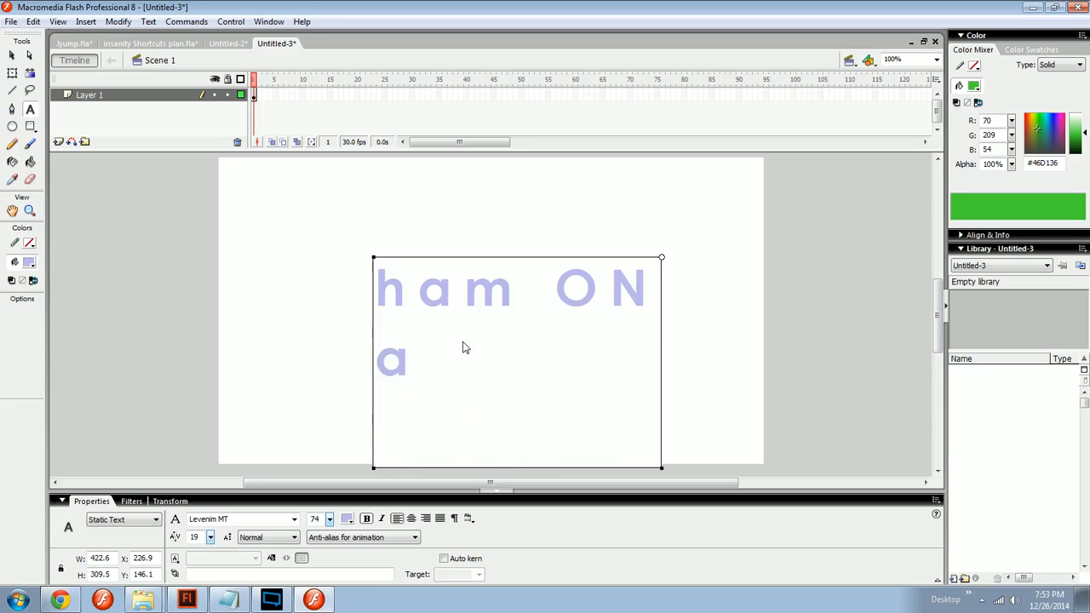
{"action": "key", "text": "Return"}
{"action": "type", "text": "saturday"}
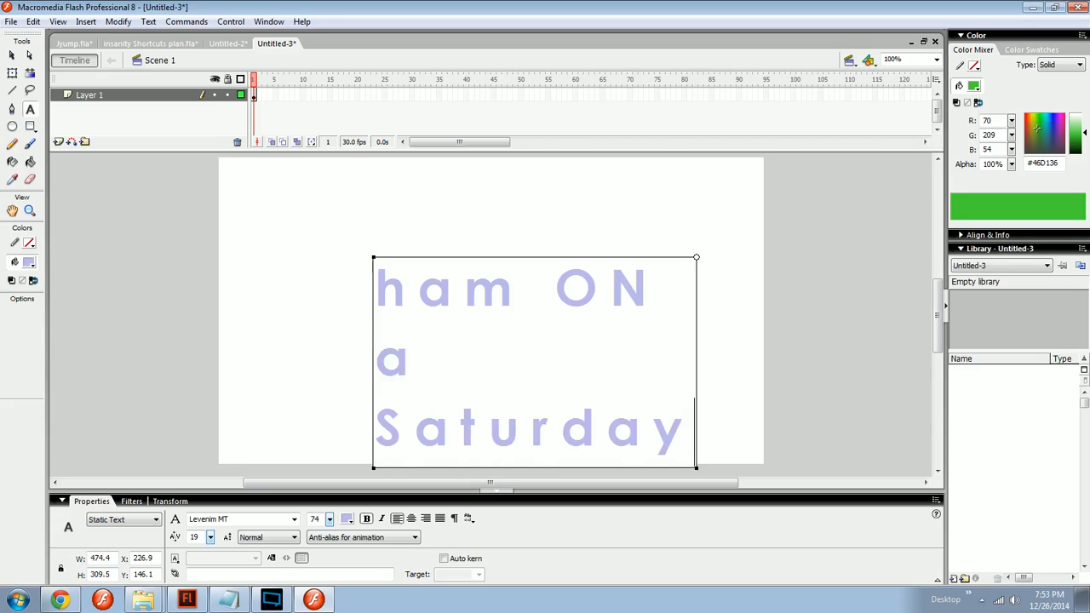
Step: Recolour the text block to #8D8DE0 and move it up and left to about X 58, Y 62
{"action": "key", "text": "Escape"}
{"action": "key", "text": "v"}
{"action": "left_click_drag", "start_coordinate": [477, 282], "coordinate": [371, 234]}
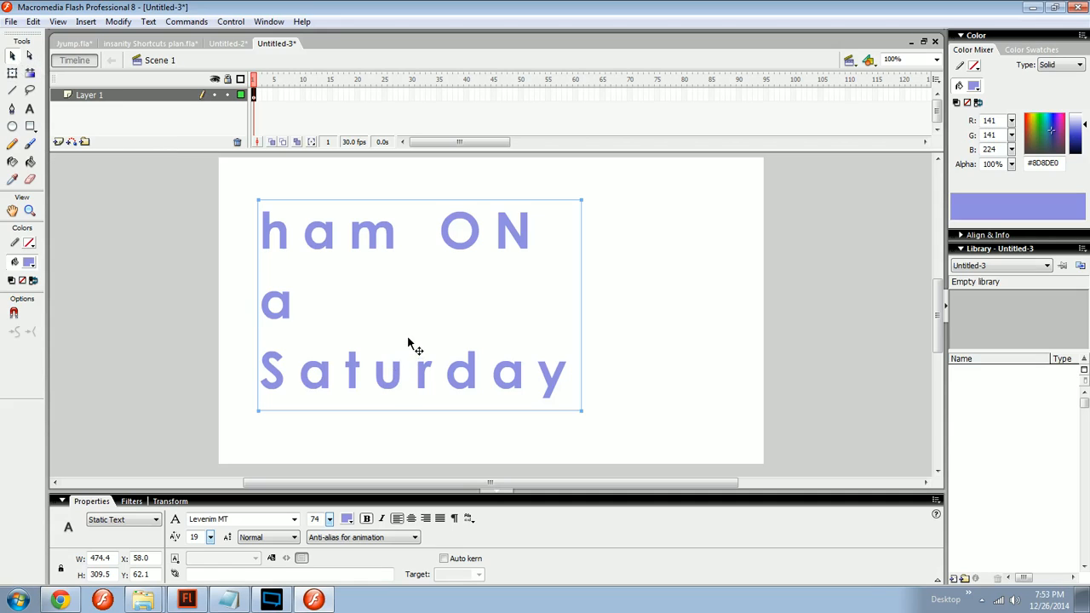
Step: Check the text block's format options and change its font to MingLiU_HKSCS
{"action": "key", "text": "t"}
{"action": "left_click", "coordinate": [593, 377]}
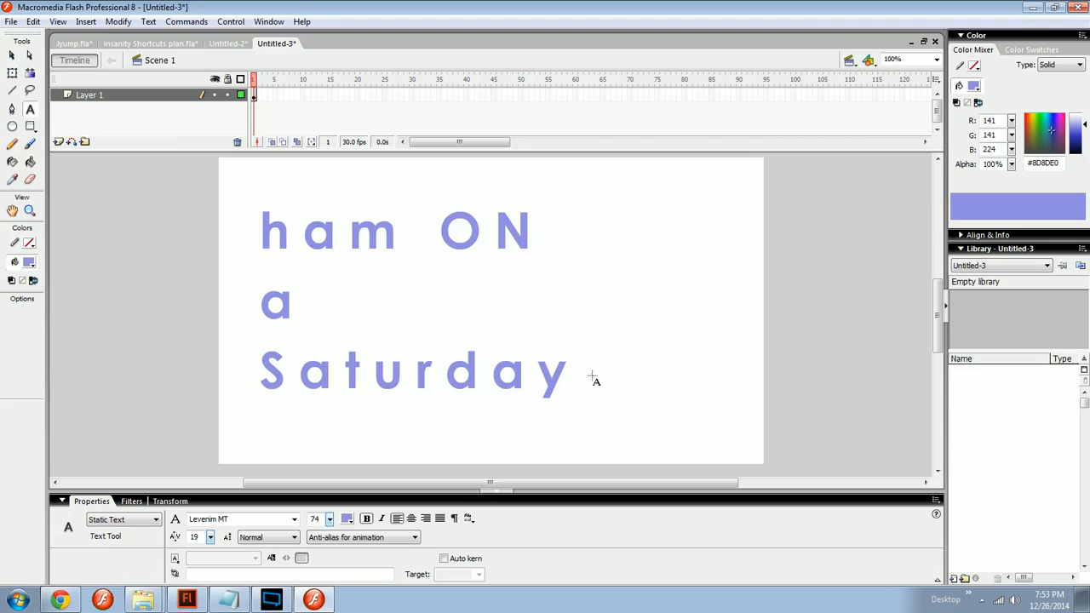
{"action": "left_click", "coordinate": [490, 371], "text": "ctrl"}
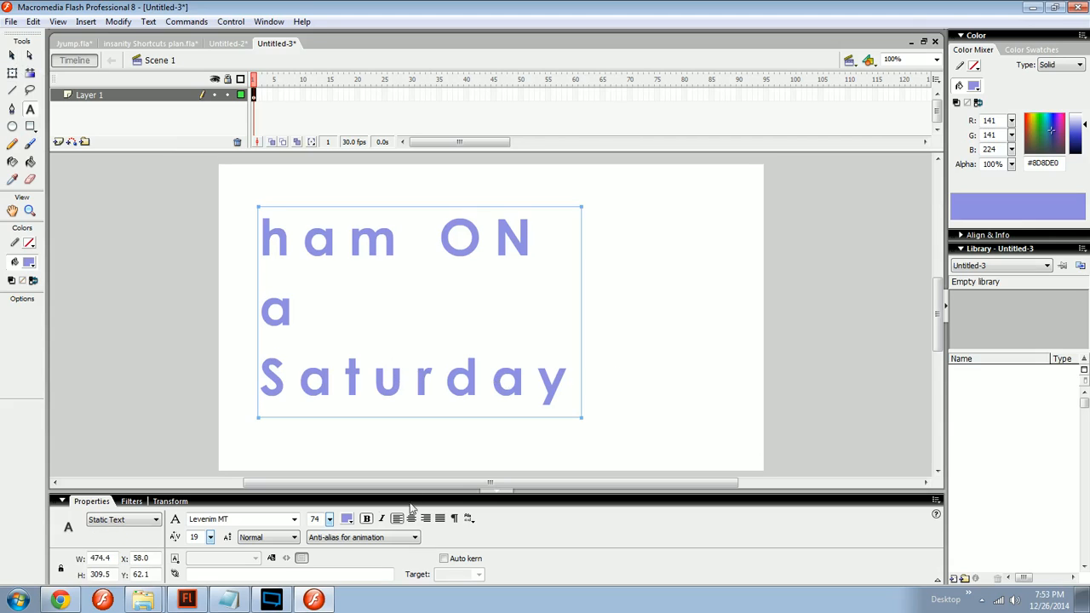
{"action": "left_click", "coordinate": [454, 519]}
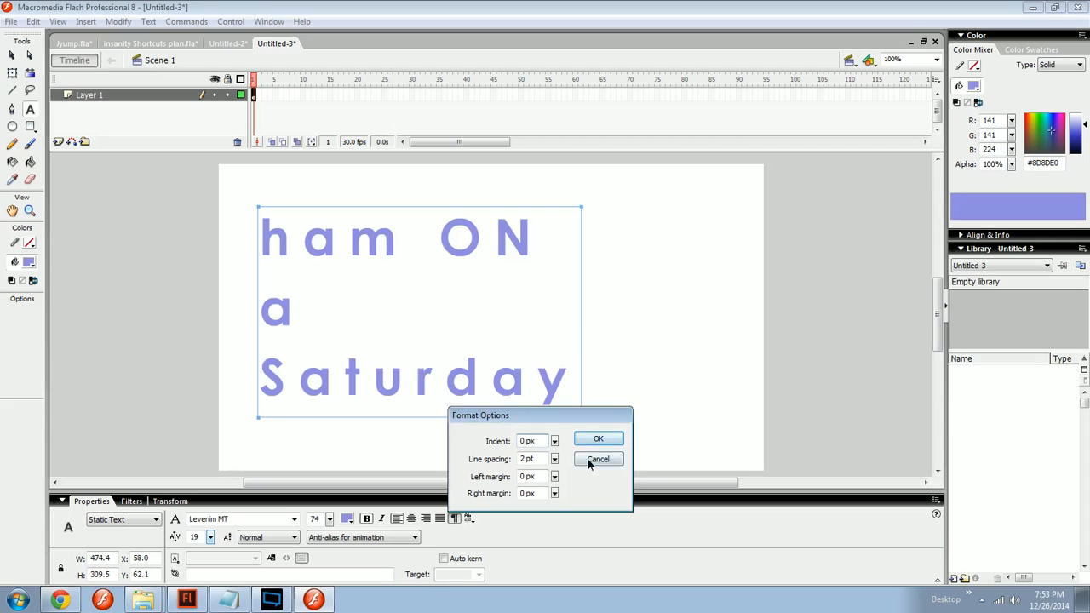
{"action": "left_click", "coordinate": [596, 438]}
{"action": "left_click", "coordinate": [272, 521]}
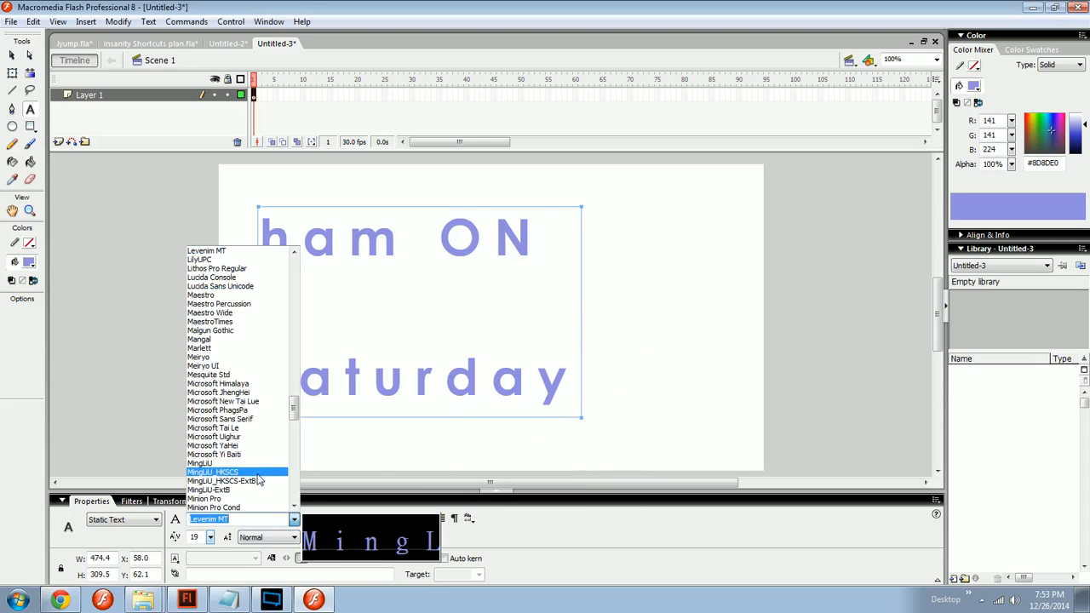
{"action": "left_click", "coordinate": [269, 473]}
{"action": "left_click", "coordinate": [647, 387]}
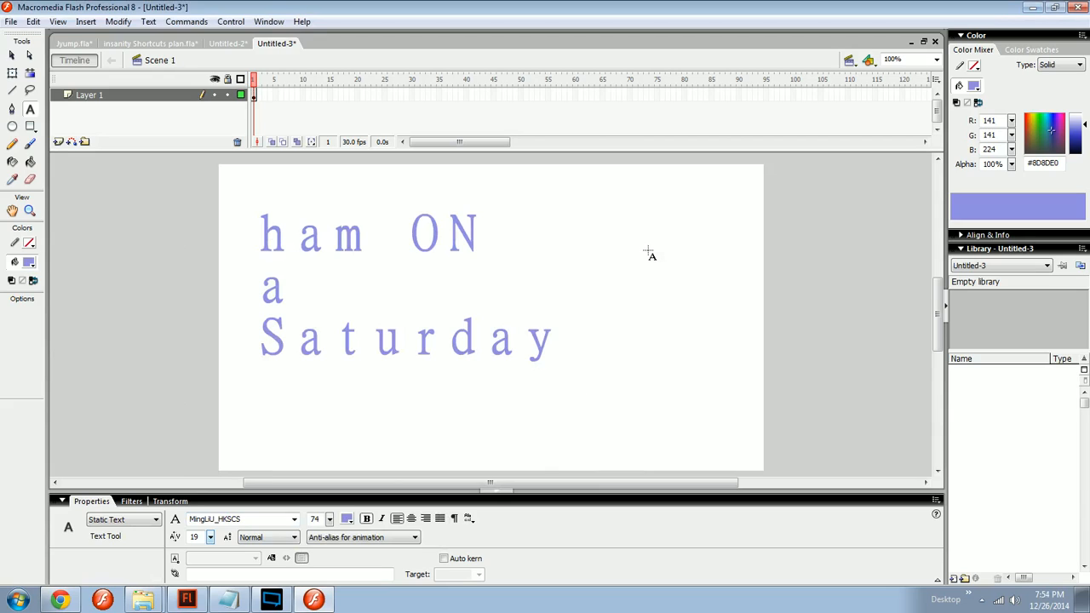
Step: Move the text block down and right to about X 119, Y 96
{"action": "key", "text": "s"}
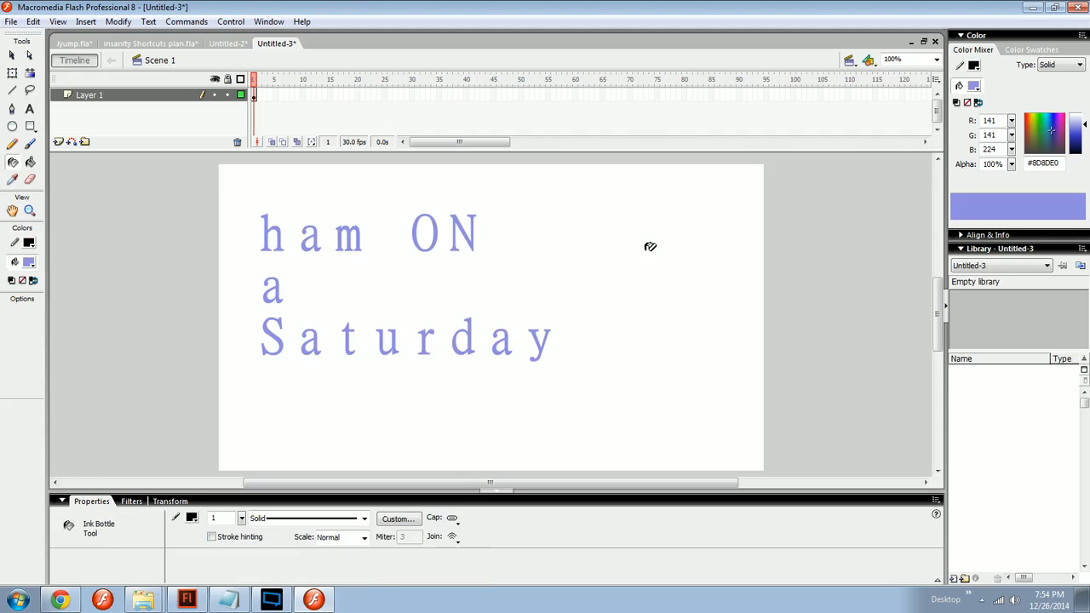
{"action": "left_click", "coordinate": [13, 56]}
{"action": "left_click_drag", "start_coordinate": [511, 245], "coordinate": [549, 274]}
{"action": "left_click", "coordinate": [385, 247]}
{"action": "left_click_drag", "start_coordinate": [458, 244], "coordinate": [502, 260]}
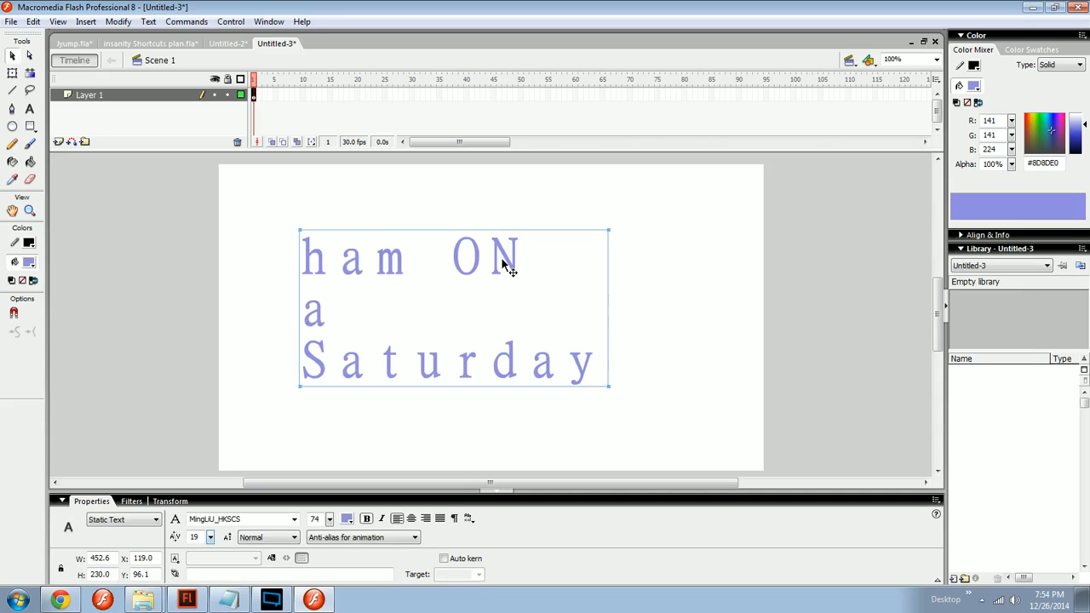
Step: Correct the first line's capitalisation so that it reads "Ham on"
{"action": "key", "text": "t"}
{"action": "left_click_drag", "start_coordinate": [326, 264], "coordinate": [295, 264]}
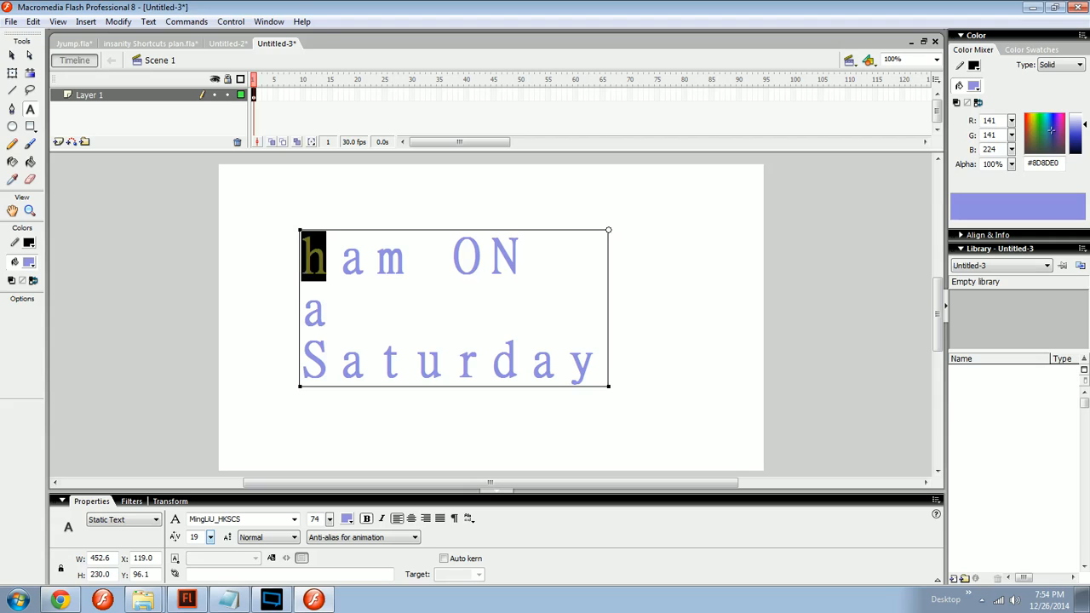
{"action": "type", "text": "H"}
{"action": "left_click", "coordinate": [228, 304]}
{"action": "left_click_drag", "start_coordinate": [454, 256], "coordinate": [517, 256]}
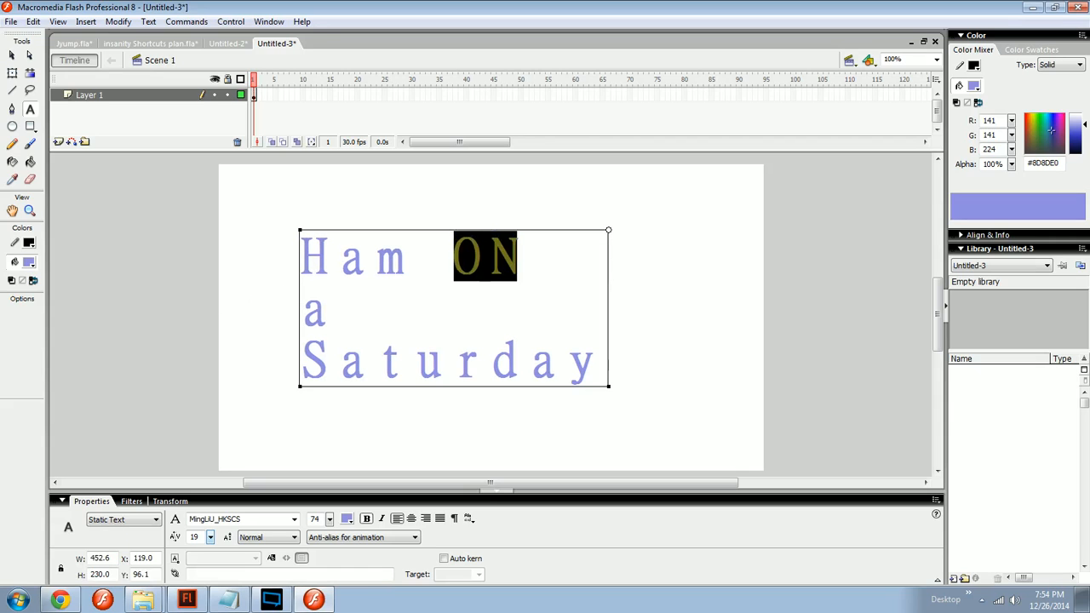
{"action": "type", "text": "an"}
{"action": "key", "text": "BackSpace"}
{"action": "key", "text": "BackSpace"}
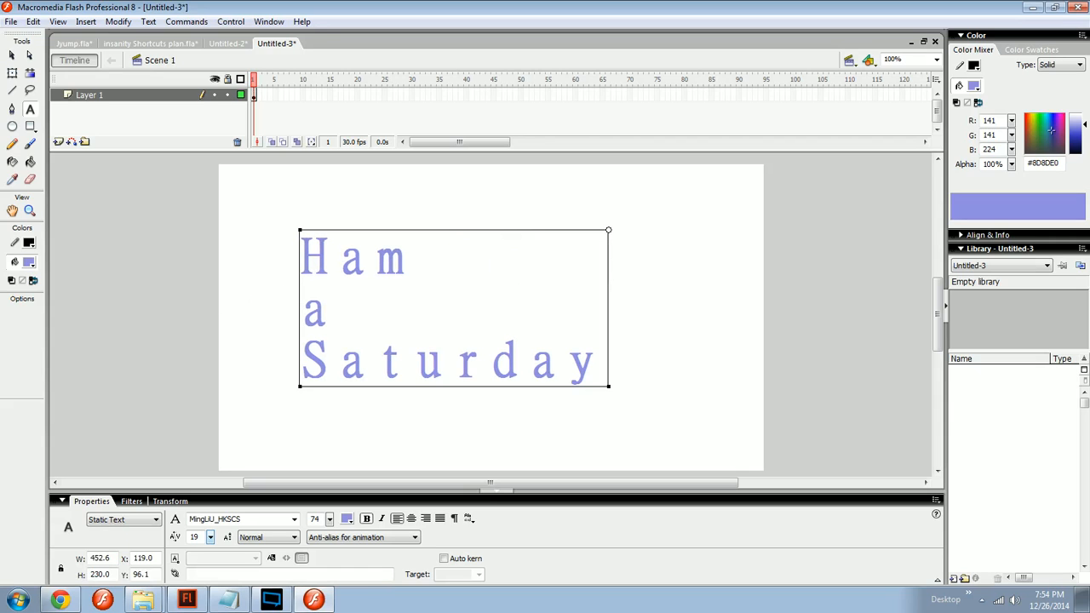
{"action": "type", "text": "on"}
{"action": "key", "text": "ctrl+a"}
{"action": "key", "text": "Escape"}
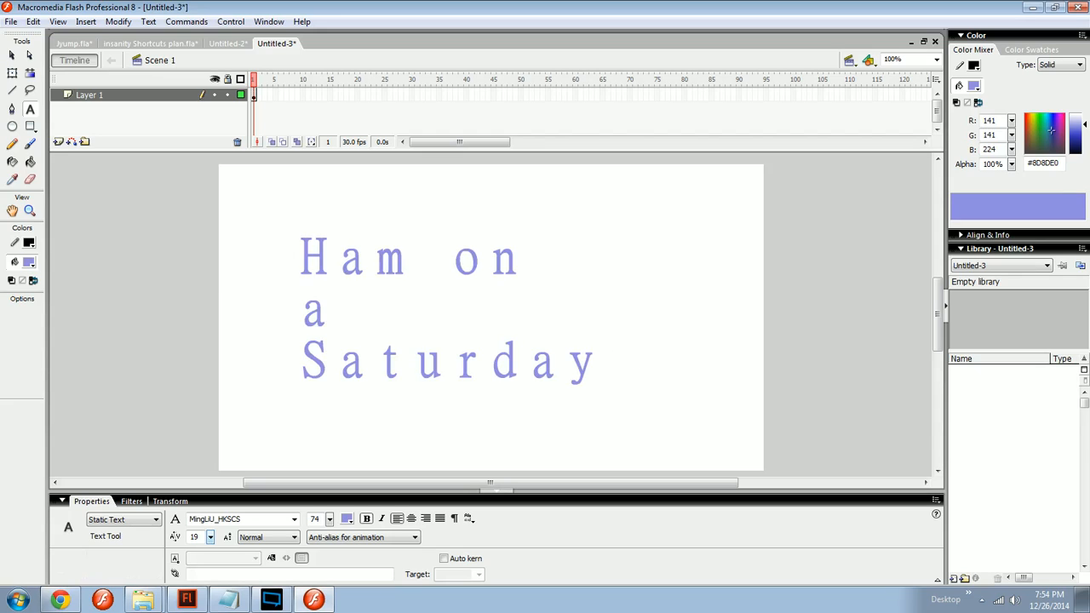
Step: Set the text block's letter spacing to 0 and reduce its line spacing
{"action": "key", "text": "ctrl+a"}
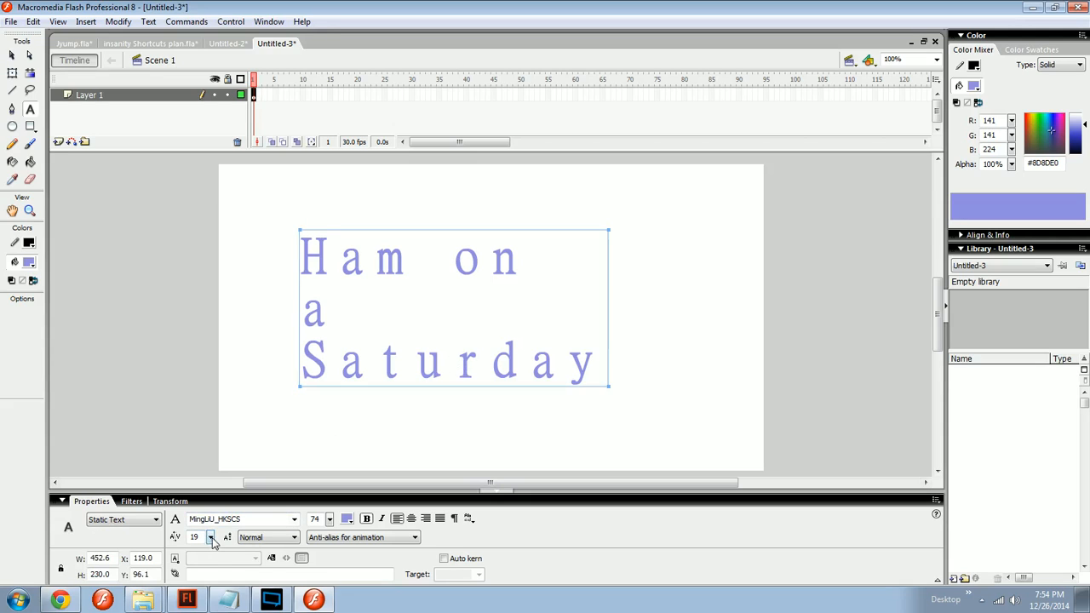
{"action": "left_click_drag", "start_coordinate": [212, 543], "coordinate": [212, 557]}
{"action": "left_click", "coordinate": [455, 519]}
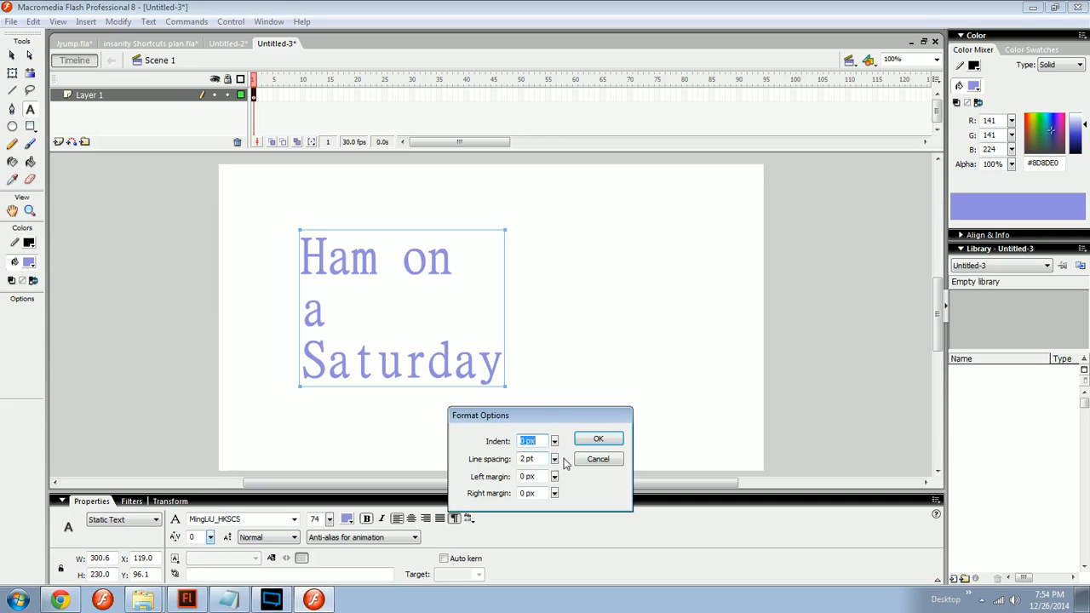
{"action": "mouse_move", "coordinate": [555, 459]}
{"action": "left_mouse_down"}
{"action": "mouse_move", "coordinate": [552, 487]}
{"action": "mouse_move", "coordinate": [546, 467]}
{"action": "left_mouse_up"}
{"action": "left_click", "coordinate": [599, 440]}
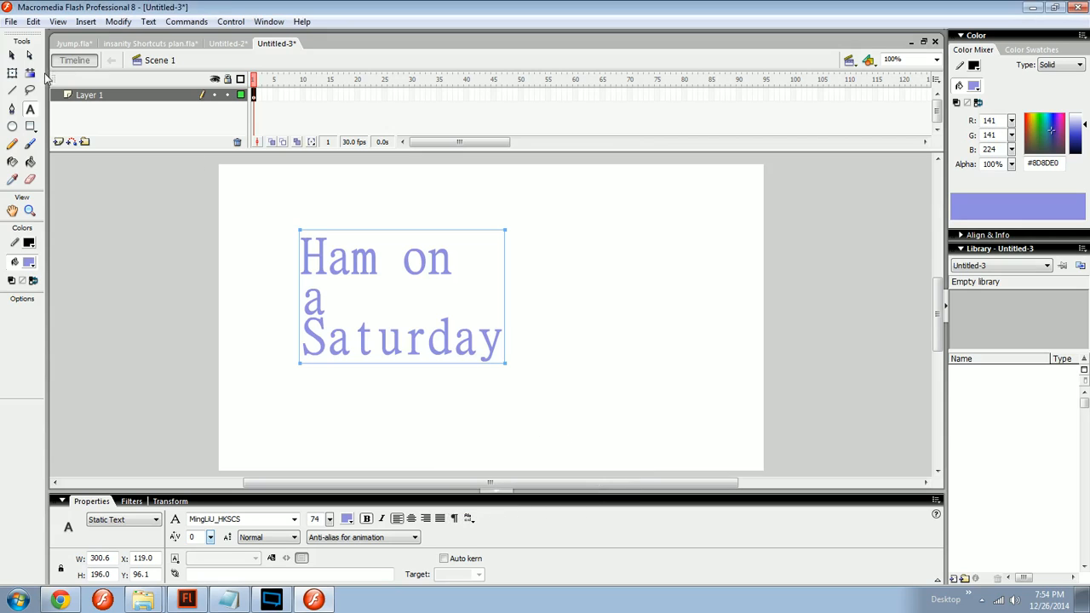
Step: Move the text block to about X 265, Y 111 and break it apart twice into plain shapes
{"action": "left_click", "coordinate": [12, 54]}
{"action": "left_click_drag", "start_coordinate": [419, 276], "coordinate": [531, 284]}
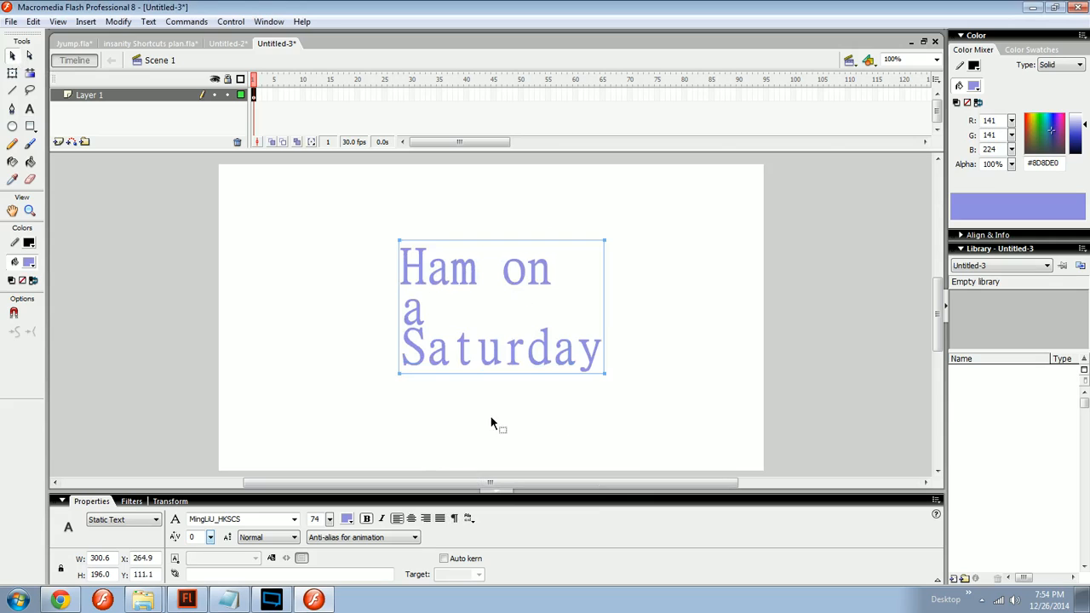
{"action": "key", "text": "ctrl+b"}
{"action": "key", "text": "ctrl+b"}
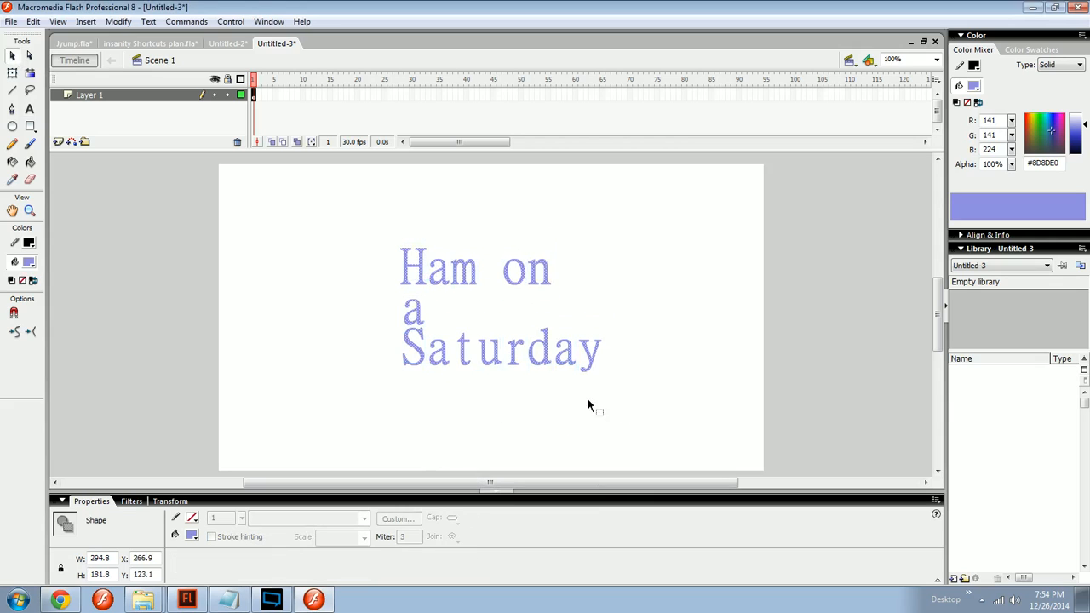
Step: Select the Saturday letters and nudge them left to X 180, Y 236
{"action": "left_click_drag", "start_coordinate": [651, 414], "coordinate": [311, 326]}
{"action": "key", "text": "shift+Down"}
{"action": "key", "text": "shift+Down"}
{"action": "key", "text": "shift+Left"}
{"action": "key", "text": "shift+Left"}
{"action": "key", "text": "shift+Left"}
{"action": "key", "text": "shift+Up"}
{"action": "key", "text": "shift+Left"}
{"action": "key", "text": "shift+Left"}
{"action": "key", "text": "shift+Left"}
{"action": "key", "text": "shift+Left"}
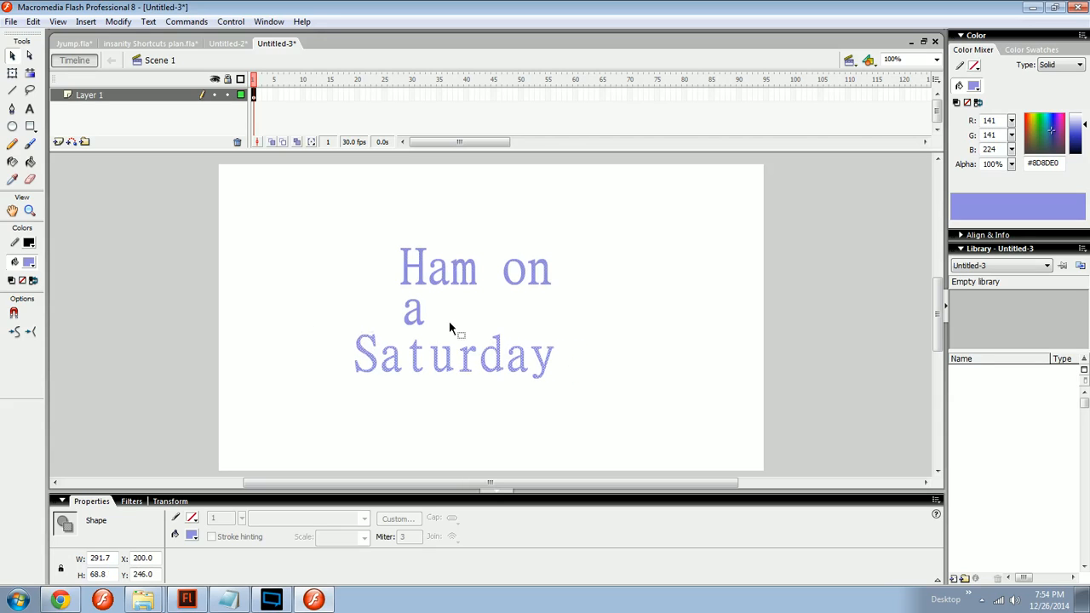
{"action": "key", "text": "shift+Left"}
{"action": "key", "text": "shift+Up"}
{"action": "key", "text": "shift+Left"}
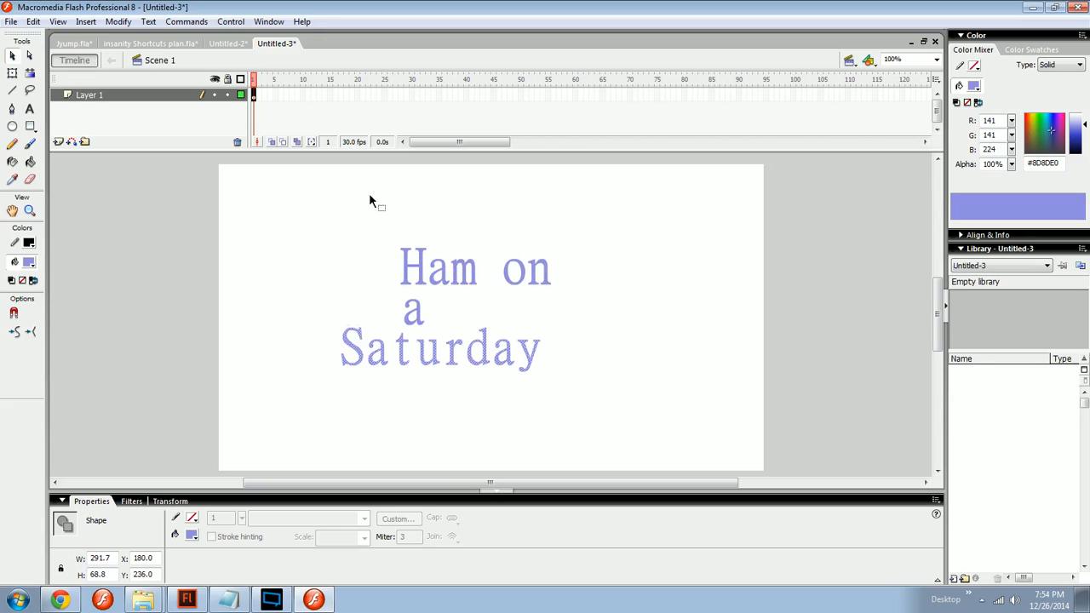
Step: Enlarge the word Ham to about 234 × 113 px and shift it up and left above the other words
{"action": "left_click_drag", "start_coordinate": [368, 201], "coordinate": [493, 300]}
{"action": "key", "text": "q"}
{"action": "left_click_drag", "start_coordinate": [401, 244], "coordinate": [360, 226]}
{"action": "left_click_drag", "start_coordinate": [421, 261], "coordinate": [372, 251]}
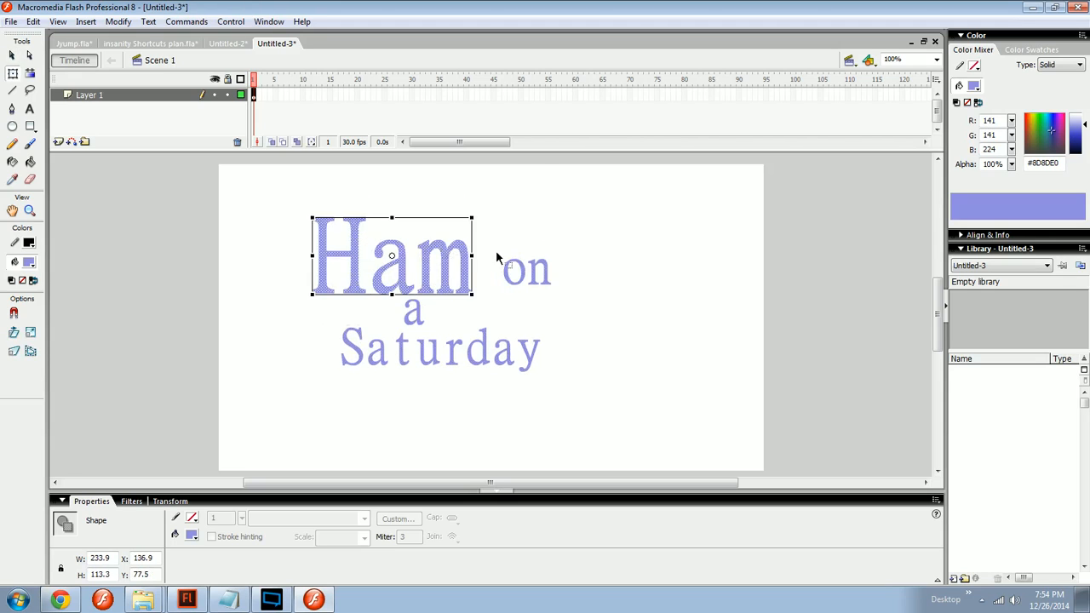
Step: Bring "on" and "a" together as a smaller line and place it between Ham and Saturday
{"action": "left_click_drag", "start_coordinate": [507, 307], "coordinate": [506, 305]}
{"action": "mouse_move", "coordinate": [436, 334]}
{"action": "left_mouse_down"}
{"action": "mouse_move", "coordinate": [383, 295]}
{"action": "mouse_move", "coordinate": [588, 287]}
{"action": "mouse_move", "coordinate": [577, 281]}
{"action": "left_mouse_up"}
{"action": "key", "text": "v"}
{"action": "left_click_drag", "start_coordinate": [613, 238], "coordinate": [494, 302]}
{"action": "left_click_drag", "start_coordinate": [584, 258], "coordinate": [415, 318]}
{"action": "key", "text": "v"}
{"action": "left_click", "coordinate": [503, 305]}
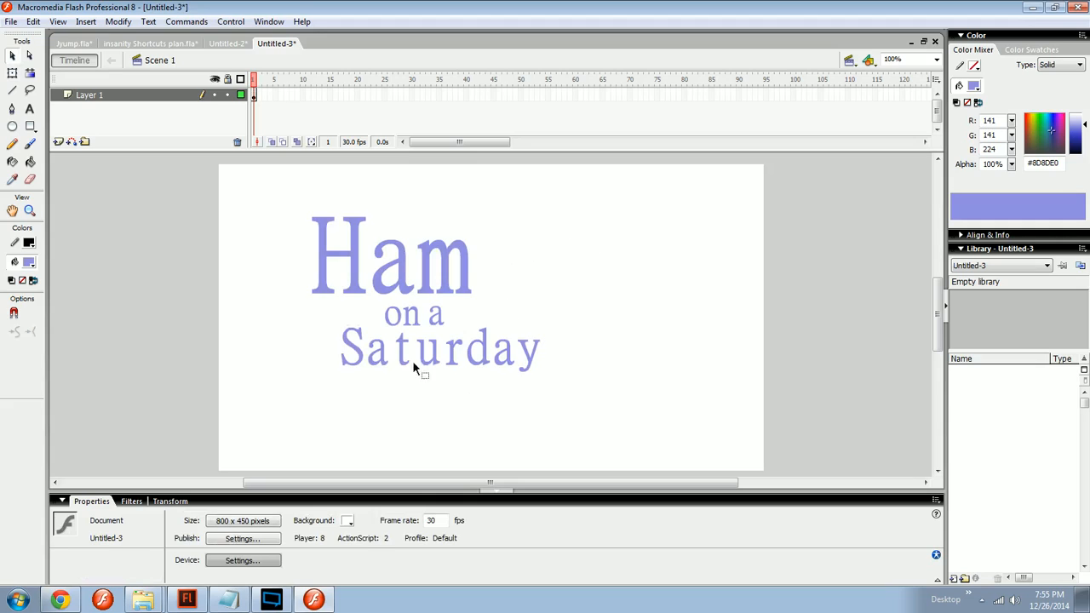
Step: Select every letter of Saturday and convert the word to a movie clip symbol
{"action": "left_click", "coordinate": [364, 357]}
{"action": "left_click", "coordinate": [377, 358], "text": "shift"}
{"action": "left_click", "coordinate": [404, 356], "text": "shift"}
{"action": "left_click", "coordinate": [438, 358], "text": "shift"}
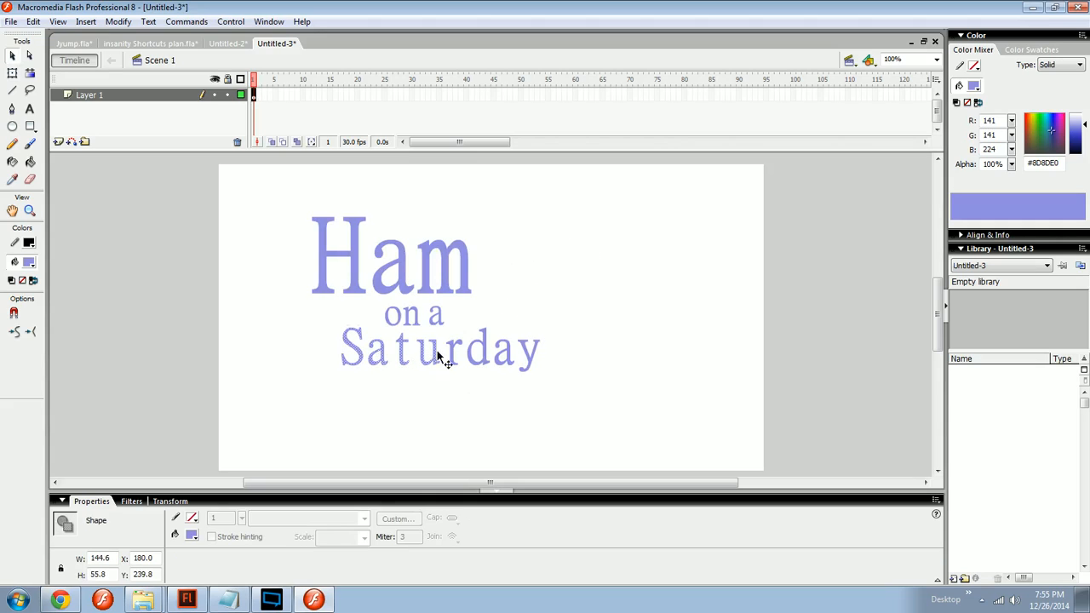
{"action": "left_click", "coordinate": [462, 355], "text": "shift"}
{"action": "left_click", "coordinate": [481, 354], "text": "shift"}
{"action": "left_click", "coordinate": [502, 353], "text": "shift"}
{"action": "left_click", "coordinate": [523, 357], "text": "shift"}
{"action": "key", "text": "F8"}
{"action": "key", "text": "Return"}
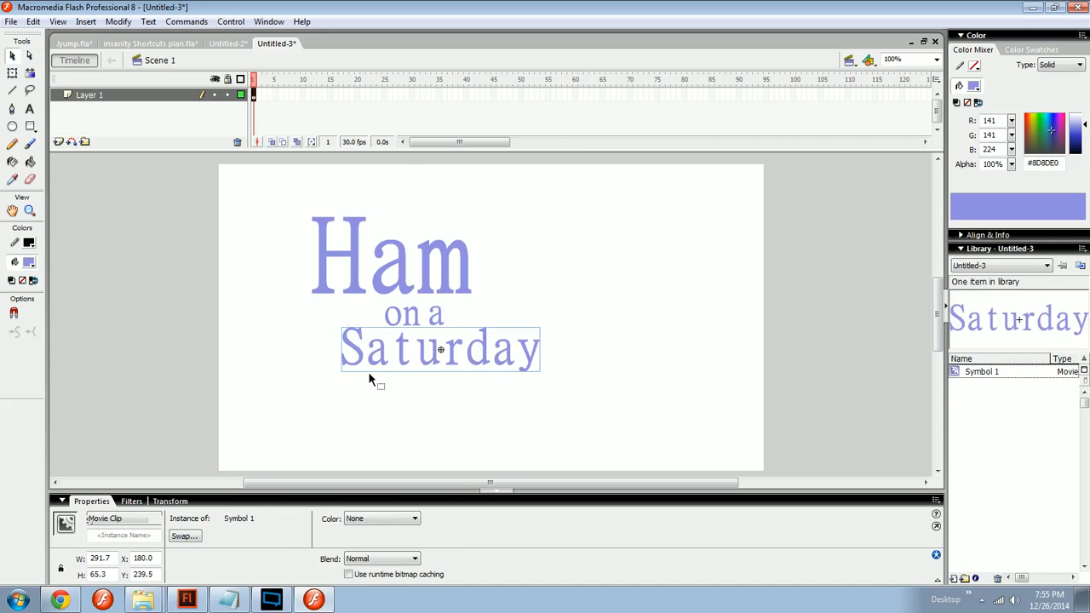
Step: Enlarge the Saturday symbol to about 323 × 72 px and position it just below "on a" at X 163, Y 237.5
{"action": "key", "text": "q"}
{"action": "left_click_drag", "start_coordinate": [342, 371], "coordinate": [320, 380]}
{"action": "left_click", "coordinate": [355, 407]}
{"action": "left_click_drag", "start_coordinate": [434, 371], "coordinate": [443, 400]}
{"action": "left_click", "coordinate": [442, 394]}
{"action": "left_click", "coordinate": [446, 360]}
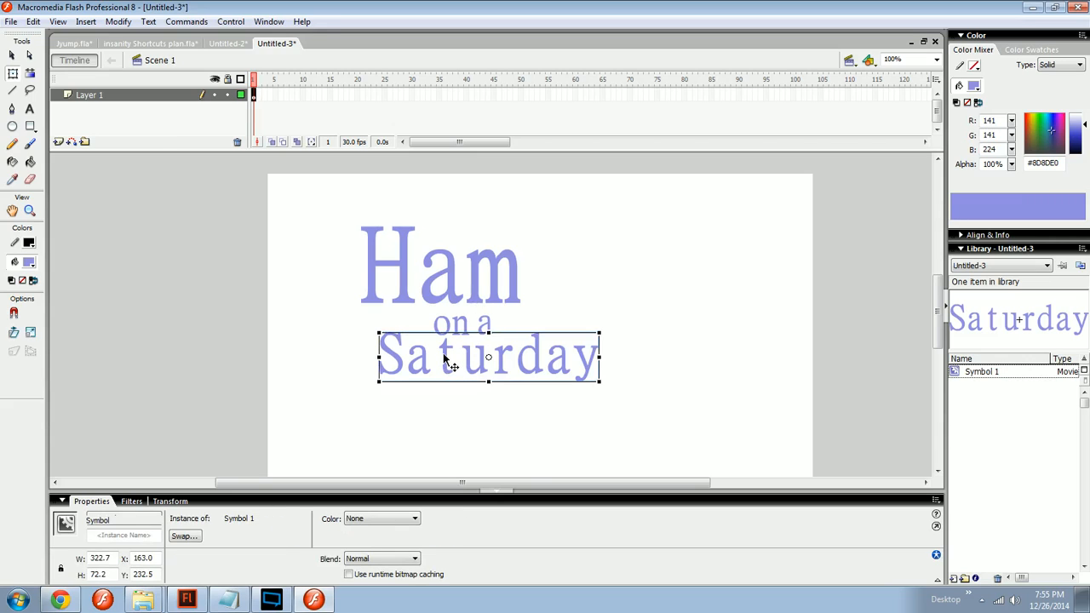
{"action": "left_click_drag", "start_coordinate": [443, 359], "coordinate": [445, 364]}
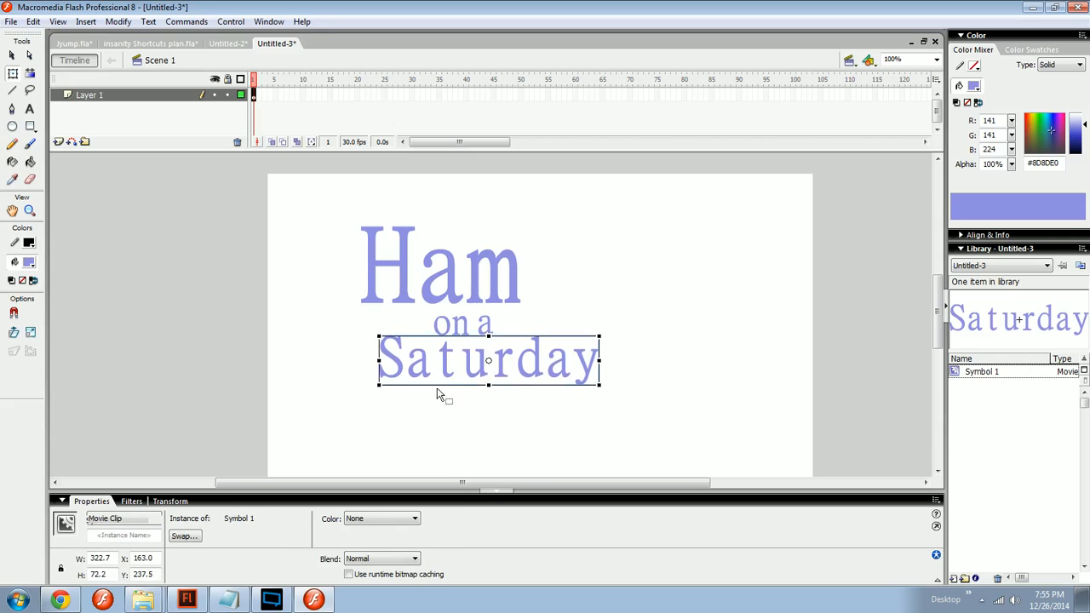
{"action": "left_click", "coordinate": [437, 395]}
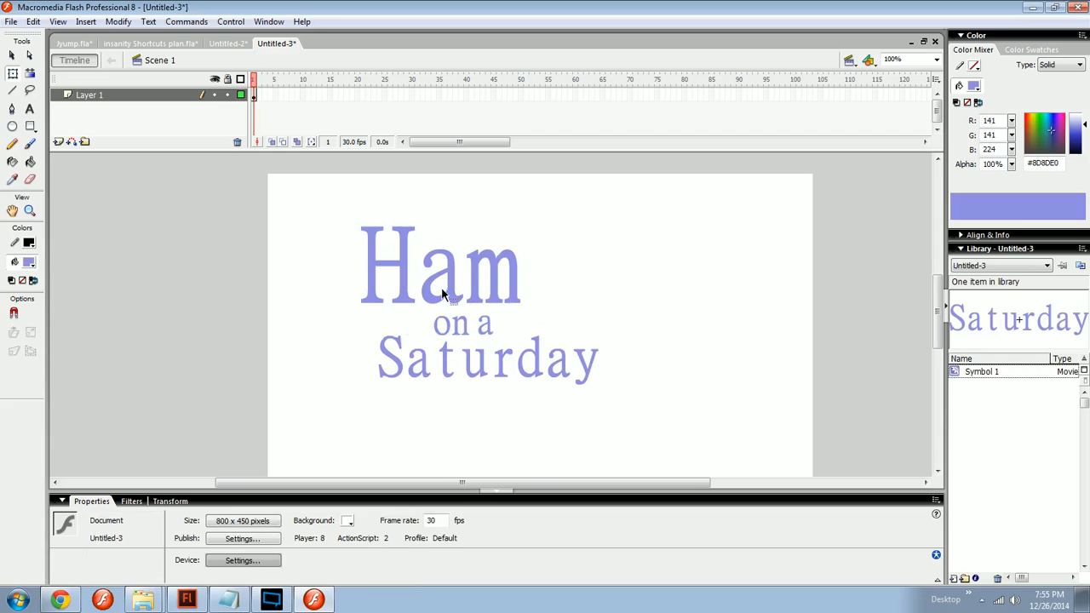
Step: Draw vertical black lines along the left edges of Ham, "on a" and Saturday to compare their alignment
{"action": "key", "text": "n"}
{"action": "left_click_drag", "start_coordinate": [363, 218], "coordinate": [363, 369]}
{"action": "left_click_drag", "start_coordinate": [431, 297], "coordinate": [431, 376]}
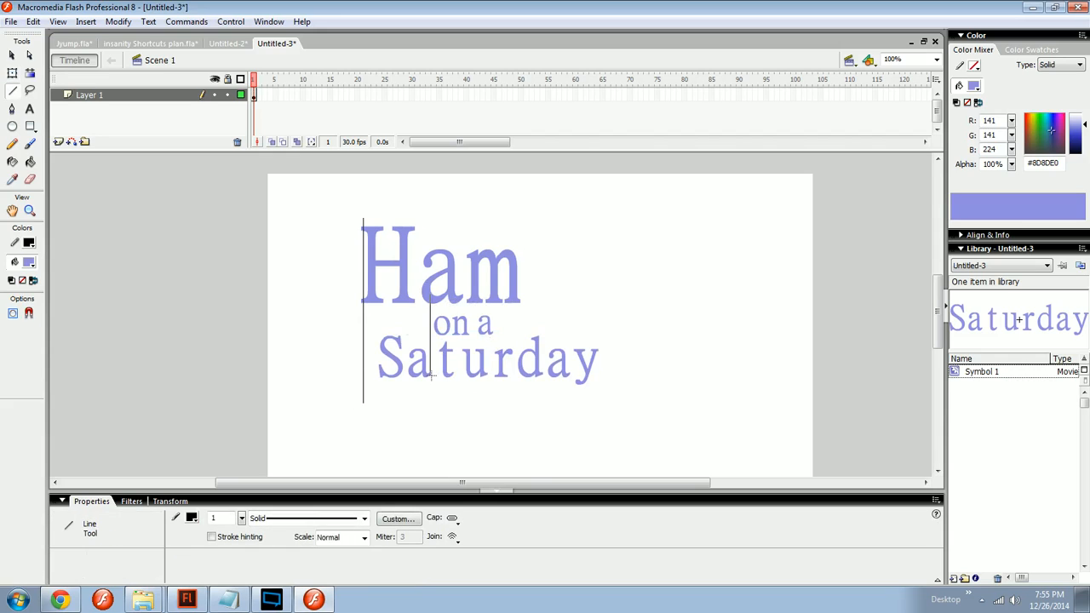
{"action": "left_click_drag", "start_coordinate": [379, 300], "coordinate": [380, 452]}
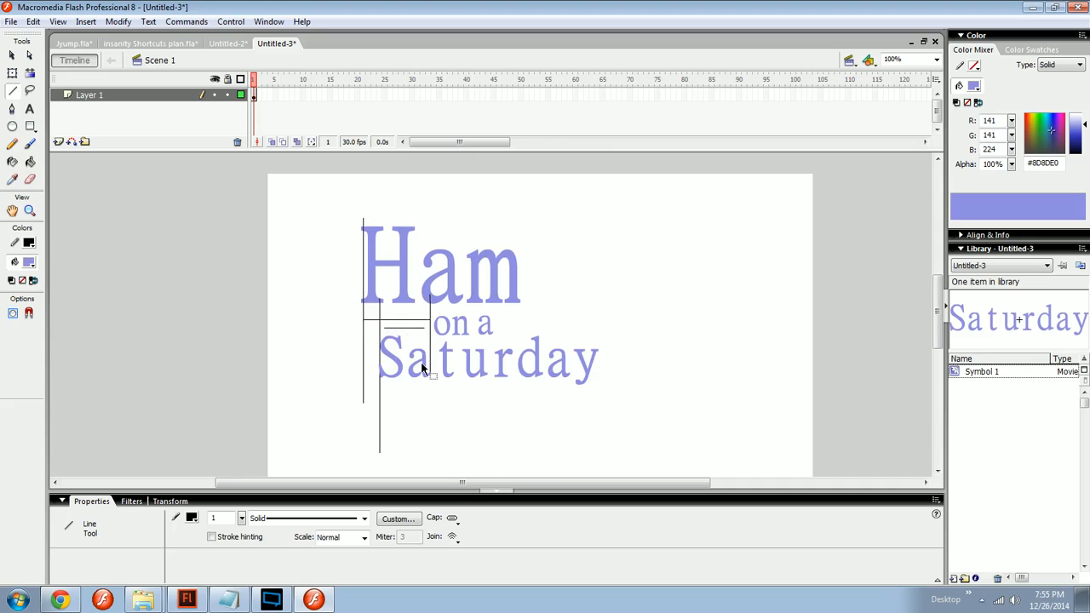
Step: Undo the black alignment lines and clear Ham, "on a" and Saturday from the stage
{"action": "key", "text": "ctrl+z"}
{"action": "key", "text": "ctrl+z"}
{"action": "key", "text": "ctrl+z"}
{"action": "key", "text": "ctrl+z"}
{"action": "key", "text": "ctrl+z"}
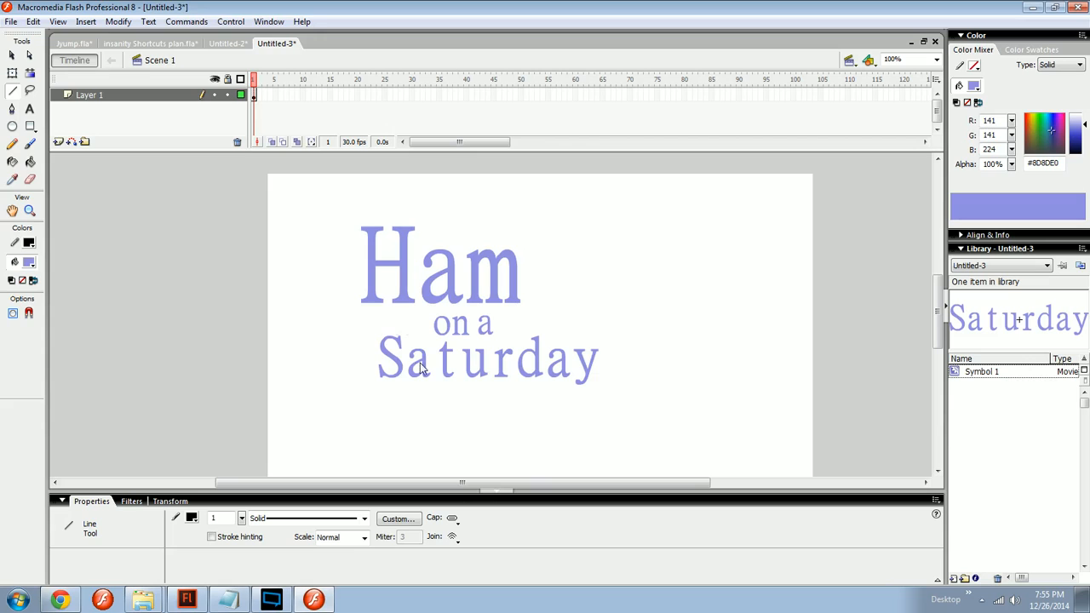
{"action": "key", "text": "ctrl+z"}
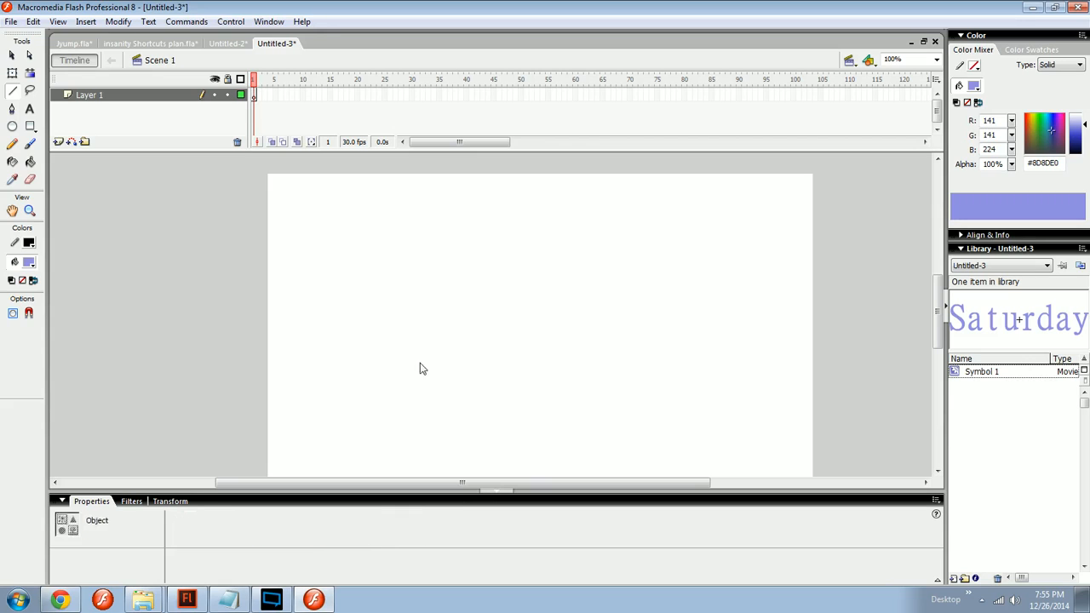
Step: Copy the Yup.wav sound from the Jyump.fla library into a new document and place it on the stage
{"action": "left_click", "coordinate": [73, 44]}
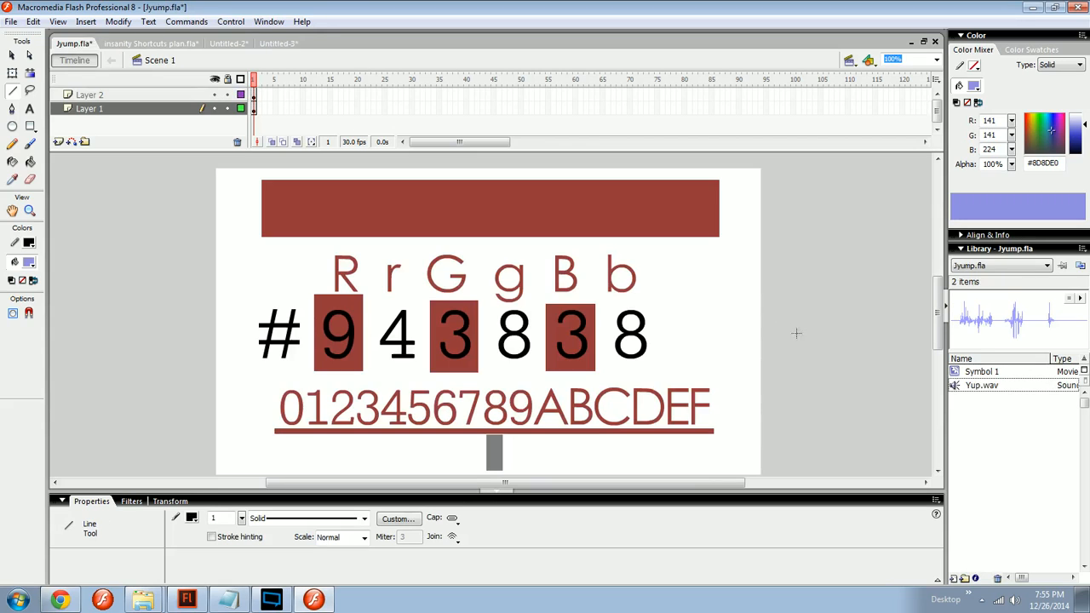
{"action": "left_click", "coordinate": [962, 387]}
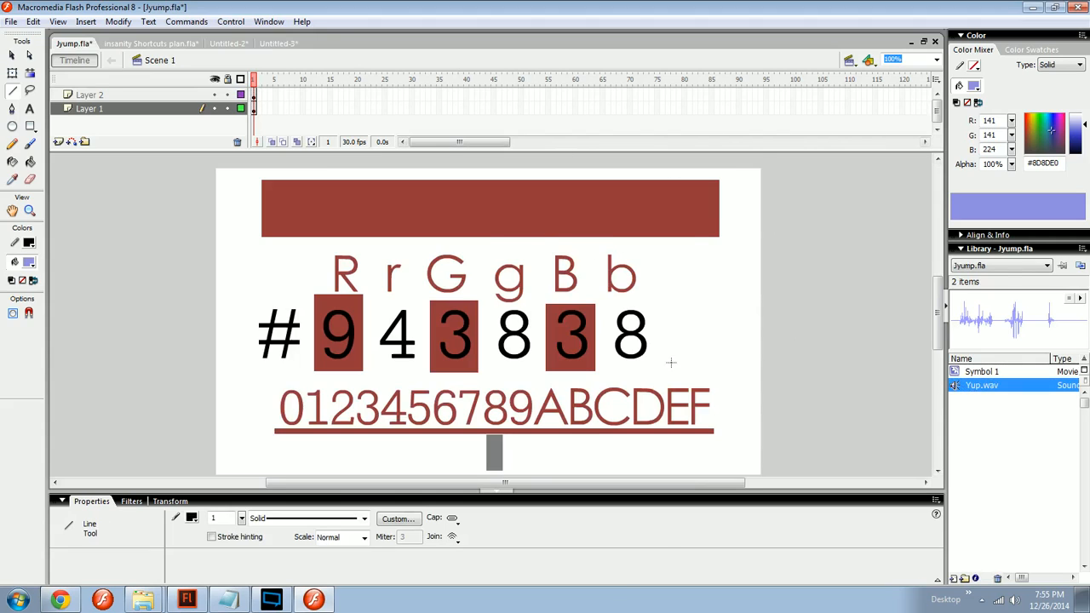
{"action": "key", "text": "ctrl+n"}
{"action": "key", "text": "ctrl+v"}
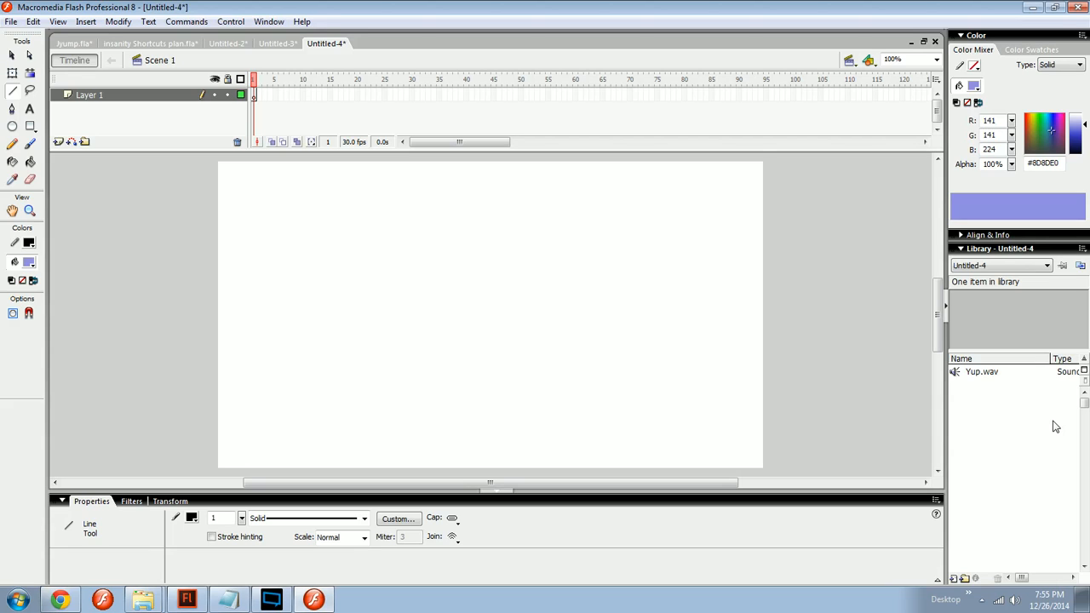
{"action": "left_click", "coordinate": [994, 377]}
{"action": "left_click_drag", "start_coordinate": [978, 344], "coordinate": [554, 333]}
{"action": "left_click_drag", "start_coordinate": [313, 95], "coordinate": [619, 97]}
{"action": "key", "text": "F6"}
{"action": "key", "text": "F5"}
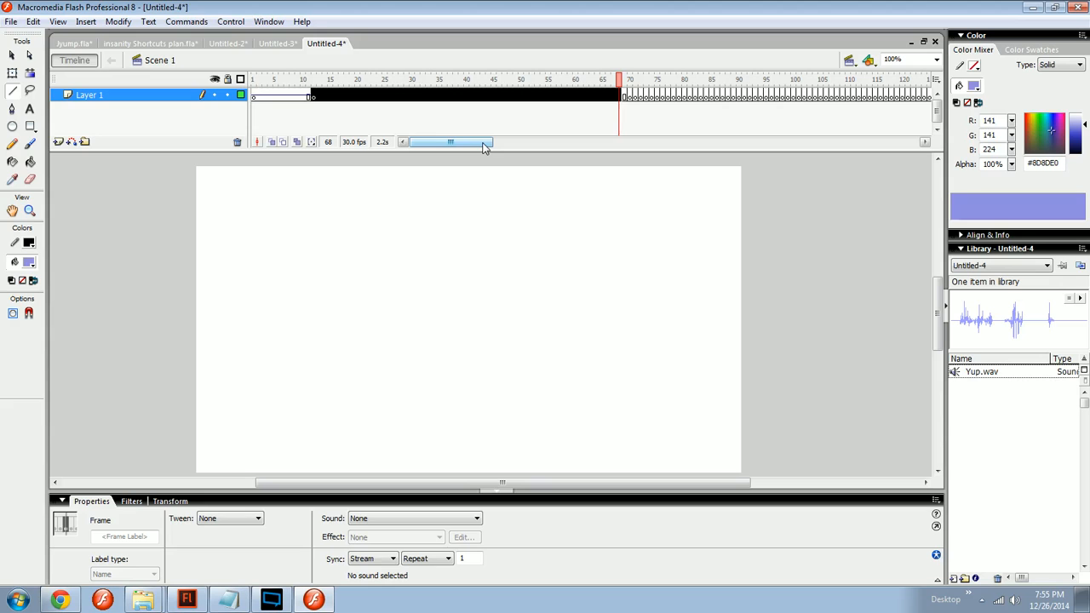
{"action": "key", "text": "ctrl+z"}
{"action": "key", "text": "ctrl+z"}
{"action": "key", "text": "ctrl+z"}
Step: Extend Layer 1 with enough frames to hold the Yup.wav sound and play the timeline
{"action": "key", "text": "F5"}
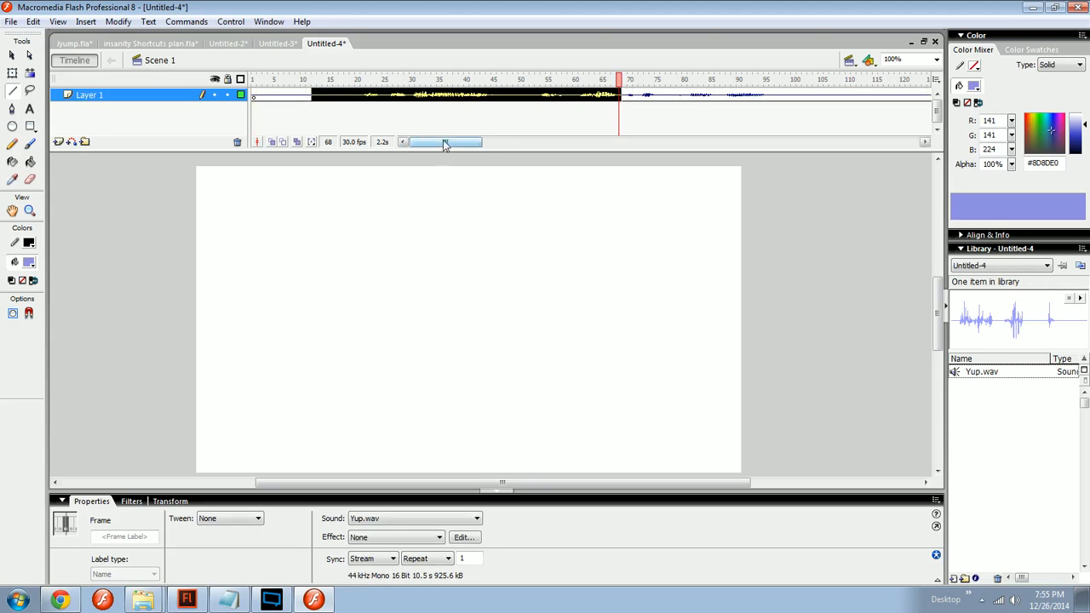
{"action": "left_click", "coordinate": [319, 86]}
{"action": "key", "text": "Return"}
Step: Check the screen recorder's window and replay the sound from near the start of the timeline
{"action": "left_click", "coordinate": [272, 600]}
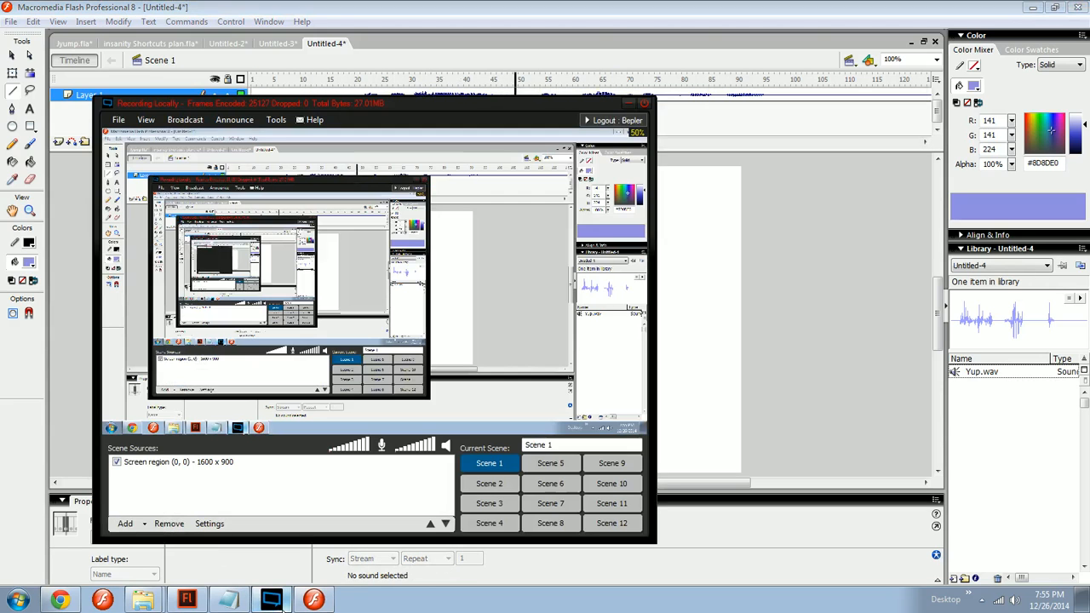
{"action": "left_click", "coordinate": [272, 599]}
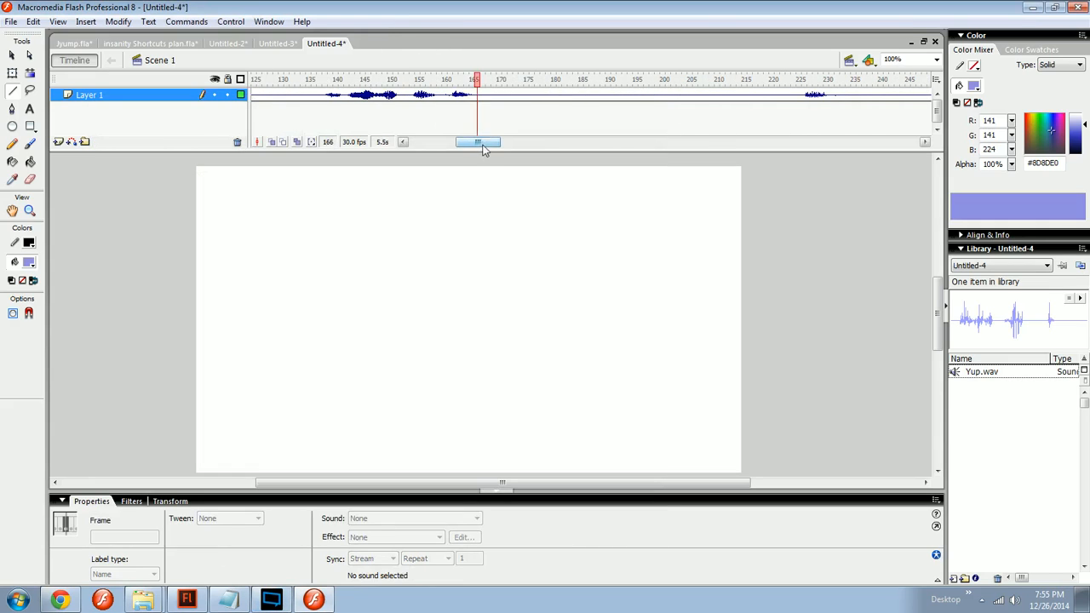
{"action": "left_click_drag", "start_coordinate": [480, 143], "coordinate": [430, 143]}
{"action": "left_click", "coordinate": [322, 78]}
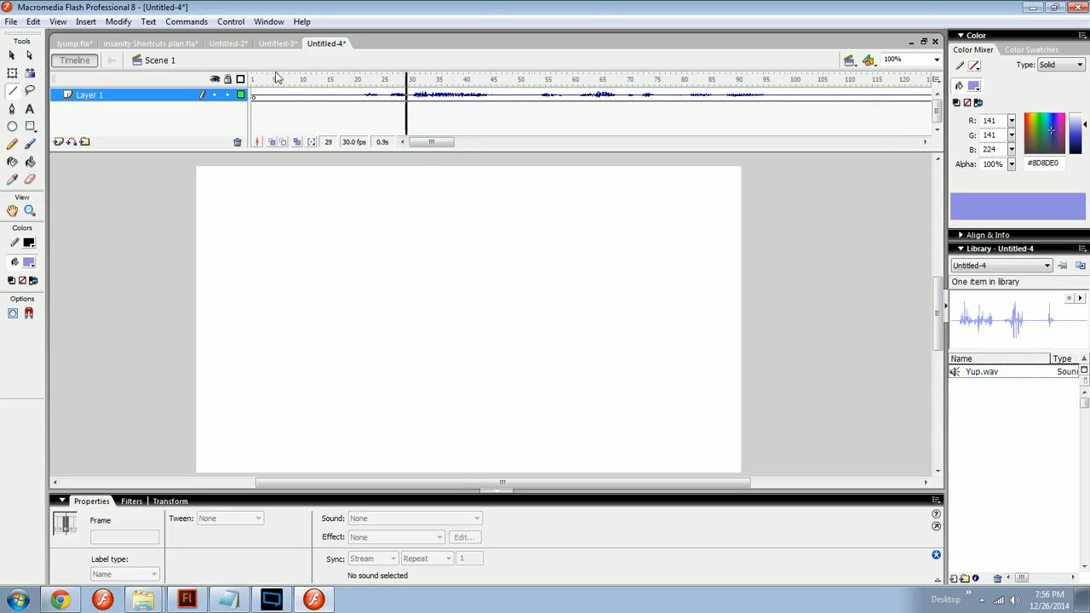
{"action": "key", "text": "Return"}
Step: Lock Layer 1, add a layer above it and write THESE in MingLiU_HKSCS at size 74
{"action": "left_click", "coordinate": [62, 142]}
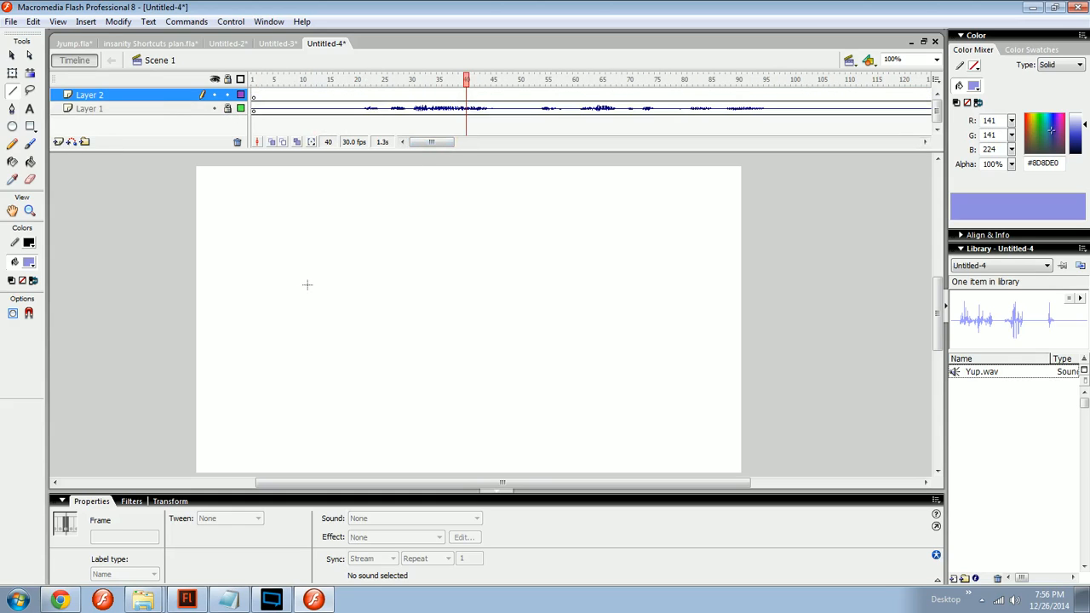
{"action": "key", "text": "t"}
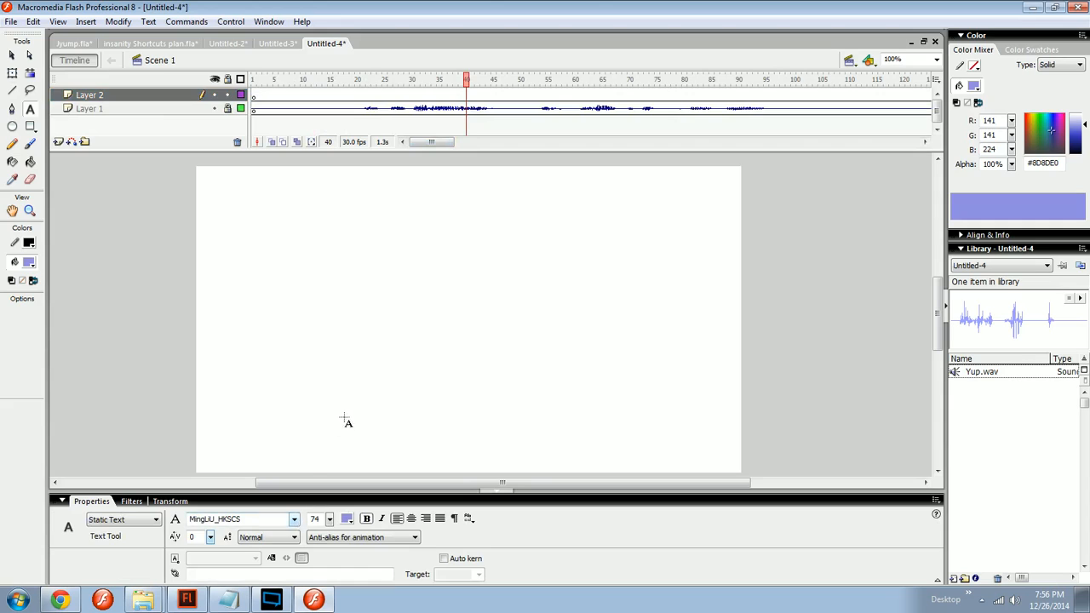
{"action": "left_click", "coordinate": [317, 354]}
{"action": "type", "text": "THESE"}
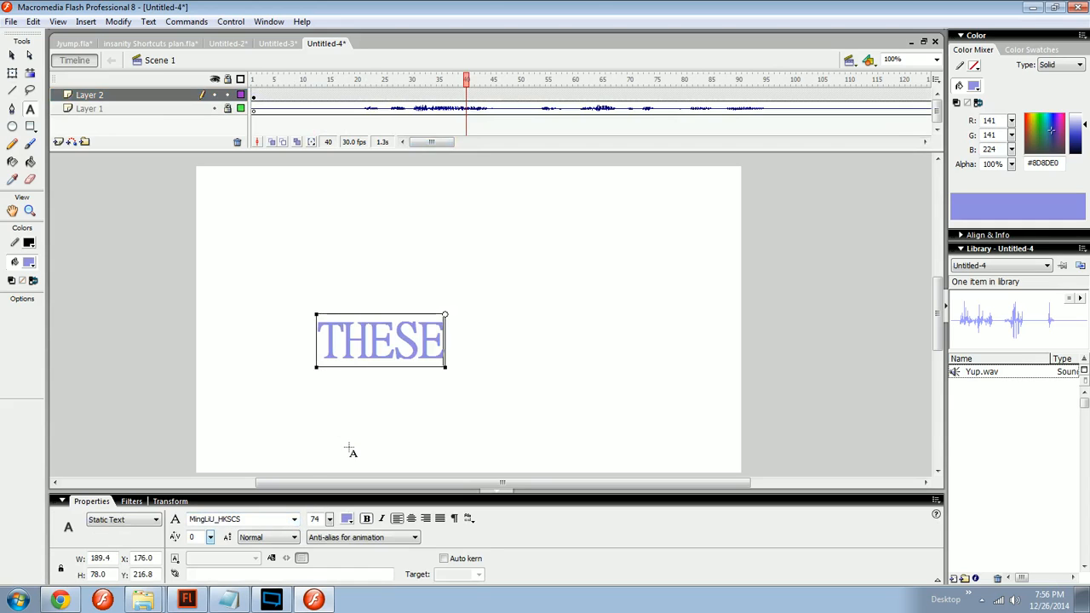
{"action": "key", "text": "Escape"}
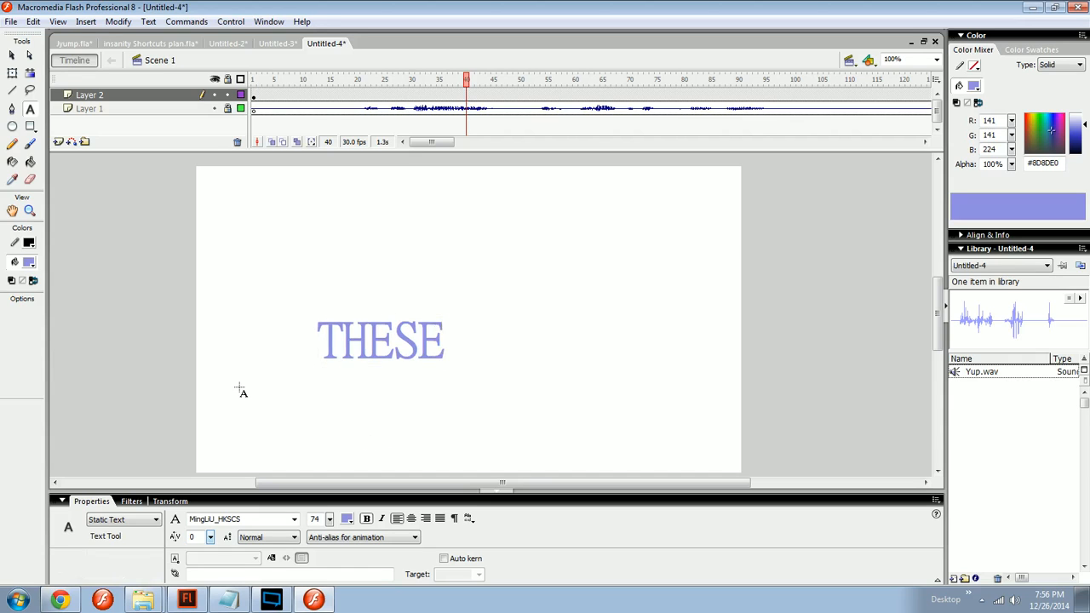
Step: Set up the Brush tool with the third-smallest brush size and the near-black fill colour #0D0D0D
{"action": "key", "text": "ctrl+minus"}
{"action": "key", "text": "ctrl+equal"}
{"action": "key", "text": "ctrl+equal"}
{"action": "key", "text": "ctrl+equal"}
{"action": "left_click_drag", "start_coordinate": [652, 375], "coordinate": [770, 292]}
{"action": "key", "text": "b"}
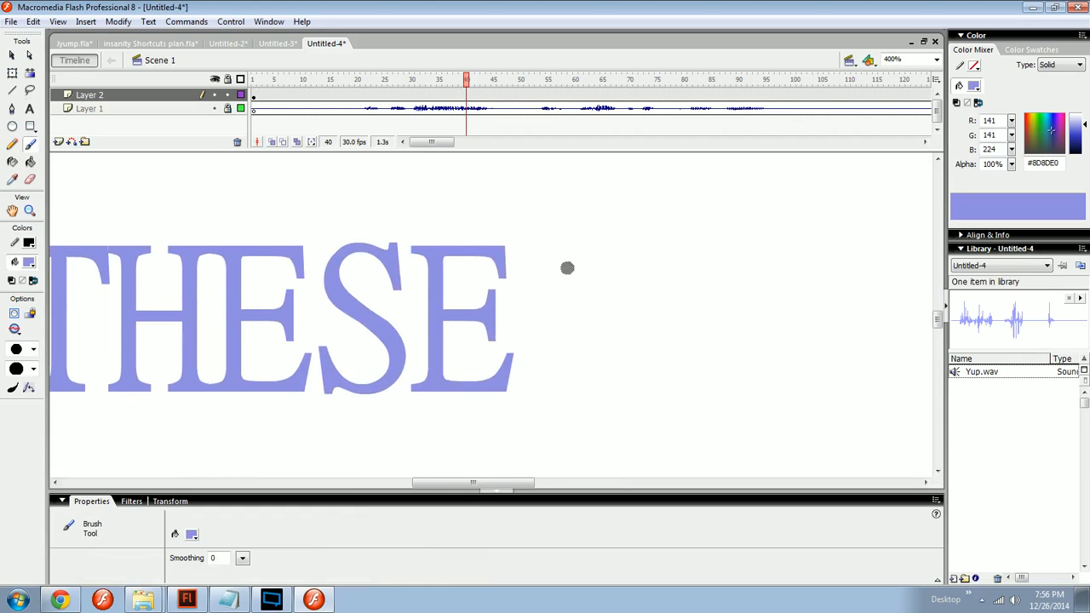
{"action": "left_click", "coordinate": [26, 350]}
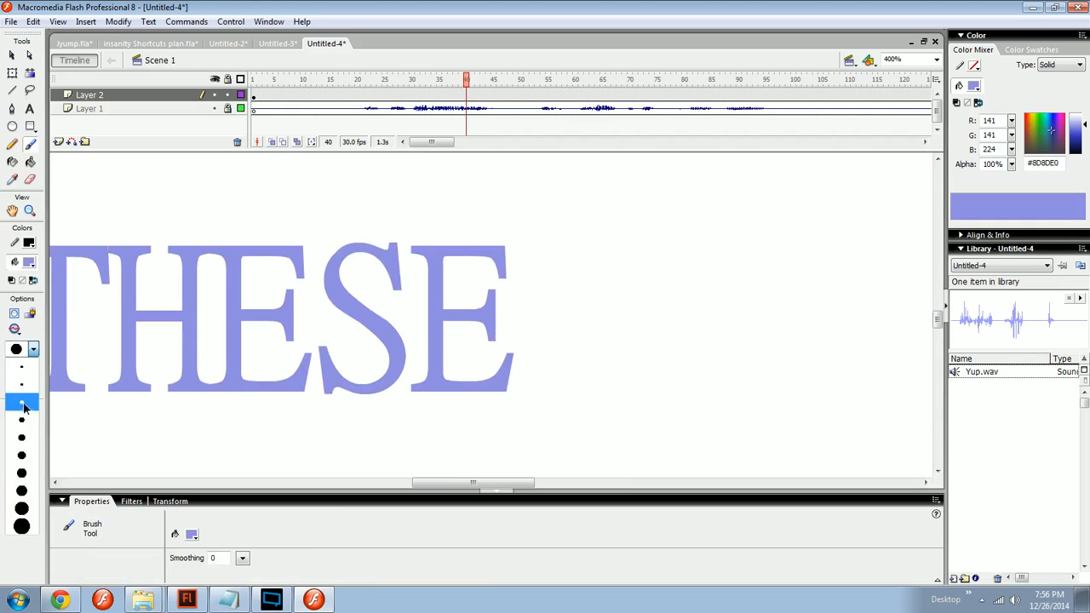
{"action": "left_click", "coordinate": [24, 407]}
{"action": "left_click", "coordinate": [29, 263]}
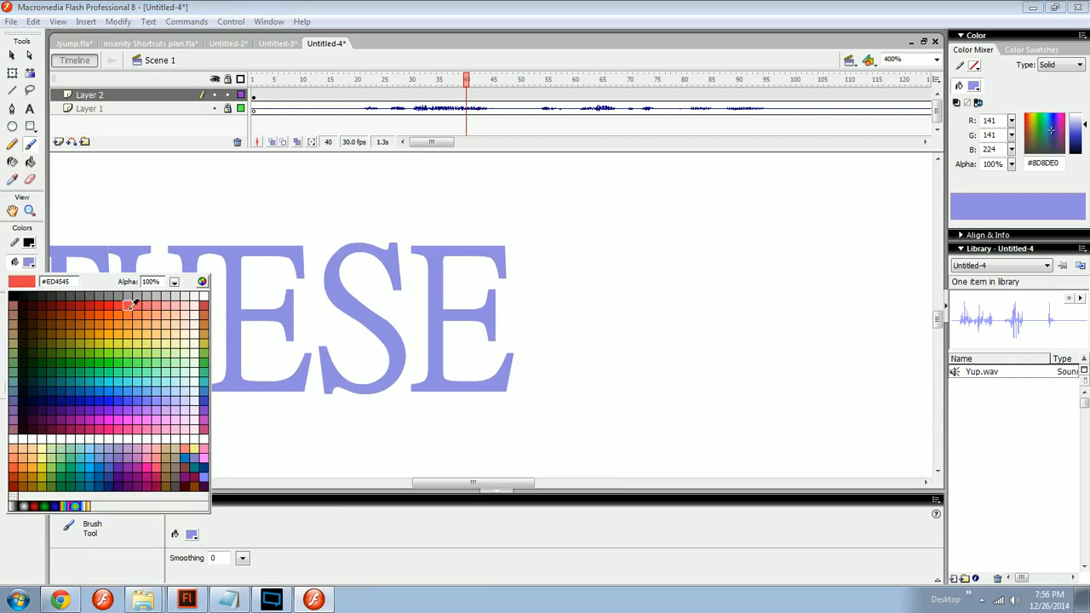
{"action": "left_click", "coordinate": [28, 302]}
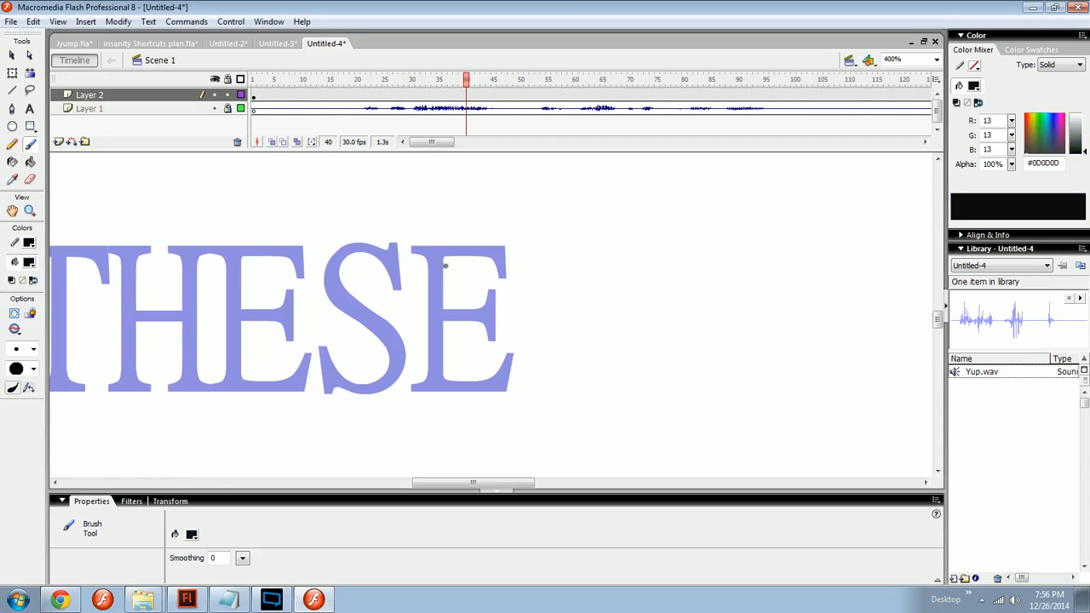
{"action": "left_click", "coordinate": [13, 388]}
Step: Draw a black arrow pointing at the upper-right serif of the last E in THESE, mark the serif, and undo these strokes
{"action": "left_click_drag", "start_coordinate": [520, 254], "coordinate": [710, 205]}
{"action": "mouse_move", "coordinate": [521, 252]}
{"action": "left_mouse_down"}
{"action": "mouse_move", "coordinate": [540, 261]}
{"action": "mouse_move", "coordinate": [613, 229]}
{"action": "left_mouse_up"}
{"action": "key", "text": "ctrl+z"}
{"action": "key", "text": "ctrl+z"}
{"action": "key", "text": "ctrl+z"}
{"action": "mouse_move", "coordinate": [509, 260]}
{"action": "left_mouse_down"}
{"action": "mouse_move", "coordinate": [542, 269]}
{"action": "mouse_move", "coordinate": [525, 277]}
{"action": "left_mouse_up"}
{"action": "key", "text": "ctrl+z"}
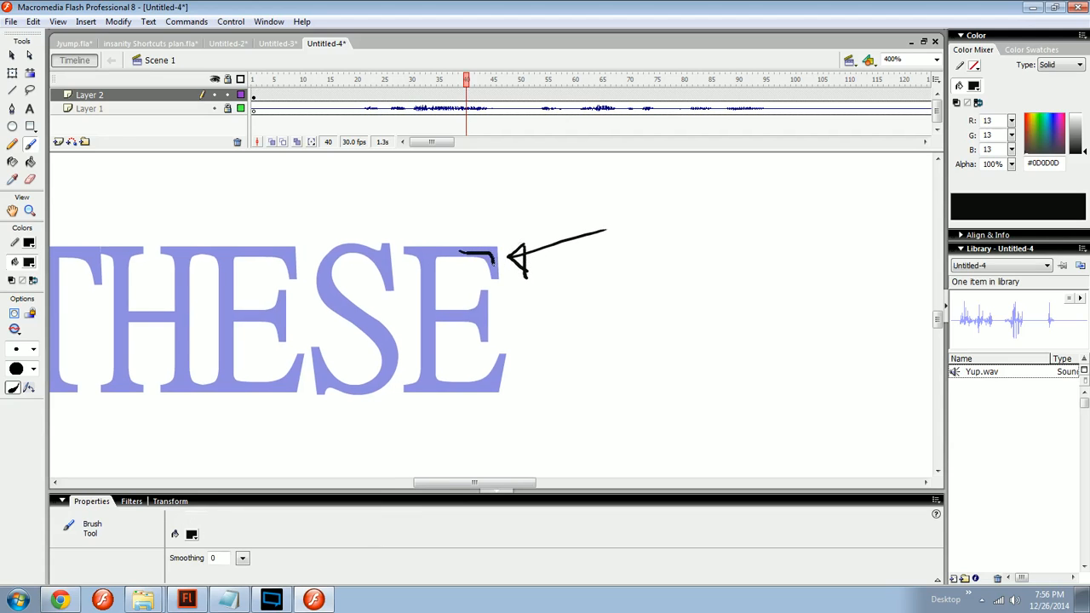
{"action": "key", "text": "ctrl+z"}
{"action": "key", "text": "ctrl+z"}
{"action": "key", "text": "ctrl+z"}
{"action": "key", "text": "ctrl+z"}
{"action": "key", "text": "ctrl+z"}
Step: Draw a short vertical brush stroke through the upper-left part of the last E and undo it
{"action": "mouse_move", "coordinate": [516, 267]}
{"action": "left_mouse_down"}
{"action": "mouse_move", "coordinate": [665, 269]}
{"action": "mouse_move", "coordinate": [477, 233]}
{"action": "left_mouse_up"}
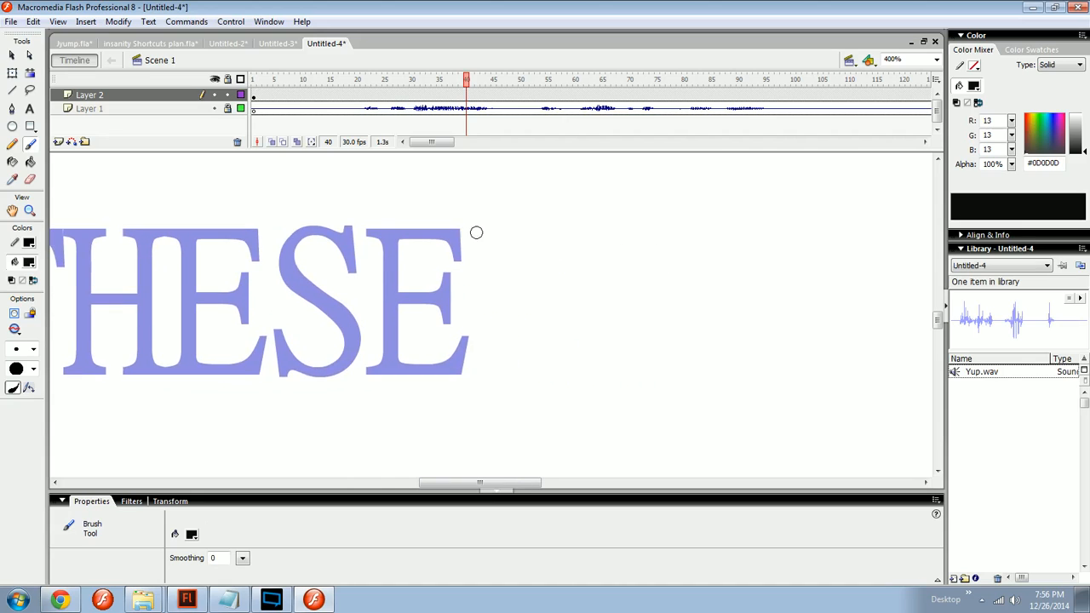
{"action": "left_click_drag", "start_coordinate": [379, 214], "coordinate": [379, 280]}
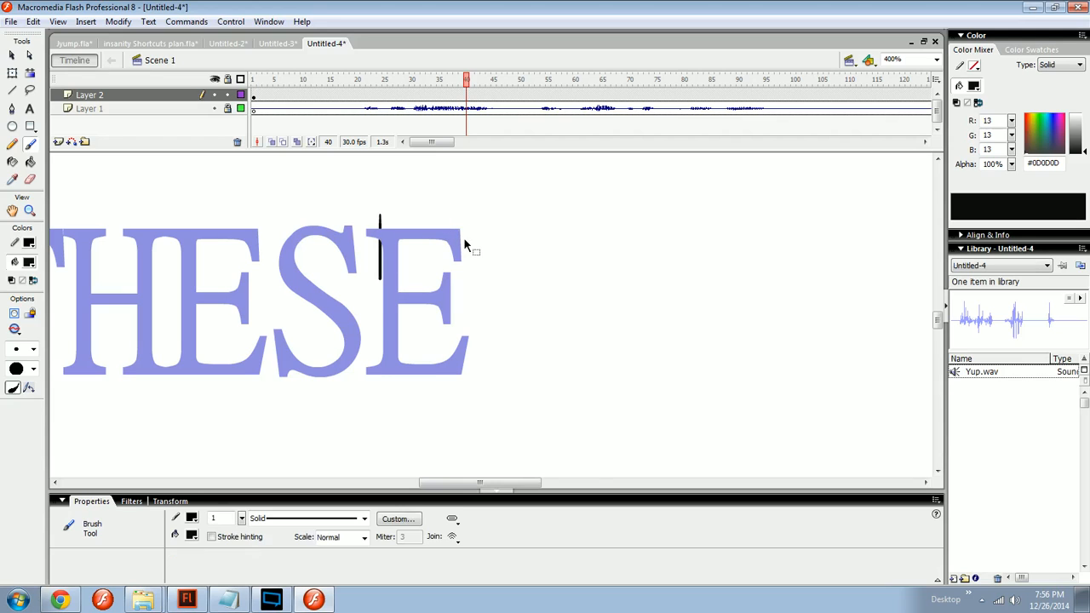
{"action": "key", "text": "ctrl+z"}
Step: Add a text block reading "Arial" in the Arial font to the right of THESE
{"action": "key", "text": "ctrl+minus"}
{"action": "left_click_drag", "start_coordinate": [526, 318], "coordinate": [454, 323]}
{"action": "key", "text": "t"}
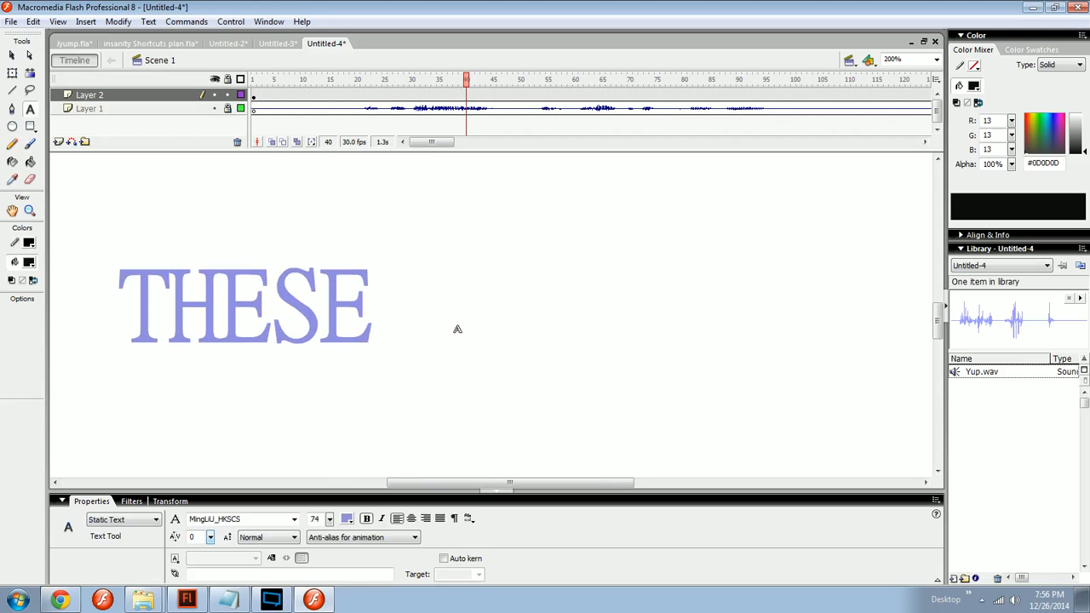
{"action": "left_click", "coordinate": [455, 327]}
{"action": "left_click", "coordinate": [294, 518]}
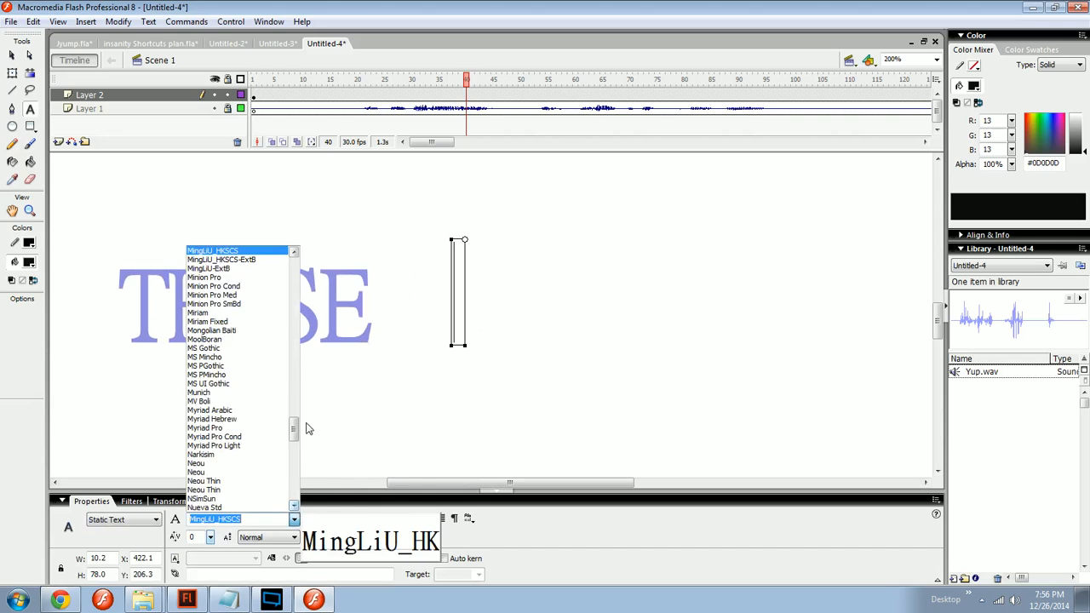
{"action": "left_click_drag", "start_coordinate": [295, 428], "coordinate": [298, 260]}
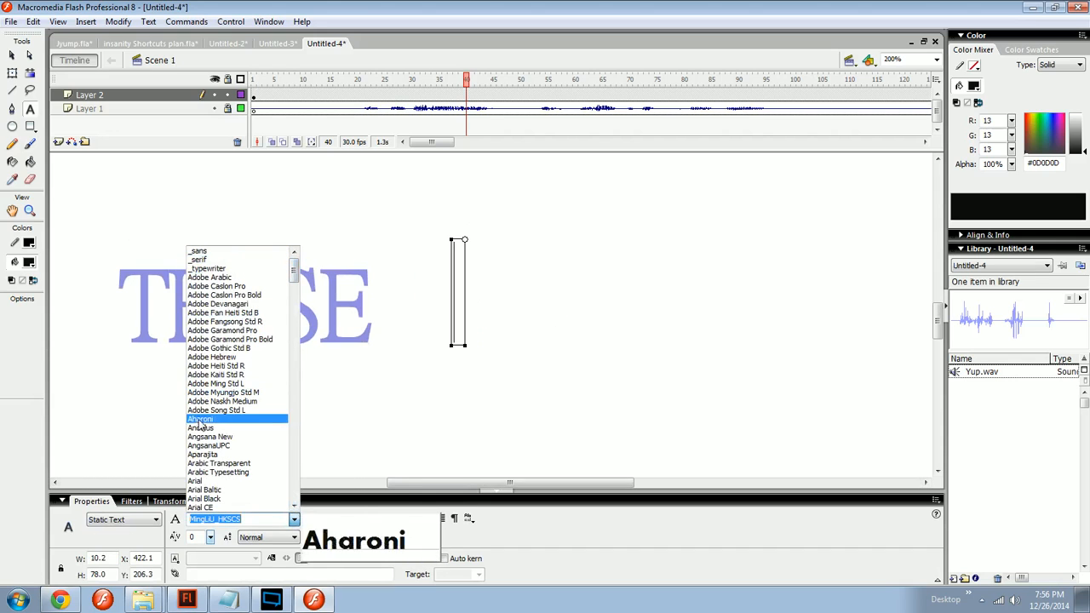
{"action": "left_click", "coordinate": [198, 481]}
{"action": "type", "text": "Arial"}
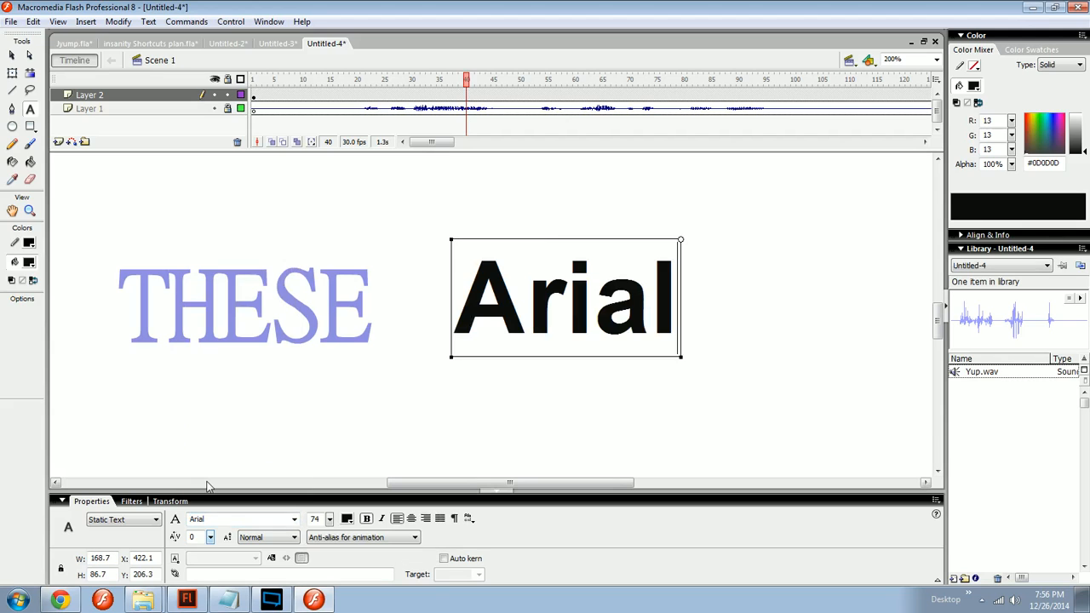
Step: Remove the bold style from the word Arial and move it closer to THESE, at X 398.6, Y 214.9
{"action": "key", "text": "ctrl+a"}
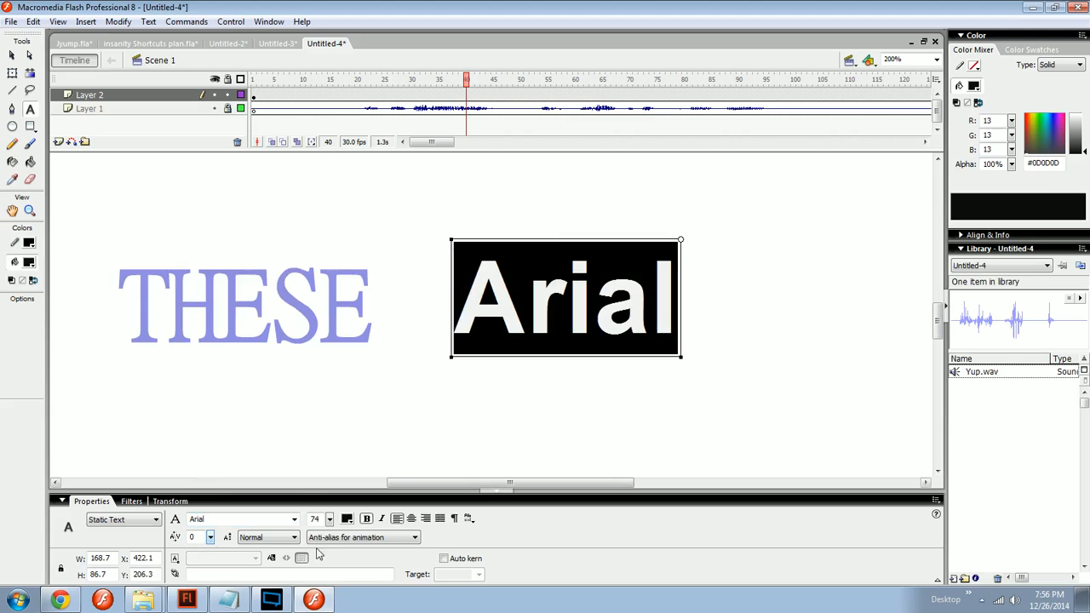
{"action": "left_click", "coordinate": [367, 518]}
{"action": "key", "text": "Escape"}
{"action": "left_click", "coordinate": [12, 53]}
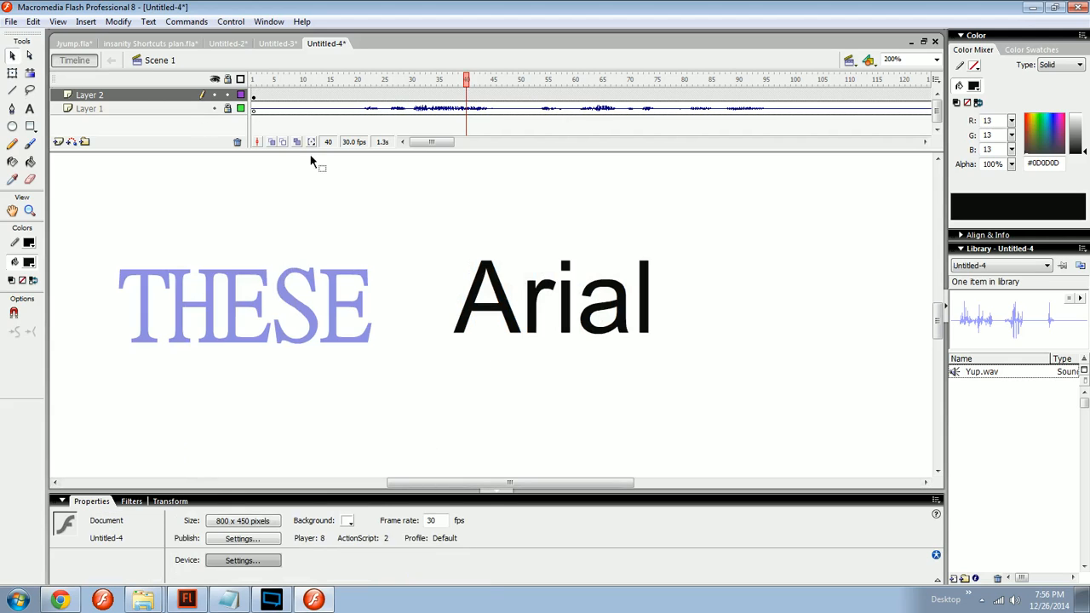
{"action": "left_click_drag", "start_coordinate": [507, 290], "coordinate": [474, 304]}
Step: Start a second line below the word Arial and try to set its font to Trebuchet MS
{"action": "key", "text": "t"}
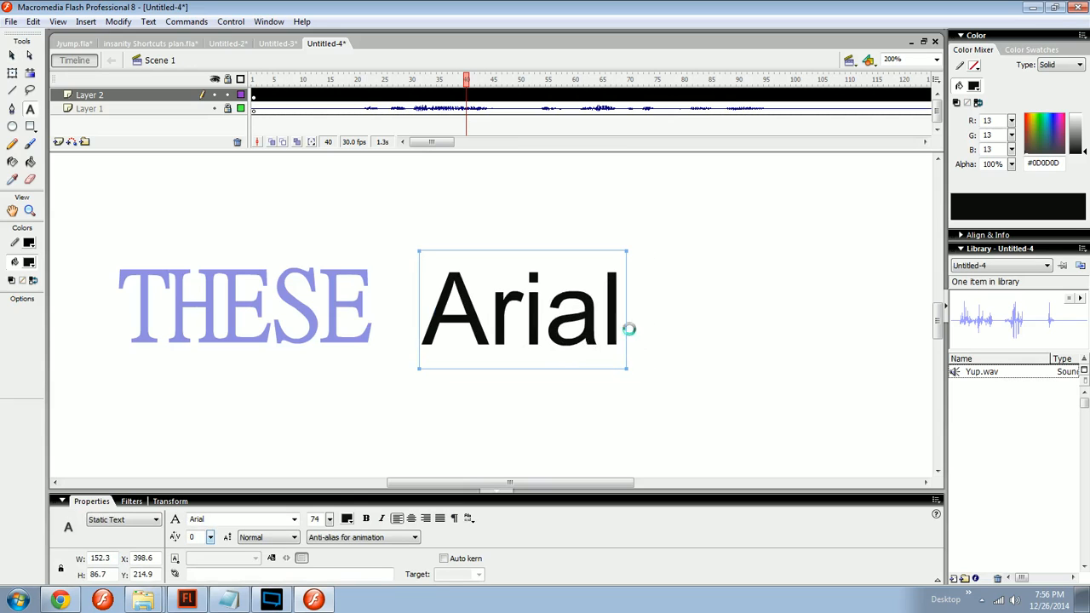
{"action": "left_click", "coordinate": [621, 327]}
{"action": "key", "text": "Return"}
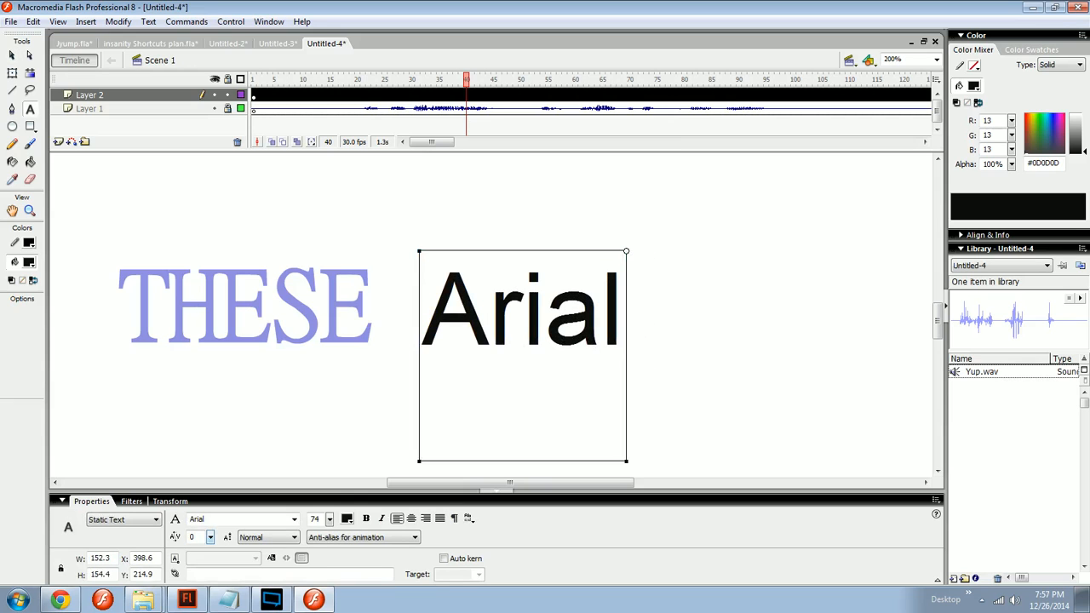
{"action": "left_click", "coordinate": [294, 518]}
{"action": "left_click_drag", "start_coordinate": [294, 313], "coordinate": [290, 492]}
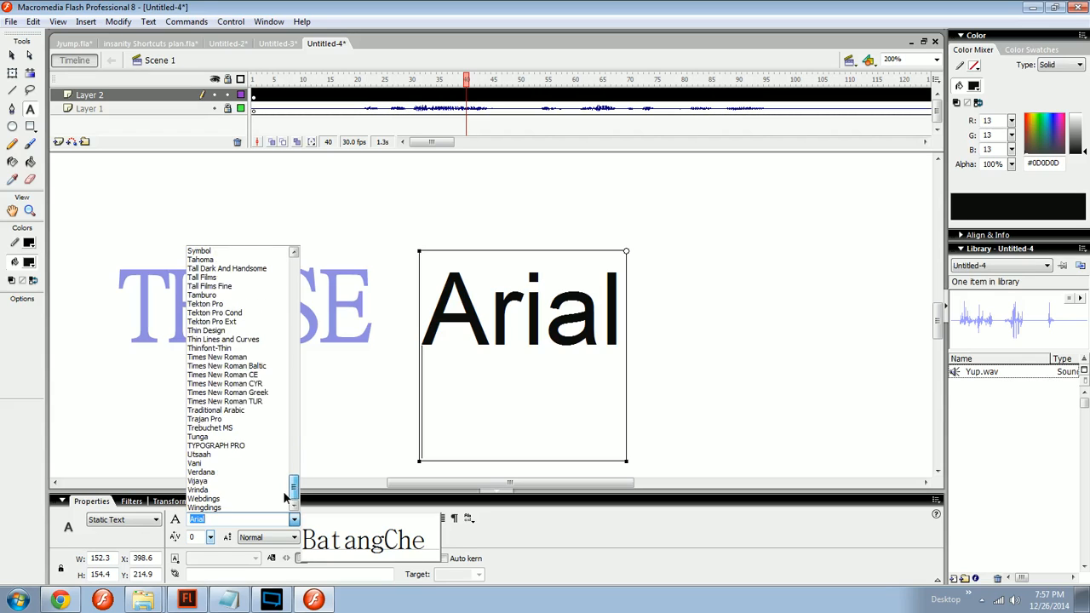
{"action": "left_click", "coordinate": [217, 426]}
{"action": "key", "text": "Return"}
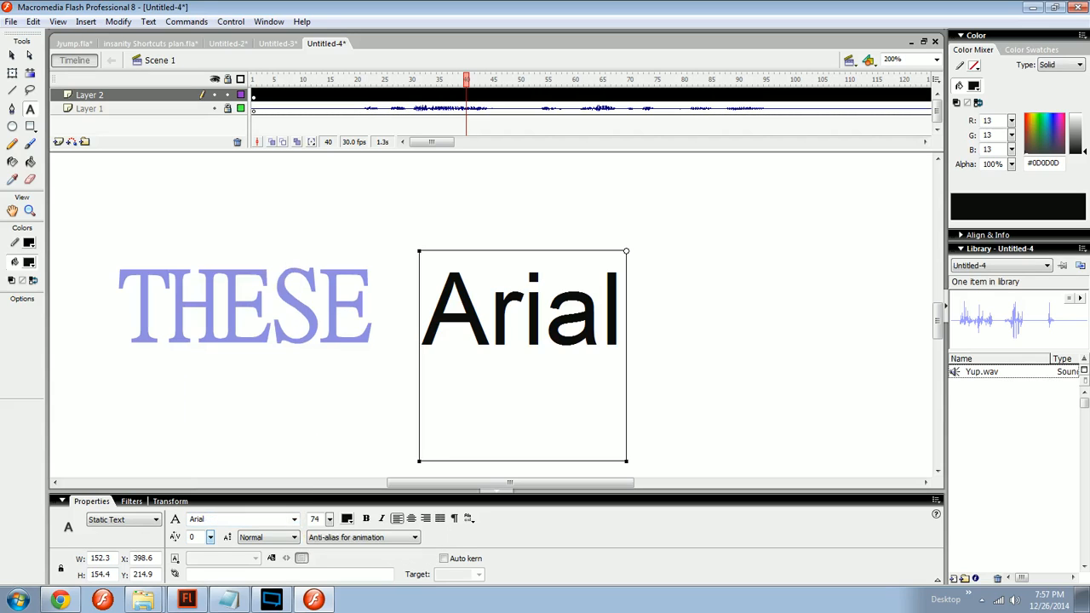
Step: Write "Trebuchet" on the line below Arial
{"action": "type", "text": "Trebush"}
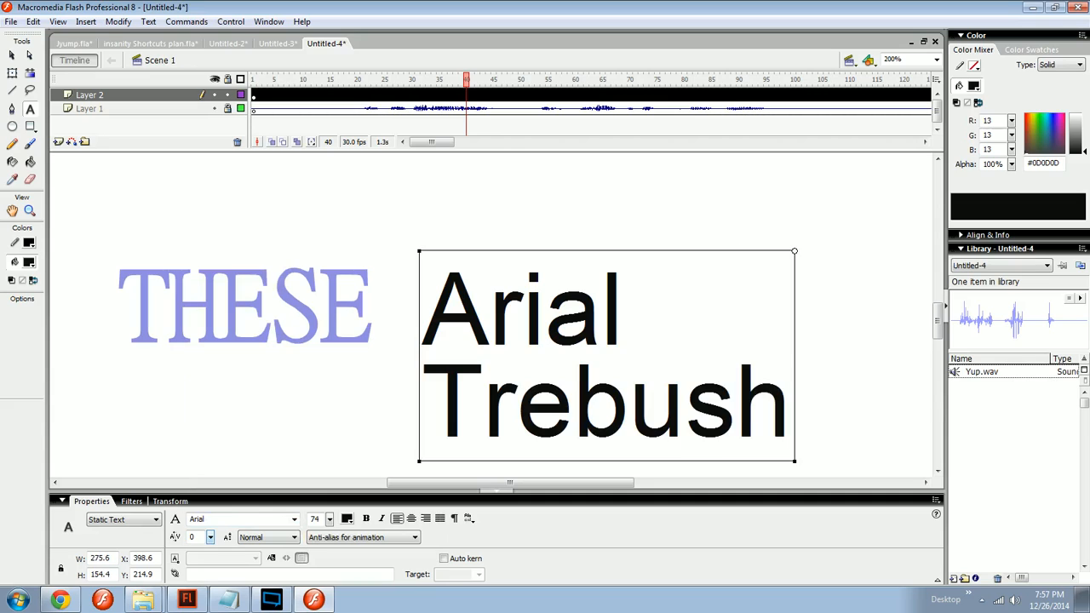
{"action": "key", "text": "BackSpace"}
{"action": "key", "text": "BackSpace"}
{"action": "type", "text": "chet"}
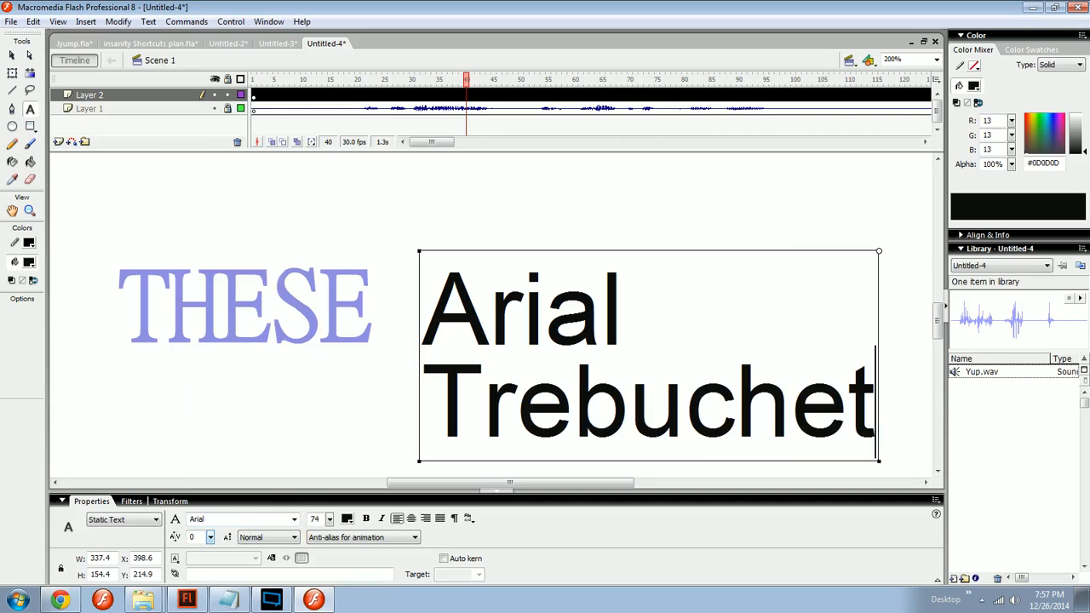
{"action": "left_click", "coordinate": [755, 169]}
{"action": "key", "text": "ctrl+a"}
{"action": "key", "text": "Delete"}
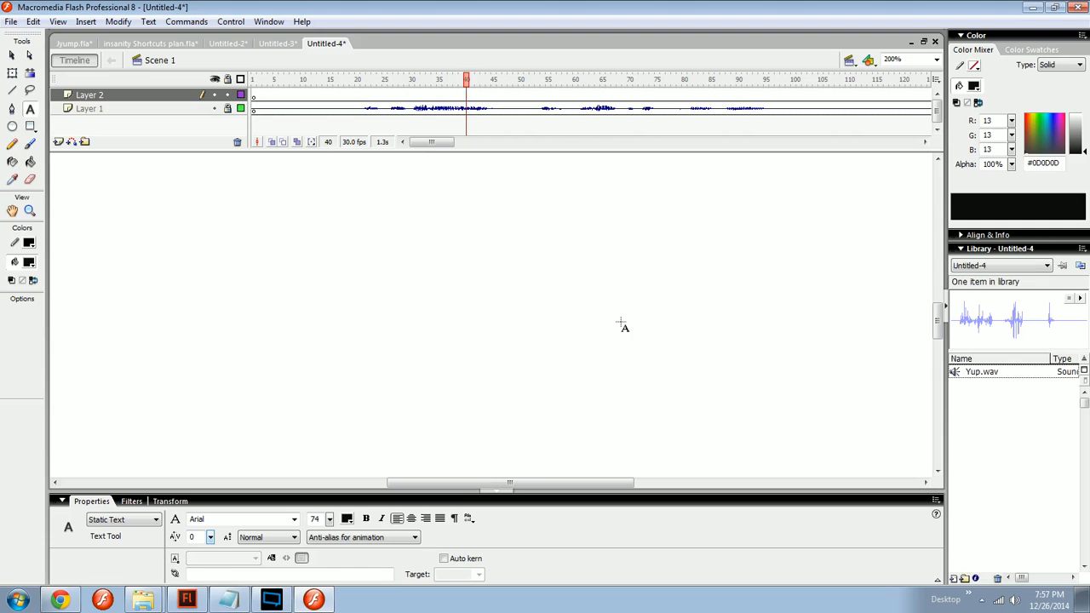
{"action": "key", "text": "ctrl+z"}
Step: Add a text block reading "LETTER" in Letter Gothic Std above the Arial and Trebuchet lines
{"action": "key", "text": "ctrl+minus"}
{"action": "key", "text": "ctrl+minus"}
{"action": "left_click", "coordinate": [464, 268]}
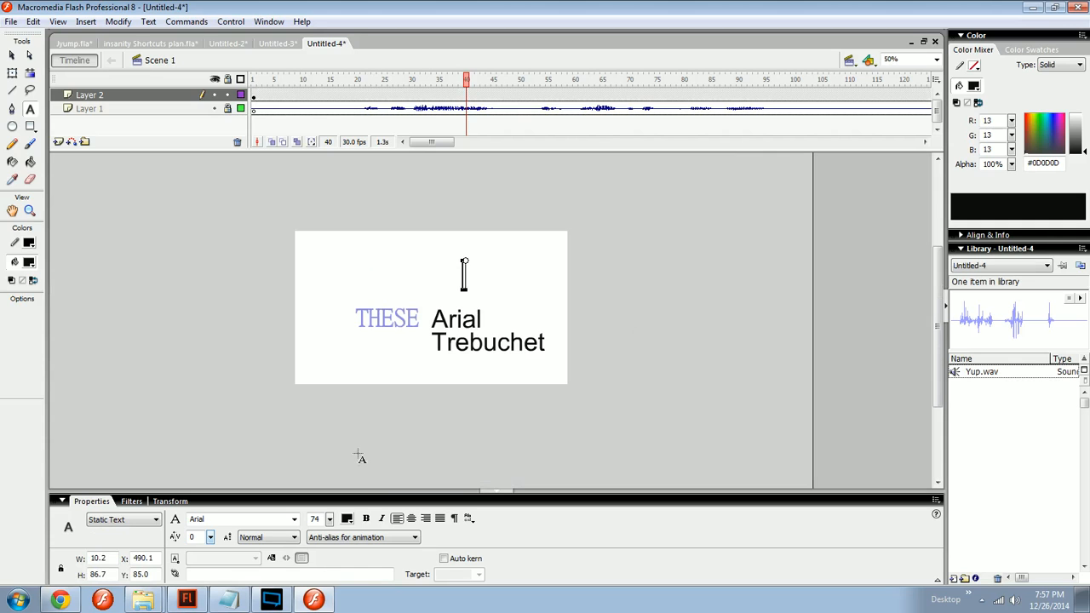
{"action": "key", "text": "ctrl+equal"}
{"action": "left_click", "coordinate": [294, 520]}
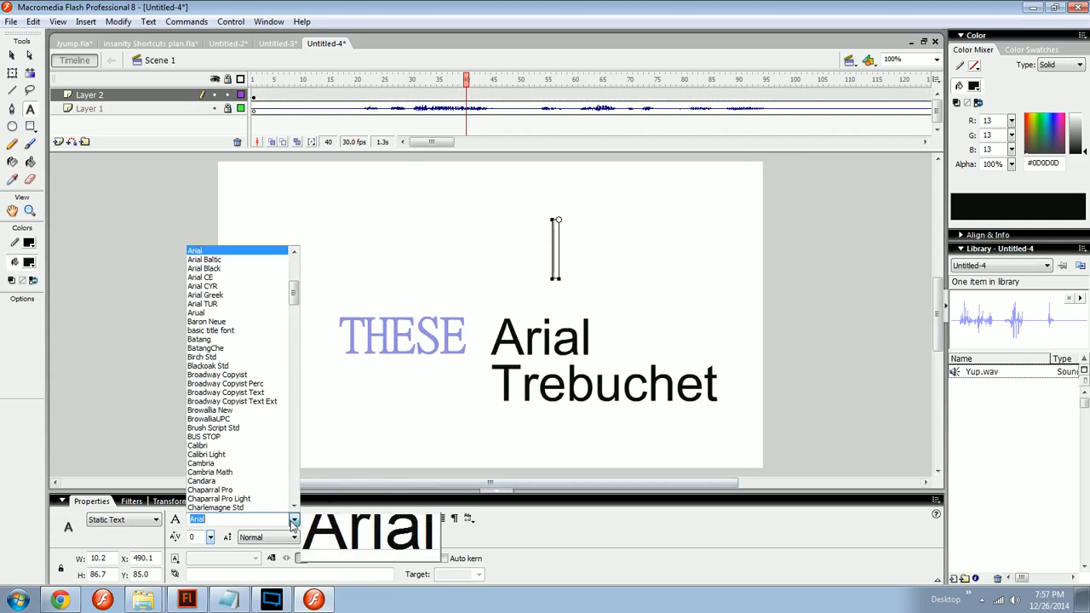
{"action": "left_click_drag", "start_coordinate": [293, 294], "coordinate": [296, 399]}
{"action": "left_click", "coordinate": [242, 428]}
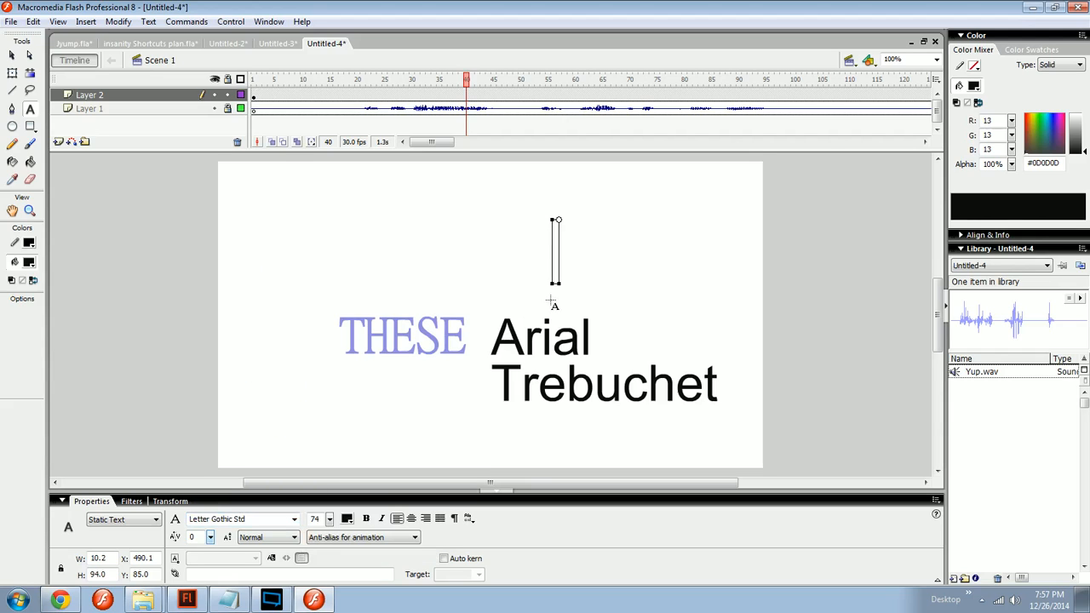
{"action": "type", "text": "LETTER"}
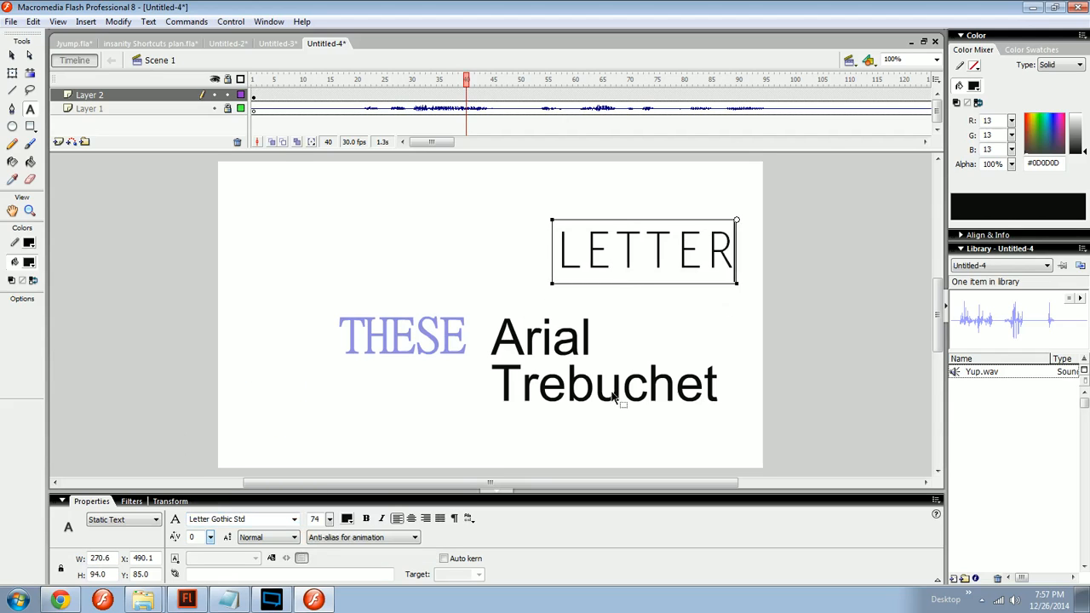
Step: Make the word LETTER bold
{"action": "key", "text": "ctrl+a"}
{"action": "left_click", "coordinate": [367, 520]}
{"action": "key", "text": "Escape"}
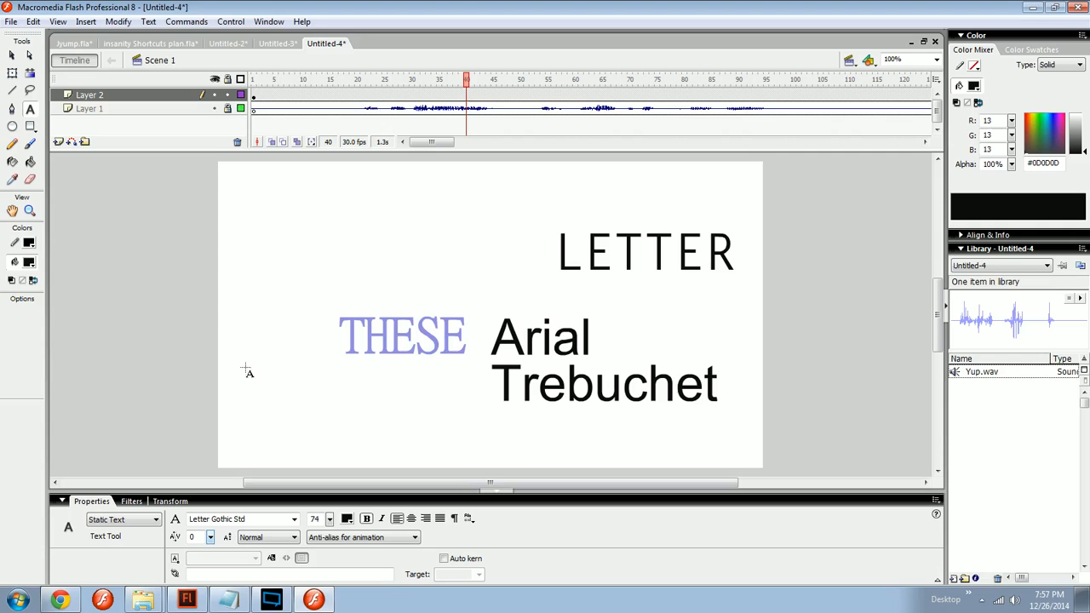
Step: Delete the THESE text and the Arial and Trebuchet text block from the stage
{"action": "left_click", "coordinate": [12, 54]}
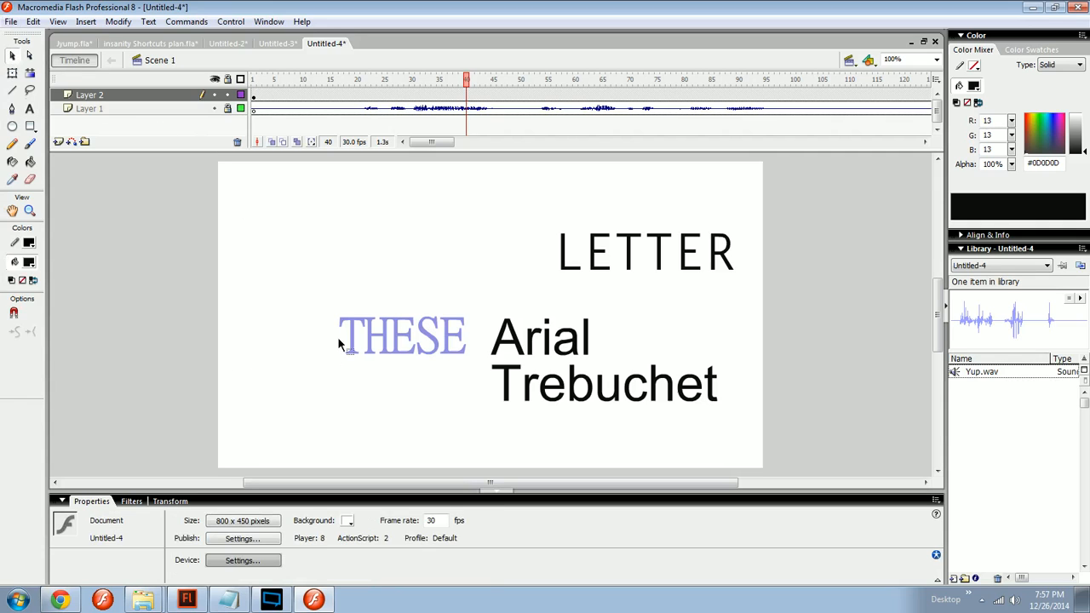
{"action": "left_click_drag", "start_coordinate": [269, 429], "coordinate": [873, 302]}
{"action": "key", "text": "Delete"}
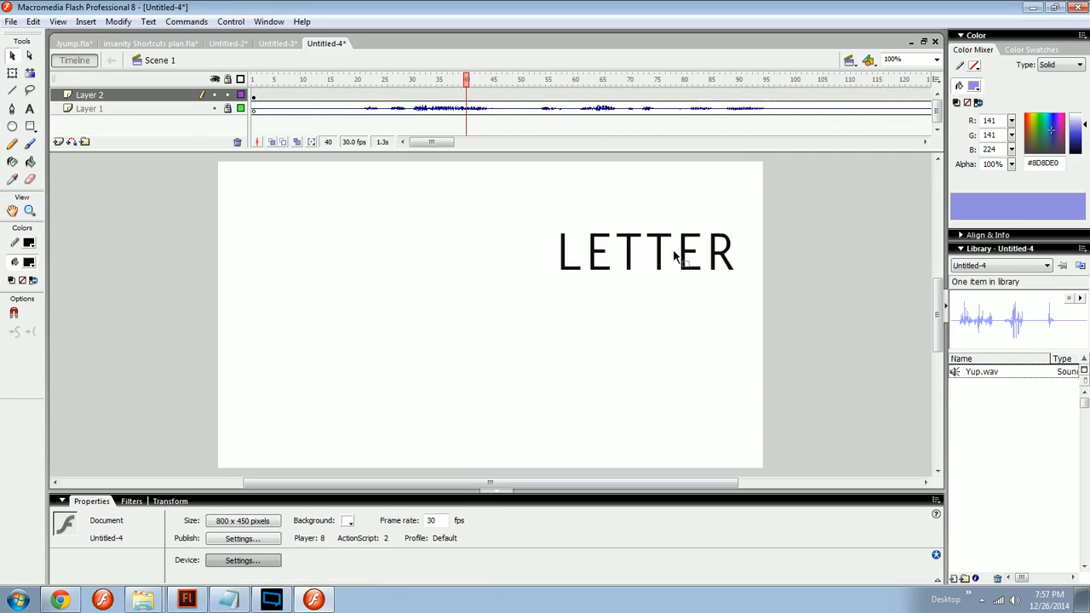
Step: Move the LETTER text to X 197.1, Y 131.1 and remove its bold style
{"action": "left_click_drag", "start_coordinate": [663, 264], "coordinate": [464, 294]}
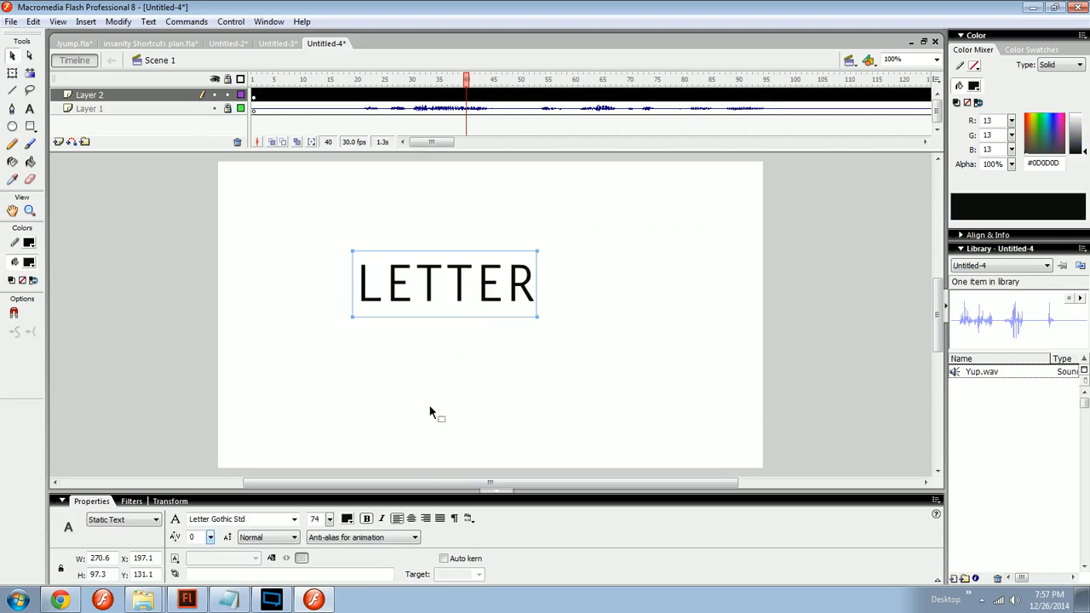
{"action": "left_click", "coordinate": [368, 520]}
{"action": "left_click", "coordinate": [551, 348]}
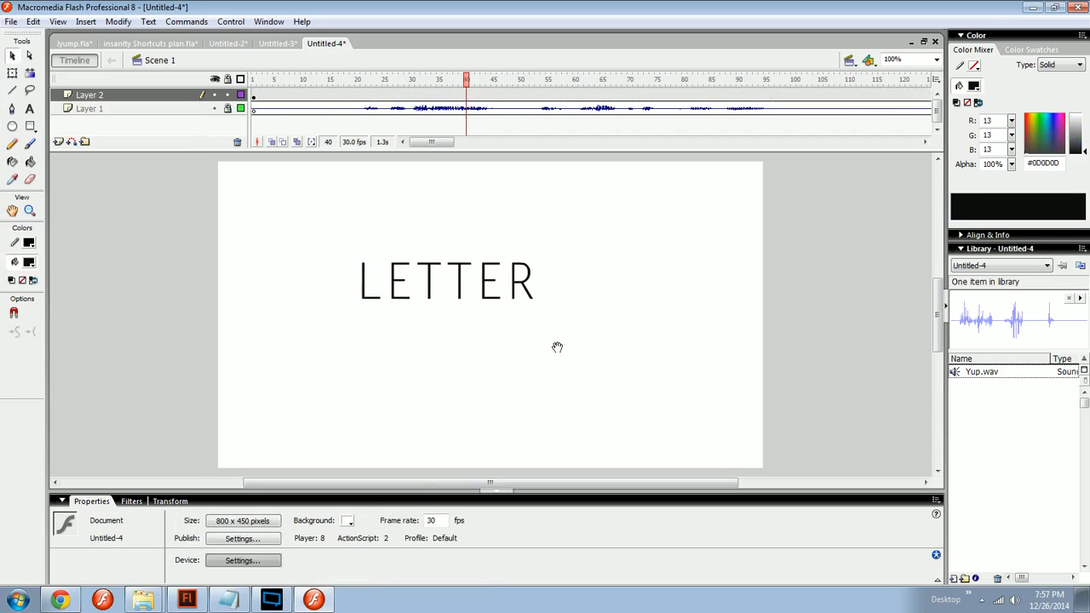
{"action": "left_click_drag", "start_coordinate": [557, 346], "coordinate": [338, 226]}
Step: Highlight the "contrast" line in the Notepad notes, and return to Flash to point out the fill colour's brightness range
{"action": "left_click", "coordinate": [230, 599]}
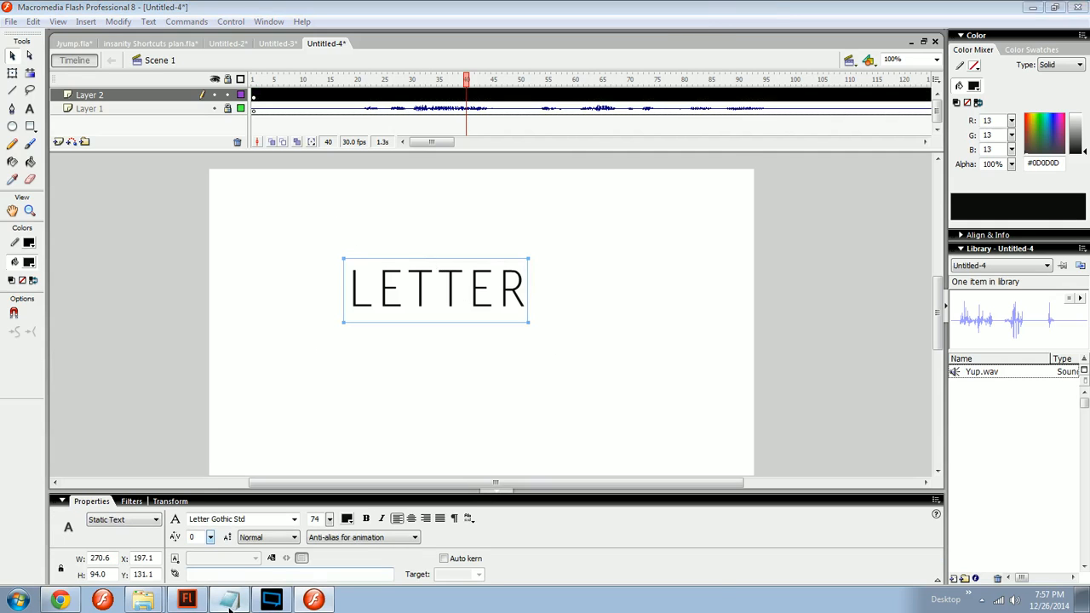
{"action": "left_click", "coordinate": [725, 84]}
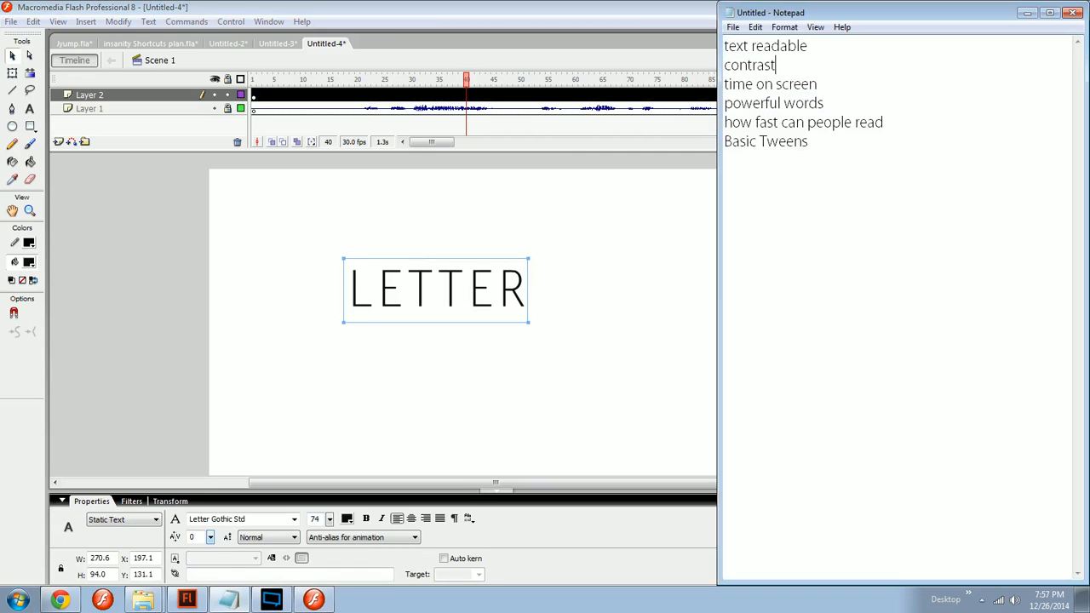
{"action": "left_click_drag", "start_coordinate": [776, 66], "coordinate": [725, 66]}
{"action": "left_click", "coordinate": [661, 227]}
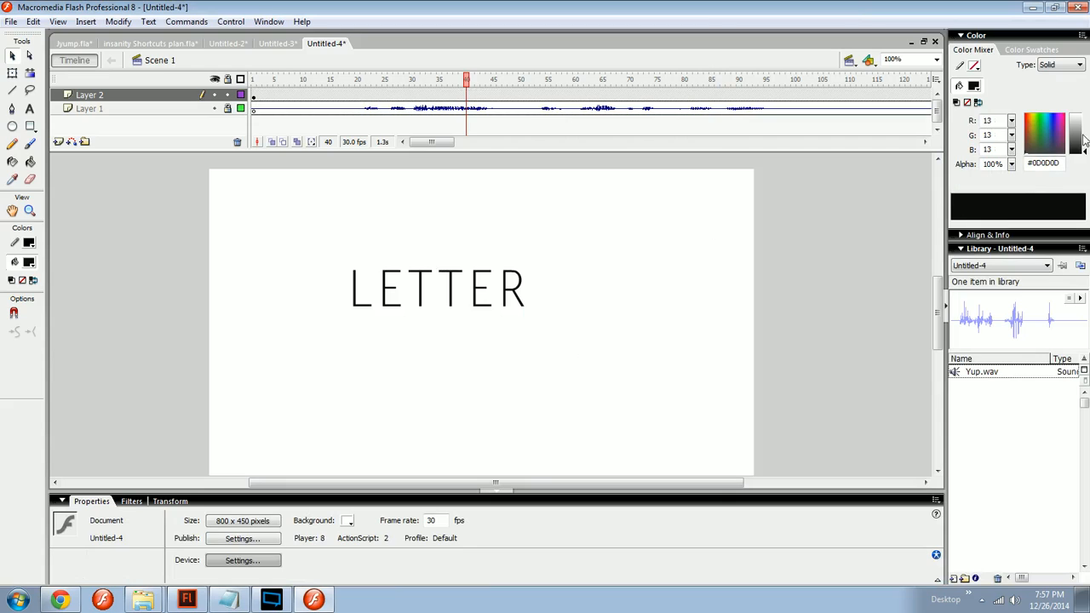
{"action": "left_click", "coordinate": [1084, 136]}
{"action": "mouse_move", "coordinate": [1085, 135]}
{"action": "left_mouse_down"}
{"action": "mouse_move", "coordinate": [1086, 117]}
{"action": "mouse_move", "coordinate": [1085, 151]}
{"action": "left_mouse_up"}
Step: Switch to Notepad and highlight the note lines on time on screen, reading speed, Basic Tweens and powerful words
{"action": "left_click", "coordinate": [228, 600]}
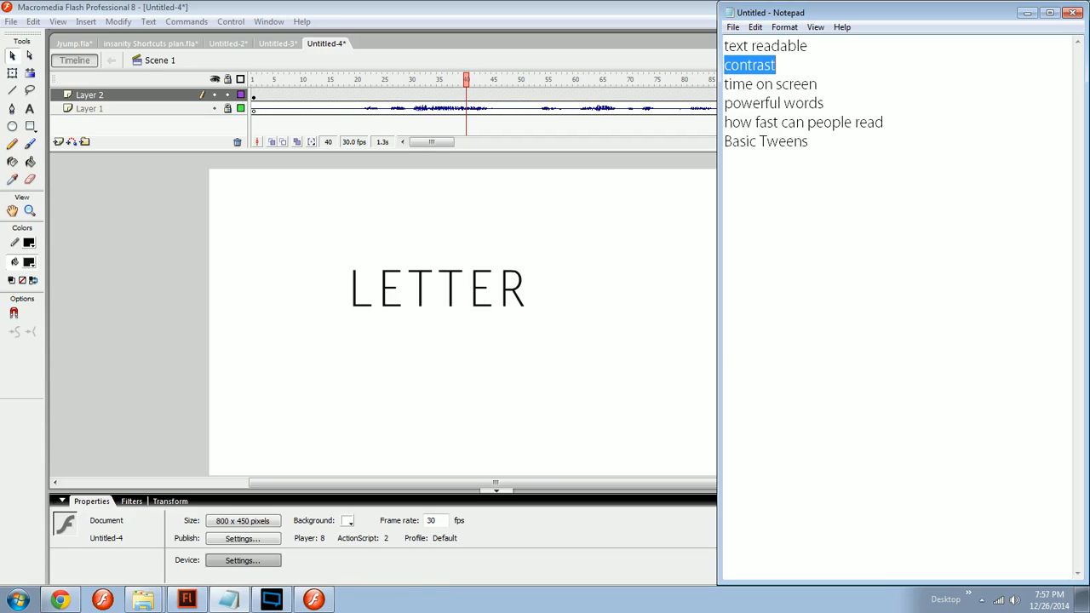
{"action": "left_click_drag", "start_coordinate": [819, 85], "coordinate": [725, 84]}
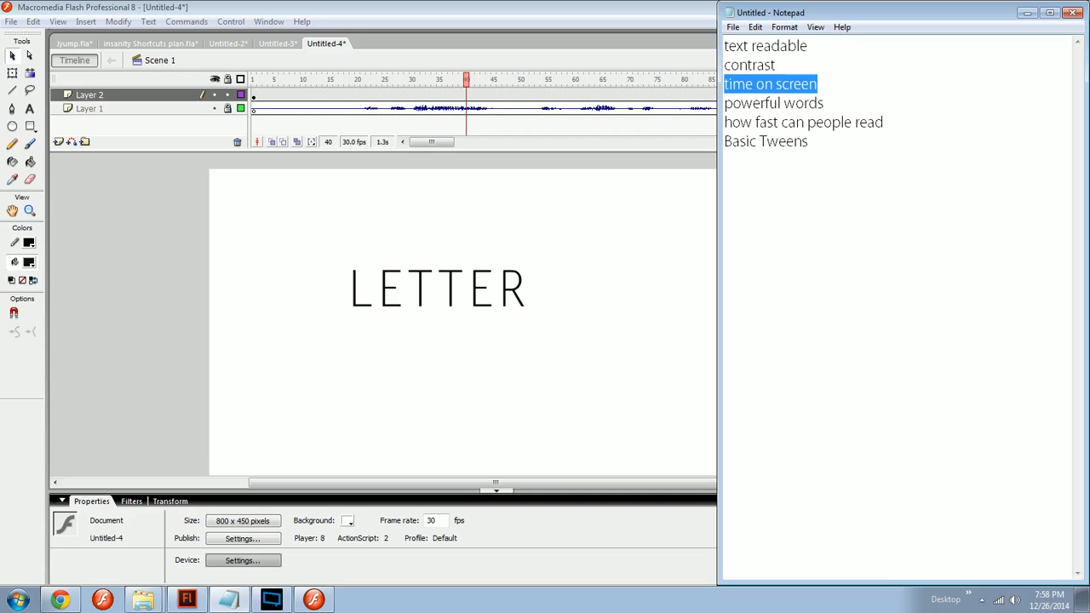
{"action": "left_click_drag", "start_coordinate": [752, 123], "coordinate": [856, 122]}
{"action": "left_click", "coordinate": [810, 143]}
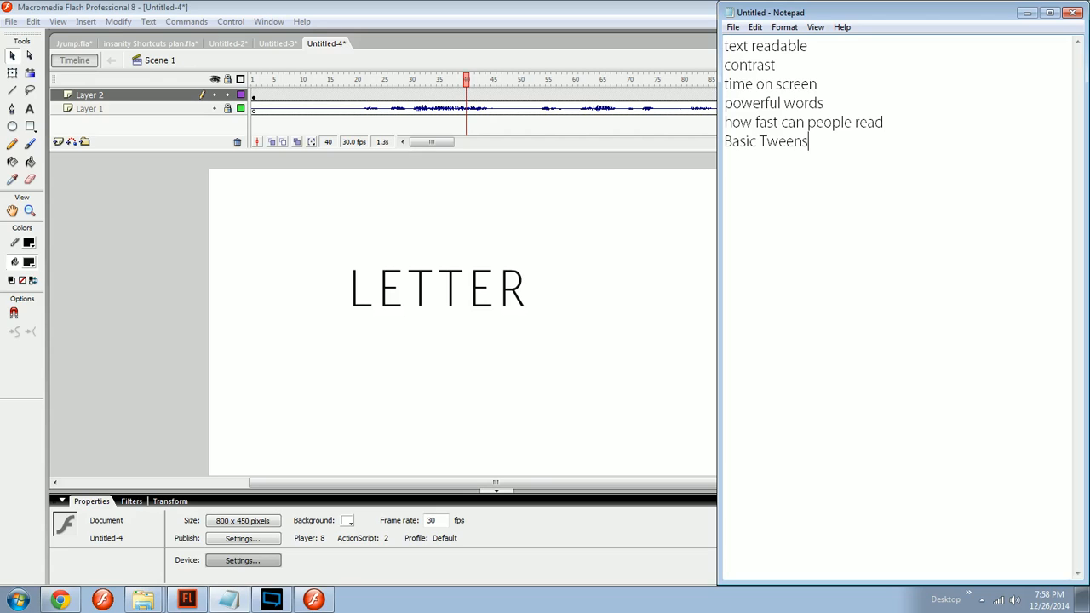
{"action": "left_click_drag", "start_coordinate": [809, 143], "coordinate": [739, 143]}
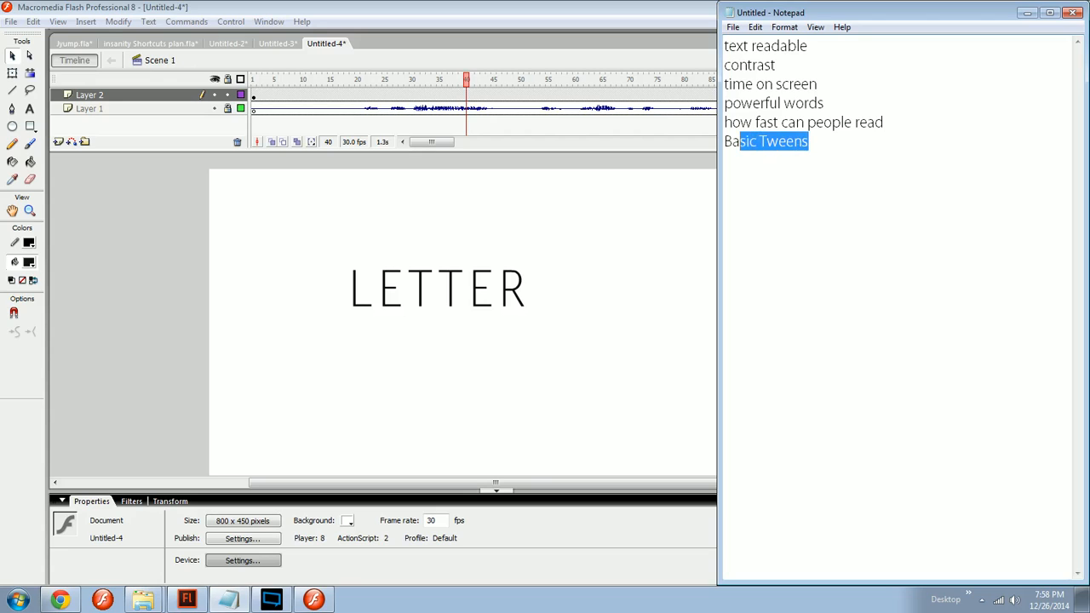
{"action": "left_click", "coordinate": [811, 142]}
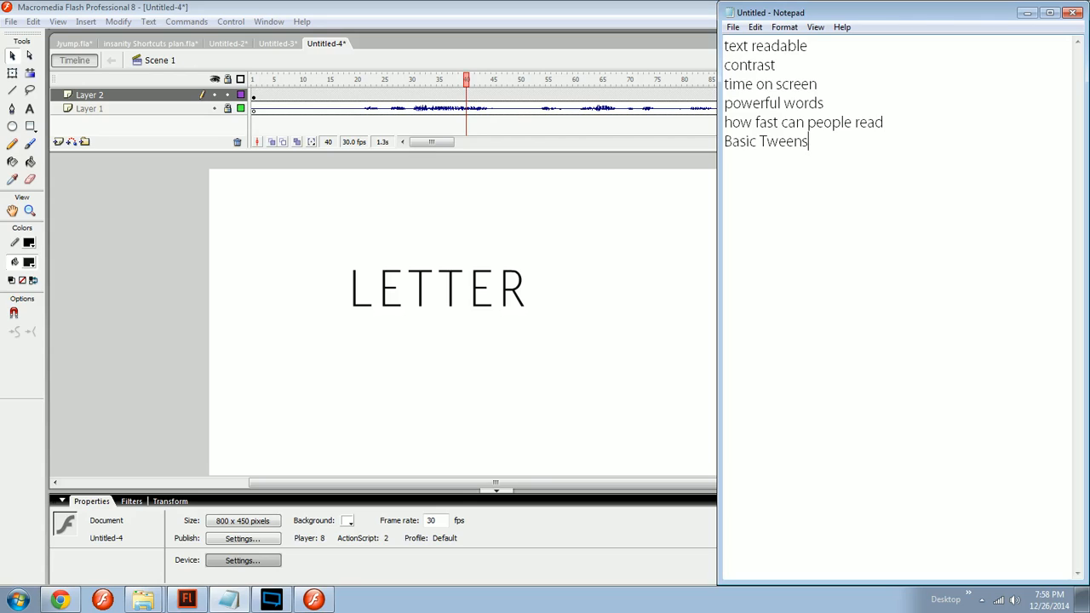
{"action": "left_click_drag", "start_coordinate": [824, 103], "coordinate": [725, 111]}
{"action": "left_click", "coordinate": [805, 122]}
Step: Return to Flash, move the playhead to frame 9 and set the timeline's frames to Short
{"action": "left_click", "coordinate": [538, 277]}
{"action": "left_click", "coordinate": [482, 322]}
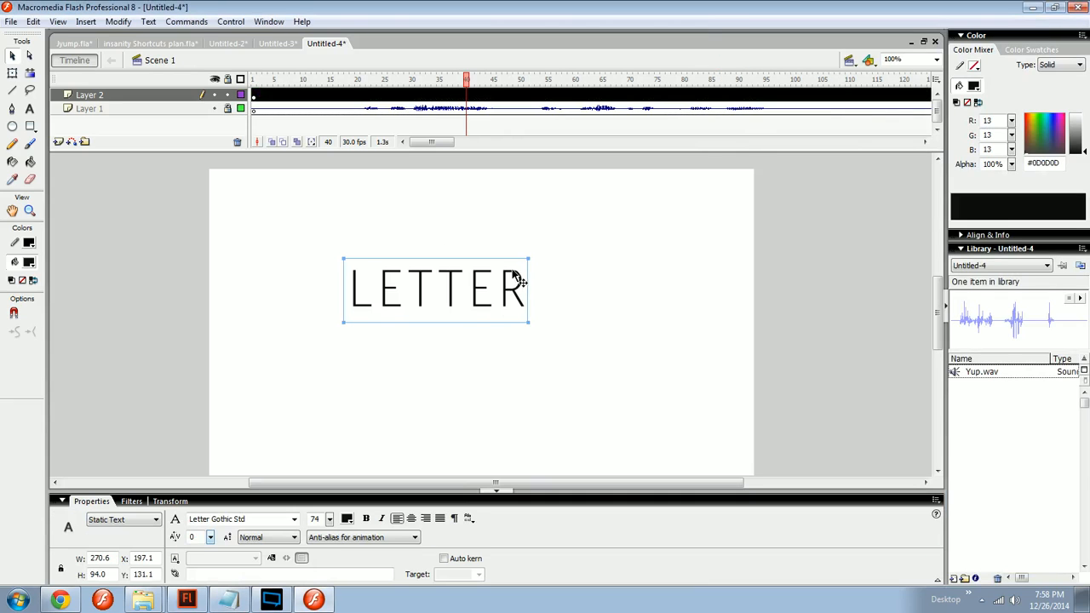
{"action": "left_click_drag", "start_coordinate": [341, 80], "coordinate": [299, 81]}
{"action": "left_click", "coordinate": [940, 75]}
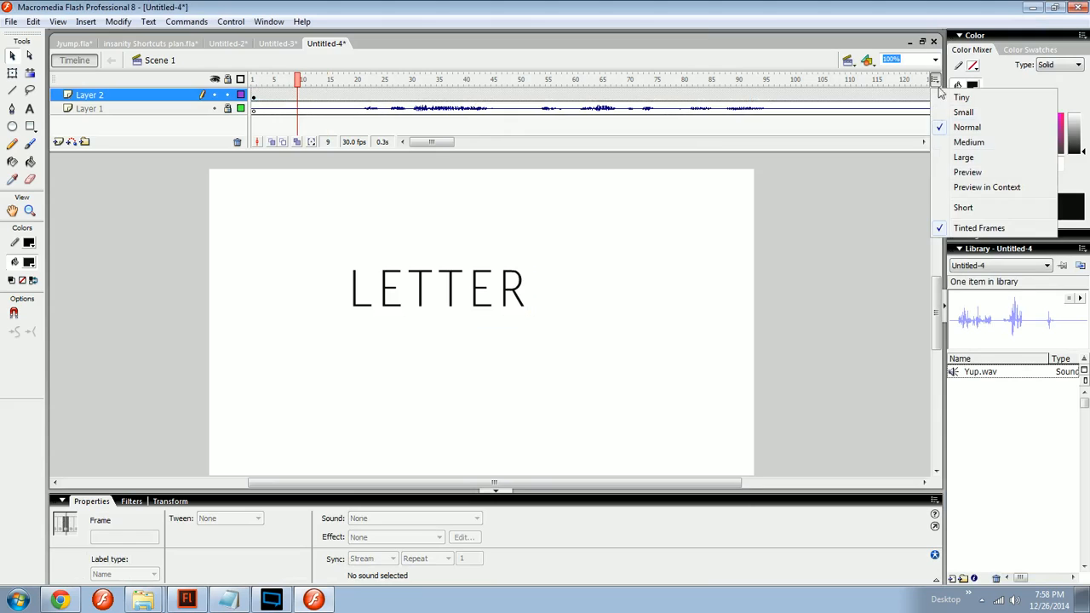
{"action": "left_click", "coordinate": [962, 208]}
Step: Play the sound clip on the timeline, and replay it from about frame 20
{"action": "key", "text": "Return"}
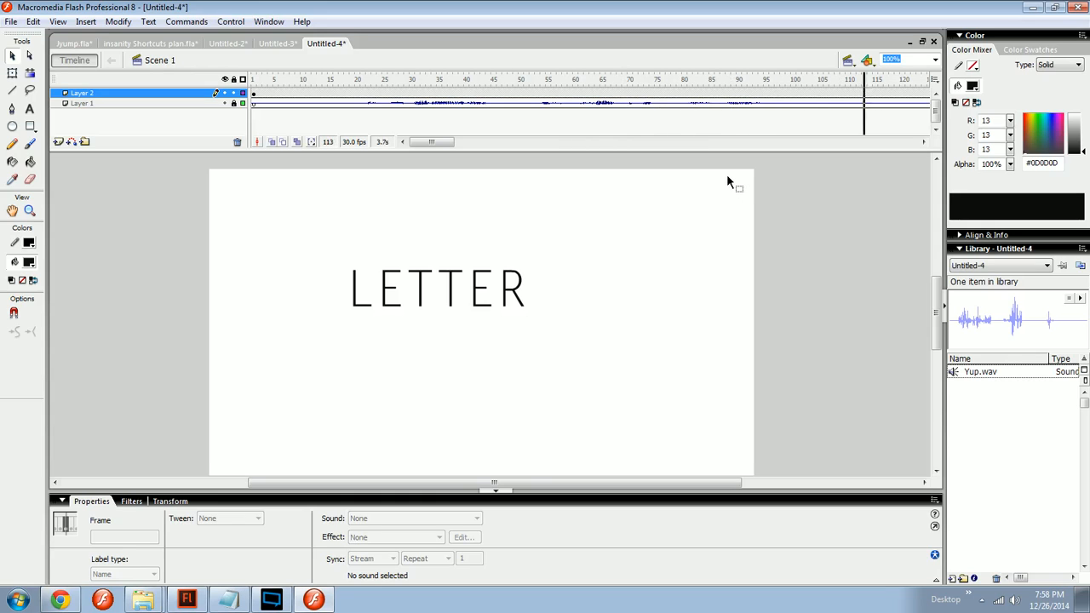
{"action": "left_click", "coordinate": [479, 143]}
{"action": "left_click_drag", "start_coordinate": [474, 147], "coordinate": [428, 141]}
{"action": "left_click", "coordinate": [358, 81]}
{"action": "key", "text": "Return"}
{"action": "key", "text": "Return"}
Step: Remove the Layer 2 frames from about frame 263 to frame 304
{"action": "left_click_drag", "start_coordinate": [442, 149], "coordinate": [523, 146]}
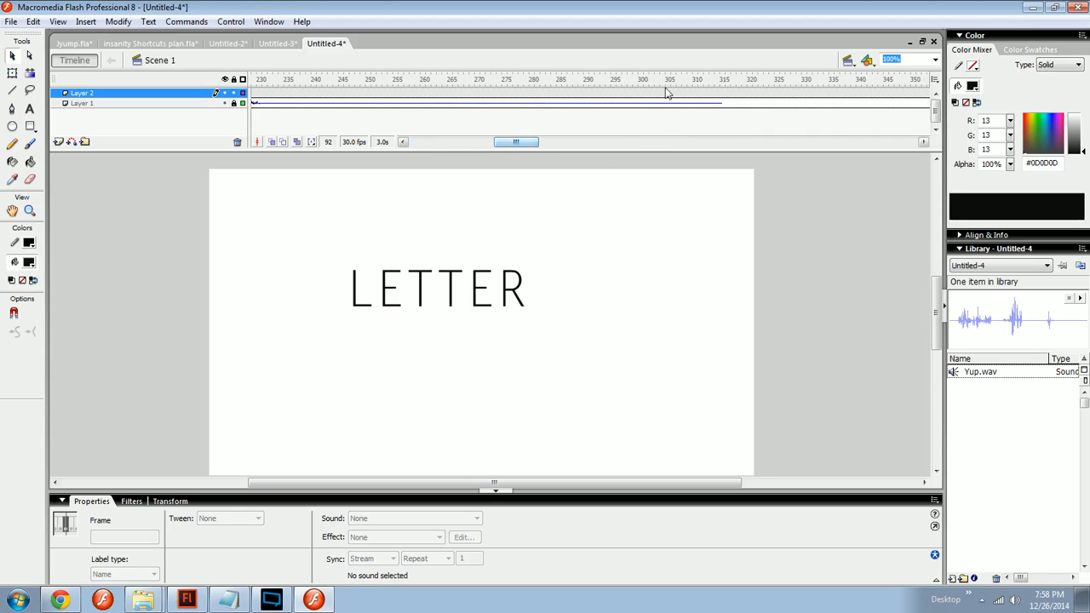
{"action": "left_click_drag", "start_coordinate": [444, 104], "coordinate": [663, 57]}
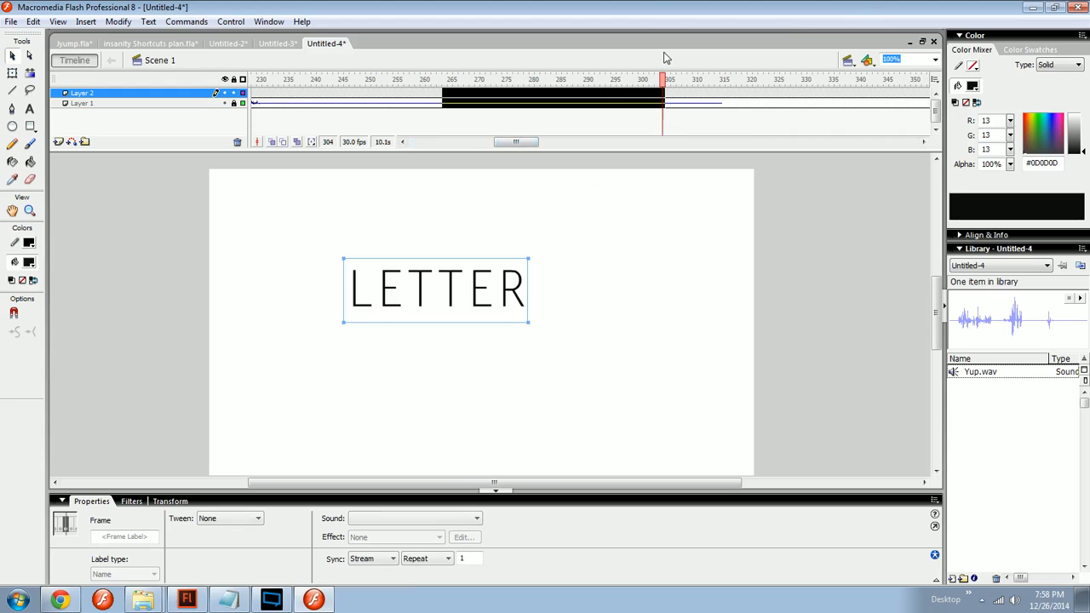
{"action": "key", "text": "shift+F5"}
{"action": "left_click_drag", "start_coordinate": [571, 143], "coordinate": [417, 142]}
Step: Replace the word LETTER in the text block with "I'm"
{"action": "left_click", "coordinate": [533, 249]}
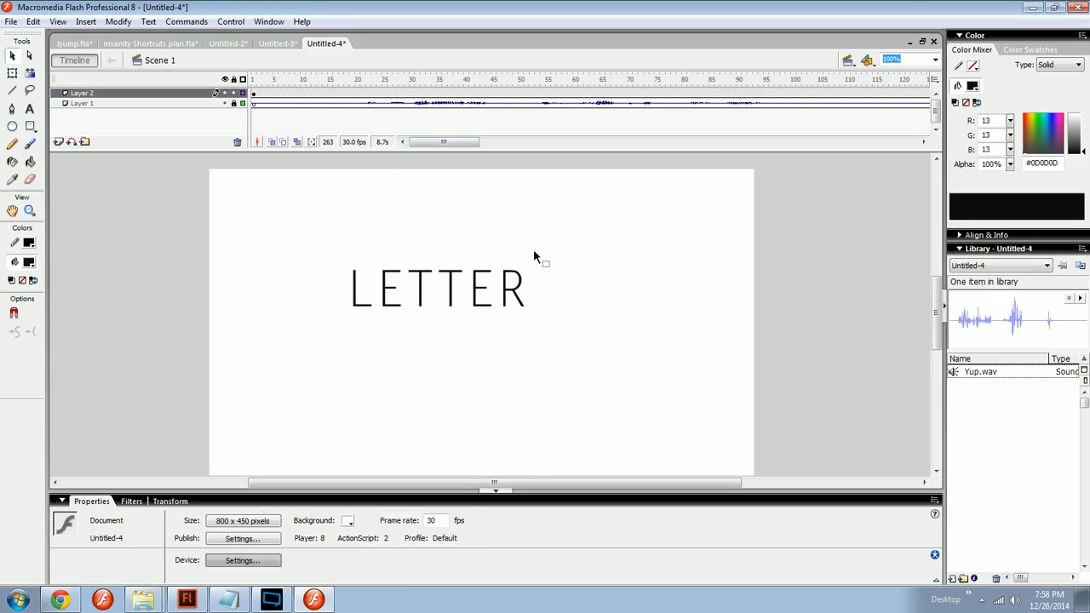
{"action": "left_click", "coordinate": [385, 237]}
{"action": "double_click", "coordinate": [392, 236]}
{"action": "key", "text": "ctrl+a"}
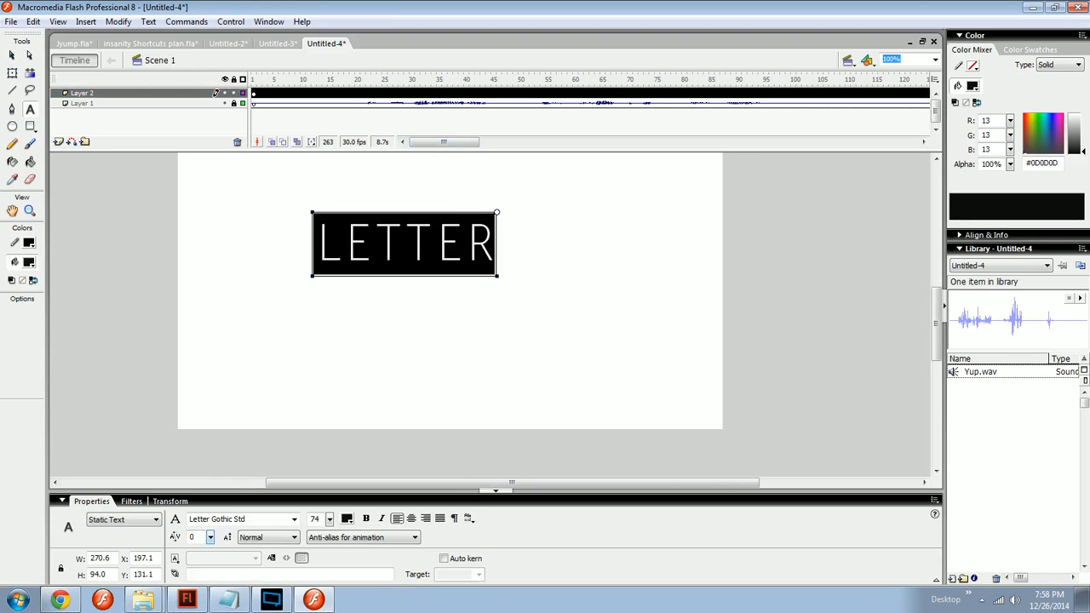
{"action": "type", "text": "I'm"}
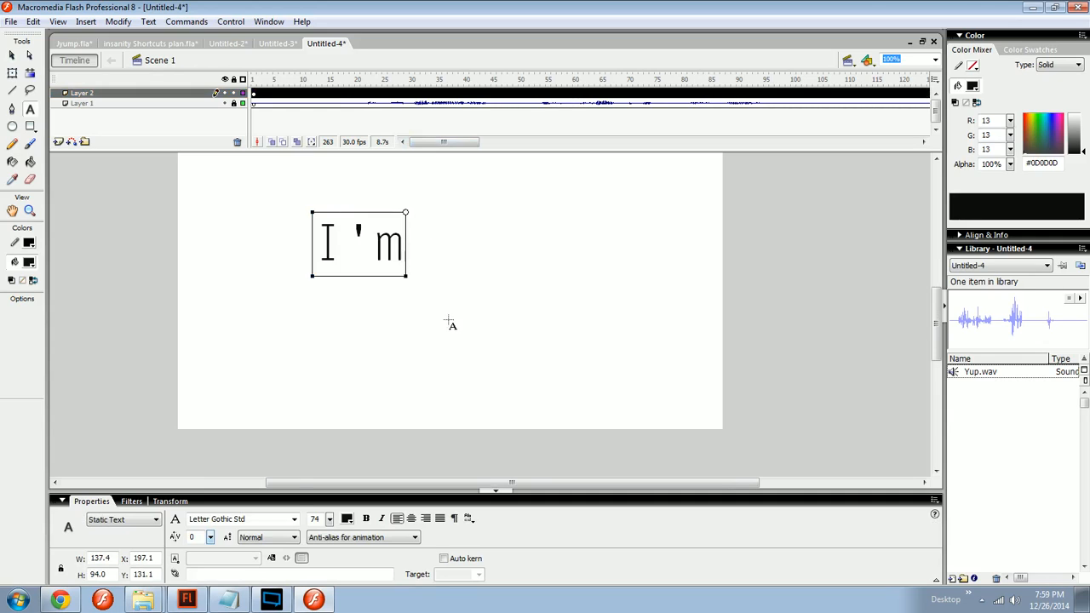
Step: Try reducing the letter spacing of the I'm text, and undo the change
{"action": "key", "text": "ctrl+a"}
{"action": "left_click_drag", "start_coordinate": [210, 537], "coordinate": [210, 554]}
{"action": "key", "text": "ctrl+z"}
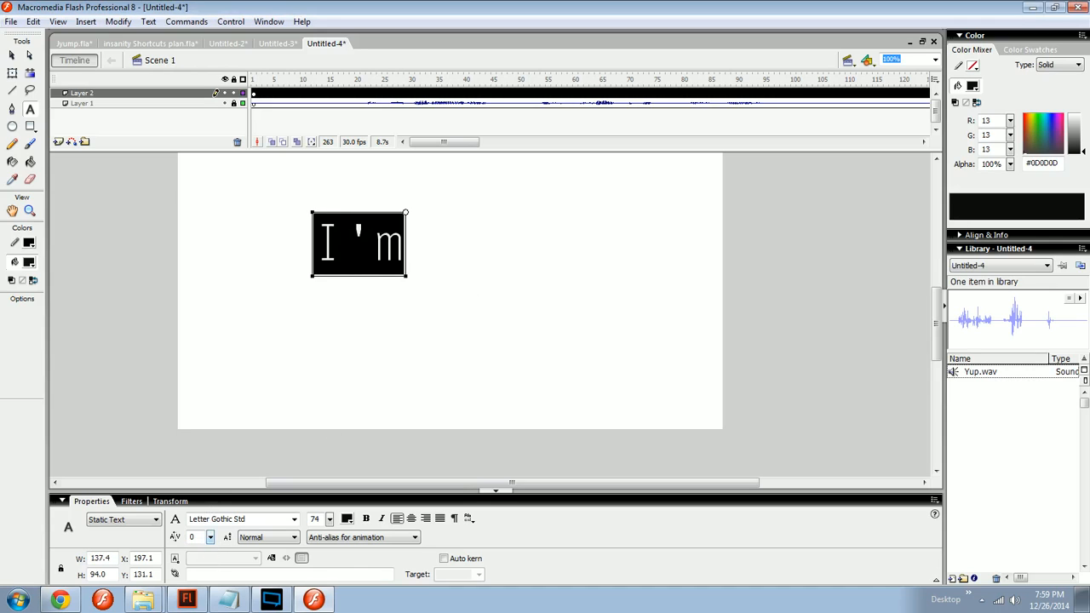
Step: Delete the apostrophe from the I'm text so that it reads "Im"
{"action": "left_click", "coordinate": [374, 247]}
{"action": "key", "text": "BackSpace"}
{"action": "left_click", "coordinate": [413, 259]}
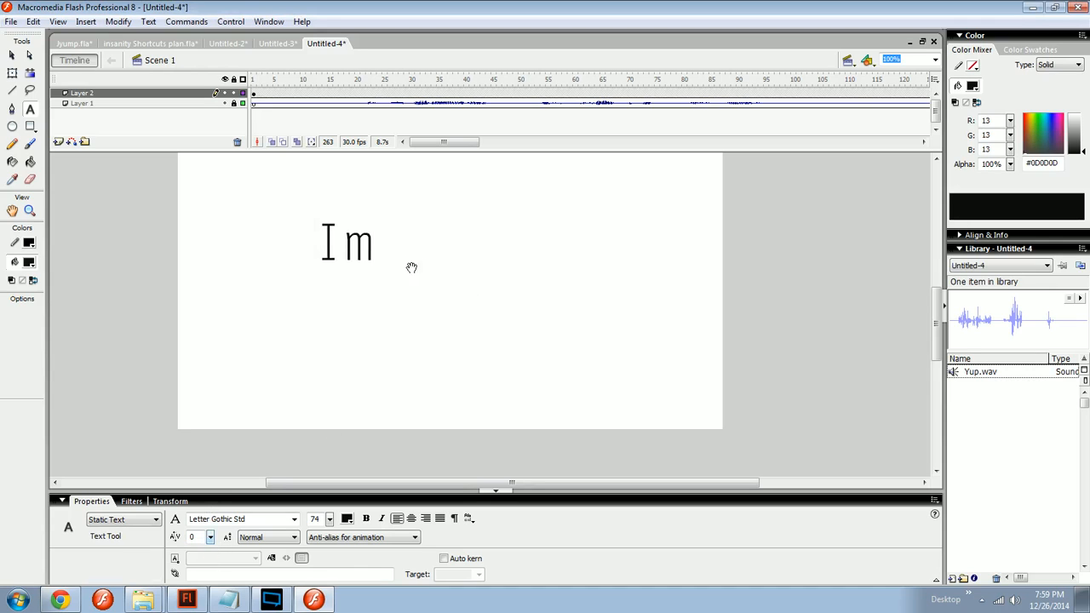
{"action": "left_click_drag", "start_coordinate": [411, 268], "coordinate": [419, 328]}
{"action": "left_click", "coordinate": [350, 305]}
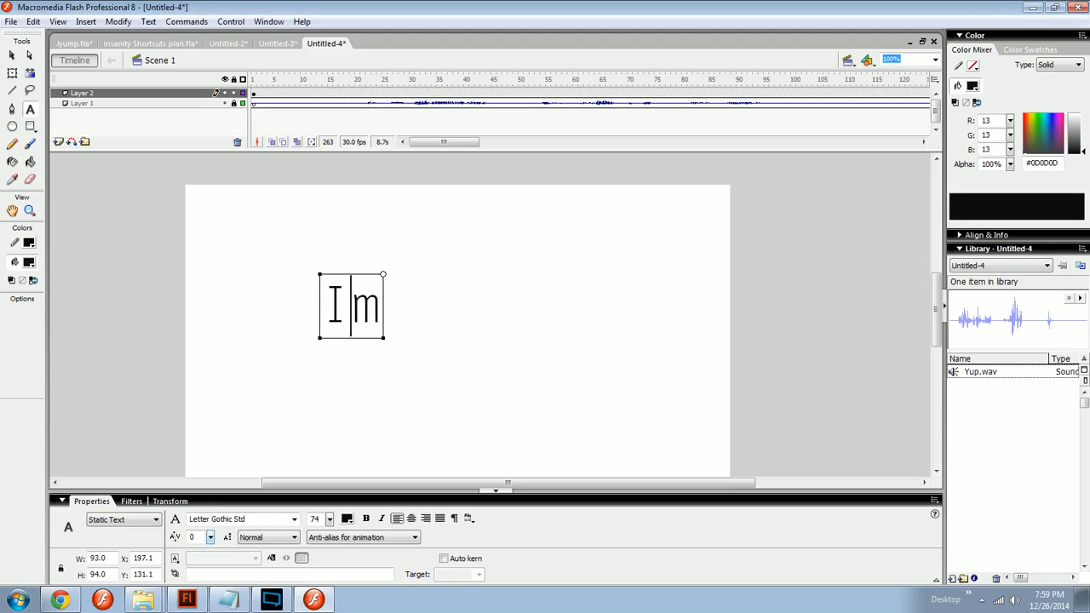
{"action": "left_click", "coordinate": [415, 324]}
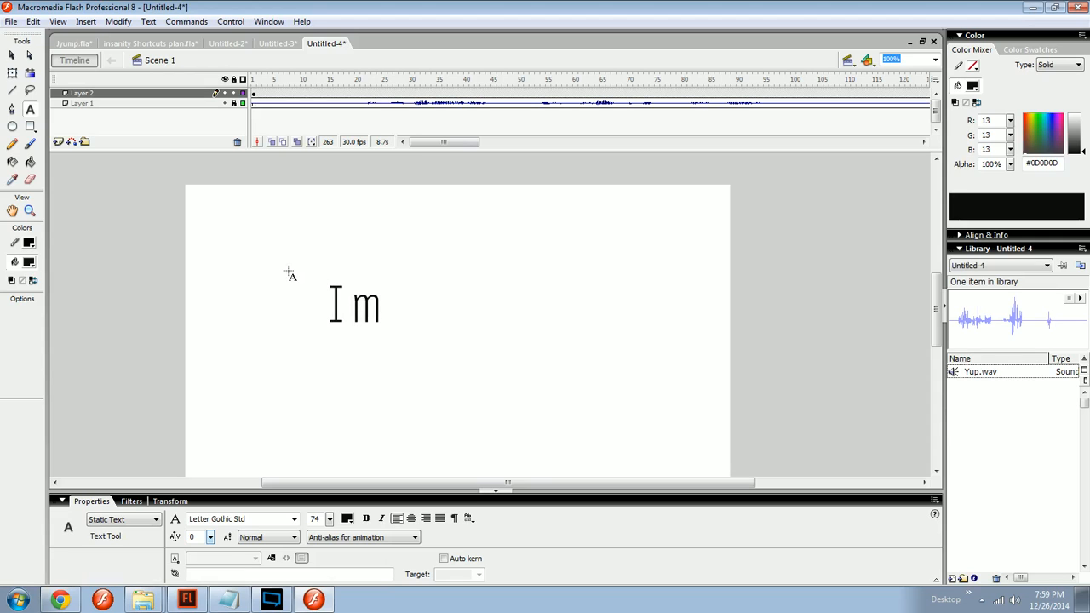
Step: Paint a small apostrophe between the I and the m with the Brush tool
{"action": "key", "text": "b"}
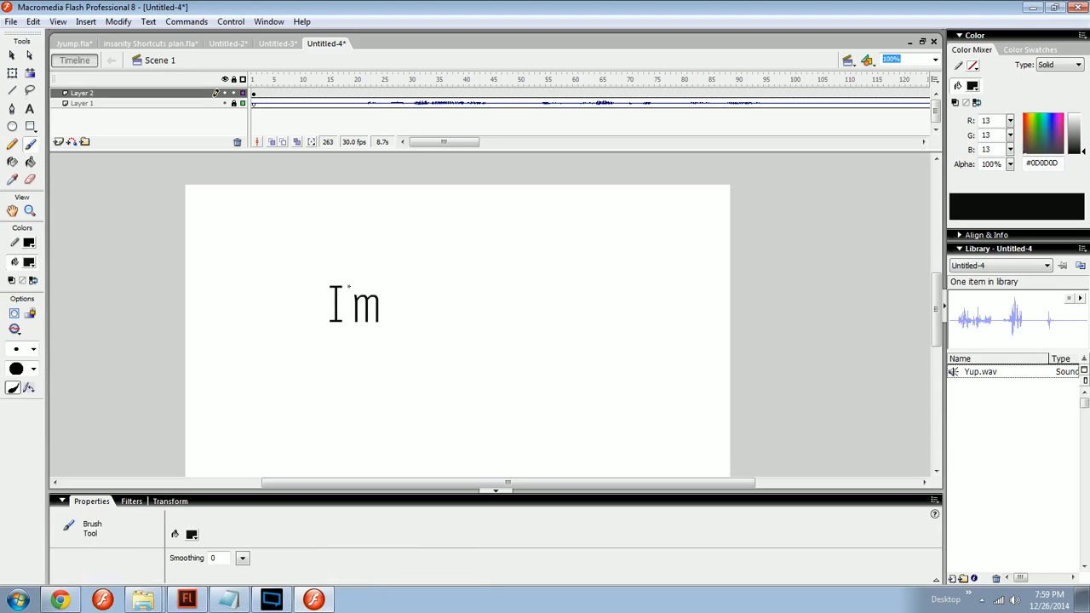
{"action": "key", "text": "ctrl+z"}
{"action": "left_click_drag", "start_coordinate": [412, 248], "coordinate": [316, 380]}
{"action": "key", "text": "ctrl+z"}
Step: Break apart the text together with the painted apostrophe and convert them into one movie clip symbol
{"action": "left_click_drag", "start_coordinate": [413, 252], "coordinate": [329, 359]}
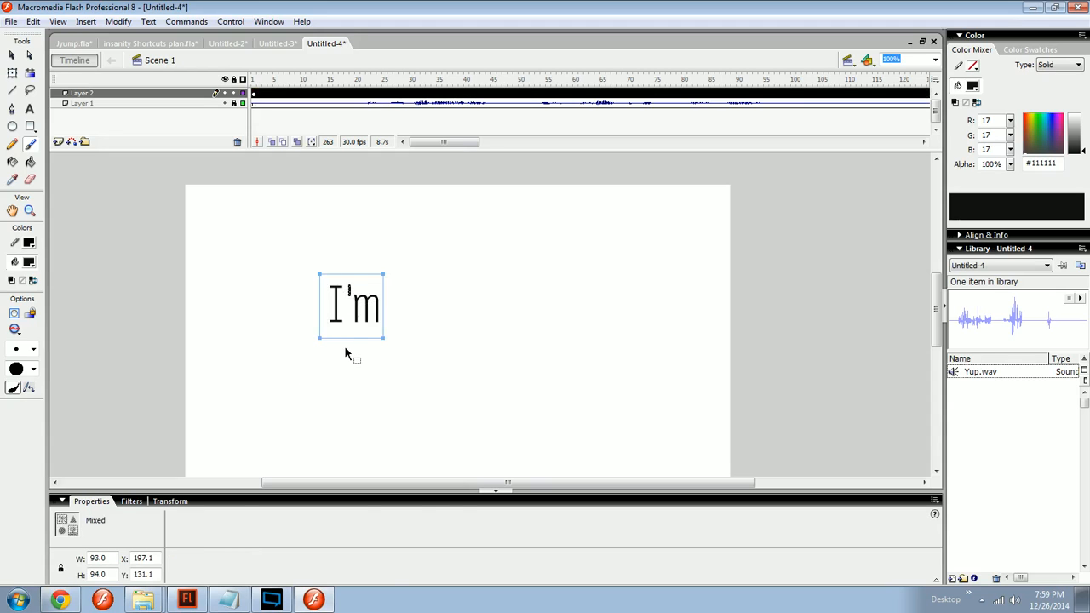
{"action": "key", "text": "ctrl+b"}
{"action": "key", "text": "F8"}
{"action": "key", "text": "Return"}
{"action": "left_click_drag", "start_coordinate": [436, 327], "coordinate": [485, 297]}
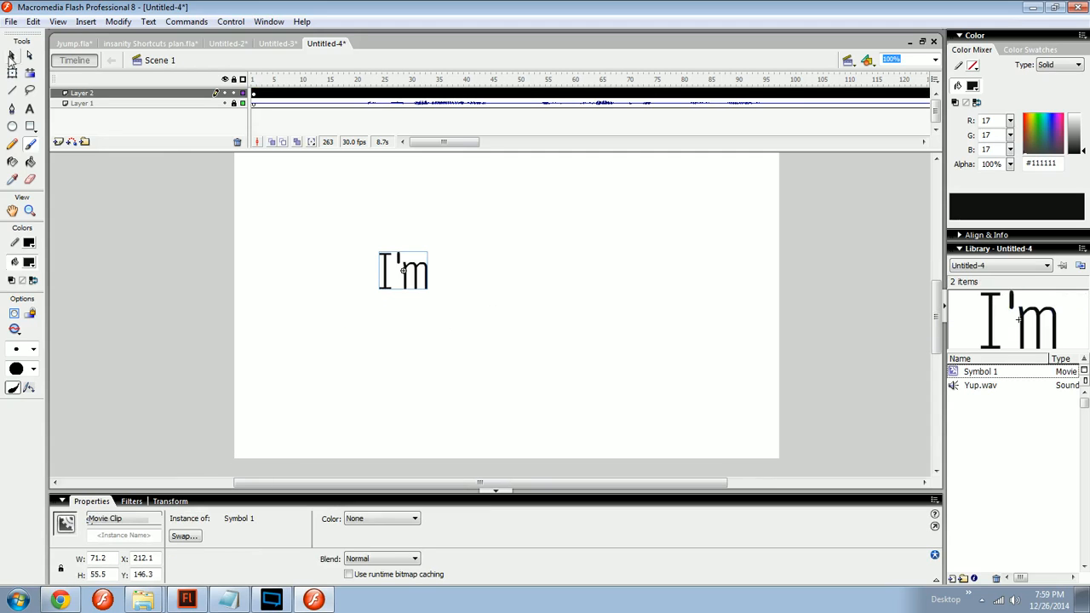
Step: Centre the I'm symbol horizontally and vertically on the stage
{"action": "left_click", "coordinate": [11, 56]}
{"action": "left_click_drag", "start_coordinate": [358, 299], "coordinate": [459, 209]}
{"action": "key", "text": "ctrl+alt+2"}
{"action": "key", "text": "ctrl+alt+5"}
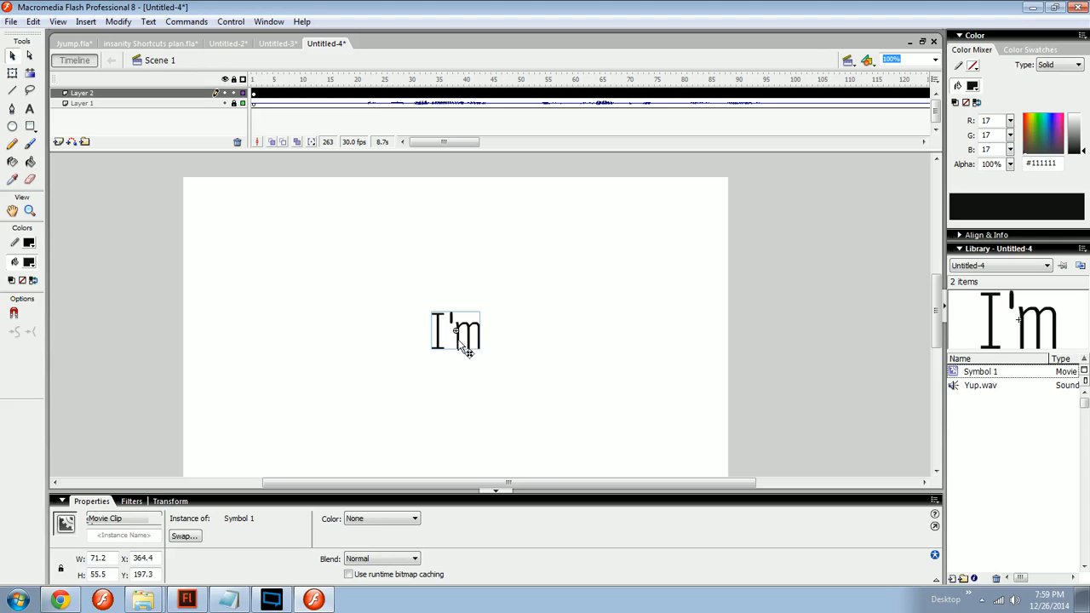
Step: Move the I'm symbol off-centre and align it back to the stage's horizontal and vertical centre
{"action": "left_click_drag", "start_coordinate": [466, 351], "coordinate": [611, 395]}
{"action": "key", "text": "ctrl+alt+2"}
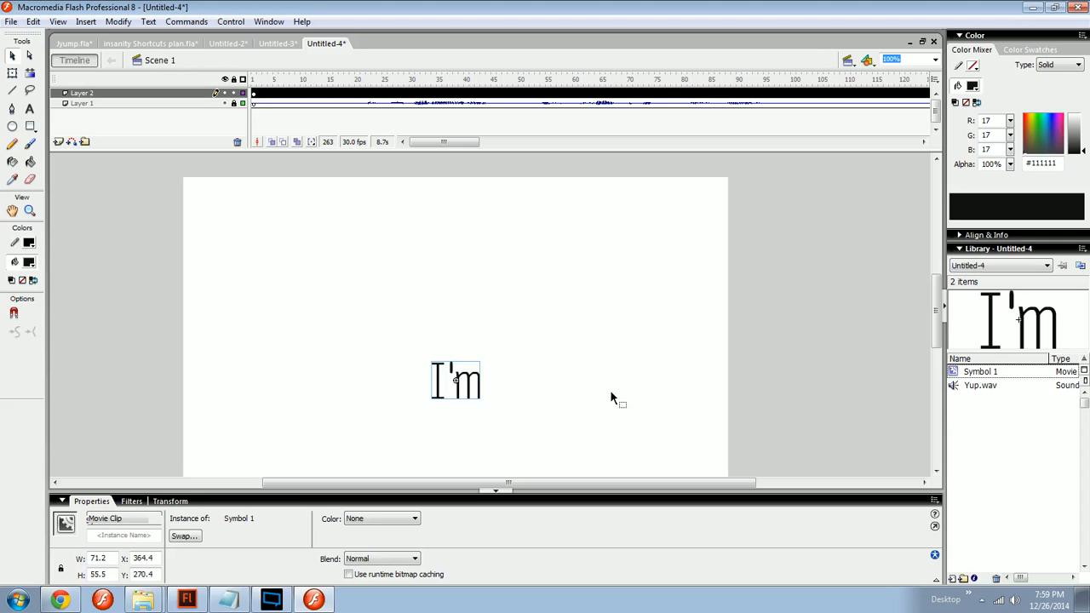
{"action": "key", "text": "ctrl+alt+5"}
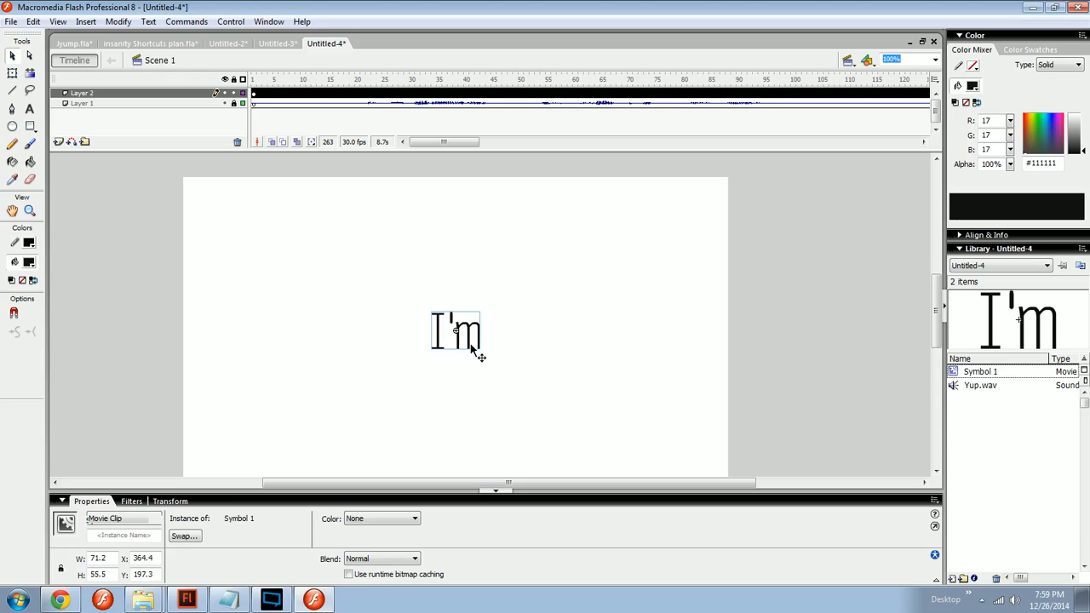
Step: Move the I'm symbol towards the stage's lower right area and recentre it with the horizontal and vertical align-to-stage commands
{"action": "left_click_drag", "start_coordinate": [475, 354], "coordinate": [615, 433]}
{"action": "left_click", "coordinate": [119, 21]}
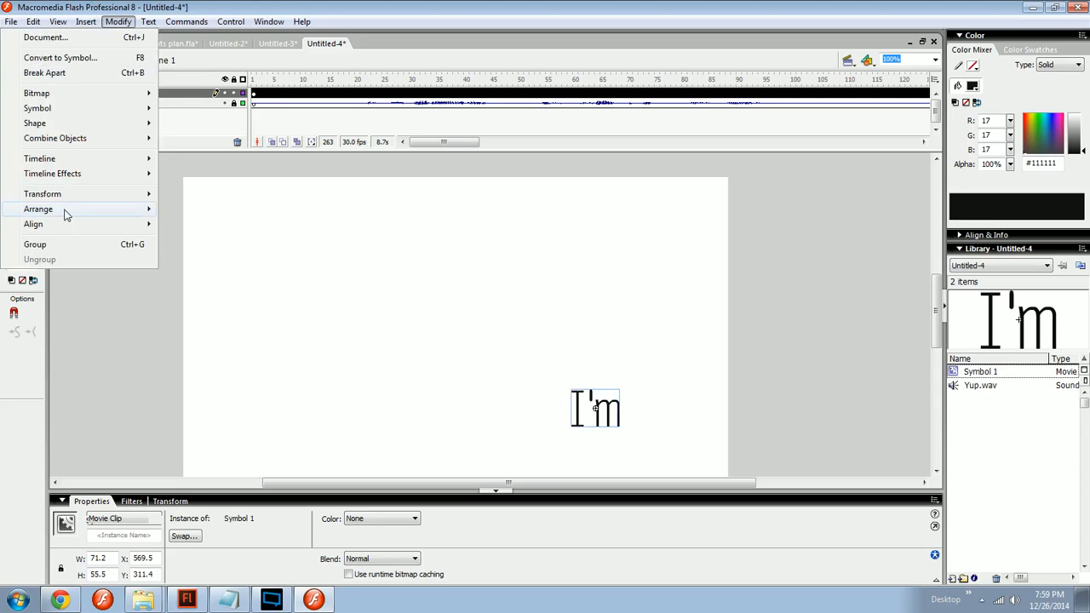
{"action": "mouse_move", "coordinate": [65, 224]}
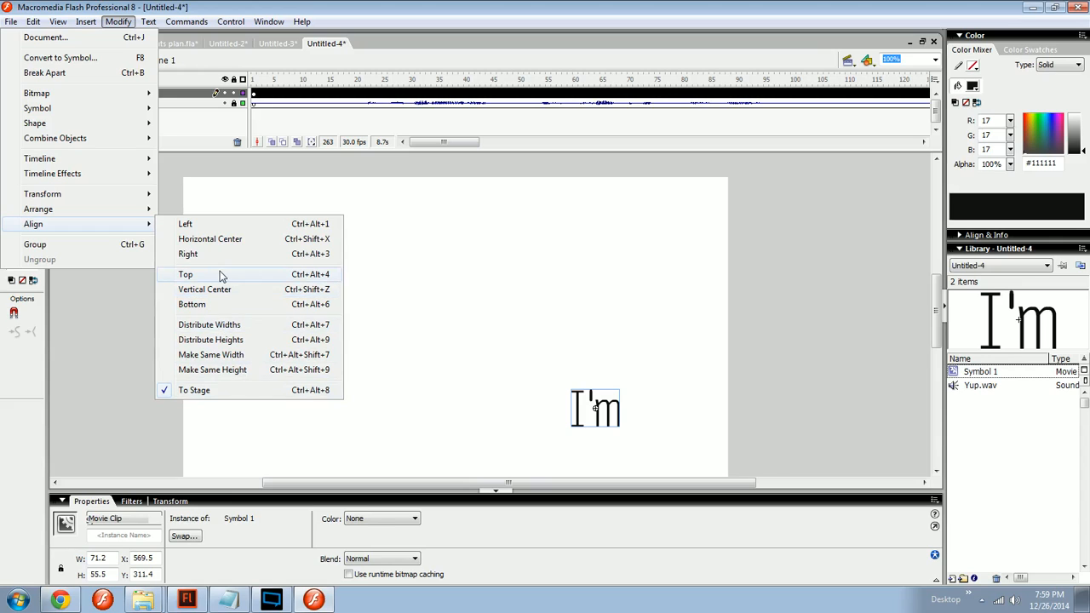
{"action": "left_click", "coordinate": [502, 290]}
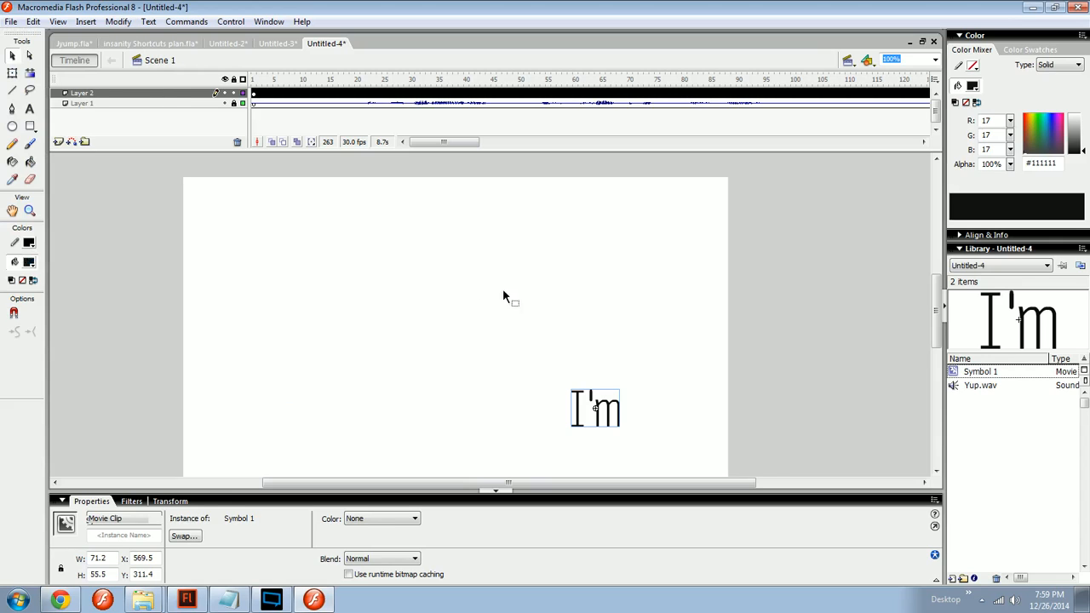
{"action": "key", "text": "ctrl+alt+2"}
{"action": "key", "text": "ctrl+alt+5"}
{"action": "left_click", "coordinate": [637, 444]}
{"action": "left_click_drag", "start_coordinate": [605, 435], "coordinate": [601, 415]}
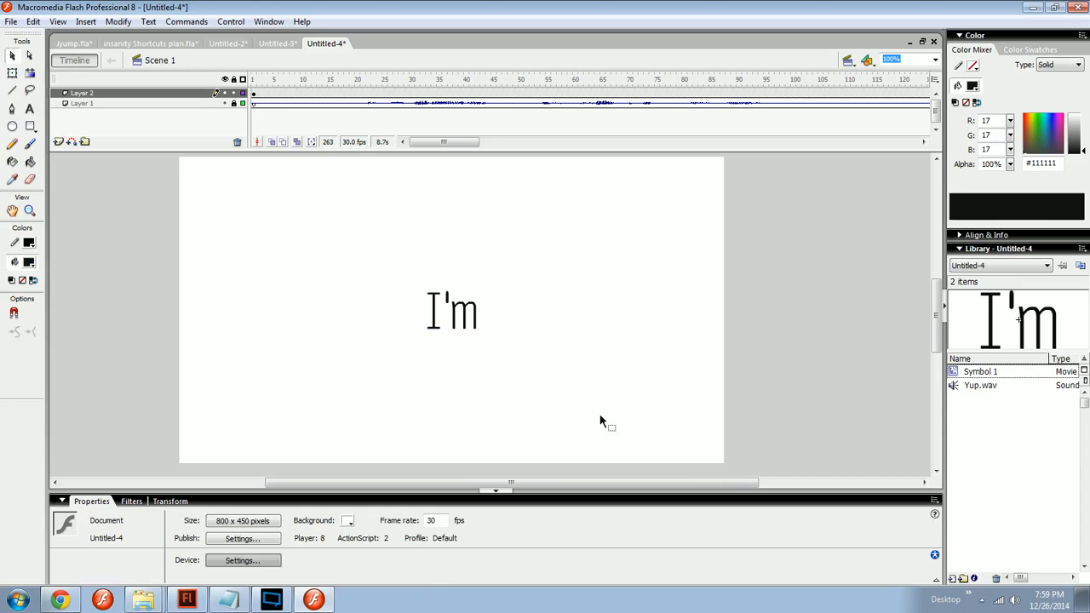
Step: Start the I'm symbol at a keyframe on frame 19 of Layer 2 and clear it from the earlier frames
{"action": "left_click_drag", "start_coordinate": [333, 78], "coordinate": [439, 78]}
{"action": "left_click", "coordinate": [378, 93]}
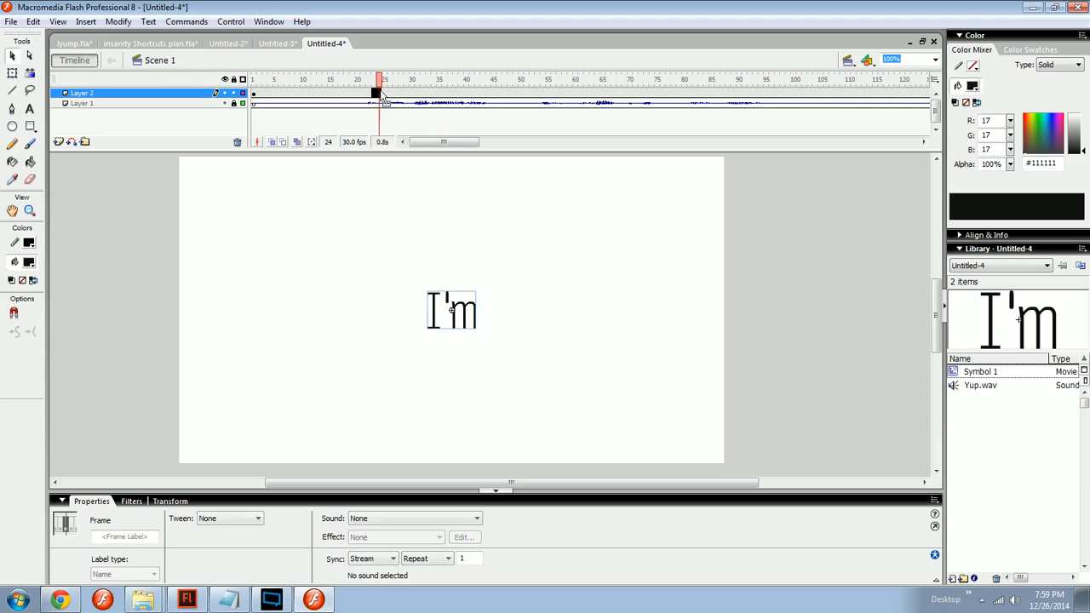
{"action": "left_click", "coordinate": [373, 94]}
{"action": "left_click", "coordinate": [369, 95]}
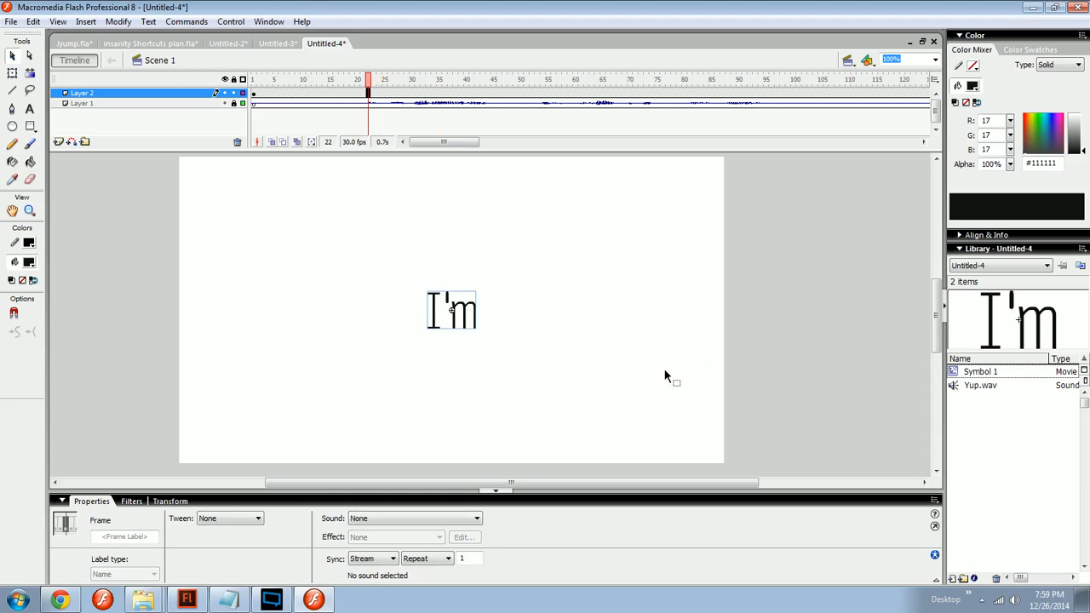
{"action": "key", "text": "F6"}
{"action": "left_click", "coordinate": [344, 94]}
{"action": "key", "text": "Delete"}
{"action": "left_click", "coordinate": [368, 94]}
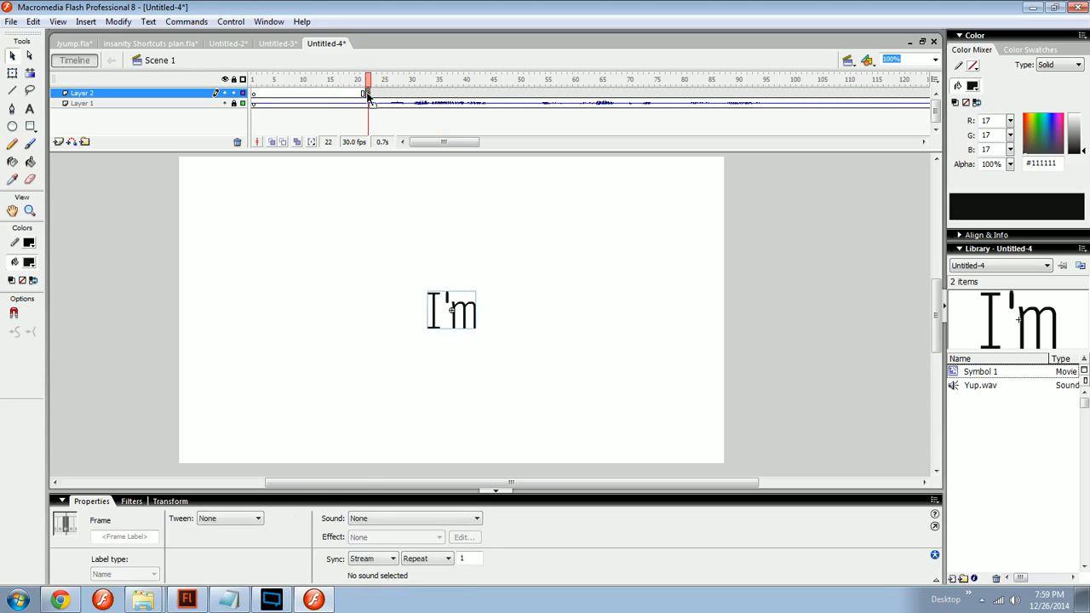
{"action": "left_click_drag", "start_coordinate": [368, 95], "coordinate": [352, 94]}
Step: Shrink the I'm symbol at frame 19 and scale it to about 113 by 88 at a frame 20 keyframe, with onion skinning on
{"action": "key", "text": "ctrl+equal"}
{"action": "key", "text": "ctrl+equal"}
{"action": "key", "text": "q"}
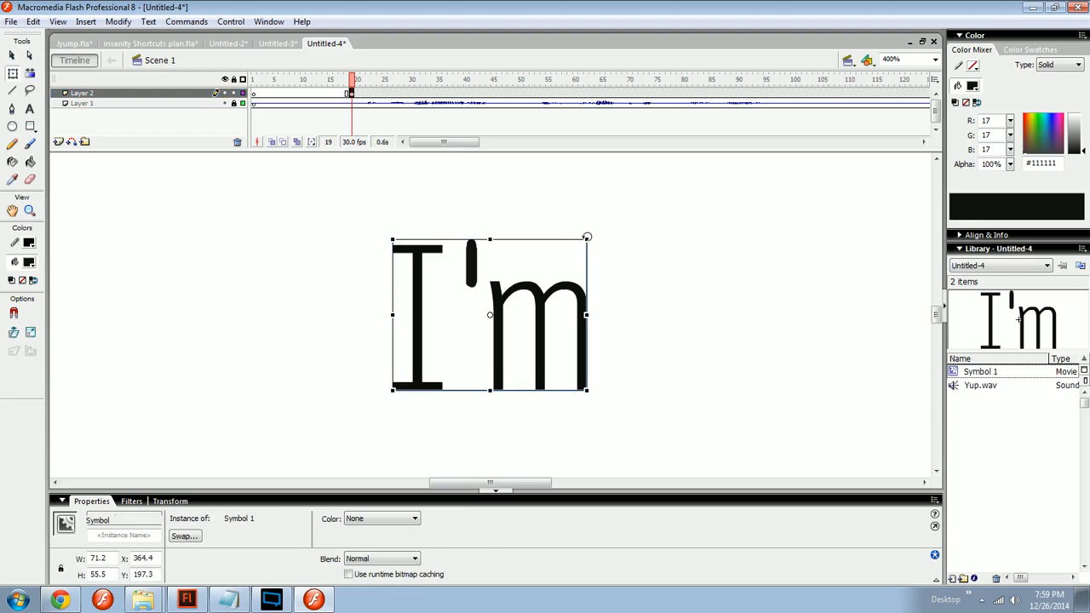
{"action": "left_click_drag", "start_coordinate": [584, 240], "coordinate": [645, 195]}
{"action": "key", "text": "ctrl+z"}
{"action": "key", "text": "F6"}
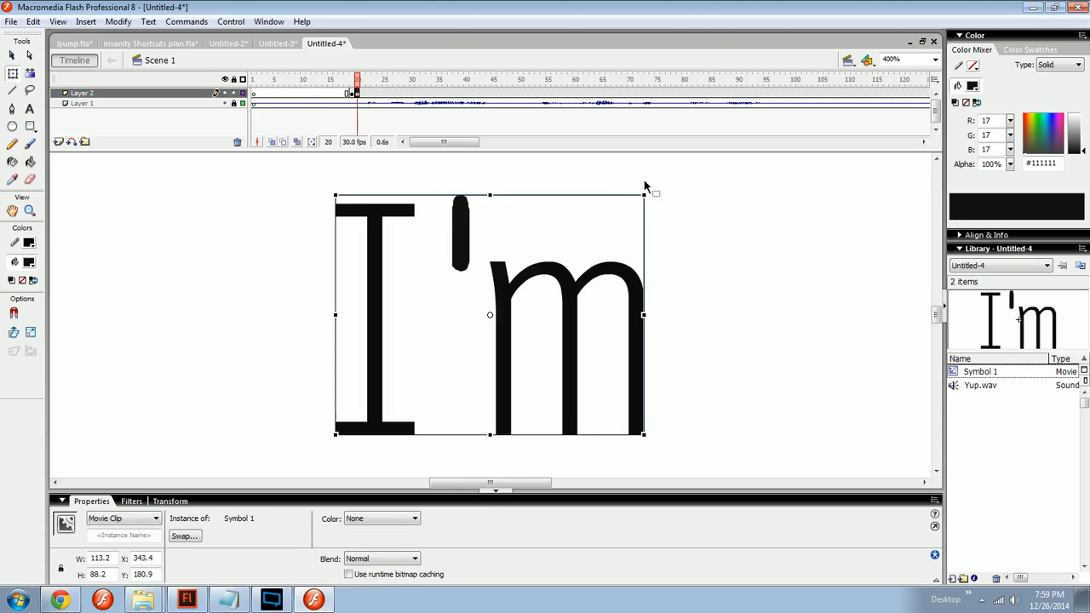
{"action": "left_click", "coordinate": [272, 142]}
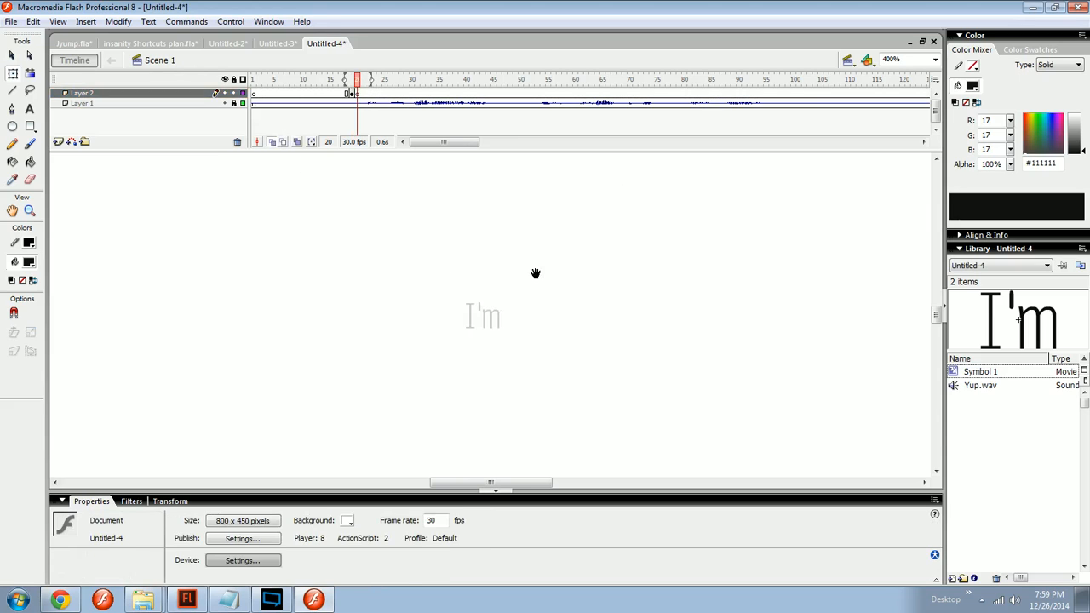
Step: Add keyframes on frames 21 to 28 of Layer 2, enlarging the I'm symbol slightly each time to about 118.5 by 92.3
{"action": "key", "text": "F6"}
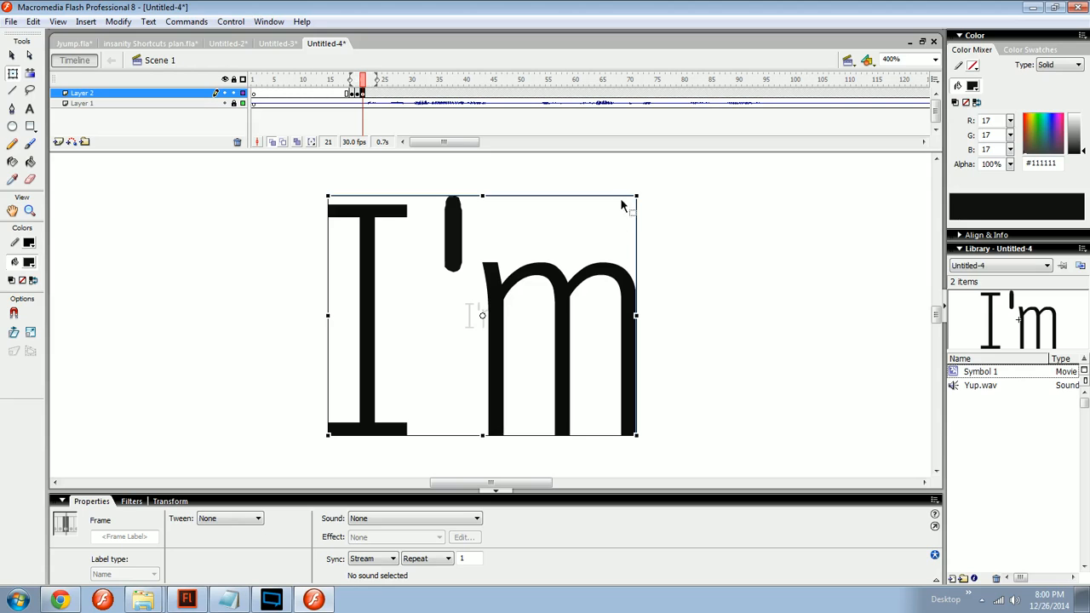
{"action": "mouse_move", "coordinate": [635, 199]}
{"action": "left_mouse_down"}
{"action": "mouse_move", "coordinate": [659, 182]}
{"action": "mouse_move", "coordinate": [622, 195]}
{"action": "mouse_move", "coordinate": [666, 183]}
{"action": "mouse_move", "coordinate": [662, 175]}
{"action": "mouse_move", "coordinate": [642, 190]}
{"action": "left_mouse_up"}
{"action": "key", "text": "F6"}
{"action": "key", "text": "F6"}
{"action": "key", "text": "F6"}
{"action": "key", "text": "F6"}
{"action": "key", "text": "F6"}
{"action": "key", "text": "F6"}
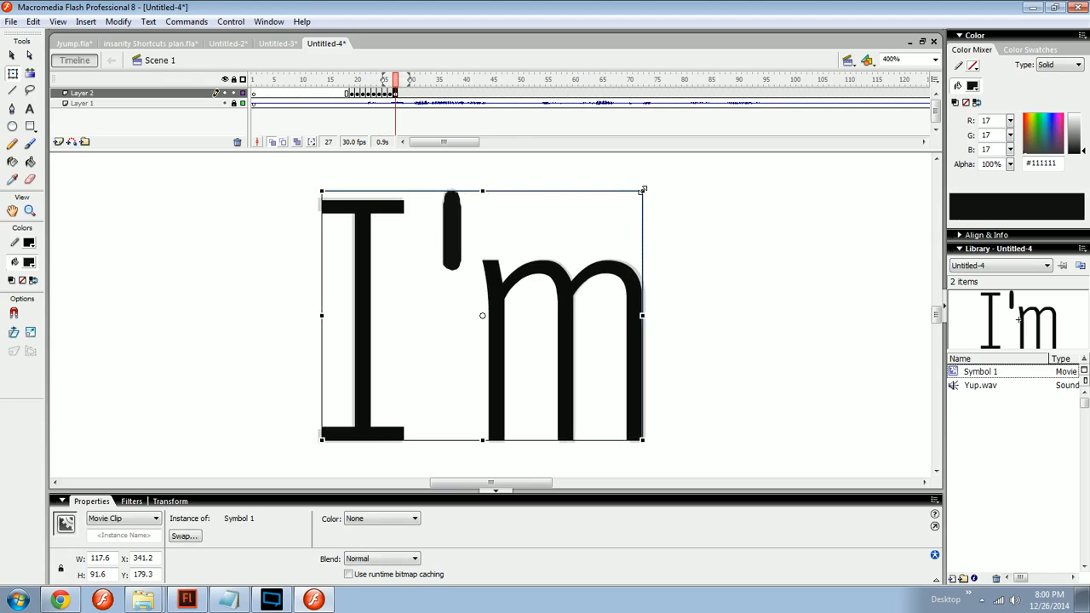
{"action": "key", "text": "F6"}
{"action": "left_click_drag", "start_coordinate": [642, 189], "coordinate": [645, 187]}
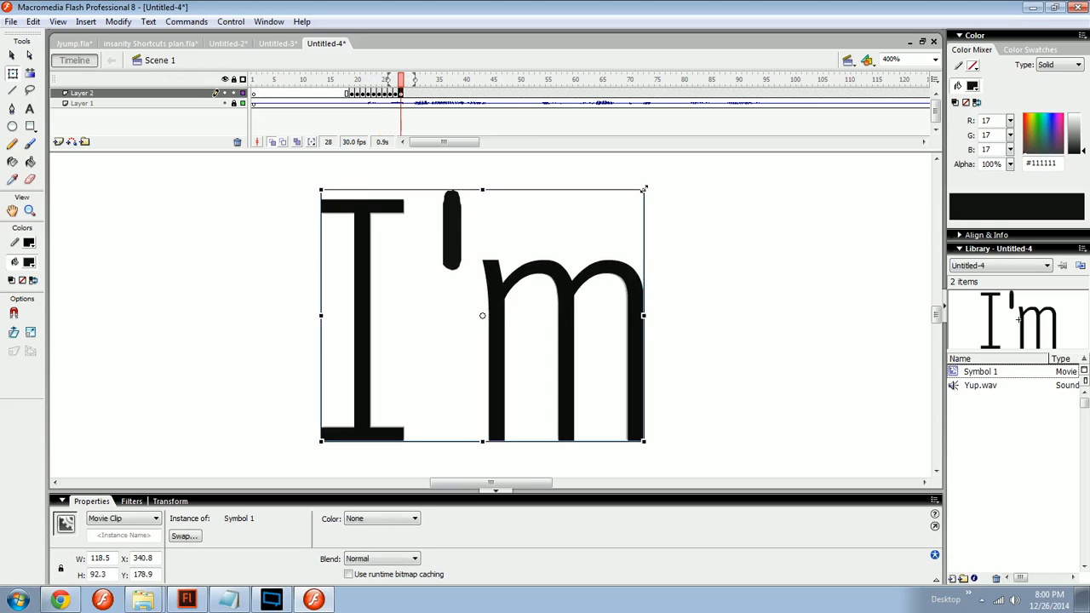
Step: Space out the later I'm keyframes with extra frames and replay the word's animation from frame 16
{"action": "left_click", "coordinate": [346, 80]}
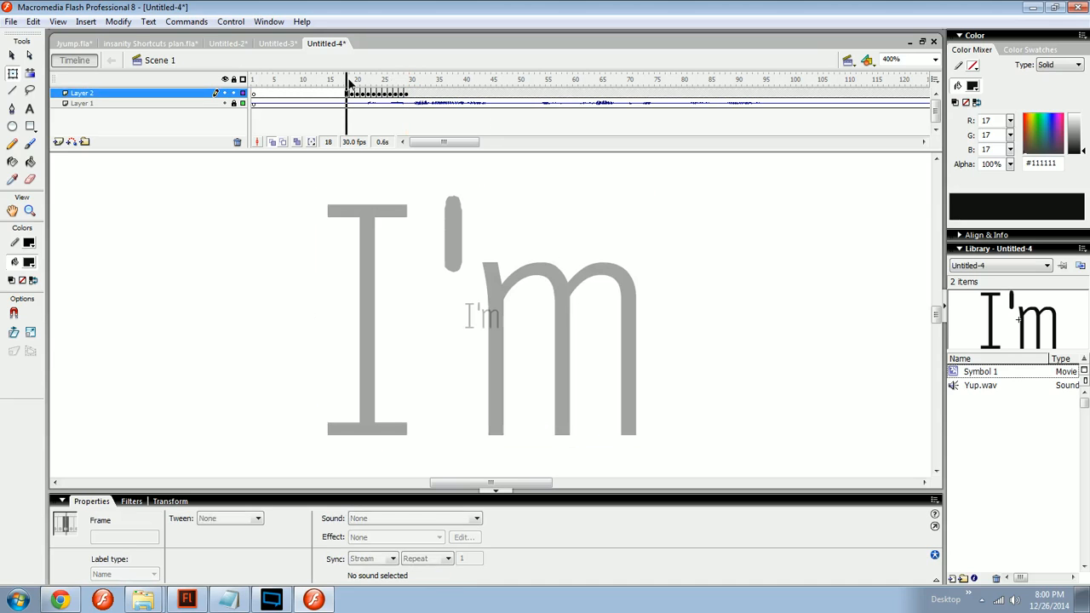
{"action": "key", "text": "Return"}
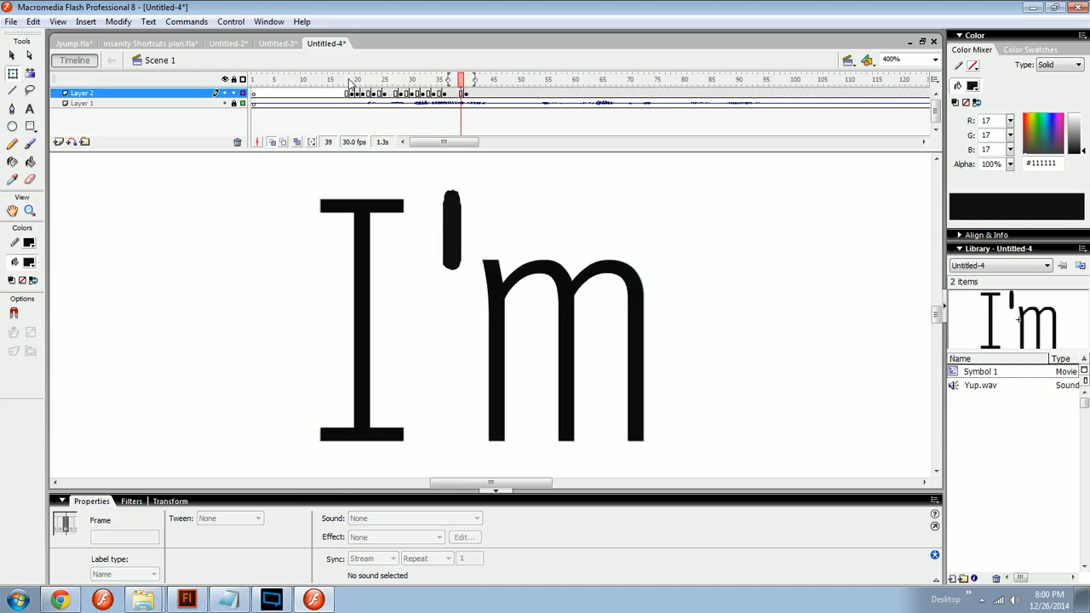
{"action": "left_click", "coordinate": [336, 80]}
{"action": "key", "text": "Return"}
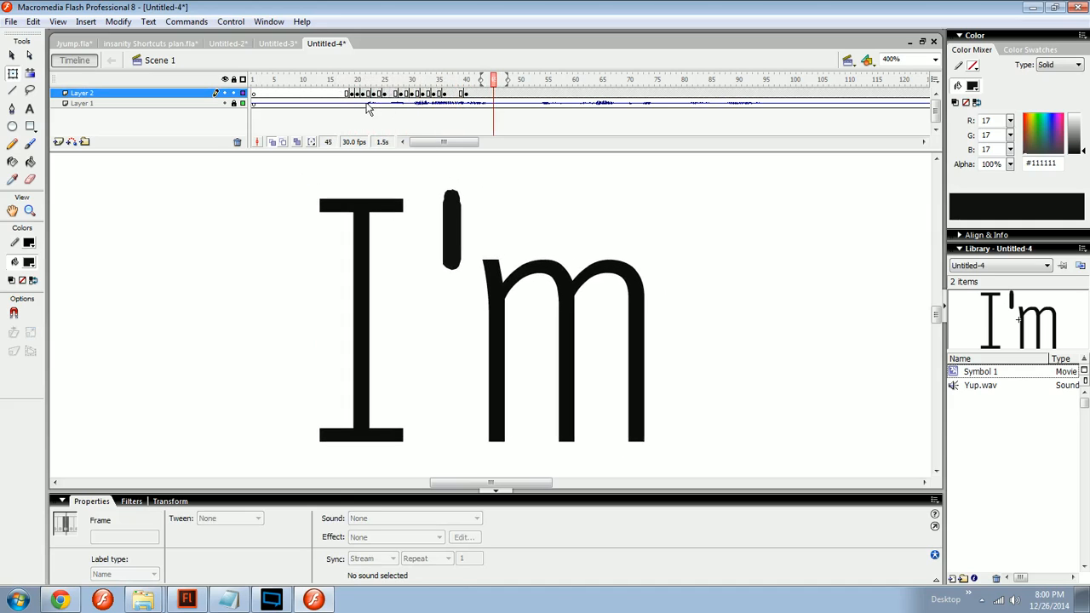
Step: Remove blank frames so the first I'm keyframe falls on frame 17, and replay the animation at 100% zoom
{"action": "left_click", "coordinate": [313, 94]}
{"action": "left_click", "coordinate": [474, 240]}
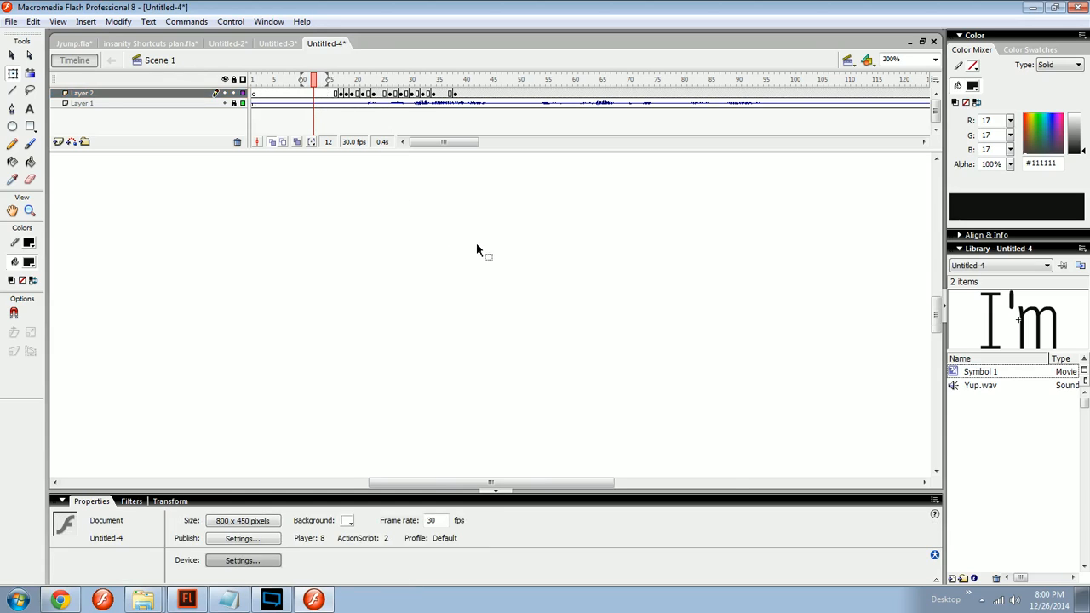
{"action": "key", "text": "ctrl+1"}
{"action": "key", "text": "Return"}
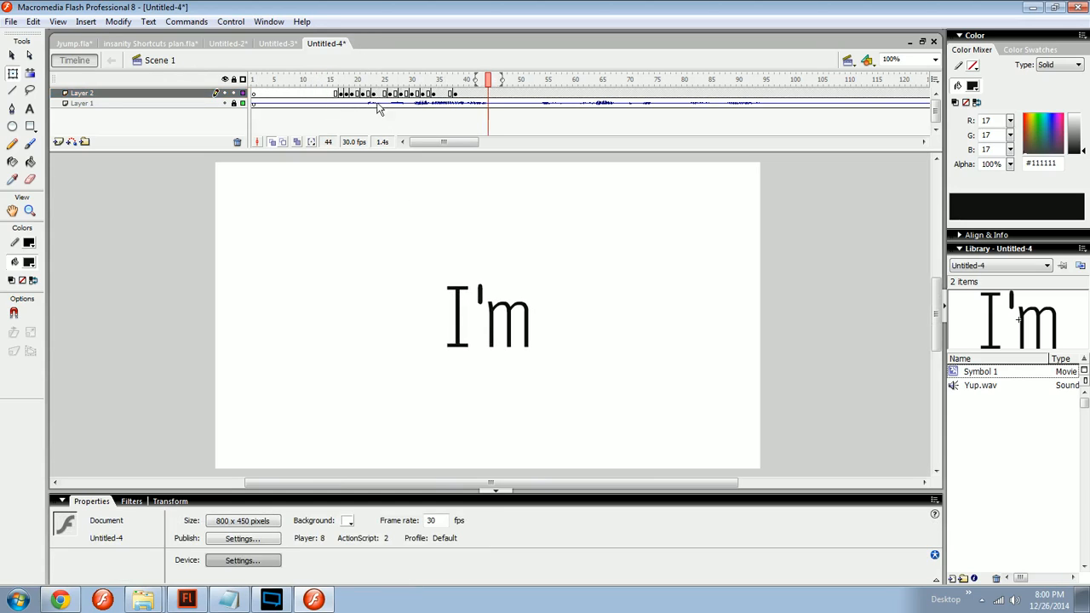
Step: Move the I'm symbol up on all its keyframes at once with Edit Multiple Frames, and replay the animation
{"action": "left_click", "coordinate": [325, 93]}
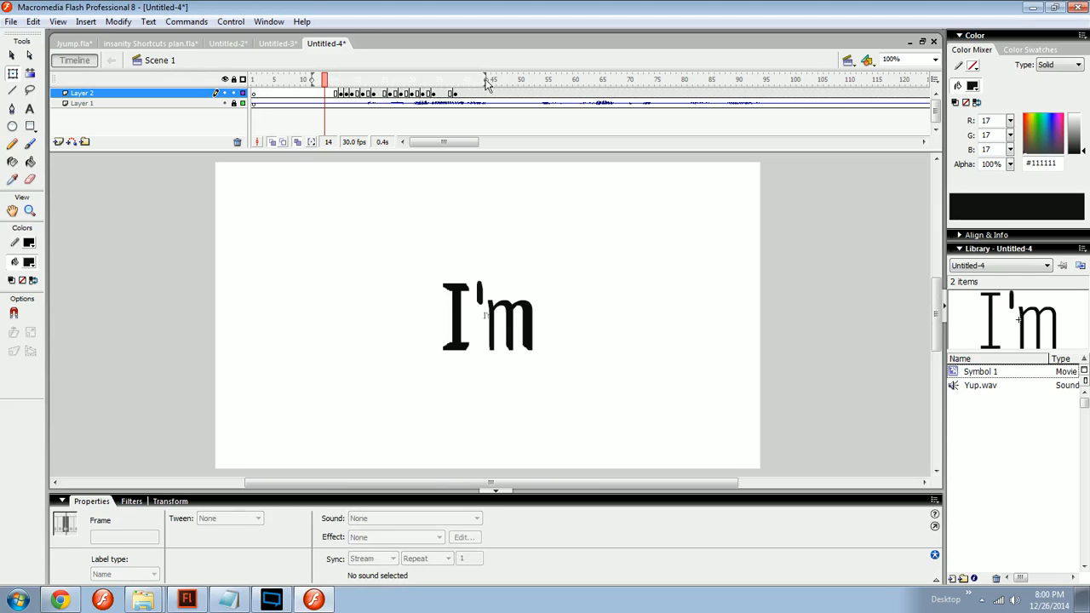
{"action": "left_click", "coordinate": [515, 317]}
{"action": "left_click_drag", "start_coordinate": [509, 322], "coordinate": [508, 256]}
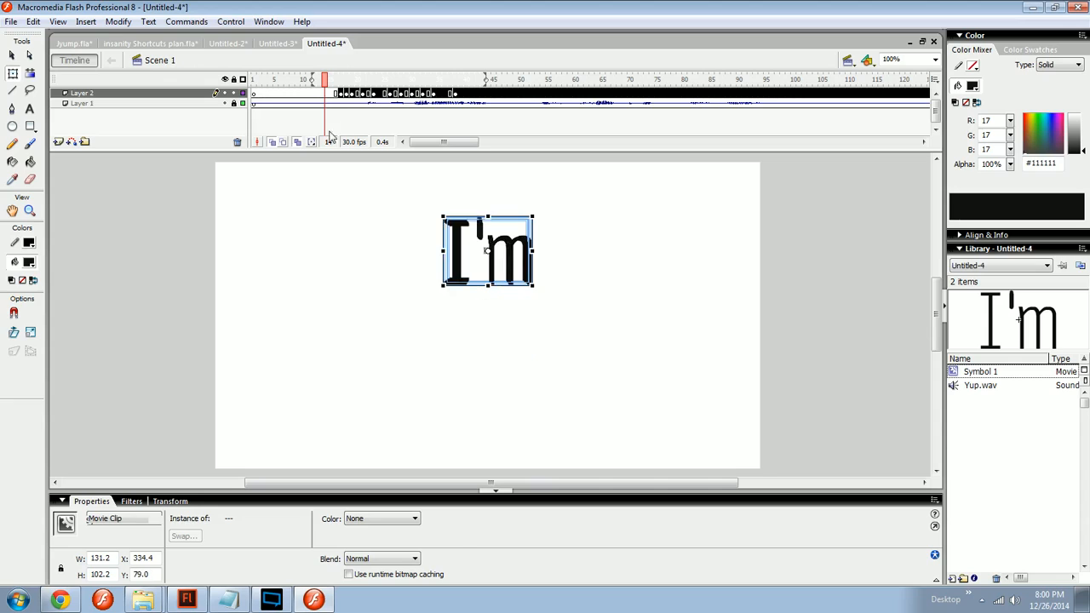
{"action": "left_click", "coordinate": [329, 93]}
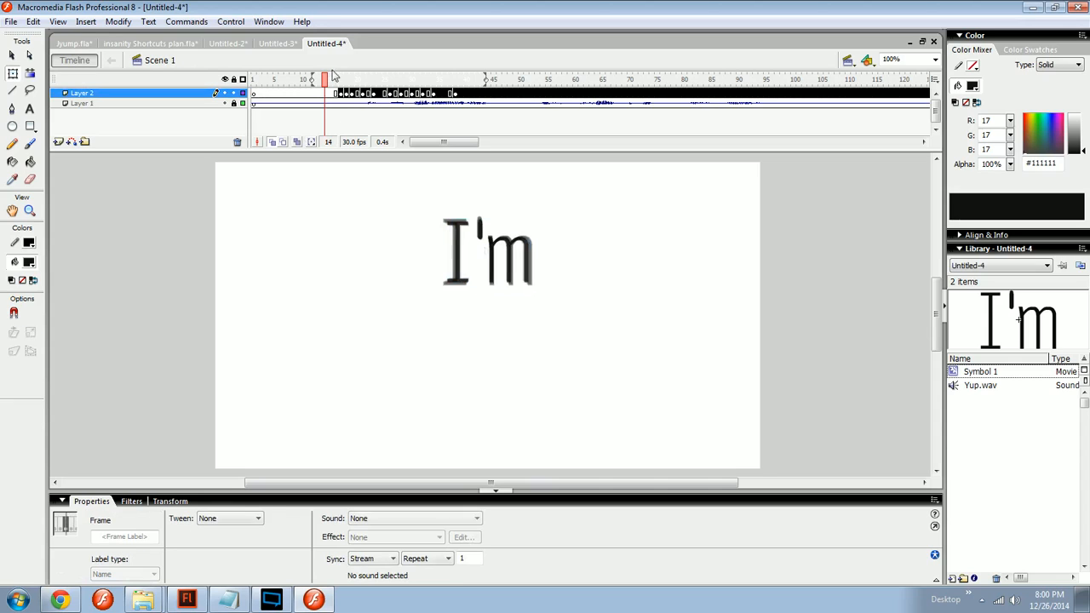
{"action": "left_click", "coordinate": [311, 143]}
{"action": "left_click", "coordinate": [349, 200]}
{"action": "left_click", "coordinate": [284, 94]}
{"action": "key", "text": "Return"}
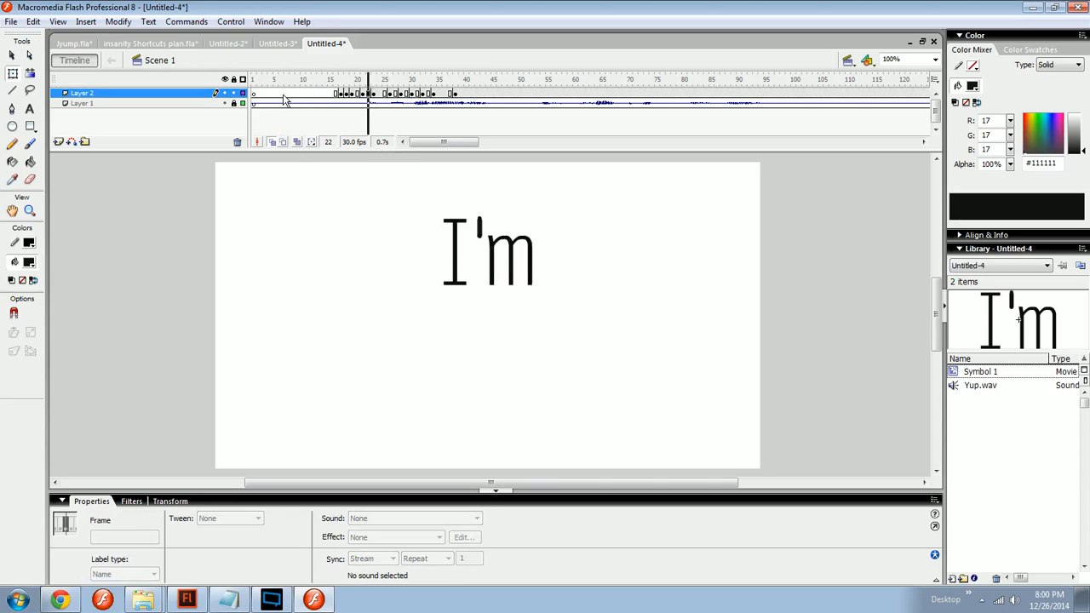
{"action": "key", "text": "Return"}
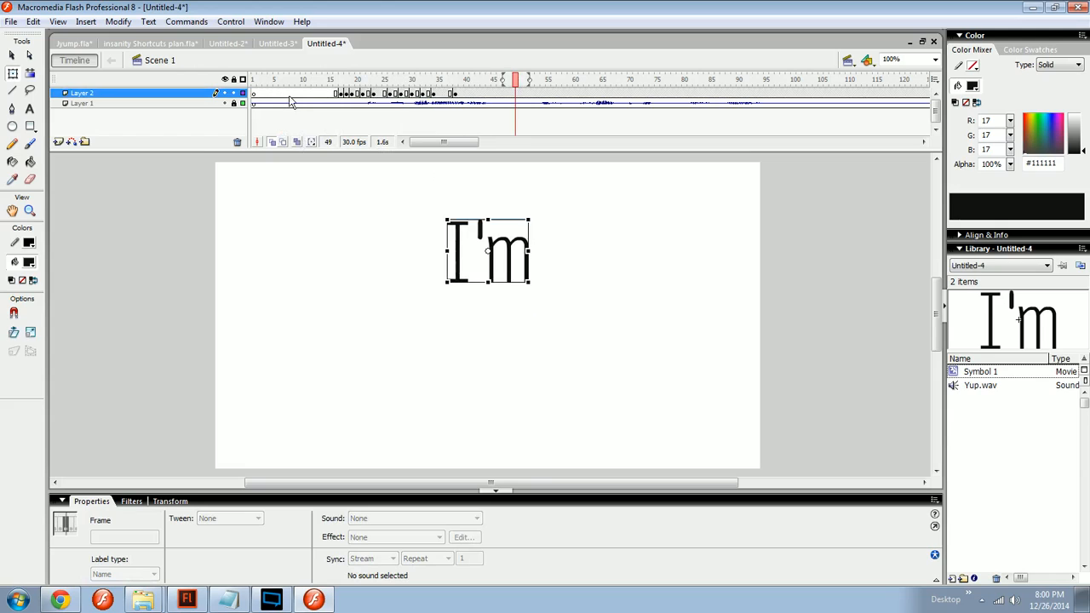
Step: Lock Layer 2 and add a new layer above it with a blank keyframe at frame 26
{"action": "left_click", "coordinate": [234, 93]}
{"action": "left_click", "coordinate": [59, 143]}
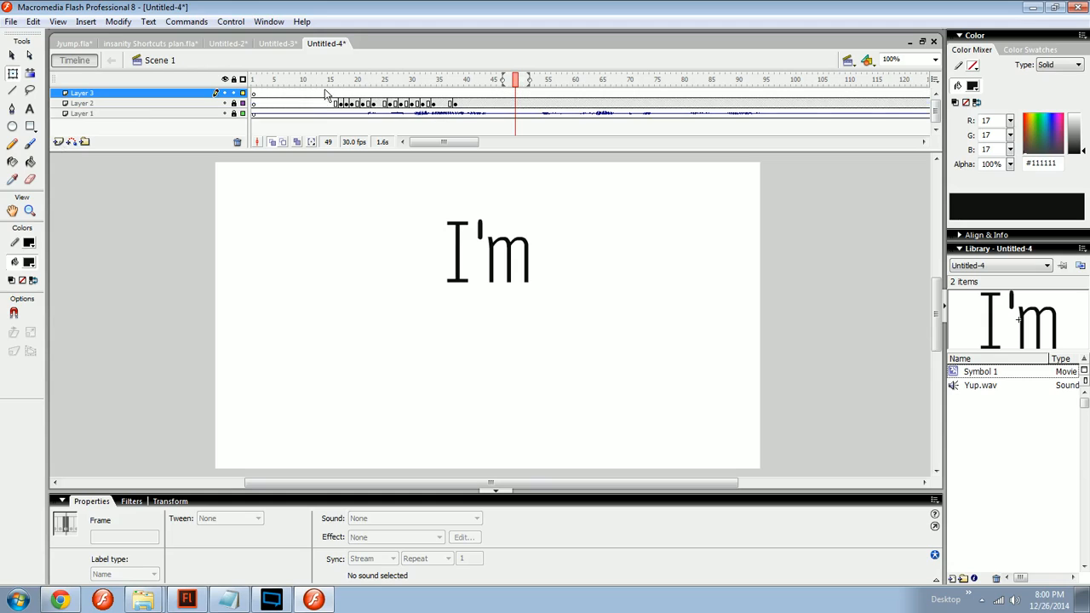
{"action": "left_click", "coordinate": [343, 81]}
{"action": "key", "text": "Return"}
{"action": "key", "text": "Return"}
{"action": "left_click", "coordinate": [394, 98]}
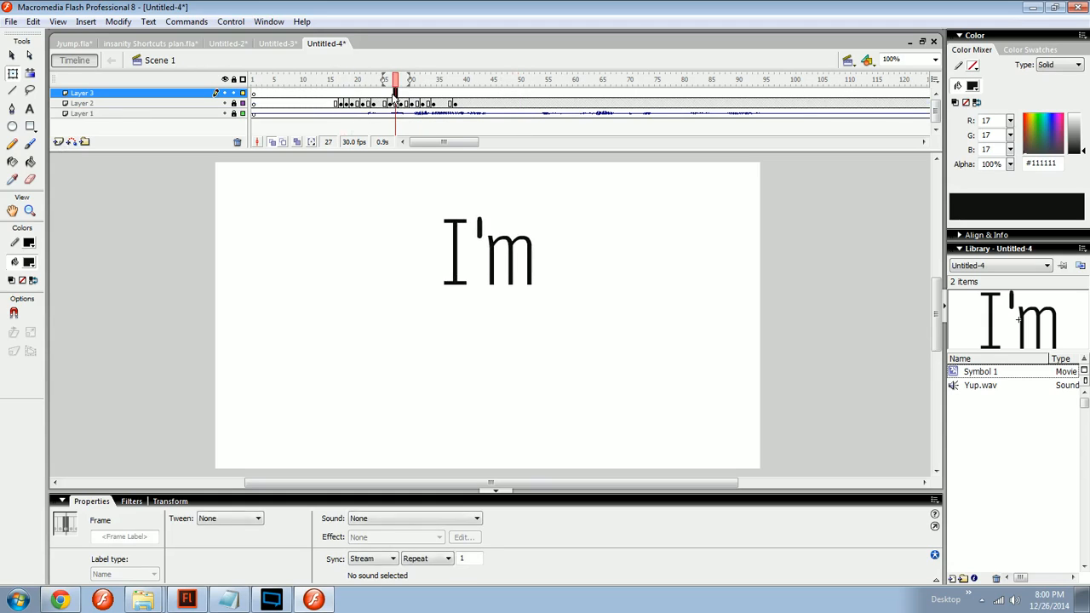
{"action": "left_click", "coordinate": [575, 323]}
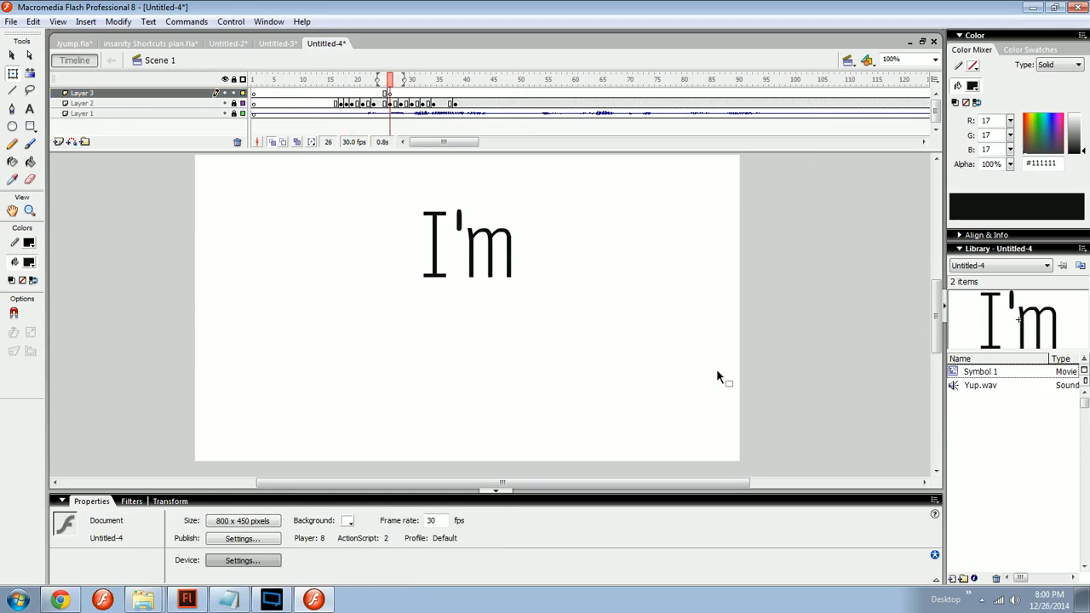
Step: Write "talkin" extended with a long run of n's in Letter Gothic Std, size 74, and place it beneath I'm
{"action": "key", "text": "t"}
{"action": "left_click", "coordinate": [559, 341]}
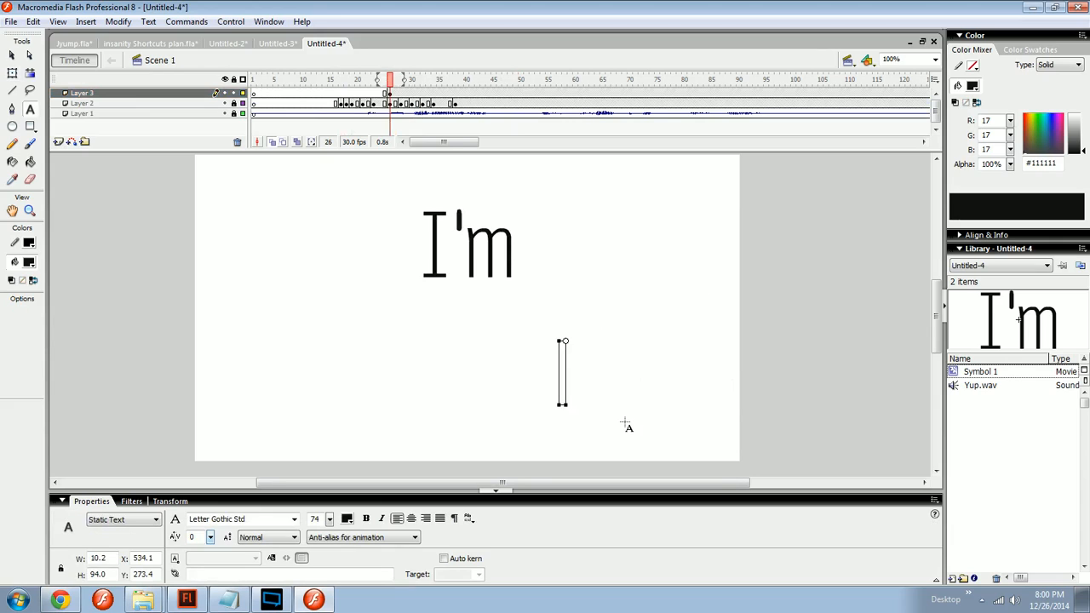
{"action": "type", "text": "talking"}
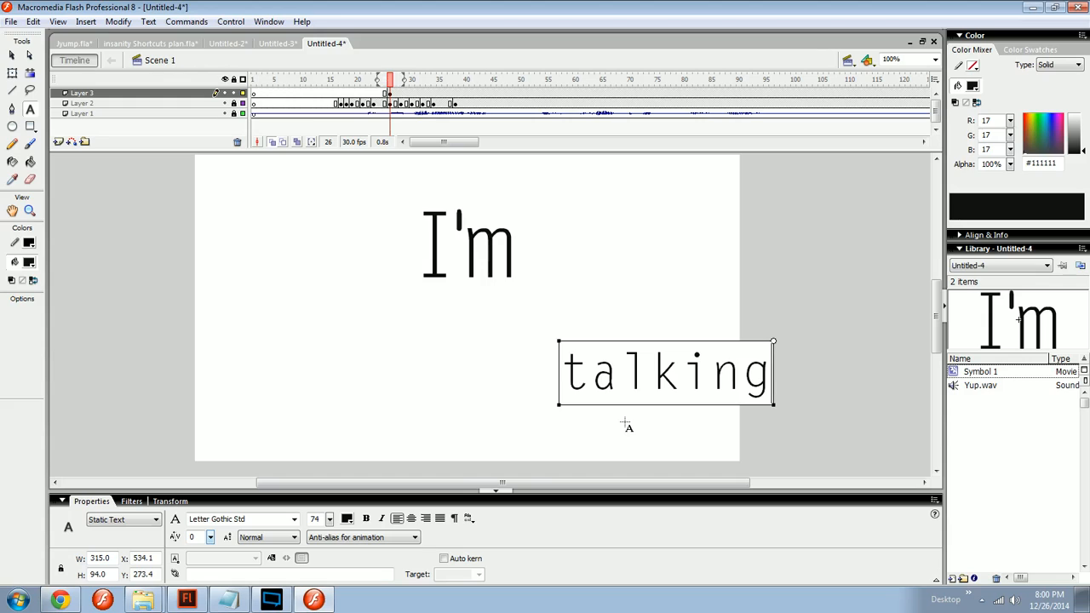
{"action": "key", "text": "BackSpace"}
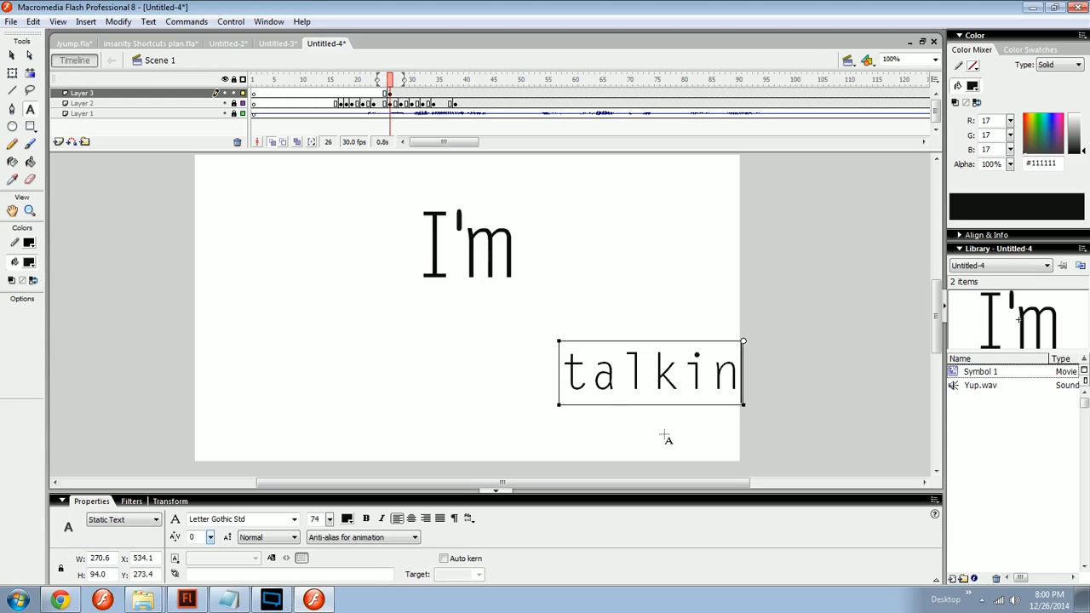
{"action": "type", "text": "nnnnnnnnnnnnnnnnnnnn"}
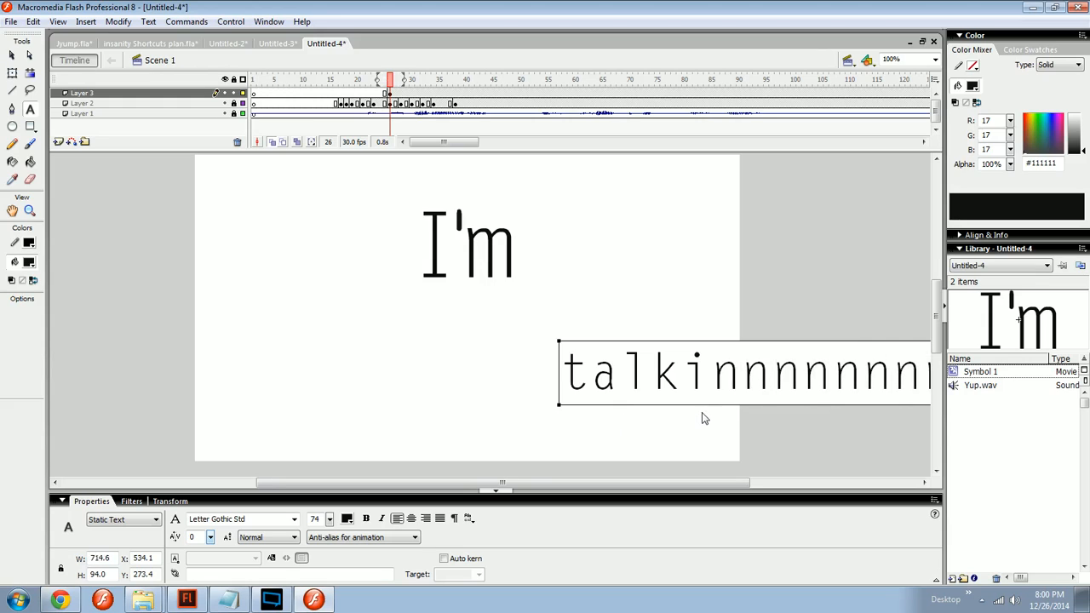
{"action": "left_click", "coordinate": [685, 427]}
{"action": "key", "text": "v"}
{"action": "left_click_drag", "start_coordinate": [655, 389], "coordinate": [503, 349]}
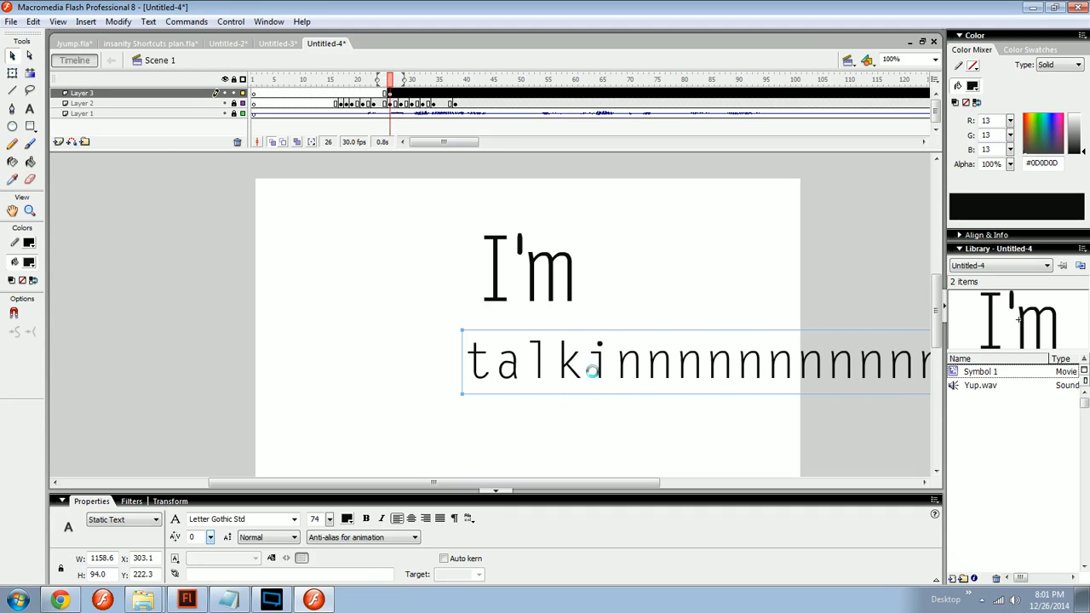
Step: Break apart the talkinnn text, convert it into a movie clip symbol and move it up closer beneath I'm
{"action": "key", "text": "ctrl+b"}
{"action": "key", "text": "ctrl+b"}
{"action": "key", "text": "F8"}
{"action": "key", "text": "Return"}
{"action": "left_click_drag", "start_coordinate": [571, 369], "coordinate": [569, 346]}
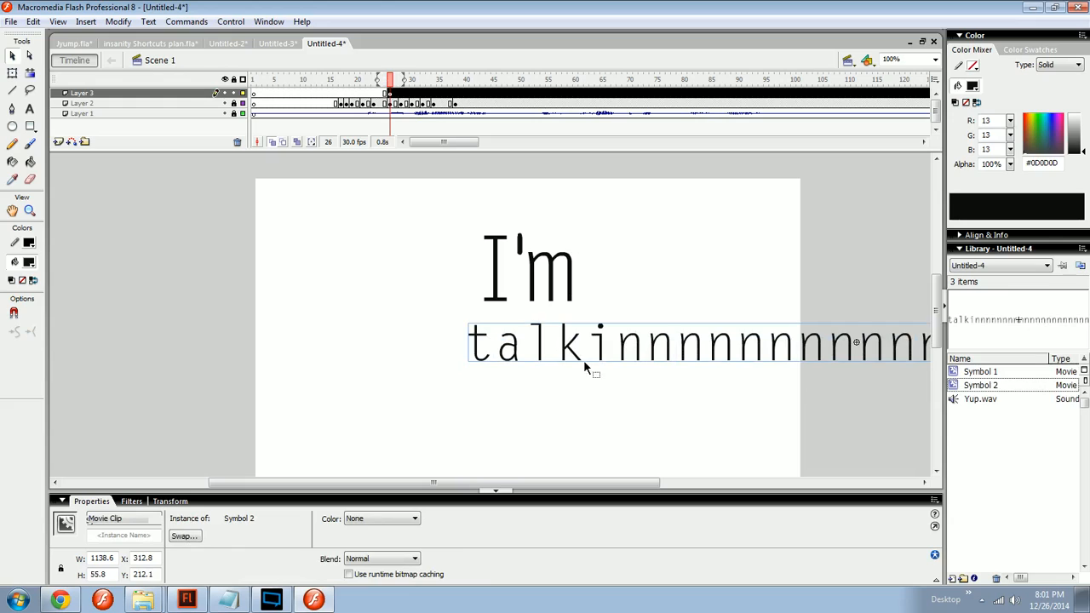
Step: Place the talkinnn symbol's transformation point on the letter l and shift the symbol left beneath I'm
{"action": "key", "text": "q"}
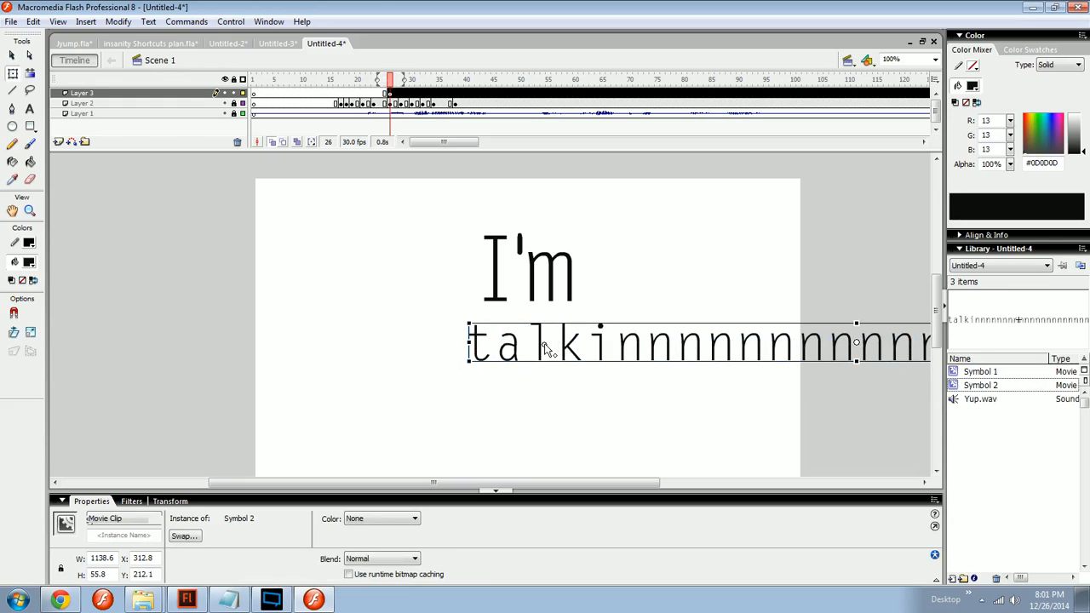
{"action": "left_click_drag", "start_coordinate": [540, 349], "coordinate": [489, 349]}
{"action": "left_click", "coordinate": [523, 413]}
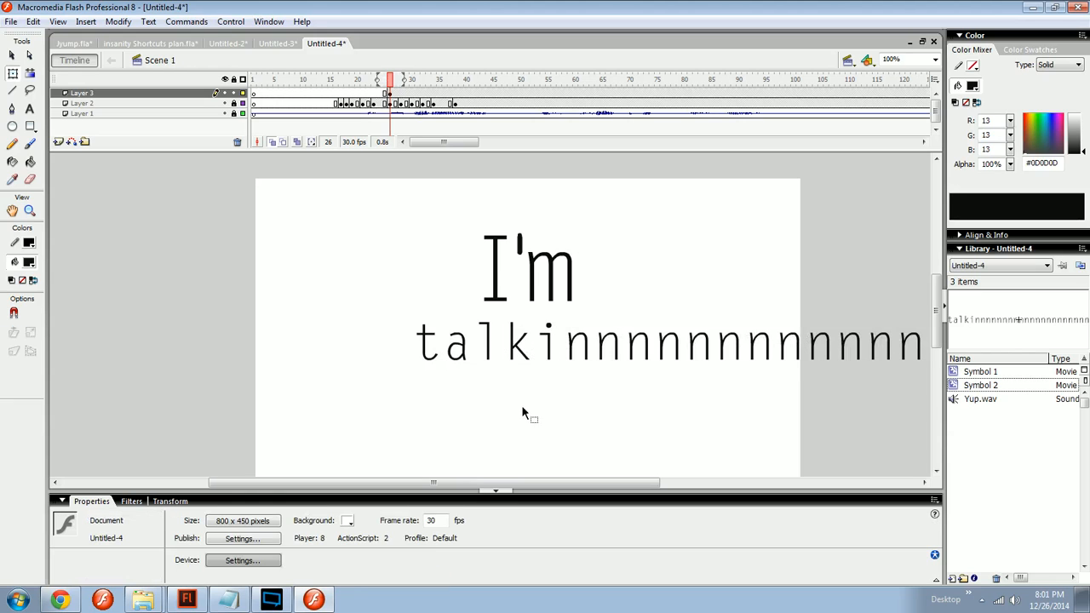
{"action": "left_click", "coordinate": [523, 358]}
Step: Move the talkinnn keyframe to frame 21 on Layer 3 and insert another keyframe at frame 43
{"action": "left_click", "coordinate": [391, 94]}
{"action": "left_click_drag", "start_coordinate": [390, 93], "coordinate": [363, 94]}
{"action": "left_click", "coordinate": [483, 94]}
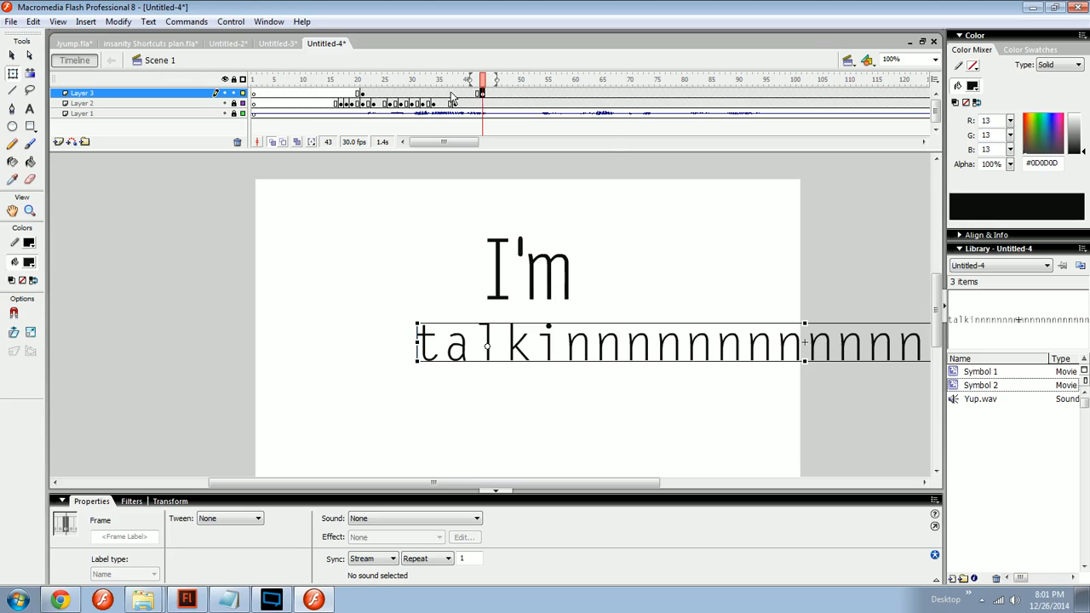
Step: Apply a motion tween between the talkinnn keyframes on Layer 3, with a custom ease curve that rises steeply and flattens toward 100%
{"action": "right_click", "coordinate": [450, 93]}
{"action": "left_click", "coordinate": [477, 101]}
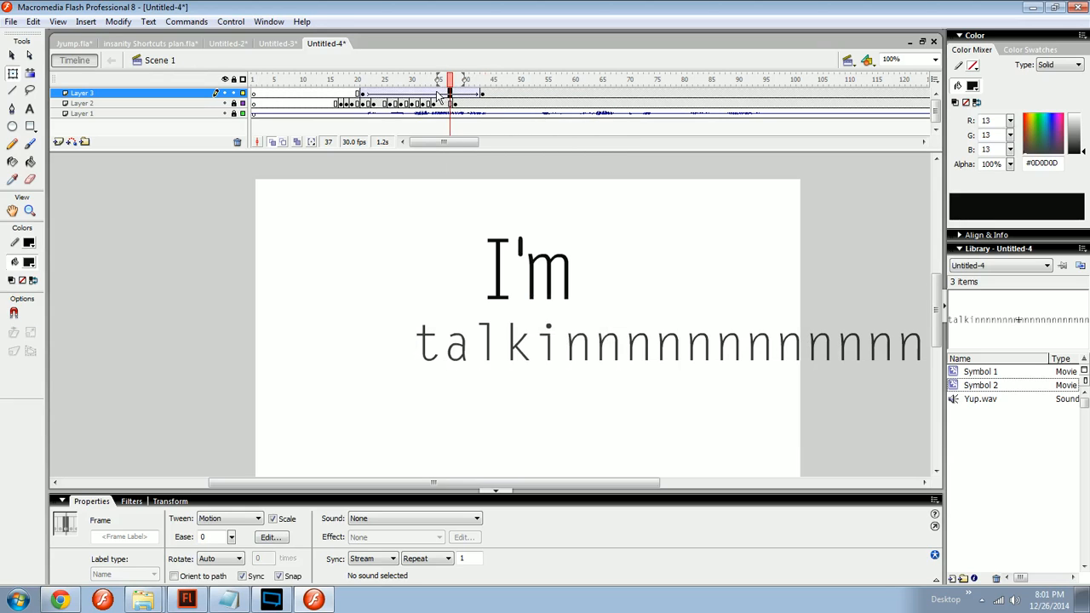
{"action": "left_click", "coordinate": [270, 537]}
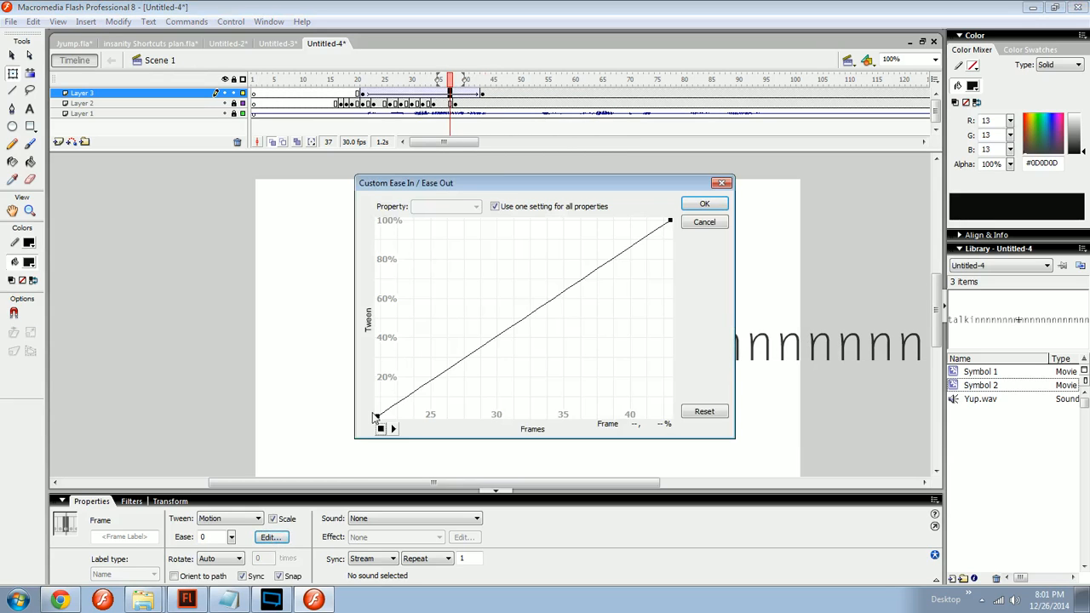
{"action": "left_click", "coordinate": [377, 416]}
{"action": "left_click_drag", "start_coordinate": [476, 355], "coordinate": [378, 298]}
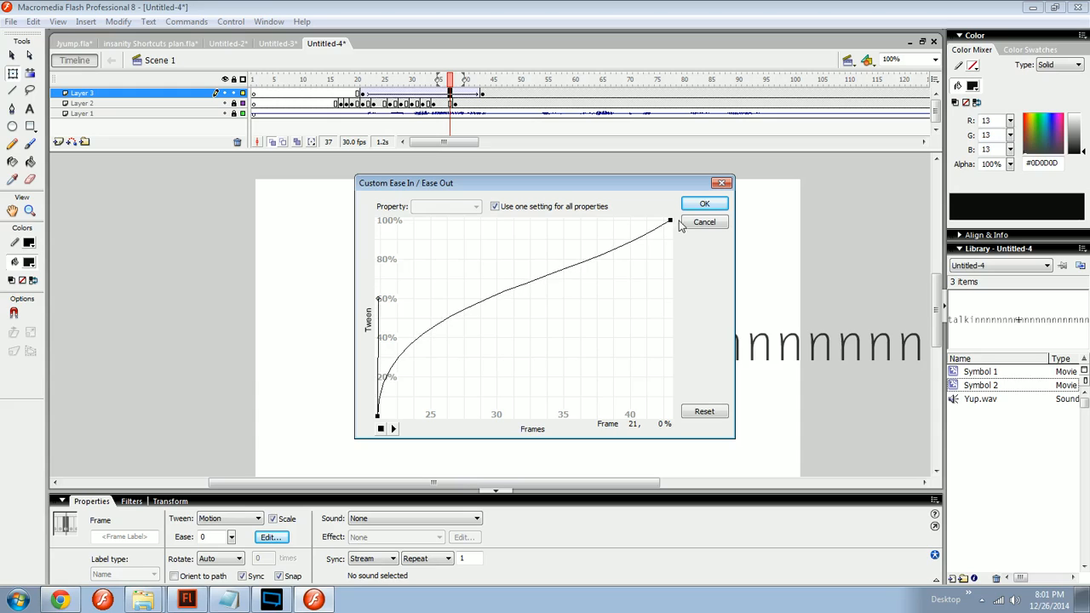
{"action": "left_click", "coordinate": [668, 222]}
{"action": "left_click_drag", "start_coordinate": [571, 290], "coordinate": [407, 174]}
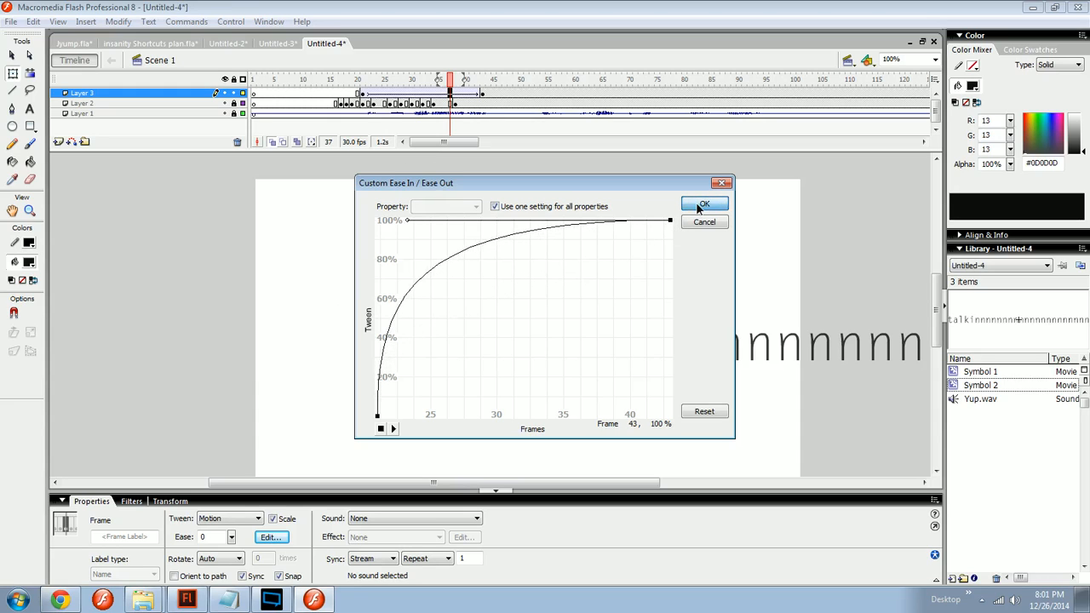
{"action": "left_click", "coordinate": [698, 208]}
{"action": "key", "text": "Return"}
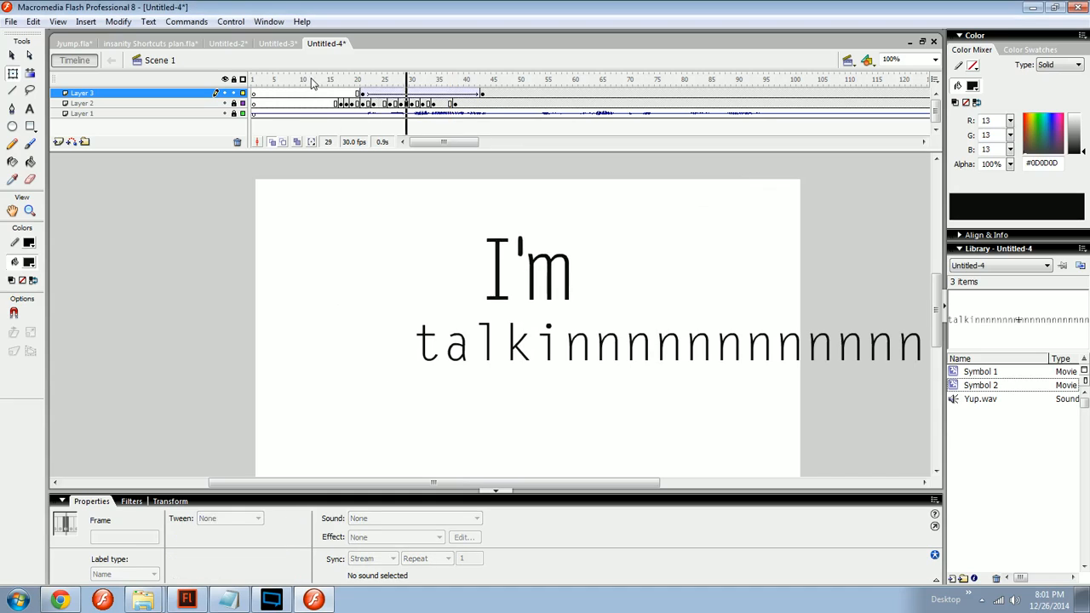
Step: Move the talkinnn symbol at frame 21 right to about X 683 and play back the slide-in
{"action": "left_click", "coordinate": [363, 94]}
{"action": "left_click_drag", "start_coordinate": [452, 355], "coordinate": [731, 358]}
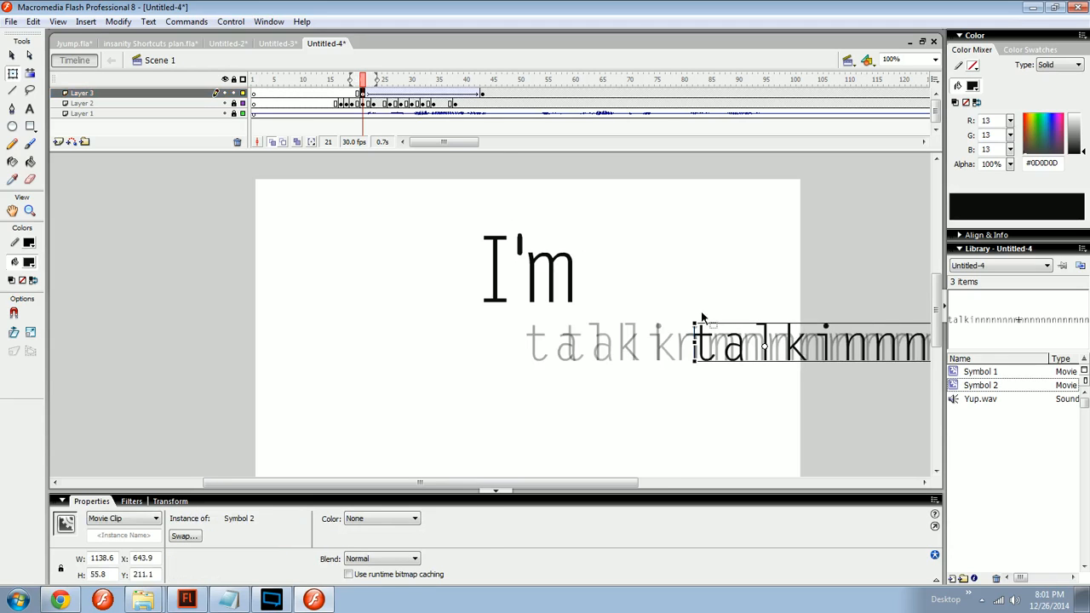
{"action": "left_click_drag", "start_coordinate": [723, 341], "coordinate": [747, 341]}
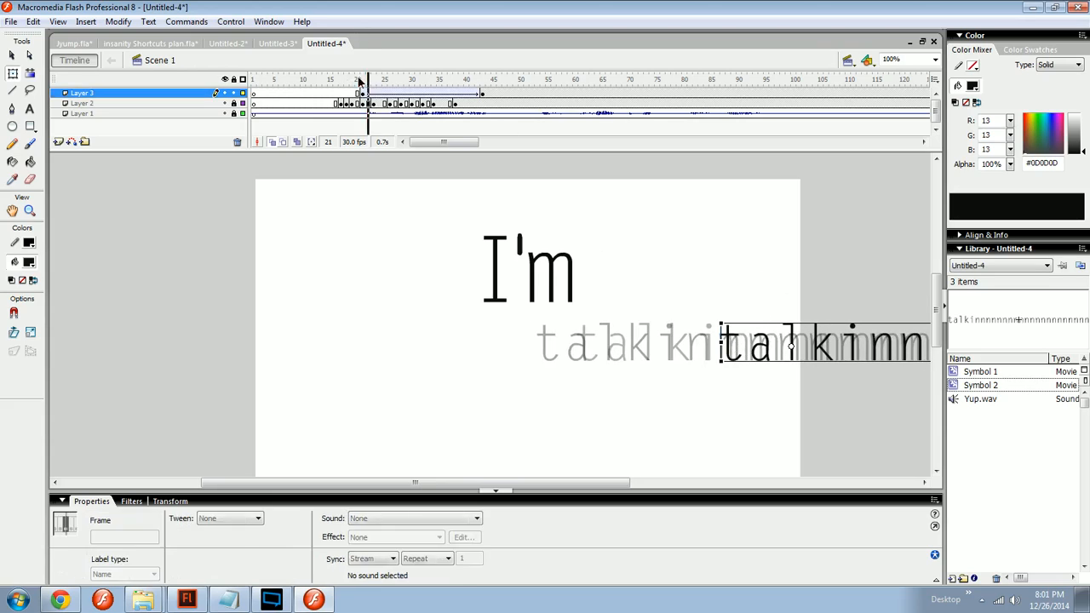
{"action": "left_click", "coordinate": [260, 81]}
{"action": "key", "text": "Return"}
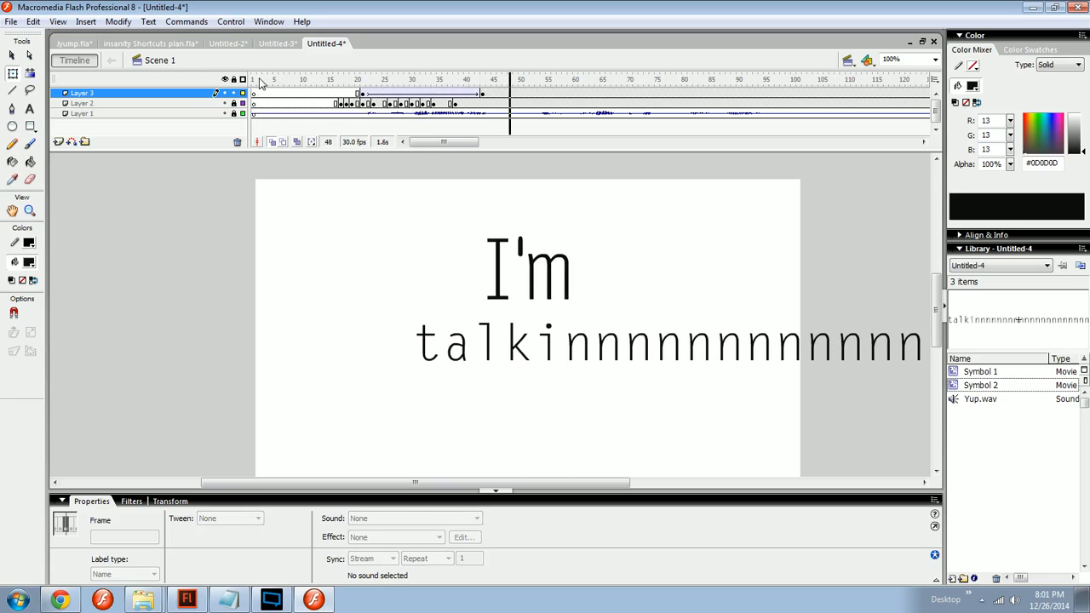
{"action": "key", "text": "Return"}
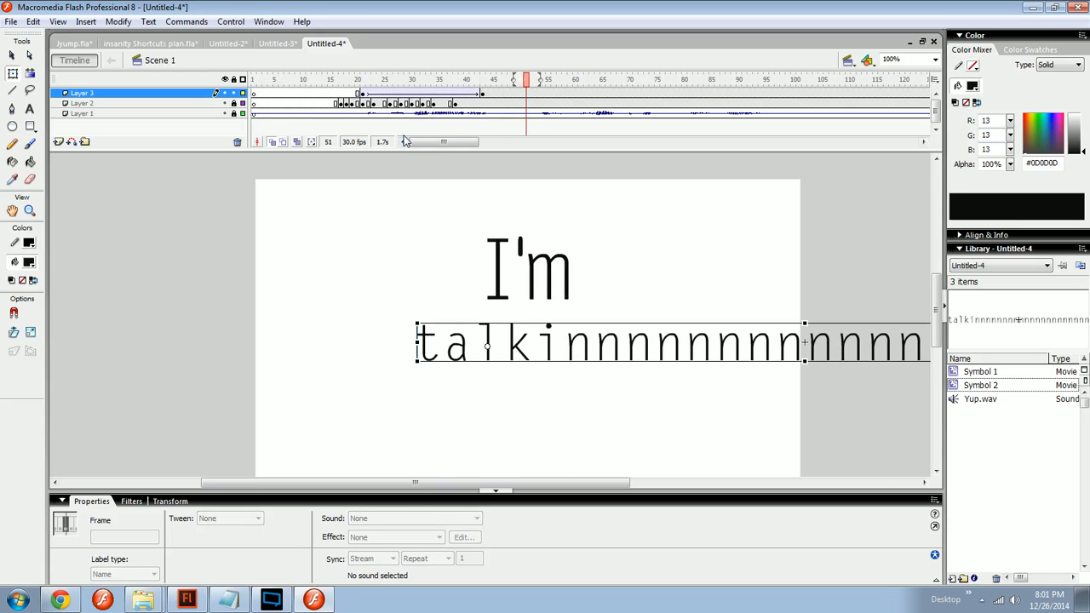
Step: Add a new layer above Layer 3 with a keyframe at frame 22, and set the Rectangle tool to white fill without stroke
{"action": "left_click", "coordinate": [58, 142]}
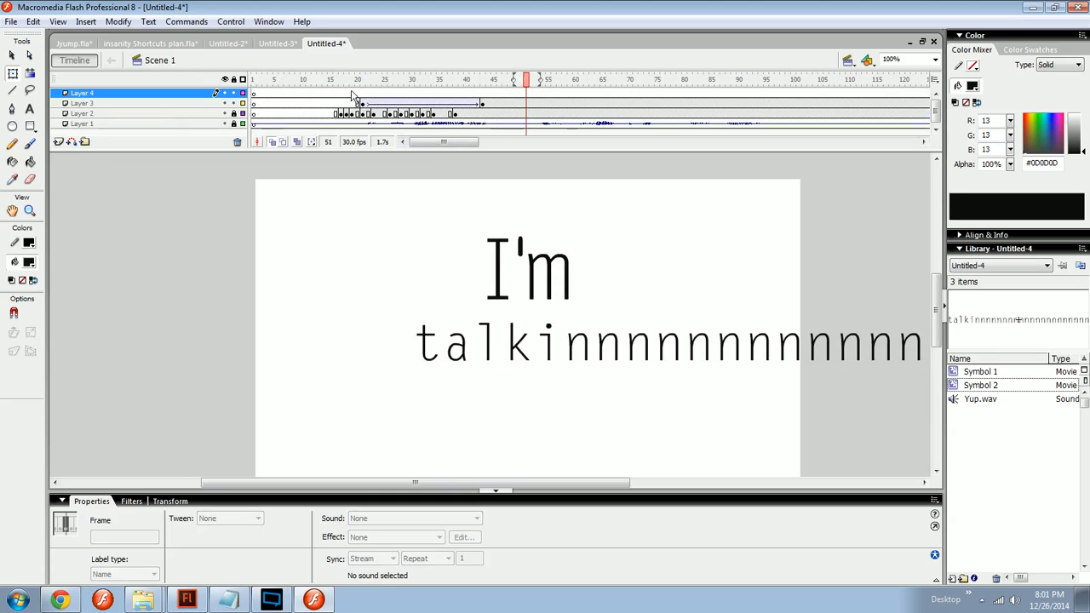
{"action": "left_click", "coordinate": [368, 92]}
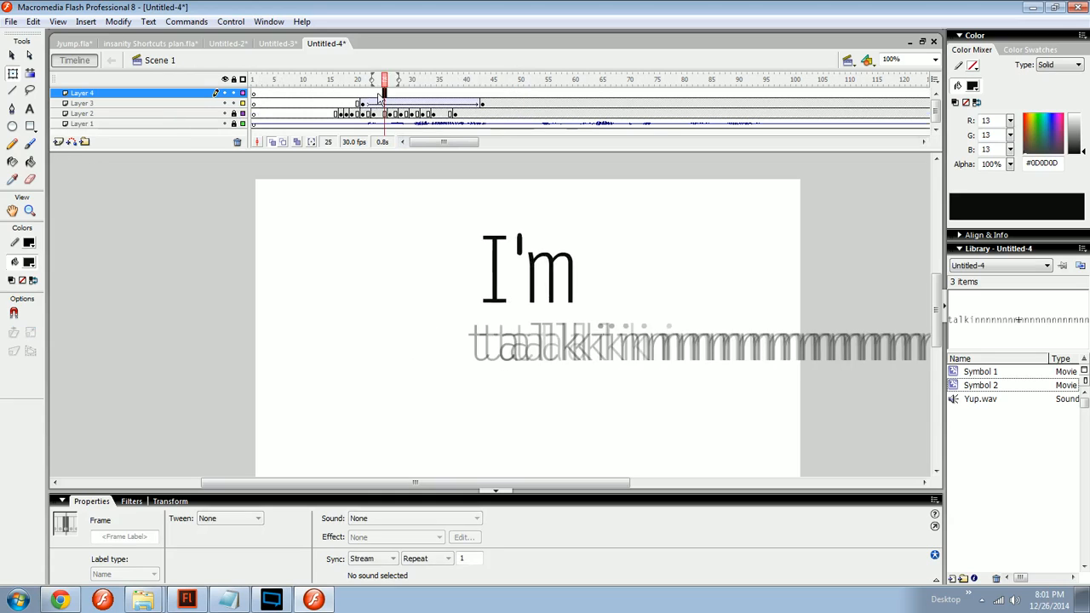
{"action": "left_click", "coordinate": [448, 345]}
{"action": "key", "text": "r"}
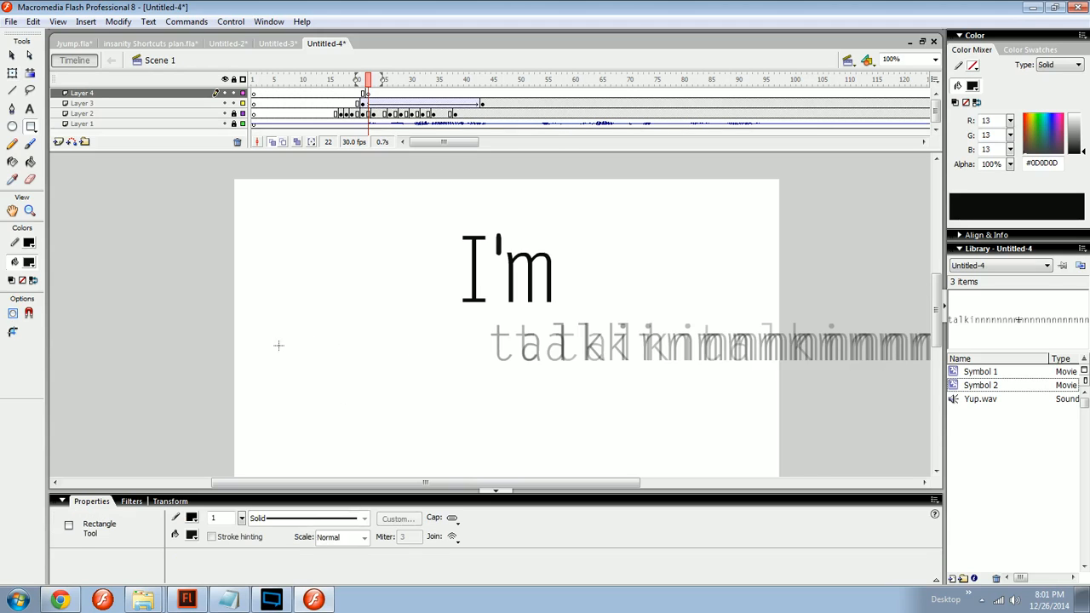
{"action": "left_click", "coordinate": [31, 262]}
{"action": "left_click", "coordinate": [265, 268]}
{"action": "left_click", "coordinate": [31, 243]}
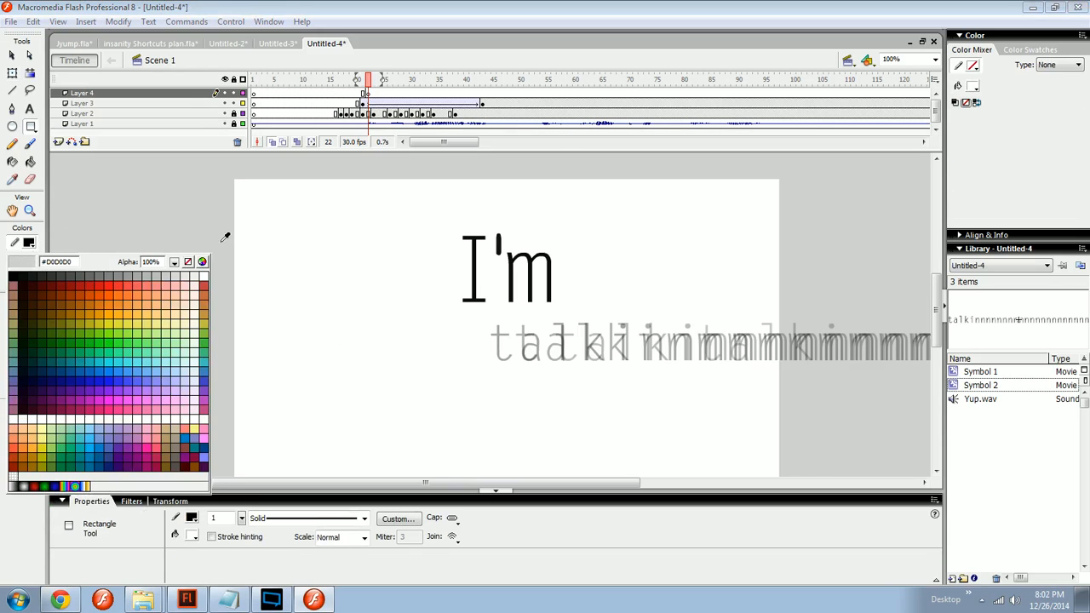
{"action": "left_click", "coordinate": [190, 262]}
Step: Draw a rectangle about 635 by 180 px over the talkinnn text and convert it into a movie clip symbol
{"action": "mouse_move", "coordinate": [323, 288]}
{"action": "left_mouse_down"}
{"action": "mouse_move", "coordinate": [448, 441]}
{"action": "mouse_move", "coordinate": [380, 397]}
{"action": "mouse_move", "coordinate": [699, 395]}
{"action": "mouse_move", "coordinate": [745, 377]}
{"action": "mouse_move", "coordinate": [755, 412]}
{"action": "left_mouse_up"}
{"action": "left_click", "coordinate": [574, 382], "text": "ctrl"}
{"action": "key", "text": "F8"}
{"action": "key", "text": "Return"}
{"action": "key", "text": "v"}
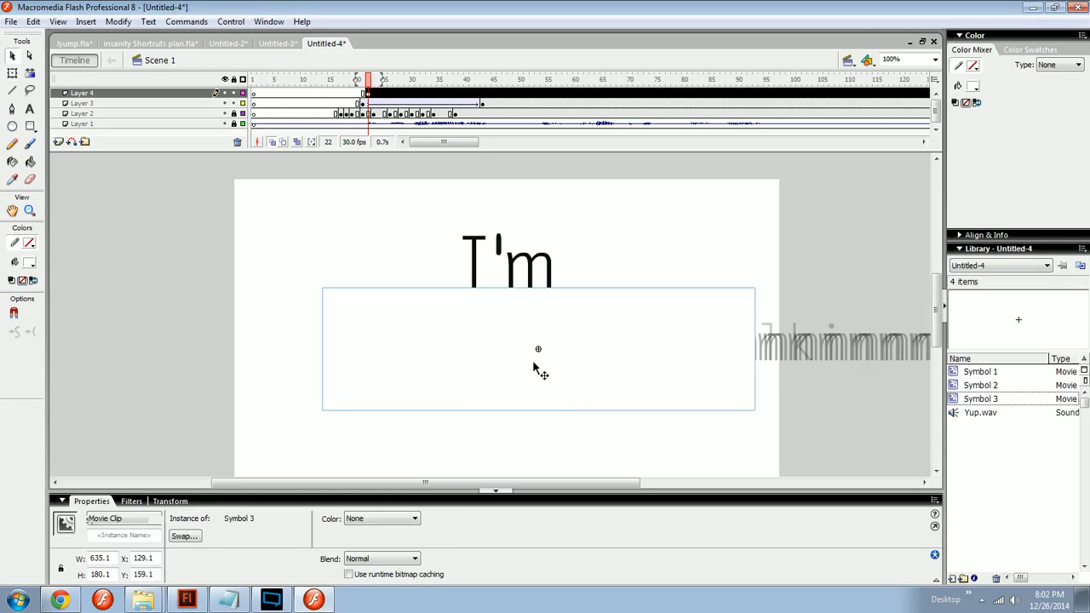
Step: Shift the white rectangle right over the trailing n's, turn off onion skinning and lock Layer 3
{"action": "left_click_drag", "start_coordinate": [533, 365], "coordinate": [808, 355]}
{"action": "left_click", "coordinate": [373, 81]}
{"action": "left_click", "coordinate": [384, 81]}
{"action": "left_click", "coordinate": [277, 143]}
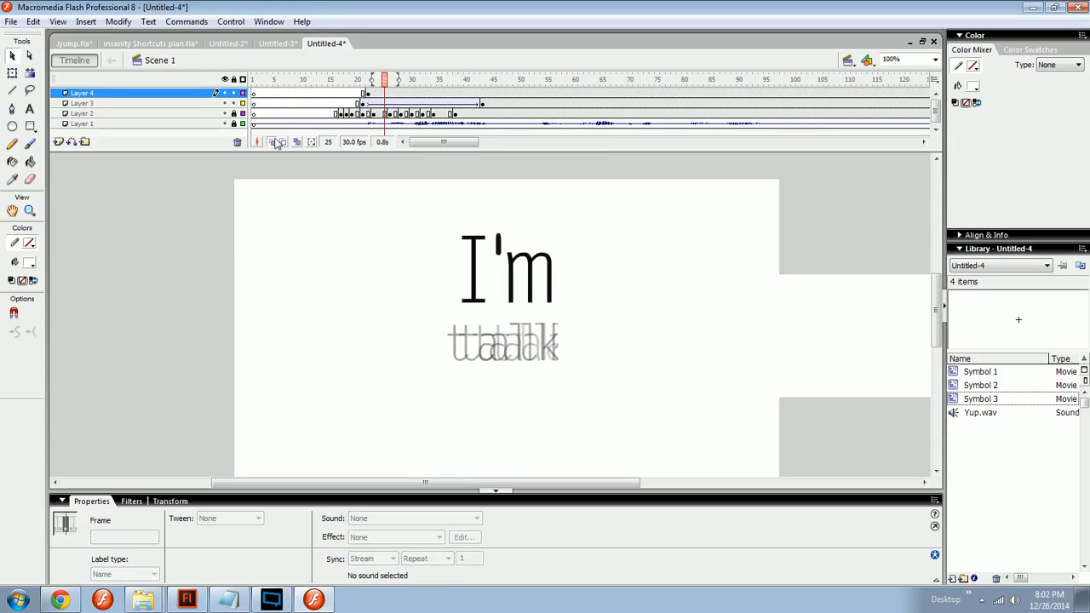
{"action": "left_click", "coordinate": [225, 103]}
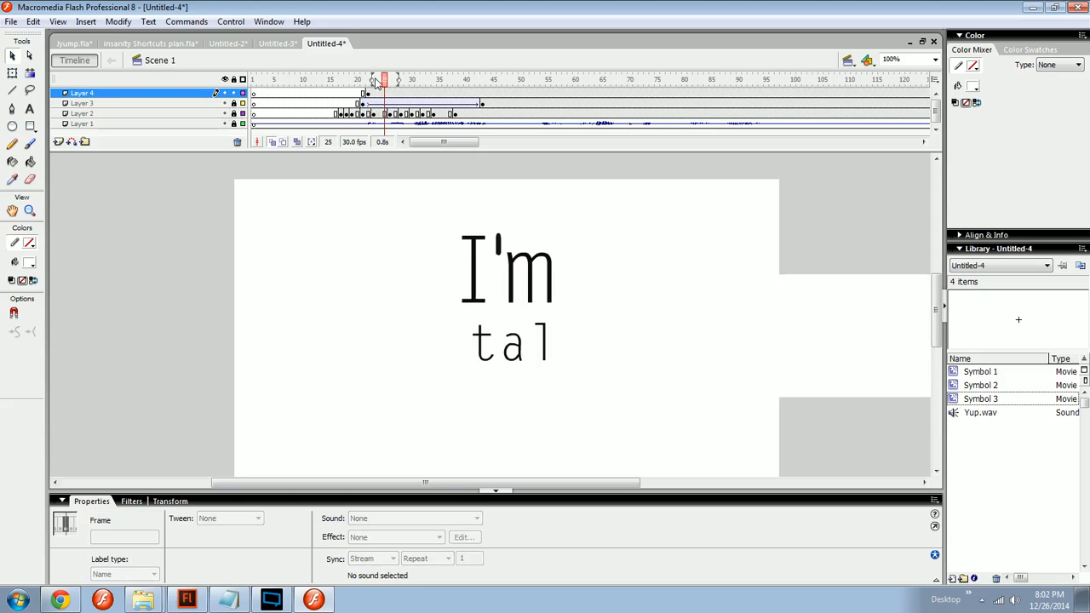
Step: Nudge the white rectangle right to about X 525, checking its edge against the word talkin at frames 28 to 32
{"action": "left_click_drag", "start_coordinate": [377, 83], "coordinate": [401, 86]}
{"action": "left_click", "coordinate": [616, 363]}
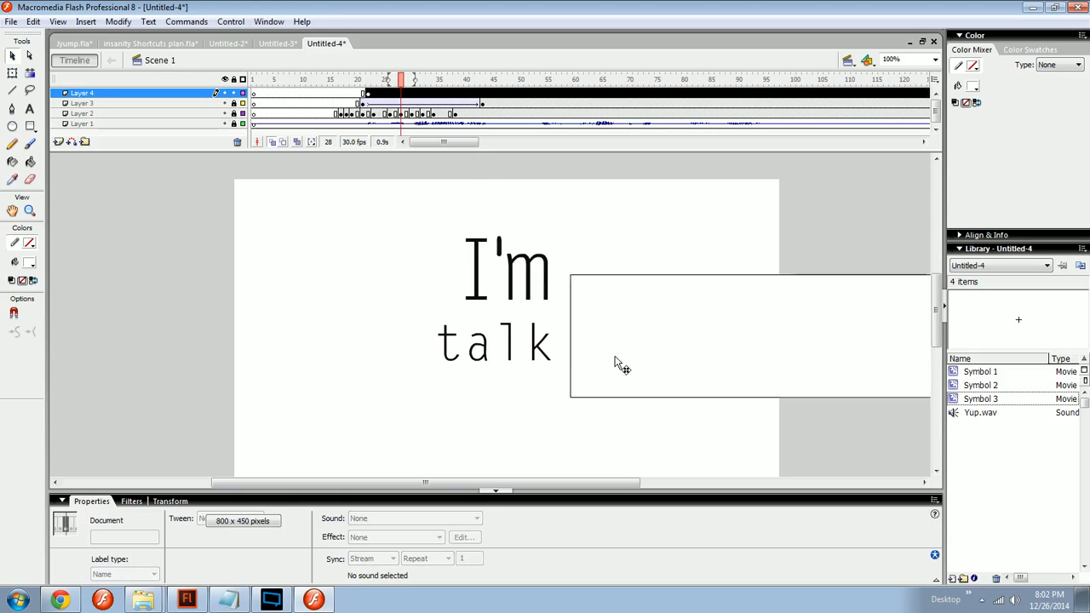
{"action": "left_click_drag", "start_coordinate": [616, 364], "coordinate": [640, 366]}
{"action": "left_click", "coordinate": [412, 81]}
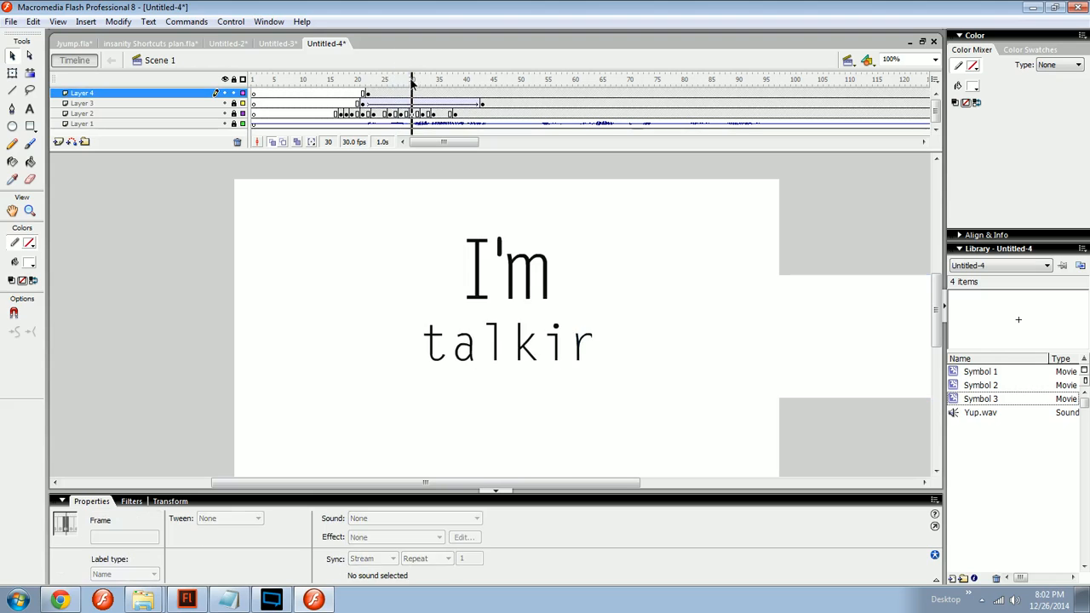
{"action": "left_click_drag", "start_coordinate": [412, 81], "coordinate": [423, 80]}
{"action": "left_click", "coordinate": [665, 344]}
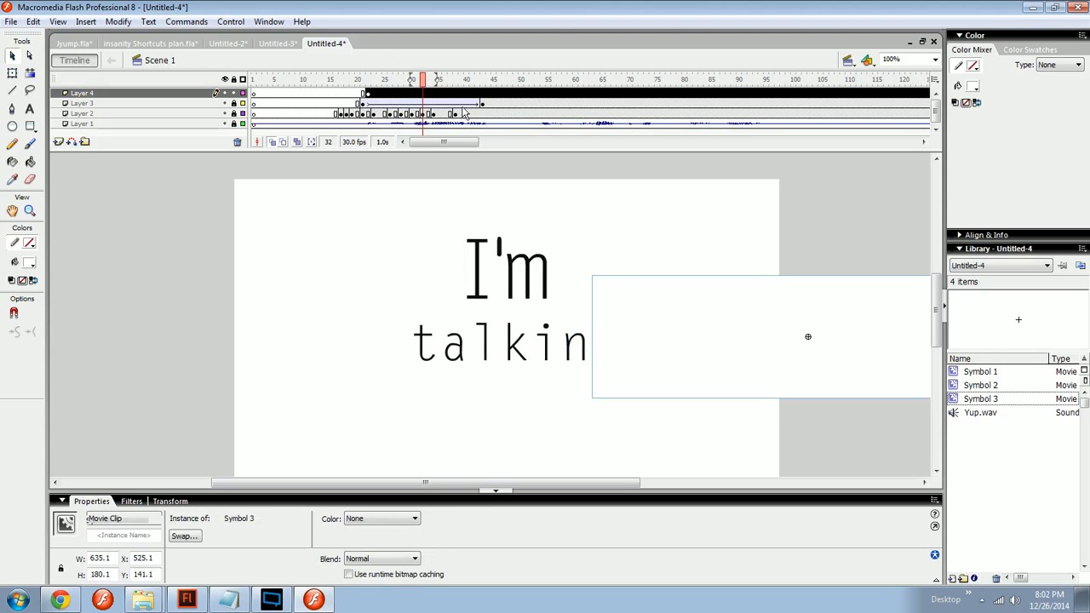
Step: Insert a keyframe at frame 32 on Layer 4, delete the white rectangle from the preceding frames and review the playback
{"action": "left_click", "coordinate": [424, 94]}
{"action": "key", "text": "F6"}
{"action": "left_click", "coordinate": [396, 94]}
{"action": "key", "text": "Delete"}
{"action": "left_click", "coordinate": [425, 94]}
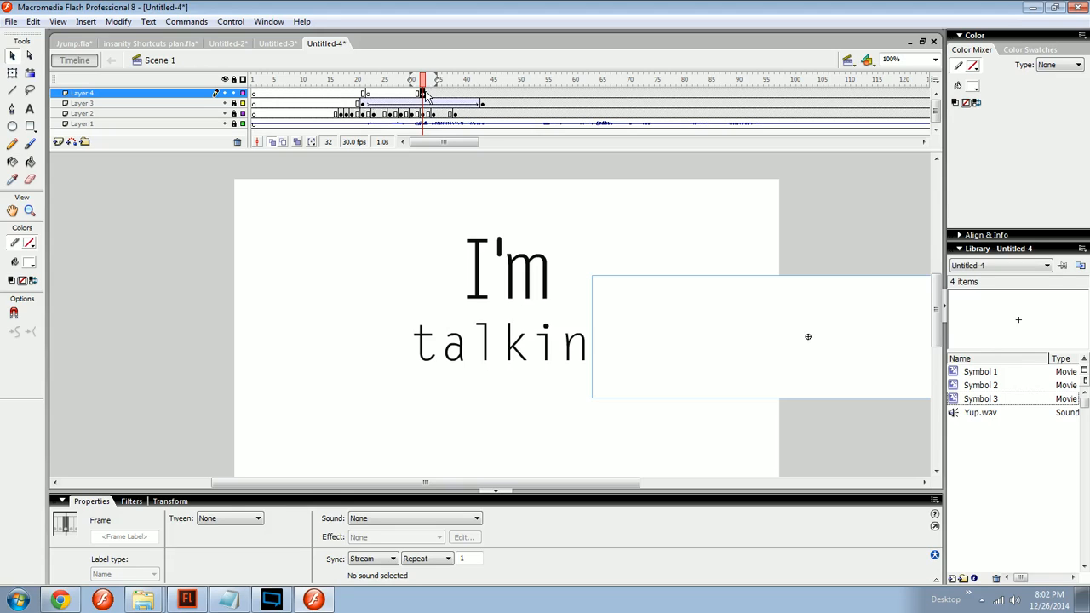
{"action": "left_click", "coordinate": [365, 111]}
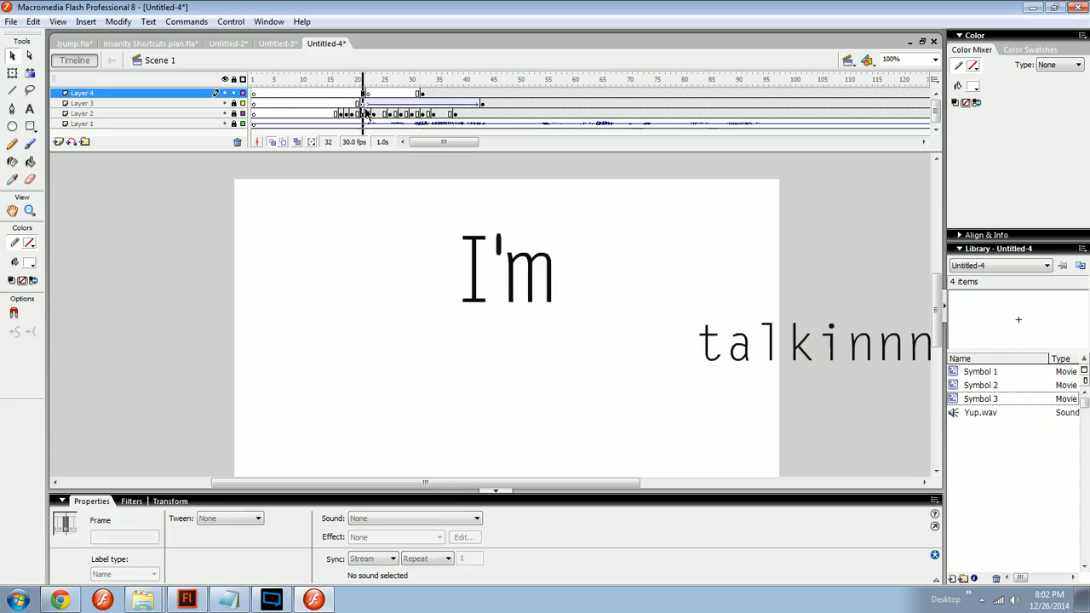
{"action": "left_click", "coordinate": [364, 105]}
{"action": "key", "text": "Return"}
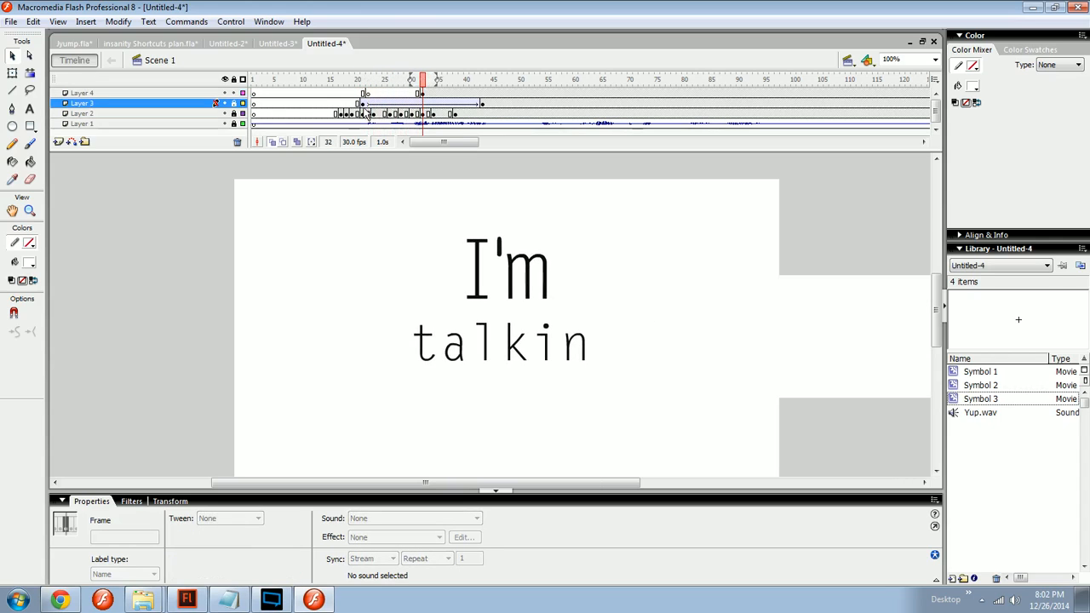
{"action": "key", "text": "comma"}
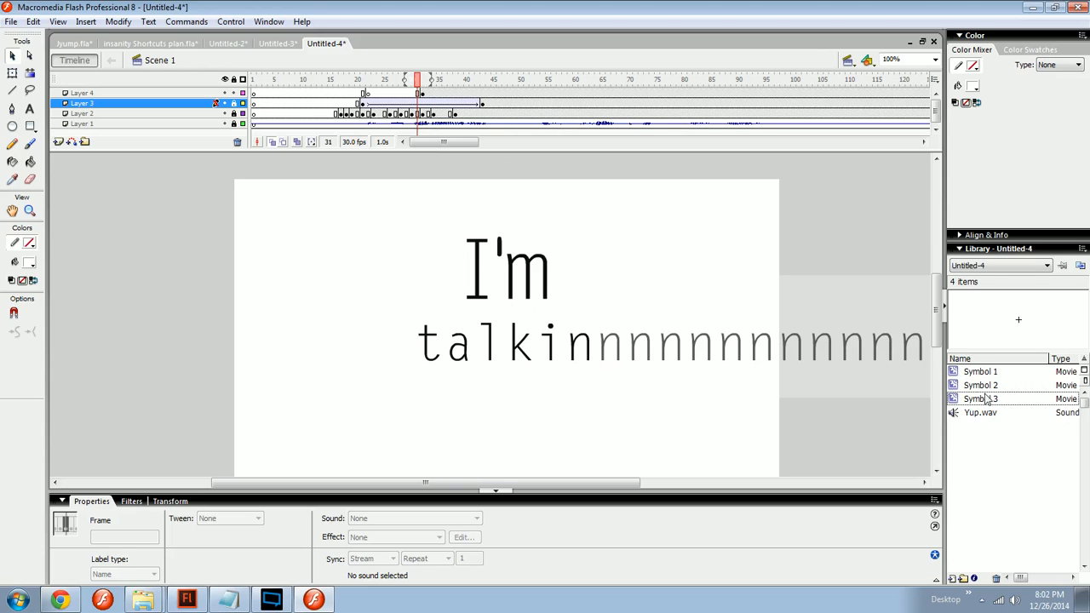
Step: Open Symbol 2 from the library for editing and extend its Layer 1 timeline well past frame 120
{"action": "left_click", "coordinate": [955, 385]}
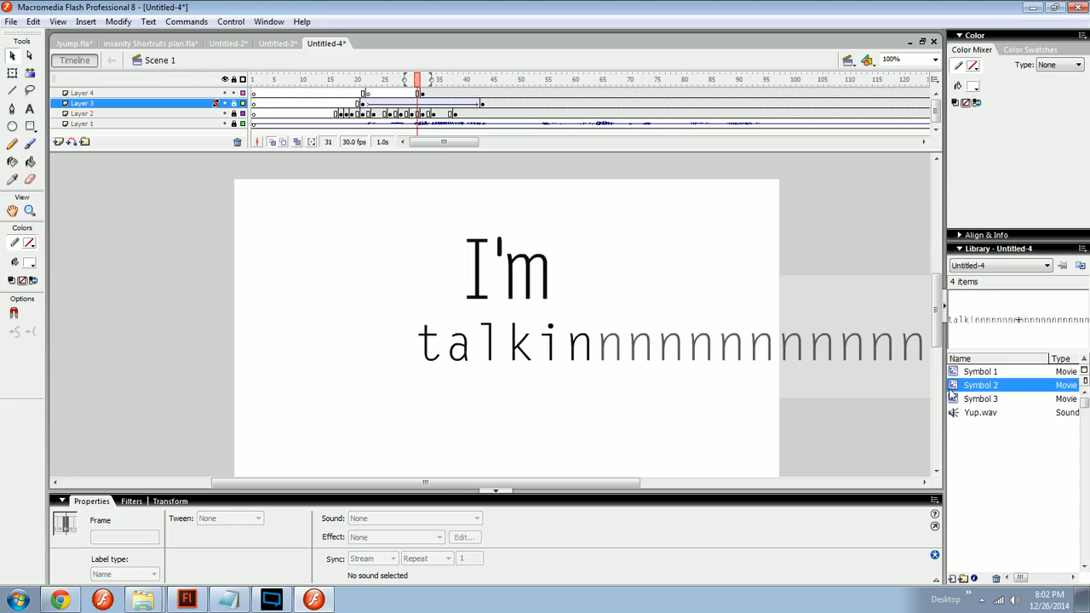
{"action": "double_click", "coordinate": [954, 386]}
{"action": "left_click_drag", "start_coordinate": [331, 93], "coordinate": [859, 95]}
{"action": "key", "text": "F5"}
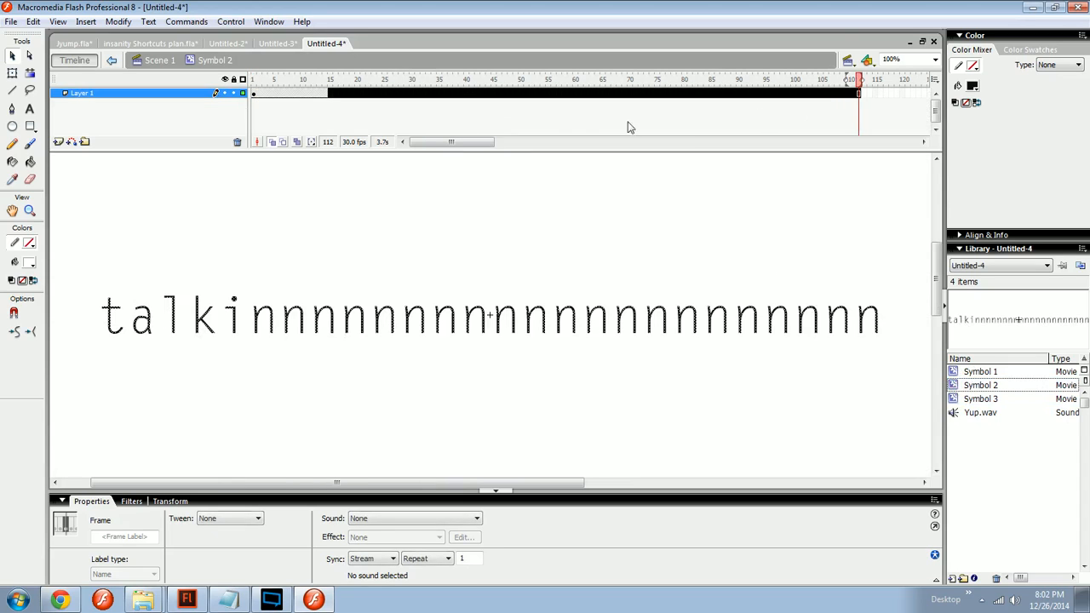
{"action": "left_click_drag", "start_coordinate": [436, 146], "coordinate": [394, 146]}
{"action": "left_click", "coordinate": [703, 81]}
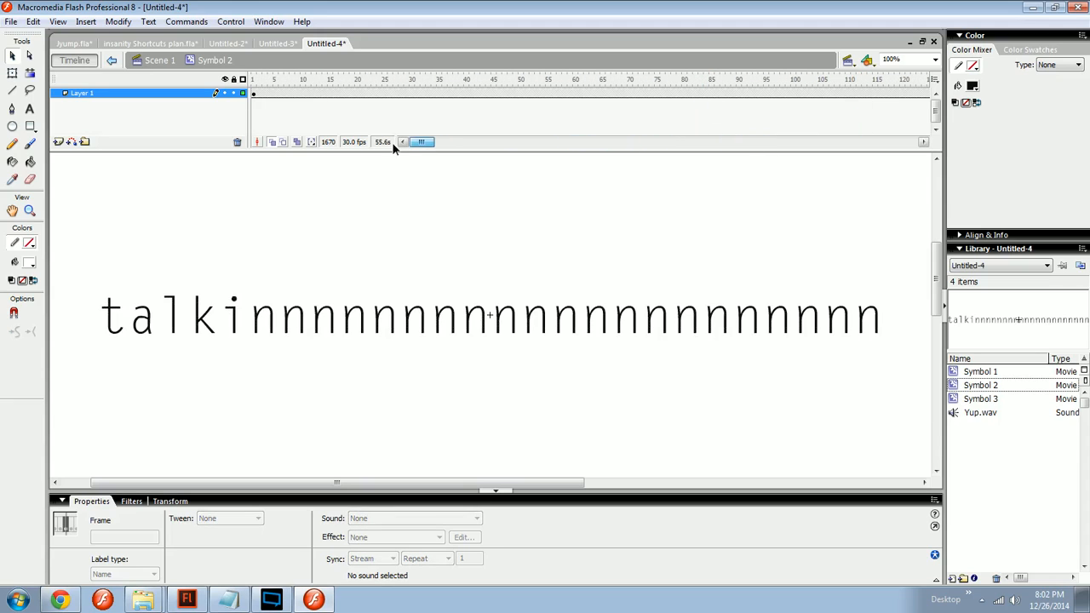
Step: Insert a keyframe at frame 12 in Symbol 2, delete the extra n's before it to leave talkin, and return to Scene 1
{"action": "left_click", "coordinate": [312, 96]}
{"action": "key", "text": "F6"}
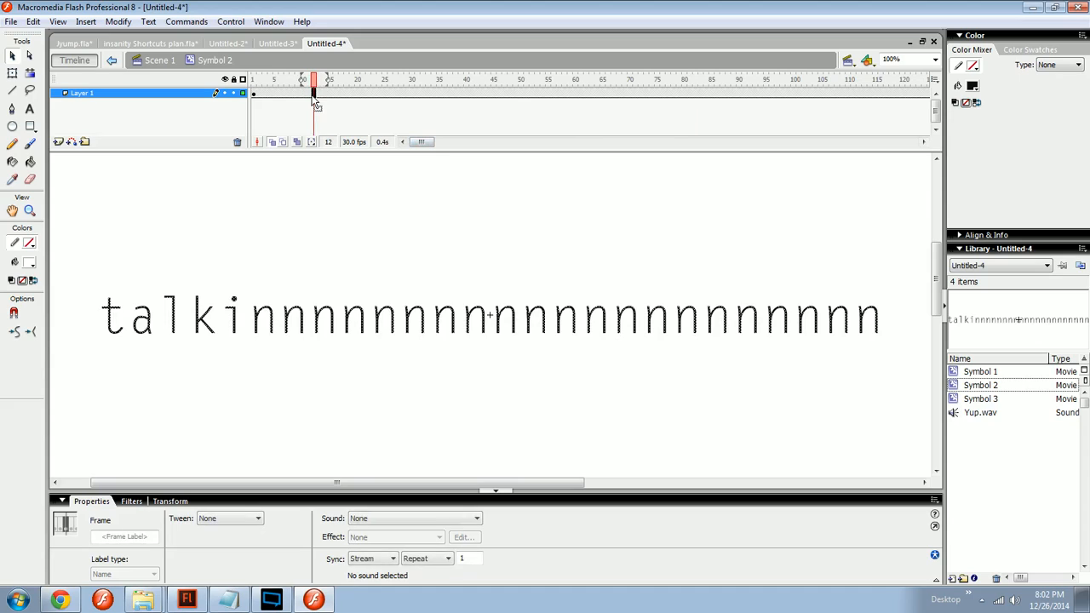
{"action": "left_click", "coordinate": [299, 94]}
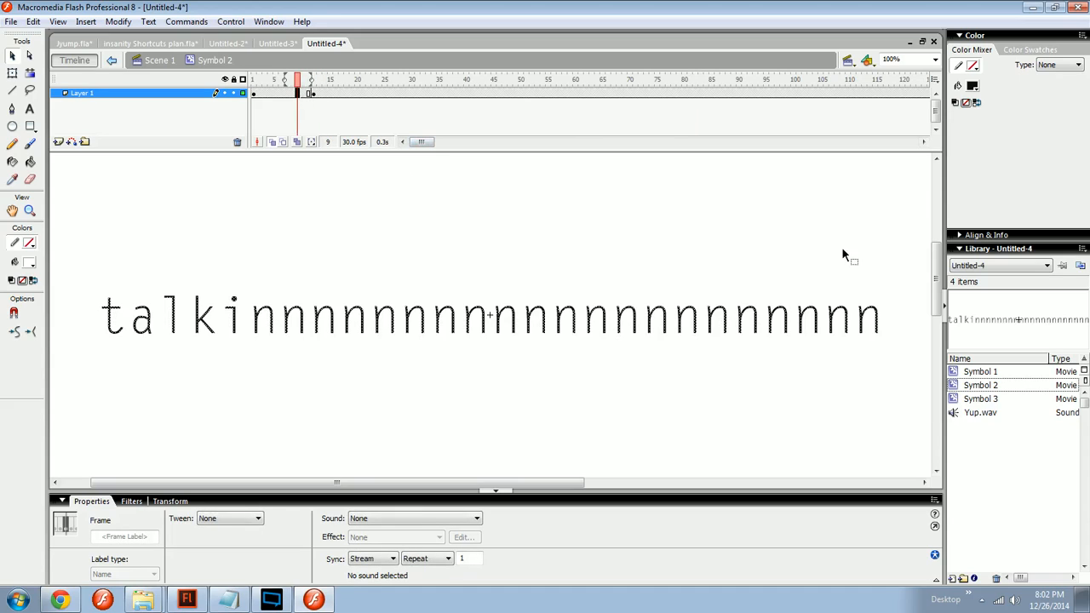
{"action": "left_click_drag", "start_coordinate": [905, 260], "coordinate": [283, 430]}
{"action": "key", "text": "Delete"}
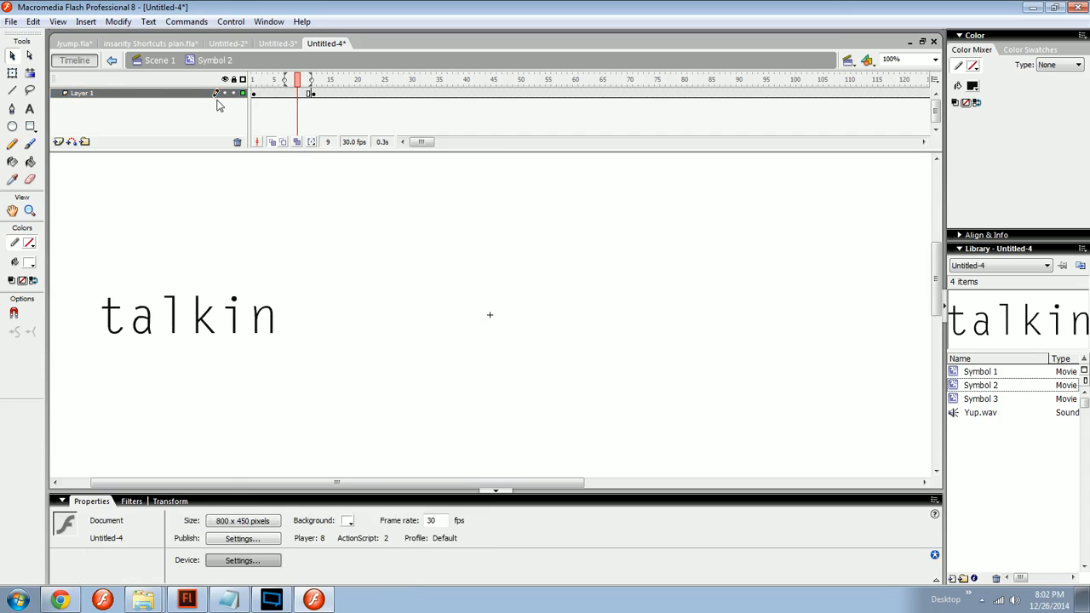
{"action": "left_click", "coordinate": [160, 60]}
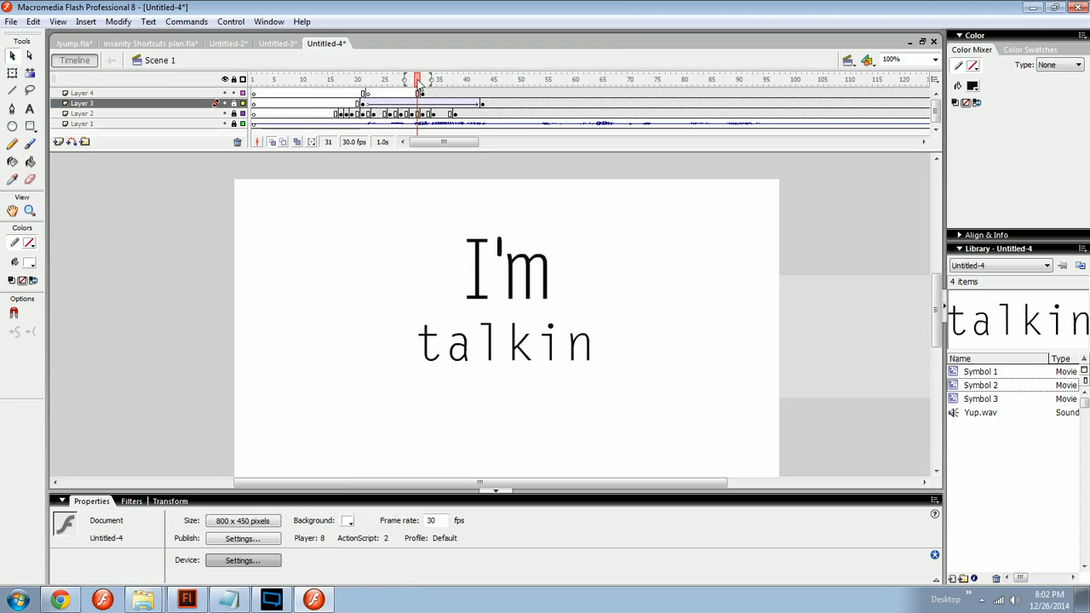
Step: Unlock Layer 3 and change the talkin symbol instance at frame 21 to Graphic behavior
{"action": "mouse_move", "coordinate": [419, 85]}
{"action": "left_mouse_down"}
{"action": "mouse_move", "coordinate": [383, 81]}
{"action": "mouse_move", "coordinate": [463, 81]}
{"action": "mouse_move", "coordinate": [400, 80]}
{"action": "left_mouse_up"}
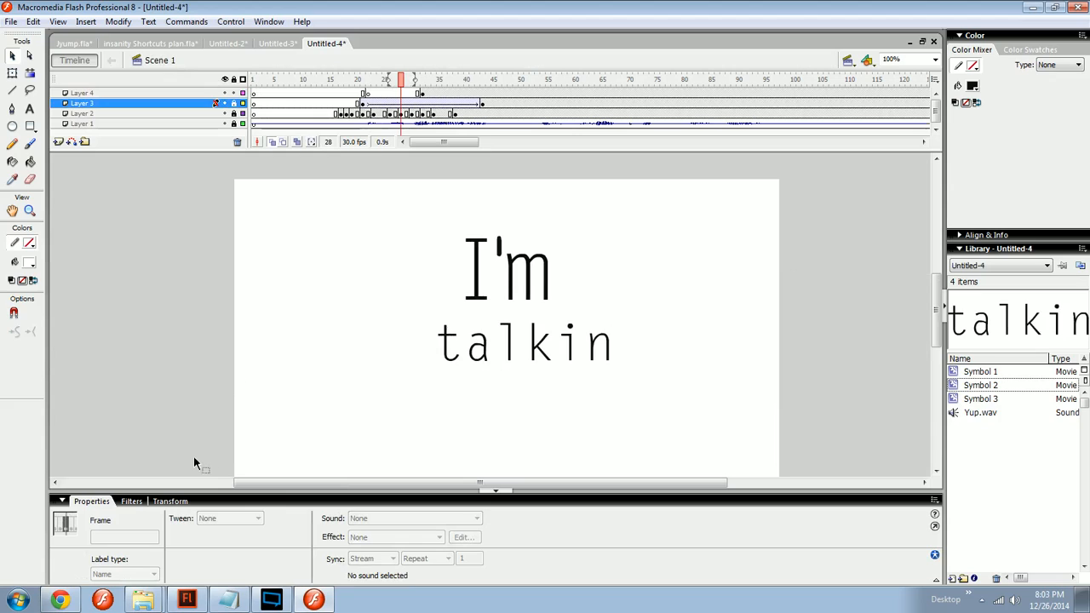
{"action": "left_click", "coordinate": [363, 103]}
{"action": "left_click", "coordinate": [631, 363]}
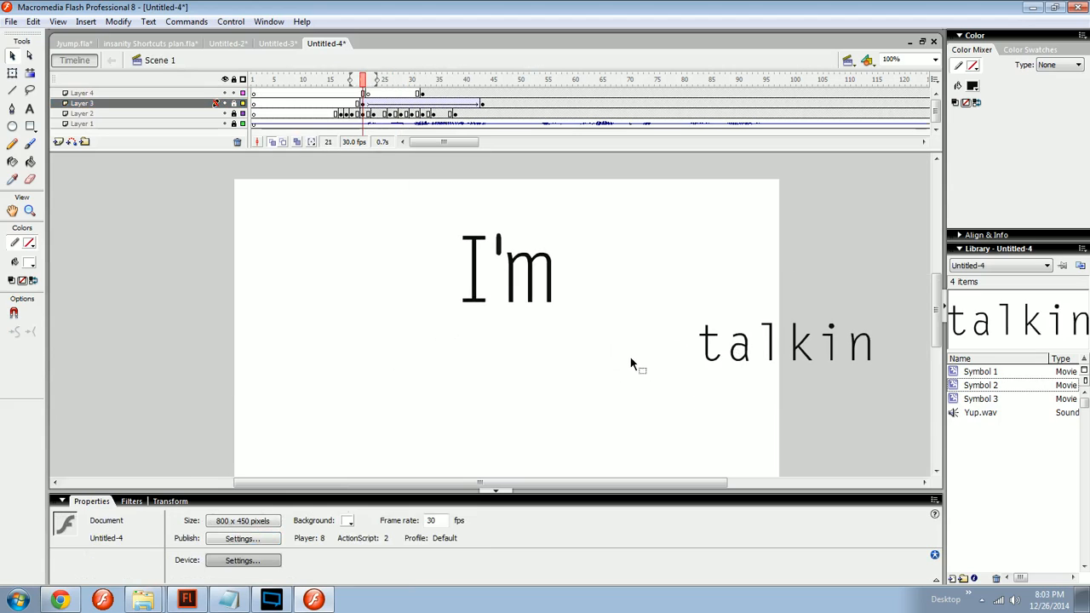
{"action": "right_click", "coordinate": [992, 385]}
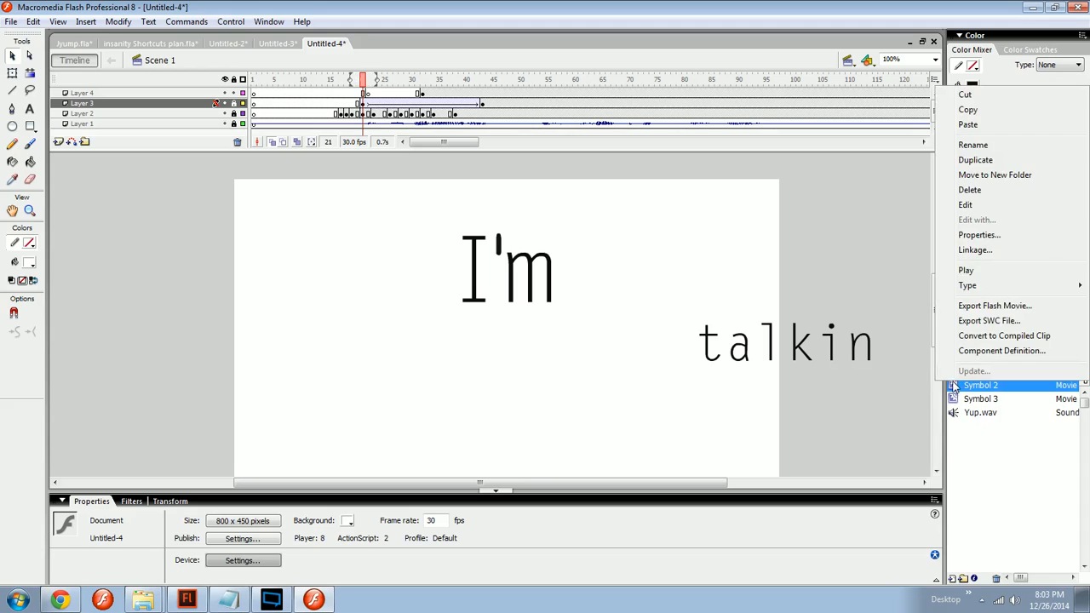
{"action": "left_click", "coordinate": [790, 393]}
{"action": "left_click", "coordinate": [234, 103]}
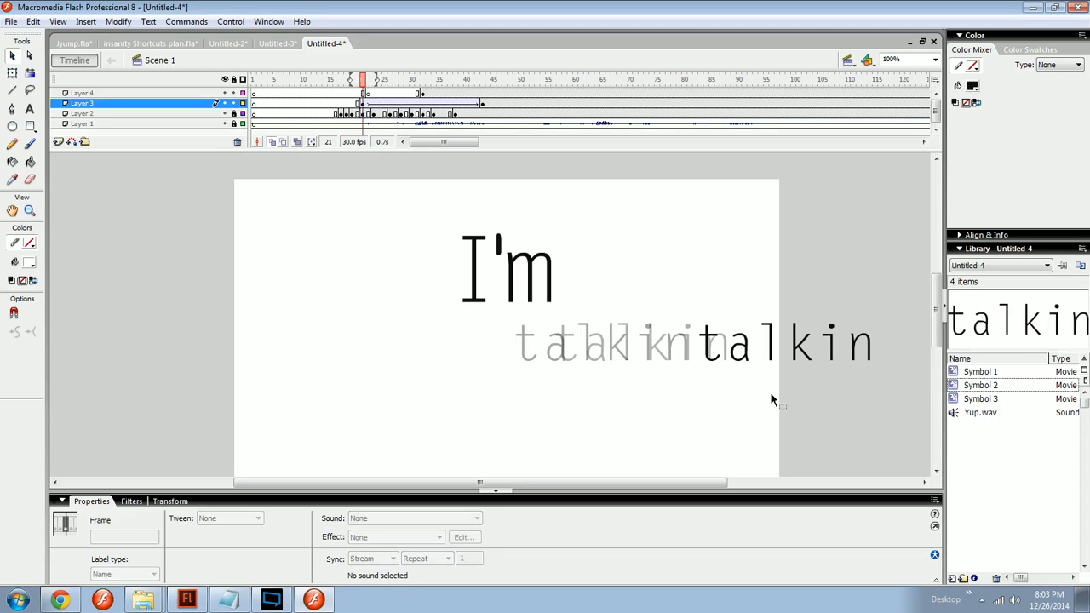
{"action": "left_click", "coordinate": [721, 355]}
{"action": "left_click", "coordinate": [108, 519]}
{"action": "left_click", "coordinate": [116, 549]}
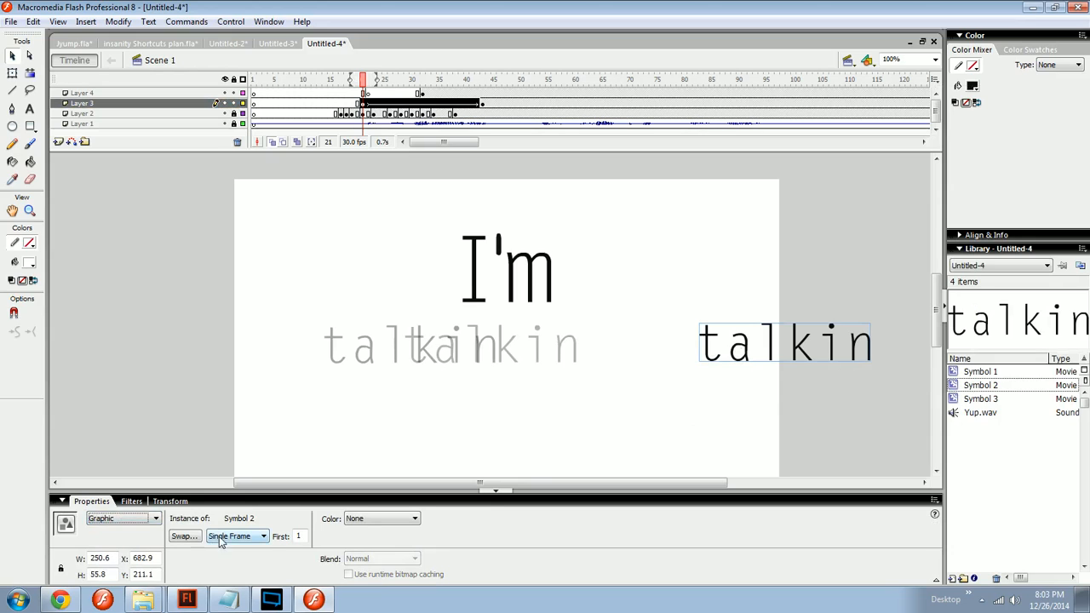
Step: Set the talkin instance at frame 21 to Play Once, and the one at frame 43 to Graphic behavior with Play Once
{"action": "left_click", "coordinate": [219, 539]}
{"action": "left_click", "coordinate": [234, 559]}
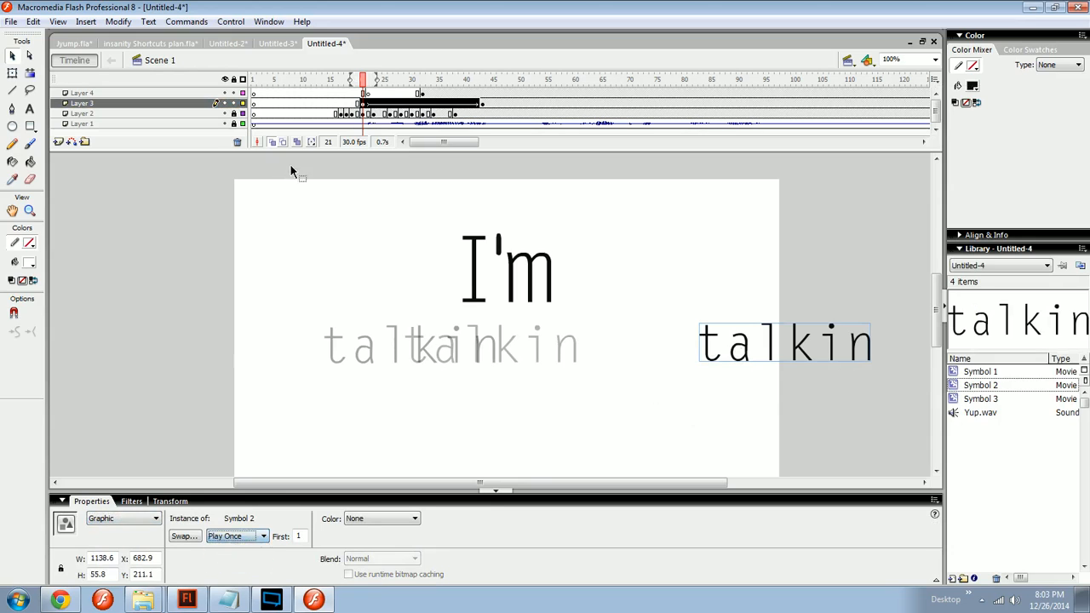
{"action": "left_click", "coordinate": [482, 103]}
{"action": "left_click", "coordinate": [418, 354]}
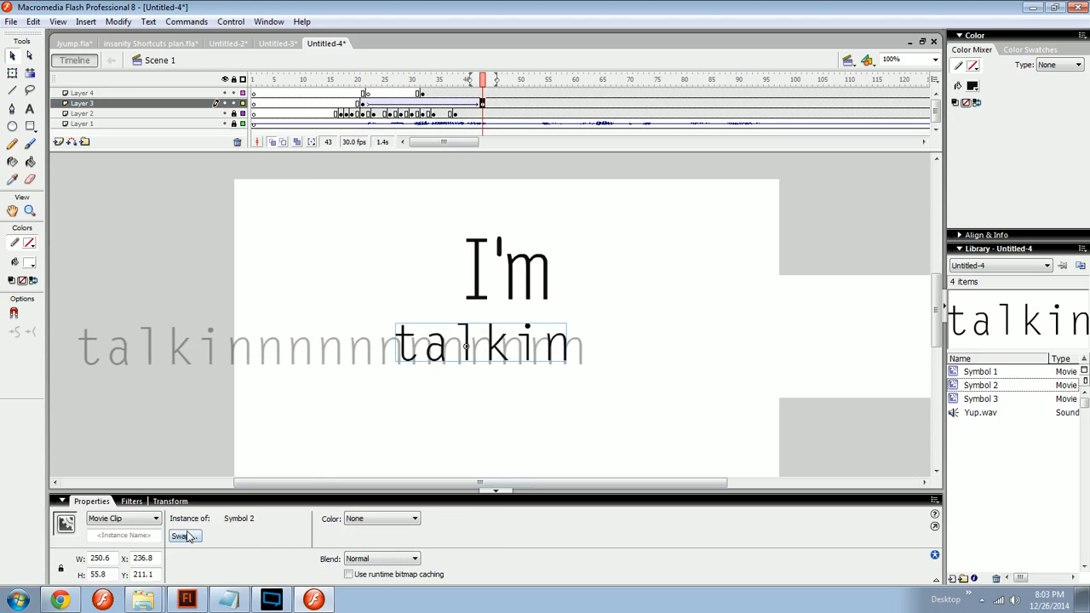
{"action": "left_click", "coordinate": [117, 550]}
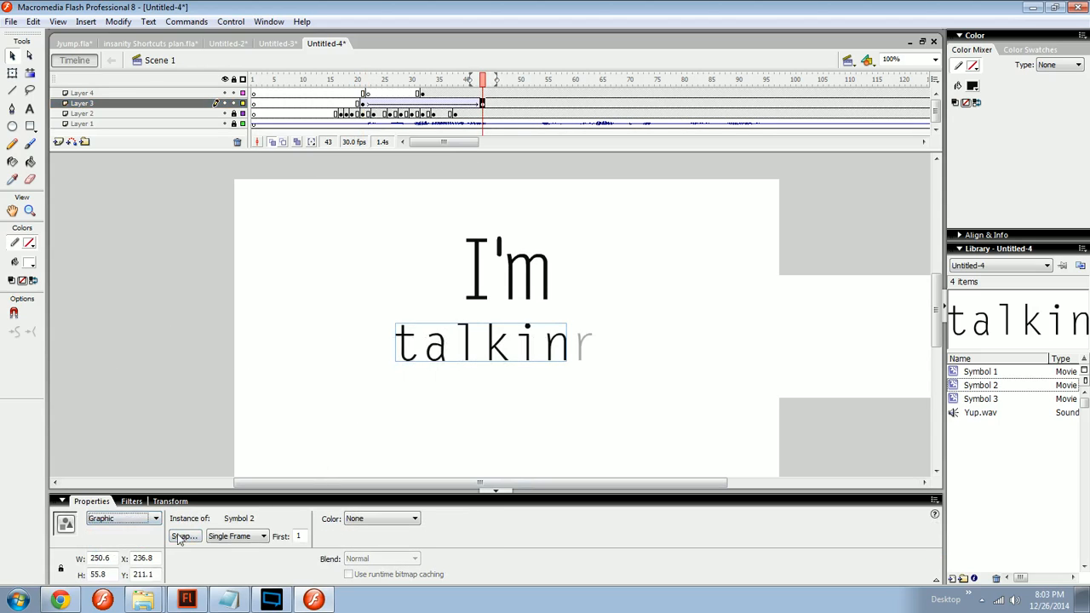
{"action": "left_click", "coordinate": [255, 538]}
{"action": "left_click", "coordinate": [230, 560]}
{"action": "left_click", "coordinate": [360, 298]}
Step: Lock Layer 3, insert a keyframe at frame 50 on Layer 4 and slide the white rectangle right to uncover the extra n's
{"action": "left_click_drag", "start_coordinate": [480, 82], "coordinate": [407, 90]}
{"action": "left_click", "coordinate": [422, 94]}
{"action": "left_click", "coordinate": [234, 103]}
{"action": "left_click", "coordinate": [234, 103]}
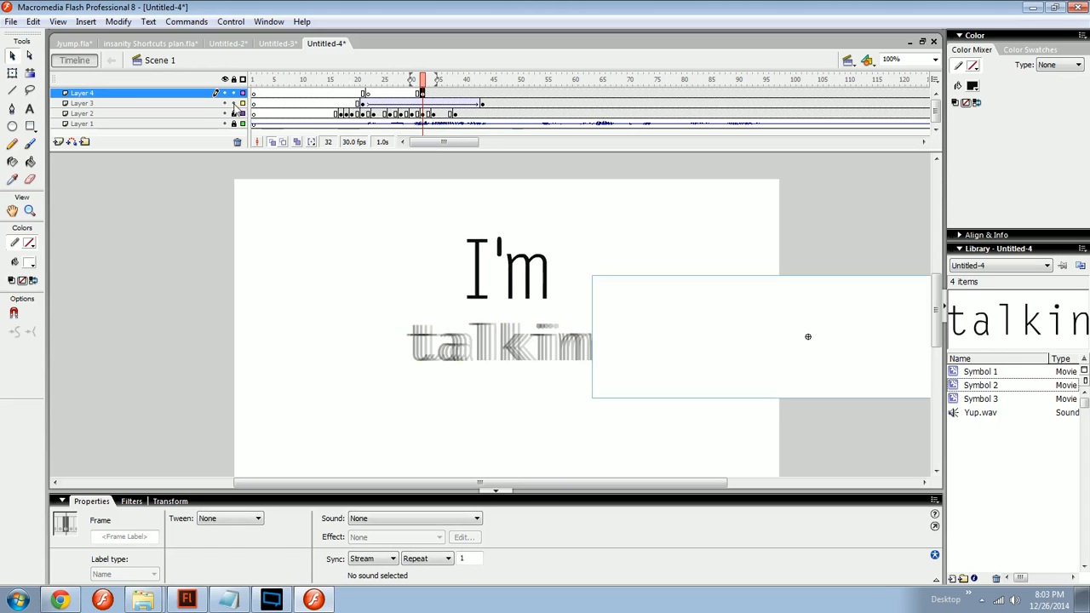
{"action": "left_click", "coordinate": [519, 92]}
{"action": "key", "text": "F6"}
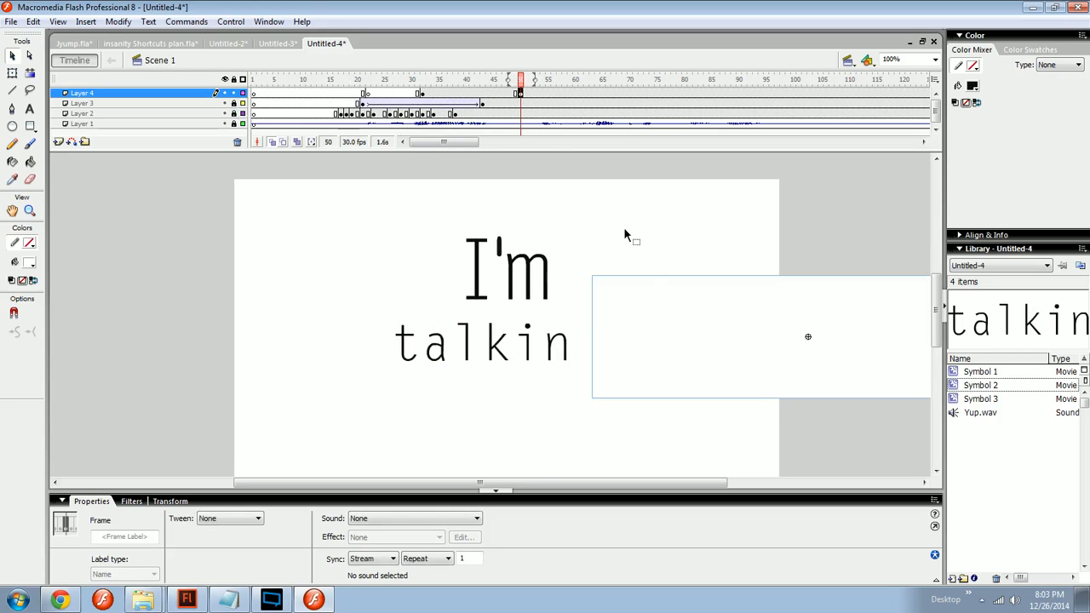
{"action": "left_click_drag", "start_coordinate": [634, 380], "coordinate": [810, 372]}
Step: Create a motion tween between the white rectangle's keyframes at frames 32 and 50 on Layer 4 and play it back
{"action": "right_click", "coordinate": [479, 92]}
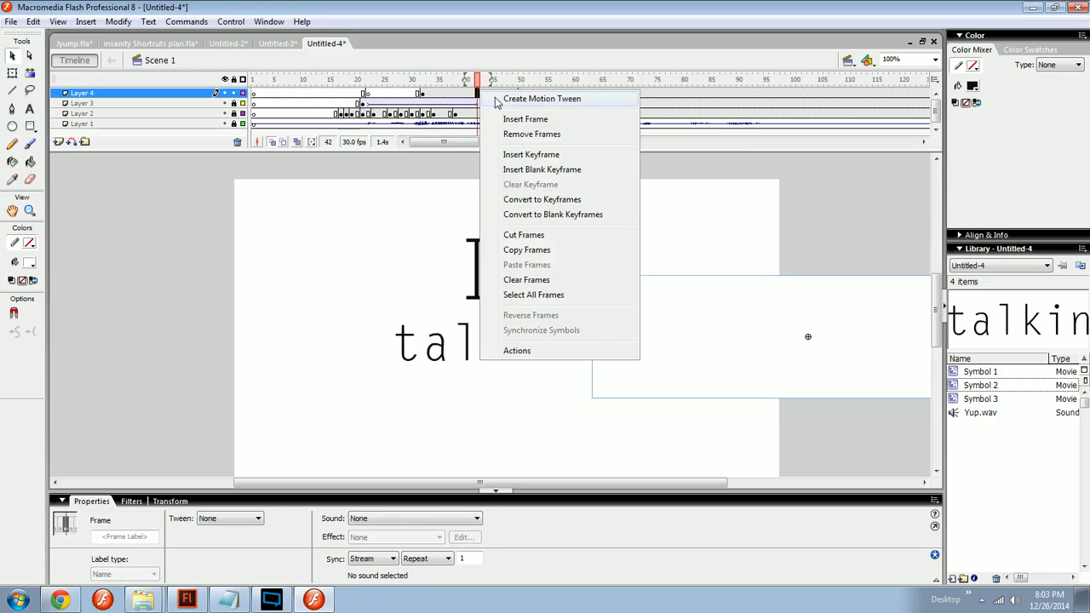
{"action": "left_click", "coordinate": [545, 96]}
{"action": "left_click", "coordinate": [457, 81]}
{"action": "left_click_drag", "start_coordinate": [457, 82], "coordinate": [403, 83]}
{"action": "key", "text": "Return"}
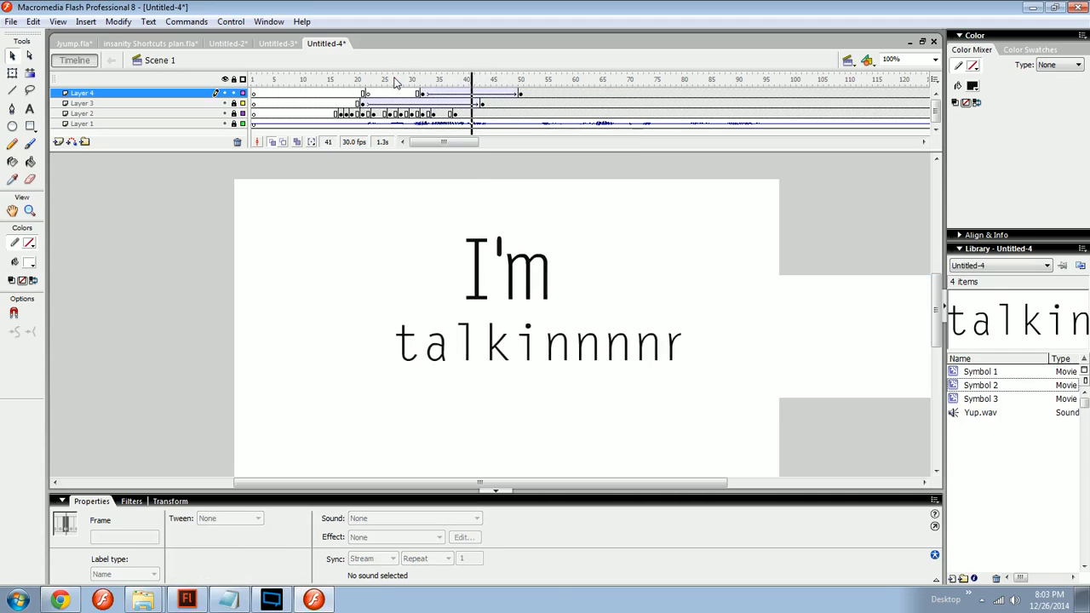
{"action": "key", "text": "Return"}
Step: Unlock Layer 3, set the first frame of the talkin instance at frame 43 to 12 and play back the animation
{"action": "left_click", "coordinate": [484, 103]}
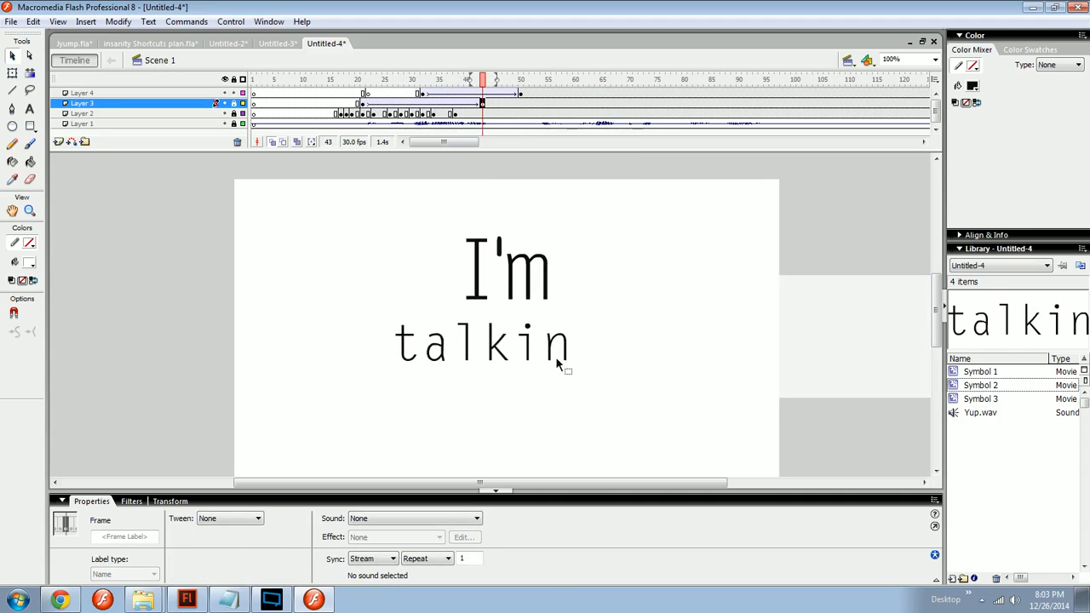
{"action": "left_click", "coordinate": [569, 358]}
{"action": "left_click", "coordinate": [482, 105]}
{"action": "left_click", "coordinate": [234, 103]}
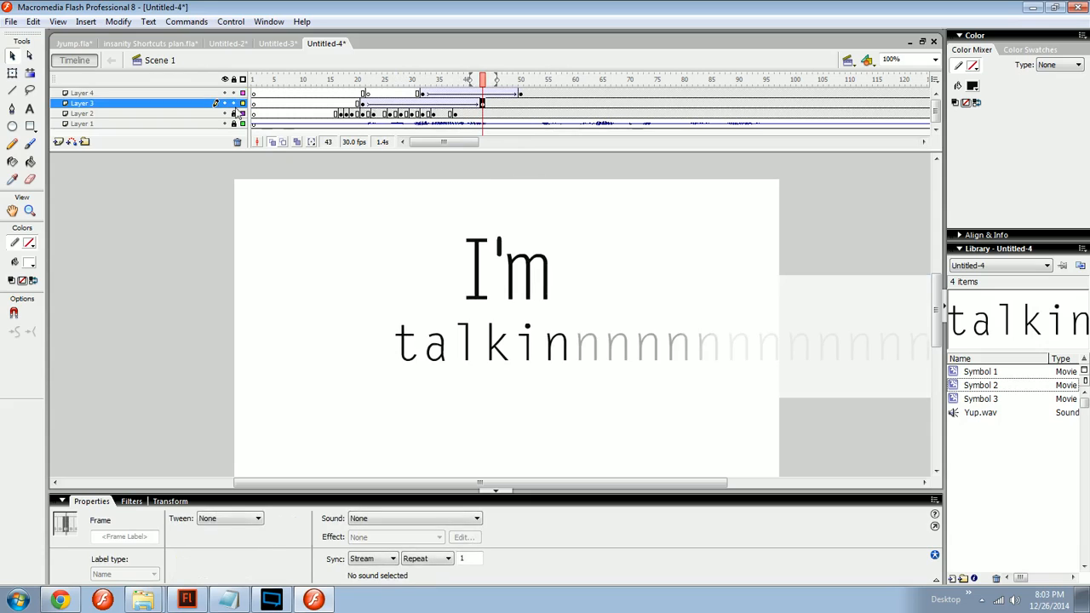
{"action": "left_click", "coordinate": [525, 355]}
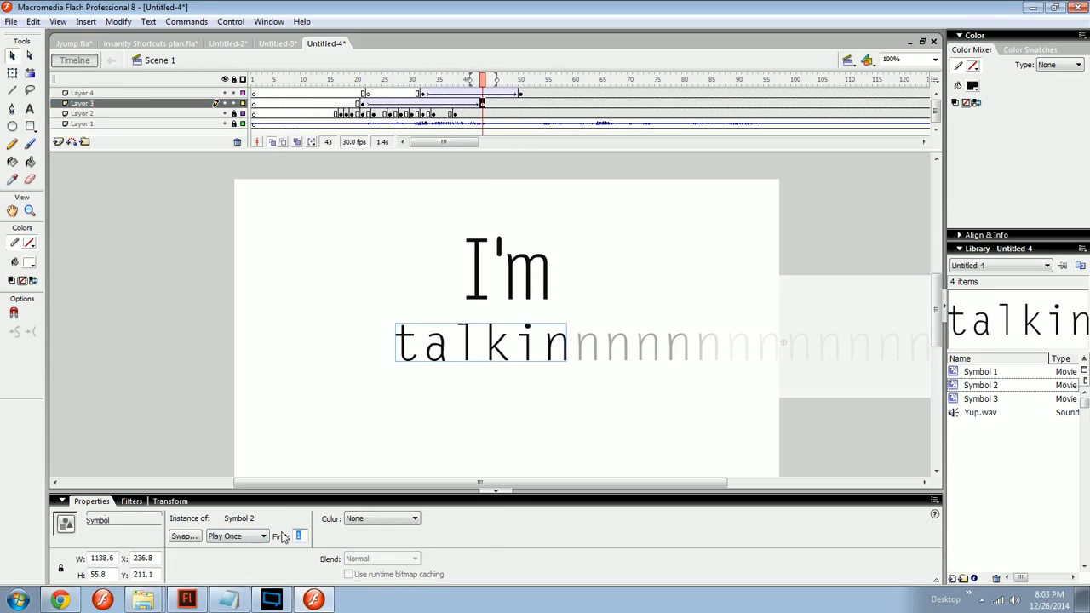
{"action": "key", "text": "Return"}
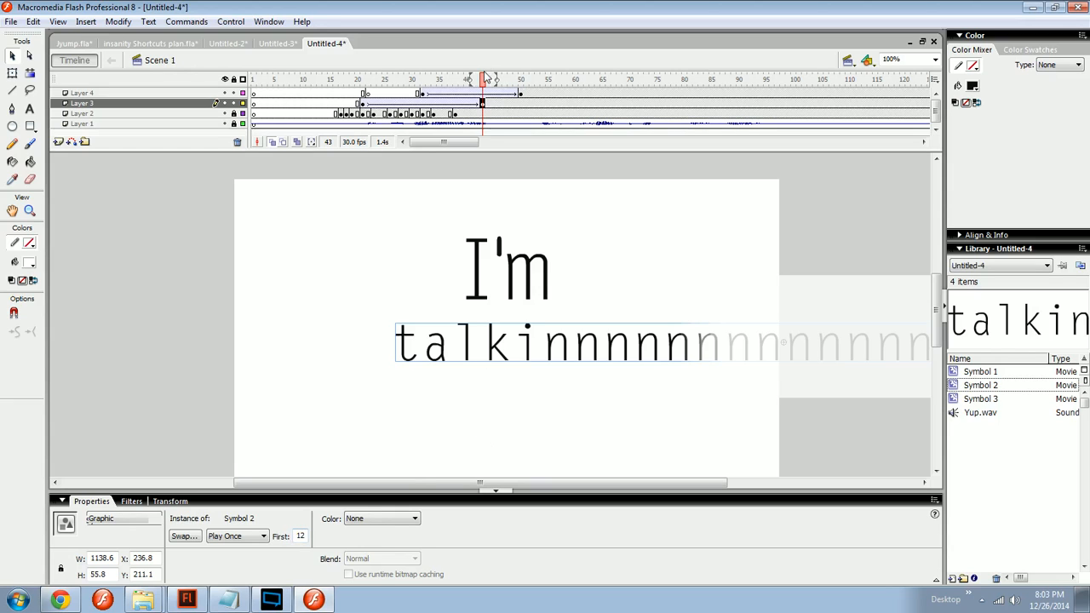
{"action": "left_click", "coordinate": [363, 104]}
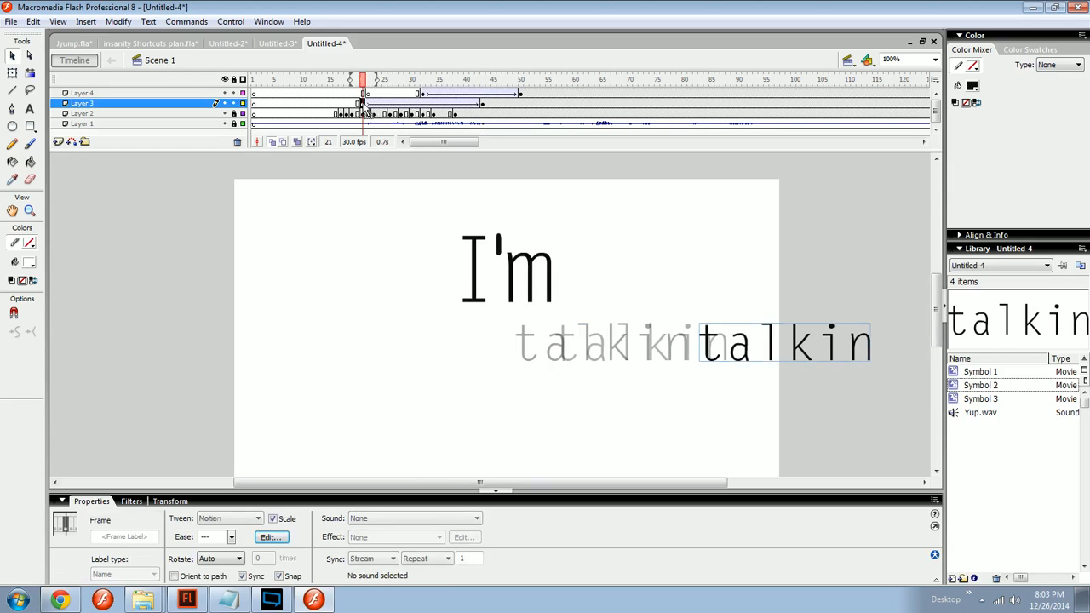
{"action": "key", "text": "Return"}
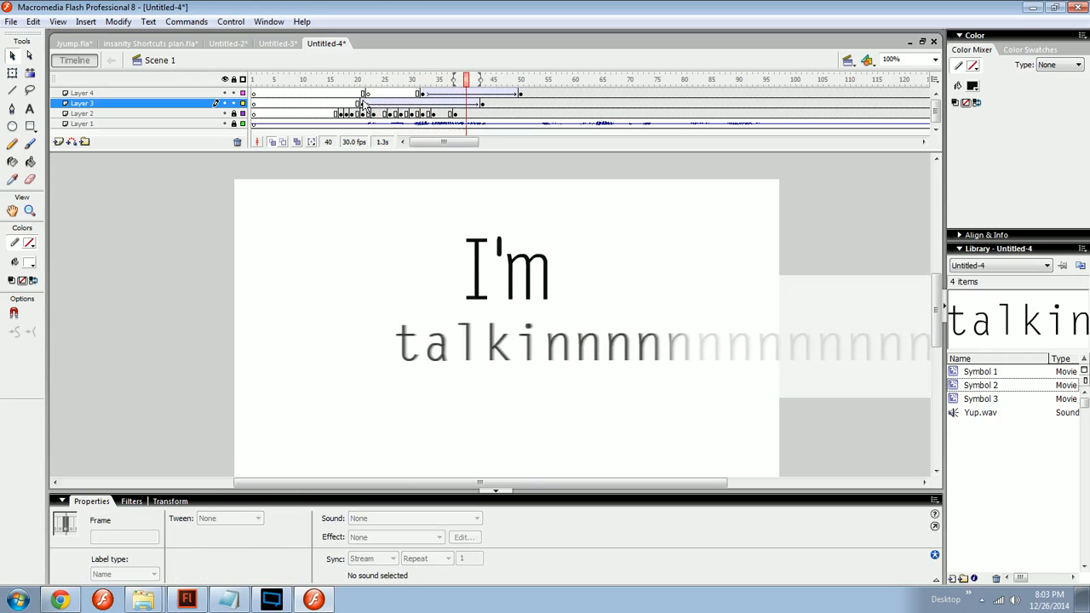
{"action": "key", "text": "Return"}
Step: Set the first frame of the talkin instance at frame 43 to 23 and replay the animation from about frame 21
{"action": "left_click", "coordinate": [410, 351]}
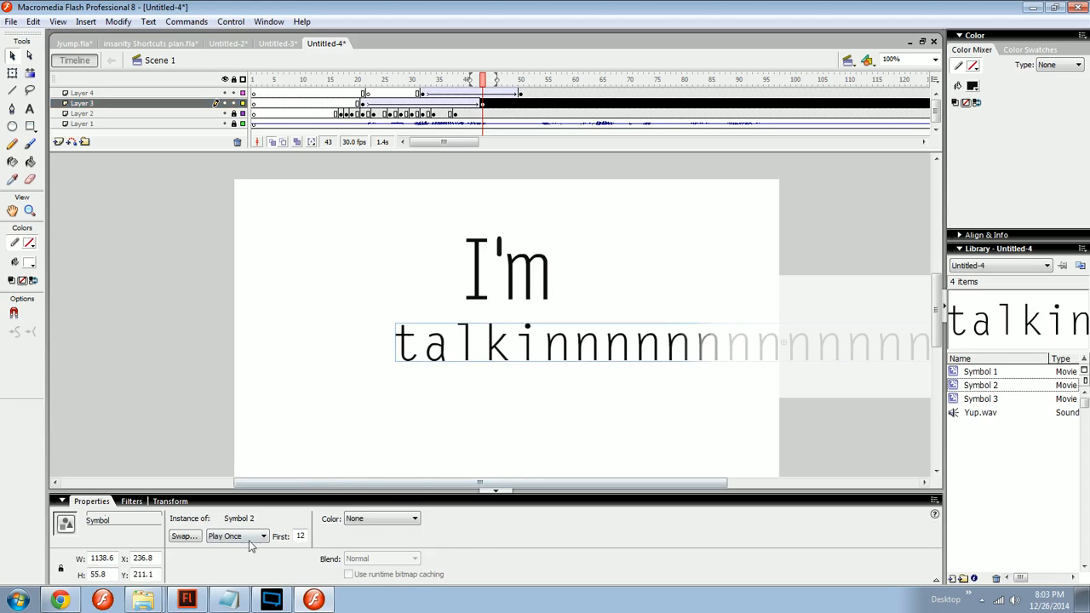
{"action": "type", "text": "23"}
{"action": "key", "text": "Return"}
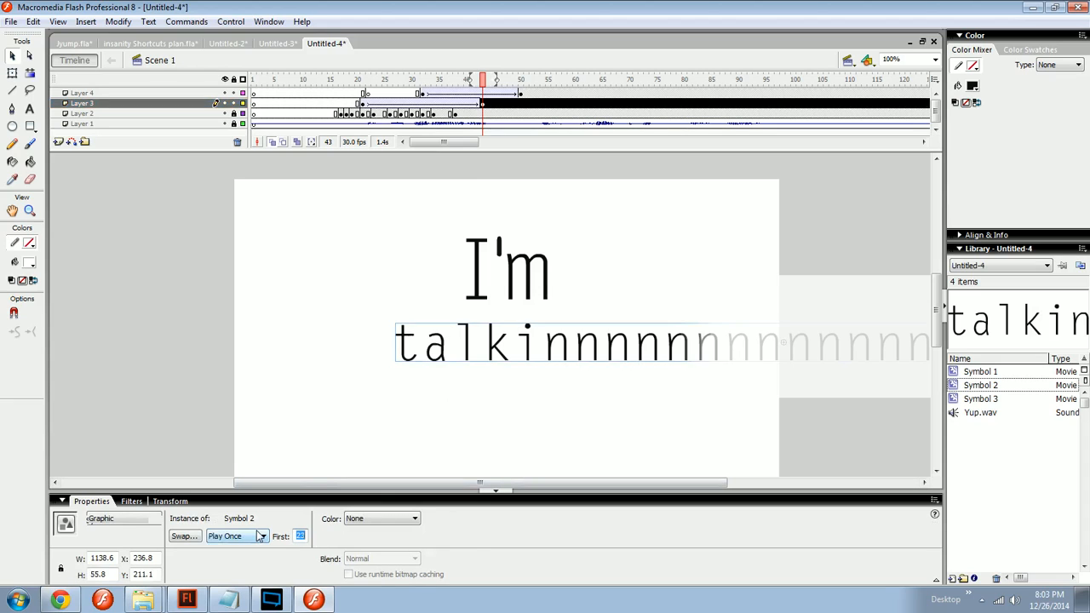
{"action": "left_click", "coordinate": [373, 241]}
{"action": "left_click", "coordinate": [361, 80]}
{"action": "key", "text": "Return"}
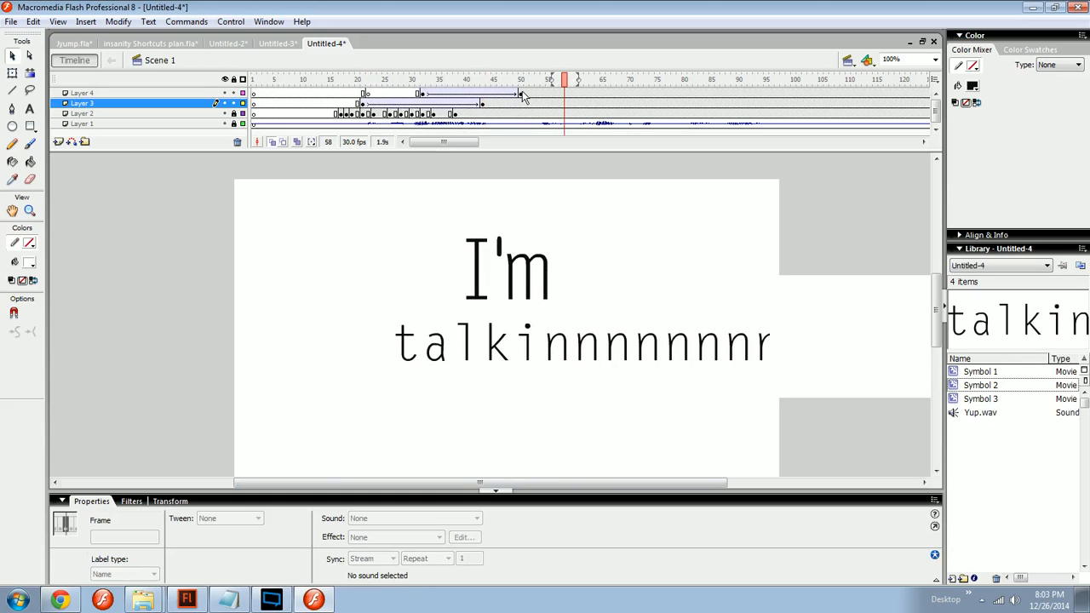
Step: Give the white rectangle's tween on Layer 4 a custom ease curve that rises steeply at first and levels off at the end
{"action": "left_click", "coordinate": [467, 94]}
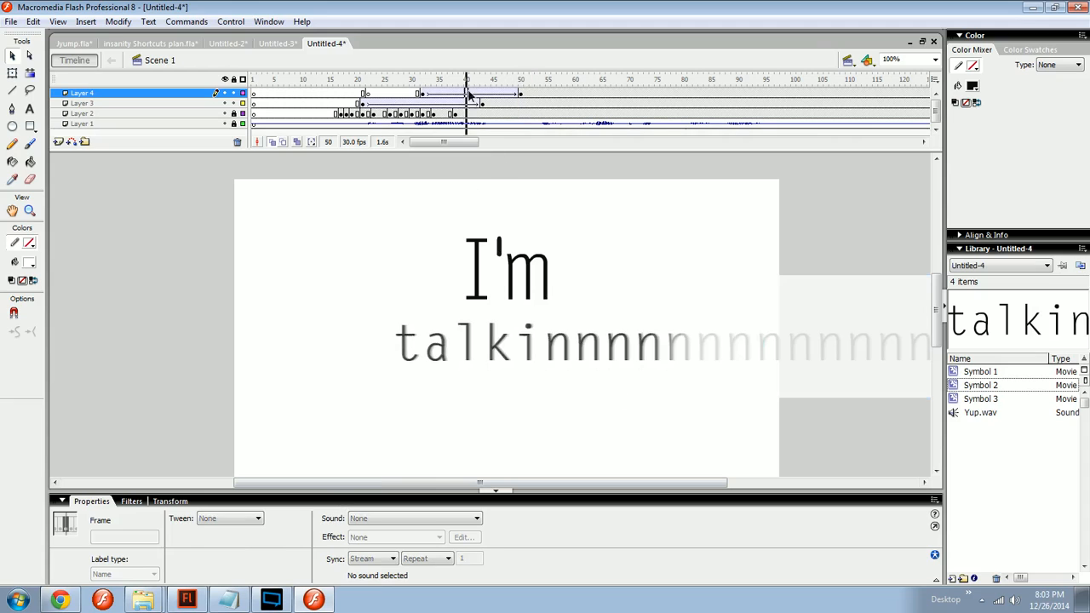
{"action": "left_click", "coordinate": [467, 93]}
{"action": "left_click", "coordinate": [283, 538]}
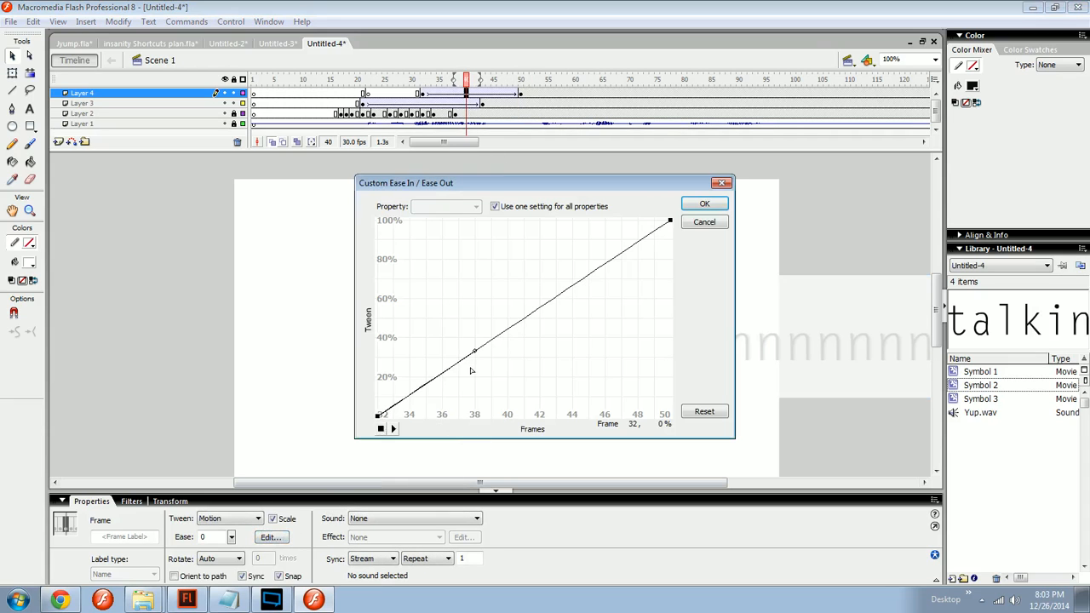
{"action": "left_click_drag", "start_coordinate": [475, 351], "coordinate": [377, 287]}
{"action": "left_click", "coordinate": [670, 221]}
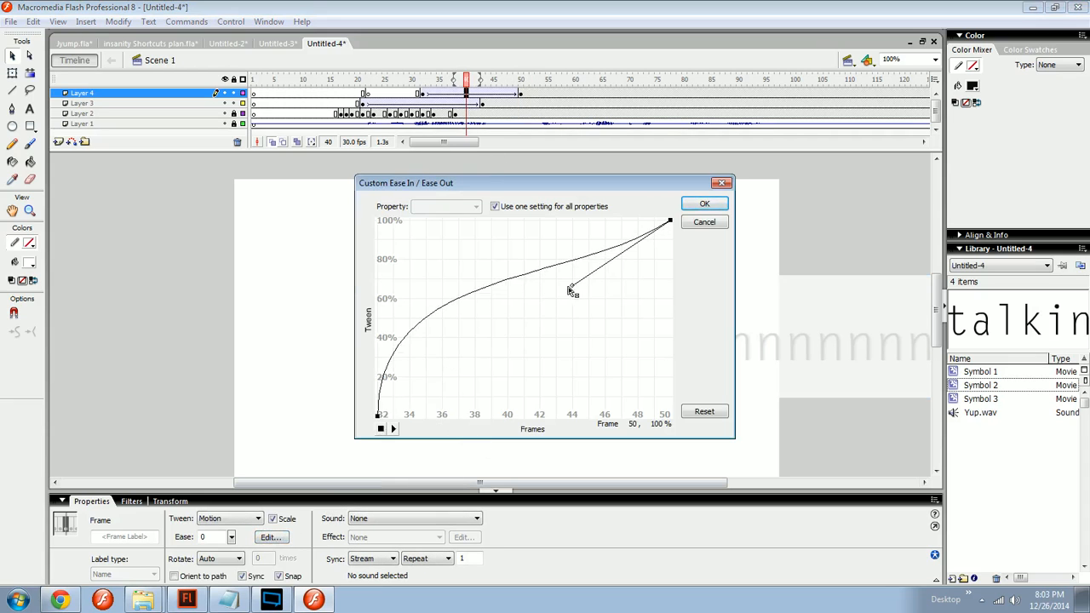
{"action": "left_click_drag", "start_coordinate": [570, 288], "coordinate": [480, 162]}
{"action": "key", "text": "Return"}
Step: Play the timeline and test the movie to check how the n's are revealed against the sound
{"action": "left_click", "coordinate": [323, 81]}
{"action": "key", "text": "Return"}
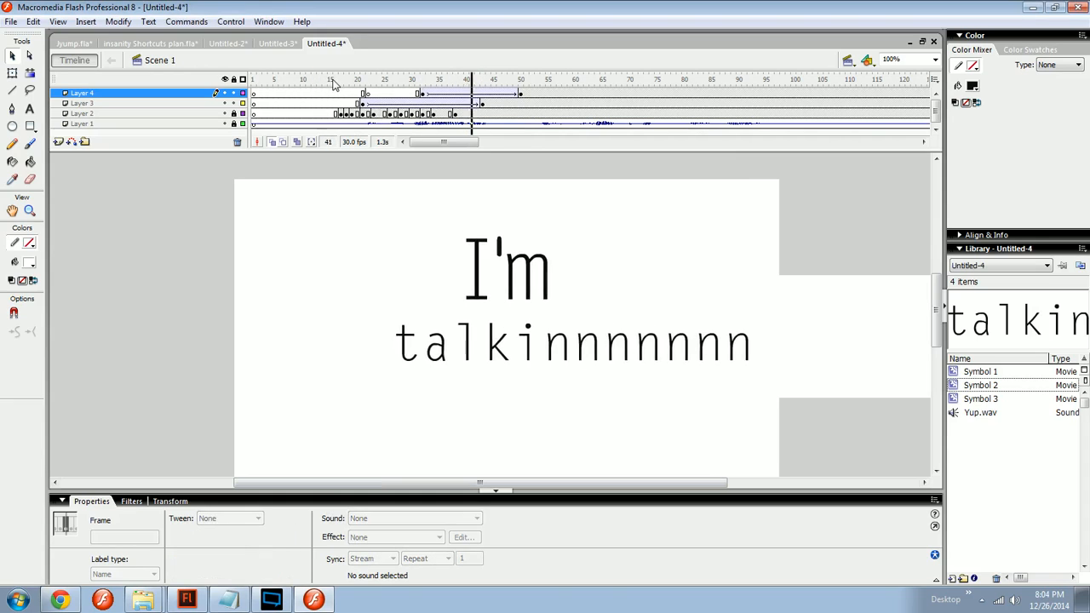
{"action": "key", "text": "ctrl+Return"}
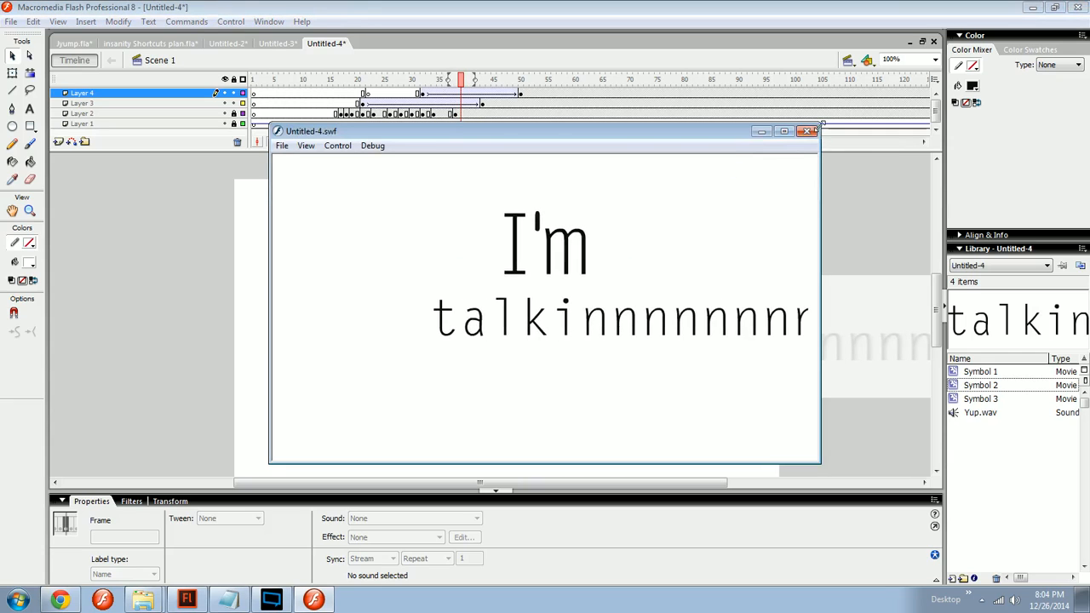
{"action": "left_click", "coordinate": [807, 131]}
{"action": "left_click", "coordinate": [376, 435]}
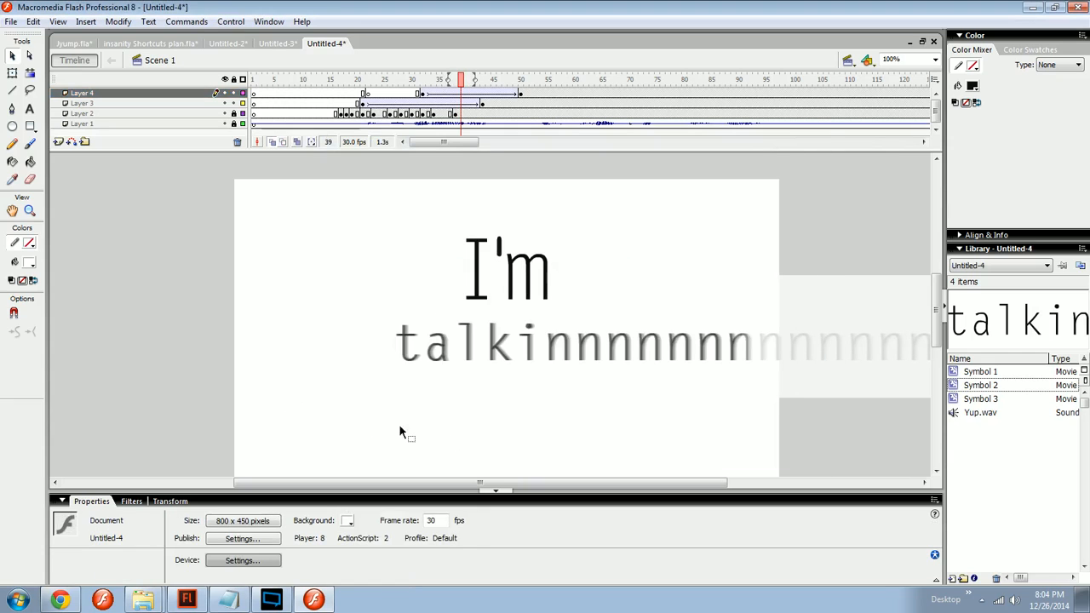
{"action": "key", "text": "ctrl+Return"}
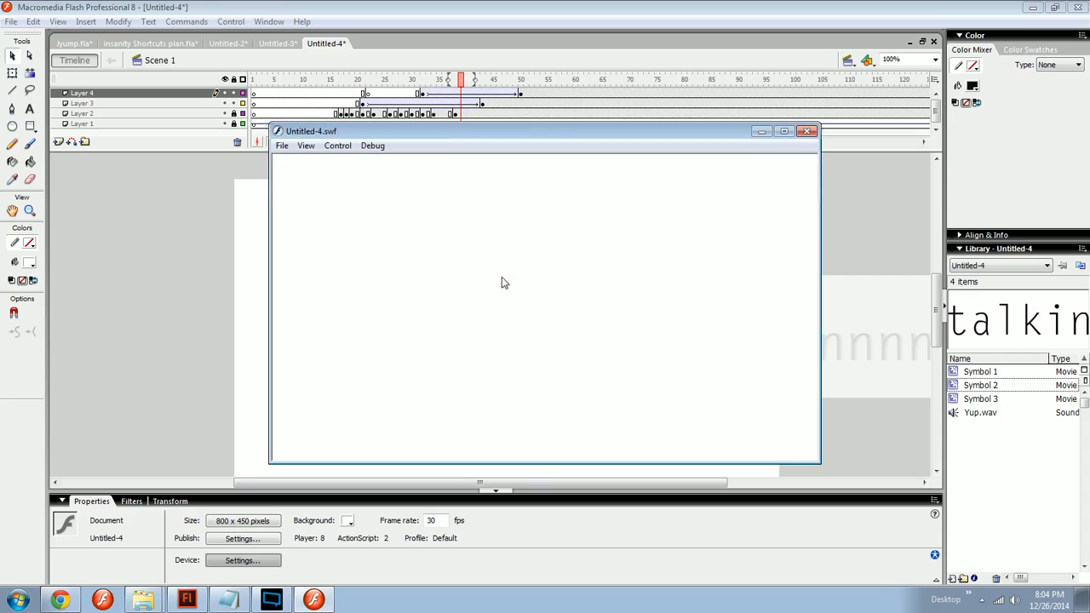
{"action": "left_click", "coordinate": [807, 131]}
Step: Reshape Layer 4's custom ease with a slow start and a steep point at frame 35, about 47%
{"action": "left_click", "coordinate": [471, 93]}
{"action": "left_click", "coordinate": [271, 537]}
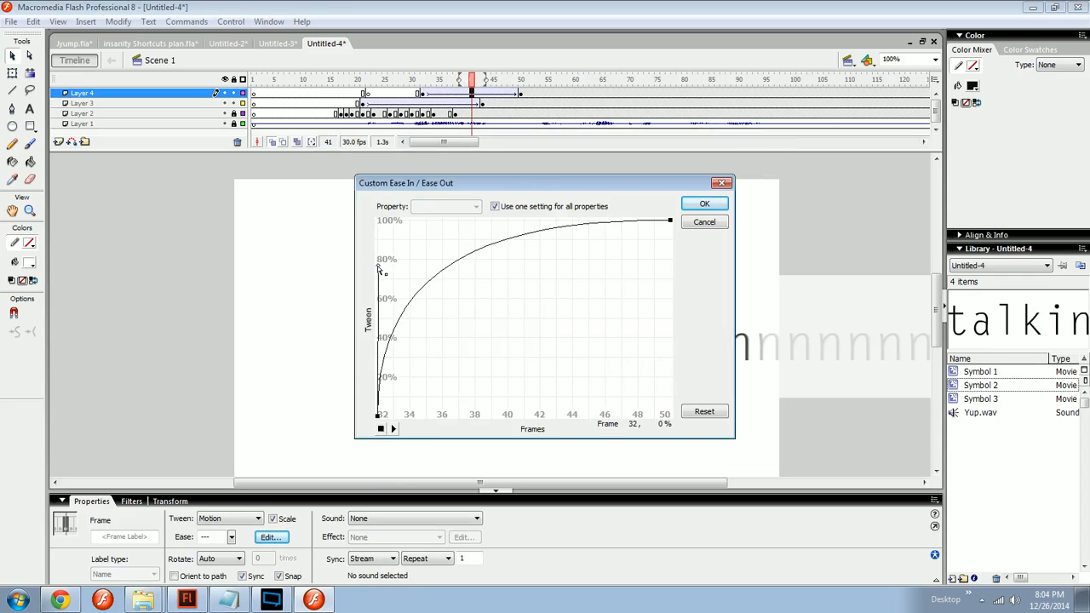
{"action": "left_click_drag", "start_coordinate": [380, 270], "coordinate": [427, 380]}
{"action": "left_click_drag", "start_coordinate": [426, 290], "coordinate": [426, 222]}
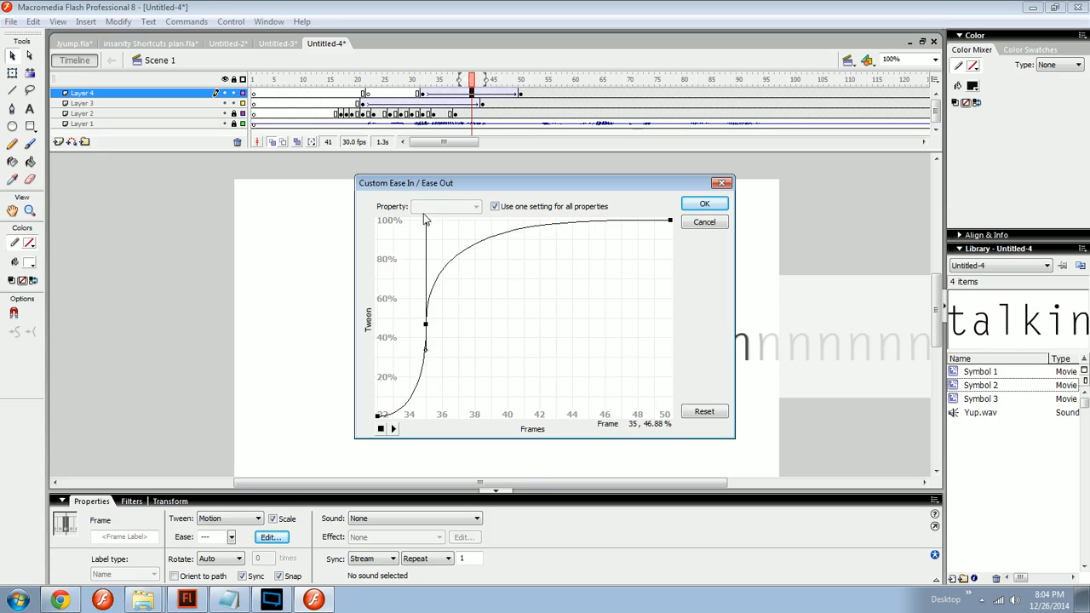
{"action": "key", "text": "Return"}
{"action": "left_click", "coordinate": [329, 440]}
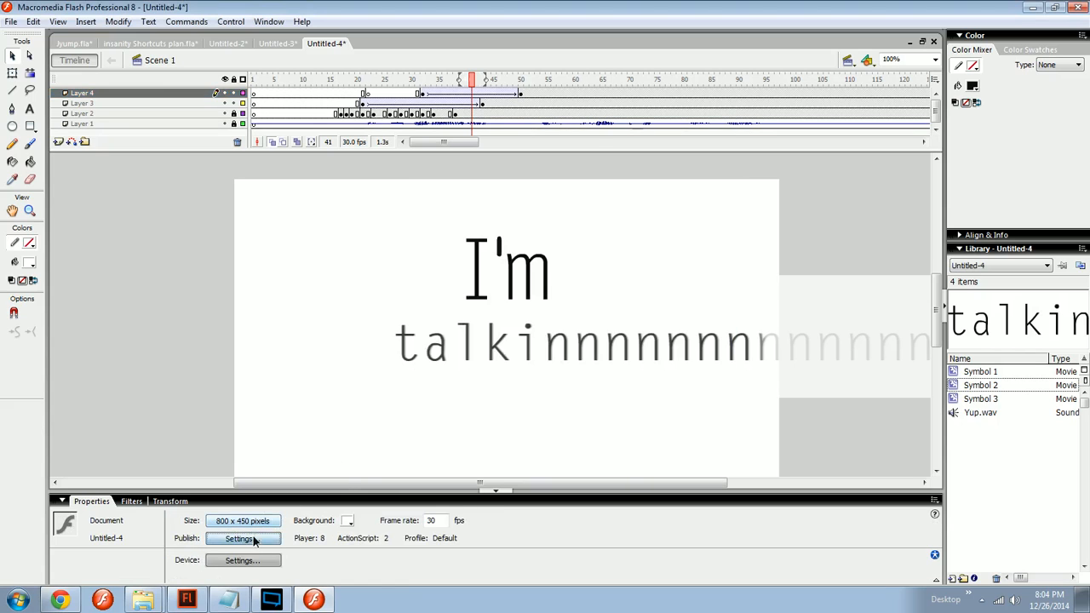
Step: Set the published audio stream to MP3 at 160 kbps in stereo with a higher quality setting, and test the movie
{"action": "left_click", "coordinate": [242, 538]}
{"action": "left_click", "coordinate": [639, 352]}
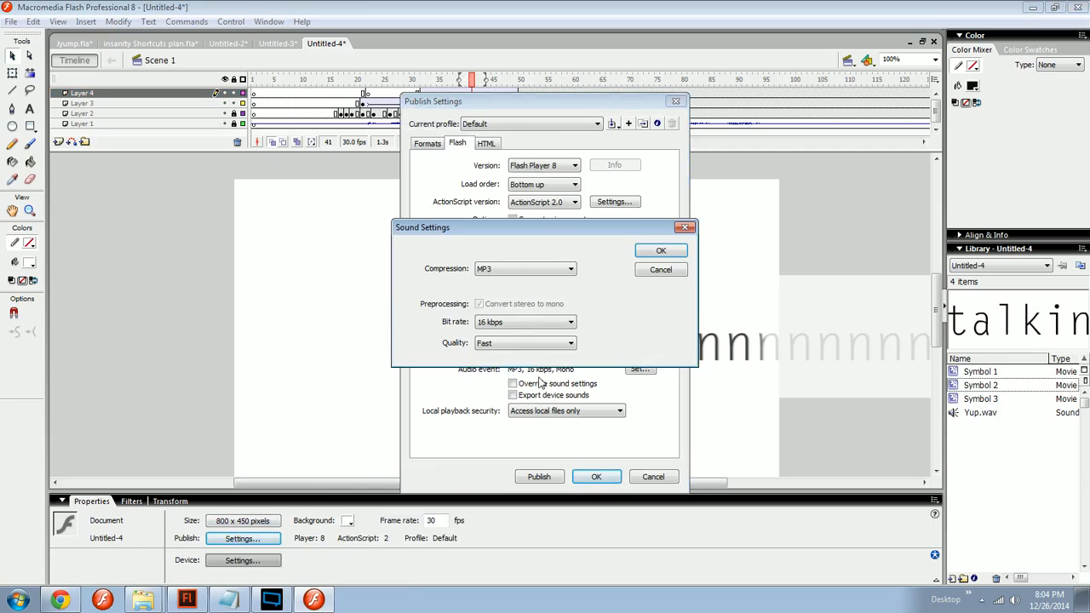
{"action": "left_click", "coordinate": [521, 329]}
{"action": "left_click", "coordinate": [489, 438]}
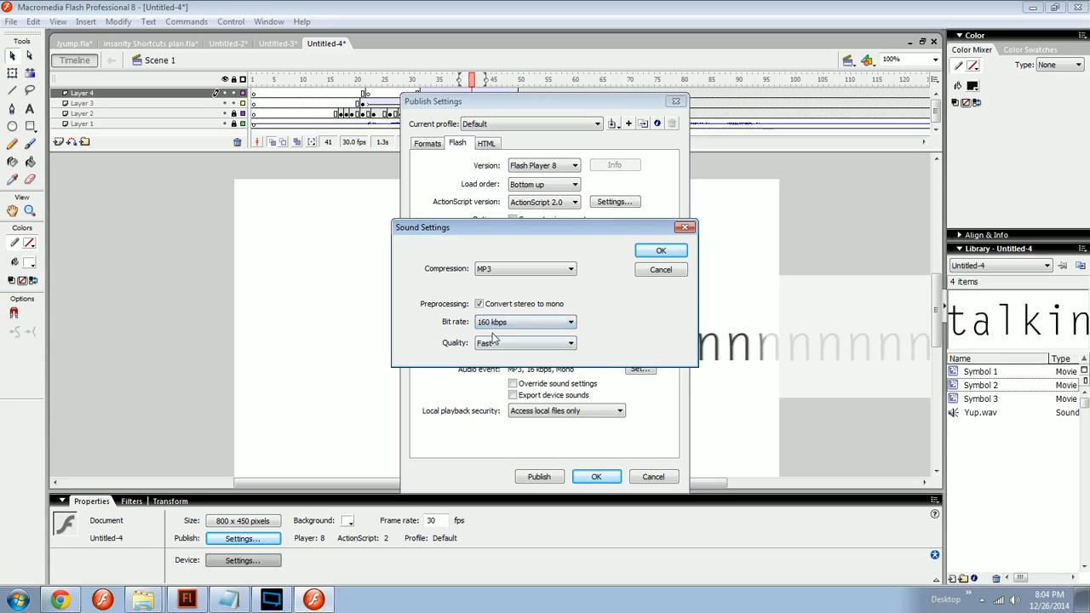
{"action": "left_click", "coordinate": [492, 344]}
{"action": "left_click", "coordinate": [498, 373]}
{"action": "left_click", "coordinate": [528, 305]}
{"action": "left_click", "coordinate": [649, 252]}
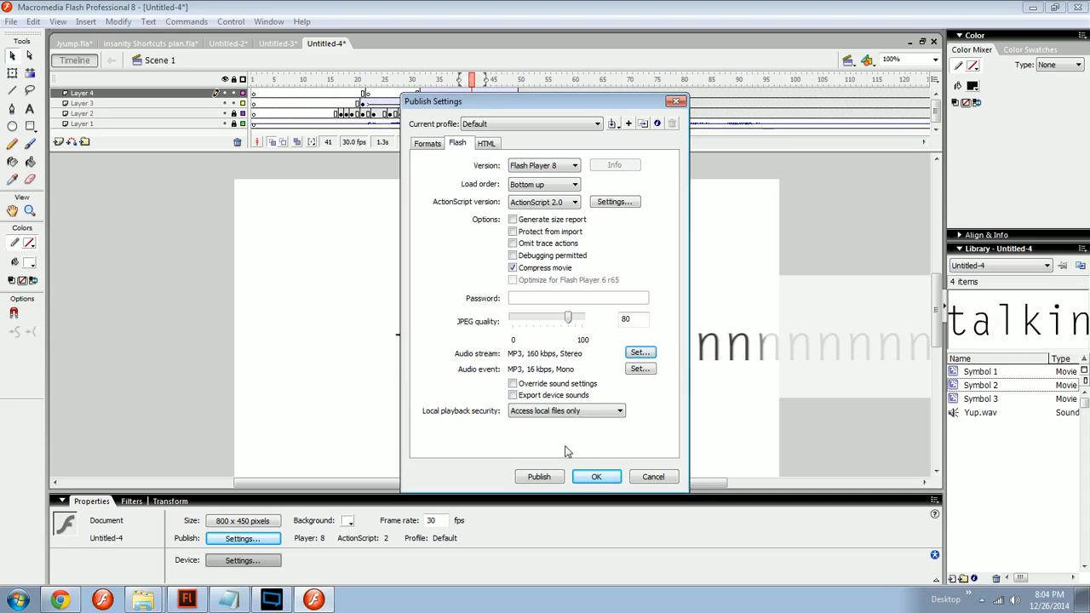
{"action": "left_click", "coordinate": [594, 479]}
{"action": "key", "text": "ctrl+Return"}
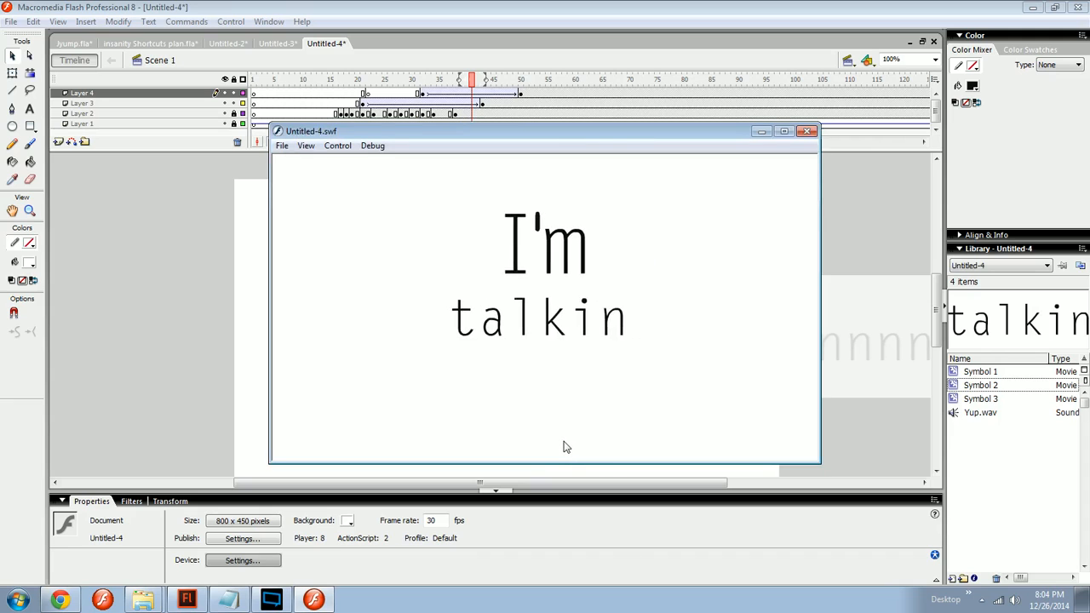
{"action": "left_click", "coordinate": [807, 132]}
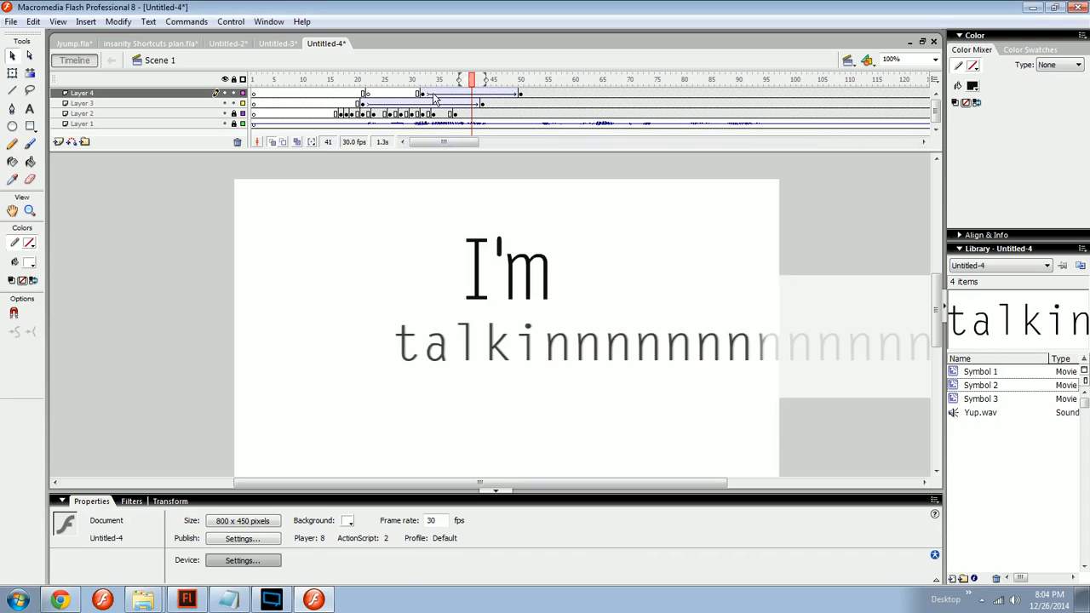
Step: Move the end keyframe of the white rectangle's tween on Layer 4 to frame 44 and test the movie
{"action": "left_click", "coordinate": [521, 94]}
{"action": "left_click_drag", "start_coordinate": [521, 95], "coordinate": [488, 95]}
{"action": "key", "text": "ctrl+Return"}
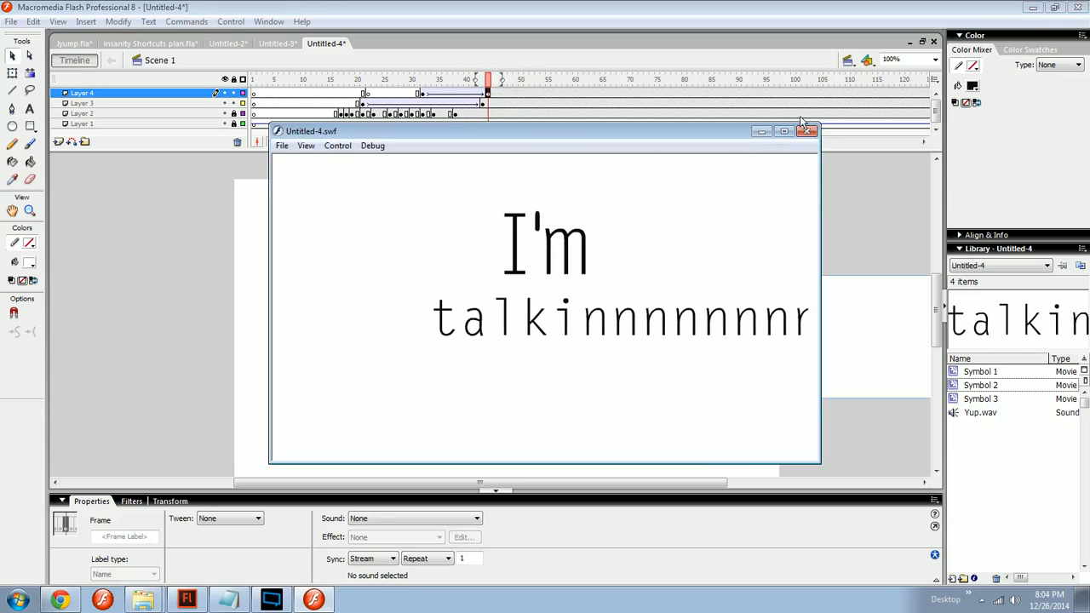
{"action": "left_click", "coordinate": [806, 132]}
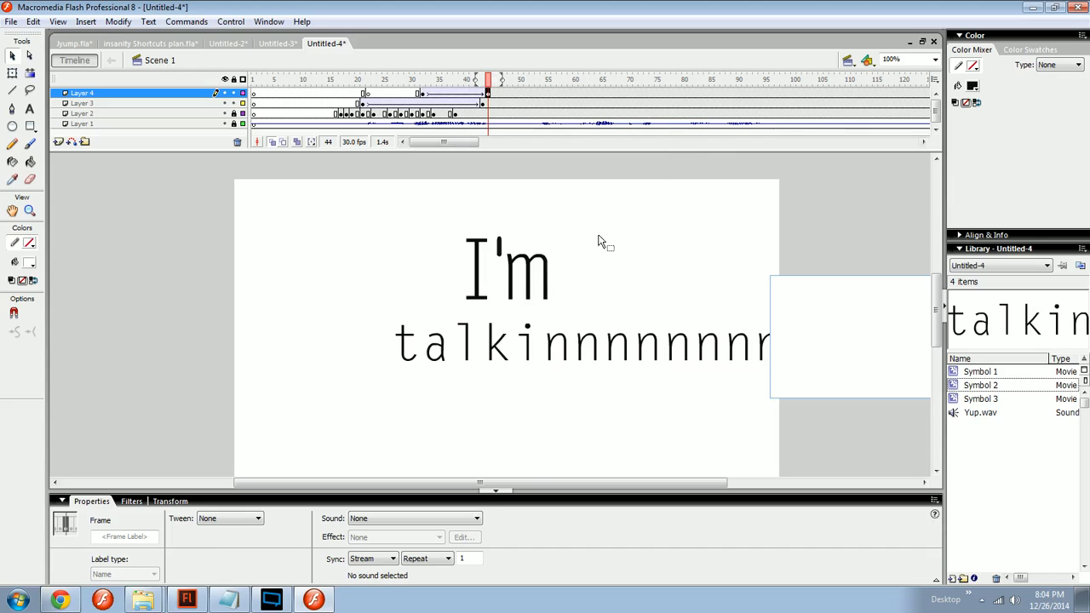
{"action": "left_click", "coordinate": [626, 266]}
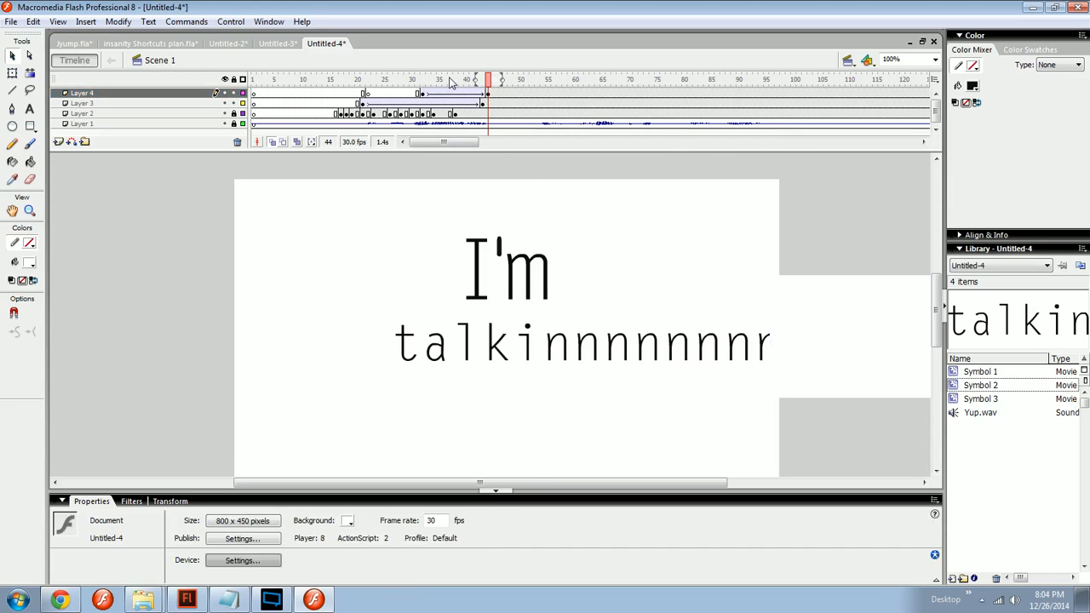
Step: Lock Layers 3 and 4, move the end keyframe of Layer 4's tween to frame 54 and play back the reveal
{"action": "left_click_drag", "start_coordinate": [393, 347], "coordinate": [439, 296]}
{"action": "mouse_move", "coordinate": [243, 93]}
{"action": "left_mouse_down"}
{"action": "mouse_move", "coordinate": [243, 103]}
{"action": "mouse_move", "coordinate": [242, 93]}
{"action": "left_mouse_up"}
{"action": "left_click_drag", "start_coordinate": [235, 103], "coordinate": [234, 93]}
{"action": "left_click_drag", "start_coordinate": [350, 79], "coordinate": [543, 95]}
{"action": "key", "text": "Return"}
{"action": "left_click", "coordinate": [488, 94]}
{"action": "left_click", "coordinate": [379, 82]}
{"action": "key", "text": "Return"}
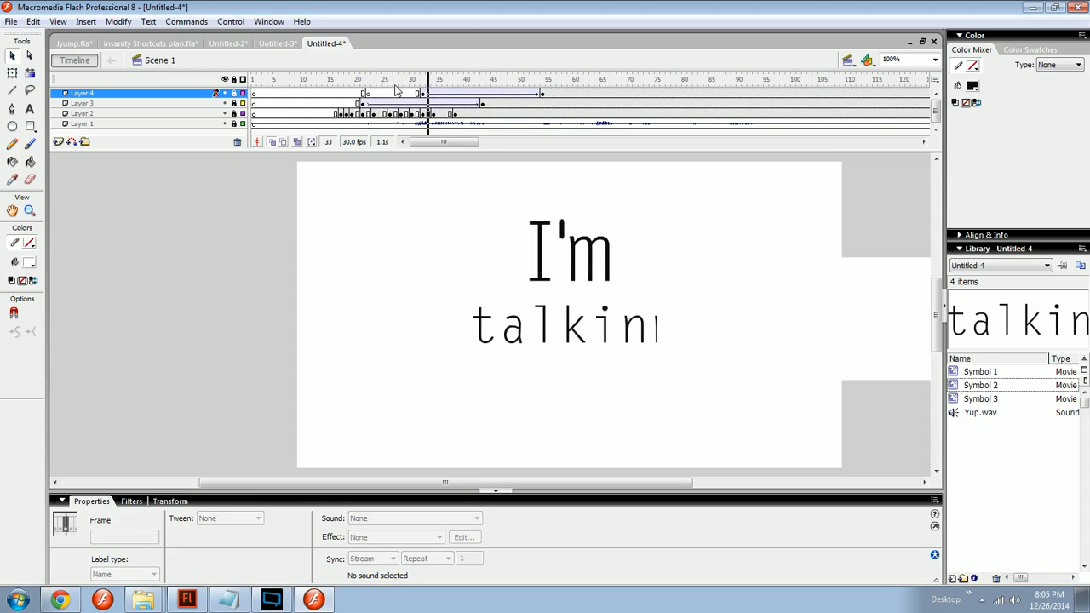
Step: Reset Layer 4's custom ease, pull the start handle flat along 0% to about frame 52 for a slow start, and play back the reveal
{"action": "left_click", "coordinate": [433, 93]}
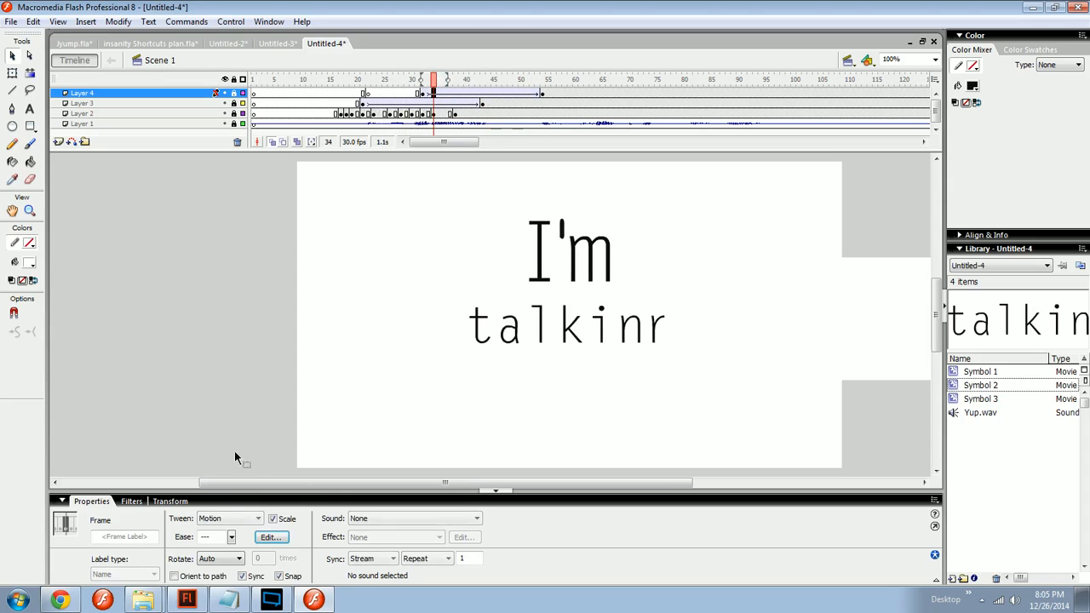
{"action": "left_click", "coordinate": [269, 538]}
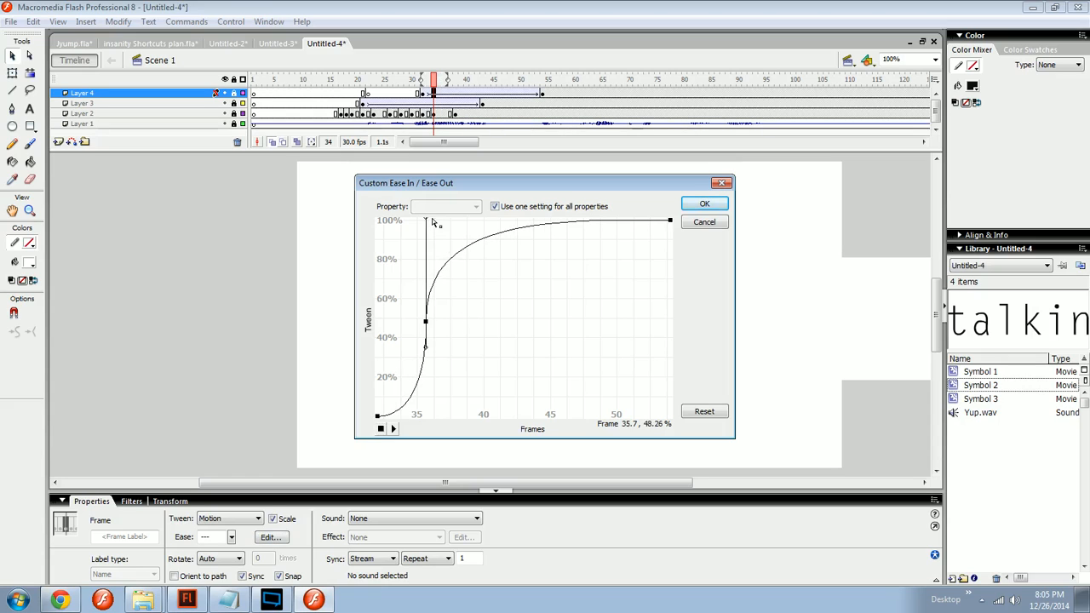
{"action": "left_click", "coordinate": [704, 411]}
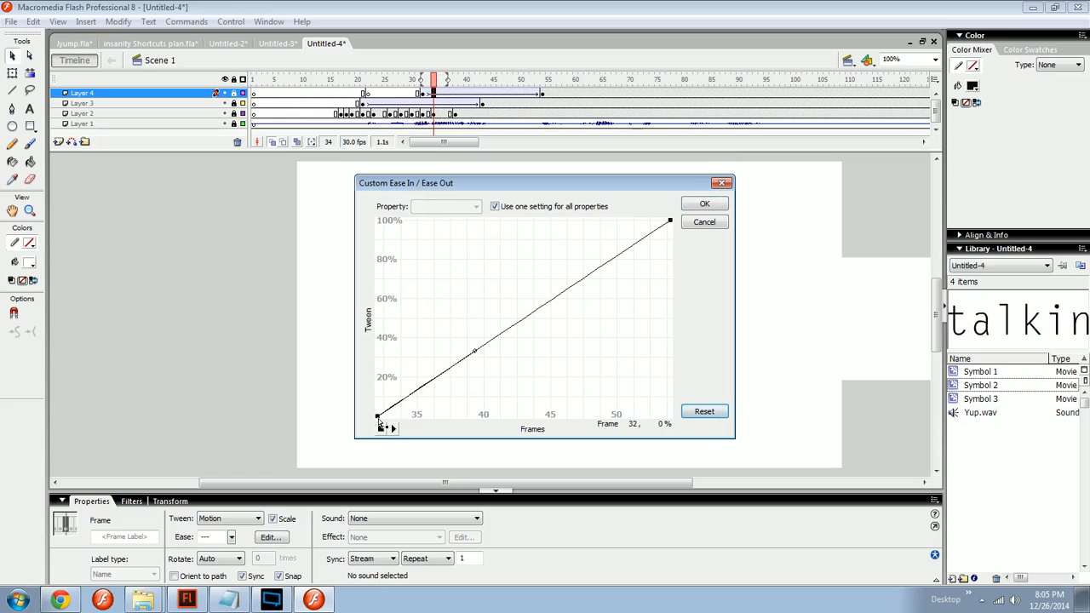
{"action": "left_click_drag", "start_coordinate": [477, 355], "coordinate": [640, 420]}
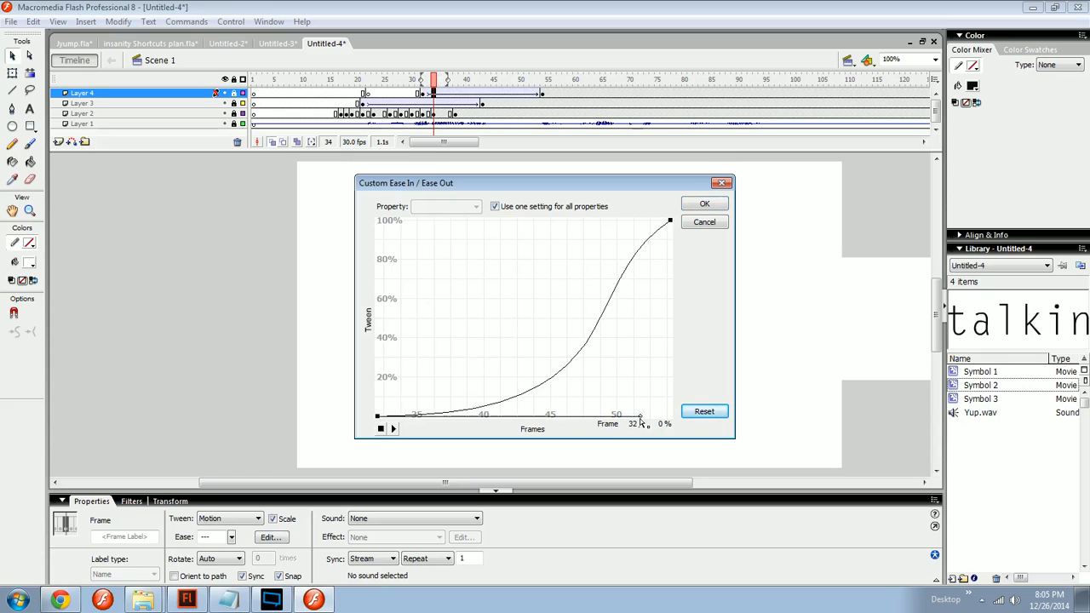
{"action": "left_click", "coordinate": [704, 204]}
{"action": "left_click", "coordinate": [366, 81]}
{"action": "key", "text": "Return"}
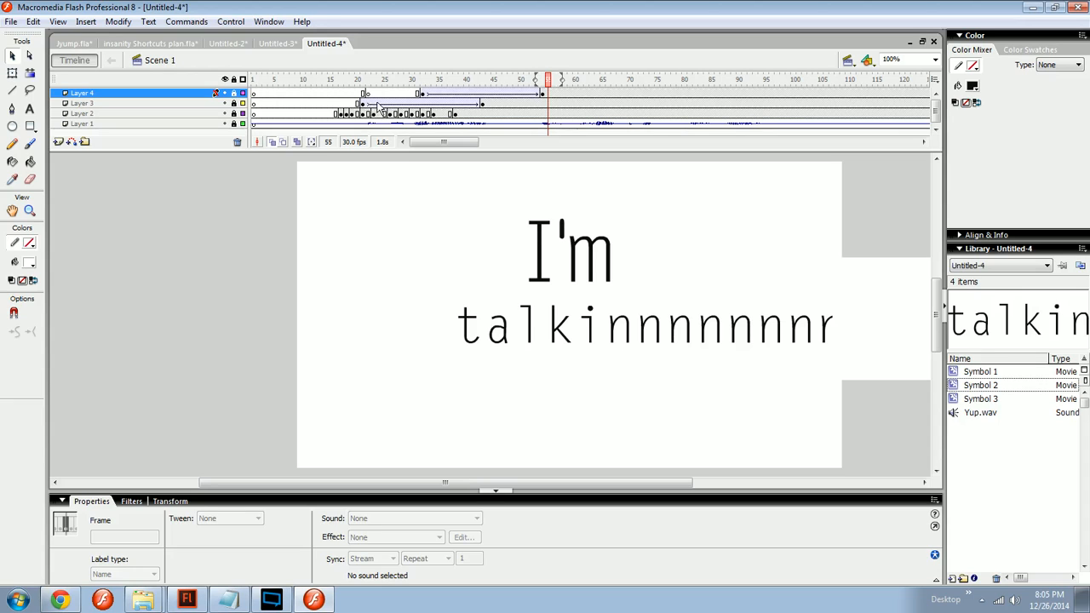
{"action": "left_click_drag", "start_coordinate": [379, 105], "coordinate": [396, 95]}
{"action": "key", "text": "Return"}
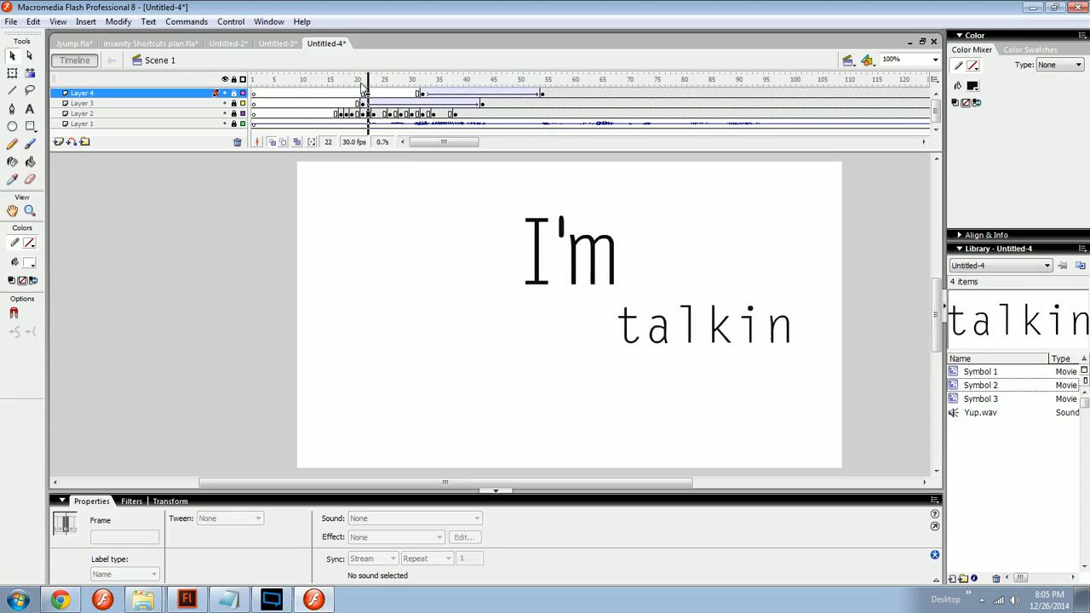
Step: Remove four blank frames around frame 10 from Layers 3 and 4 so their animations start earlier, and play back the movie
{"action": "left_click_drag", "start_coordinate": [305, 103], "coordinate": [308, 94]}
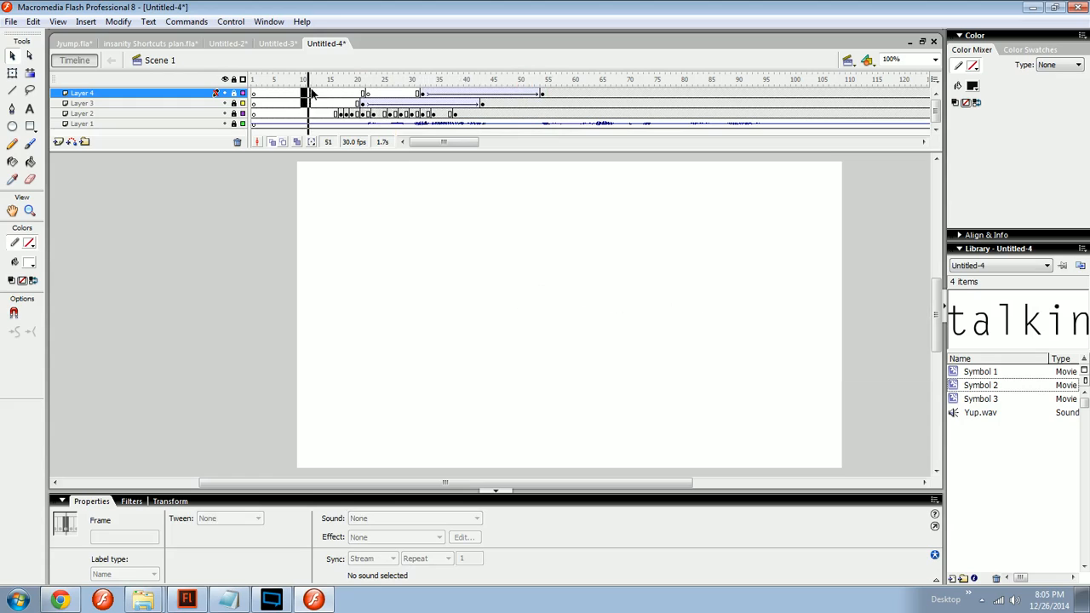
{"action": "key", "text": "shift+F5"}
{"action": "key", "text": "shift+F5"}
{"action": "key", "text": "Return"}
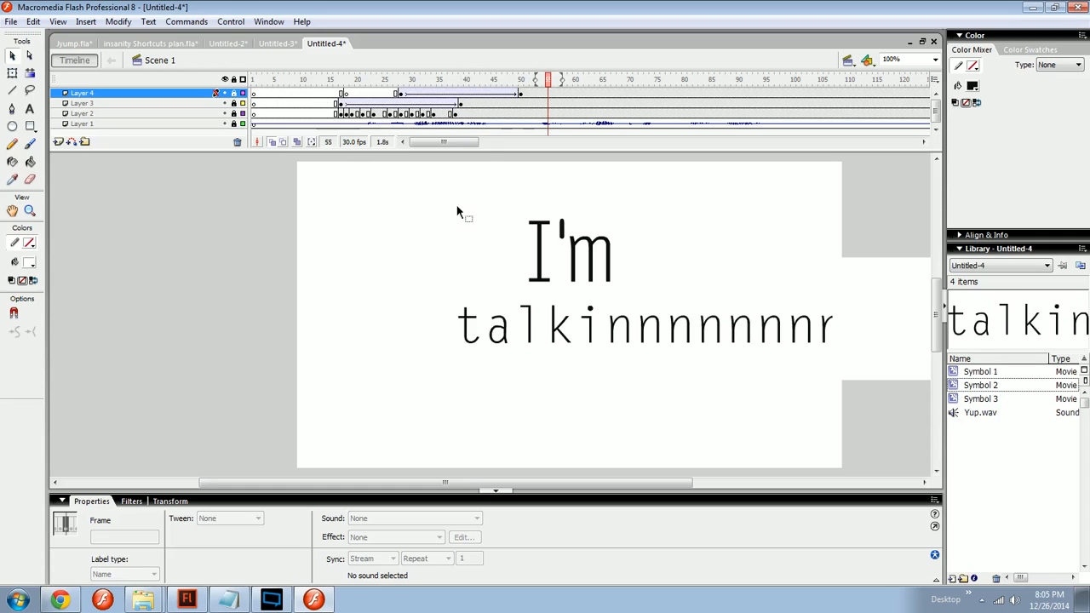
Step: Remove frames inside Layer 4's tween so its end keyframe falls at frame 44, and play back the reveal against the sound
{"action": "left_click_drag", "start_coordinate": [423, 94], "coordinate": [433, 94]}
{"action": "key", "text": "shift+F5"}
{"action": "key", "text": "shift+F5"}
{"action": "left_click", "coordinate": [380, 82]}
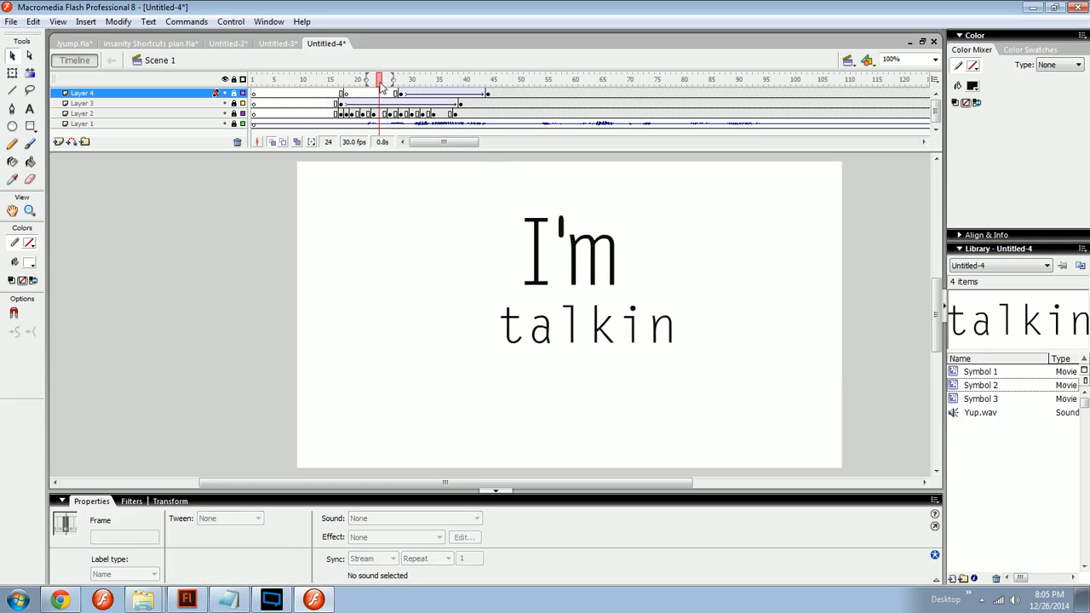
{"action": "key", "text": "Return"}
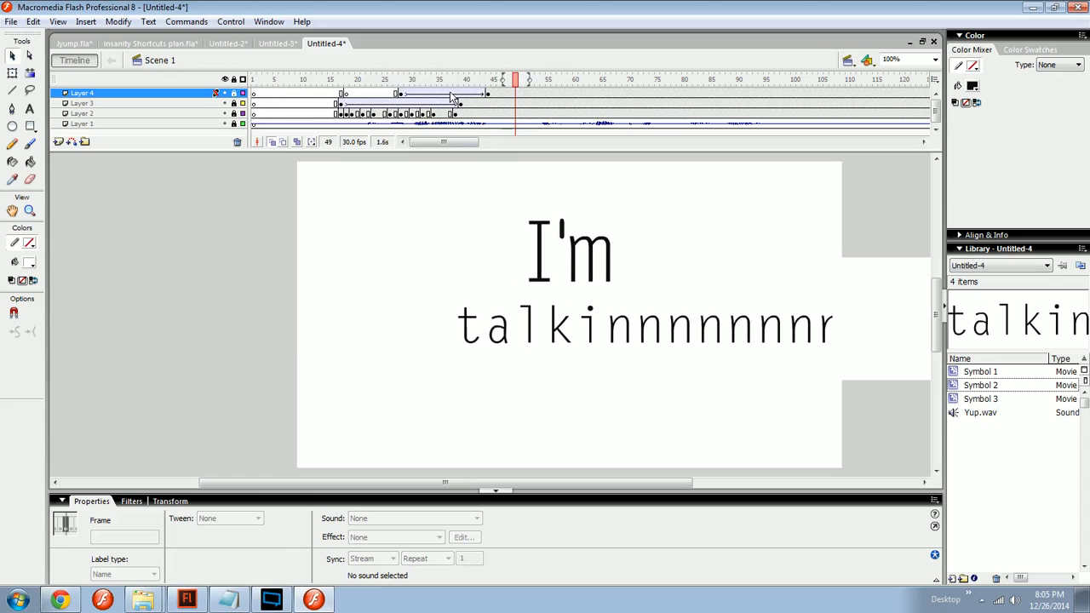
{"action": "key", "text": "Return"}
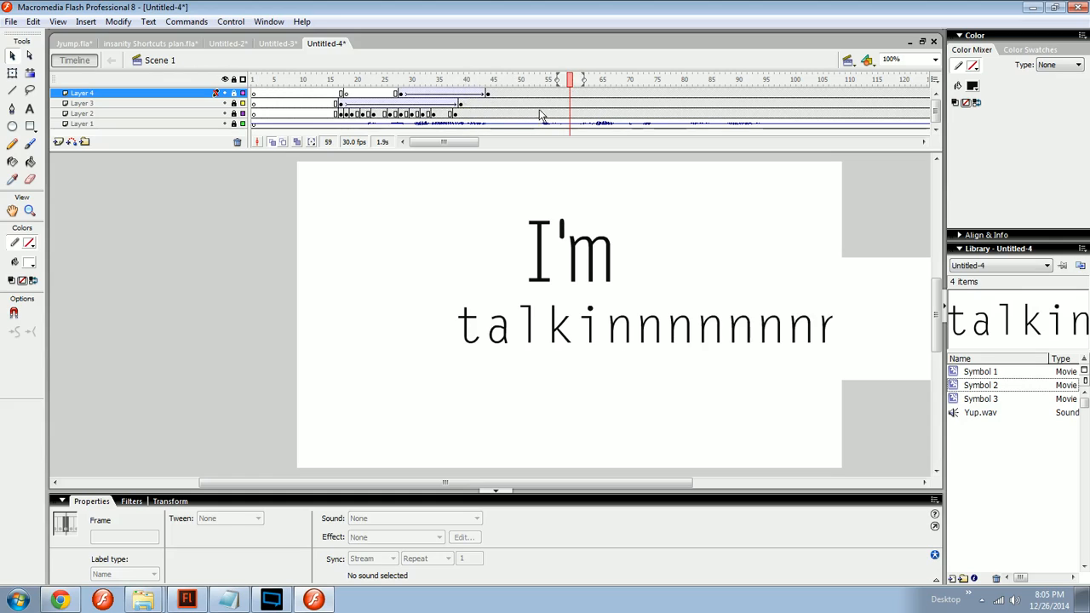
Step: Unlock Layers 2, 3 and 4 and select frame 54 across them
{"action": "left_click", "coordinate": [540, 104]}
{"action": "left_click", "coordinate": [543, 102]}
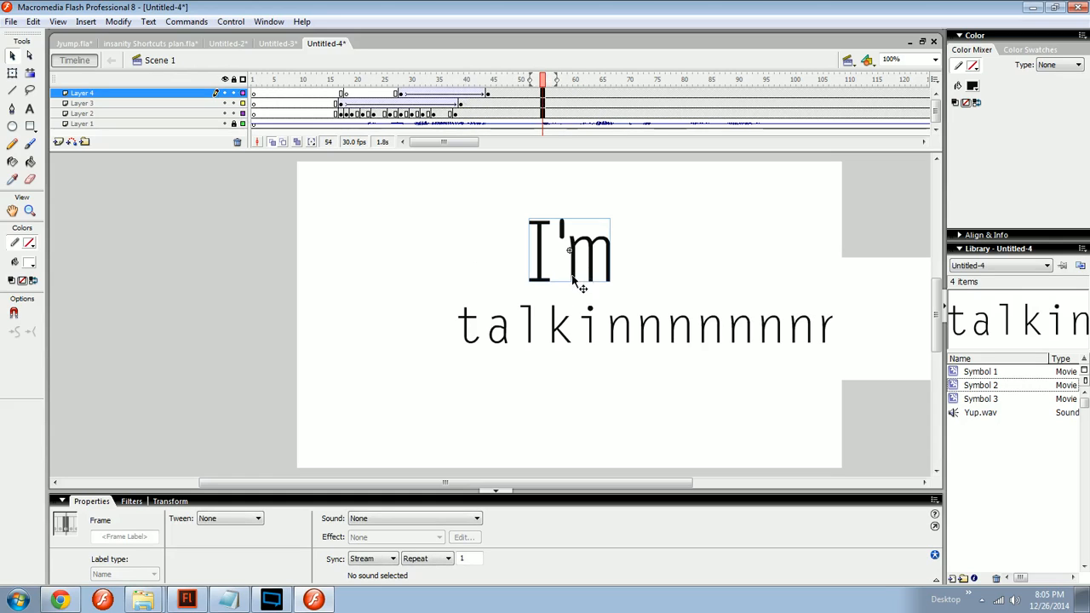
Step: Switch to Windows Explorer and browse from Downloads to the Animation 2014 folder
{"action": "left_click_drag", "start_coordinate": [739, 419], "coordinate": [579, 223]}
{"action": "left_click", "coordinate": [436, 439]}
{"action": "left_click", "coordinate": [143, 601]}
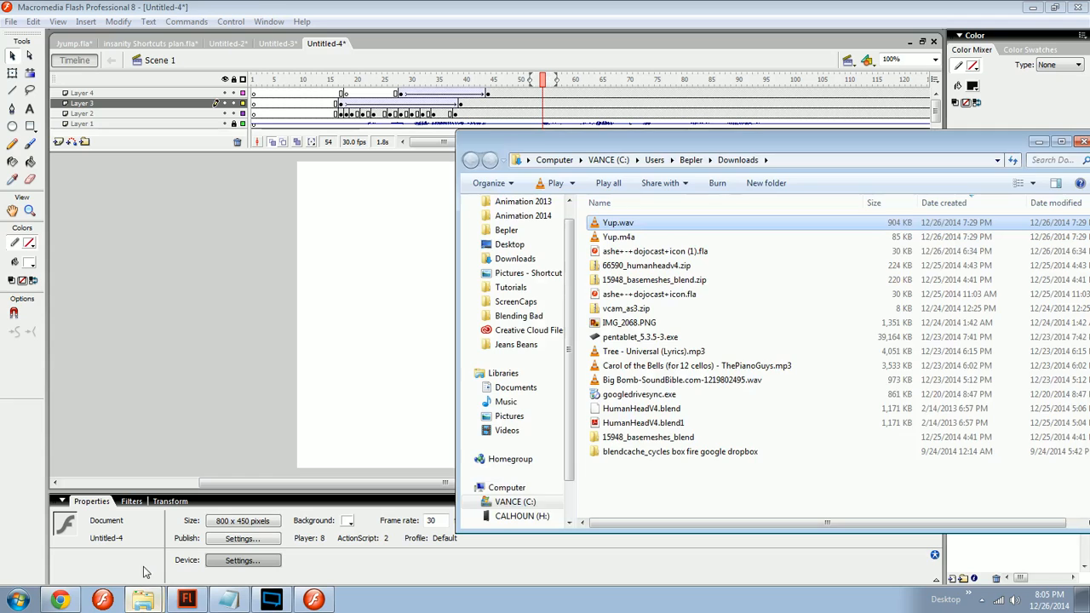
{"action": "left_click", "coordinate": [143, 596]}
{"action": "left_click", "coordinate": [154, 549]}
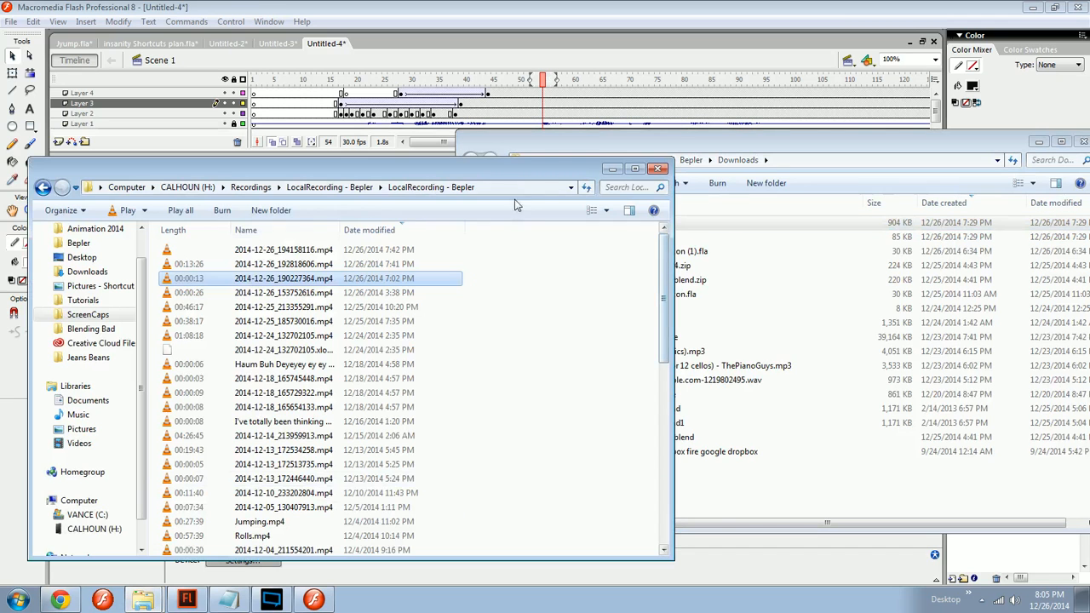
{"action": "left_click", "coordinate": [744, 161]}
{"action": "left_click", "coordinate": [553, 217]}
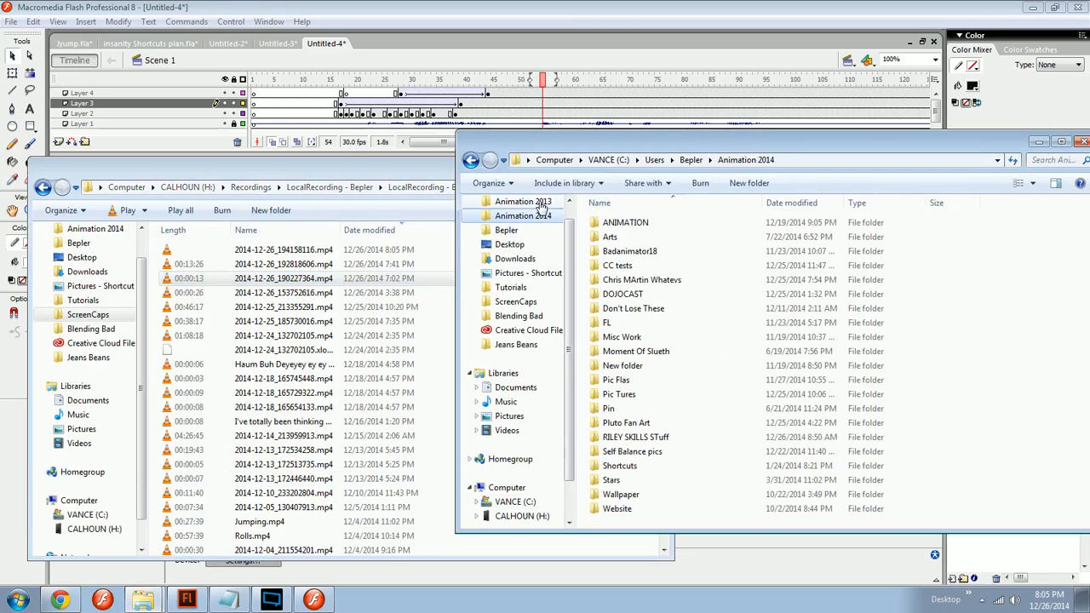
{"action": "left_click", "coordinate": [641, 225]}
{"action": "double_click", "coordinate": [640, 225]}
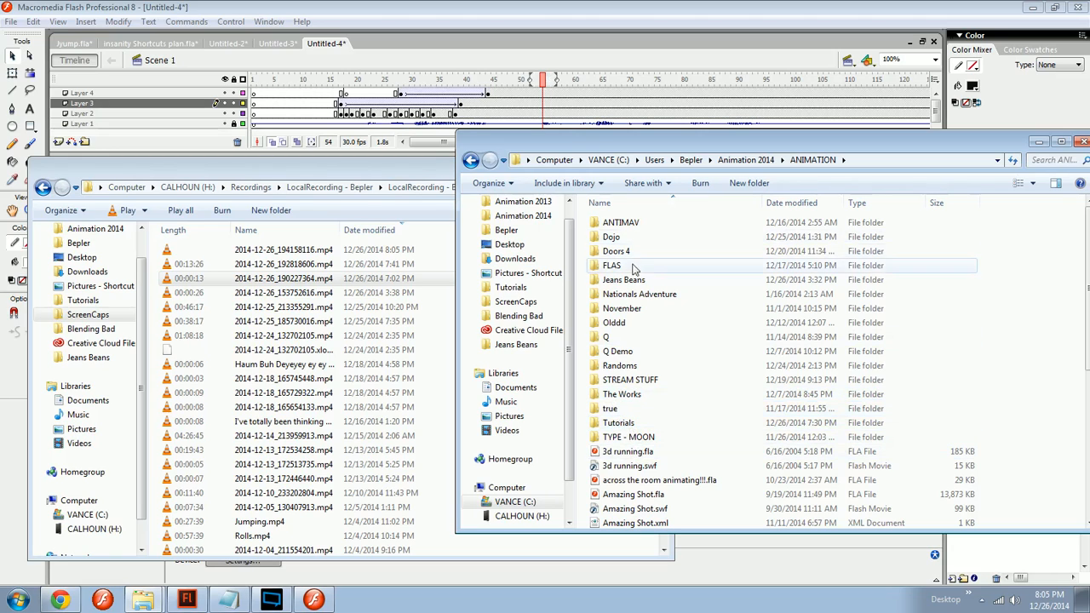
{"action": "left_click", "coordinate": [747, 159]}
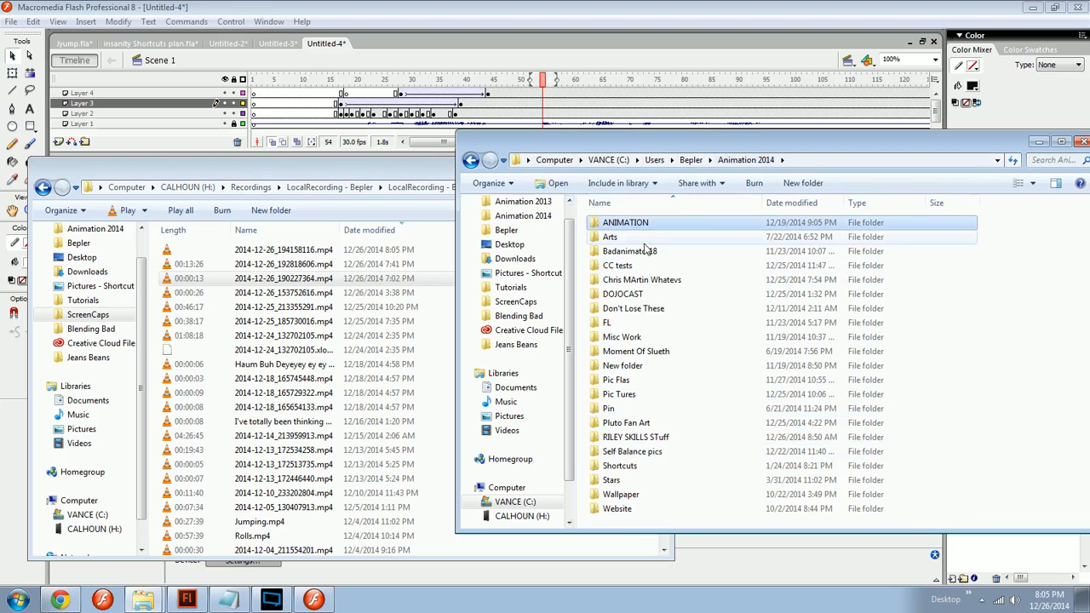
Step: Open Promo.fla from the DOJOCAST folder in Flash
{"action": "double_click", "coordinate": [628, 298]}
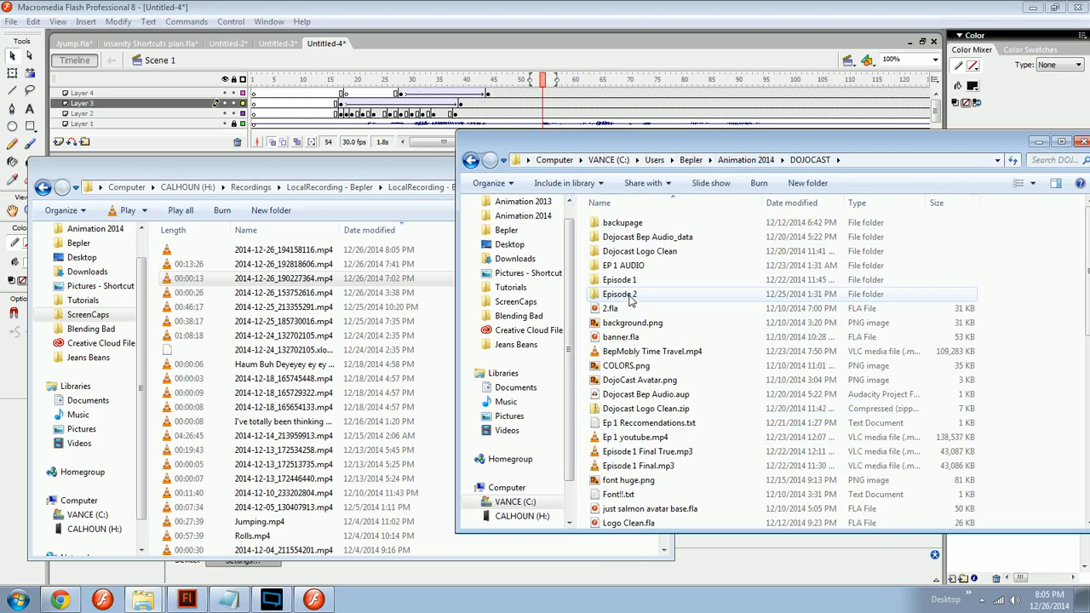
{"action": "left_click", "coordinate": [637, 466]}
{"action": "scroll", "coordinate": [637, 468], "scroll_direction": "down", "scroll_amount": 6}
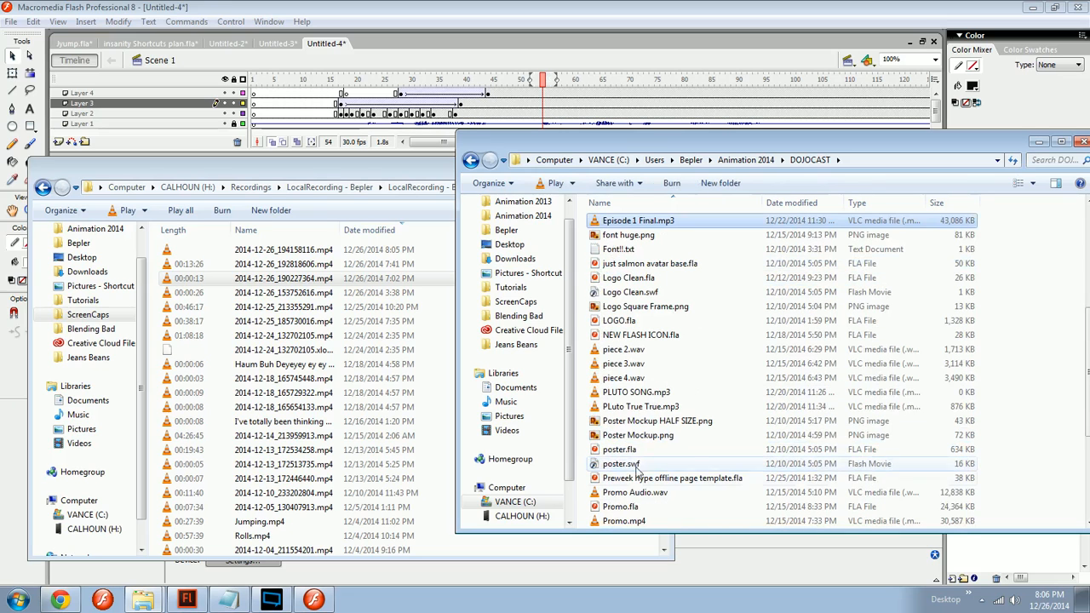
{"action": "left_click", "coordinate": [620, 504]}
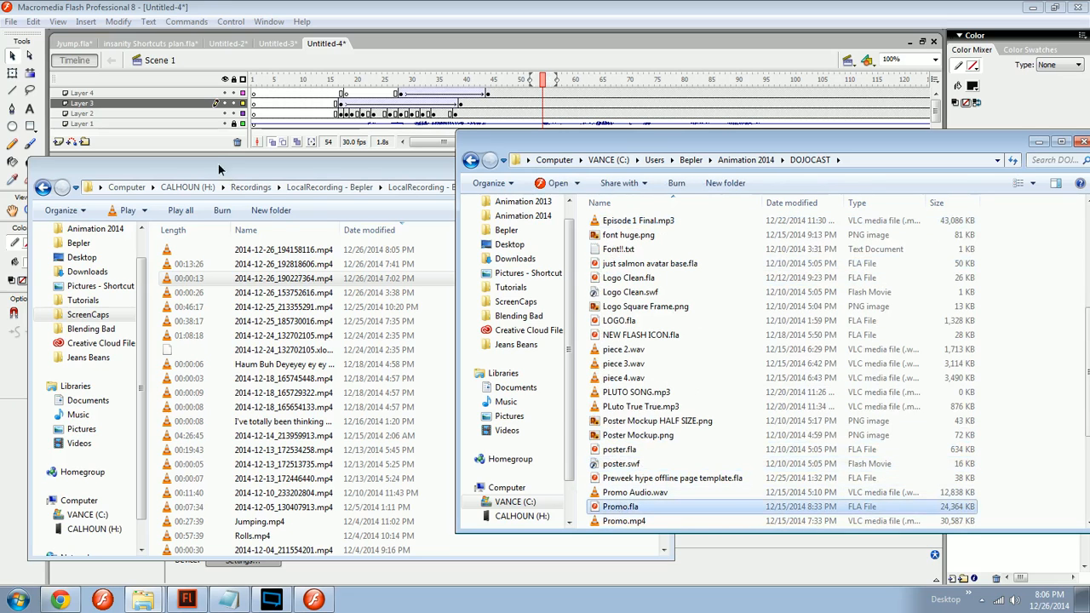
{"action": "left_click", "coordinate": [190, 146]}
{"action": "left_click", "coordinate": [230, 218]}
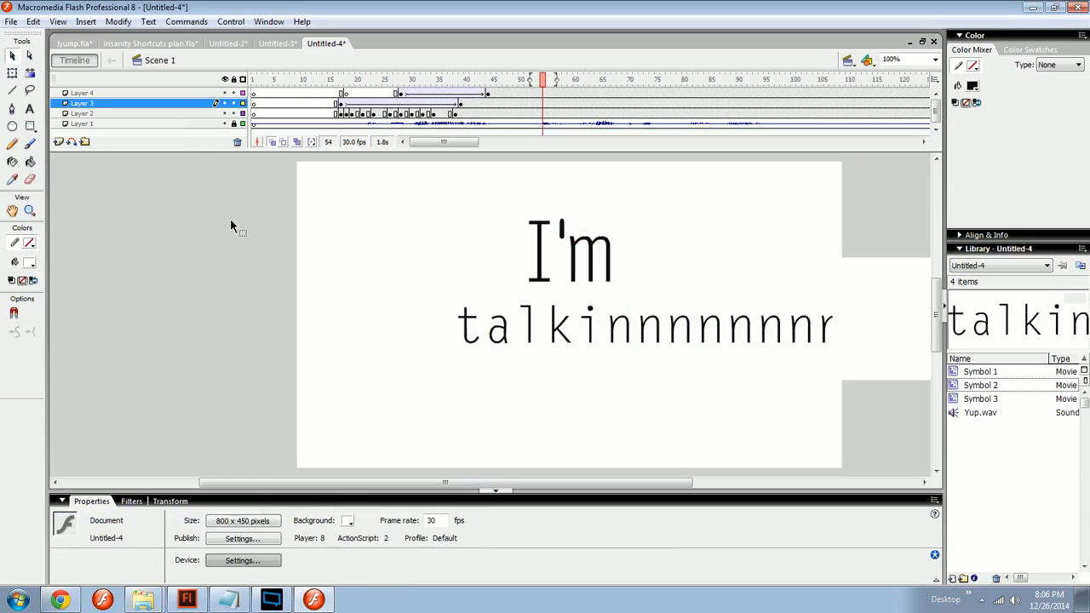
{"action": "left_click", "coordinate": [146, 598]}
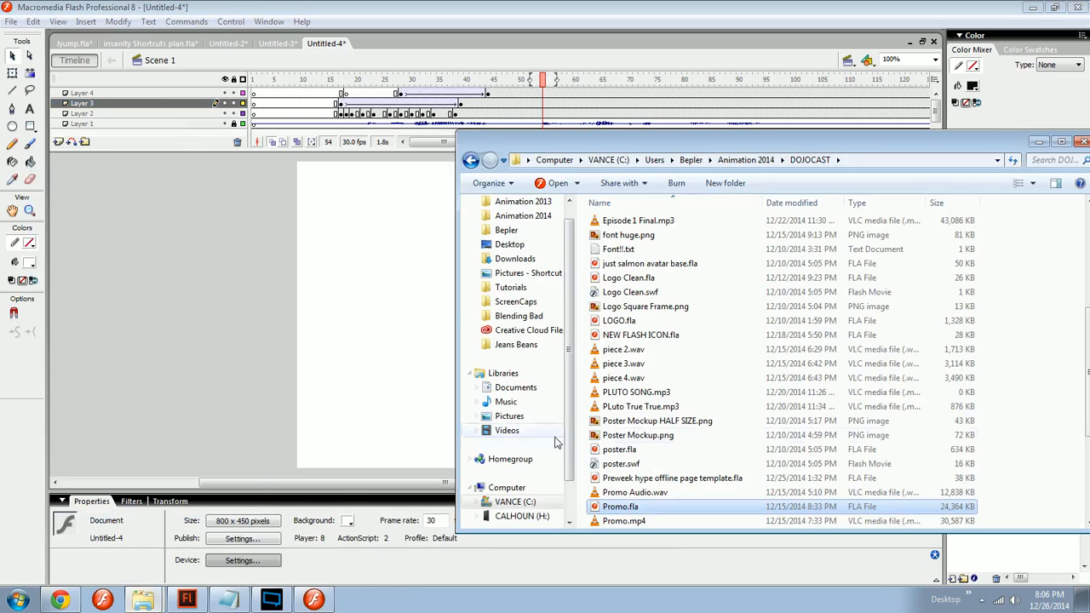
{"action": "left_click_drag", "start_coordinate": [382, 388], "coordinate": [380, 386]}
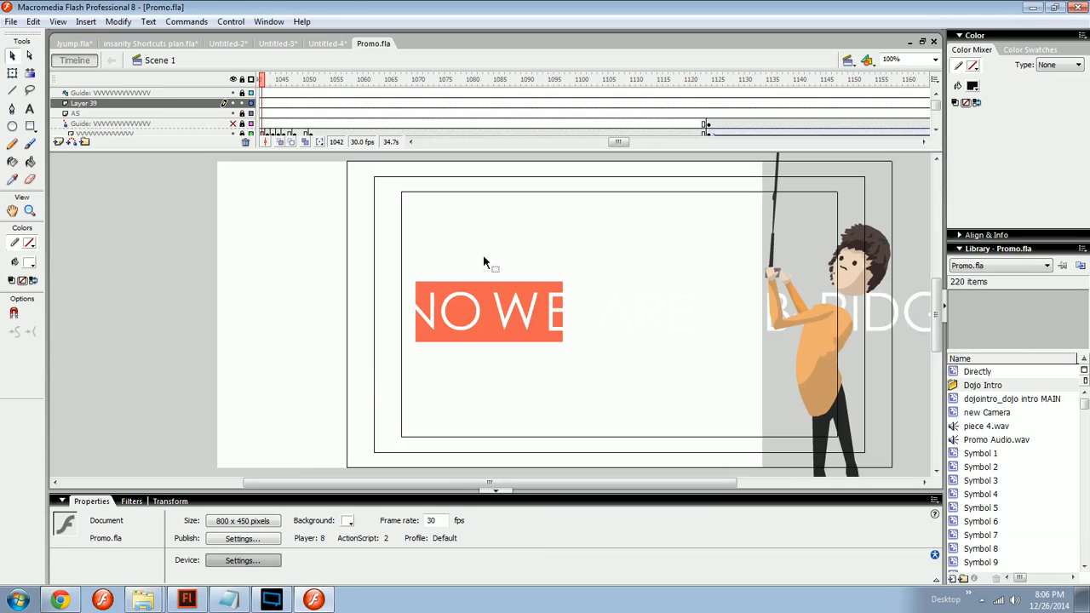
Step: Scrub through the first part of the Promo.fla timeline to examine how its words are animated, up to frame 485
{"action": "left_click_drag", "start_coordinate": [620, 142], "coordinate": [442, 143]}
{"action": "left_click_drag", "start_coordinate": [426, 81], "coordinate": [891, 87]}
{"action": "left_click", "coordinate": [517, 384]}
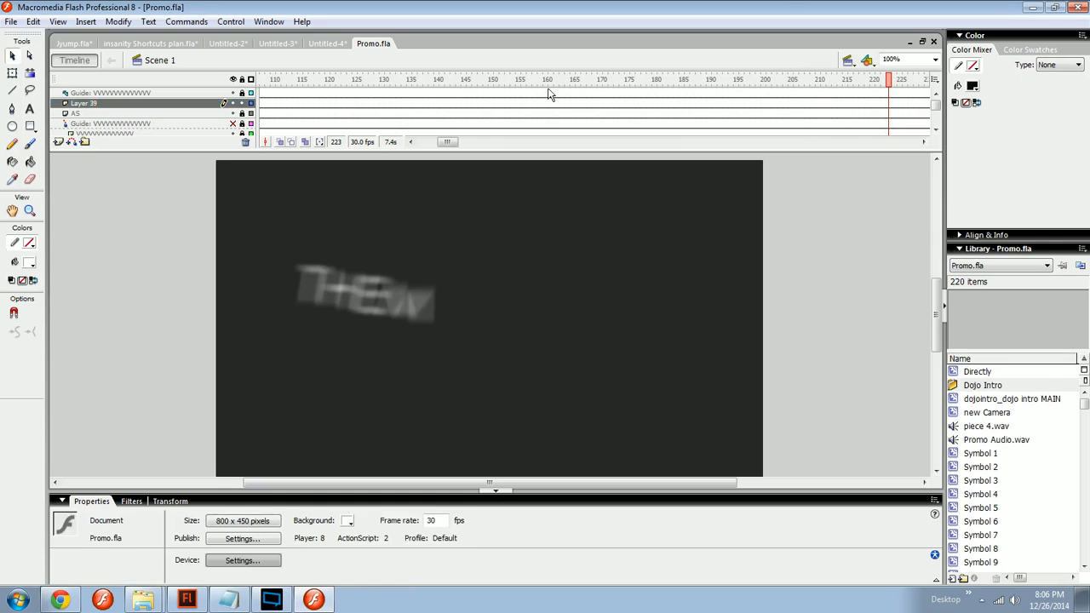
{"action": "left_click_drag", "start_coordinate": [452, 143], "coordinate": [500, 141]}
{"action": "left_click_drag", "start_coordinate": [511, 73], "coordinate": [837, 86]}
{"action": "left_click", "coordinate": [789, 93]}
{"action": "left_click", "coordinate": [550, 257]}
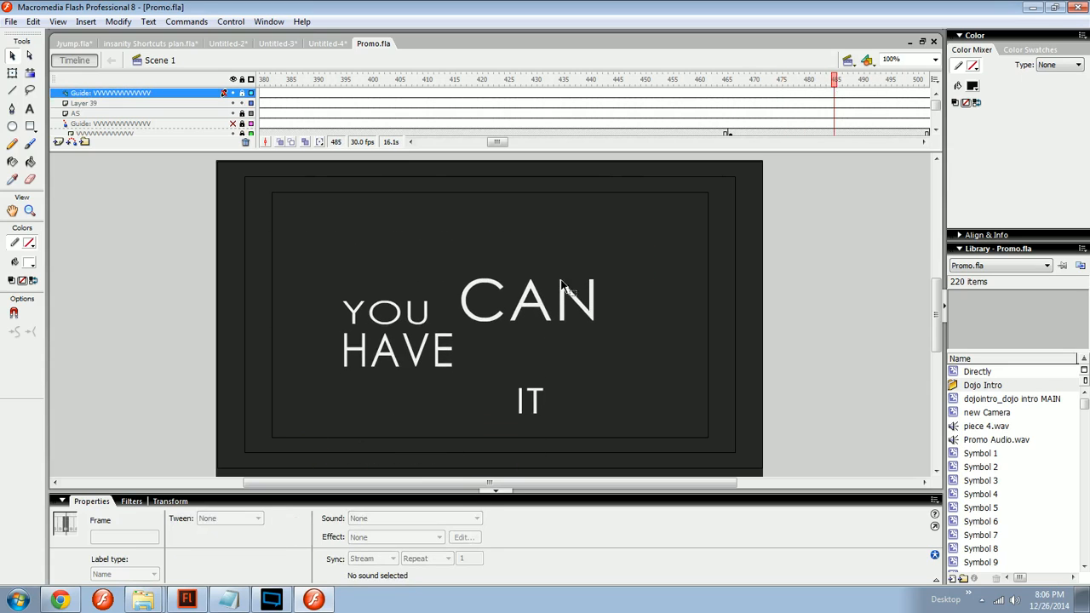
Step: Scrub to around frame 675 of the promo and play its text animation briefly
{"action": "left_click_drag", "start_coordinate": [498, 147], "coordinate": [505, 145]}
{"action": "left_click_drag", "start_coordinate": [568, 80], "coordinate": [528, 74]}
{"action": "key", "text": "Return"}
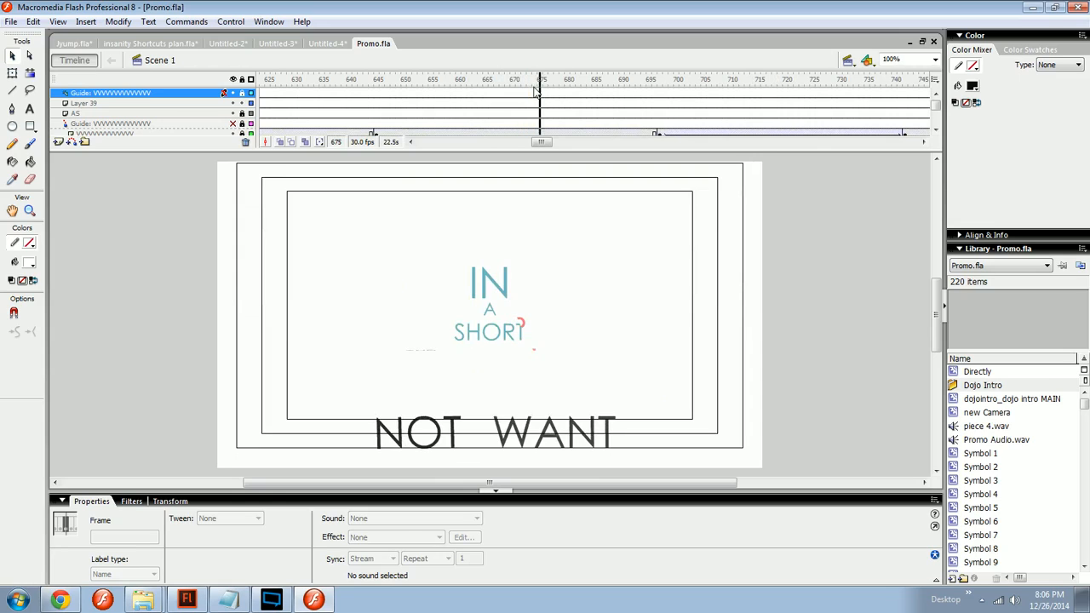
{"action": "key", "text": "Return"}
Step: Return to the Untitled-4 document
{"action": "left_click", "coordinate": [142, 43]}
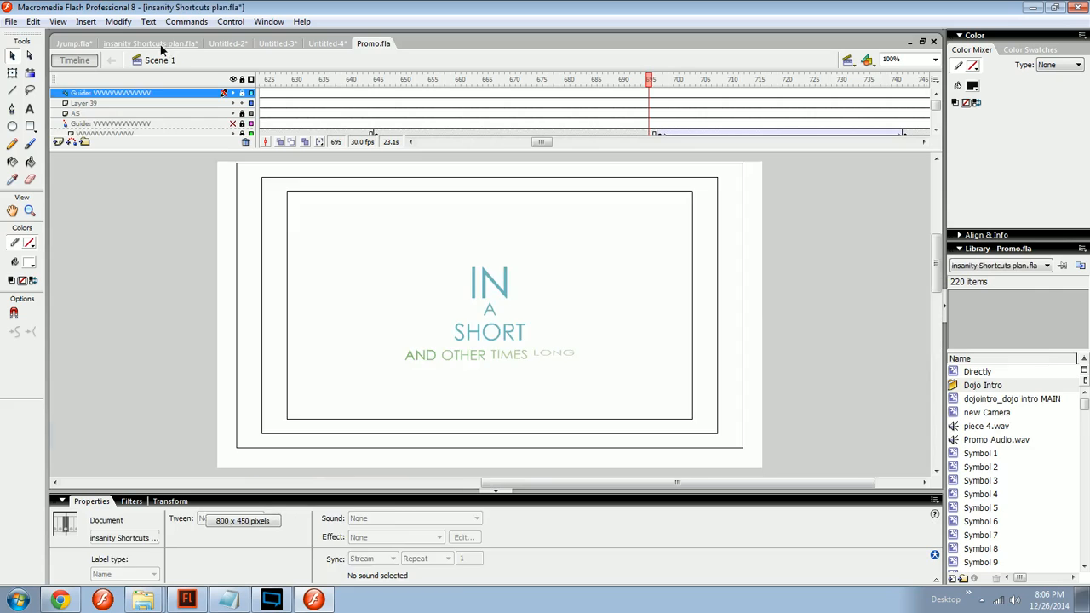
{"action": "left_click", "coordinate": [74, 45]}
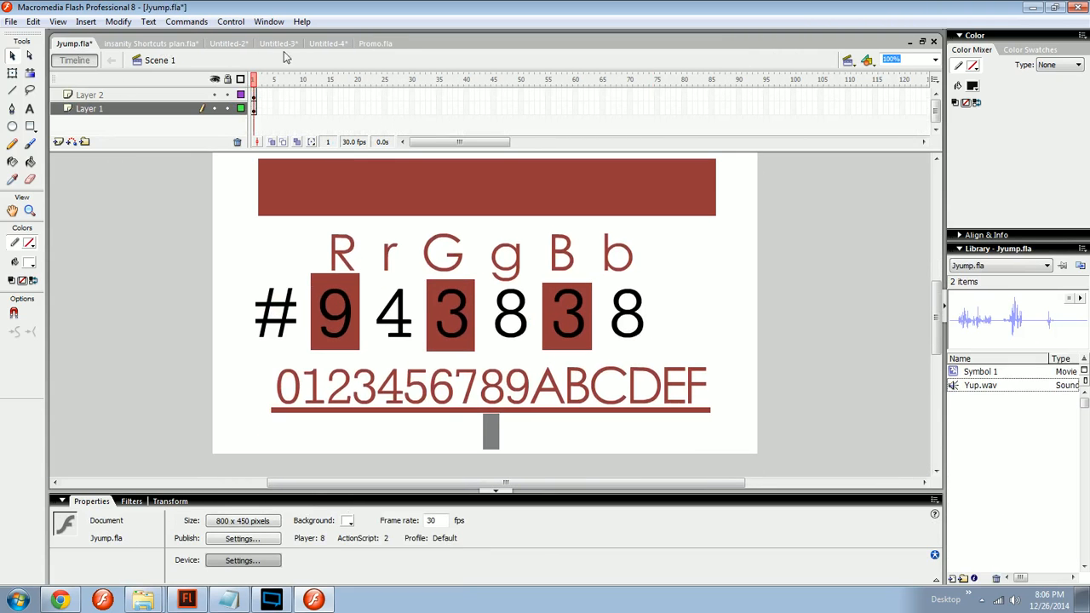
{"action": "left_click", "coordinate": [327, 44]}
{"action": "left_click", "coordinate": [278, 45]}
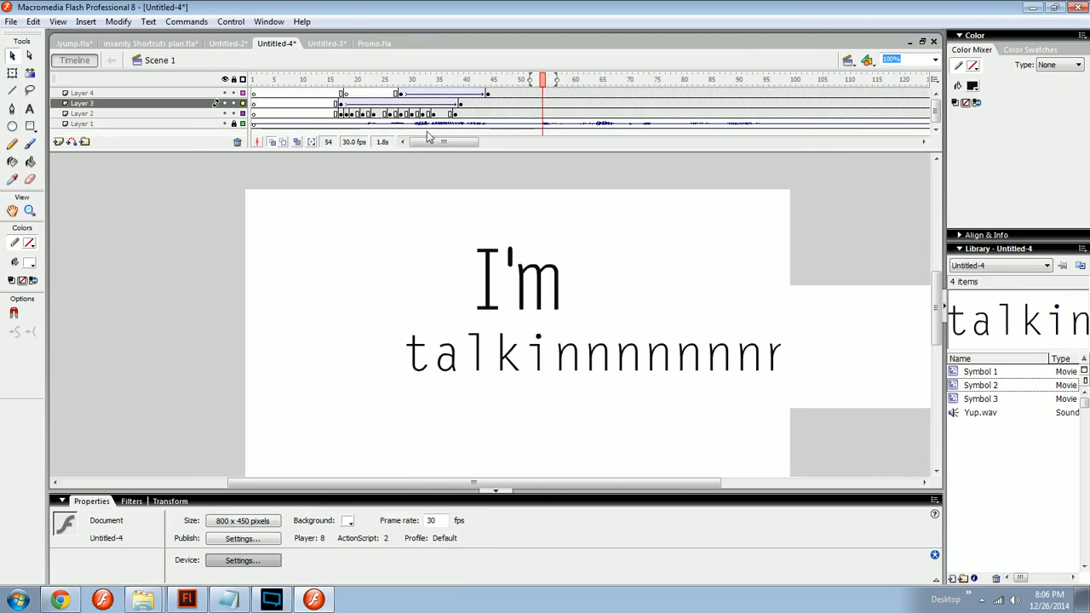
Step: Convert the "I'm" and "talkinnn" text and the white cover at frame 45 into one movie clip on Layer 4
{"action": "left_click_drag", "start_coordinate": [494, 94], "coordinate": [494, 114]}
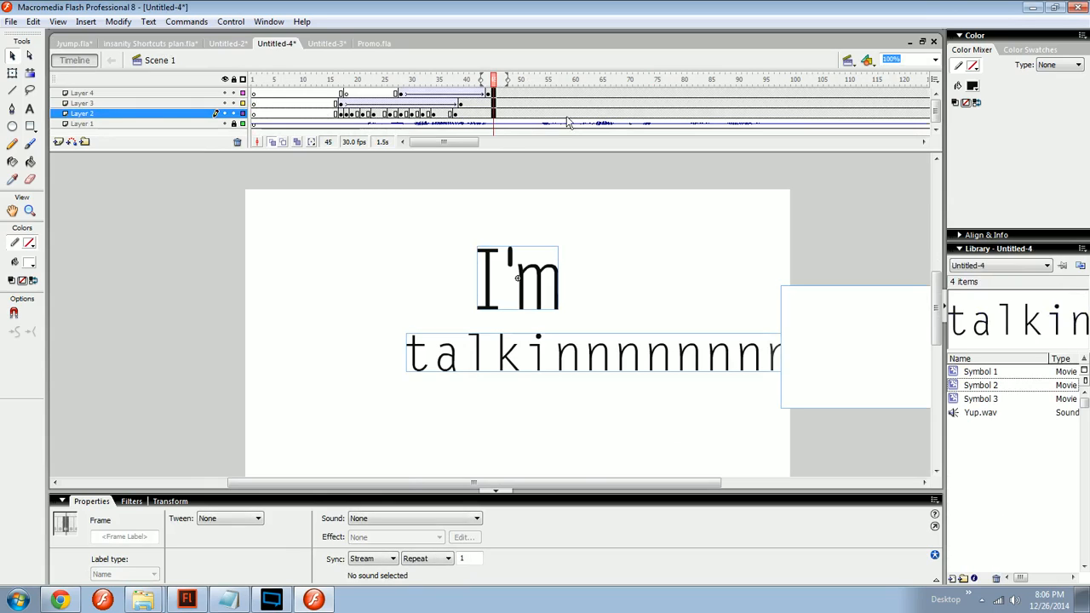
{"action": "key", "text": "F8"}
{"action": "key", "text": "Return"}
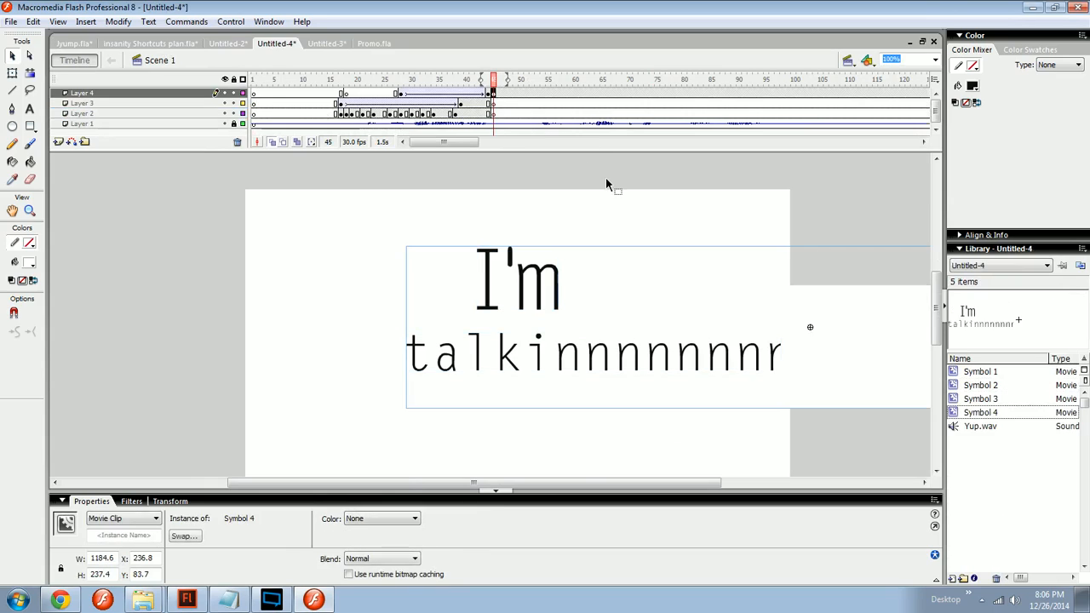
Step: Add consecutive keyframes on Layer 4 from frame 47 to frame 56, raising the text clip slightly before dropping it
{"action": "left_click", "coordinate": [559, 93]}
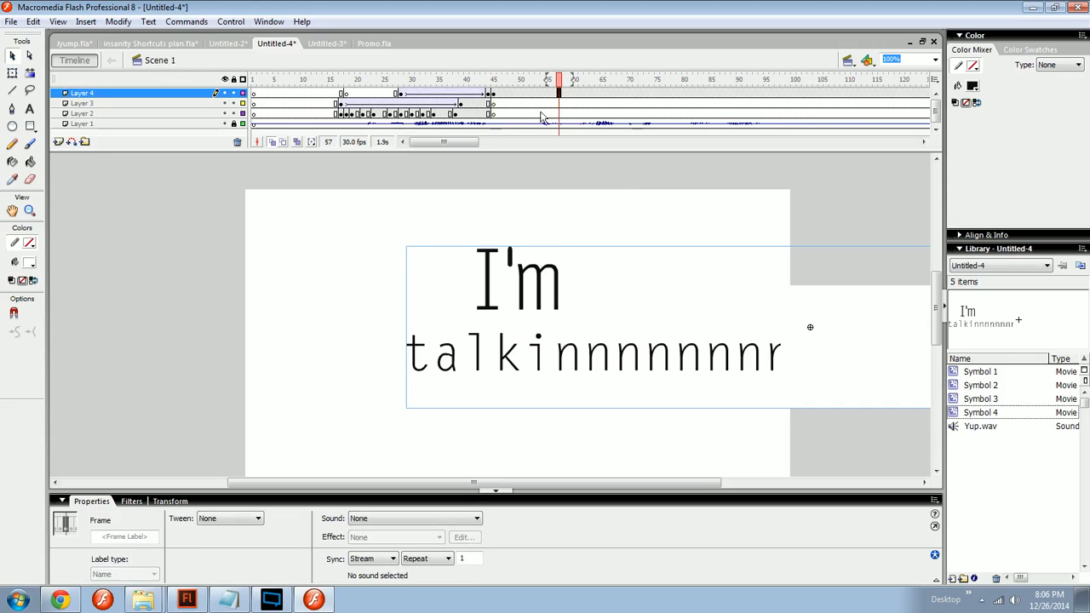
{"action": "left_click", "coordinate": [504, 92]}
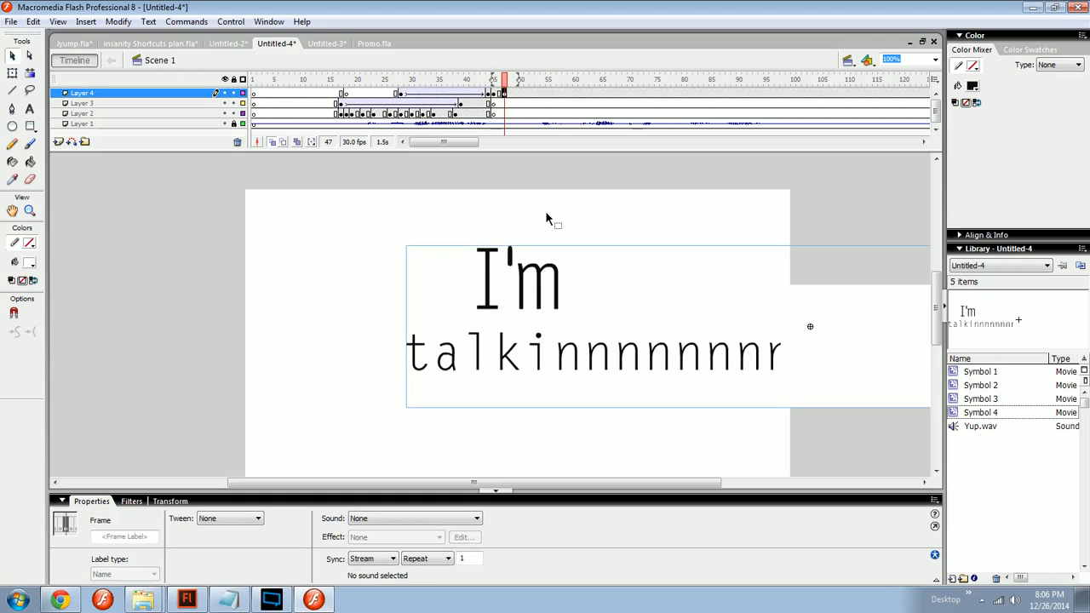
{"action": "key", "text": "period"}
{"action": "key", "text": "period"}
{"action": "key", "text": "period"}
{"action": "key", "text": "period"}
{"action": "key", "text": "period"}
{"action": "key", "text": "period"}
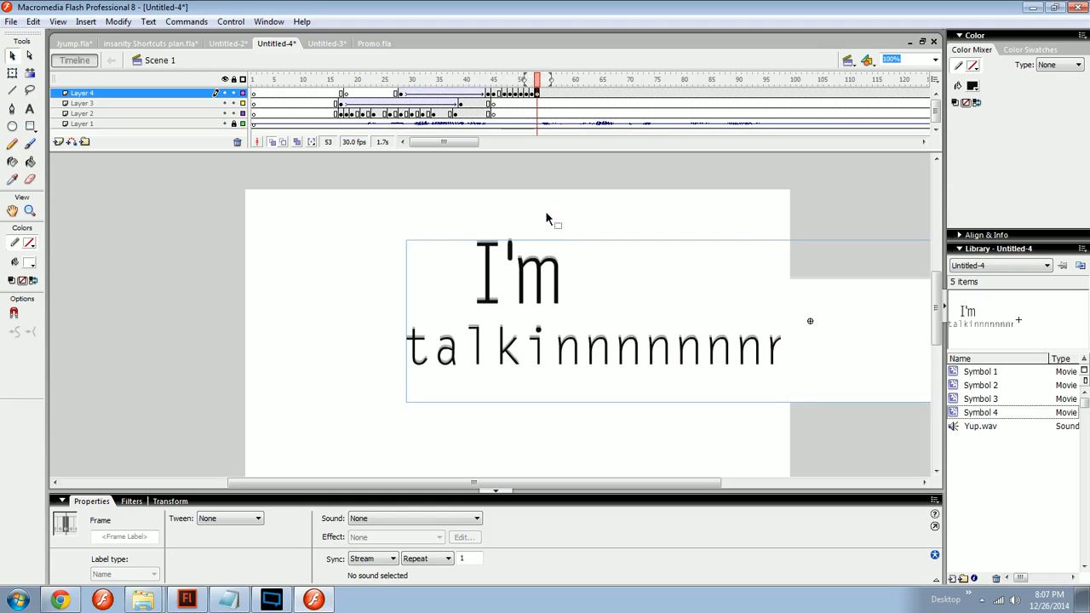
{"action": "key", "text": "period"}
{"action": "key", "text": "period"}
{"action": "key", "text": "period"}
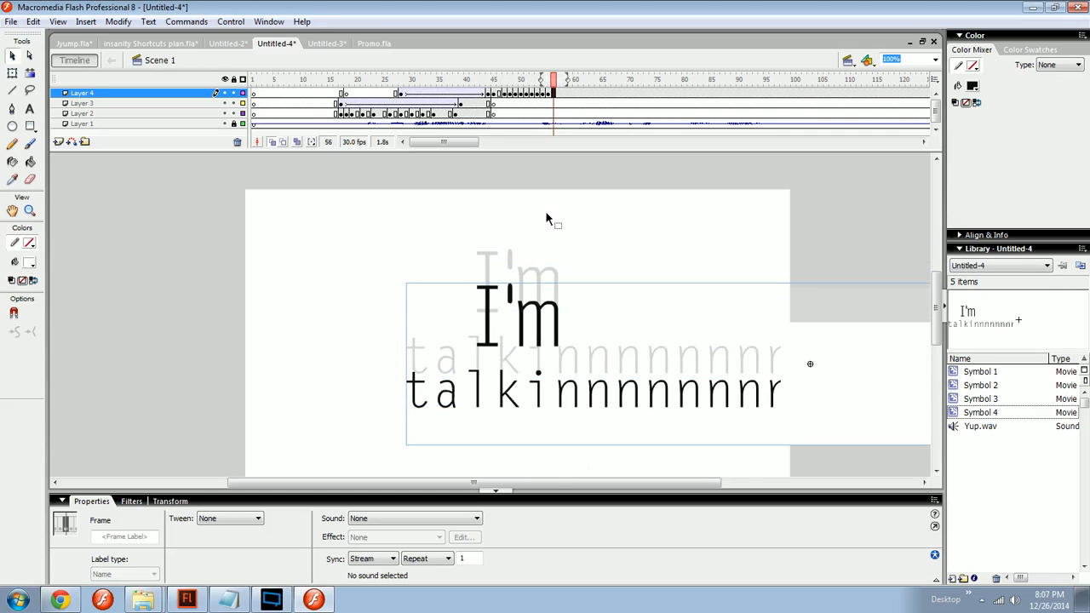
Step: Lower the text clip further at the end of its drop and finish Layer 4 with a blank keyframe at frame 56
{"action": "key", "text": "shift+Down"}
{"action": "key", "text": "shift+Down"}
{"action": "key", "text": "shift+Down"}
{"action": "key", "text": "shift+Down"}
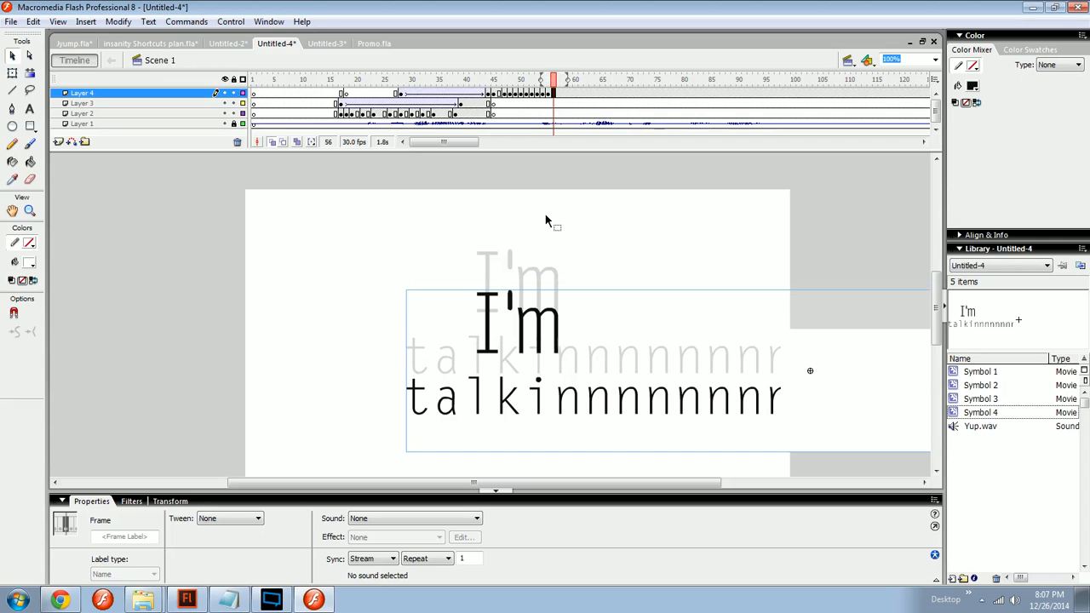
{"action": "key", "text": "shift+Up"}
{"action": "key", "text": "shift+Up"}
{"action": "left_click", "coordinate": [543, 93]}
{"action": "key", "text": "shift+F5"}
{"action": "left_click", "coordinate": [548, 92]}
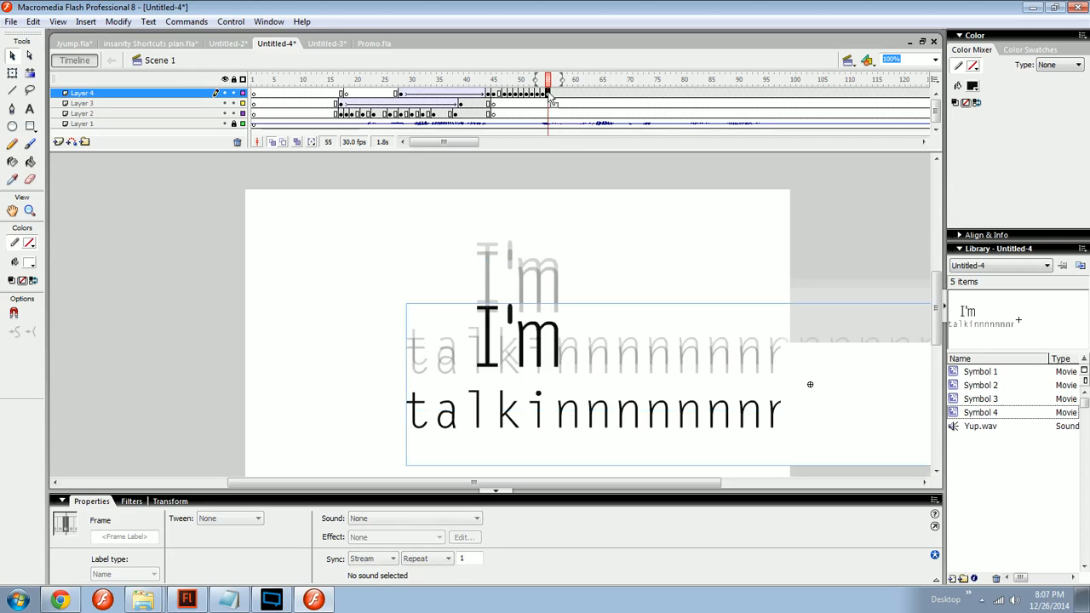
{"action": "left_click", "coordinate": [554, 94]}
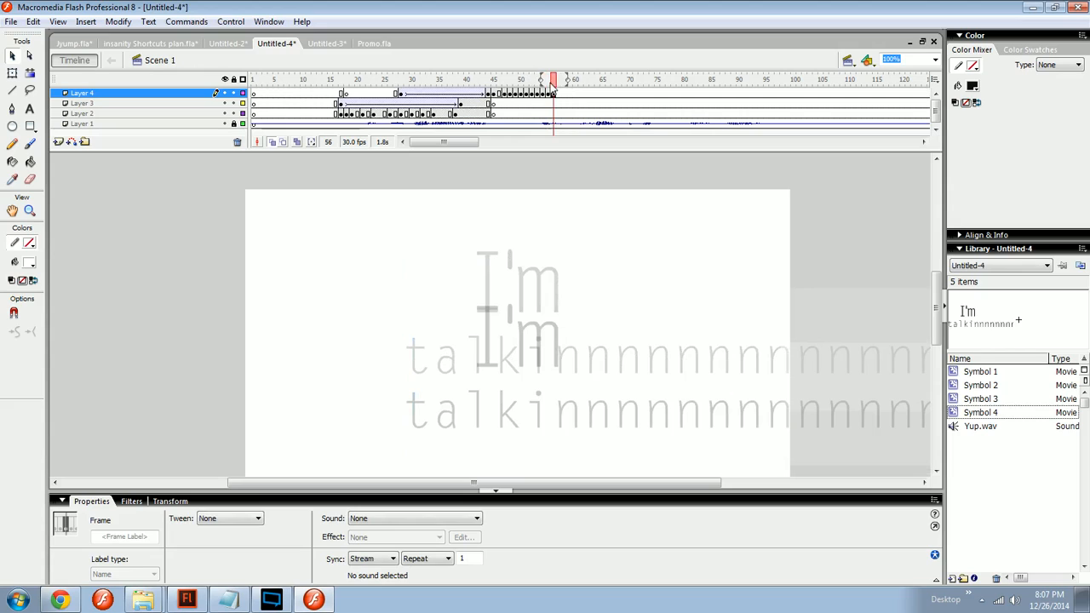
Step: Insert extra frames between the Layer 4 keyframes from frame 47 onward to slow the text clip's movement
{"action": "left_click", "coordinate": [510, 90]}
{"action": "key", "text": "period"}
{"action": "key", "text": "period"}
{"action": "key", "text": "period"}
{"action": "key", "text": "period"}
{"action": "key", "text": "period"}
{"action": "key", "text": "period"}
{"action": "key", "text": "period"}
{"action": "key", "text": "period"}
{"action": "key", "text": "period"}
{"action": "key", "text": "period"}
{"action": "key", "text": "period"}
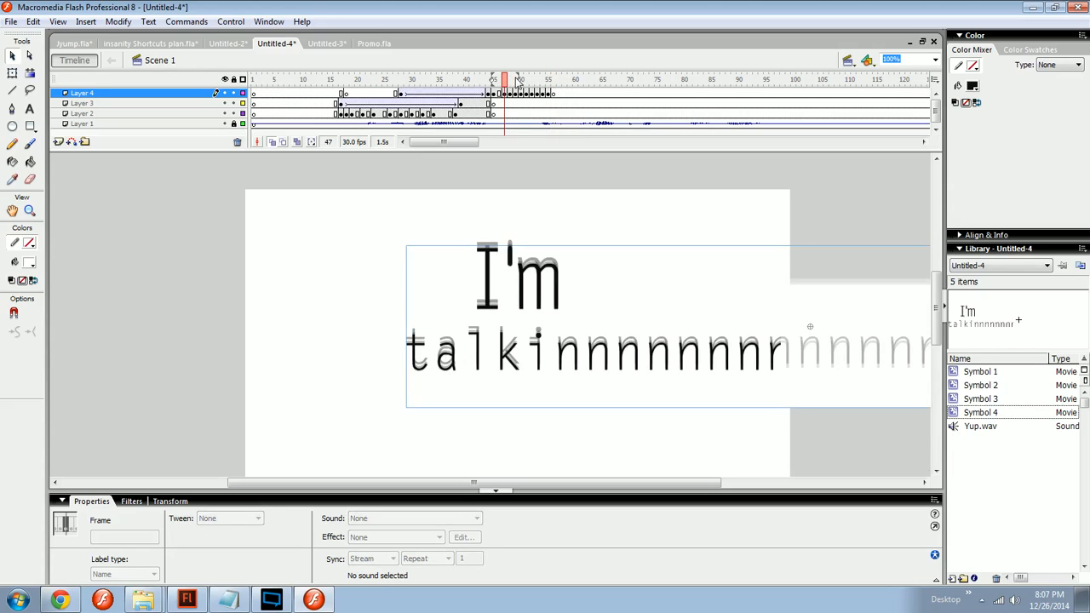
{"action": "key", "text": "period"}
{"action": "key", "text": "period"}
{"action": "key", "text": "period"}
{"action": "key", "text": "period"}
{"action": "key", "text": "period"}
{"action": "key", "text": "period"}
{"action": "key", "text": "period"}
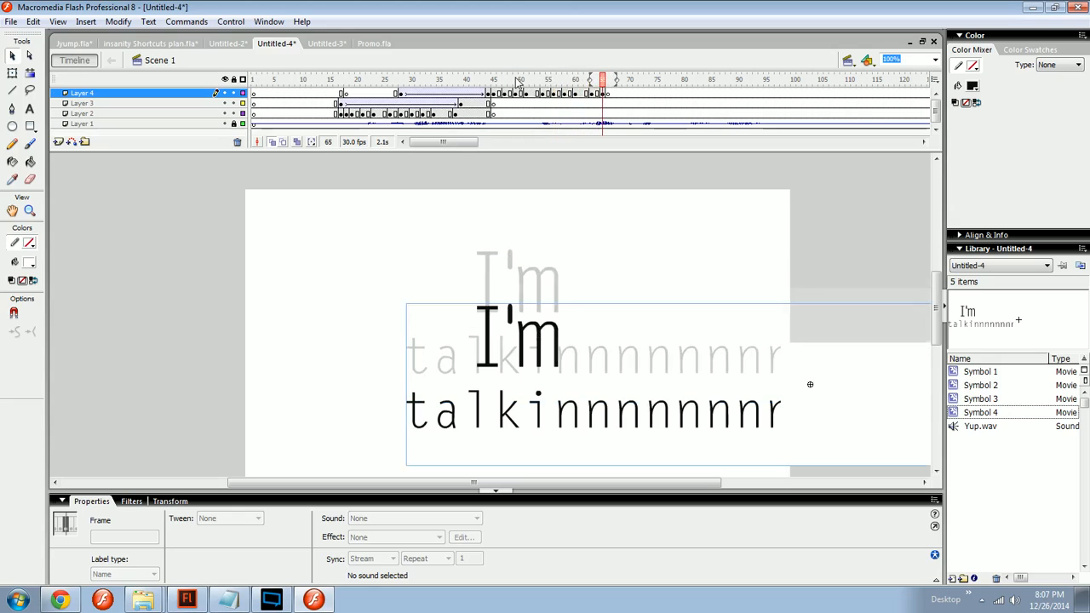
{"action": "key", "text": "period"}
{"action": "key", "text": "period"}
{"action": "key", "text": "period"}
{"action": "key", "text": "period"}
{"action": "key", "text": "period"}
{"action": "key", "text": "period"}
{"action": "key", "text": "period"}
{"action": "key", "text": "period"}
{"action": "key", "text": "period"}
{"action": "key", "text": "period"}
{"action": "key", "text": "period"}
{"action": "key", "text": "period"}
{"action": "key", "text": "period"}
{"action": "key", "text": "period"}
{"action": "key", "text": "period"}
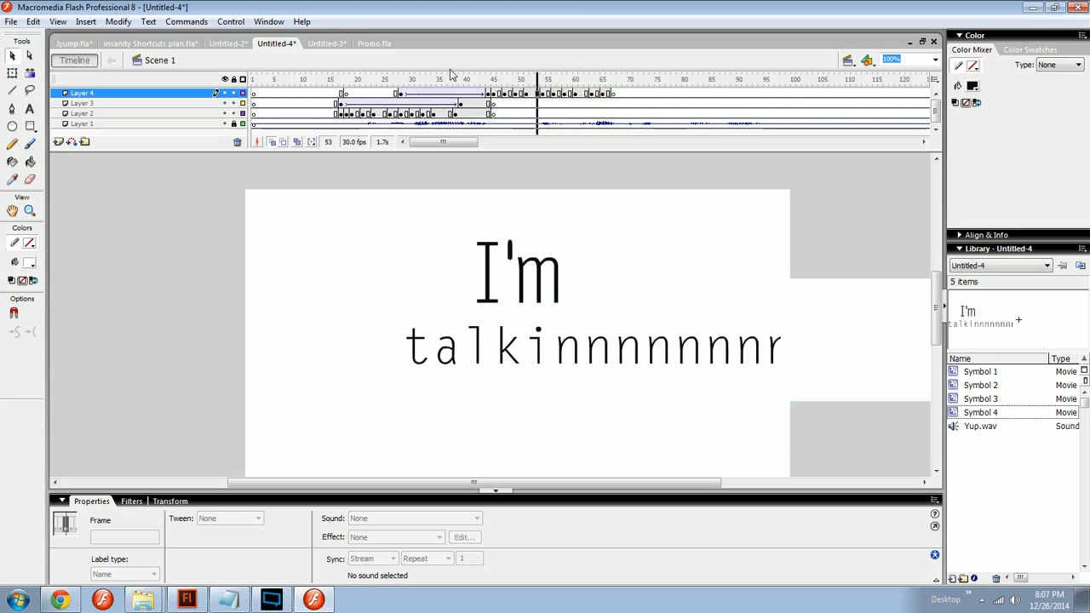
Step: Play the animation from around frame 42 several times to review the timing of the text clip's movement
{"action": "left_click", "coordinate": [480, 78]}
{"action": "key", "text": "Return"}
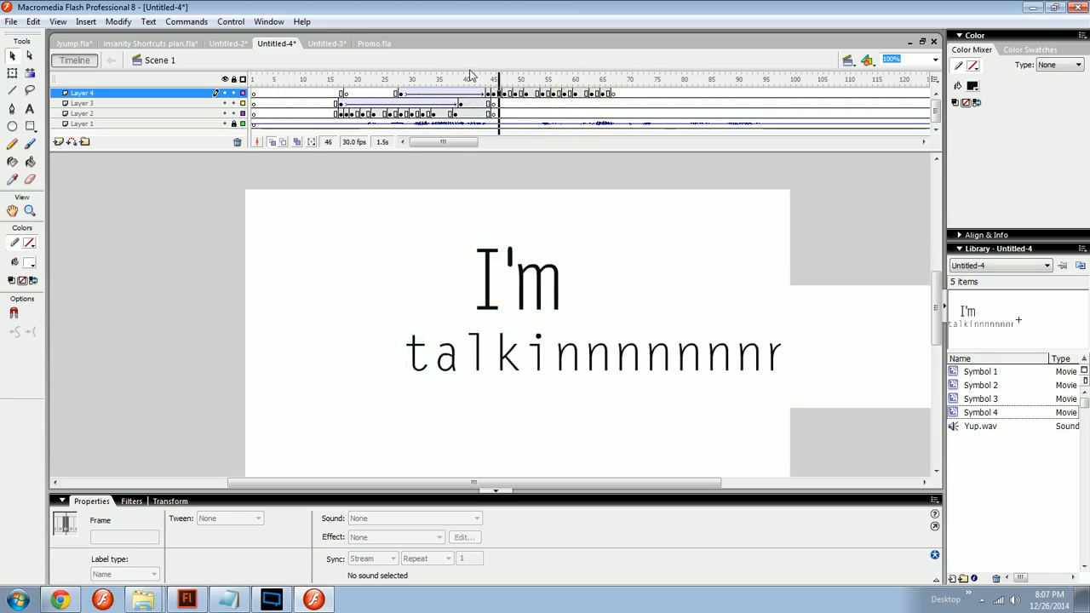
{"action": "key", "text": "Return"}
{"action": "mouse_move", "coordinate": [490, 78]}
{"action": "left_mouse_down"}
{"action": "mouse_move", "coordinate": [562, 78]}
{"action": "mouse_move", "coordinate": [486, 78]}
{"action": "mouse_move", "coordinate": [509, 78]}
{"action": "left_mouse_up"}
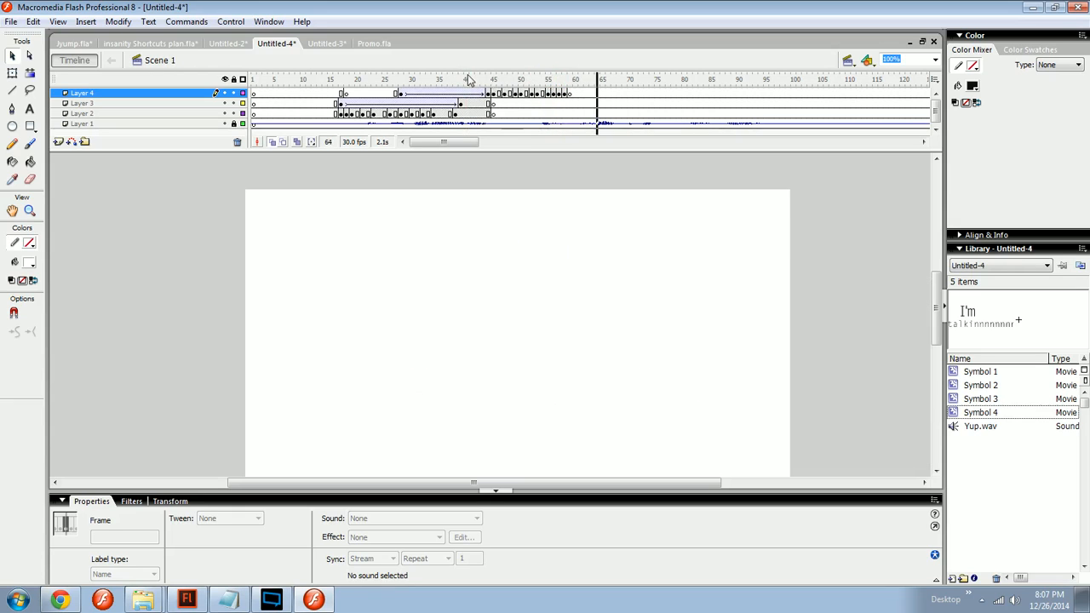
{"action": "left_click", "coordinate": [509, 78]}
{"action": "key", "text": "Return"}
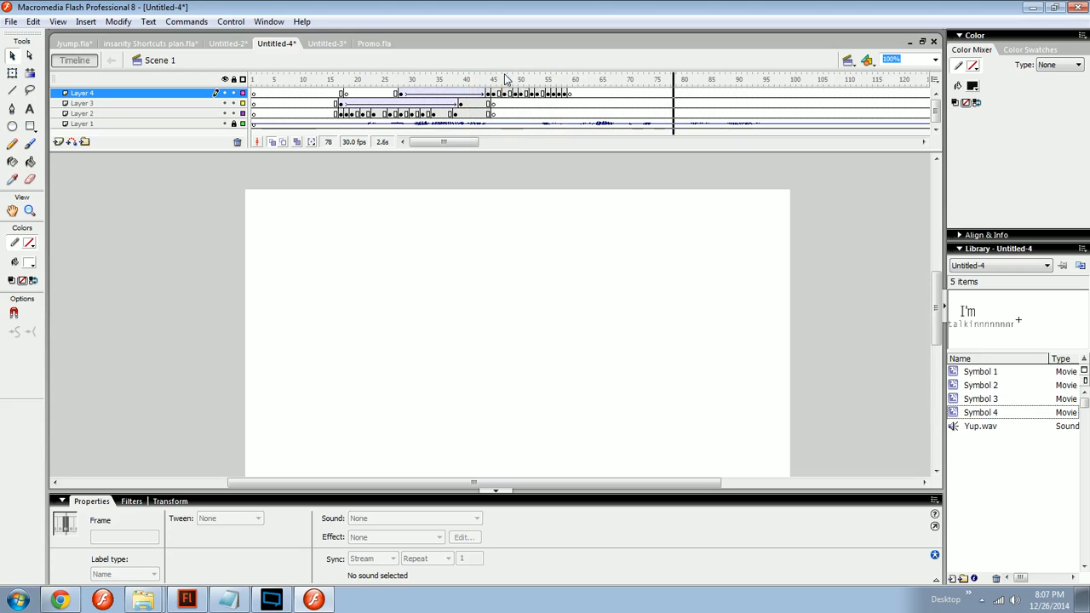
{"action": "left_click_drag", "start_coordinate": [545, 78], "coordinate": [479, 83]}
{"action": "key", "text": "Return"}
{"action": "left_click_drag", "start_coordinate": [467, 300], "coordinate": [488, 296]}
{"action": "key", "text": "ctrl+minus"}
{"action": "key", "text": "ctrl+minus"}
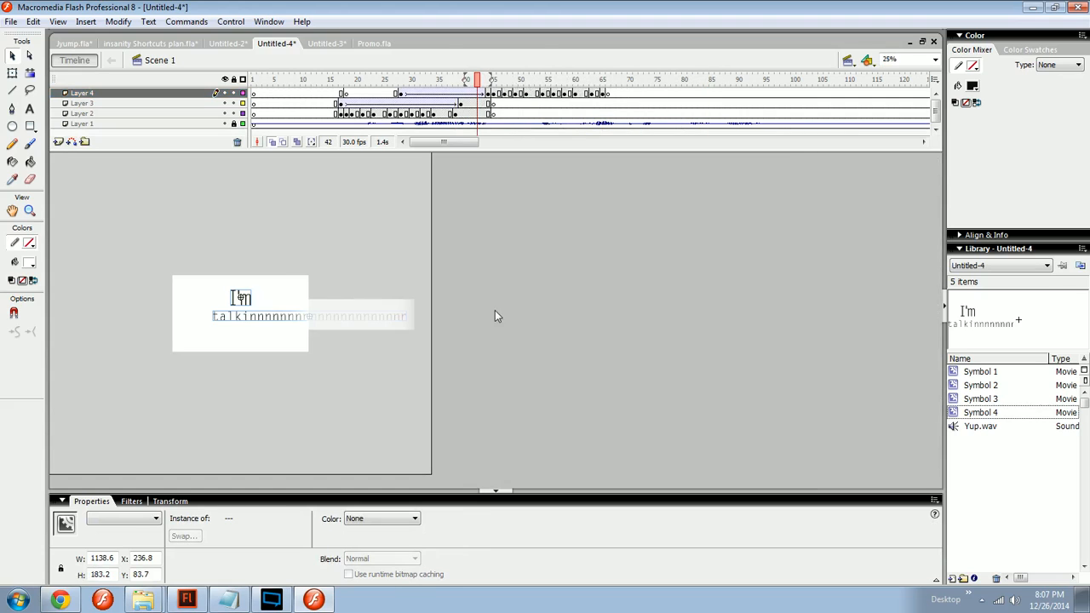
{"action": "key", "text": "ctrl+minus"}
{"action": "key", "text": "ctrl+minus"}
{"action": "key", "text": "ctrl+equal"}
{"action": "key", "text": "ctrl+equal"}
{"action": "key", "text": "ctrl+equal"}
{"action": "key", "text": "ctrl+equal"}
{"action": "left_click_drag", "start_coordinate": [534, 296], "coordinate": [913, 328]}
{"action": "left_click", "coordinate": [364, 299]}
Step: Set the fill colour to a soft red, #D16161
{"action": "left_click", "coordinate": [30, 264]}
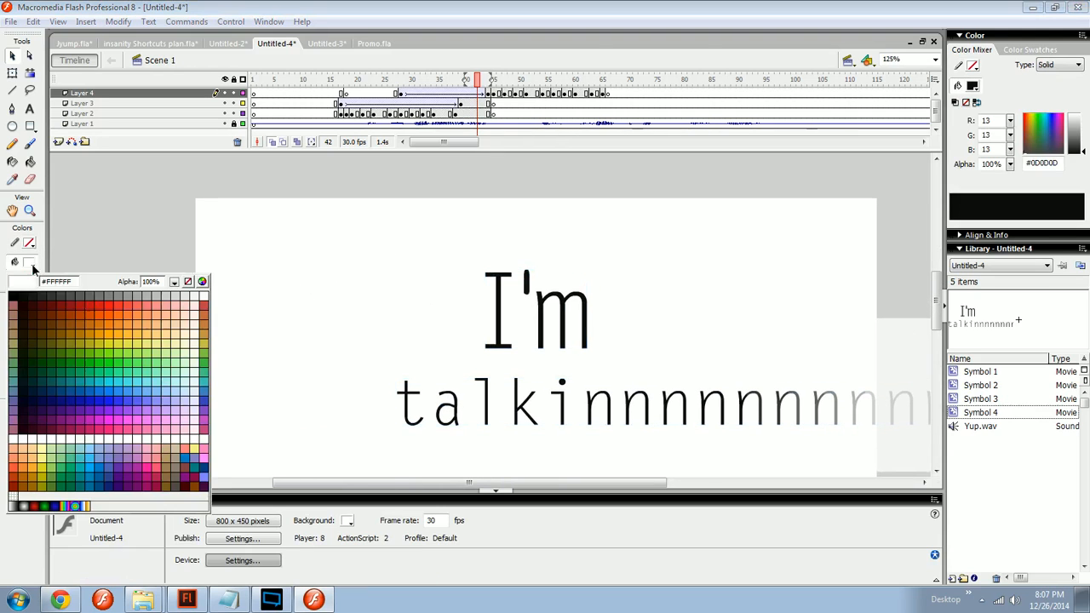
{"action": "left_click", "coordinate": [127, 305]}
{"action": "left_click", "coordinate": [1063, 132]}
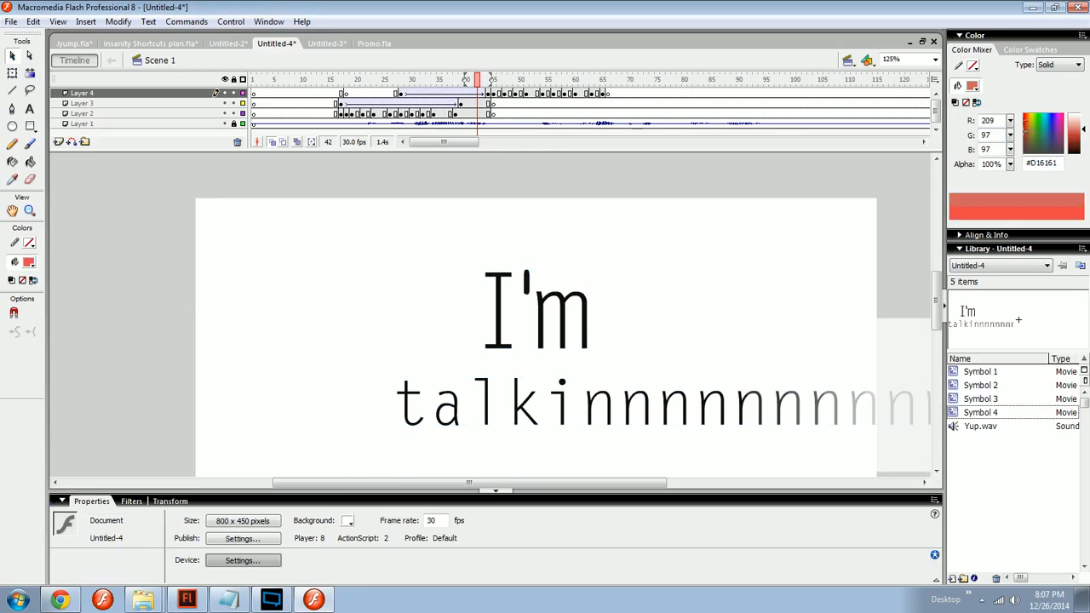
Step: Lock the text layers and add a new layer above Layer 4
{"action": "left_click", "coordinate": [233, 113]}
{"action": "left_click", "coordinate": [233, 94]}
{"action": "left_click", "coordinate": [197, 104]}
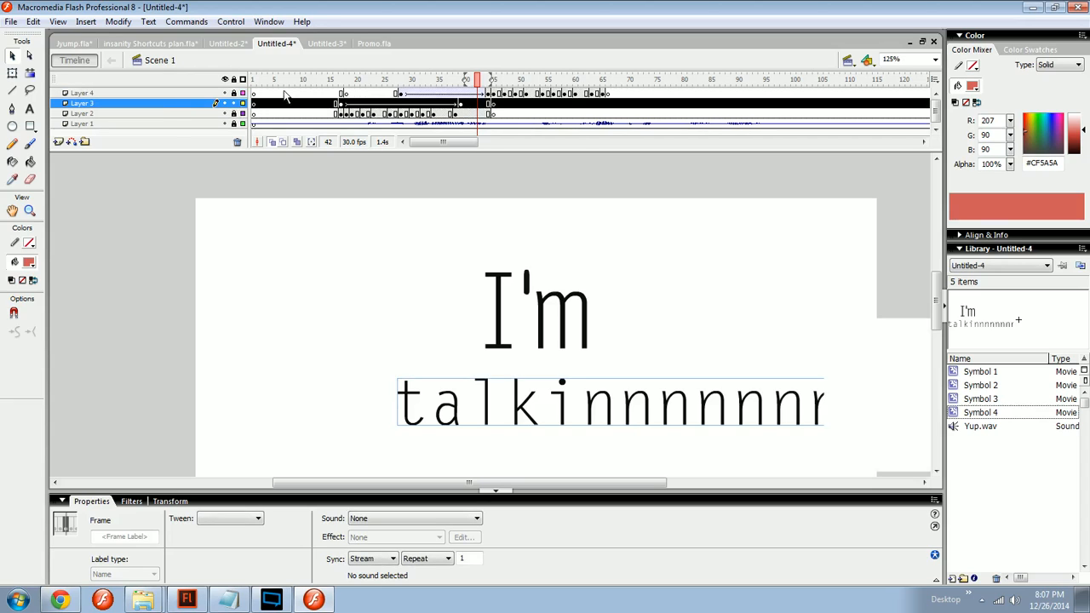
{"action": "left_click", "coordinate": [202, 95]}
{"action": "left_click", "coordinate": [58, 141]}
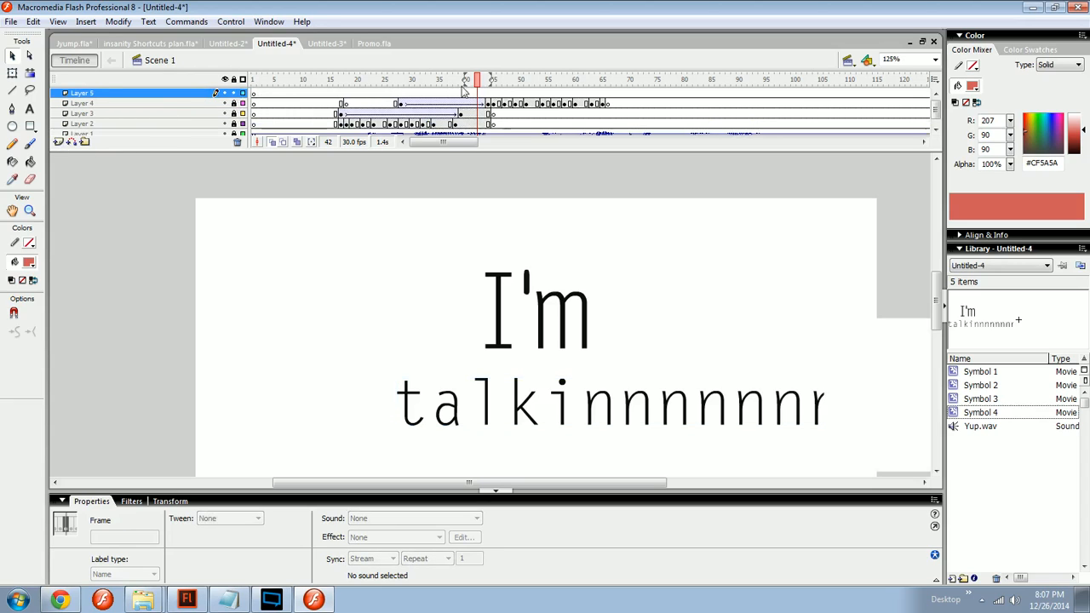
Step: Play the animation to find the timing of the next word and start a blank keyframe at frame 54 of Layer 5
{"action": "left_click", "coordinate": [430, 85]}
{"action": "key", "text": "Return"}
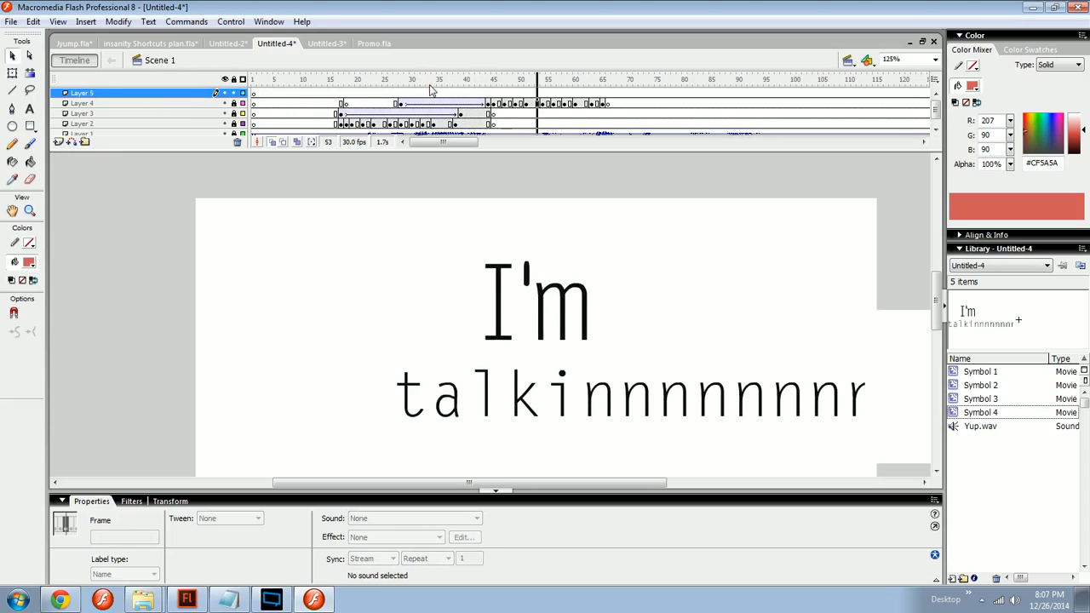
{"action": "key", "text": "Return"}
{"action": "left_click", "coordinate": [505, 84]}
{"action": "key", "text": "Return"}
{"action": "key", "text": "Return"}
{"action": "left_click", "coordinate": [538, 93]}
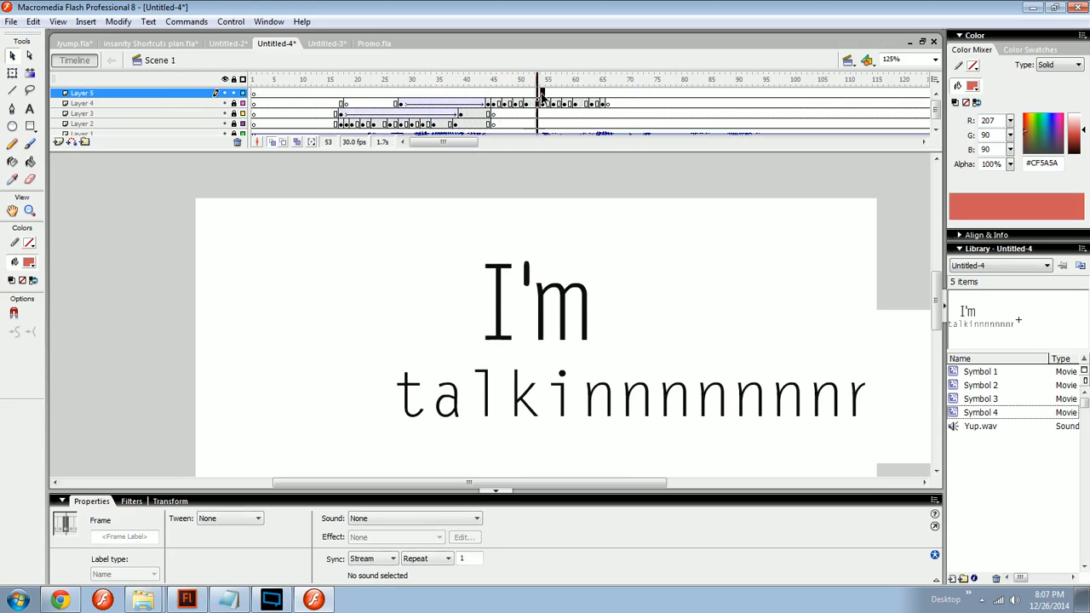
Step: Add the static text ROCKS in soft red #CF5A5A, Letter Gothic Std size 74, beside the word I'm
{"action": "left_click", "coordinate": [414, 346]}
{"action": "key", "text": "t"}
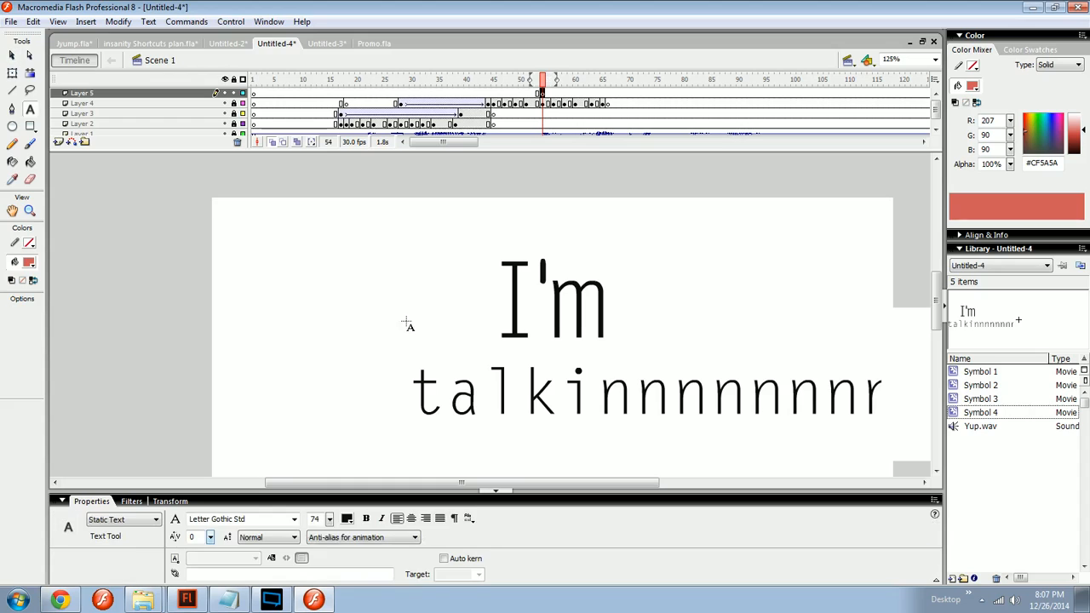
{"action": "left_click", "coordinate": [285, 299]}
{"action": "type", "text": "rocks"}
{"action": "key", "text": "ctrl+a"}
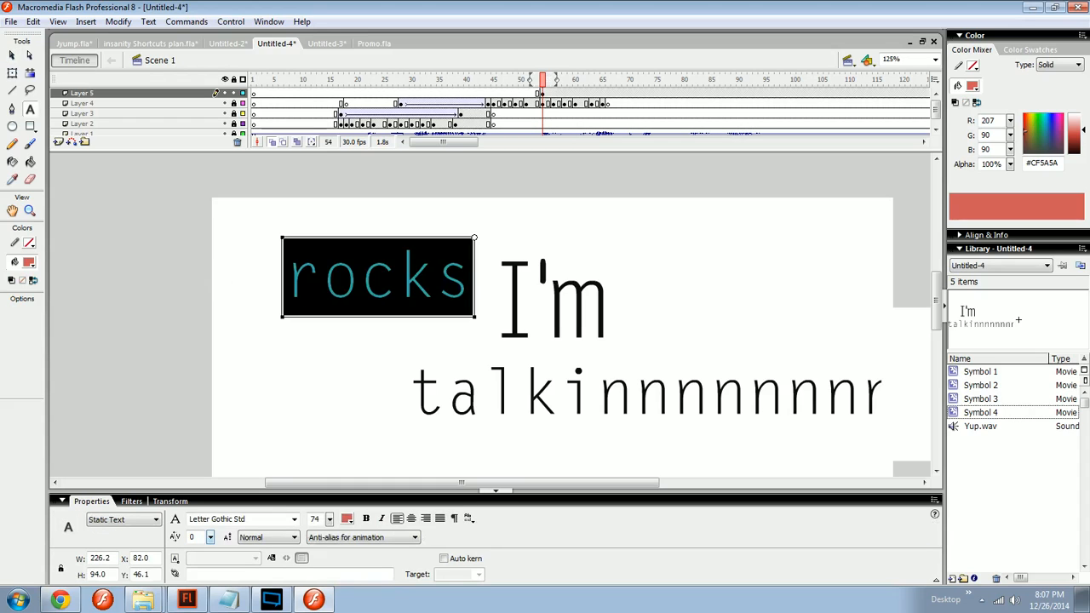
{"action": "type", "text": "ROCVK"}
{"action": "key", "text": "BackSpace"}
{"action": "key", "text": "BackSpace"}
{"action": "type", "text": "KS"}
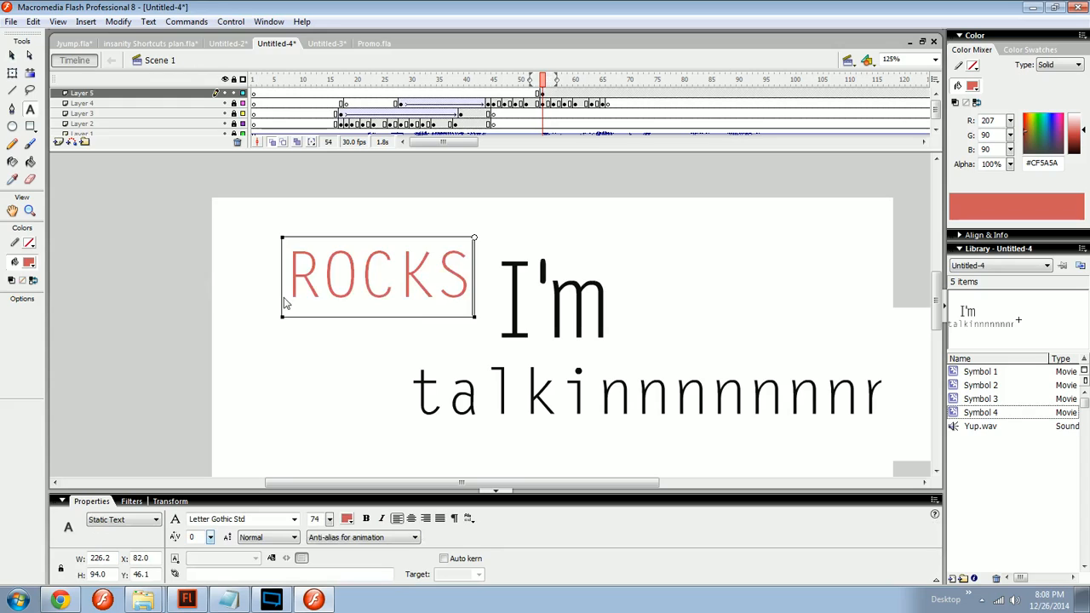
Step: Convert the ROCKS text to a movie clip and move it toward the stage's upper-left corner, at about X 72, Y 46
{"action": "key", "text": "ctrl+a"}
{"action": "key", "text": "F8"}
{"action": "left_click", "coordinate": [608, 337]}
{"action": "key", "text": "F8"}
{"action": "key", "text": "Return"}
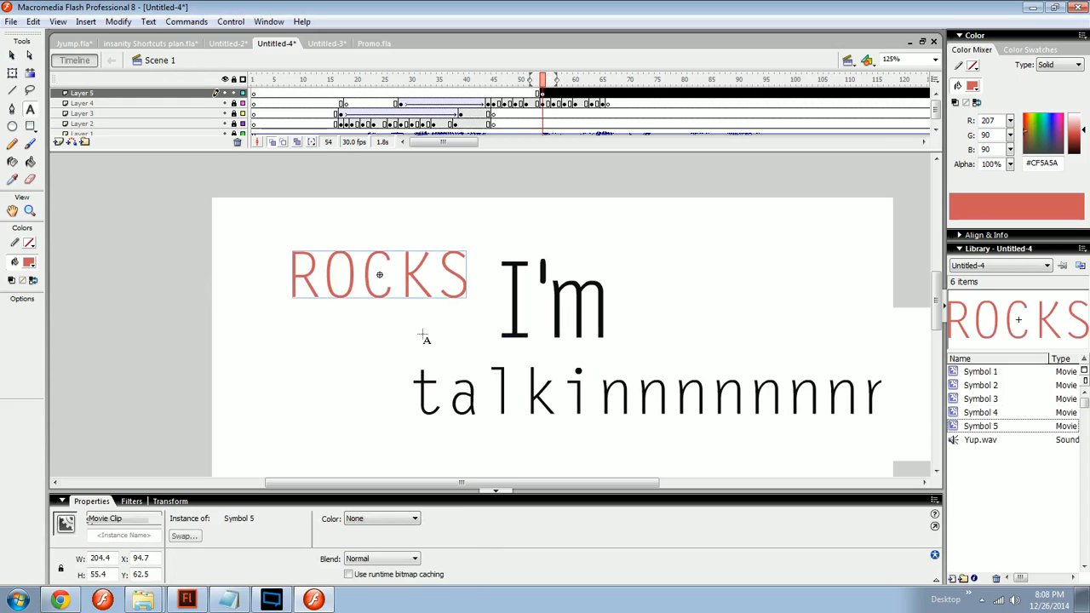
{"action": "key", "text": "q"}
{"action": "left_click_drag", "start_coordinate": [395, 302], "coordinate": [427, 285]}
{"action": "left_click", "coordinate": [12, 56]}
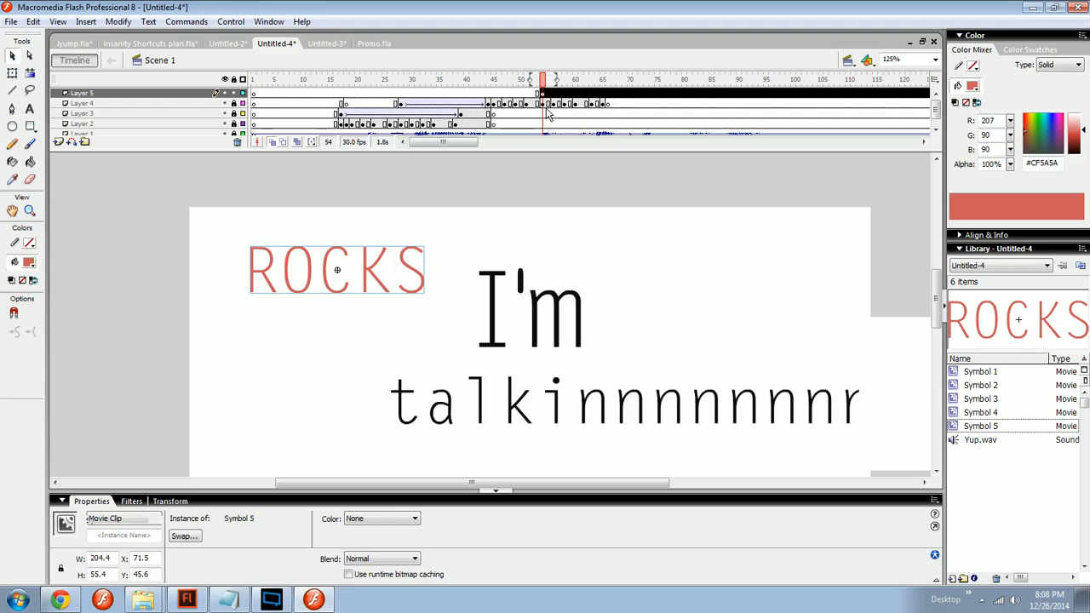
Step: Play from around frame 44, insert a keyframe at frame 68 of Layer 5, and place a copy of ROCKS near the stage's right edge
{"action": "left_click_drag", "start_coordinate": [555, 80], "coordinate": [498, 85]}
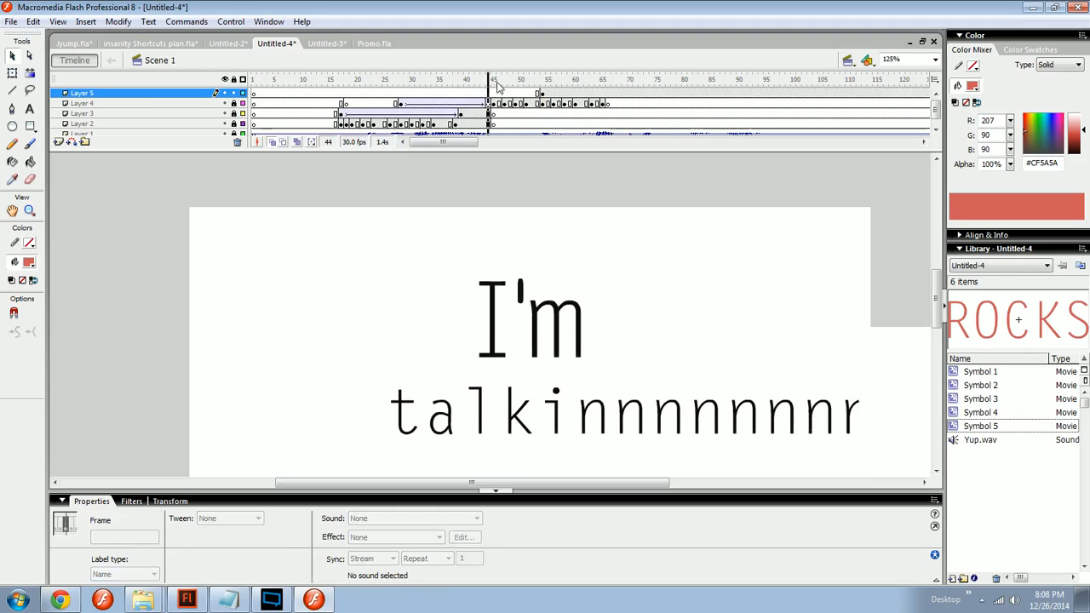
{"action": "key", "text": "Return"}
{"action": "left_click", "coordinate": [591, 94]}
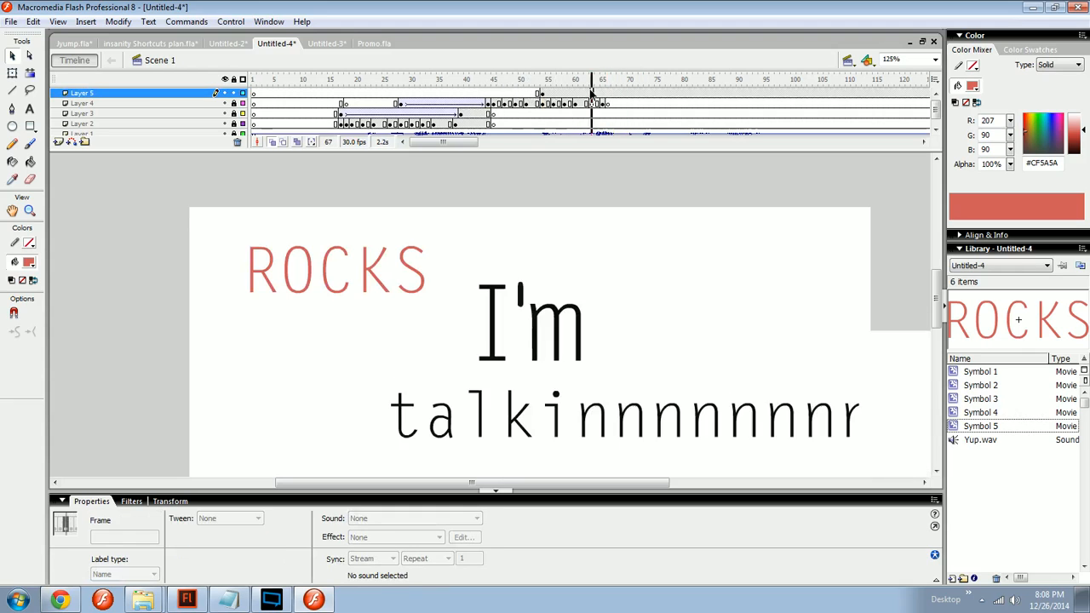
{"action": "left_click", "coordinate": [608, 93]}
{"action": "left_click", "coordinate": [618, 94]}
{"action": "key", "text": "F6"}
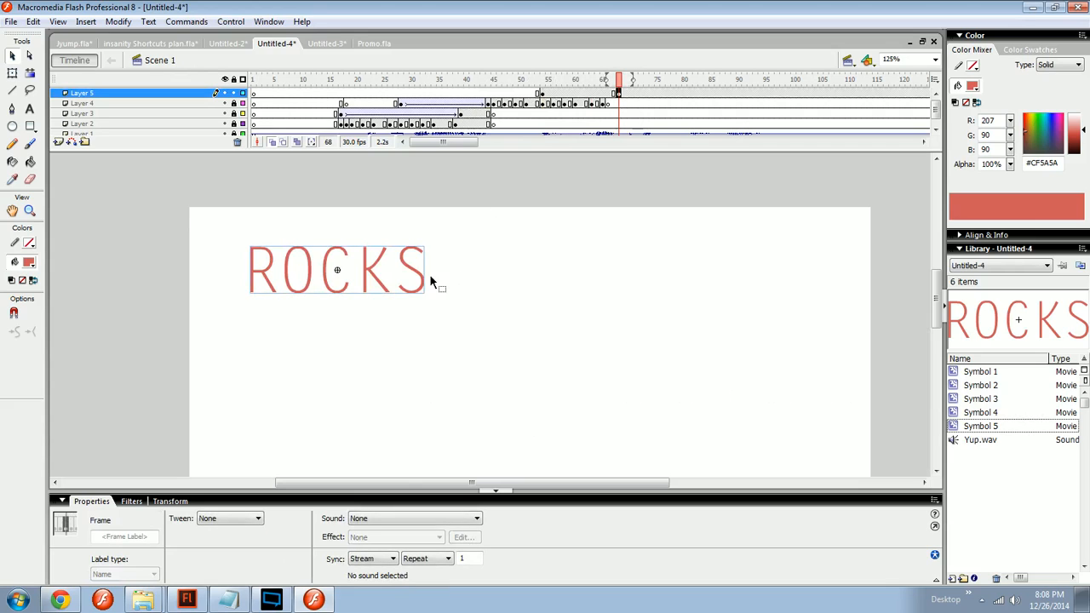
{"action": "left_click_drag", "start_coordinate": [431, 282], "coordinate": [827, 287]}
Step: Play from around frame 52 and delay the second ROCKS keyframe by one frame to frame 69
{"action": "left_click", "coordinate": [528, 82]}
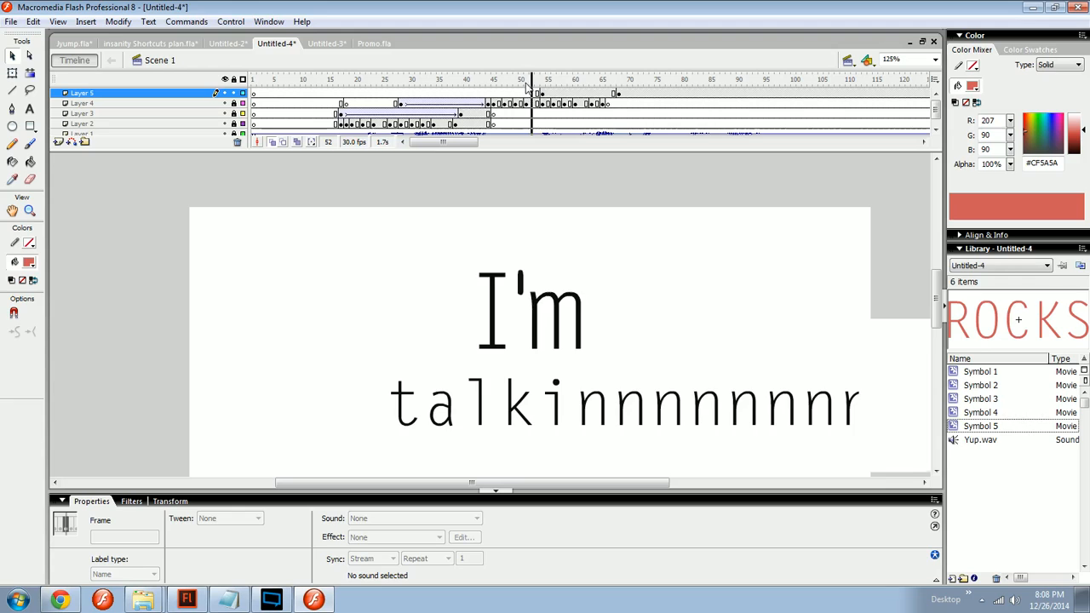
{"action": "key", "text": "Return"}
{"action": "left_click", "coordinate": [619, 94]}
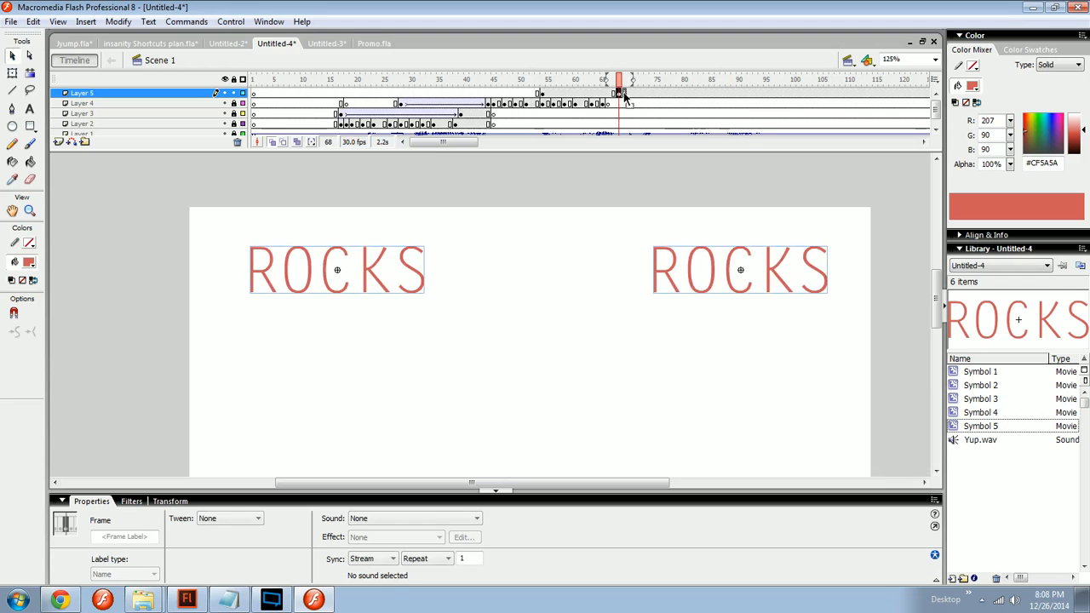
Step: Insert a blank keyframe at frame 59 of the unlocked Layer 3 and set the fill colour to dark red #9E2E2E
{"action": "left_click", "coordinate": [554, 104]}
{"action": "left_click", "coordinate": [570, 113]}
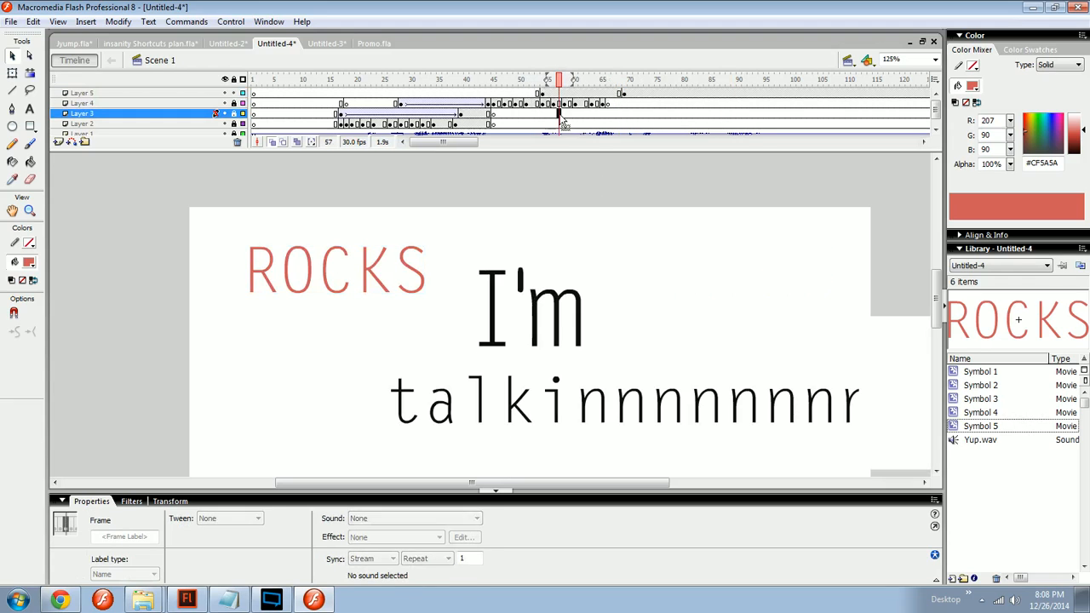
{"action": "left_click", "coordinate": [595, 269]}
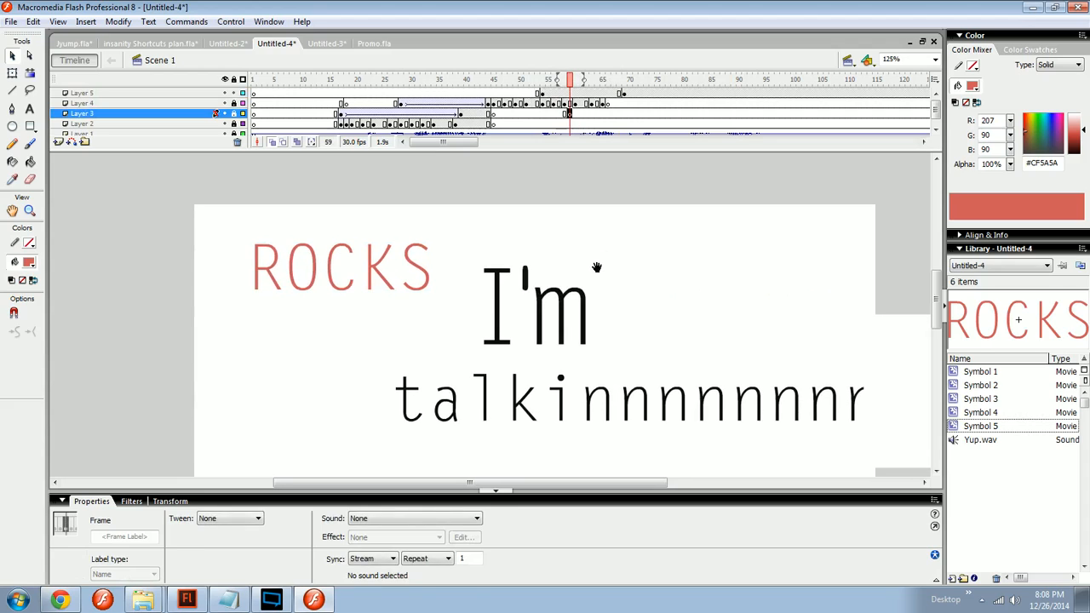
{"action": "key", "text": "t"}
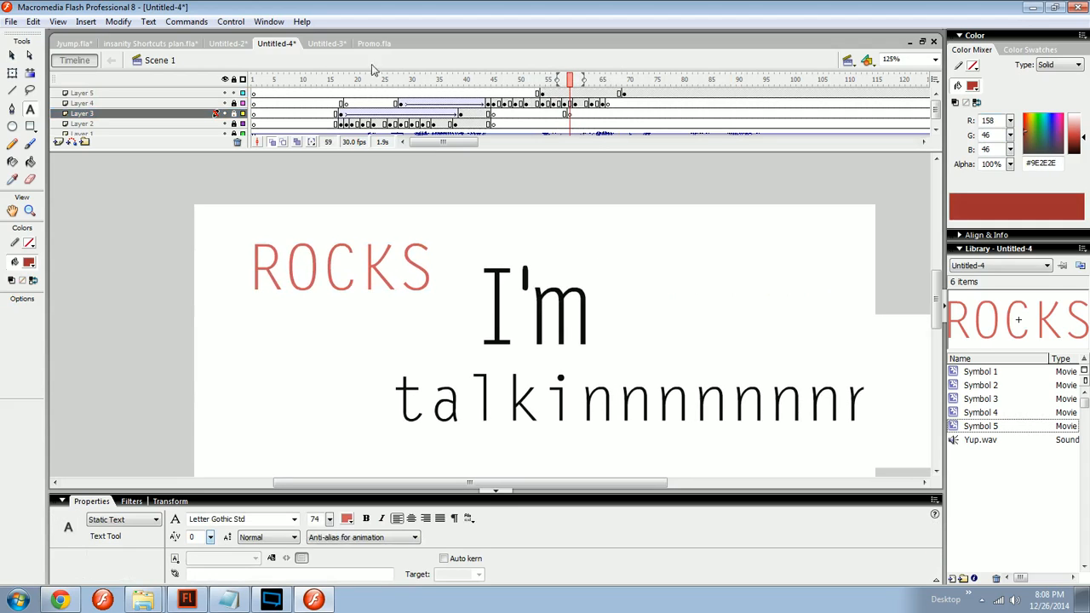
{"action": "left_click", "coordinate": [235, 112]}
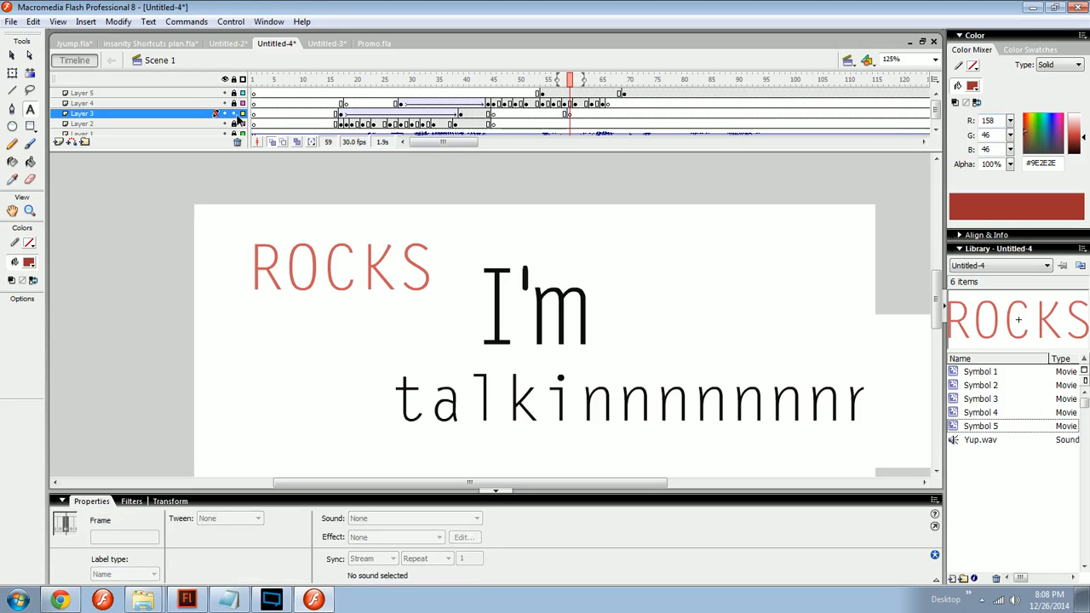
Step: Add the static text ON THE at size 41 above the word I'm on Layer 3
{"action": "left_click", "coordinate": [514, 249]}
{"action": "left_click", "coordinate": [538, 255]}
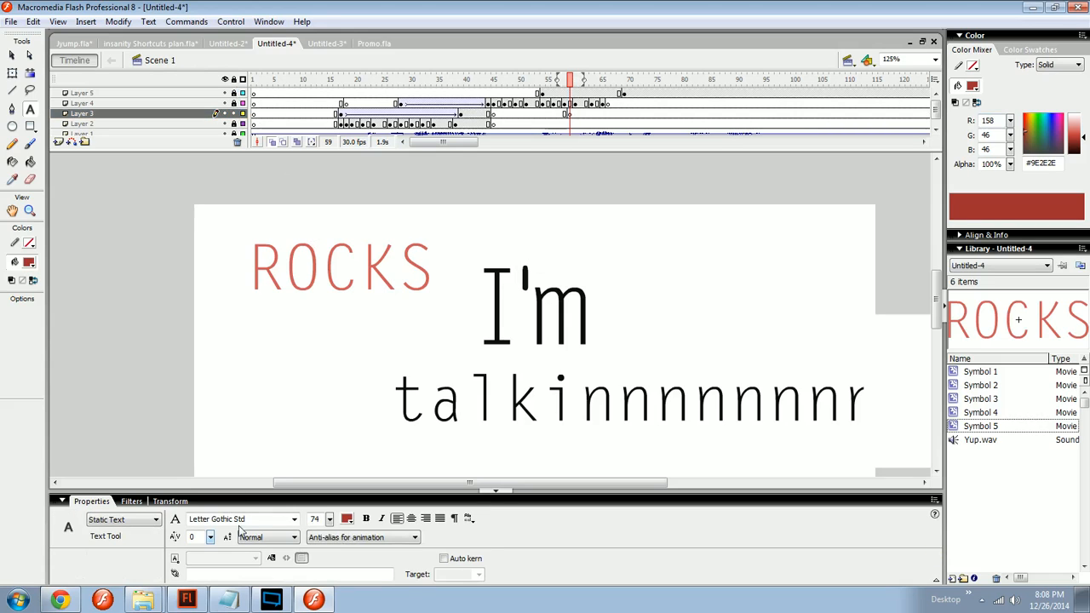
{"action": "left_click_drag", "start_coordinate": [329, 523], "coordinate": [330, 596]}
{"action": "left_click", "coordinate": [495, 255]}
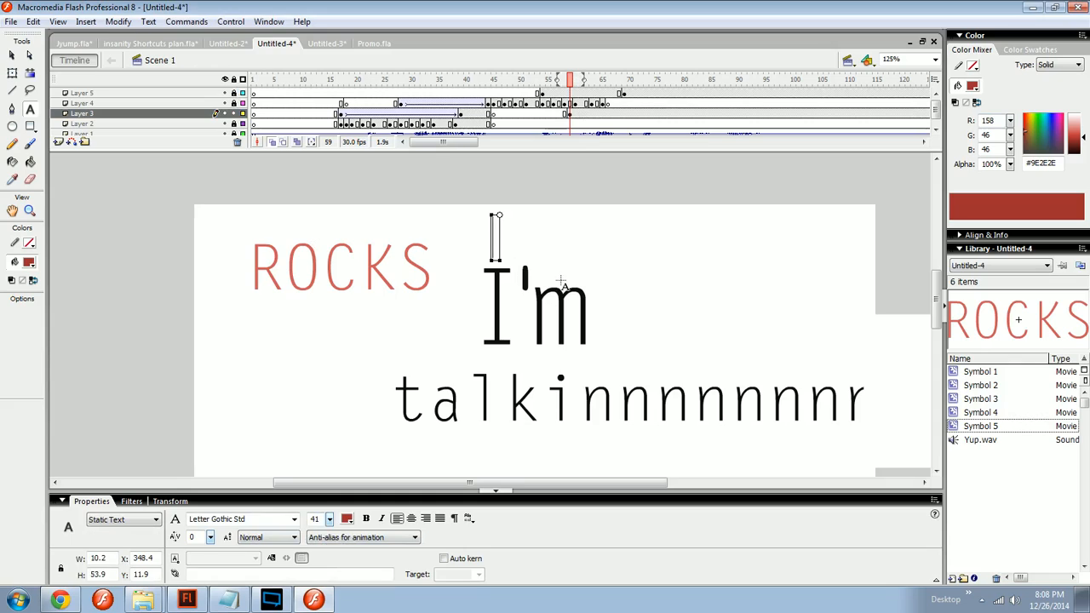
{"action": "type", "text": "ON THE"}
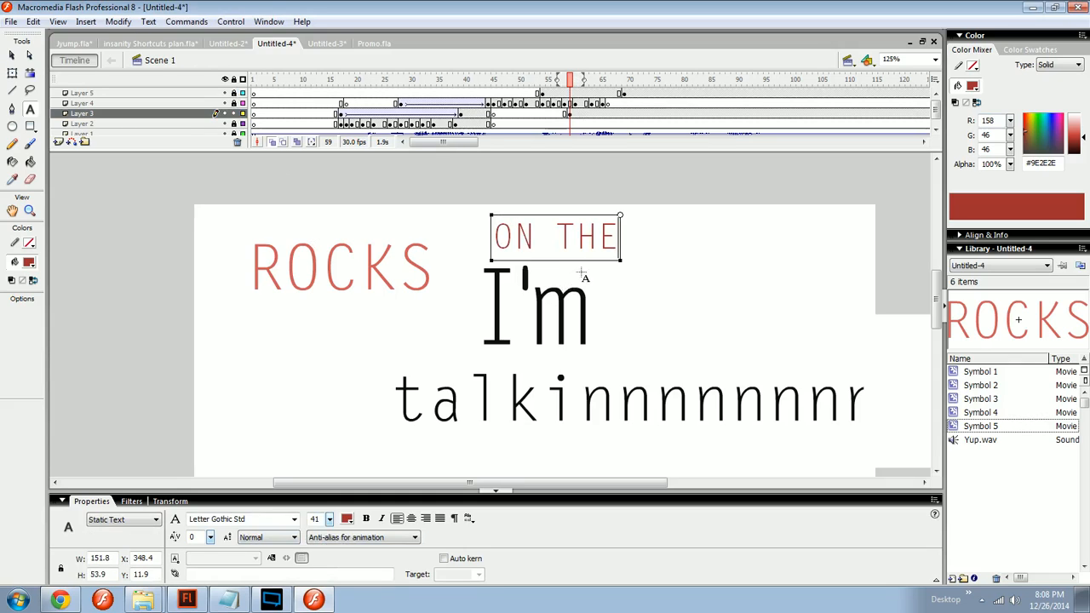
{"action": "key", "text": "Escape"}
{"action": "left_click", "coordinate": [634, 280]}
{"action": "left_click", "coordinate": [635, 280]}
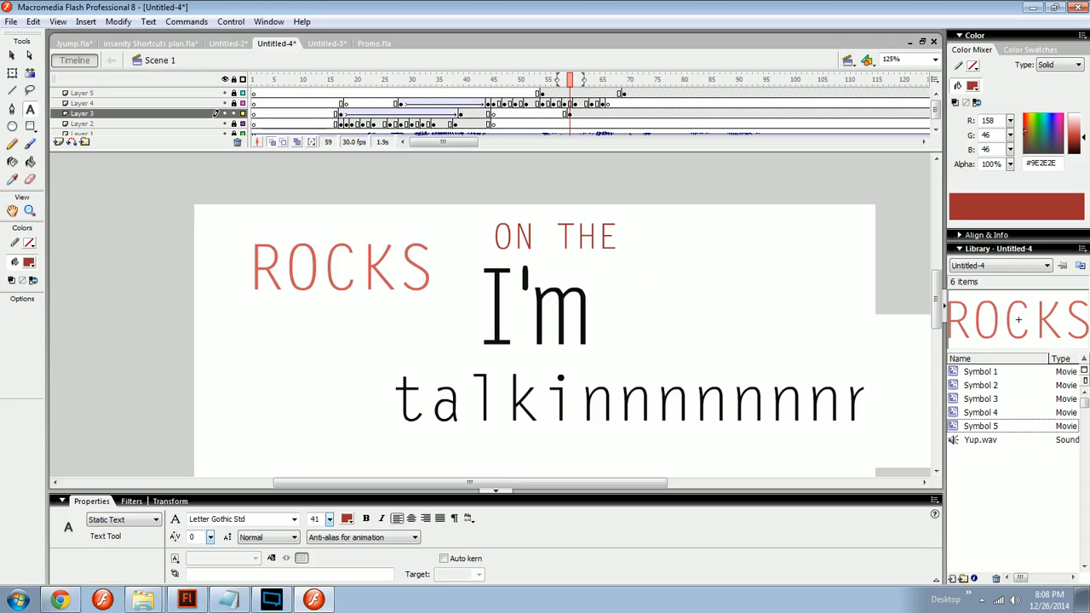
{"action": "left_click", "coordinate": [662, 229]}
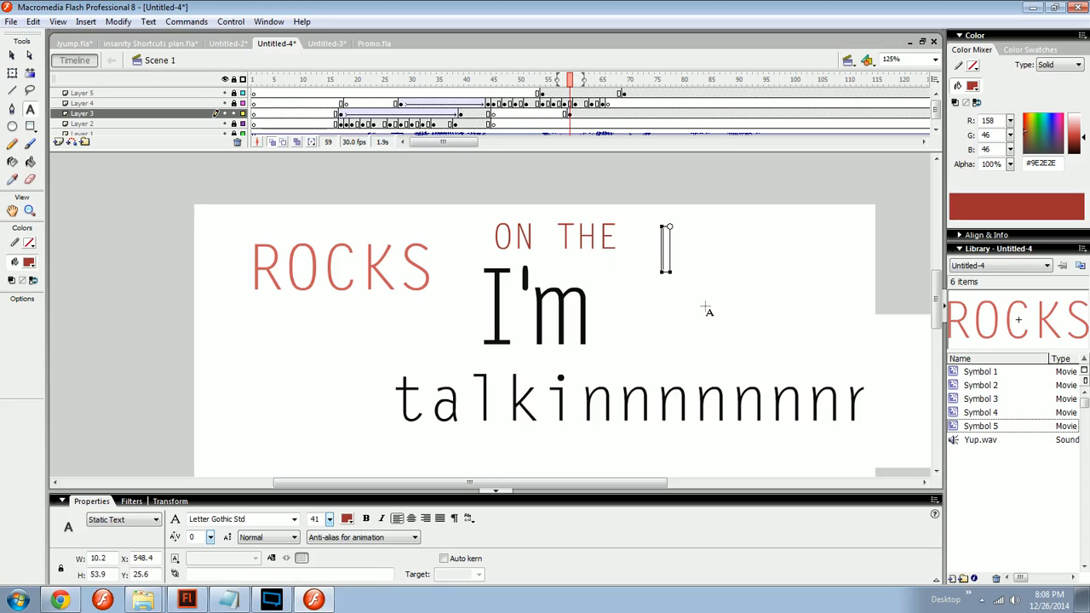
{"action": "key", "text": "Escape"}
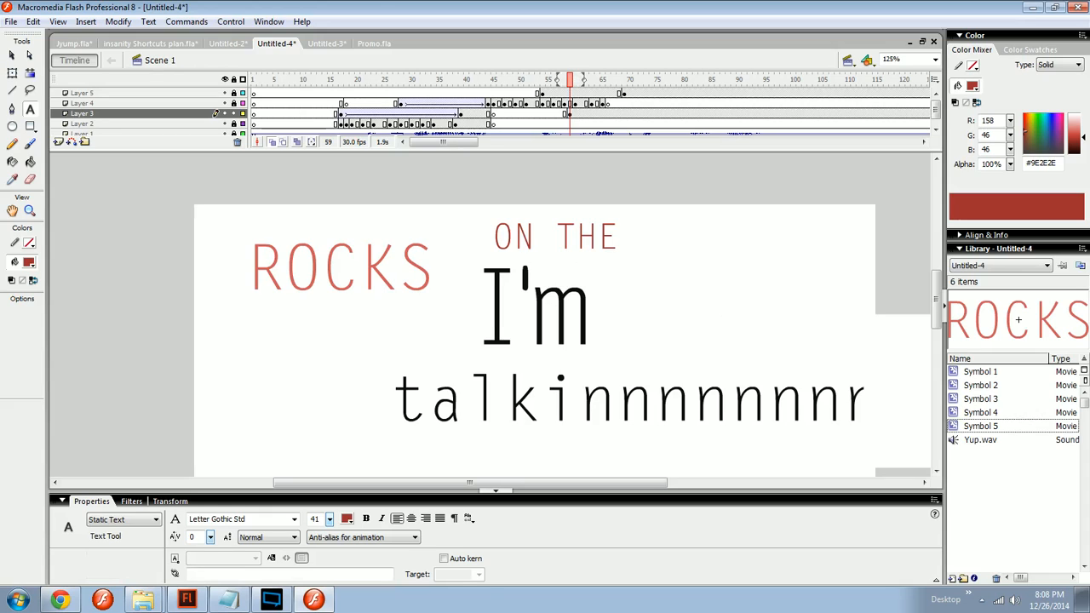
Step: Break ON THE apart into shapes and remove the word THE from frame 59
{"action": "key", "text": "v"}
{"action": "left_click", "coordinate": [583, 242]}
{"action": "key", "text": "ctrl+b"}
{"action": "key", "text": "ctrl+b"}
{"action": "left_click_drag", "start_coordinate": [654, 186], "coordinate": [556, 271]}
{"action": "key", "text": "Delete"}
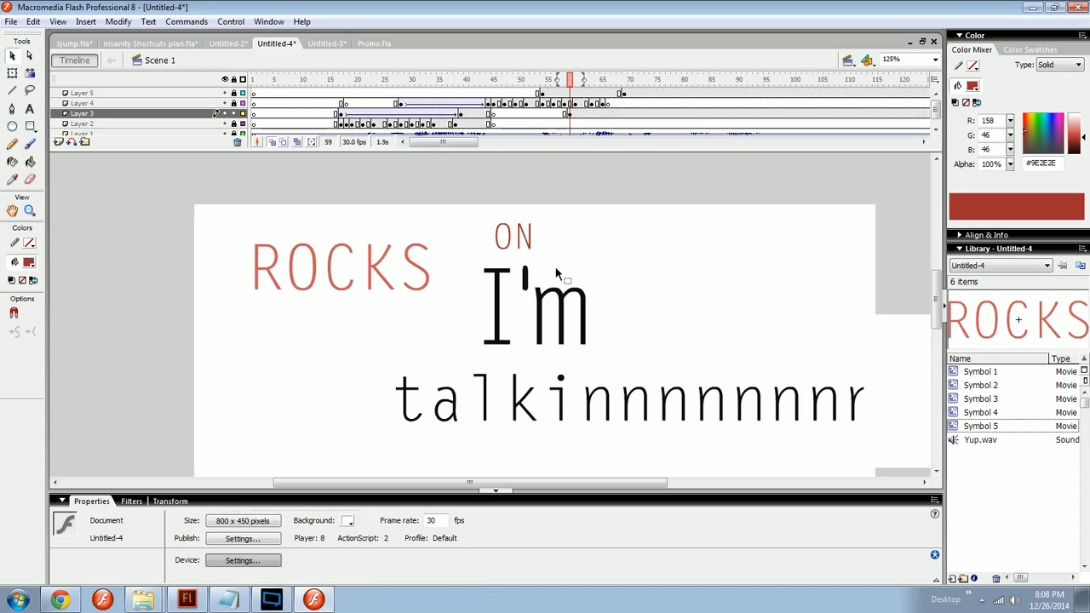
Step: Insert a keyframe at frame 63 of Layer 3 showing THE after ON, and play back the word-by-word reveal
{"action": "left_click", "coordinate": [583, 116]}
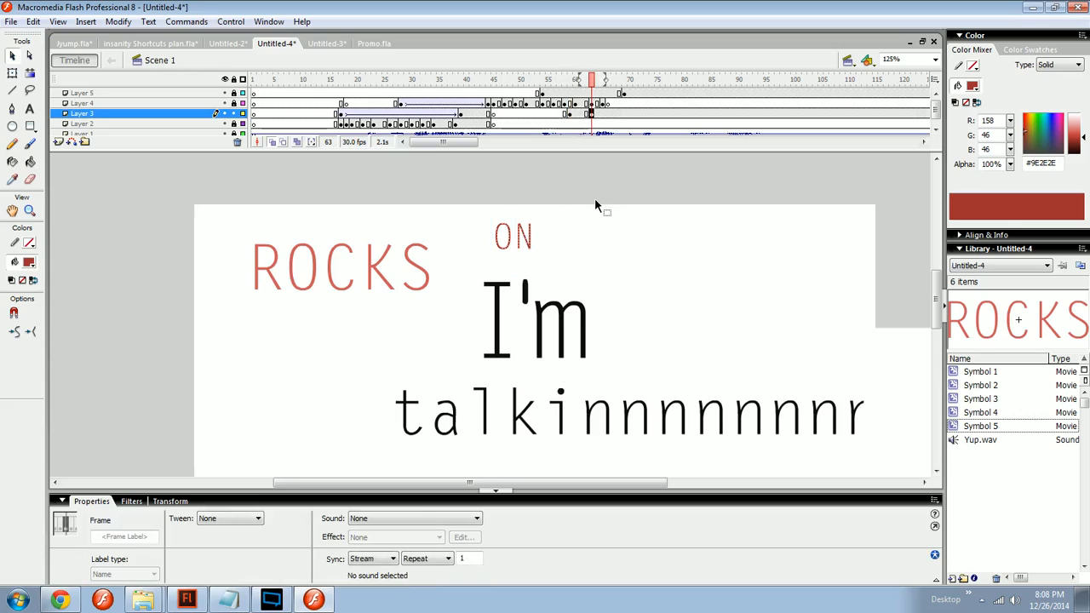
{"action": "left_click", "coordinate": [564, 81]}
{"action": "left_click_drag", "start_coordinate": [562, 82], "coordinate": [508, 82]}
{"action": "key", "text": "Return"}
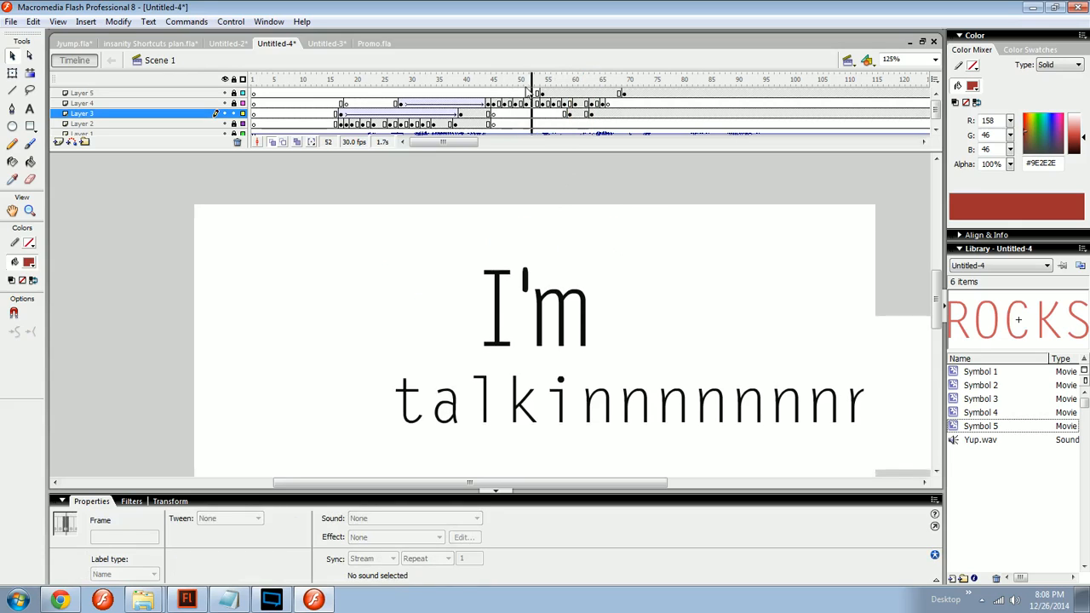
{"action": "key", "text": "Return"}
{"action": "left_click_drag", "start_coordinate": [549, 256], "coordinate": [552, 229]}
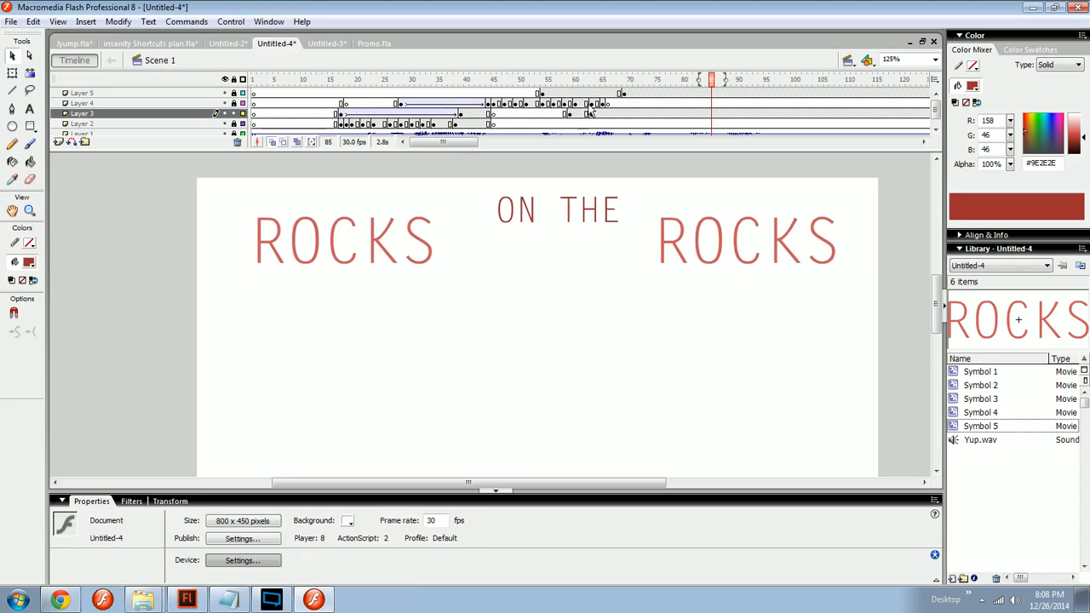
Step: Move ON THE slightly down and left across its Layer 3 keyframes to about X 340, Y 35, and play the result
{"action": "left_click_drag", "start_coordinate": [570, 114], "coordinate": [596, 113]}
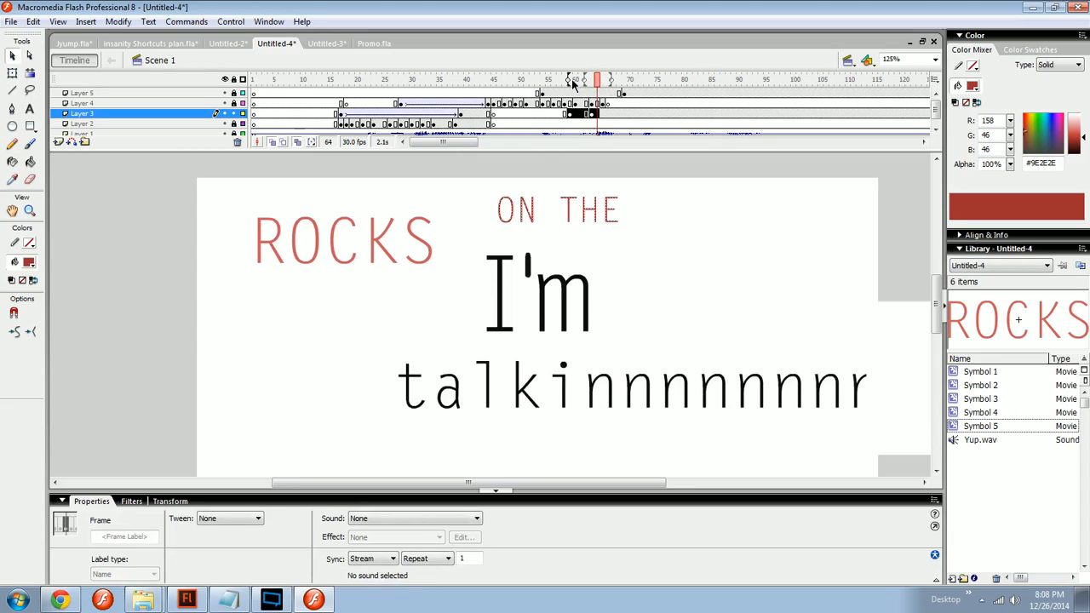
{"action": "left_click", "coordinate": [606, 238]}
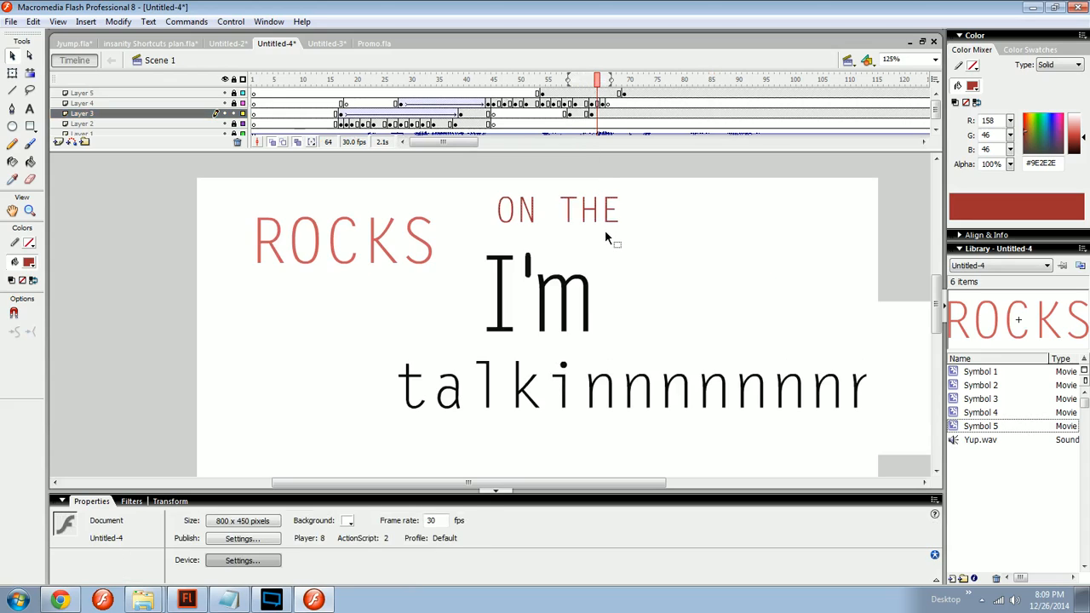
{"action": "left_click", "coordinate": [598, 213]}
{"action": "left_click_drag", "start_coordinate": [598, 213], "coordinate": [585, 223]}
{"action": "key", "text": "Return"}
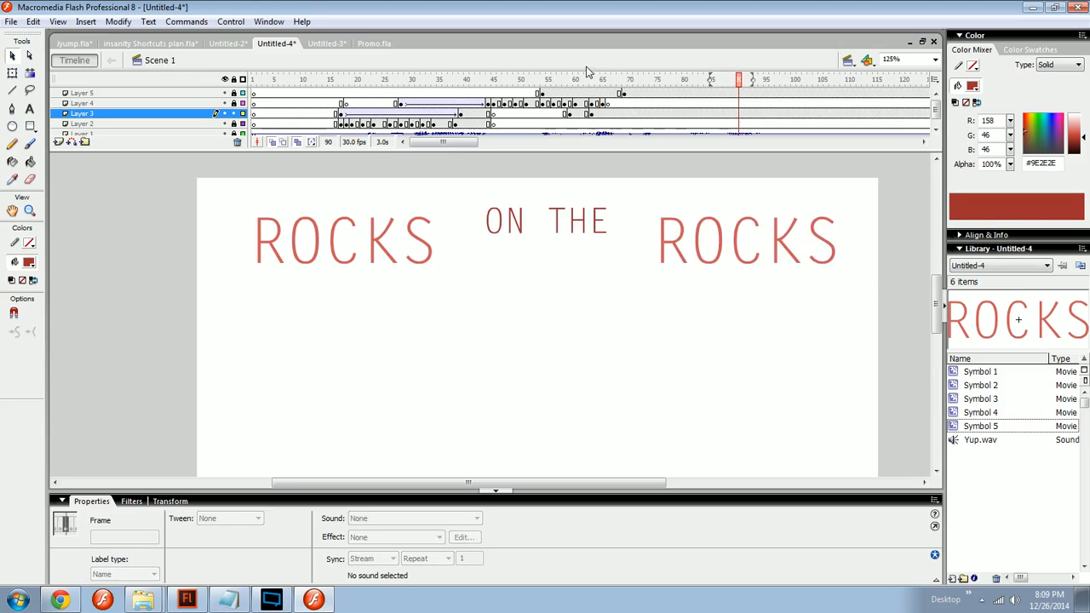
Step: Copy the ON THE frames from Layer 3 to frame 71 of Layer 2 and move the copy below the original text
{"action": "left_click_drag", "start_coordinate": [568, 114], "coordinate": [597, 114]}
{"action": "right_click", "coordinate": [589, 115]}
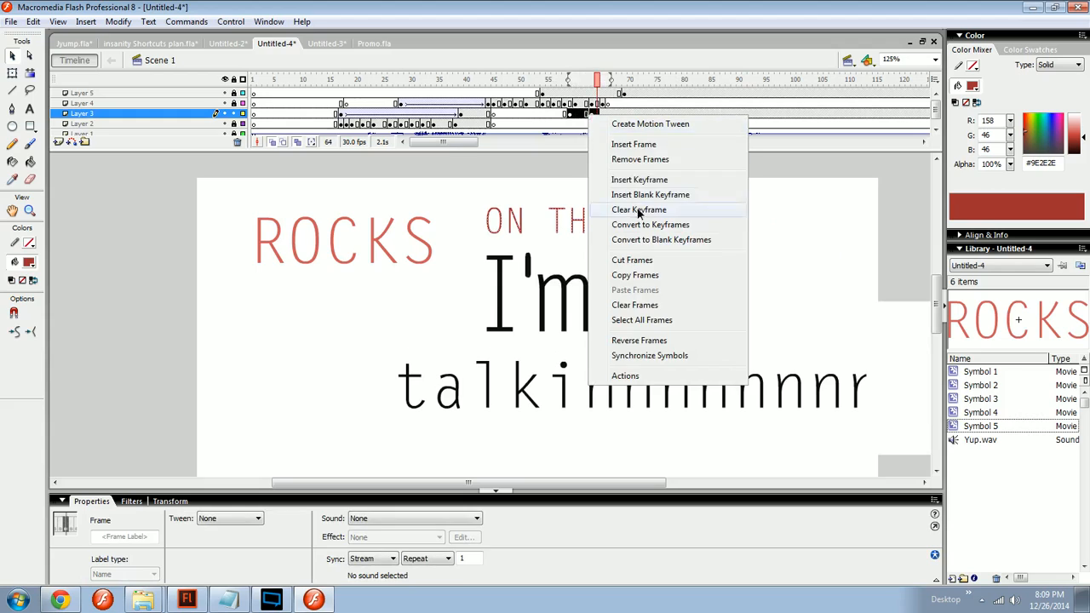
{"action": "left_click", "coordinate": [647, 275]}
{"action": "right_click", "coordinate": [641, 128]}
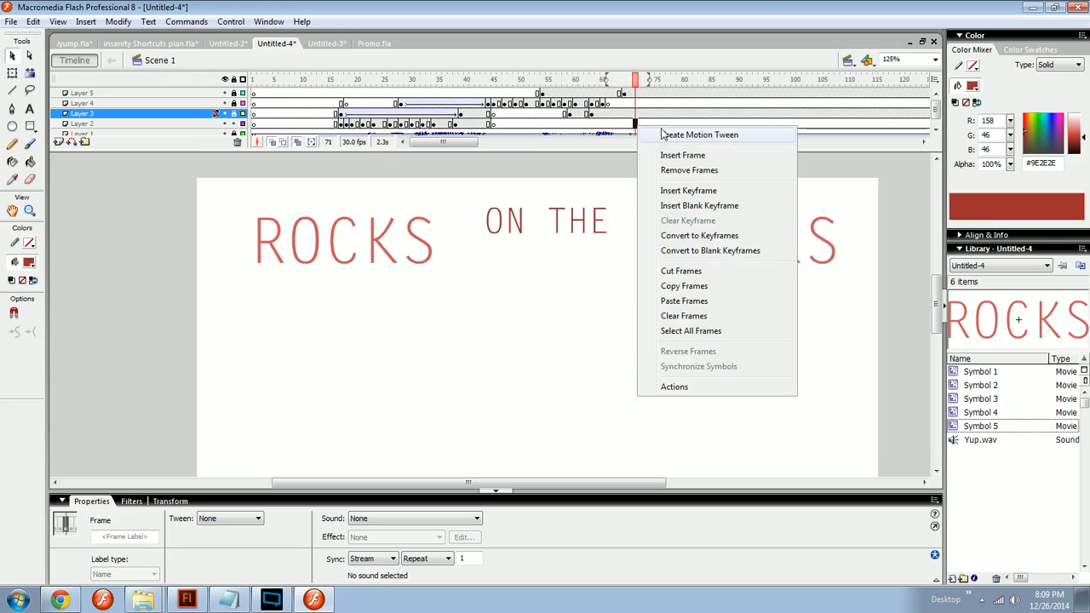
{"action": "left_click", "coordinate": [681, 299]}
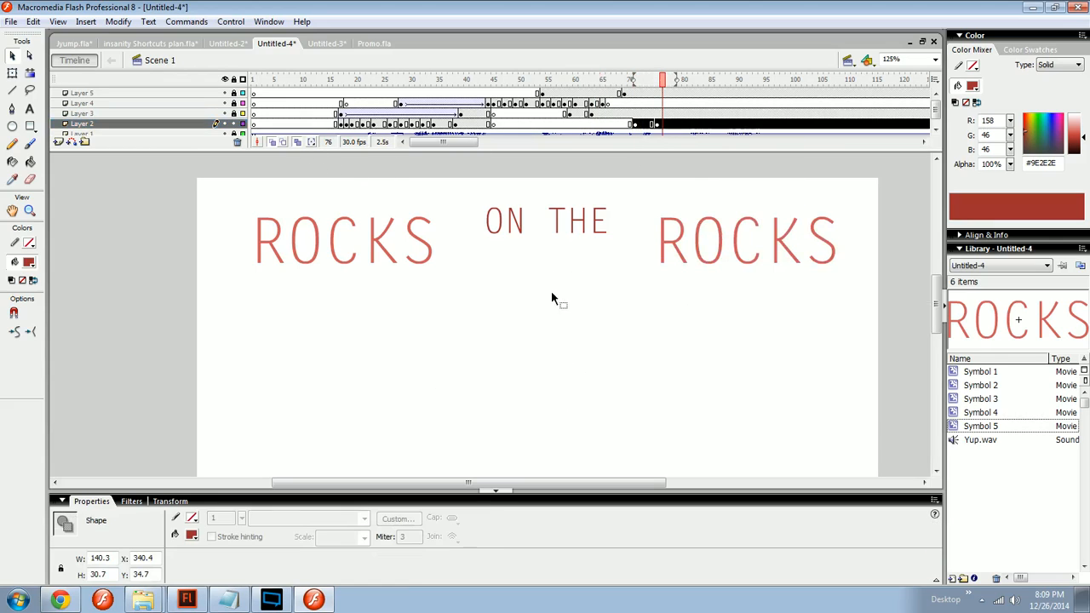
{"action": "left_click_drag", "start_coordinate": [596, 227], "coordinate": [586, 322]}
{"action": "left_click", "coordinate": [619, 320]}
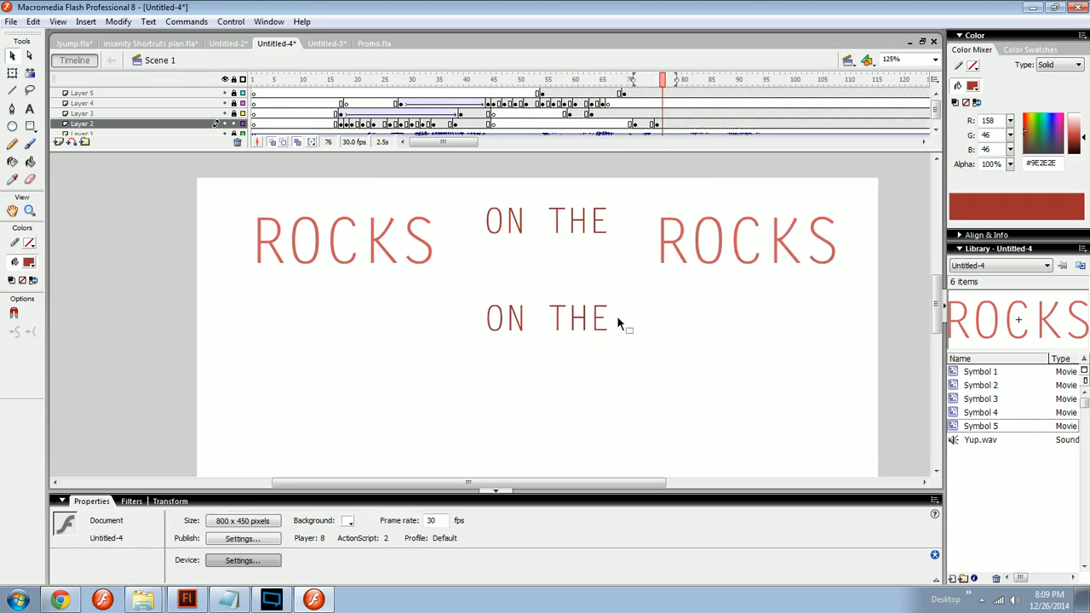
Step: Play back the lower ON THE and delay its Layer 2 keyframes to frames 75 and 81
{"action": "left_click", "coordinate": [519, 77]}
{"action": "key", "text": "Return"}
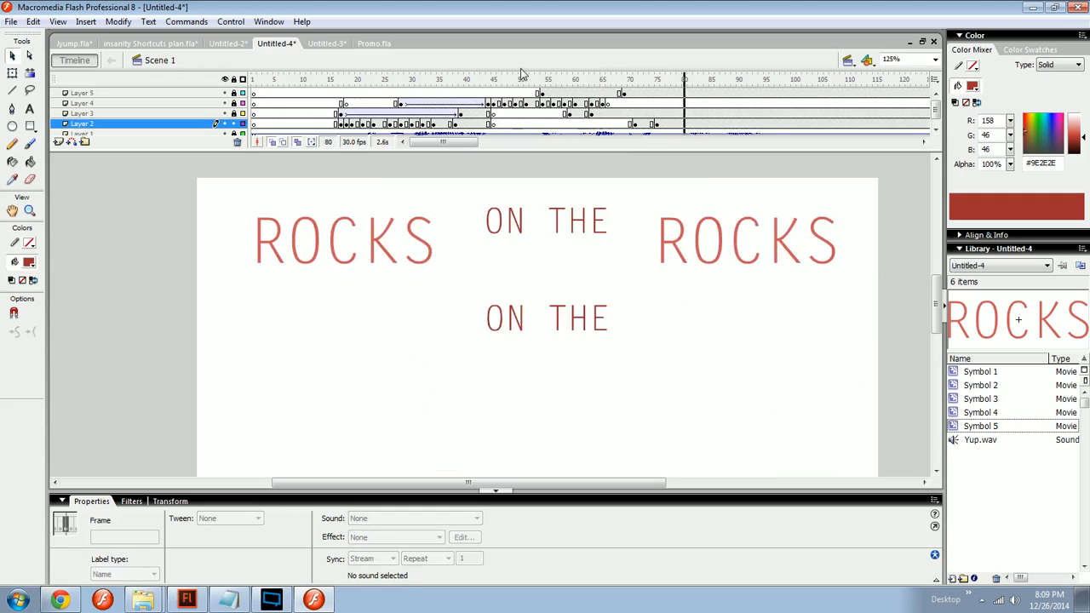
{"action": "left_click", "coordinate": [658, 125]}
{"action": "key", "text": "F5"}
{"action": "key", "text": "F5"}
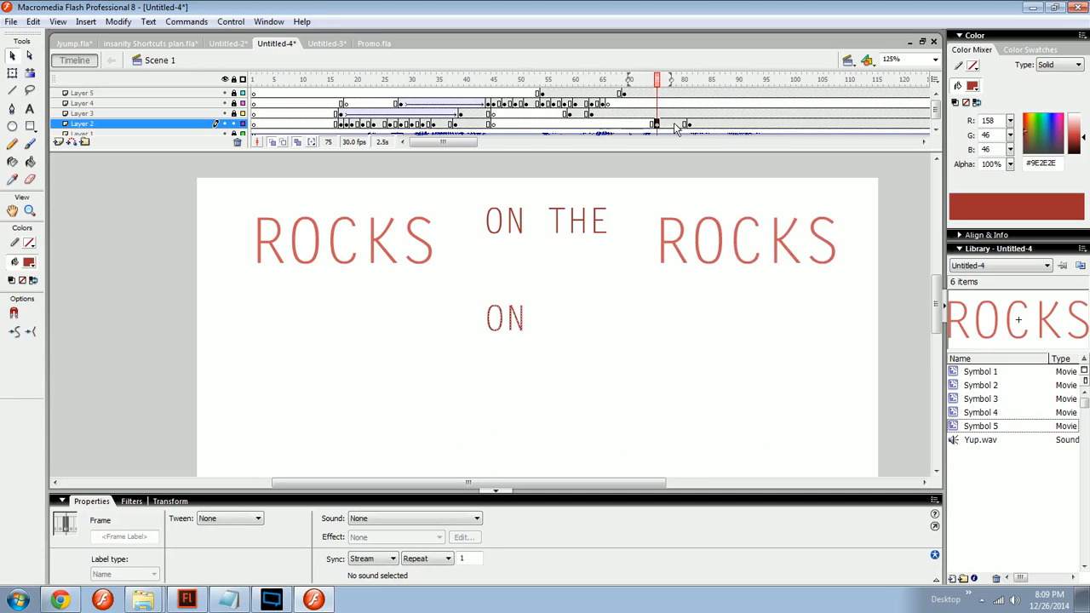
Step: Insert a keyframe at frame 86 of Layer 2 and delete the E of the lower THE from frames 81 to 85
{"action": "left_click", "coordinate": [692, 126]}
{"action": "left_click", "coordinate": [717, 126]}
{"action": "key", "text": "F6"}
{"action": "left_click_drag", "start_coordinate": [620, 282], "coordinate": [590, 367]}
{"action": "left_click", "coordinate": [701, 125]}
{"action": "left_click_drag", "start_coordinate": [622, 283], "coordinate": [590, 363]}
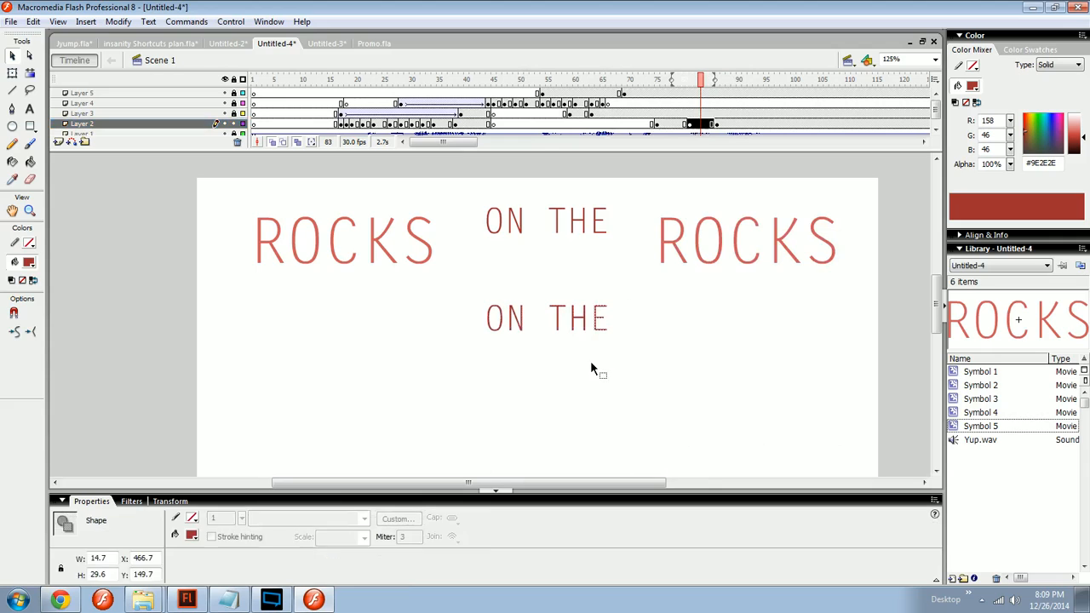
{"action": "key", "text": "Delete"}
{"action": "key", "text": "Return"}
Step: Play back the lower ON THE reveal, and review the whole sequence from the I'm talkinnn text onward
{"action": "left_click_drag", "start_coordinate": [706, 78], "coordinate": [641, 82]}
{"action": "key", "text": "Return"}
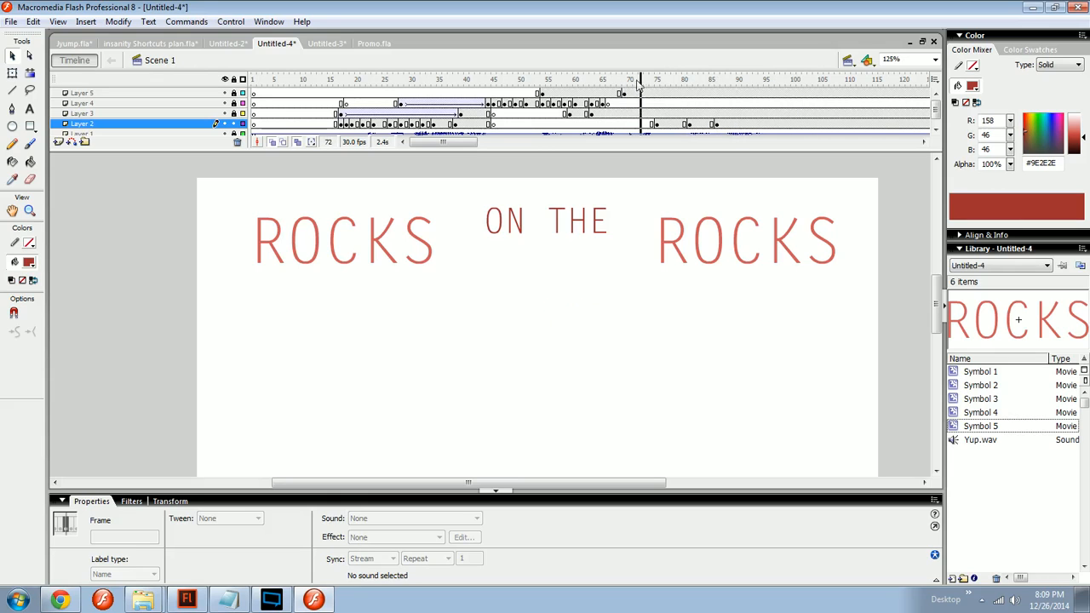
{"action": "key", "text": "Return"}
{"action": "key", "text": "Return"}
{"action": "left_click_drag", "start_coordinate": [642, 295], "coordinate": [642, 331]}
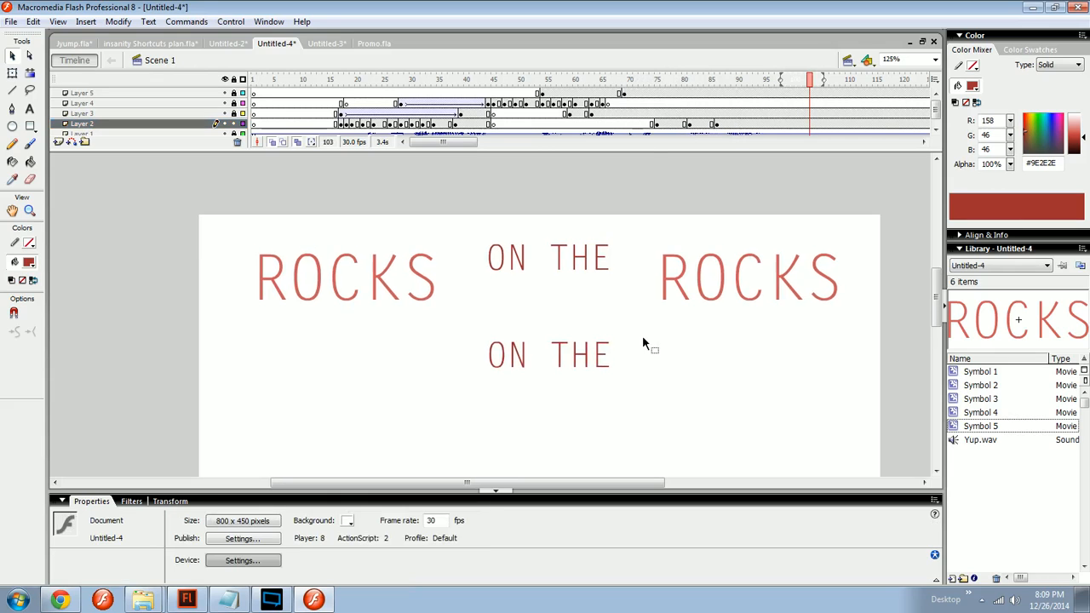
{"action": "key", "text": "ctrl+minus"}
{"action": "left_click_drag", "start_coordinate": [578, 345], "coordinate": [576, 292]}
{"action": "left_click_drag", "start_coordinate": [690, 82], "coordinate": [334, 81]}
{"action": "key", "text": "Return"}
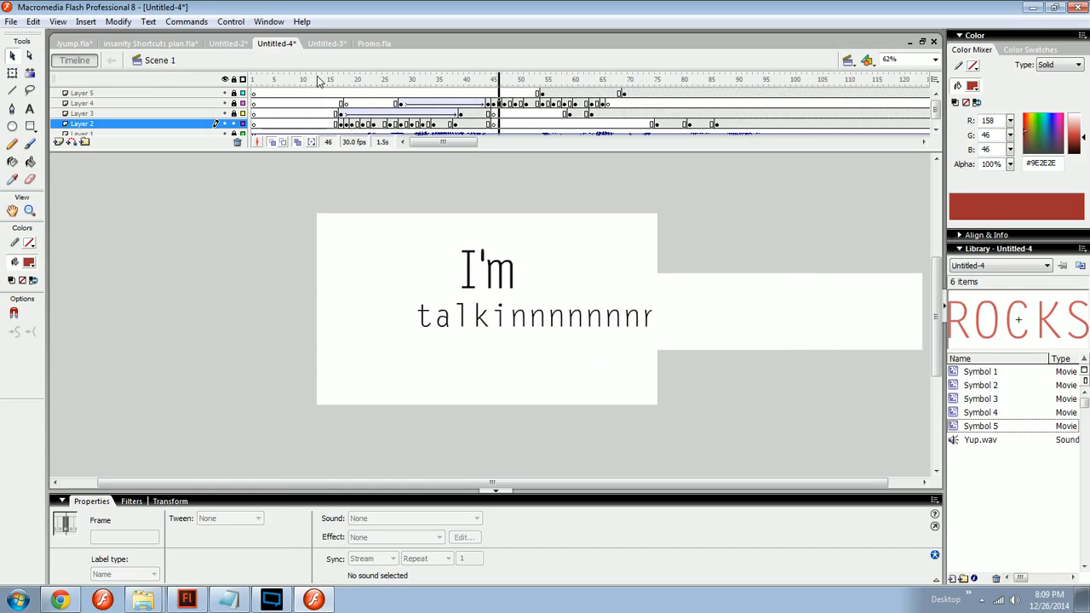
{"action": "key", "text": "Return"}
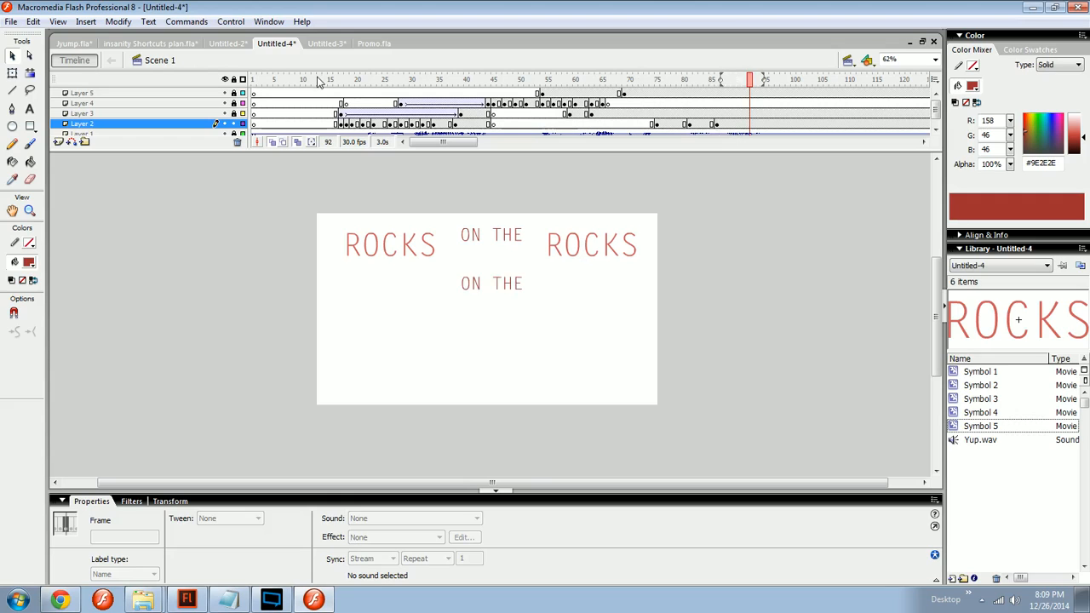
Step: Insert keyframes at frame 88 on Layers 2 to 5 and unlock Layers 3 to 5
{"action": "left_click_drag", "start_coordinate": [556, 362], "coordinate": [538, 351]}
{"action": "key", "text": "Delete"}
{"action": "key", "text": "ctrl+z"}
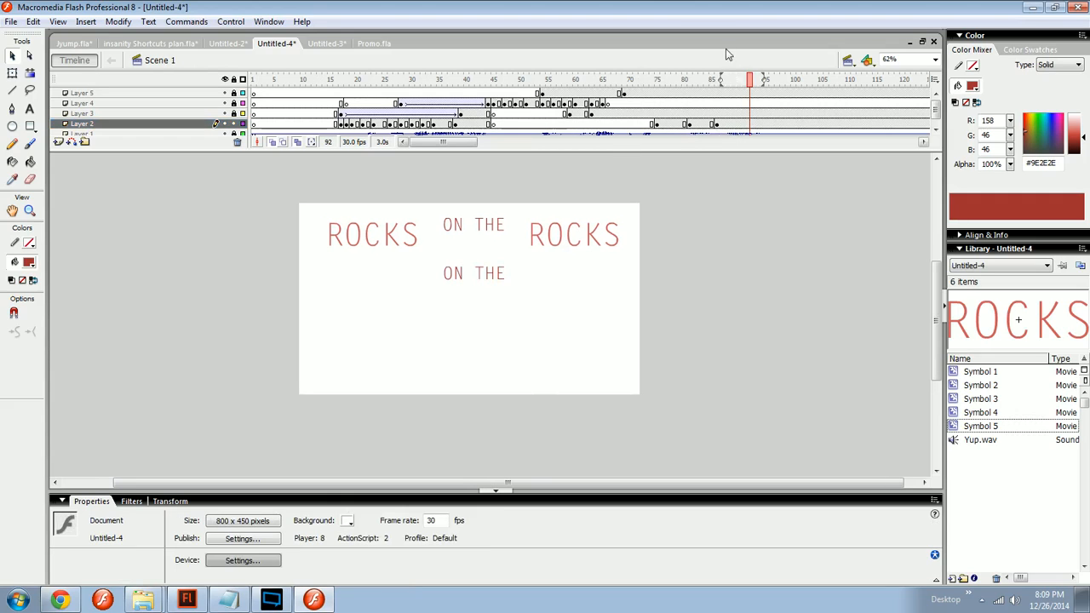
{"action": "left_click", "coordinate": [726, 124]}
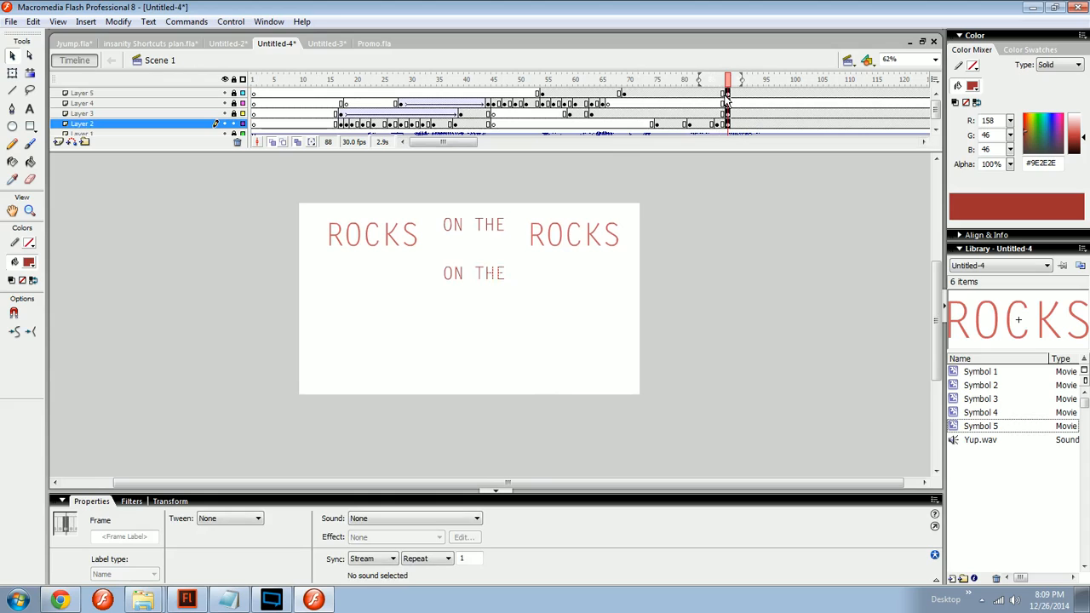
{"action": "left_click_drag", "start_coordinate": [234, 113], "coordinate": [239, 91]}
{"action": "key", "text": "ctrl+a"}
{"action": "key", "text": "F8"}
{"action": "key", "text": "Return"}
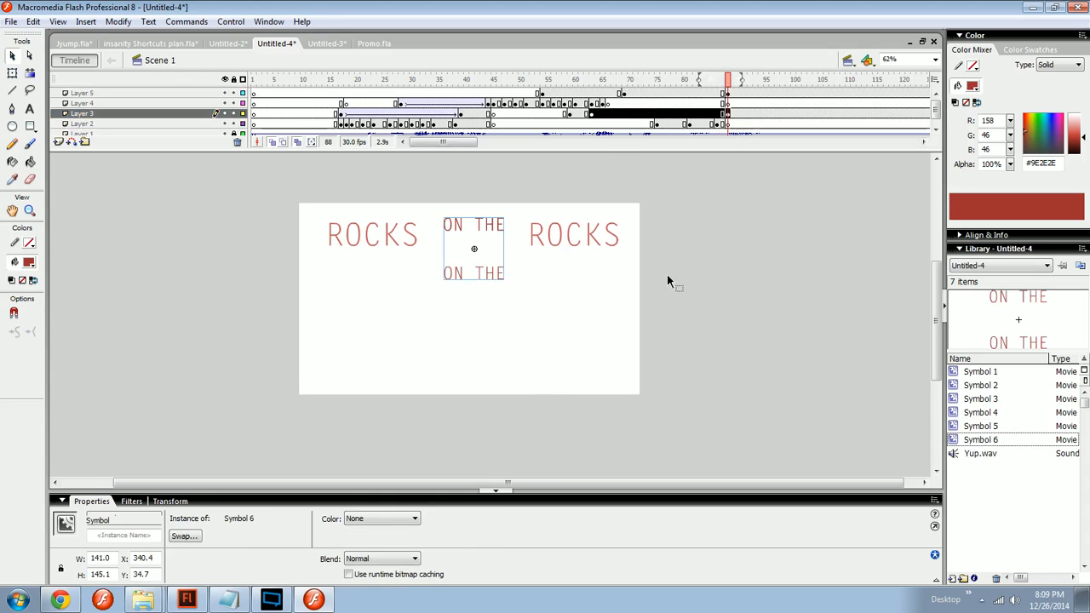
{"action": "key", "text": "ctrl+z"}
{"action": "key", "text": "ctrl+a"}
{"action": "key", "text": "F8"}
{"action": "key", "text": "Return"}
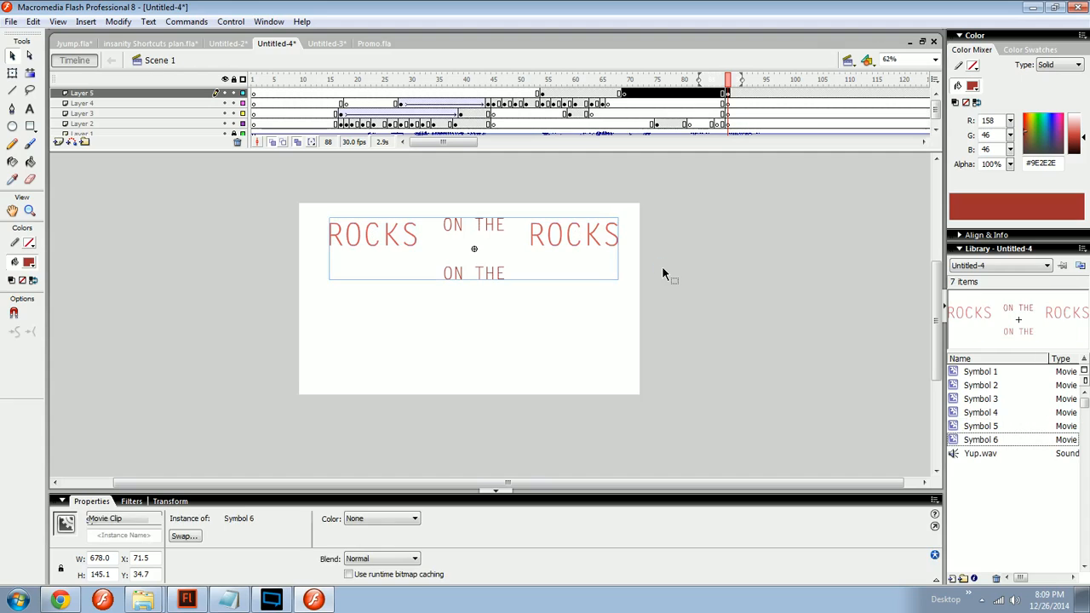
{"action": "key", "text": "ctrl+z"}
Step: Turn off Edit Multiple Frames, convert all the frame 88 text into one movie clip symbol, and play from frame 75
{"action": "left_click", "coordinate": [300, 143]}
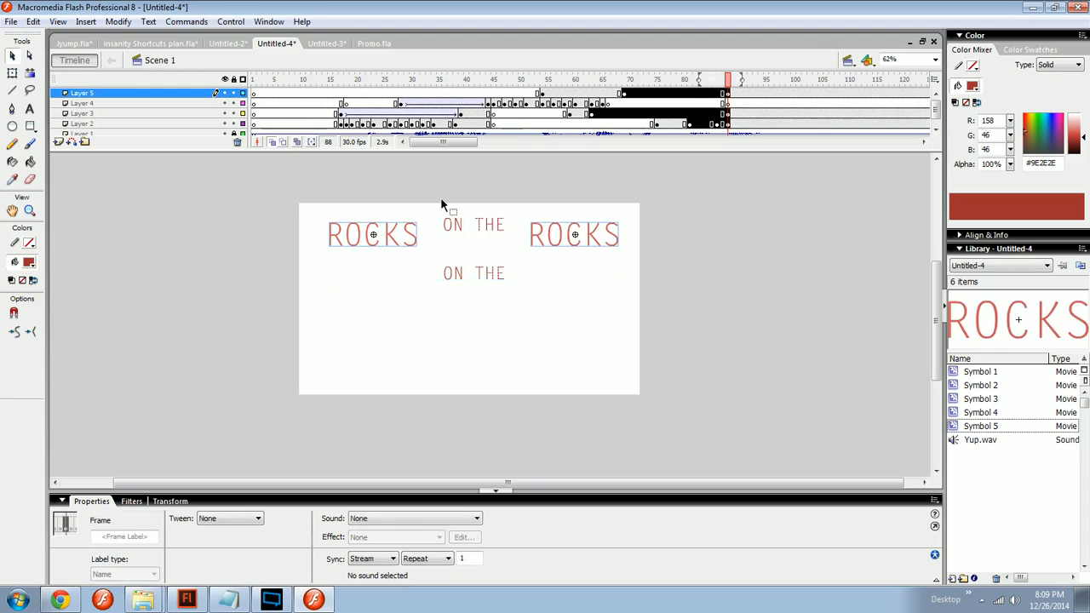
{"action": "key", "text": "F8"}
{"action": "key", "text": "Return"}
{"action": "left_click", "coordinate": [705, 284]}
{"action": "left_click", "coordinate": [654, 79]}
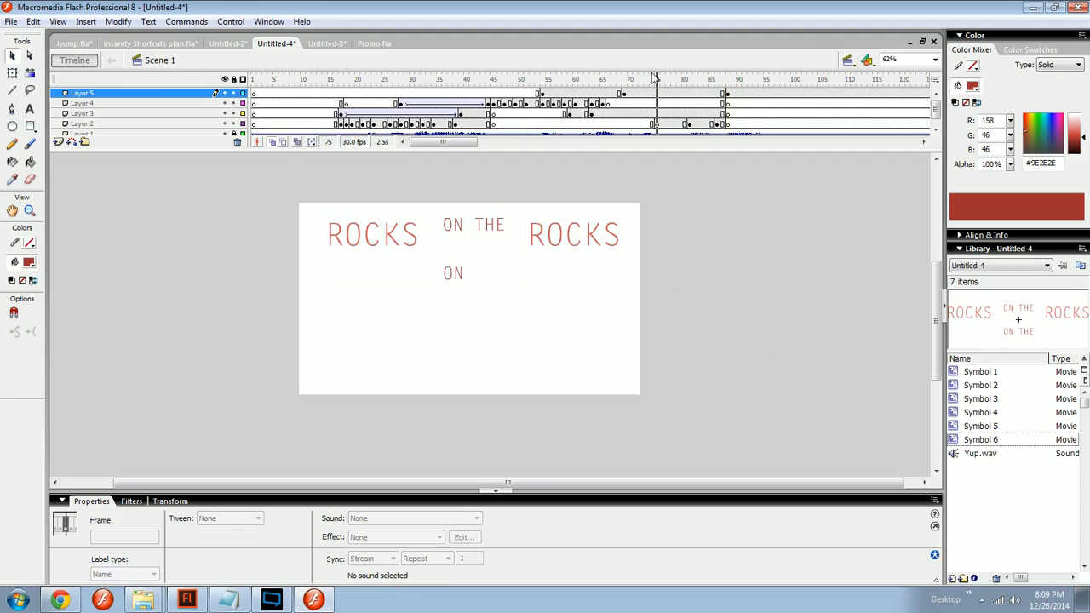
{"action": "key", "text": "Return"}
{"action": "key", "text": "Return"}
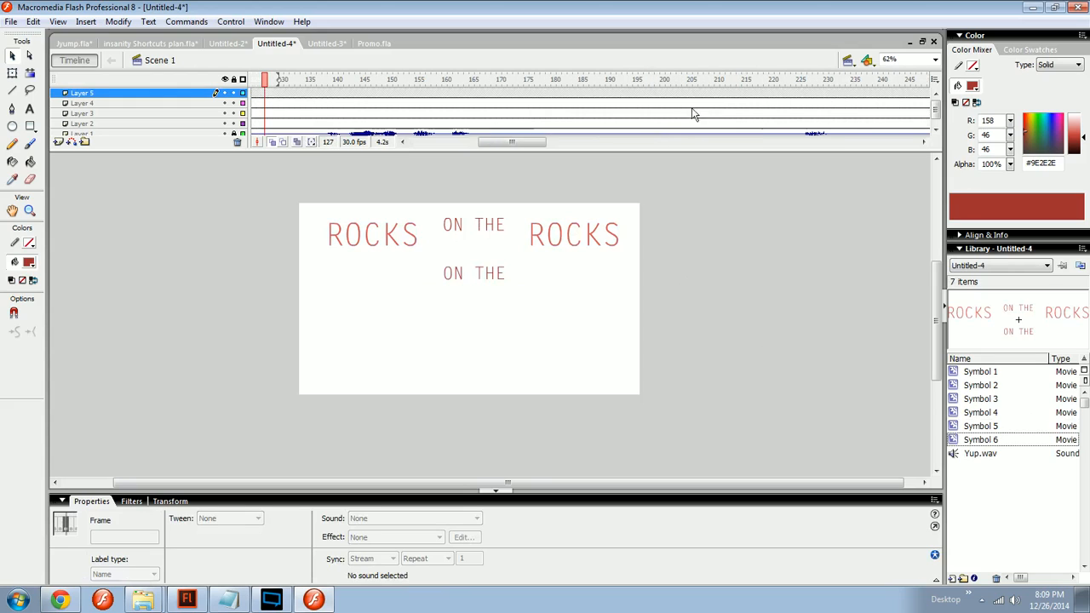
{"action": "left_click_drag", "start_coordinate": [564, 278], "coordinate": [588, 280]}
{"action": "key", "text": "ctrl+a"}
{"action": "key", "text": "Delete"}
{"action": "key", "text": "ctrl+minus"}
{"action": "key", "text": "ctrl+z"}
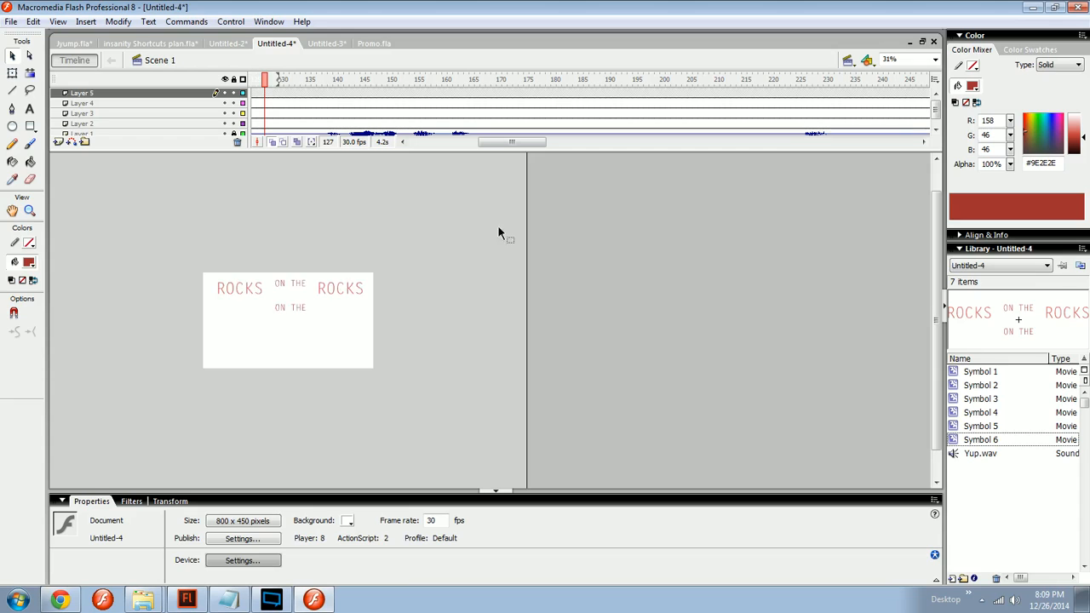
{"action": "key", "text": "ctrl+equal"}
Step: Insert a keyframe for the combined text symbol at frame 133 of Layer 5
{"action": "left_click_drag", "start_coordinate": [363, 77], "coordinate": [478, 87]}
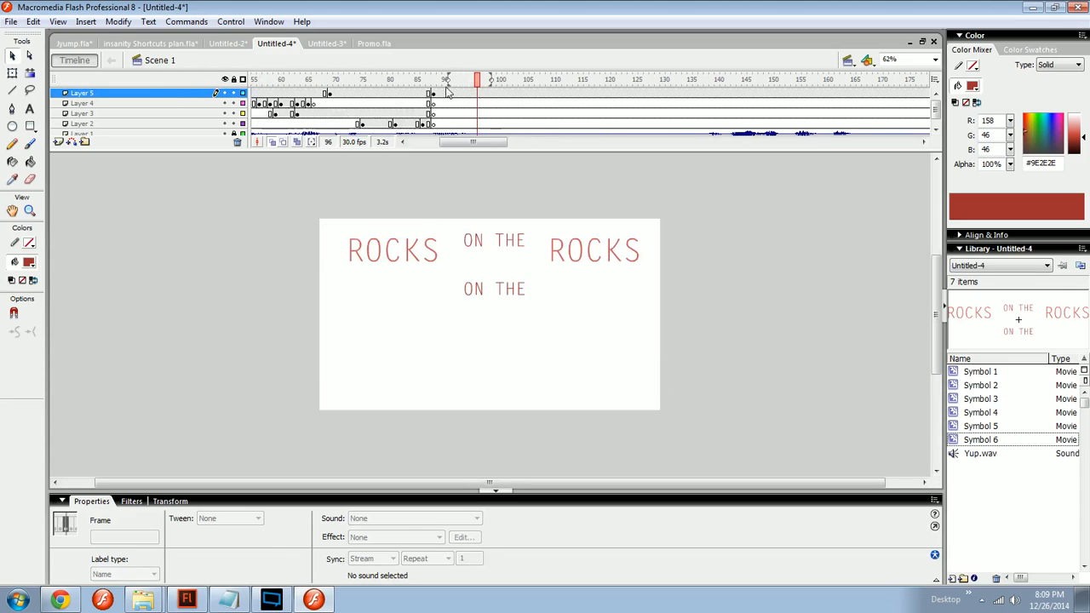
{"action": "left_click", "coordinate": [447, 93]}
{"action": "left_click", "coordinate": [487, 82]}
{"action": "left_click", "coordinate": [467, 95]}
{"action": "left_click", "coordinate": [657, 93]}
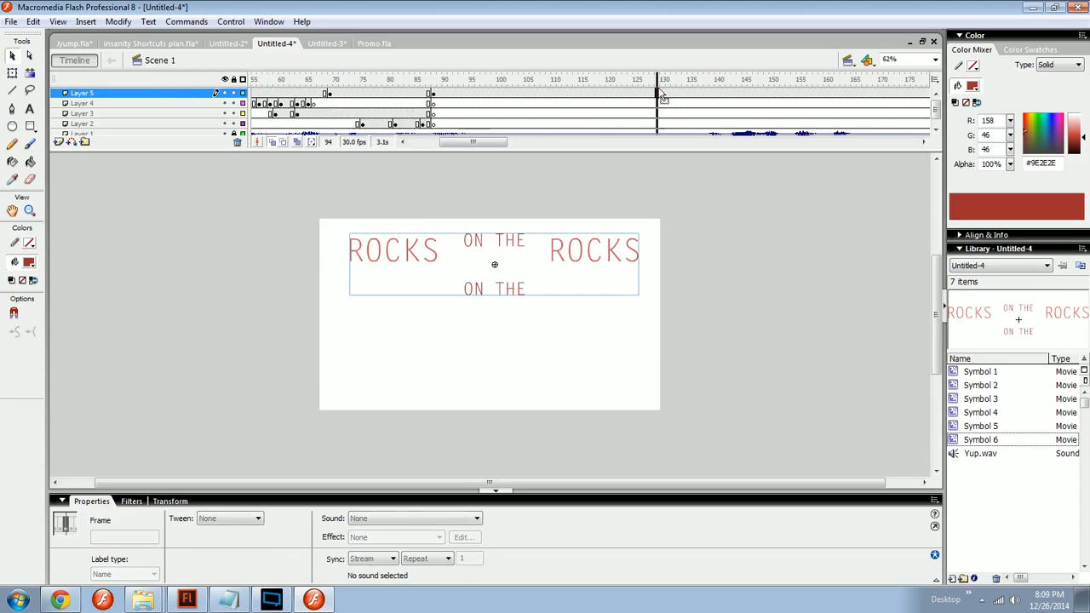
{"action": "left_click", "coordinate": [679, 93]}
{"action": "key", "text": "F6"}
Step: Squash the text symbol at frame 133 to about 30 px high and move it down to about Y 374
{"action": "key", "text": "q"}
{"action": "left_click_drag", "start_coordinate": [495, 241], "coordinate": [497, 283]}
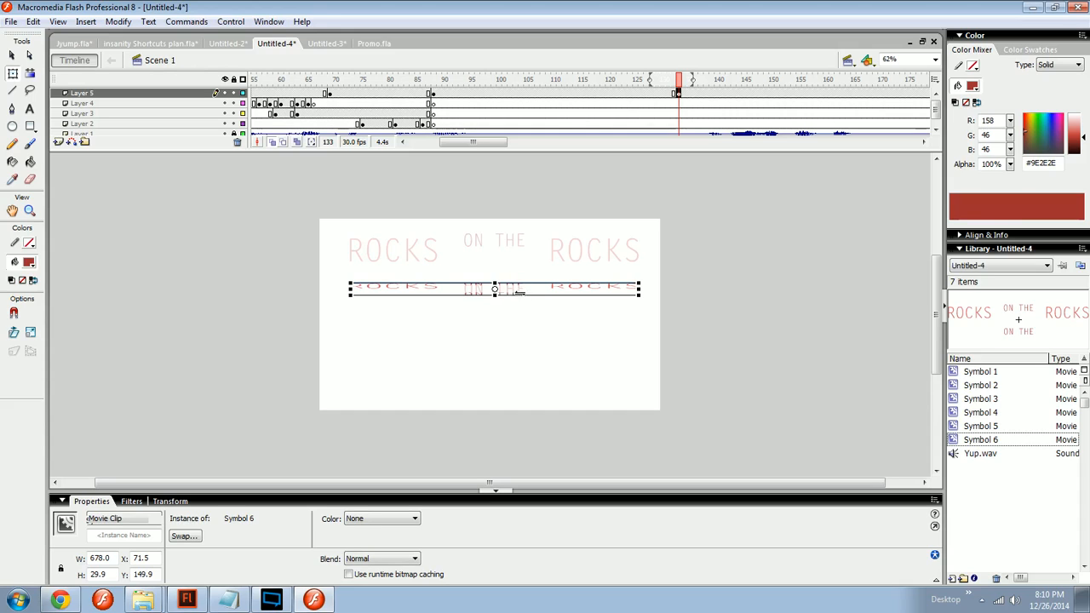
{"action": "left_click_drag", "start_coordinate": [522, 296], "coordinate": [530, 390]}
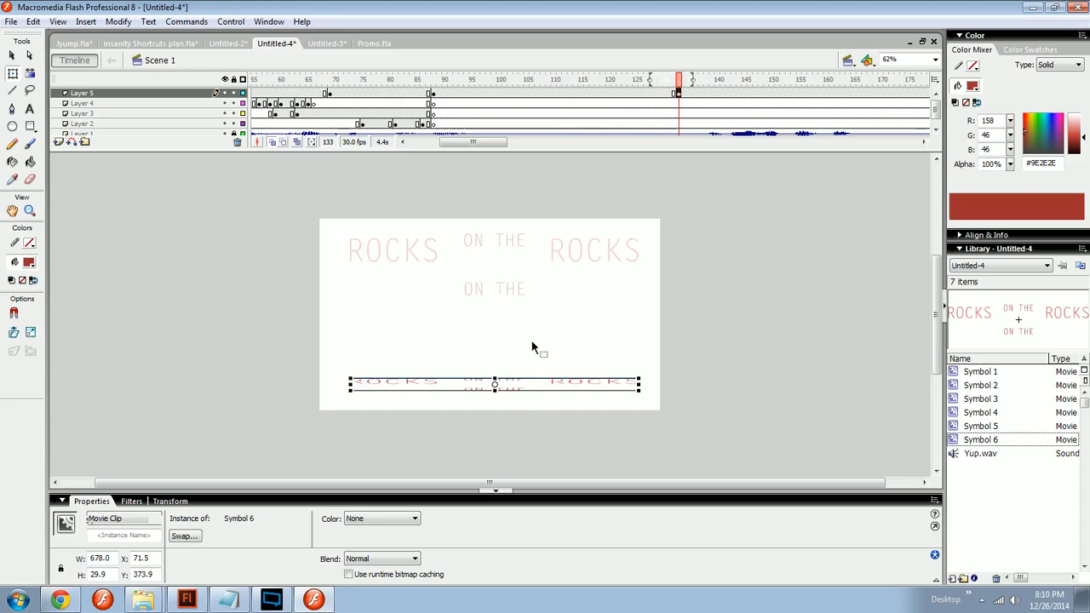
Step: Create a motion tween between frames 88 and 133 of Layer 5, give it a steep S-shaped custom ease, and play it
{"action": "right_click", "coordinate": [601, 96]}
{"action": "left_click", "coordinate": [655, 101]}
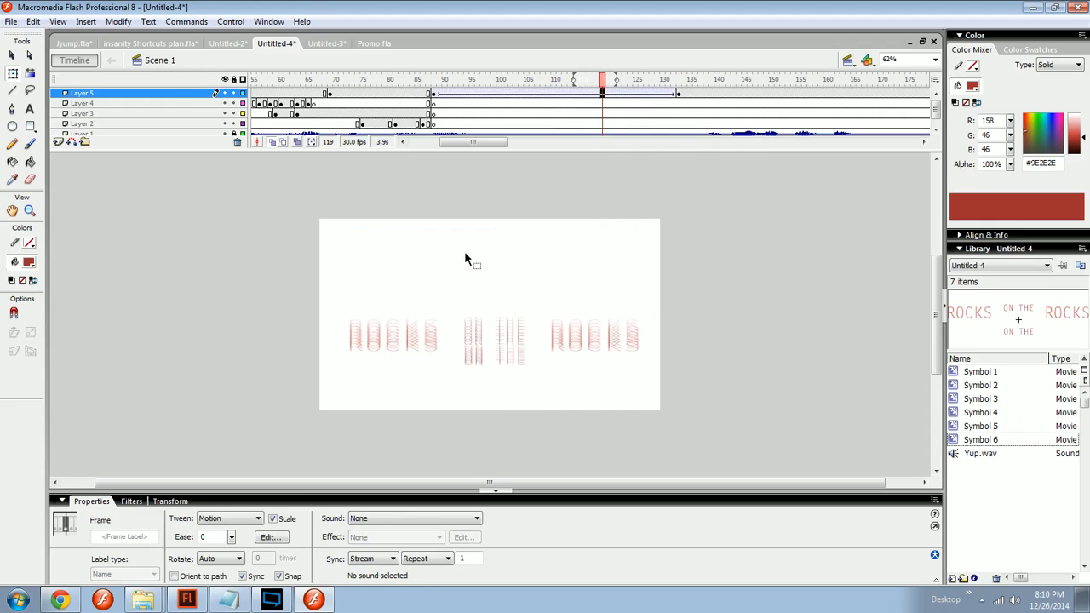
{"action": "left_click", "coordinate": [270, 536]}
{"action": "left_click", "coordinate": [380, 417]}
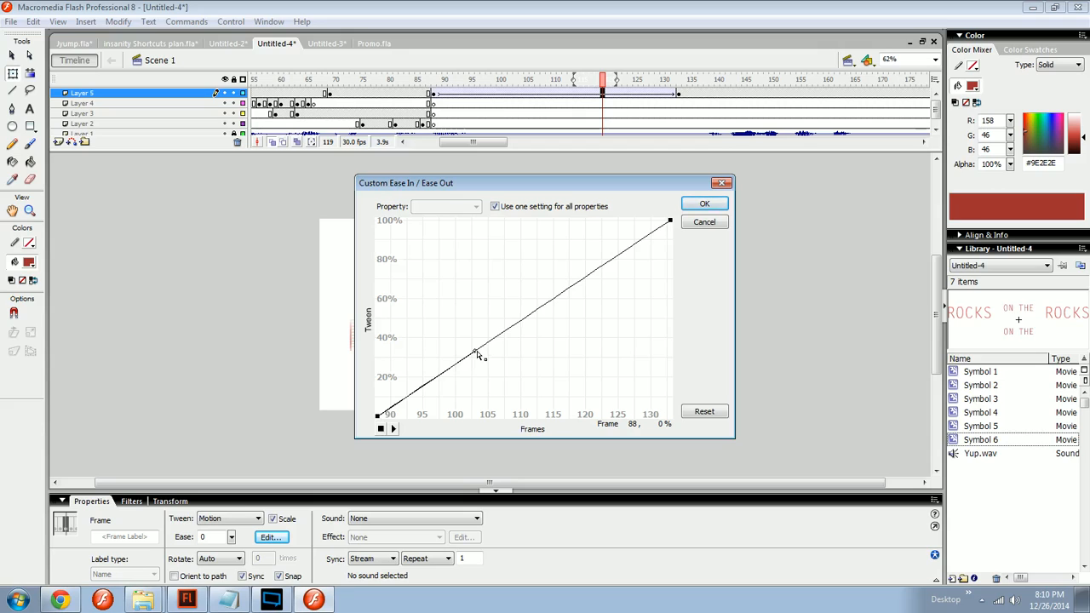
{"action": "left_click_drag", "start_coordinate": [475, 352], "coordinate": [596, 469]}
{"action": "left_click_drag", "start_coordinate": [670, 225], "coordinate": [463, 188]}
{"action": "left_click_drag", "start_coordinate": [387, 415], "coordinate": [628, 416]}
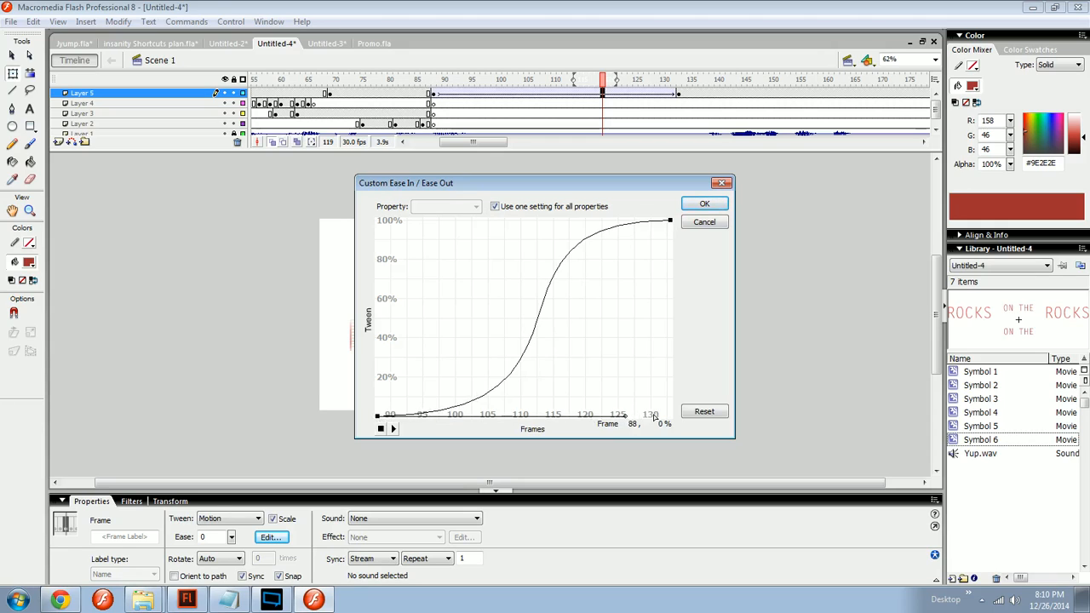
{"action": "left_click_drag", "start_coordinate": [624, 423], "coordinate": [655, 425]}
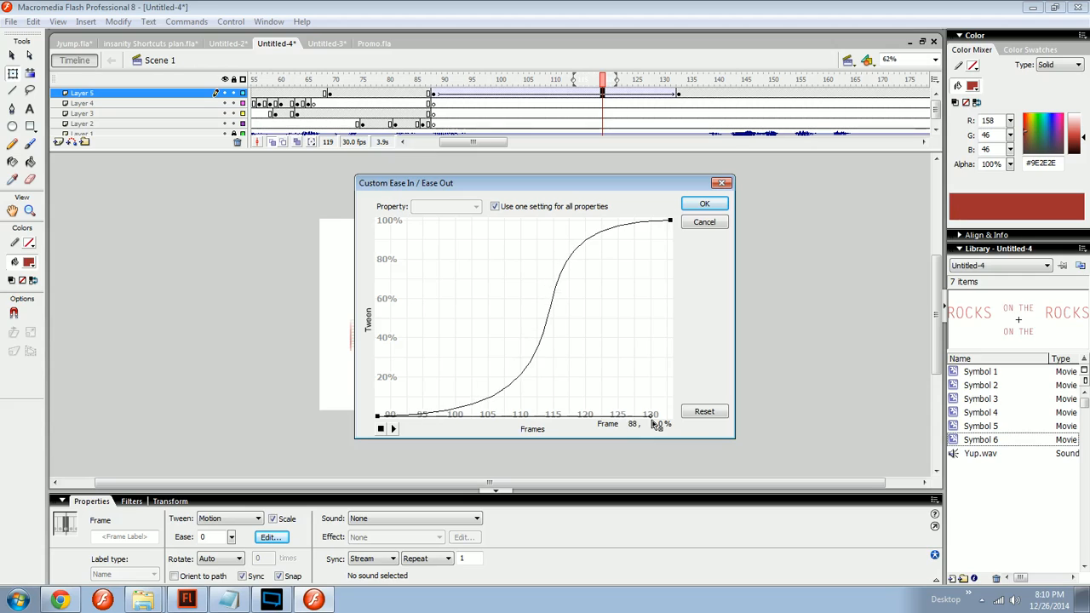
{"action": "left_click", "coordinate": [669, 220]}
{"action": "left_click_drag", "start_coordinate": [459, 221], "coordinate": [424, 262]}
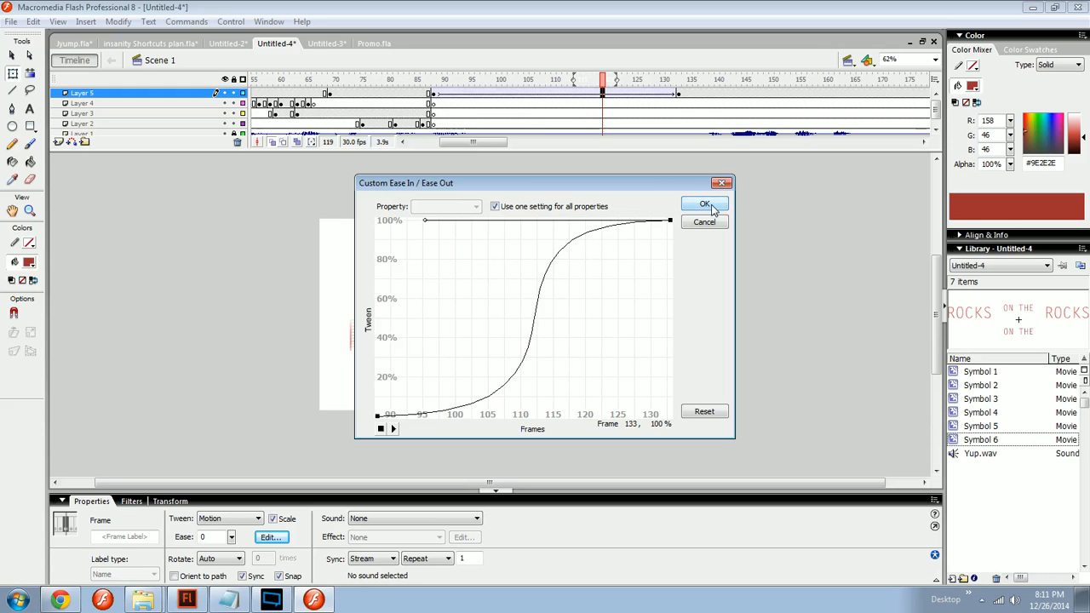
{"action": "left_click", "coordinate": [705, 205]}
{"action": "key", "text": "Return"}
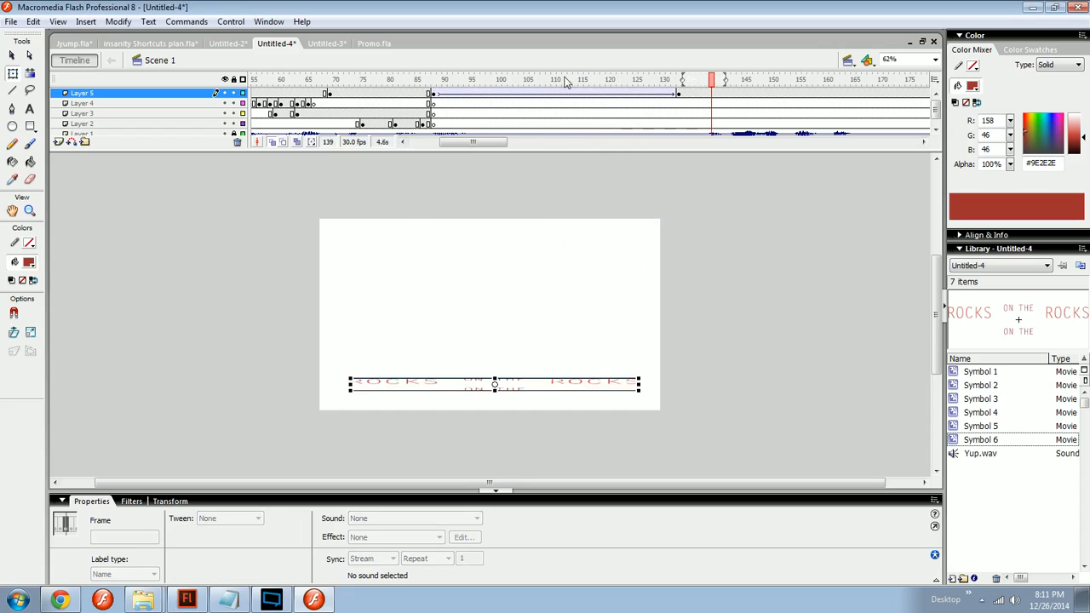
{"action": "left_click", "coordinate": [477, 79]}
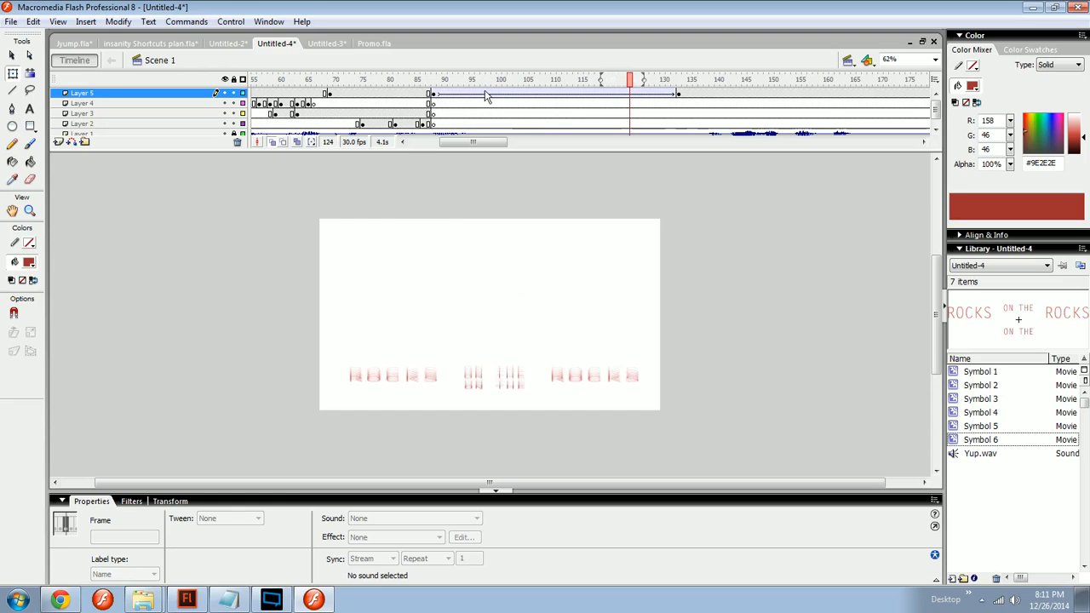
Step: Extend the Layer 5 tween to end at frame 146, check its custom ease curve, and play it back
{"action": "left_click_drag", "start_coordinate": [484, 92], "coordinate": [570, 81]}
{"action": "left_click", "coordinate": [270, 537]}
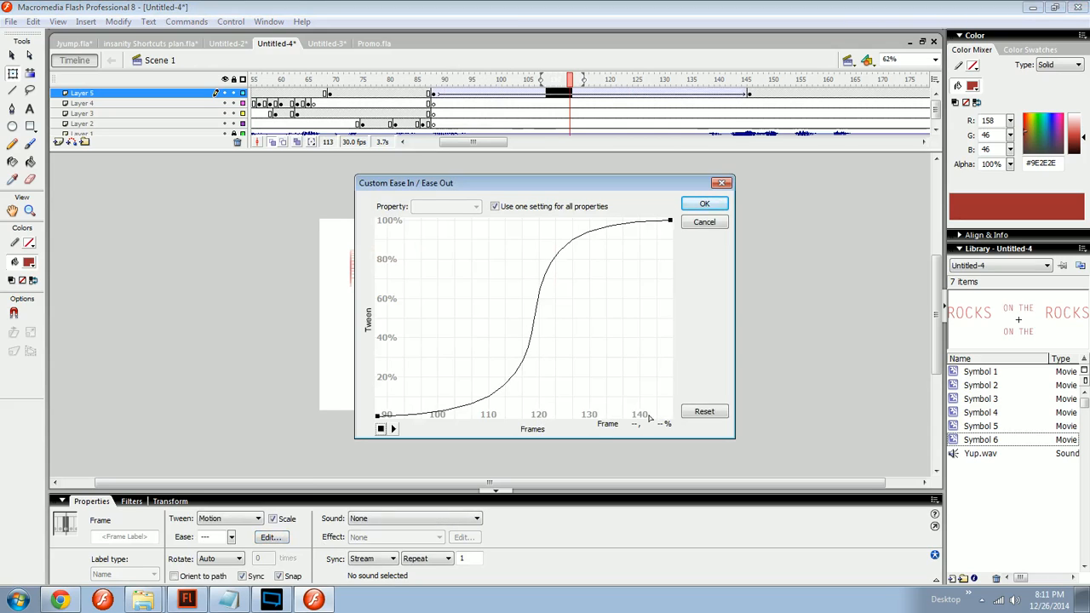
{"action": "left_click", "coordinate": [704, 204]}
{"action": "left_click", "coordinate": [435, 80]}
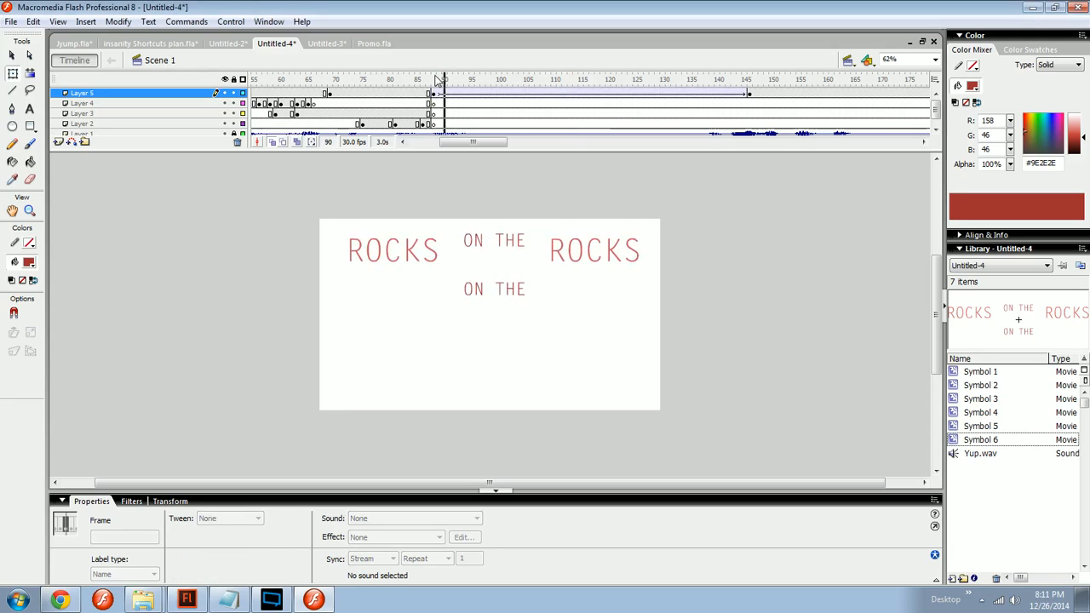
{"action": "key", "text": "Return"}
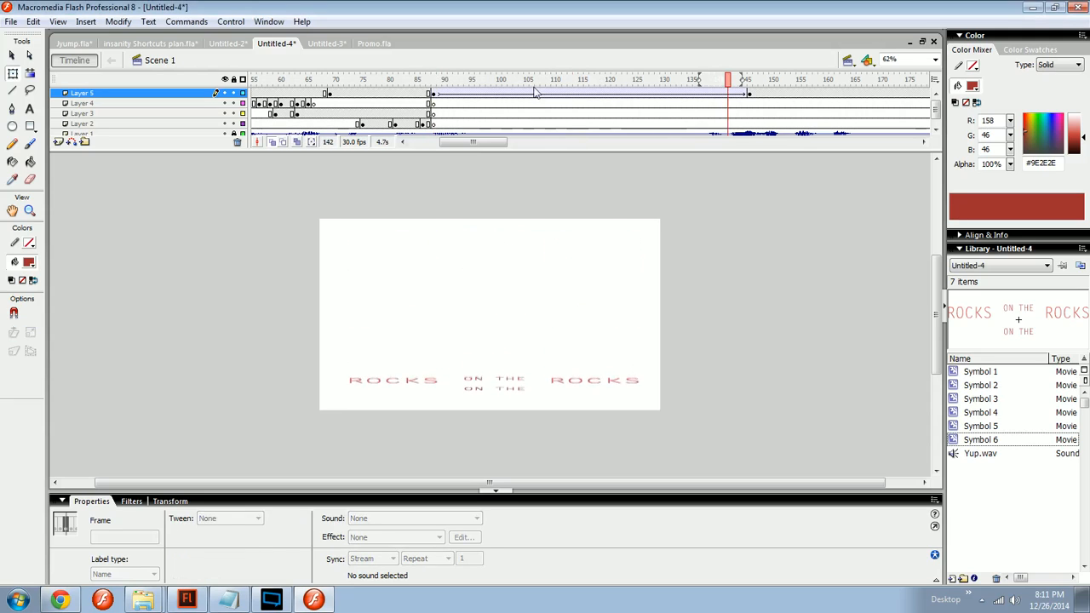
{"action": "left_click", "coordinate": [457, 79]}
{"action": "key", "text": "Return"}
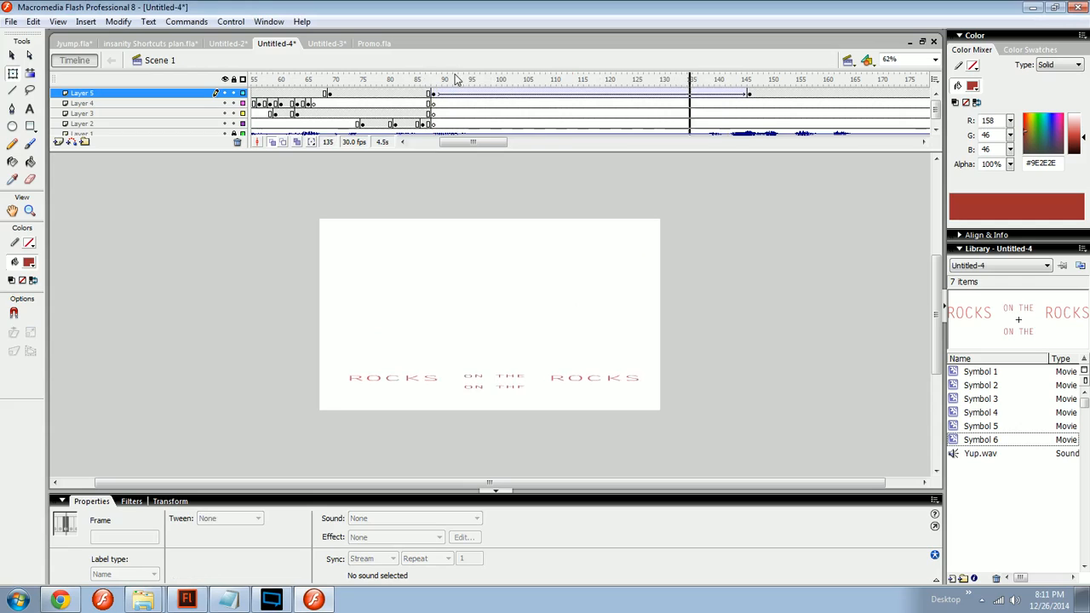
Step: Extend the Layer 5 tween to end at frame 168 and reshape its custom ease into an S-curve with a steep midpoint at frame 142
{"action": "left_click", "coordinate": [554, 332]}
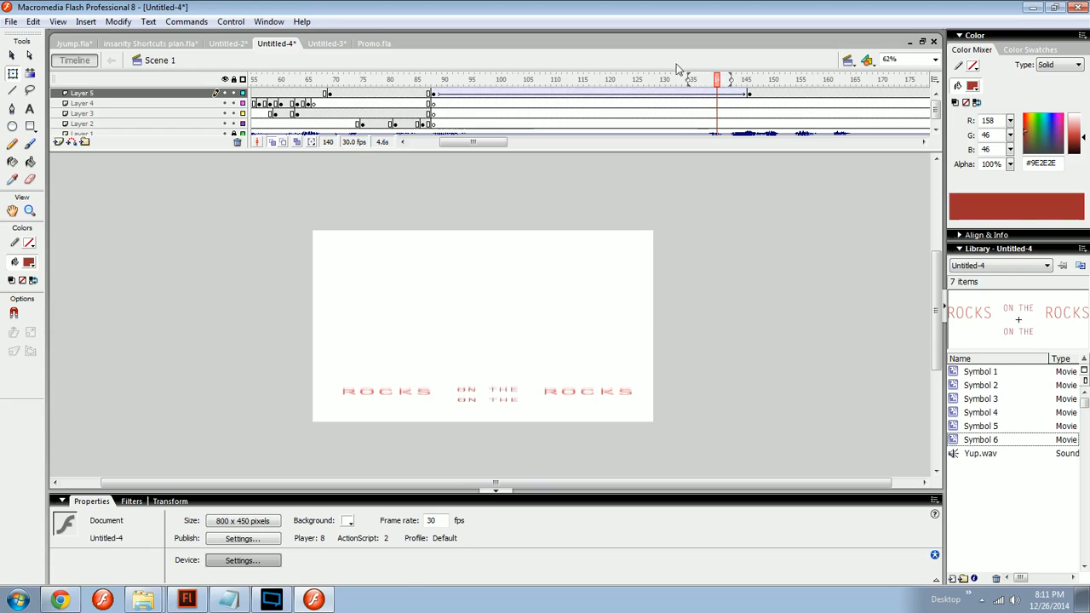
{"action": "left_click_drag", "start_coordinate": [715, 80], "coordinate": [561, 83]}
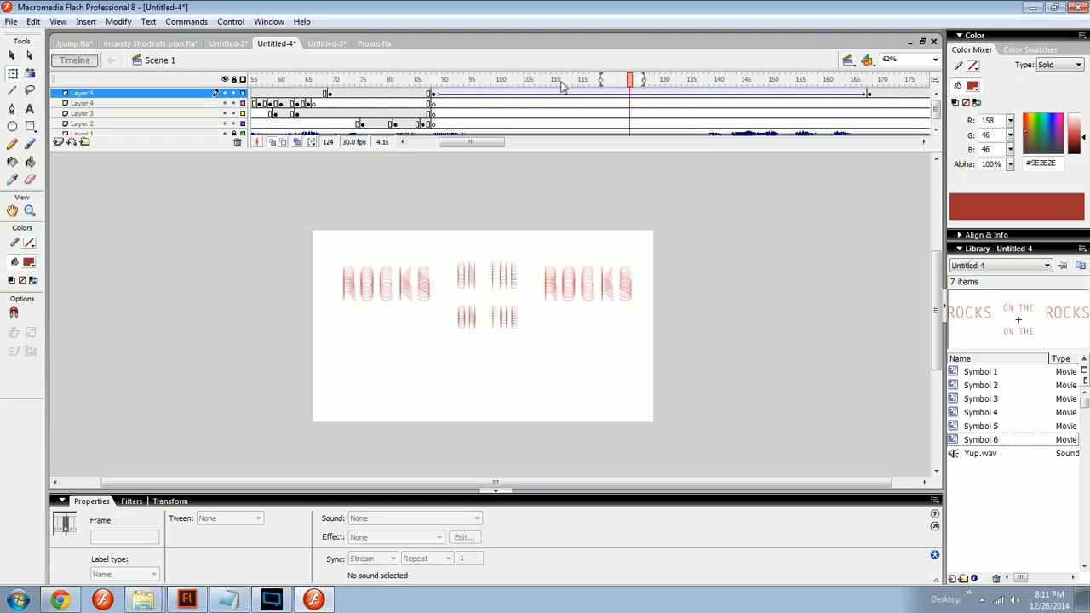
{"action": "left_click", "coordinate": [538, 93]}
{"action": "left_click", "coordinate": [271, 538]}
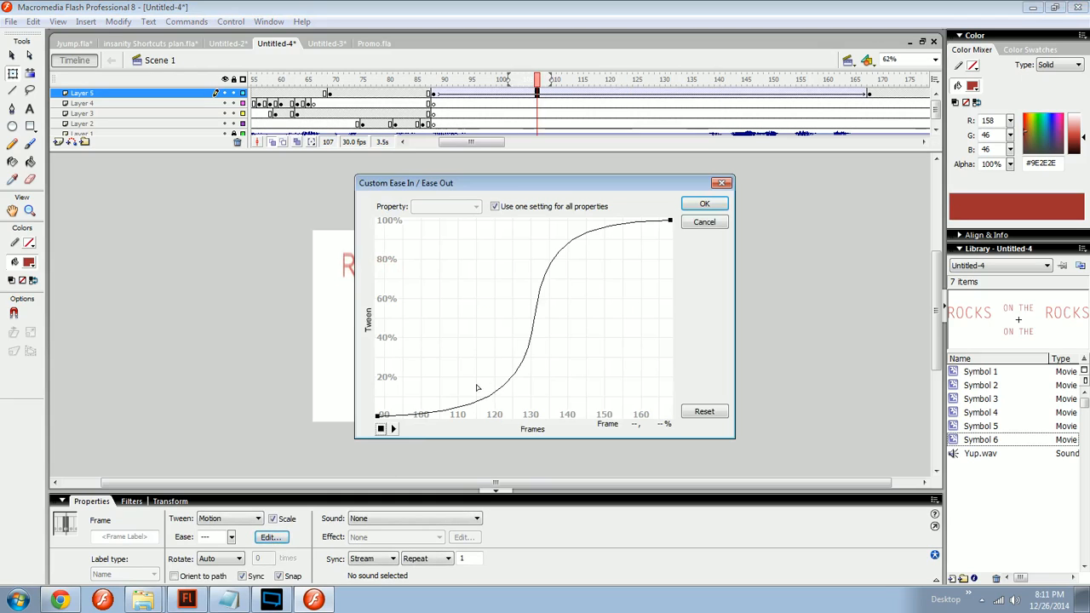
{"action": "left_click", "coordinate": [378, 416]}
{"action": "left_click_drag", "start_coordinate": [647, 416], "coordinate": [673, 416]}
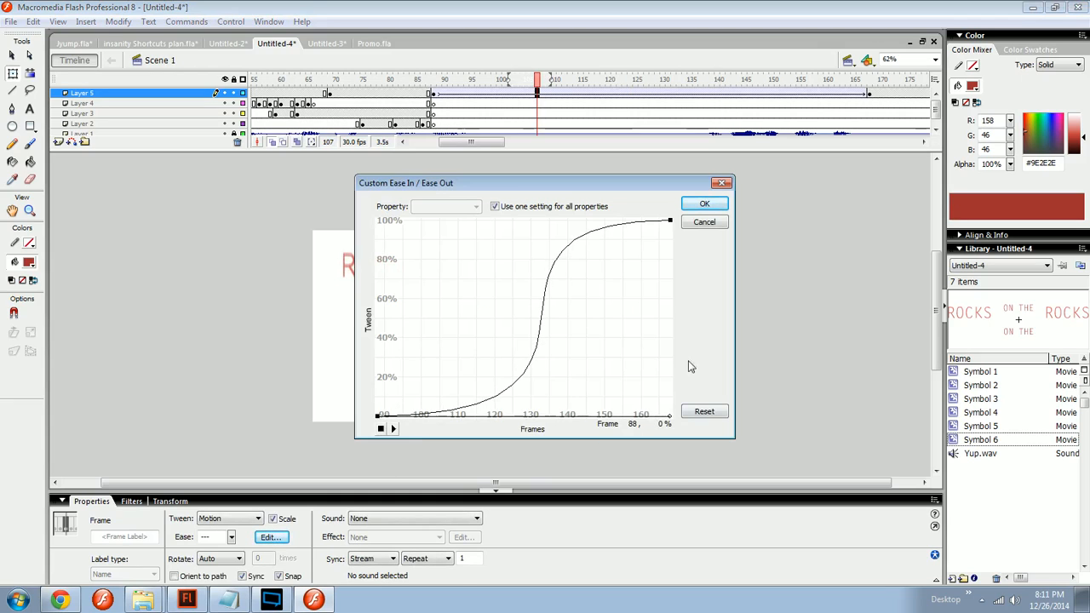
{"action": "left_click", "coordinate": [670, 221]}
{"action": "left_click_drag", "start_coordinate": [429, 224], "coordinate": [501, 226]}
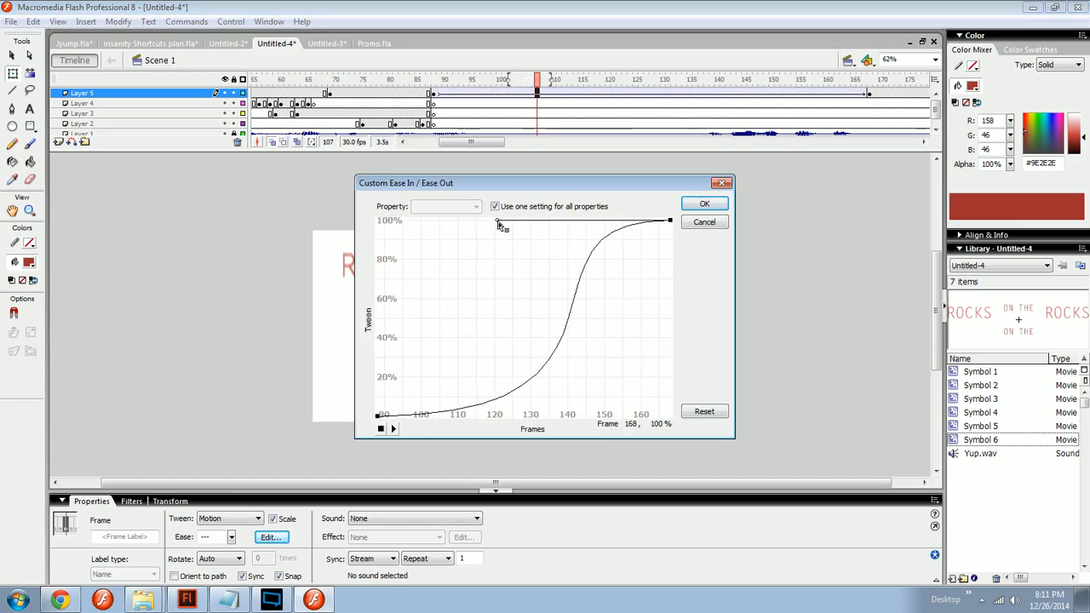
{"action": "left_click", "coordinate": [566, 325]}
{"action": "left_click_drag", "start_coordinate": [551, 369], "coordinate": [570, 384]}
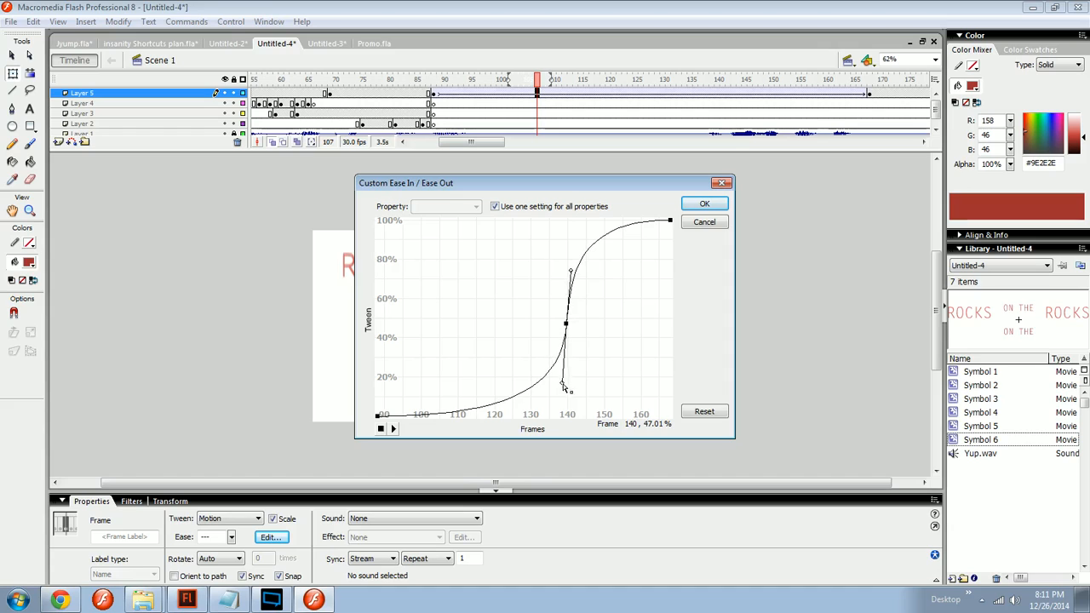
{"action": "left_click_drag", "start_coordinate": [566, 324], "coordinate": [577, 330]}
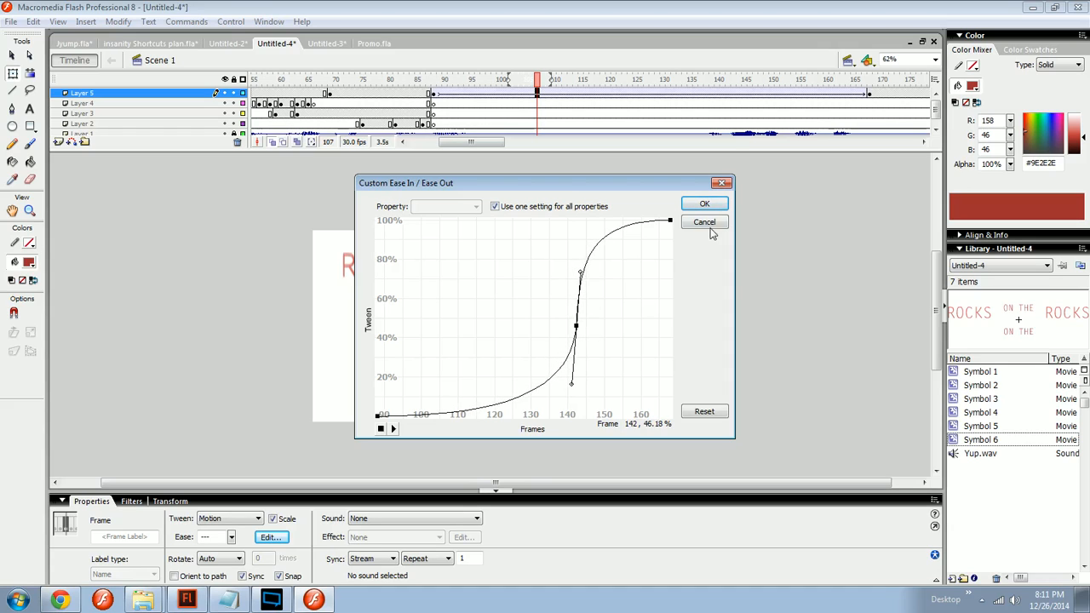
{"action": "left_click", "coordinate": [697, 206]}
Step: Play the Layer 5 tween from about frame 89 and shorten it to end at frame 156
{"action": "left_click", "coordinate": [443, 79]}
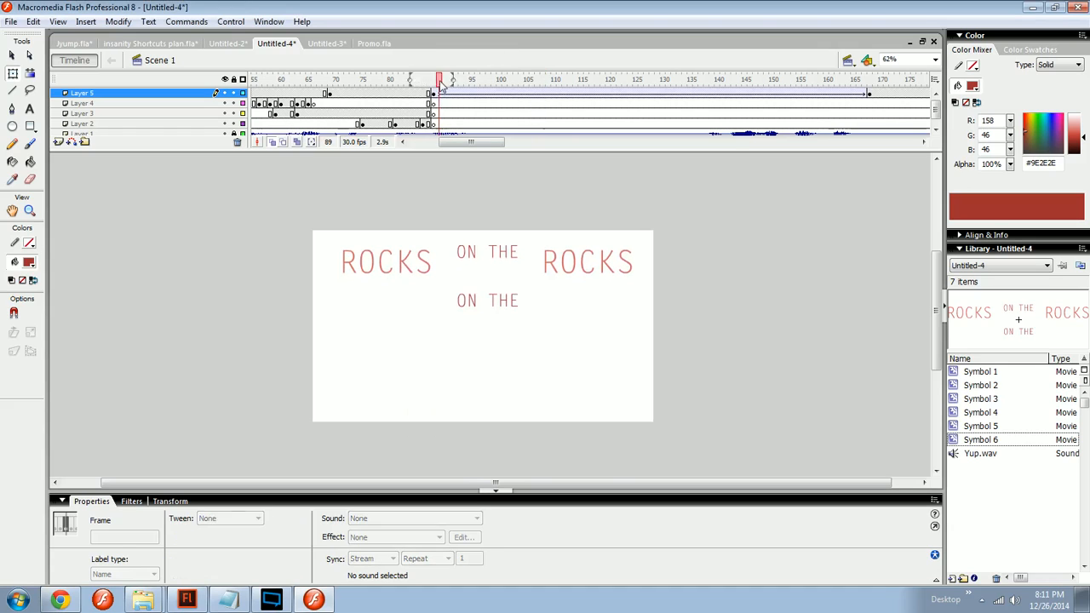
{"action": "key", "text": "Return"}
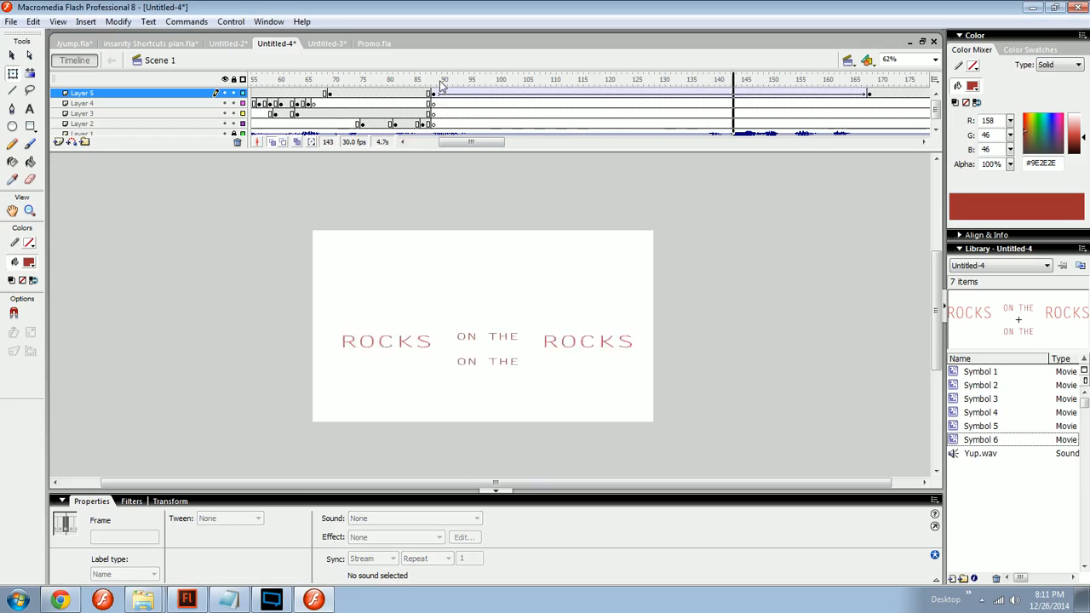
{"action": "left_click", "coordinate": [499, 94]}
{"action": "key", "text": "Return"}
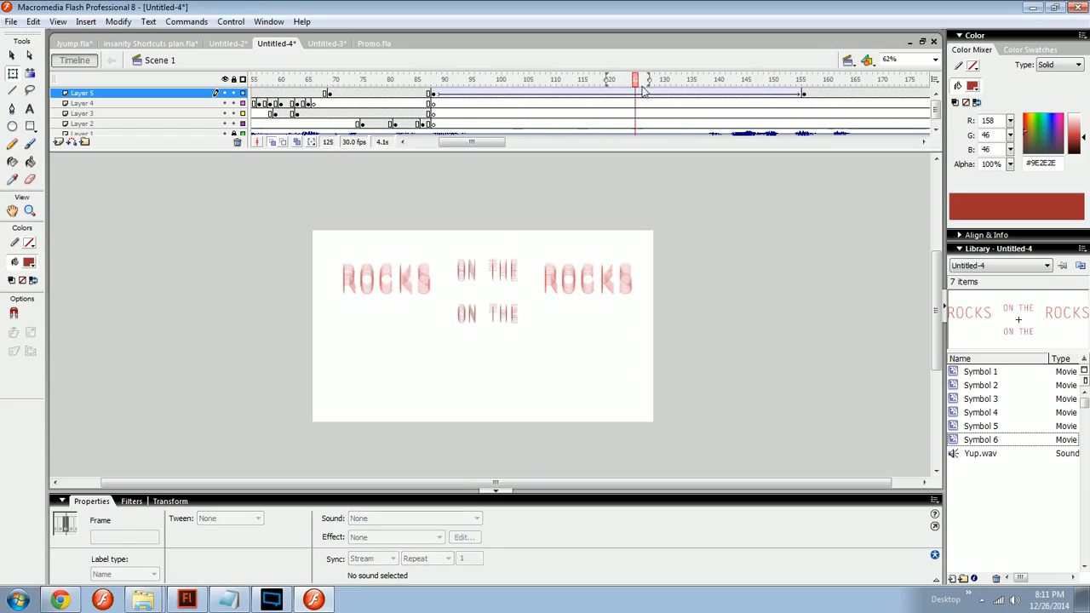
Step: Play and scrub through the shortened Layer 5 tween to check the text's drop against the audio
{"action": "left_click", "coordinate": [633, 85]}
{"action": "key", "text": "Return"}
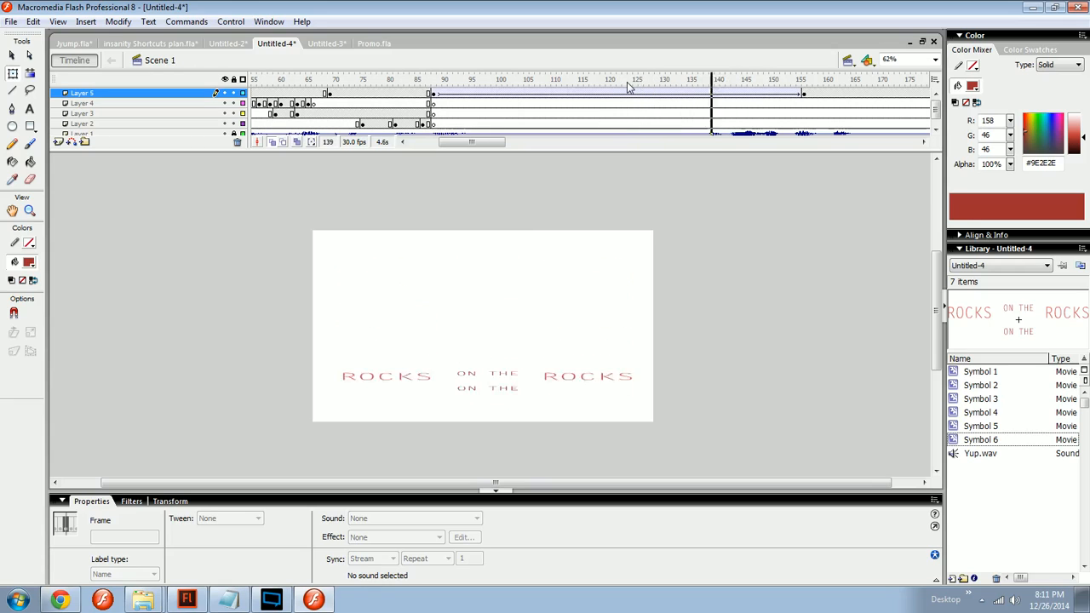
{"action": "left_click", "coordinate": [705, 85]}
{"action": "key", "text": "Return"}
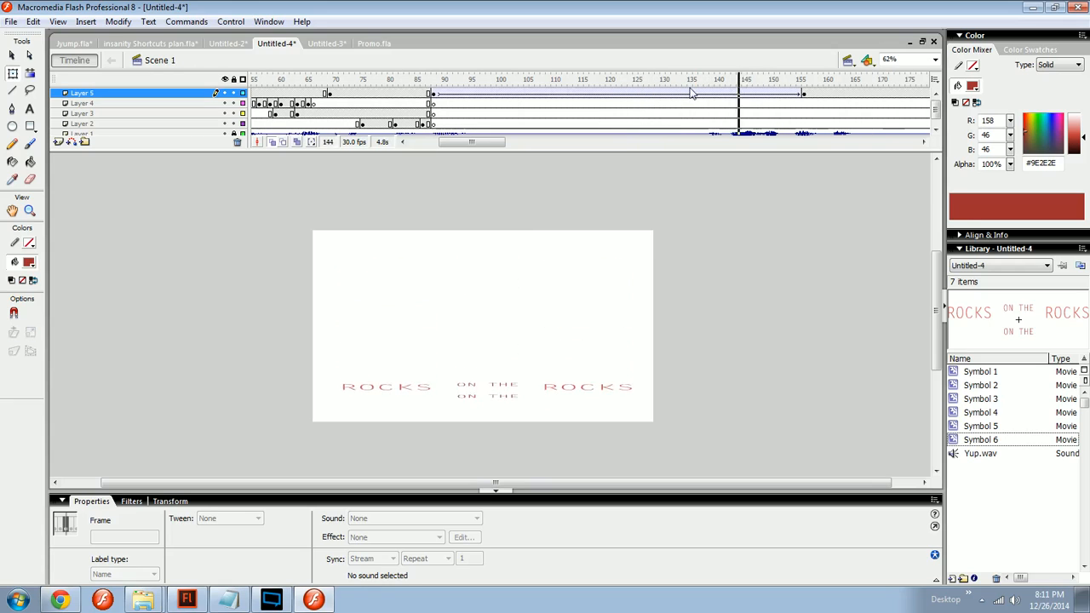
{"action": "left_click", "coordinate": [417, 85]}
{"action": "key", "text": "Return"}
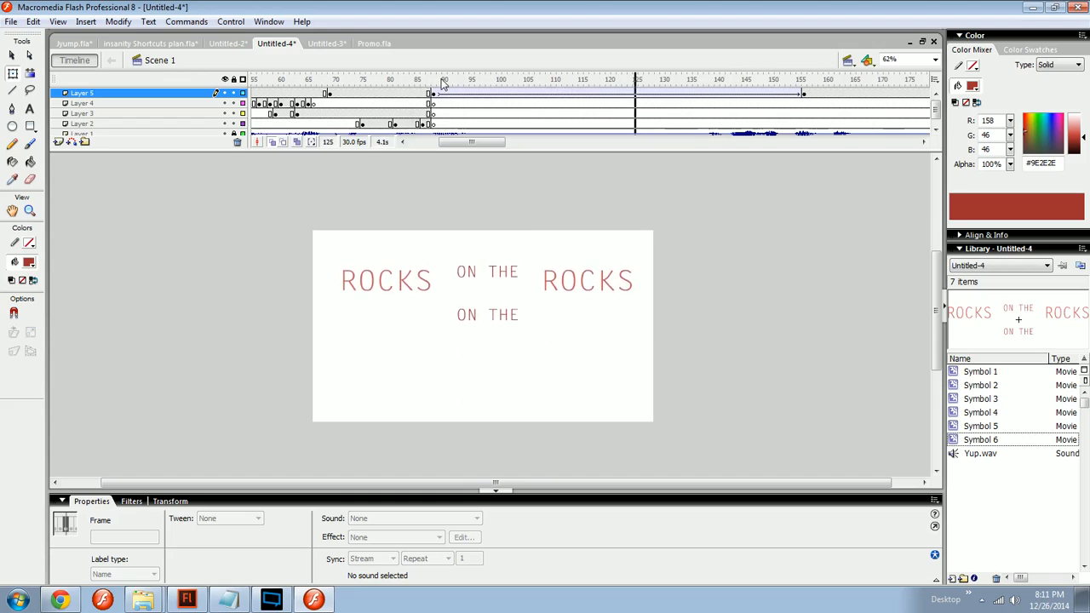
{"action": "left_click_drag", "start_coordinate": [465, 250], "coordinate": [470, 252]}
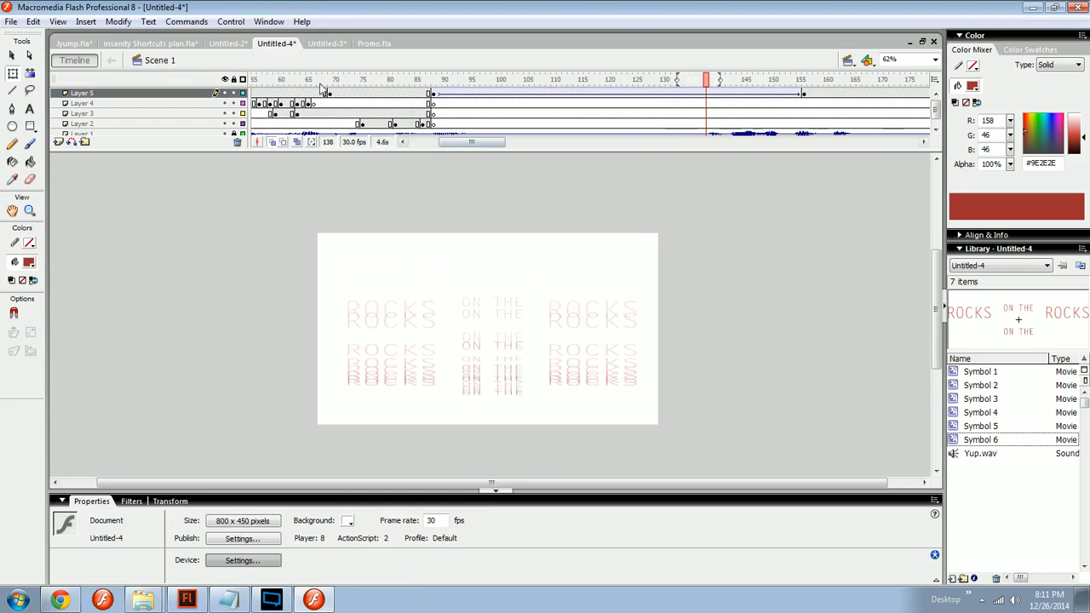
Step: Lock Layers 5, 3 and 2, and add the static text "U" below "ON THE" at frame 88 of Layer 4
{"action": "left_click_drag", "start_coordinate": [235, 93], "coordinate": [235, 124]}
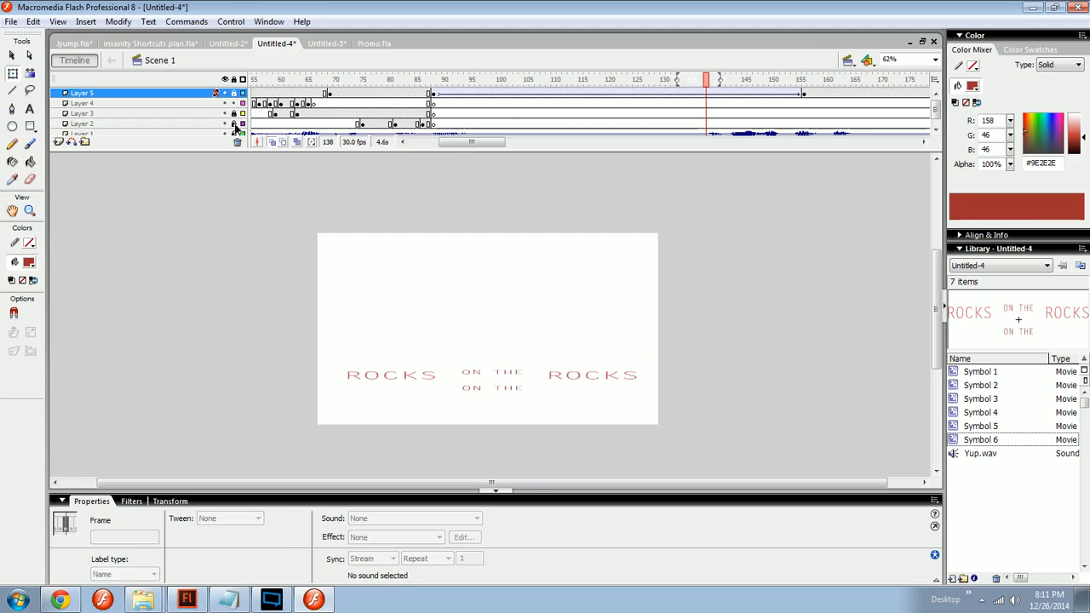
{"action": "left_click", "coordinate": [433, 105]}
{"action": "left_click_drag", "start_coordinate": [460, 360], "coordinate": [468, 333]}
{"action": "left_click", "coordinate": [482, 367]}
{"action": "key", "text": "ctrl+minus"}
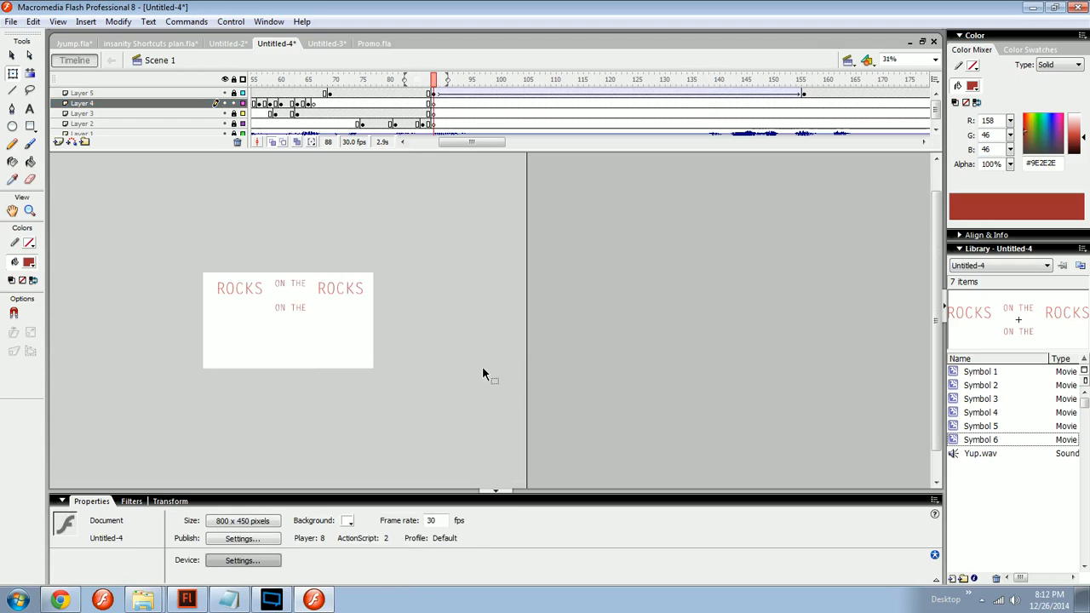
{"action": "key", "text": "ctrl+equal"}
{"action": "key", "text": "ctrl+equal"}
{"action": "key", "text": "t"}
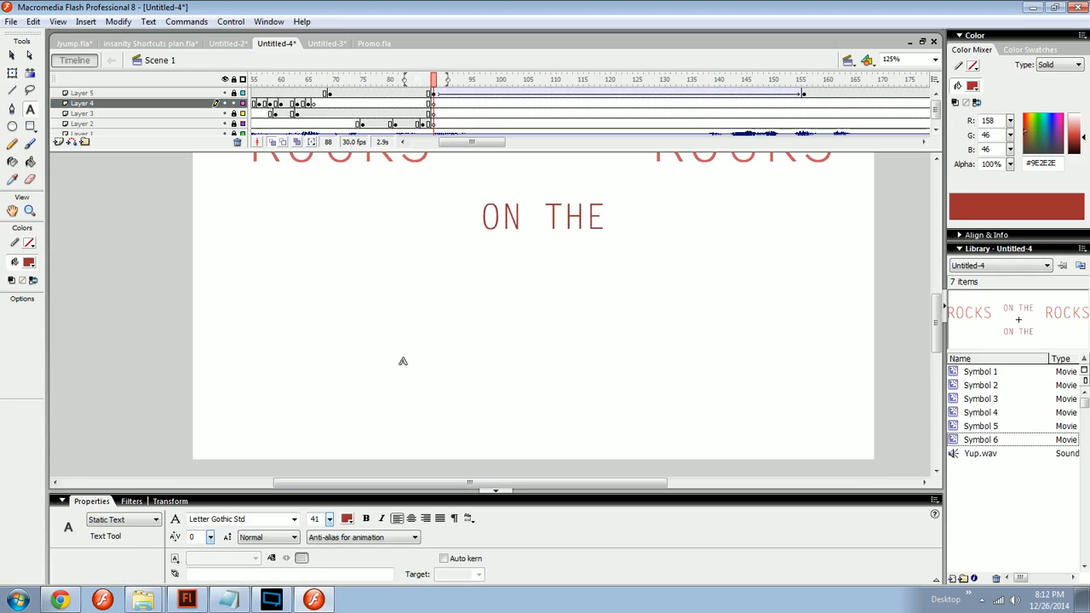
{"action": "left_click", "coordinate": [403, 361]}
{"action": "type", "text": "U"}
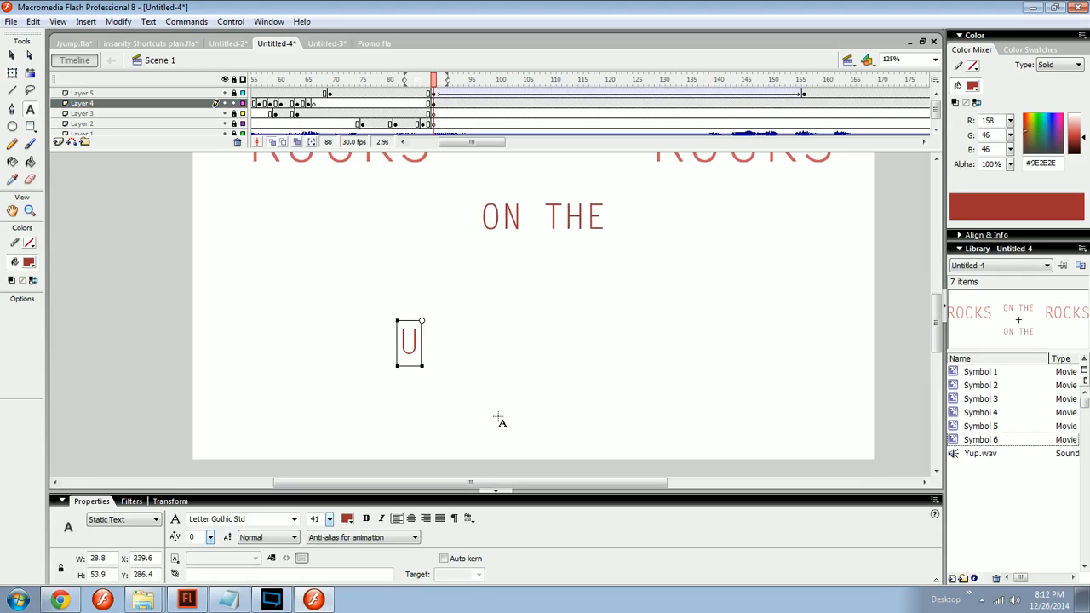
Step: Insert Layer 4 keyframes at frames 90 and 92, extending the text to "UU" and "UUH"
{"action": "left_click", "coordinate": [444, 104]}
{"action": "key", "text": "F6"}
{"action": "left_click", "coordinate": [415, 344]}
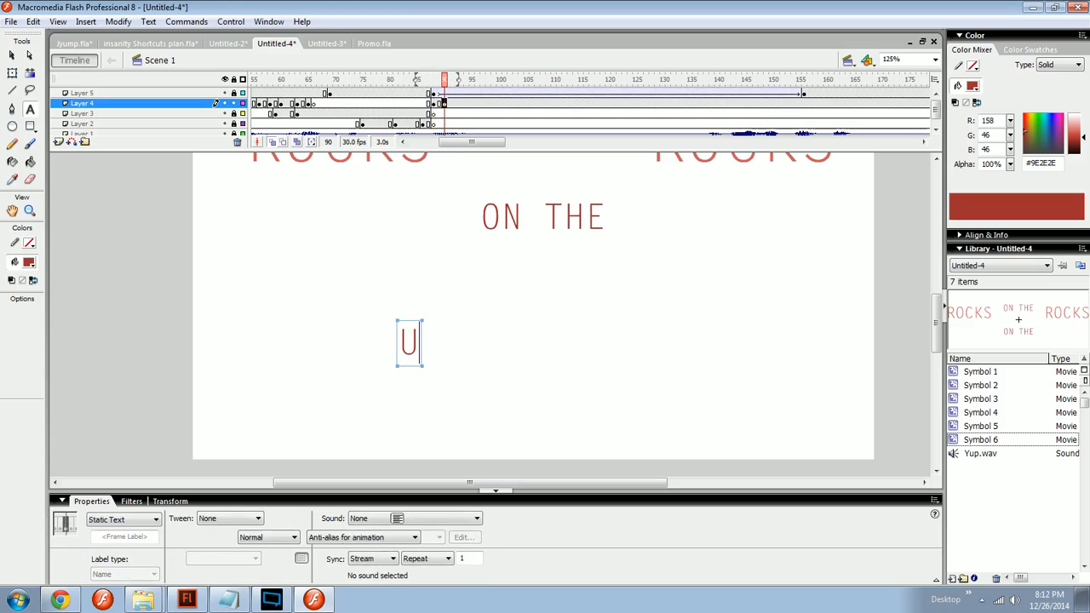
{"action": "type", "text": "U"}
{"action": "left_click", "coordinate": [455, 104]}
{"action": "key", "text": "F6"}
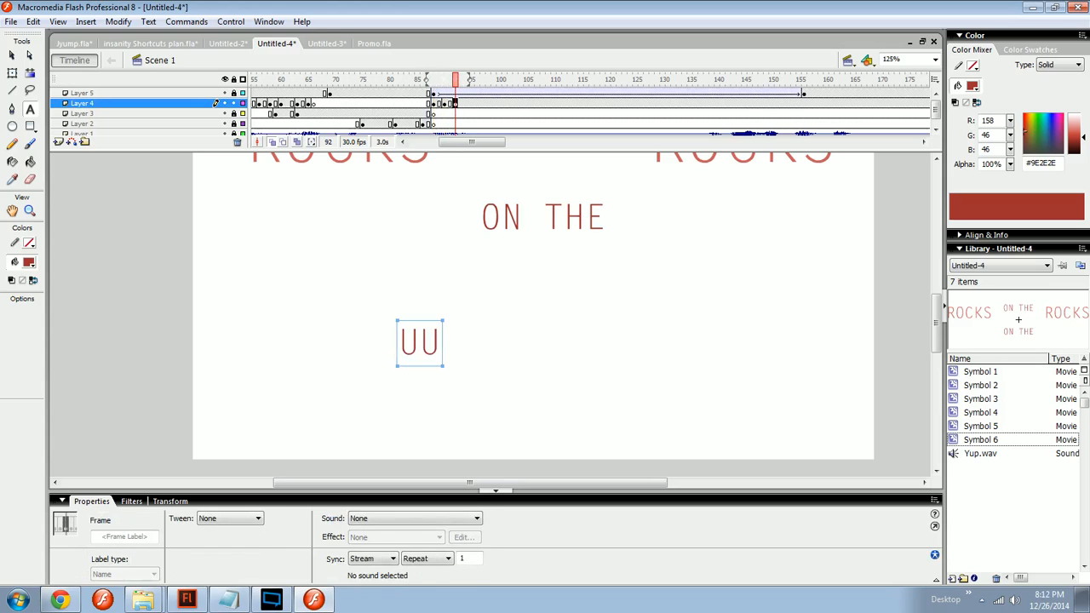
{"action": "left_click", "coordinate": [436, 344]}
{"action": "type", "text": "H"}
Step: Insert Layer 4 keyframes at frames 95 and 97, extending the text to "UUHH" and "UUHHU"
{"action": "key", "text": "F6"}
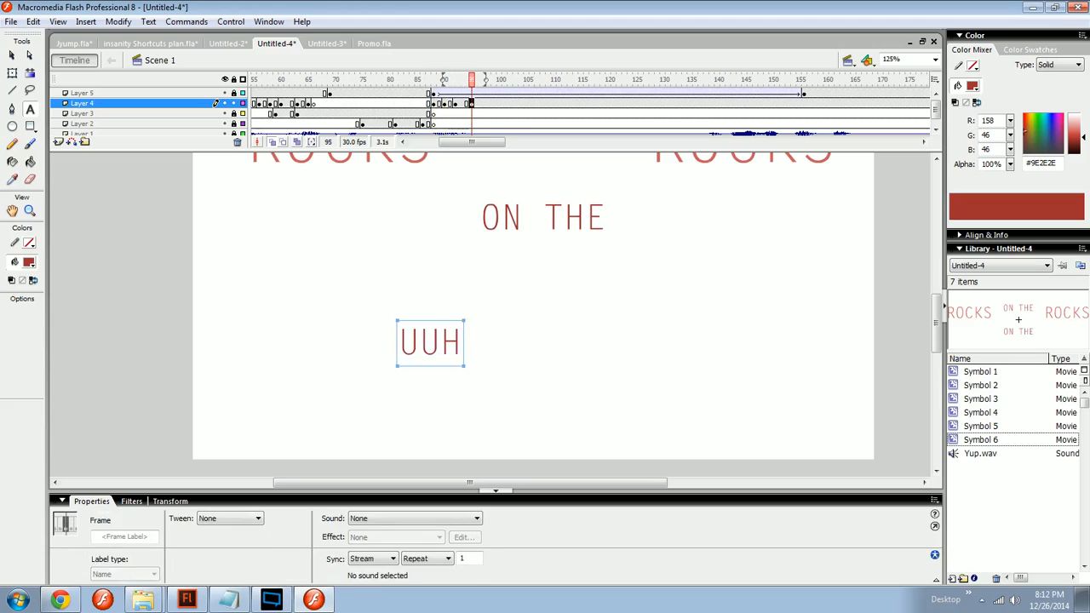
{"action": "left_click", "coordinate": [460, 344]}
{"action": "type", "text": "H"}
{"action": "left_click", "coordinate": [484, 105]}
{"action": "key", "text": "F6"}
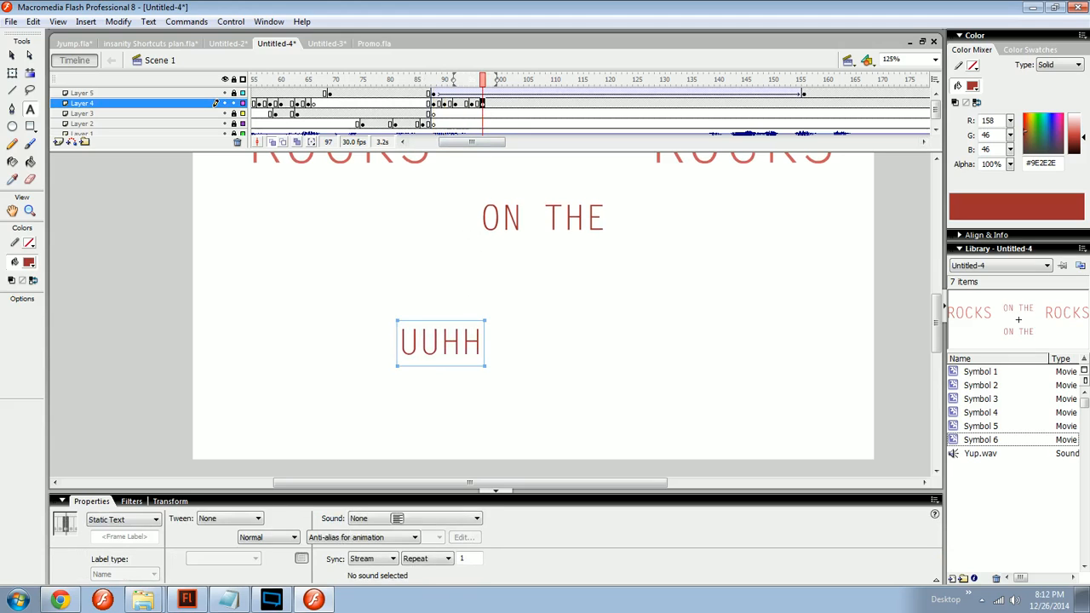
{"action": "left_click", "coordinate": [477, 344]}
{"action": "type", "text": "U"}
Step: Insert Layer 4 keyframes at frames 99 and 102, extending the text to "UUHHUH" and "UUHHUHH"
{"action": "left_click", "coordinate": [494, 103]}
{"action": "key", "text": "F6"}
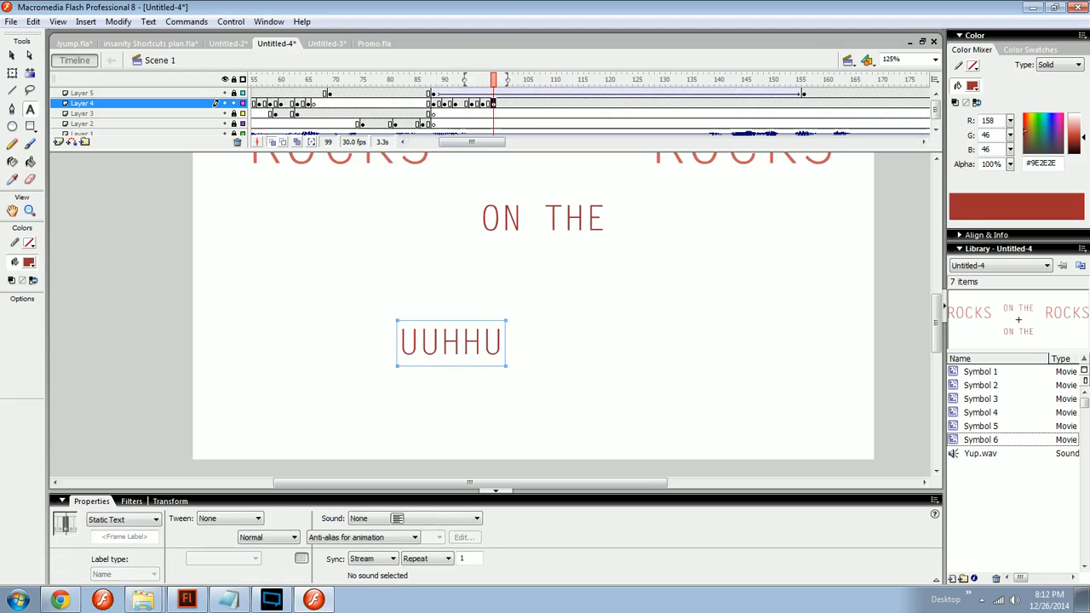
{"action": "left_click", "coordinate": [493, 340]}
{"action": "type", "text": "H"}
{"action": "left_click", "coordinate": [509, 103]}
{"action": "left_click", "coordinate": [514, 343]}
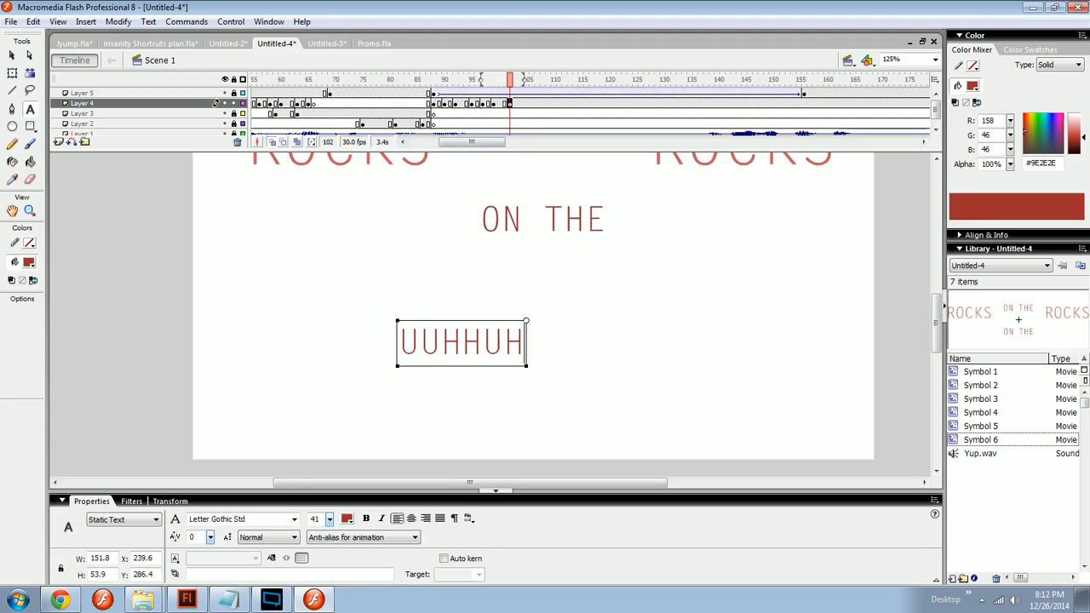
Step: Insert Layer 4 keyframes at frames 104 and 106, extending the text to "UUHHUHHU" and "UUHHUHHUE"
{"action": "left_click", "coordinate": [521, 103]}
{"action": "key", "text": "F6"}
{"action": "left_click", "coordinate": [544, 342]}
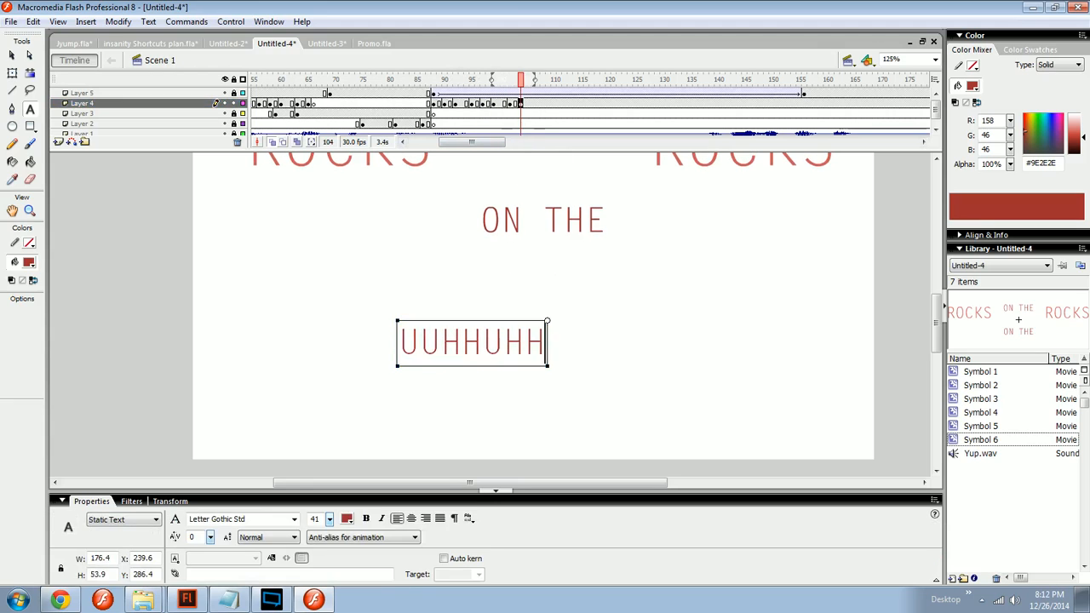
{"action": "left_click", "coordinate": [531, 104]}
{"action": "key", "text": "F6"}
{"action": "left_click", "coordinate": [564, 342]}
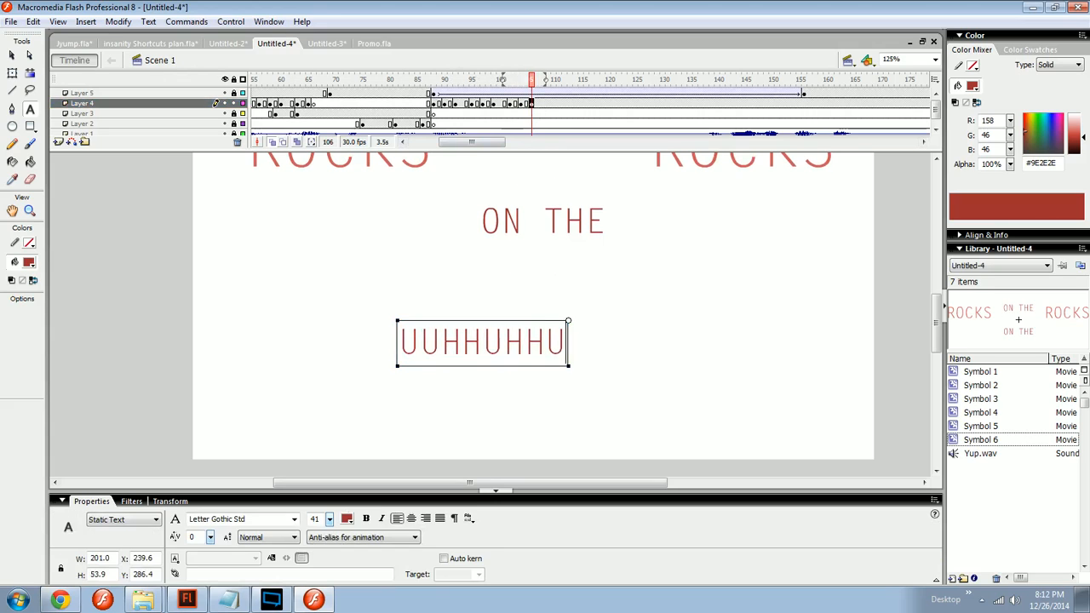
{"action": "type", "text": "E"}
Step: Insert Layer 4 keyframes at frames 109 and 112, extending the text to "UUHHUHHUEE" and "UUHHUHHUEEH"
{"action": "left_click", "coordinate": [548, 103]}
{"action": "key", "text": "F6"}
{"action": "left_click", "coordinate": [584, 342]}
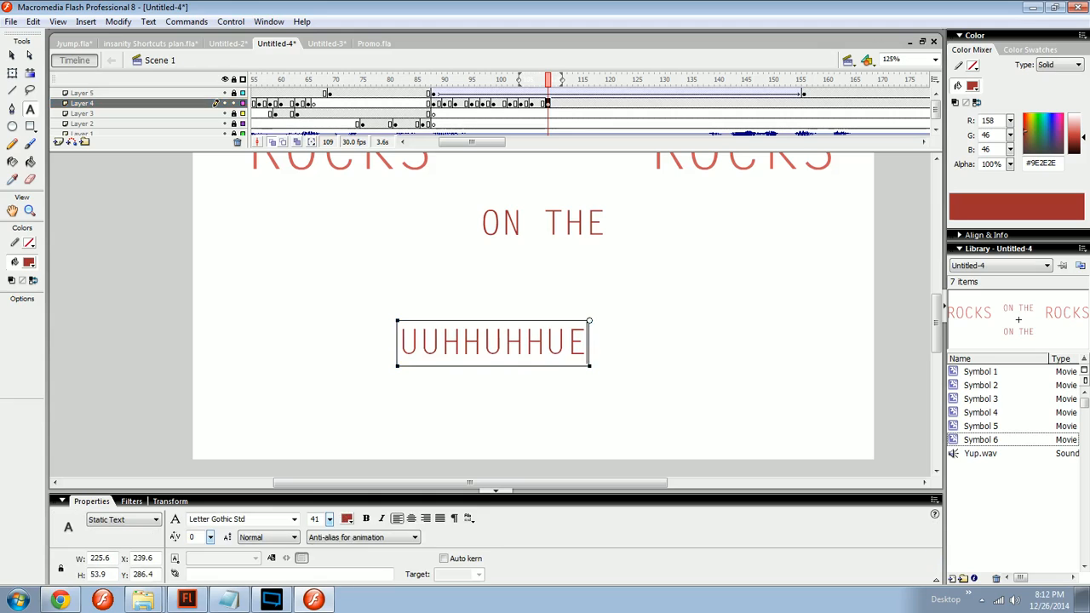
{"action": "type", "text": "E"}
{"action": "left_click", "coordinate": [563, 104]}
{"action": "key", "text": "F6"}
{"action": "left_click", "coordinate": [605, 342]}
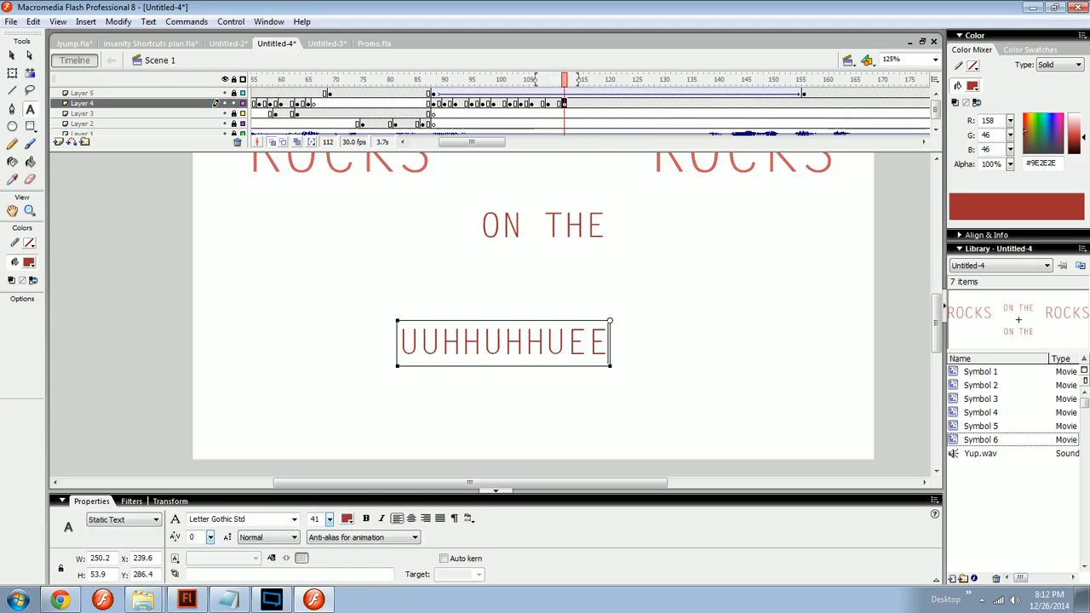
{"action": "type", "text": "H"}
Step: Insert Layer 4 keyframes at frames 115 and 118, extending the text to "UUHHUHHUEEHH" and "UUHHUHHUEEHHU"
{"action": "left_click", "coordinate": [580, 103]}
{"action": "key", "text": "F6"}
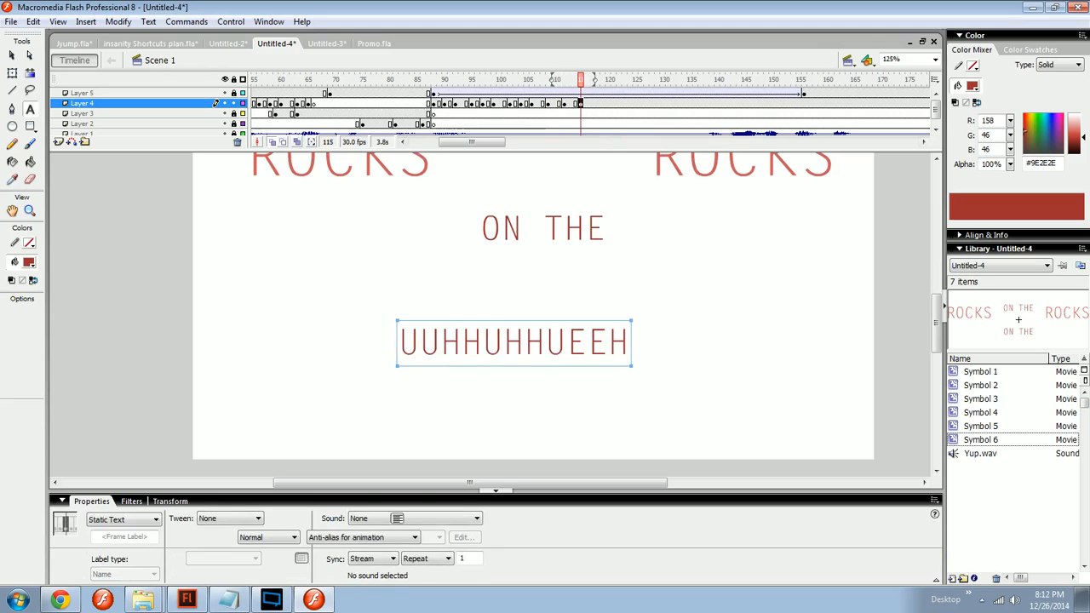
{"action": "left_click", "coordinate": [625, 343]}
{"action": "type", "text": "H"}
{"action": "left_click", "coordinate": [596, 103]}
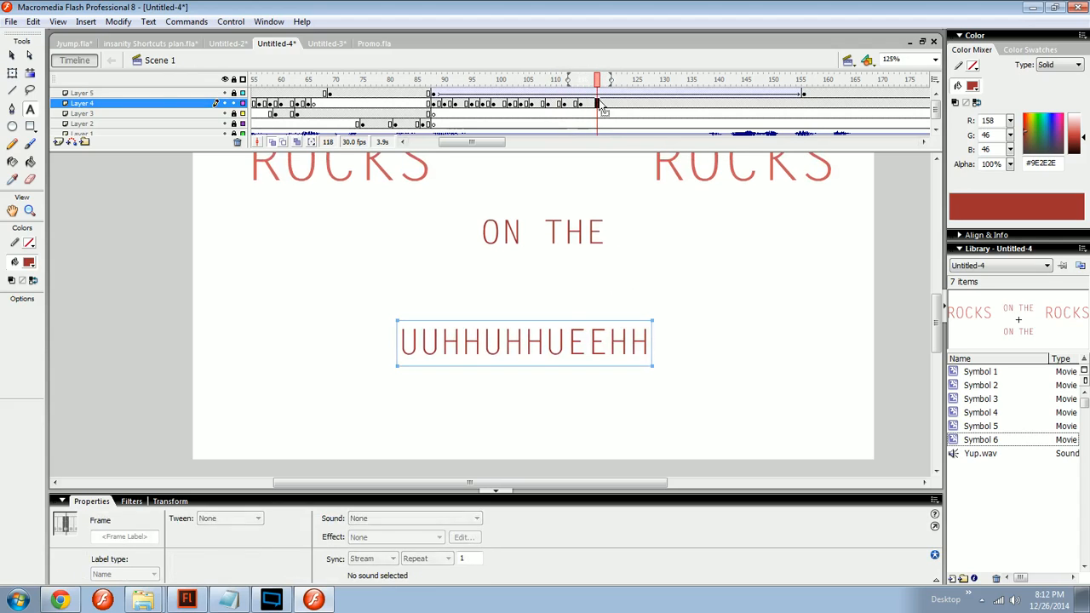
{"action": "key", "text": "F6"}
{"action": "left_click", "coordinate": [635, 343]}
{"action": "type", "text": "U"}
Step: Insert Layer 4 keyframes at frames 121 and 124, extending the text to "UUHHUHHUEEHHUH" and "UUHHUHHUEEHHUHU"
{"action": "left_click", "coordinate": [613, 103]}
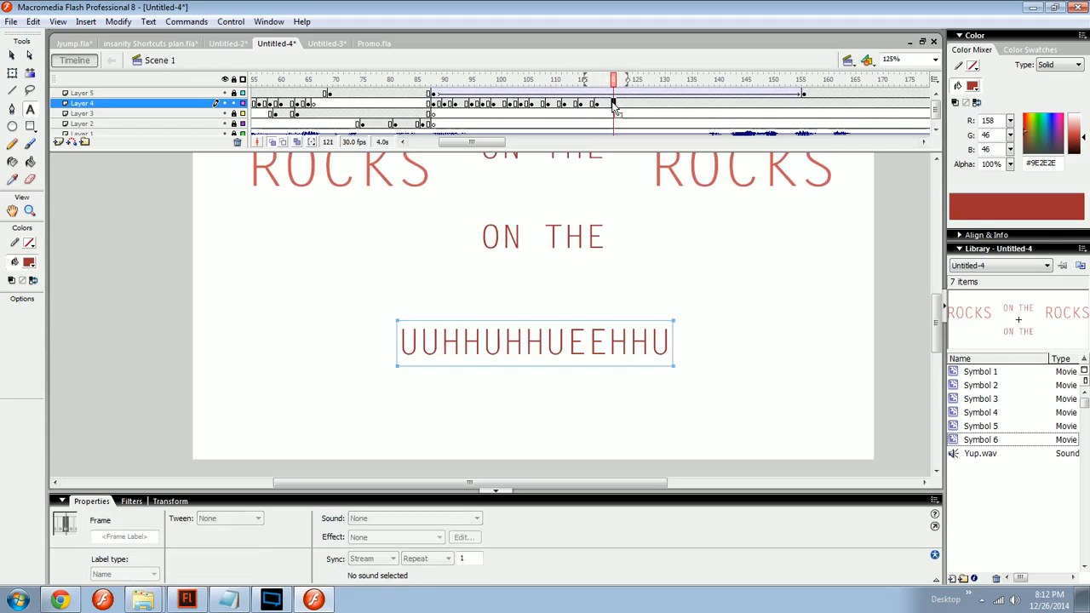
{"action": "key", "text": "F6"}
{"action": "left_click", "coordinate": [664, 342]}
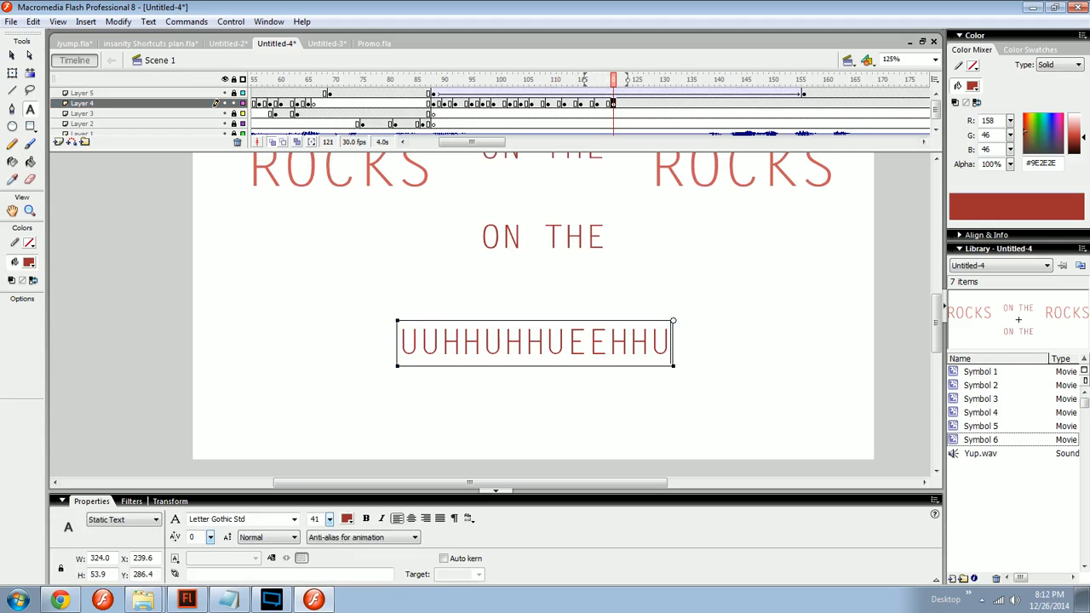
{"action": "left_click", "coordinate": [629, 103]}
{"action": "key", "text": "F6"}
{"action": "left_click", "coordinate": [673, 342]}
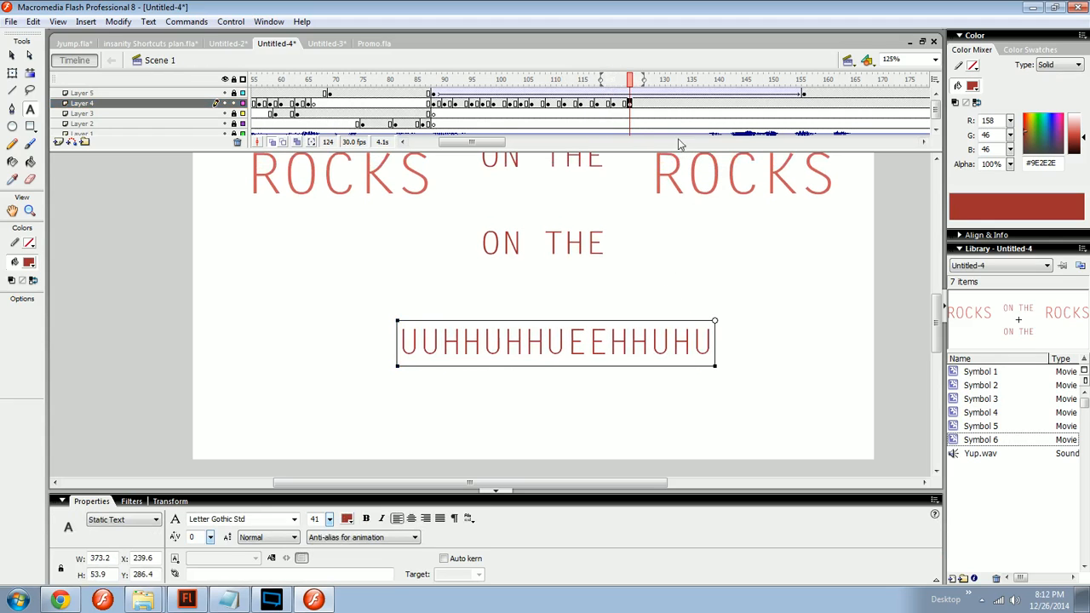
Step: Insert Layer 4 keyframes at frames 128 and 131, extending the text to "UUHHUHHUEEHHUHUH" and "UUHHUHHUEEHHUHUHE"
{"action": "left_click", "coordinate": [650, 103]}
{"action": "key", "text": "F6"}
{"action": "left_click", "coordinate": [698, 342]}
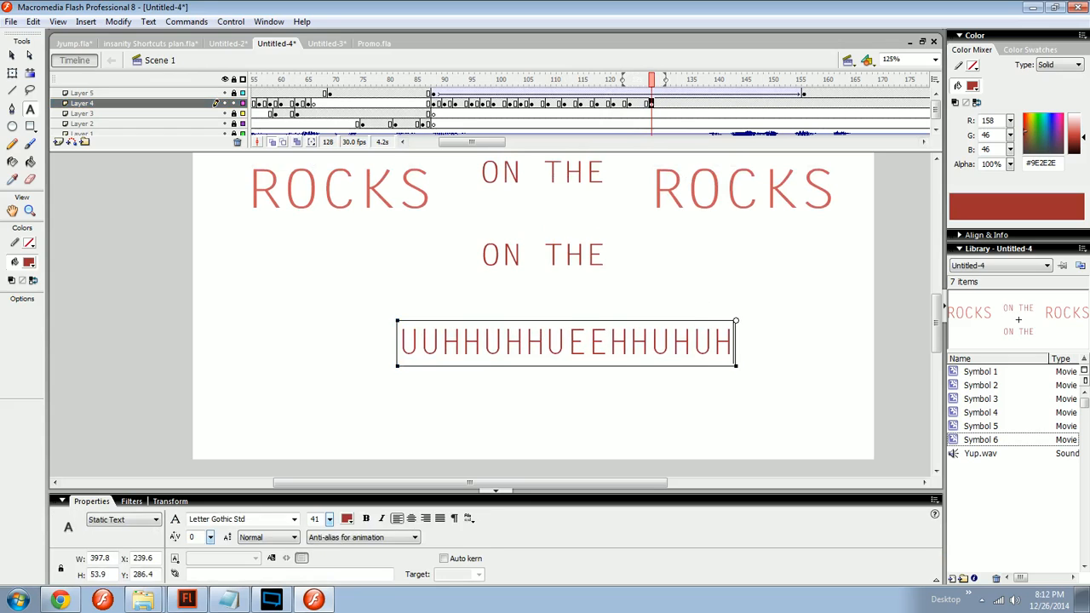
{"action": "left_click", "coordinate": [668, 103]}
{"action": "key", "text": "F6"}
{"action": "left_click", "coordinate": [739, 344]}
{"action": "type", "text": "E"}
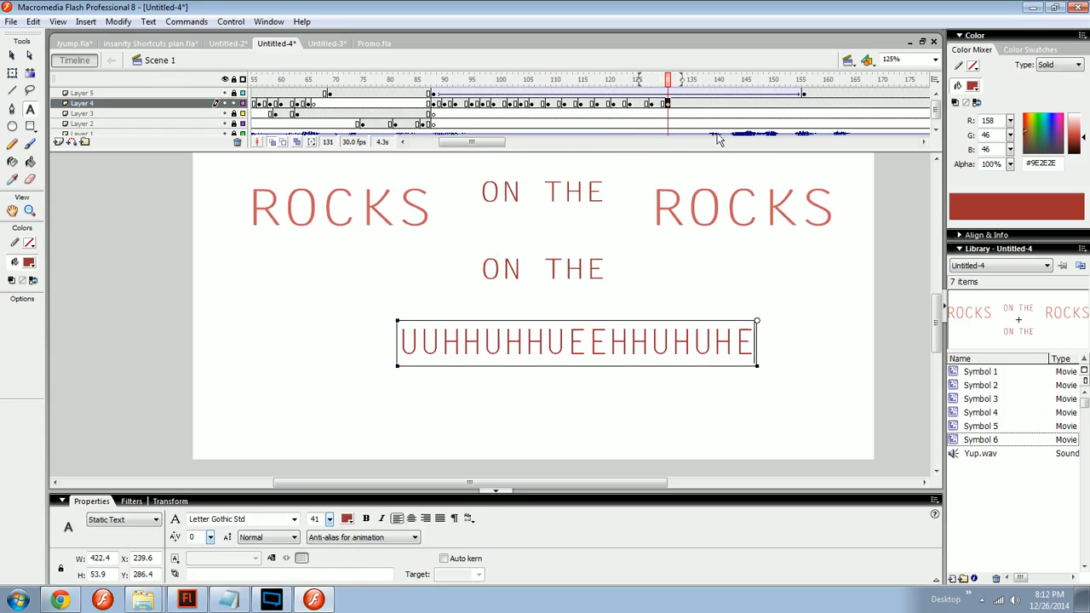
Step: Insert Layer 4 keyframes at frames 134 and 136, extending the text to "UUHHUHHUEEHHUHUHEU" and "UUHHUHHUEEHHUHUHEUE"
{"action": "left_click", "coordinate": [684, 103]}
{"action": "key", "text": "F6"}
{"action": "left_click", "coordinate": [748, 344]}
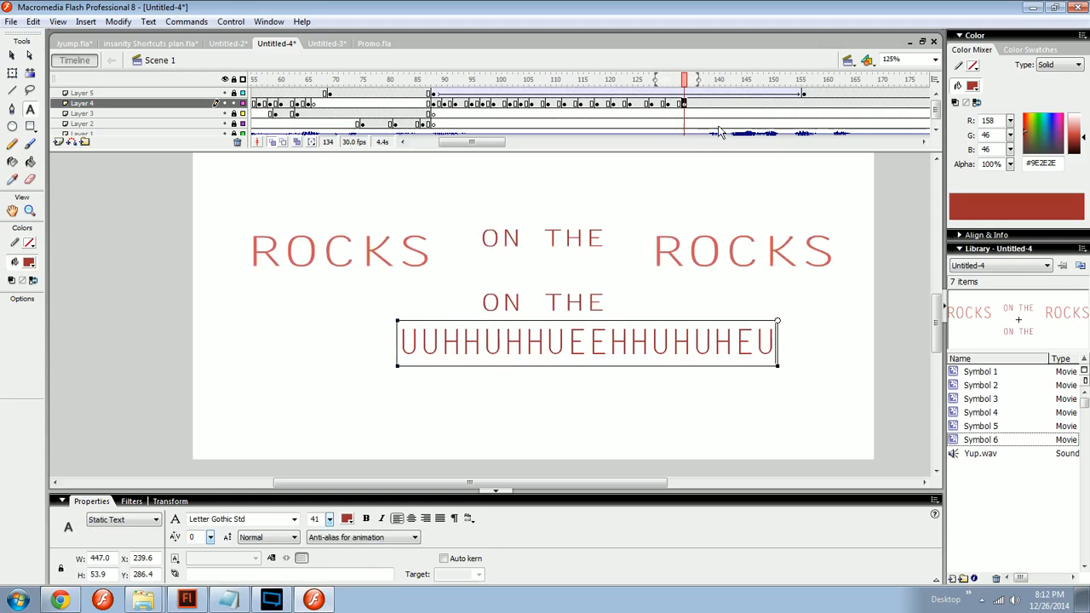
{"action": "left_click", "coordinate": [694, 103]}
{"action": "key", "text": "F6"}
{"action": "left_click", "coordinate": [767, 342]}
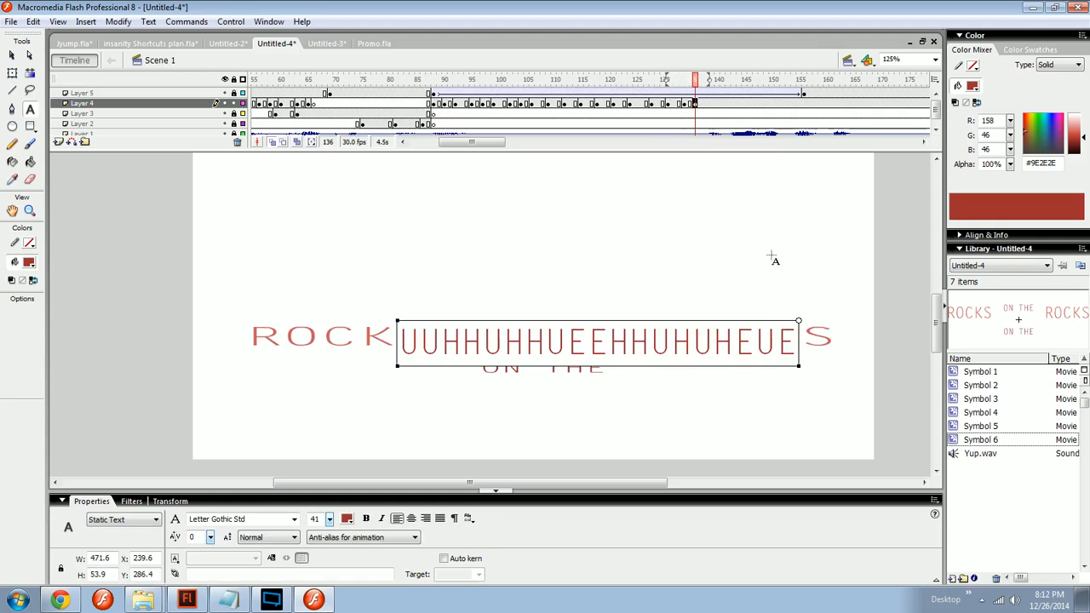
Step: Insert a Layer 4 keyframe at frame 139 and complete the stutter text as "UUHHUHHUEEHHUHUHEUEH"
{"action": "left_click", "coordinate": [711, 103]}
{"action": "key", "text": "F6"}
{"action": "left_click", "coordinate": [767, 343]}
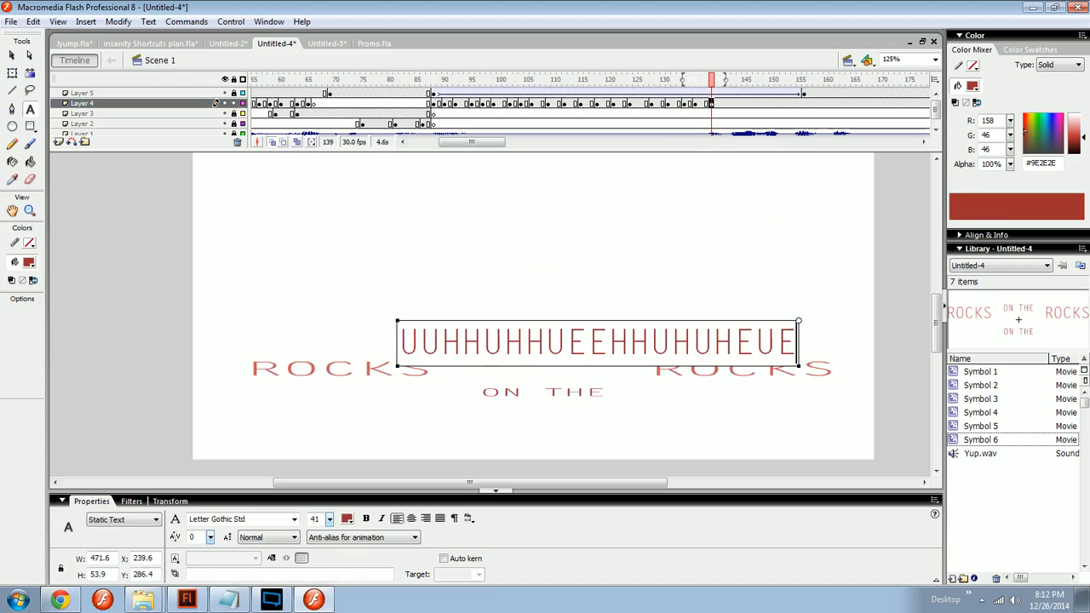
{"action": "type", "text": "H"}
{"action": "key", "text": "Escape"}
{"action": "key", "text": "ctrl+minus"}
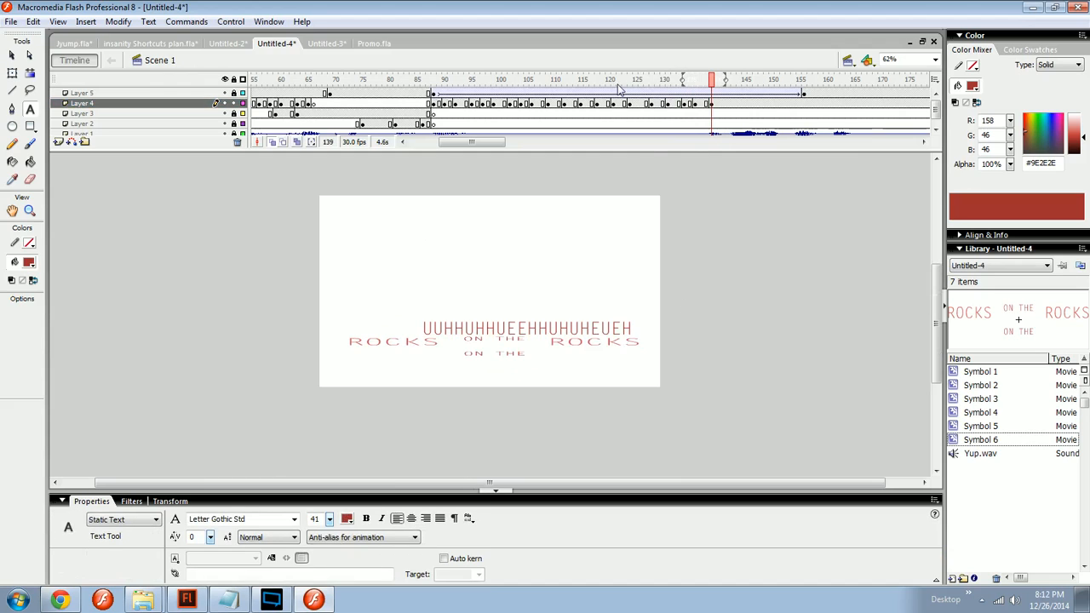
Step: Play back the stutter, shift all its Layer 4 keyframes six frames later, and play it again
{"action": "left_click", "coordinate": [449, 79]}
{"action": "key", "text": "Return"}
{"action": "key", "text": "Return"}
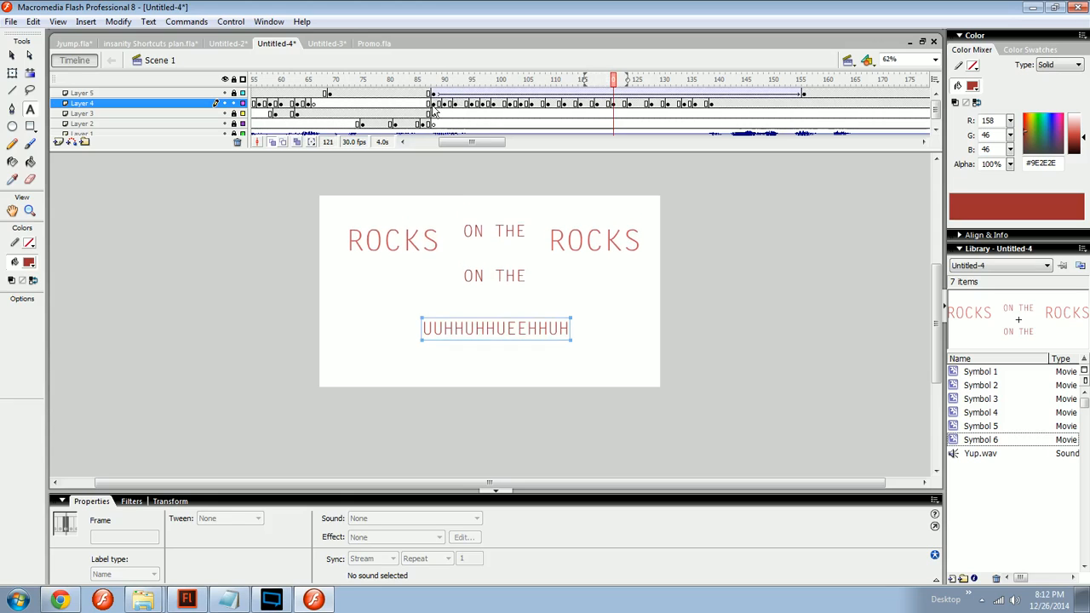
{"action": "left_click_drag", "start_coordinate": [434, 94], "coordinate": [713, 105]}
{"action": "left_click_drag", "start_coordinate": [674, 105], "coordinate": [707, 105]}
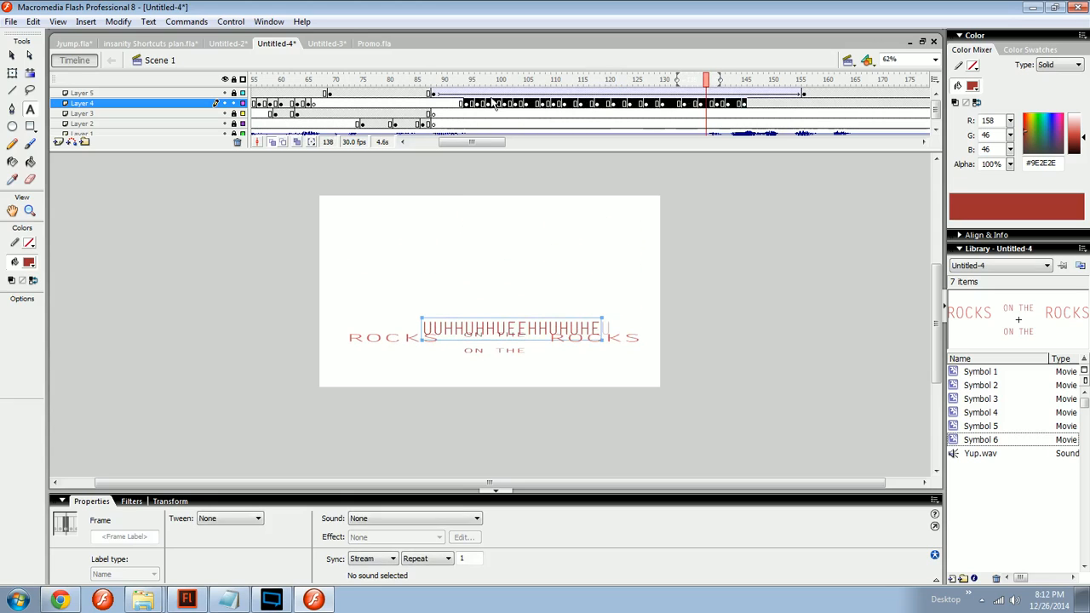
{"action": "left_click", "coordinate": [433, 80]}
{"action": "key", "text": "Return"}
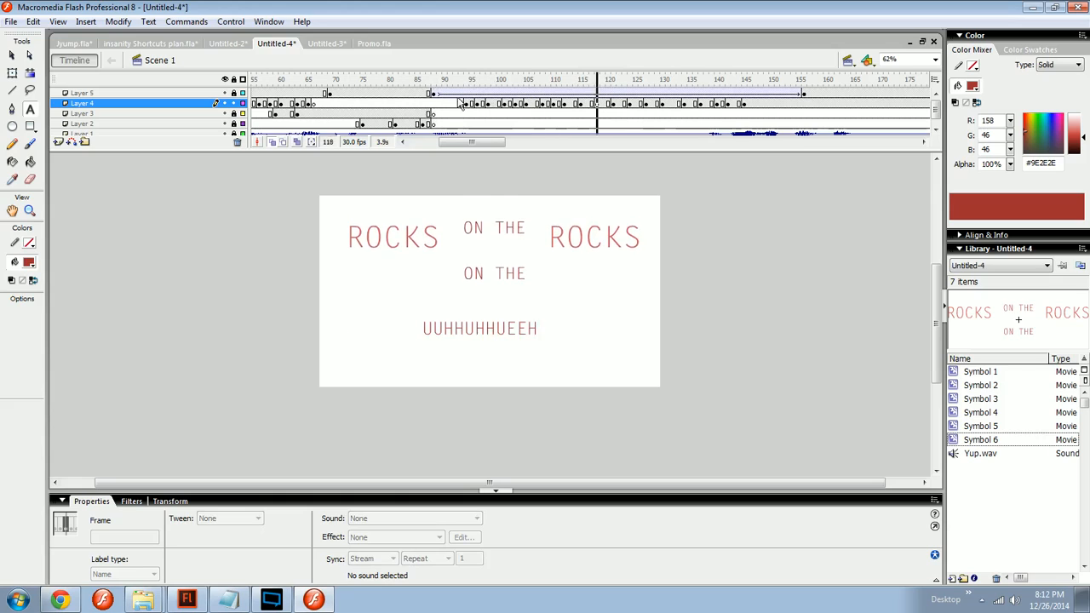
Step: Remove surplus frames between the Layer 4 stutter keyframes around frames 95 to 108 to speed up the early letters
{"action": "left_click", "coordinate": [472, 105]}
{"action": "key", "text": "shift+F5"}
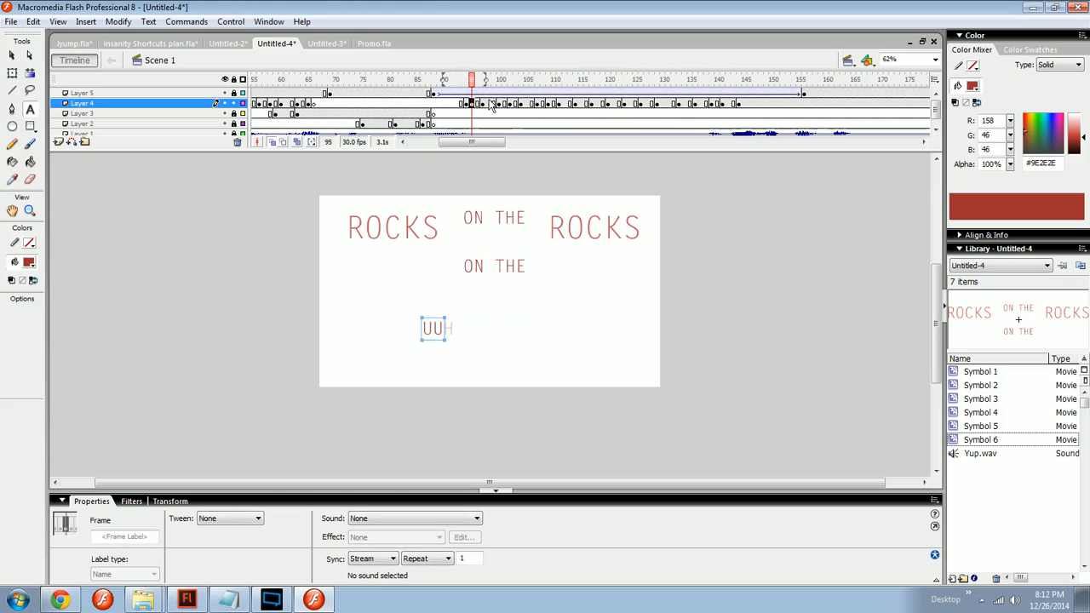
{"action": "left_click", "coordinate": [489, 104]}
{"action": "key", "text": "shift+F5"}
{"action": "left_click", "coordinate": [515, 103]}
{"action": "key", "text": "shift+F5"}
{"action": "key", "text": "shift+F5"}
{"action": "left_click", "coordinate": [543, 104]}
{"action": "key", "text": "shift+F5"}
{"action": "key", "text": "shift+F5"}
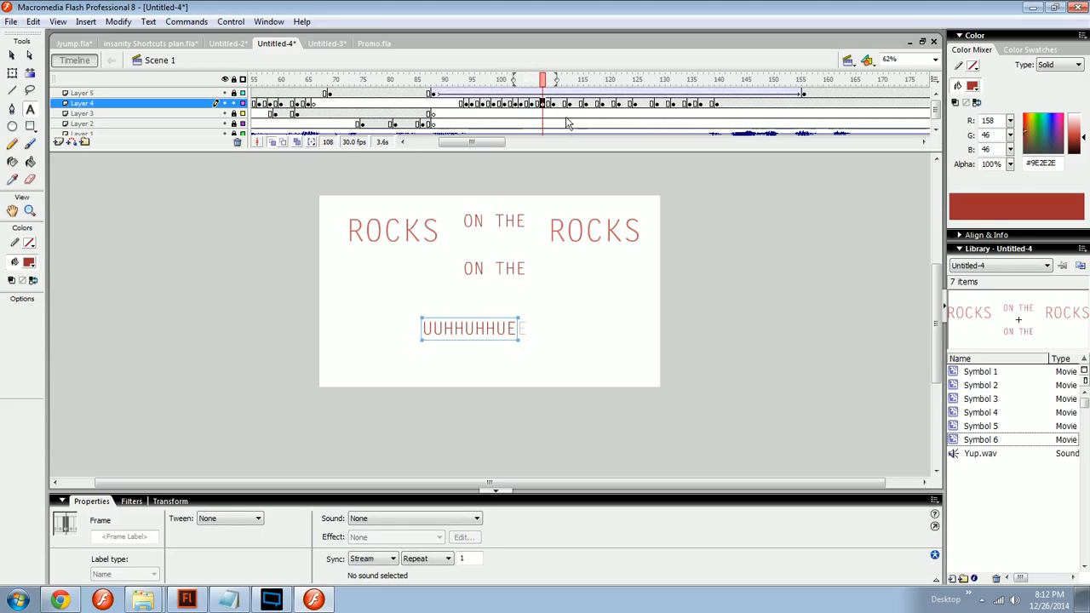
Step: Tighten the middle letters by removing surplus Layer 4 frames around frames 113 to 122, undoing one removal made at frame 113
{"action": "left_click", "coordinate": [570, 106]}
{"action": "key", "text": "shift+F5"}
{"action": "key", "text": "shift+F5"}
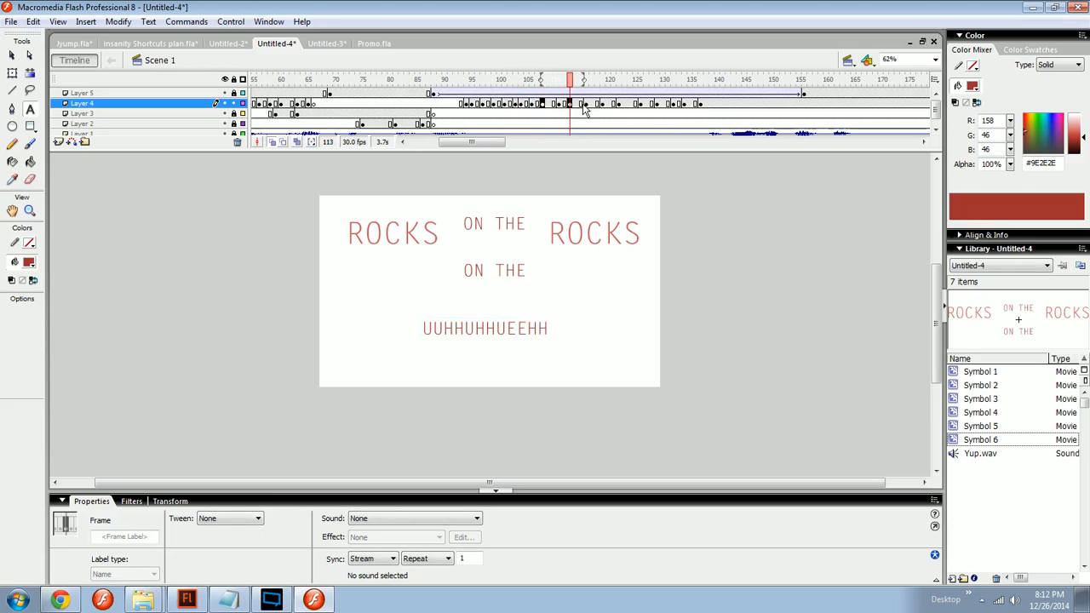
{"action": "key", "text": "ctrl+z"}
{"action": "left_click", "coordinate": [577, 106]}
{"action": "key", "text": "shift+F5"}
{"action": "left_click", "coordinate": [591, 106]}
{"action": "key", "text": "shift+F5"}
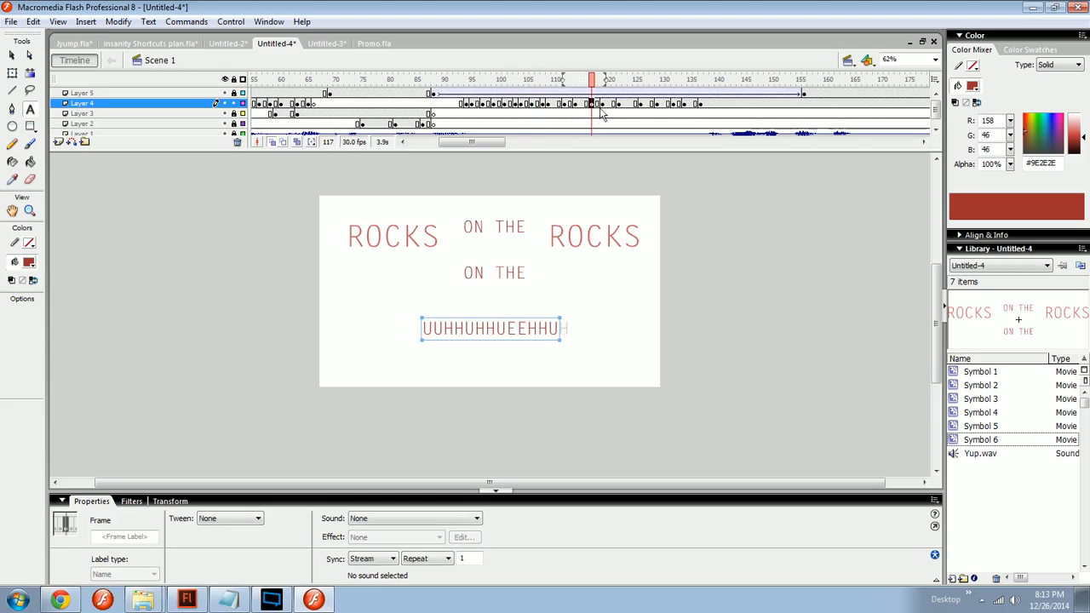
{"action": "left_click", "coordinate": [608, 105]}
{"action": "key", "text": "shift+F5"}
{"action": "left_click", "coordinate": [619, 105]}
{"action": "key", "text": "shift+F5"}
Step: Insert frames before the first stutter letter on Layer 4 so the sequence starts at about frame 102, and play it back
{"action": "left_click_drag", "start_coordinate": [620, 84], "coordinate": [451, 104]}
{"action": "key", "text": "Return"}
{"action": "key", "text": "Return"}
{"action": "key", "text": "F5"}
{"action": "key", "text": "F5"}
{"action": "key", "text": "Return"}
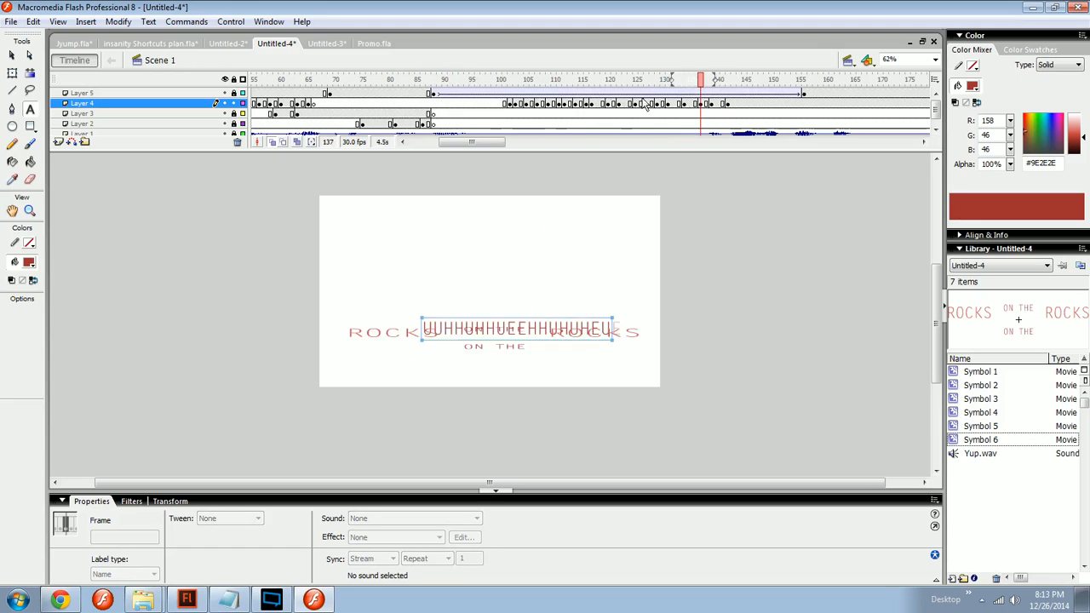
Step: Remove surplus frames between the last stutter keyframes on Layer 4, around frames 131 to 139, and play back the timing
{"action": "left_click", "coordinate": [713, 104]}
{"action": "key", "text": "shift+F5"}
{"action": "left_click", "coordinate": [680, 105]}
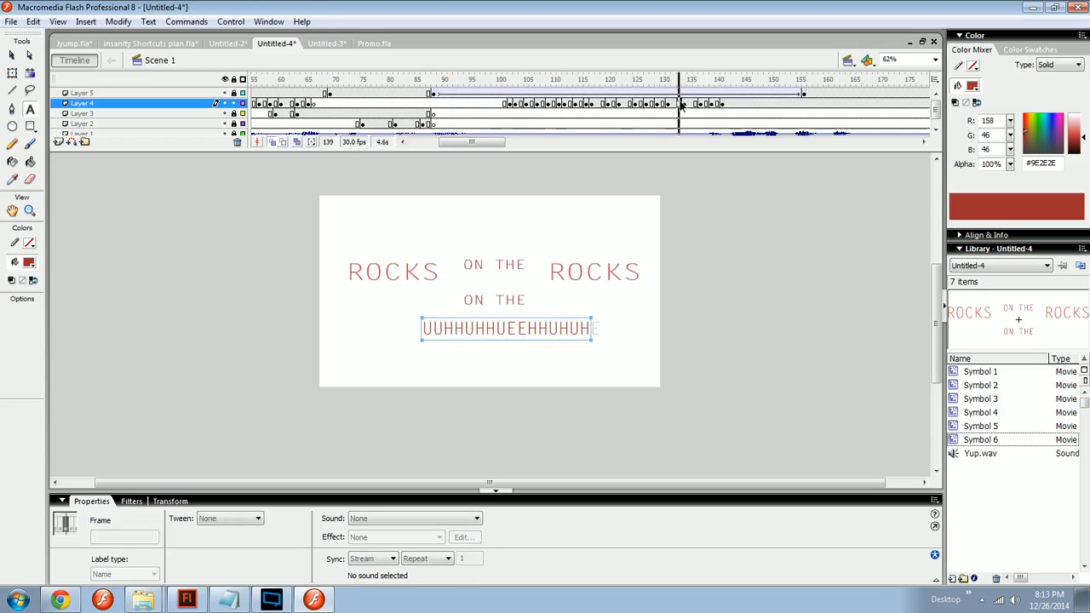
{"action": "key", "text": "shift+F5"}
{"action": "left_click", "coordinate": [669, 104]}
{"action": "key", "text": "shift+F5"}
{"action": "left_click", "coordinate": [676, 105]}
{"action": "key", "text": "shift+F5"}
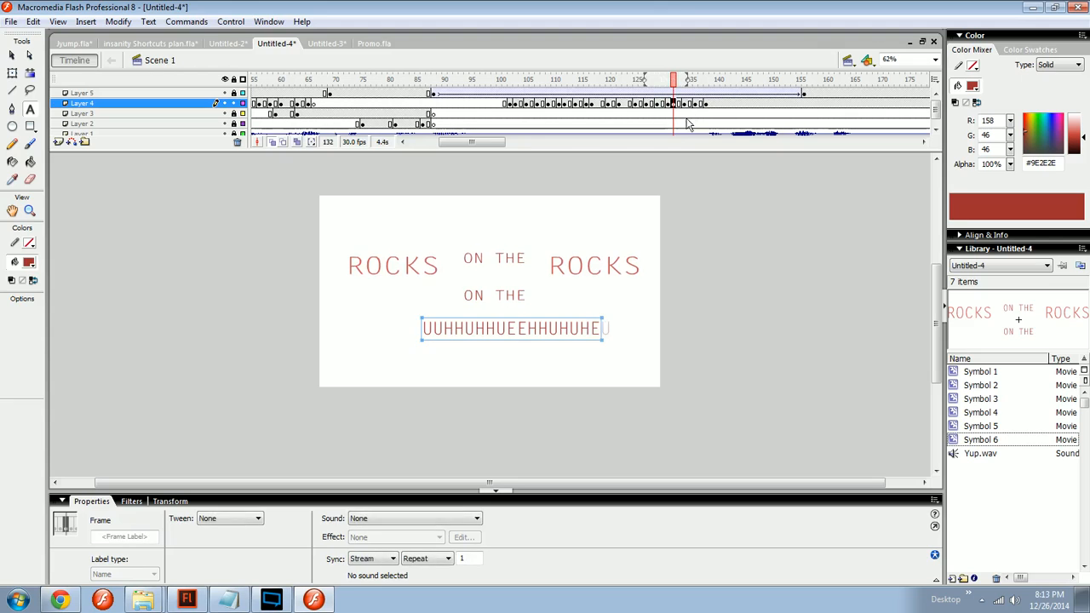
{"action": "left_click", "coordinate": [696, 105]}
{"action": "key", "text": "shift+F5"}
{"action": "left_click", "coordinate": [474, 89]}
{"action": "key", "text": "Return"}
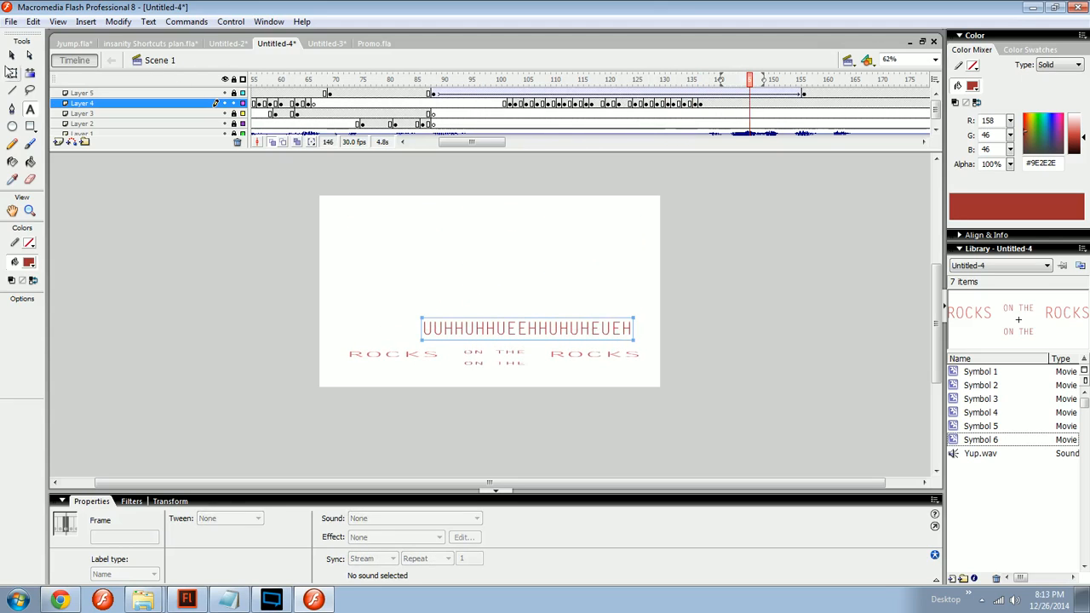
Step: Cut the stutter frames on Layer 4 from frame 102 through frame 200
{"action": "left_click", "coordinate": [12, 55]}
{"action": "left_click_drag", "start_coordinate": [507, 103], "coordinate": [880, 103]}
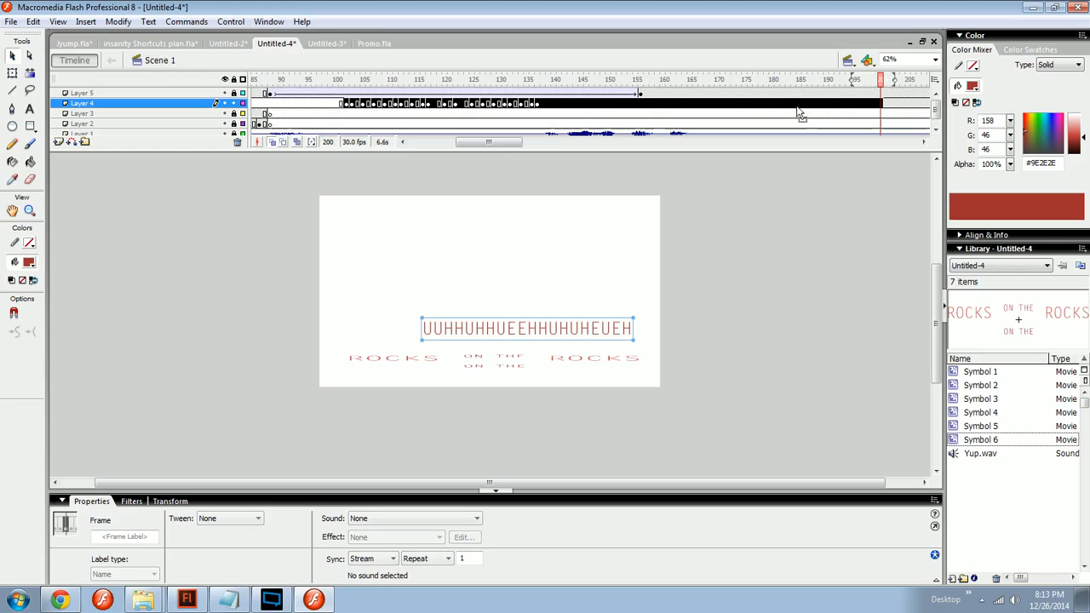
{"action": "right_click", "coordinate": [792, 106]}
{"action": "left_click", "coordinate": [834, 251]}
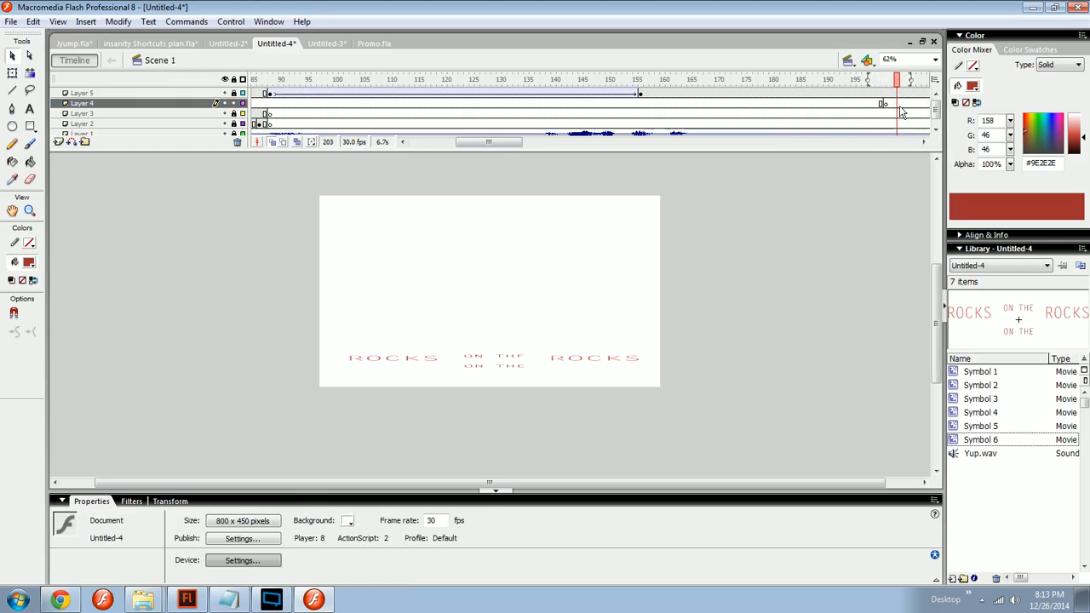
Step: Create a new graphic symbol named Symbol 7 and paste the cut stutter frames into its first frame
{"action": "left_click", "coordinate": [953, 579]}
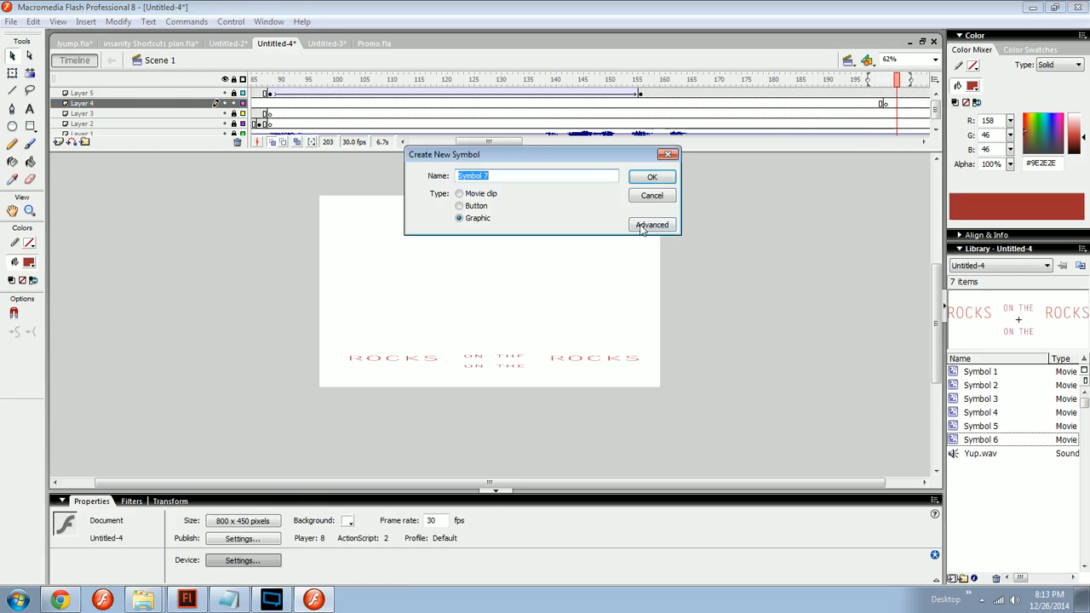
{"action": "left_click", "coordinate": [651, 175]}
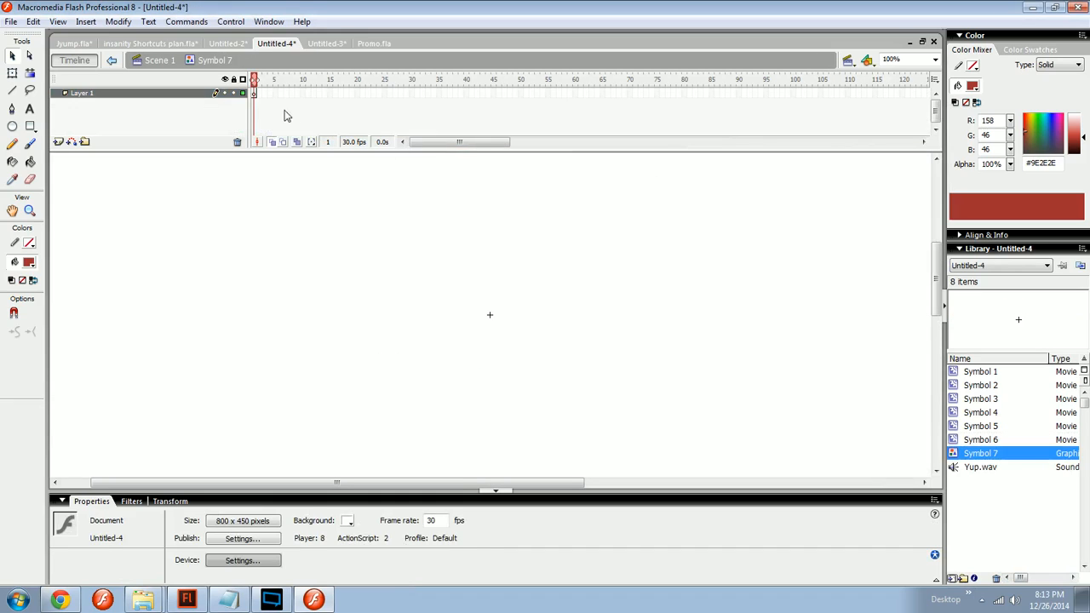
{"action": "left_click", "coordinate": [254, 92]}
{"action": "right_click", "coordinate": [254, 93]}
{"action": "left_click", "coordinate": [300, 272]}
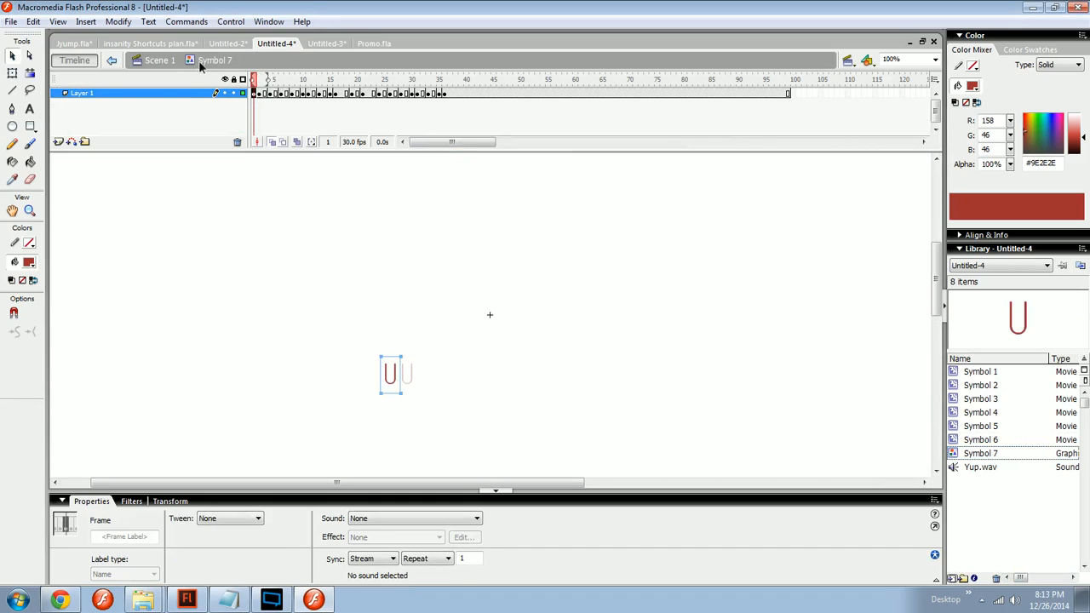
Step: Back in Scene 1, insert a blank Layer 4 keyframe at frame 108 and place Symbol 7 above the first "ROCKS"
{"action": "left_click", "coordinate": [170, 61]}
{"action": "left_click_drag", "start_coordinate": [509, 82], "coordinate": [527, 105]}
{"action": "key", "text": "F7"}
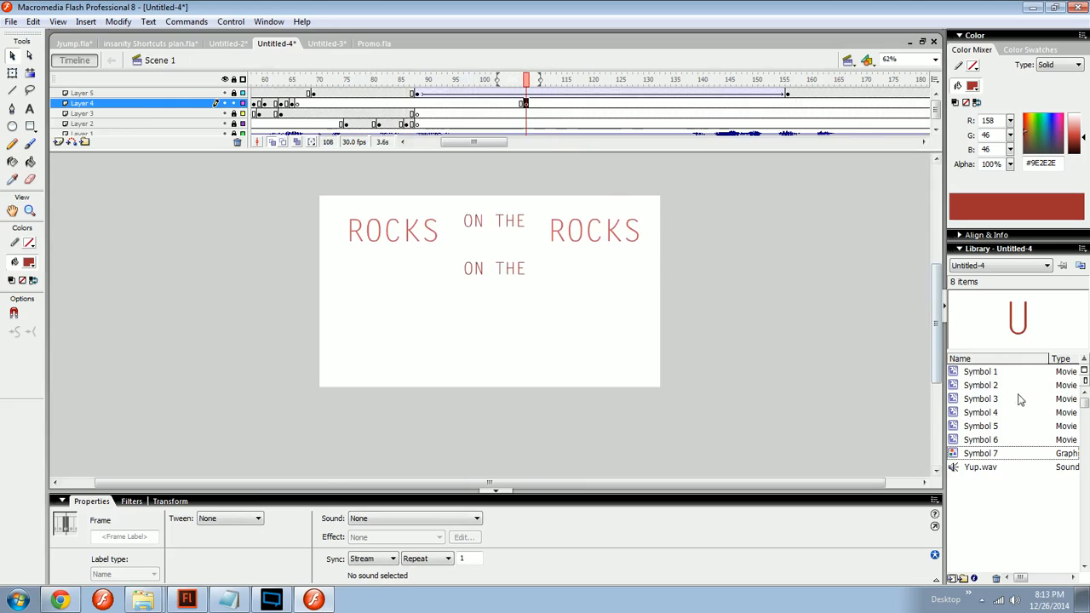
{"action": "left_click_drag", "start_coordinate": [979, 453], "coordinate": [443, 354]}
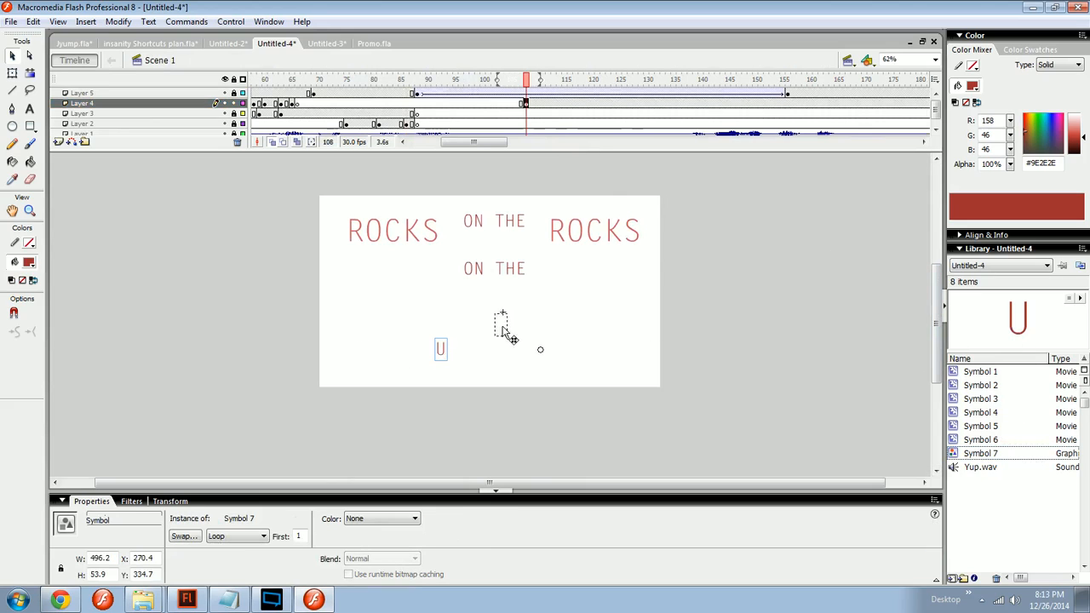
{"action": "key", "text": "Delete"}
{"action": "left_click_drag", "start_coordinate": [968, 311], "coordinate": [590, 315]}
{"action": "left_click_drag", "start_coordinate": [416, 318], "coordinate": [387, 315]}
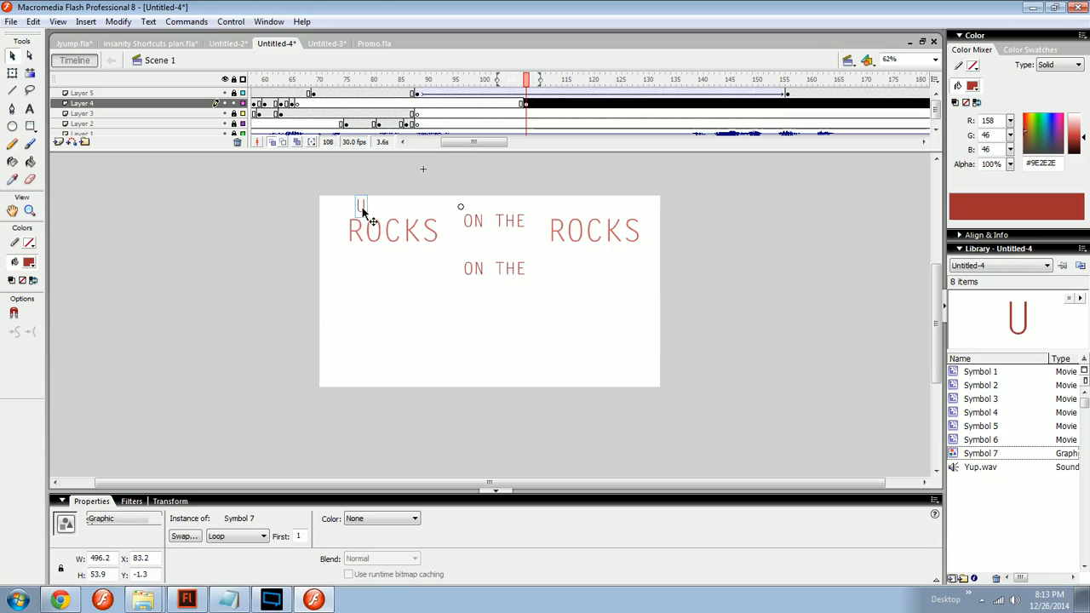
Step: Play the scene, move the Symbol 7 instance at frame 108 to about X 256, Y 2, and replay it
{"action": "key", "text": "space"}
{"action": "left_click_drag", "start_coordinate": [429, 175], "coordinate": [427, 187]}
{"action": "left_click", "coordinate": [525, 103]}
{"action": "key", "text": "Return"}
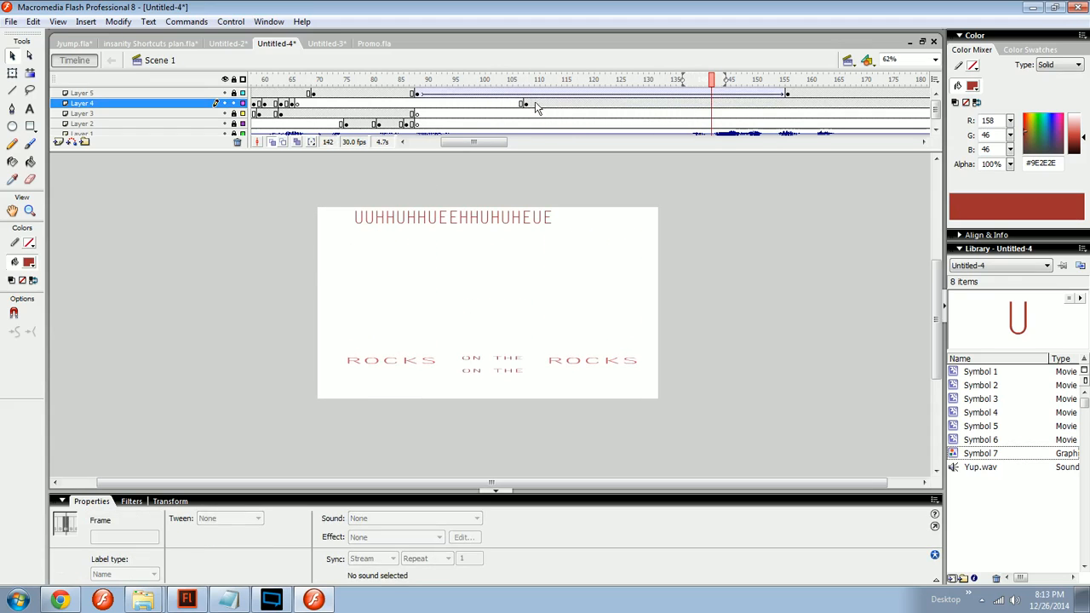
{"action": "left_click", "coordinate": [525, 103]}
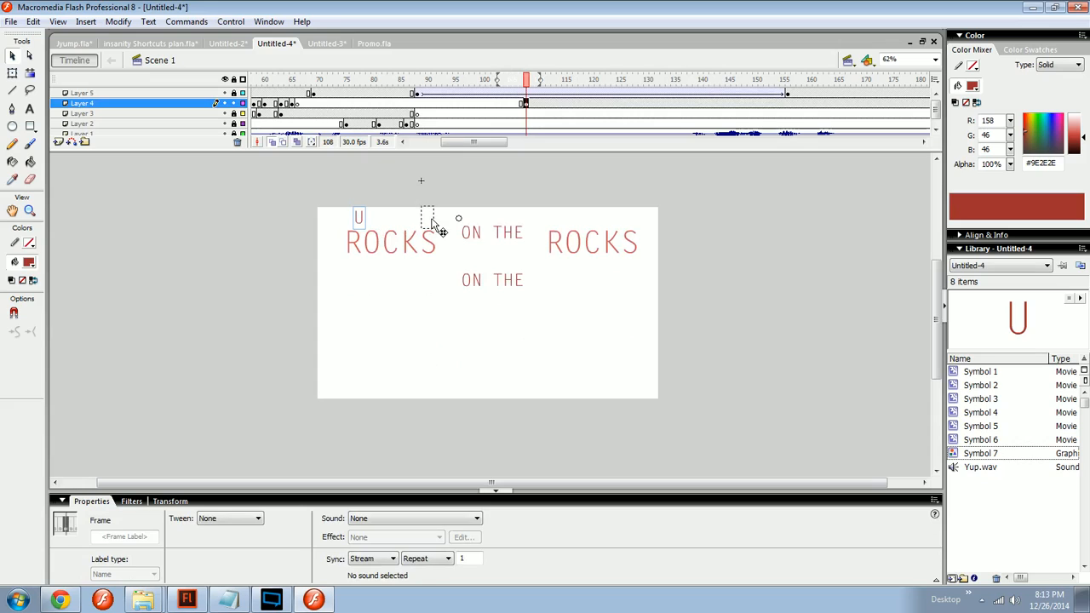
{"action": "left_click_drag", "start_coordinate": [434, 225], "coordinate": [434, 224]}
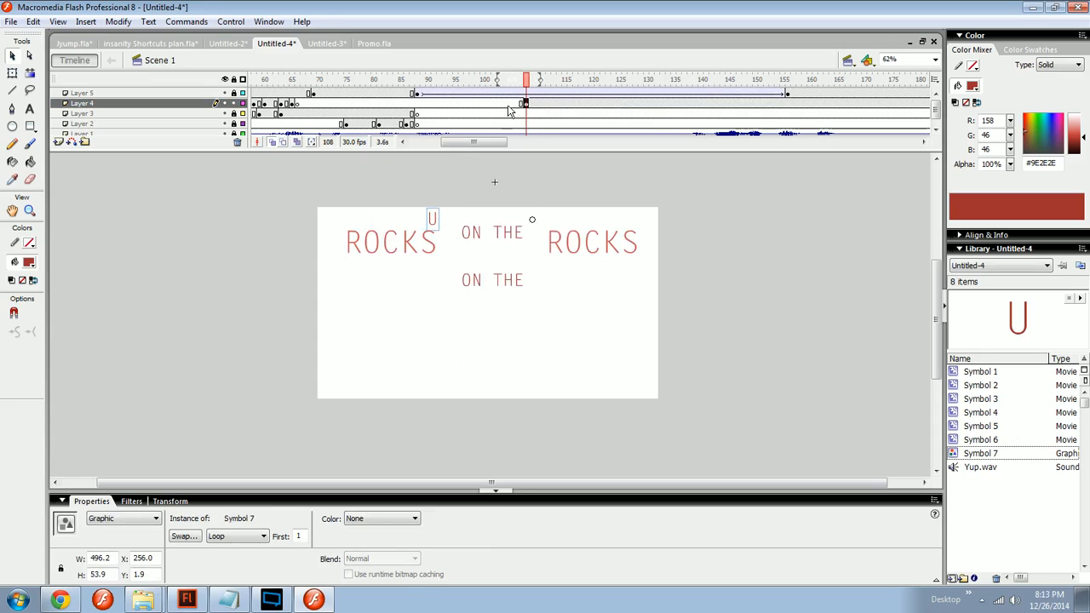
{"action": "key", "text": "Return"}
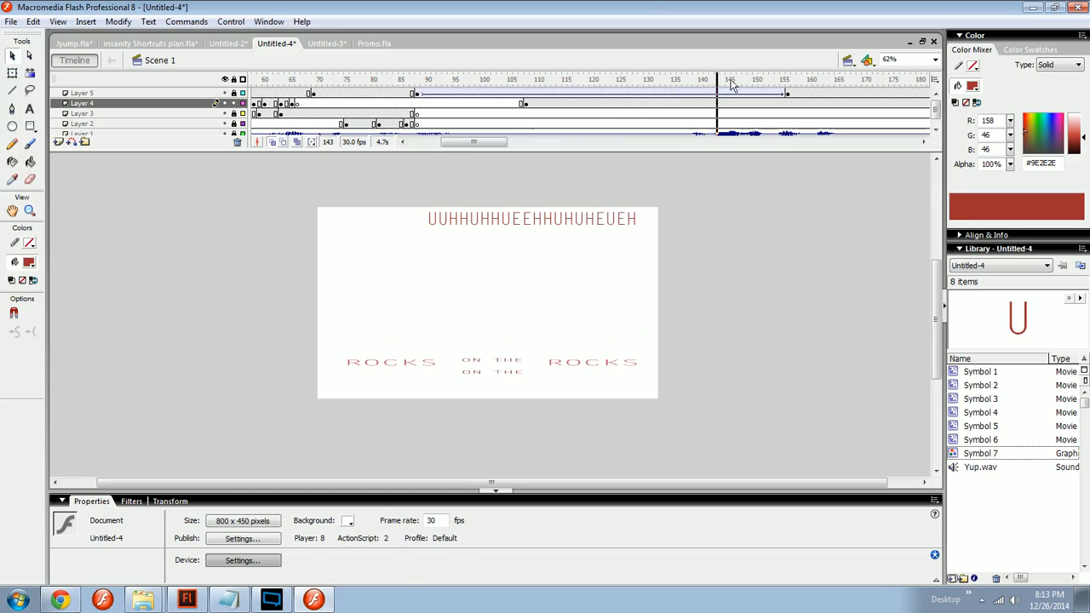
Step: Centre the Symbol 7 instance horizontally on the stage and scrub back over the start of its letter reveal
{"action": "left_click_drag", "start_coordinate": [731, 81], "coordinate": [784, 83]}
{"action": "left_click", "coordinate": [606, 221]}
{"action": "key", "text": "ctrl+alt+2"}
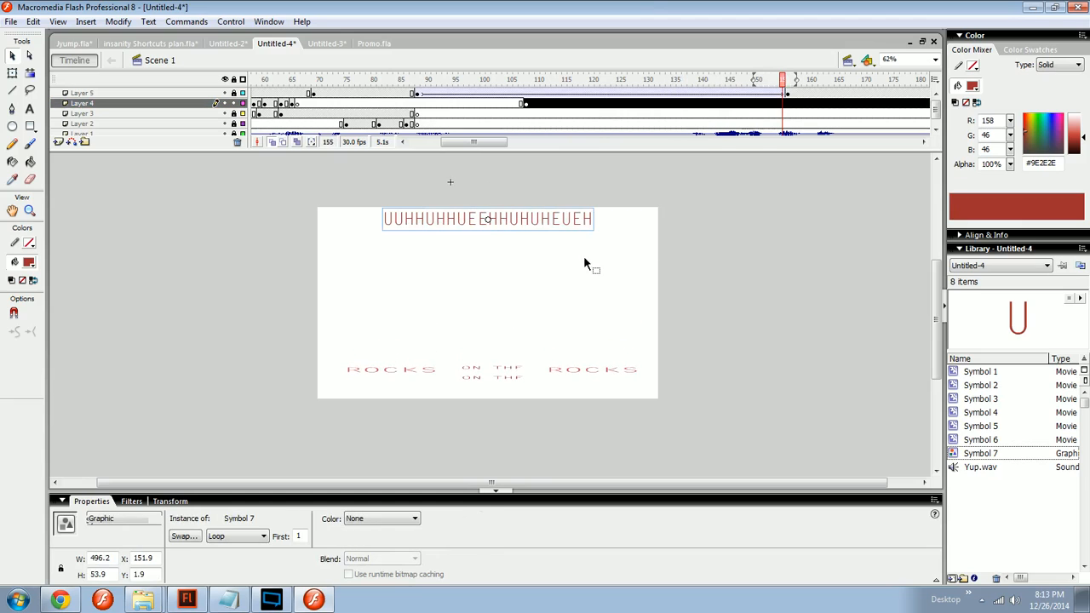
{"action": "left_click", "coordinate": [548, 243]}
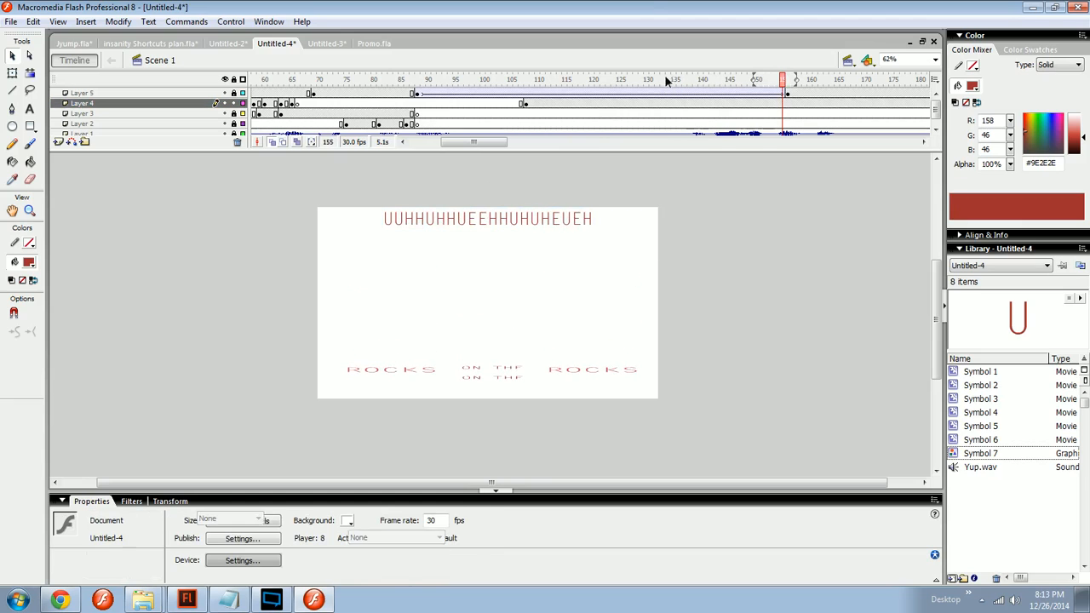
{"action": "left_click_drag", "start_coordinate": [665, 79], "coordinate": [543, 80]}
{"action": "left_click", "coordinate": [409, 223]}
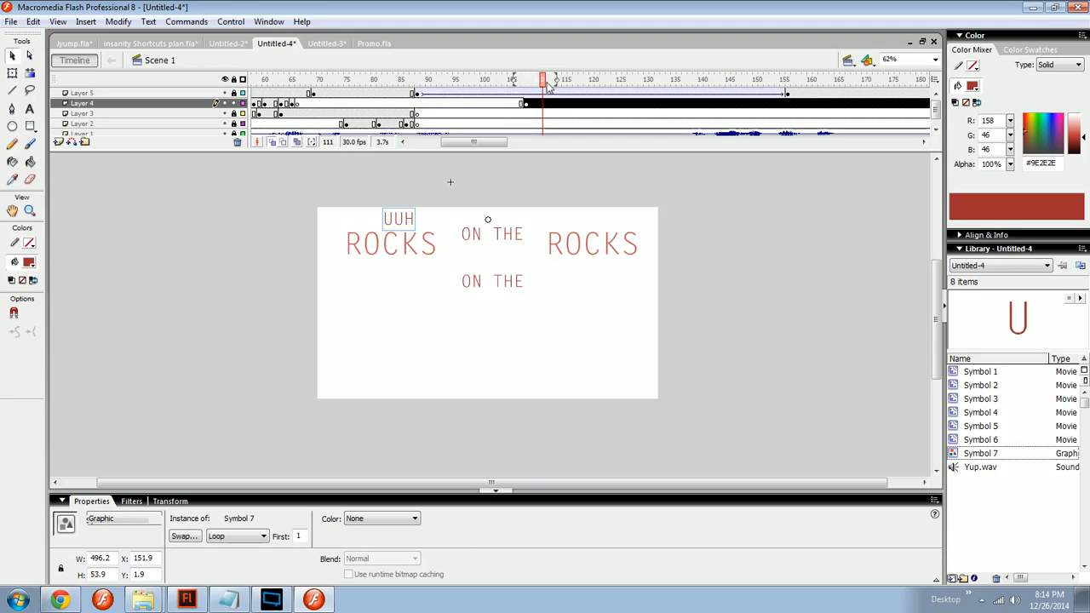
{"action": "left_click_drag", "start_coordinate": [547, 85], "coordinate": [511, 79]}
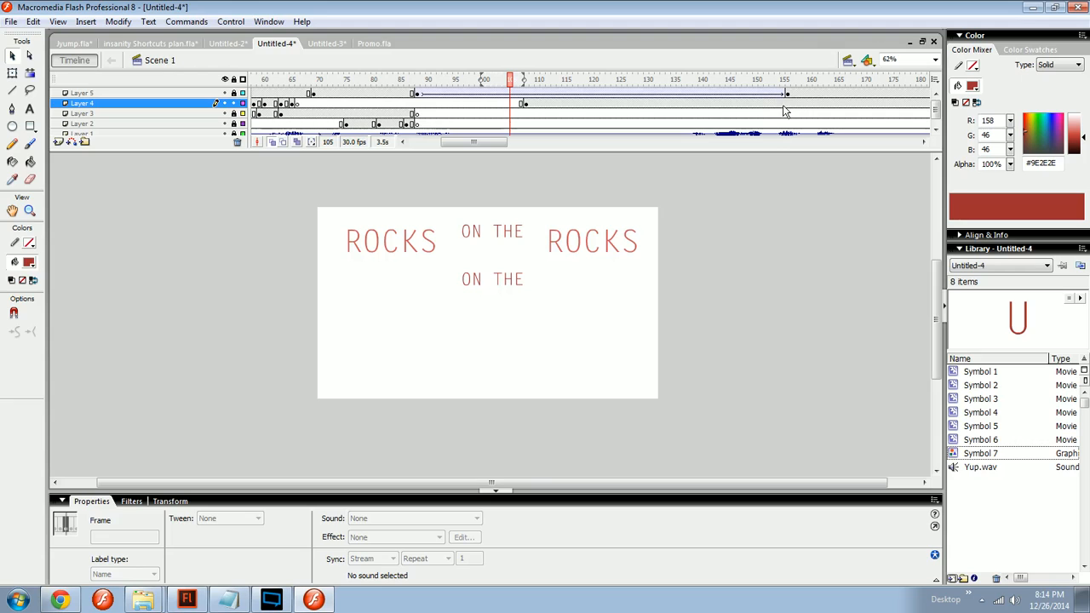
Step: Squash the Symbol 7 instance at frame 108 vertically to a height of about 3 pixels with Free Transform
{"action": "left_click", "coordinate": [527, 104]}
{"action": "key", "text": "ctrl+minus"}
{"action": "key", "text": "ctrl+equal"}
{"action": "key", "text": "ctrl+equal"}
{"action": "key", "text": "ctrl+equal"}
{"action": "left_click_drag", "start_coordinate": [443, 323], "coordinate": [362, 323]}
{"action": "key", "text": "q"}
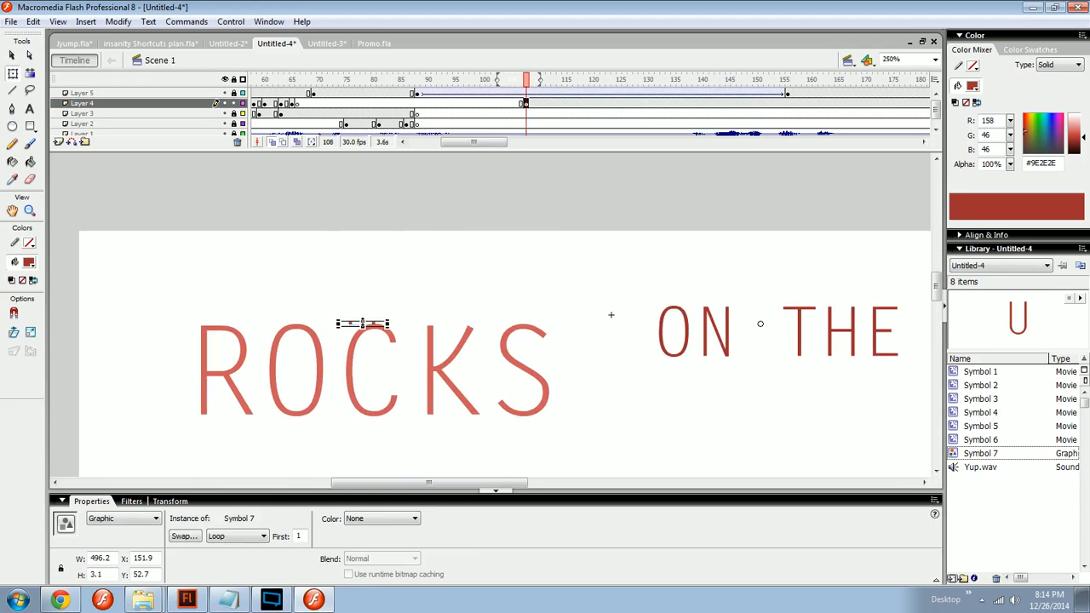
Step: Try flattening the Symbol 7 instance further to a height of about 1.3 pixels, and delete it from frame 108
{"action": "key", "text": "ctrl+minus"}
{"action": "key", "text": "ctrl+minus"}
{"action": "key", "text": "ctrl+minus"}
{"action": "key", "text": "ctrl+equal"}
{"action": "key", "text": "ctrl+equal"}
{"action": "key", "text": "ctrl+equal"}
{"action": "key", "text": "ctrl+equal"}
{"action": "key", "text": "ctrl+equal"}
{"action": "key", "text": "ctrl+equal"}
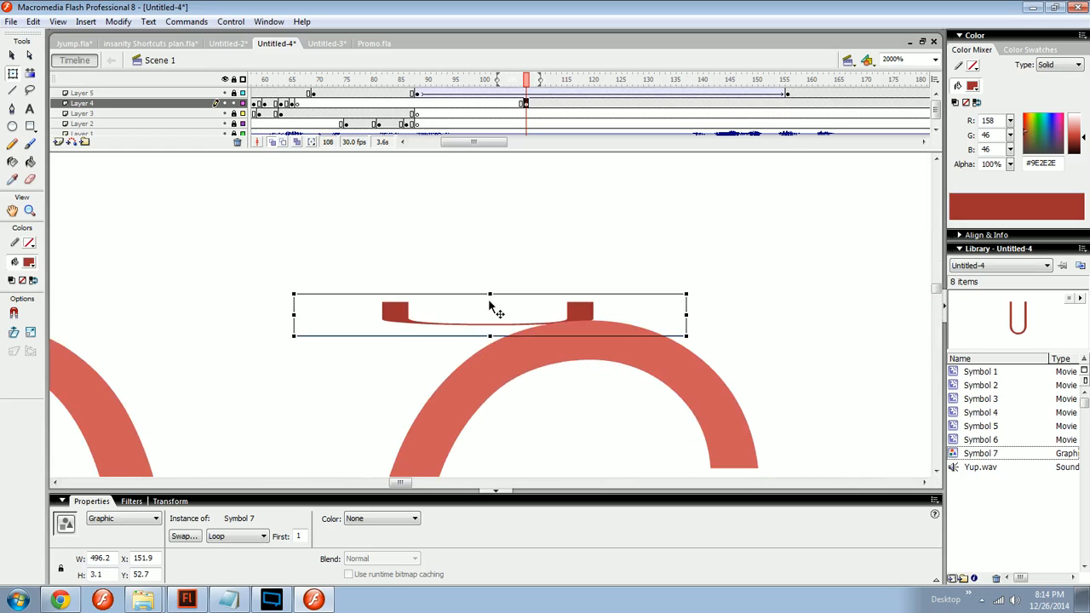
{"action": "left_click_drag", "start_coordinate": [488, 315], "coordinate": [485, 318]}
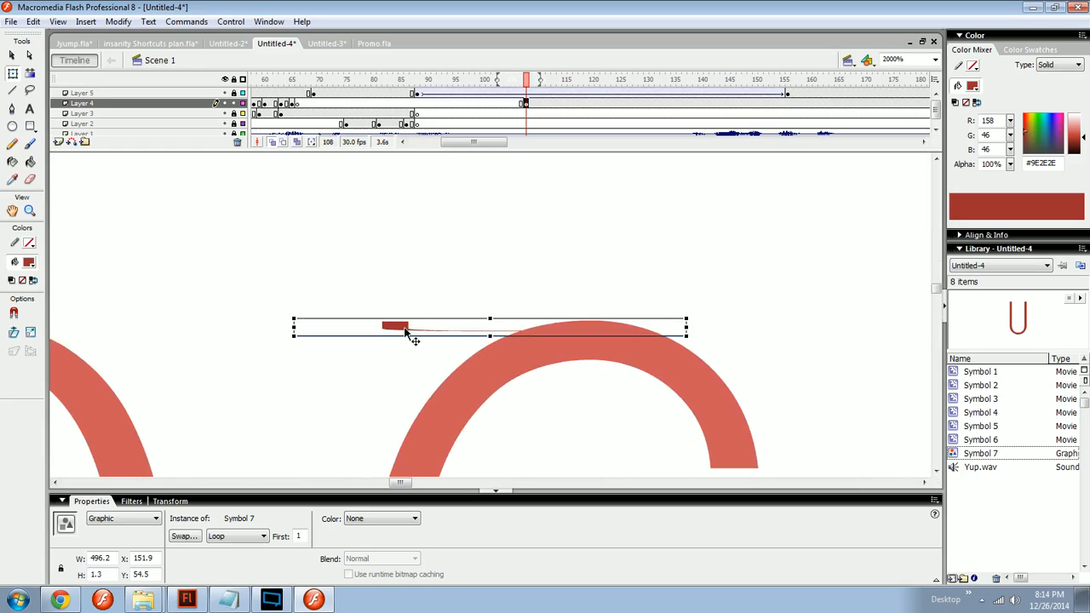
{"action": "left_click_drag", "start_coordinate": [407, 332], "coordinate": [409, 314]}
{"action": "left_click_drag", "start_coordinate": [489, 299], "coordinate": [490, 309]}
{"action": "key", "text": "Delete"}
{"action": "left_click", "coordinate": [630, 332]}
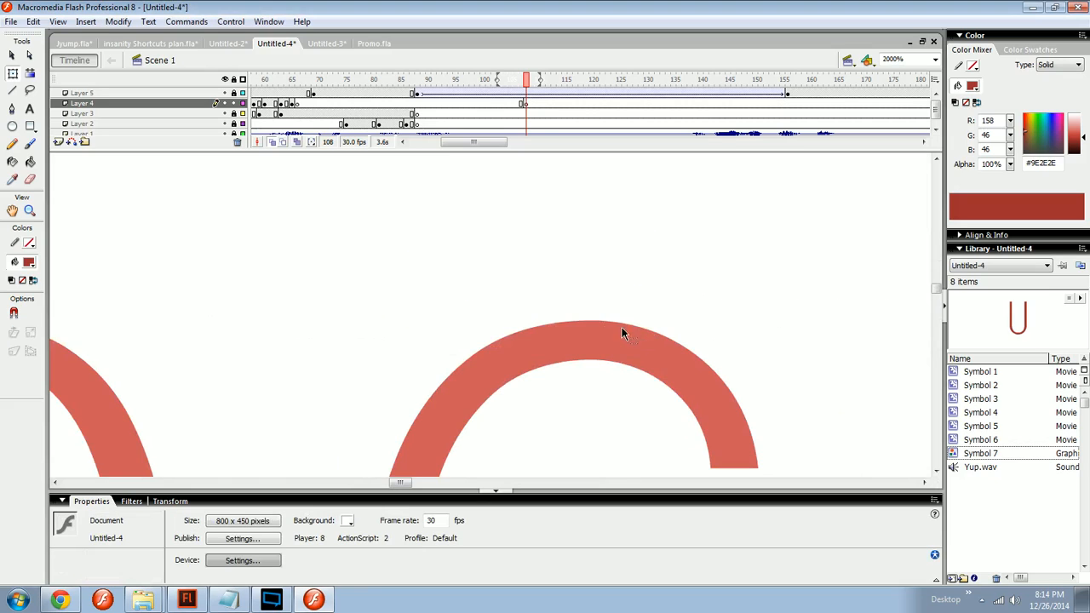
Step: Undo the deletion and the earlier flattening of the Symbol 7 instance on Layer 4
{"action": "key", "text": "ctrl+z"}
{"action": "key", "text": "ctrl+minus"}
{"action": "key", "text": "ctrl+minus"}
{"action": "key", "text": "ctrl+minus"}
{"action": "key", "text": "ctrl+minus"}
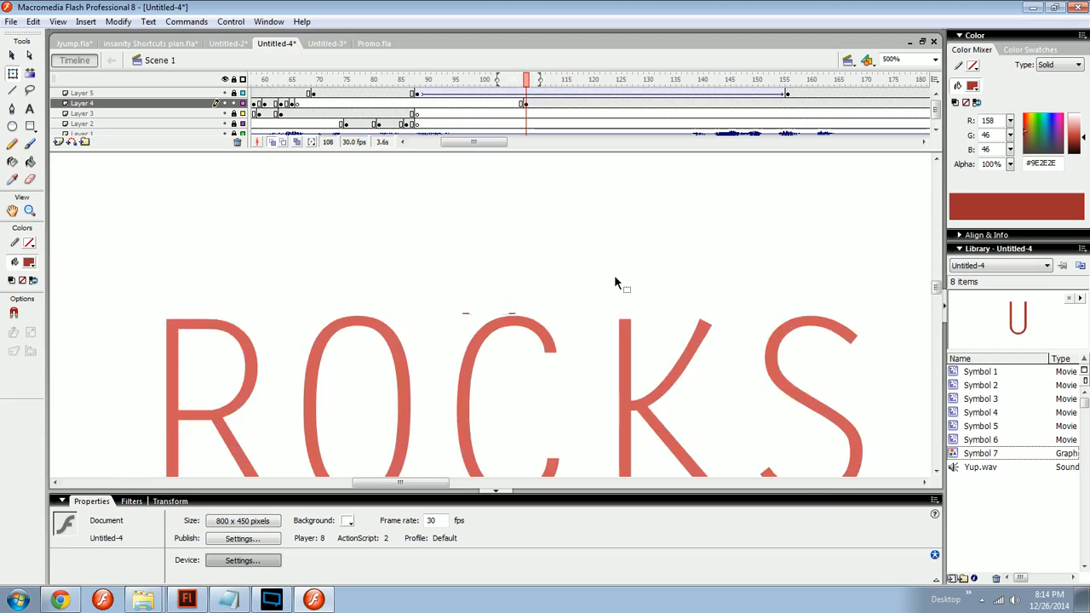
{"action": "left_click_drag", "start_coordinate": [528, 269], "coordinate": [481, 271]}
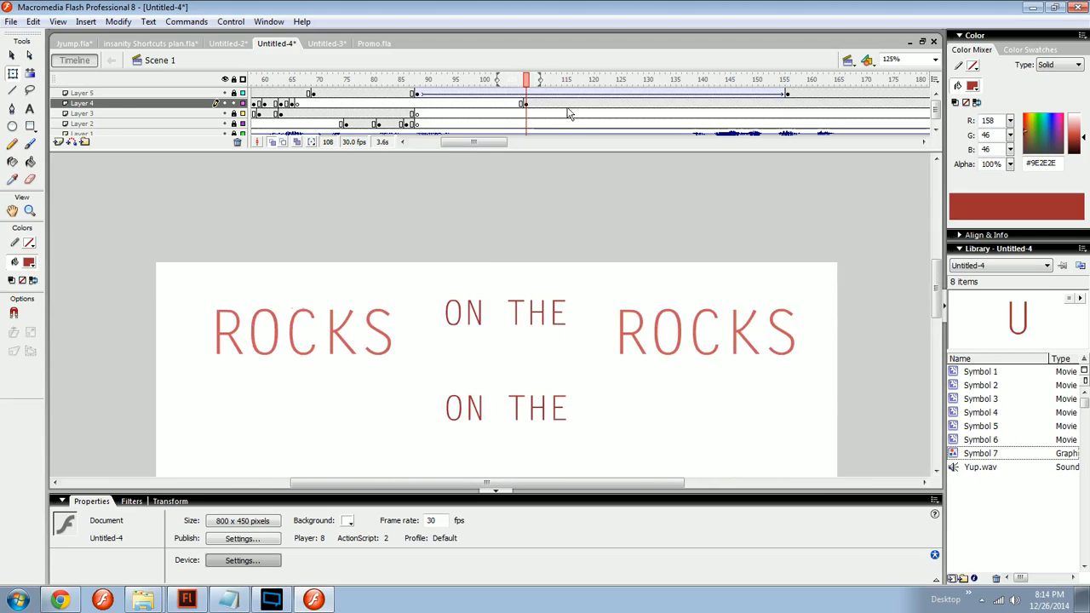
{"action": "left_click", "coordinate": [297, 311]}
{"action": "key", "text": "ctrl+z"}
{"action": "key", "text": "ctrl+z"}
{"action": "key", "text": "ctrl+z"}
{"action": "key", "text": "ctrl+z"}
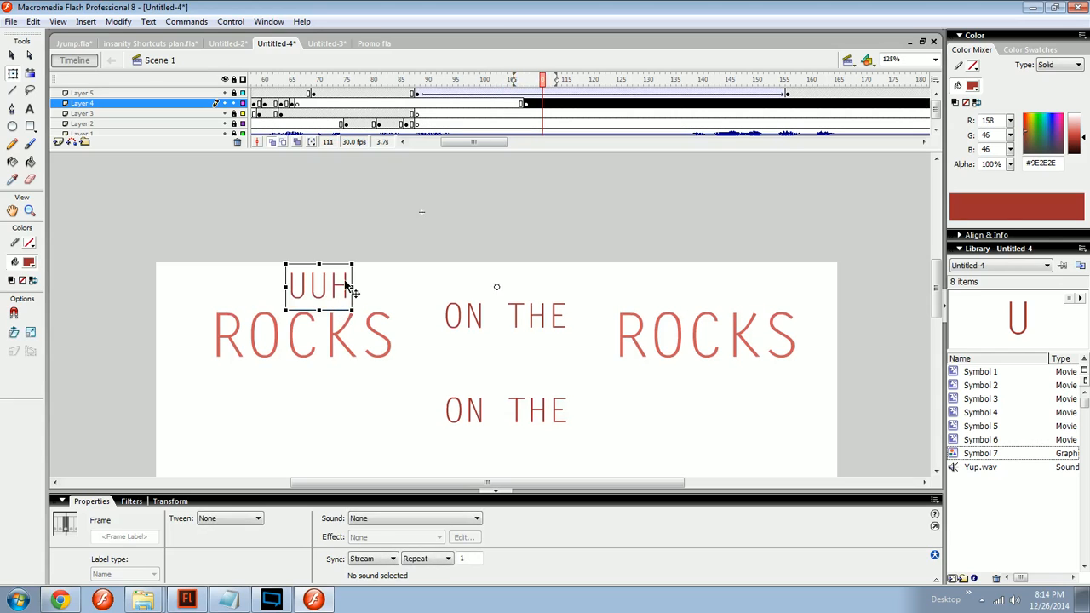
Step: Try squashing the Symbol 7 instance vertically to a height of about 3.2 pixels, check frame 156, and undo the squash
{"action": "left_click", "coordinate": [348, 289]}
{"action": "left_click", "coordinate": [323, 275]}
{"action": "left_click_drag", "start_coordinate": [322, 265], "coordinate": [319, 308]}
{"action": "key", "text": "ctrl+z"}
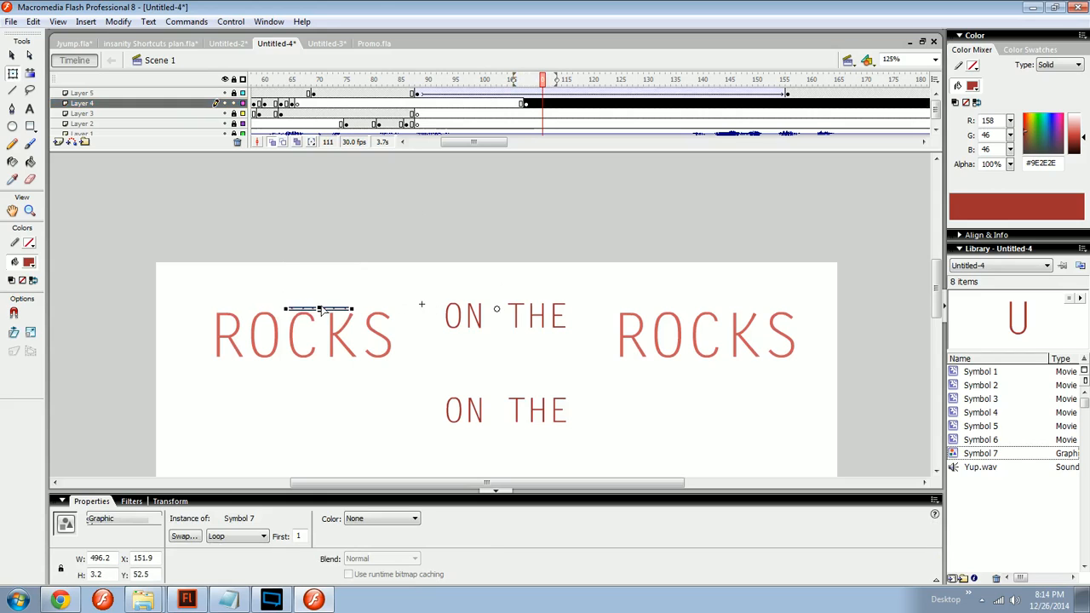
{"action": "left_click", "coordinate": [791, 94]}
{"action": "scroll", "coordinate": [605, 248], "scroll_direction": "down", "scroll_amount": 3}
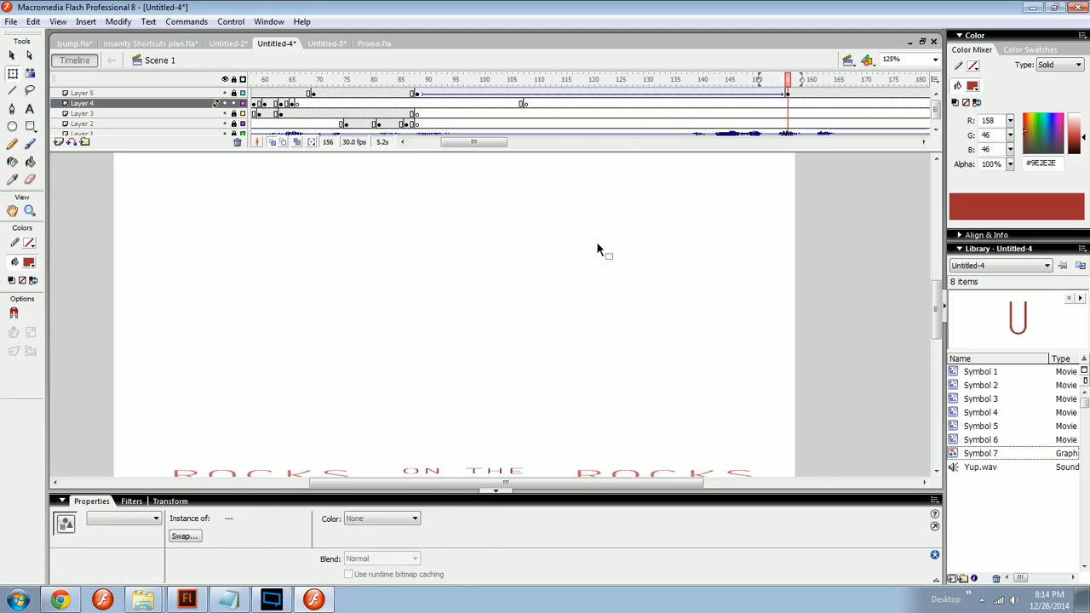
{"action": "key", "text": "ctrl+z"}
Step: Insert a keyframe at frame 156 of Layer 4 and move the Symbol 7 instance down to just above the flattened "ROCKS ON THE ROCKS" text
{"action": "left_click", "coordinate": [789, 104]}
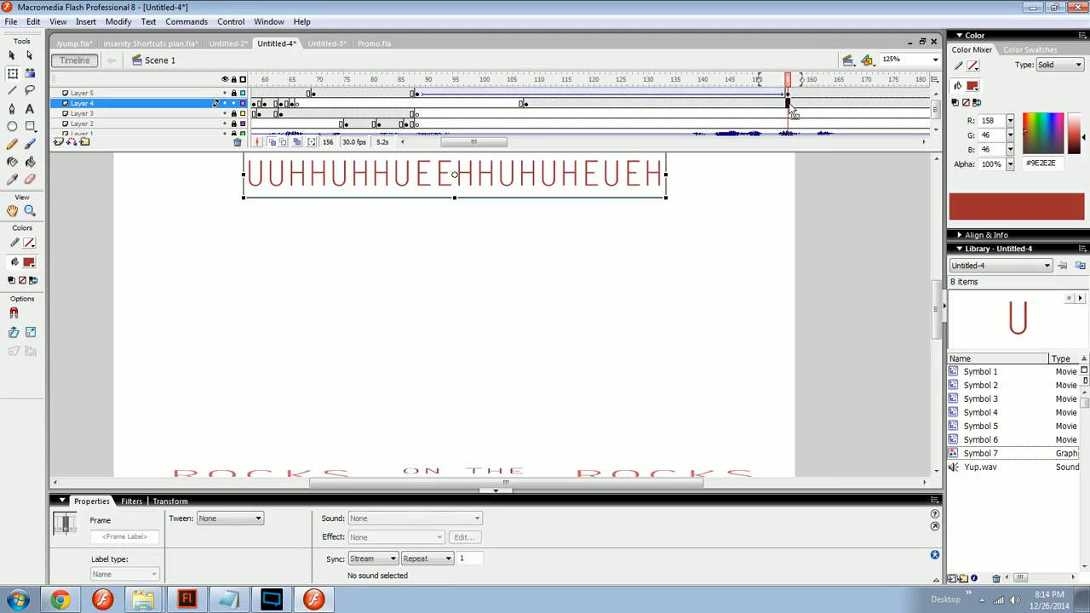
{"action": "key", "text": "F6"}
{"action": "left_click_drag", "start_coordinate": [527, 324], "coordinate": [487, 434]}
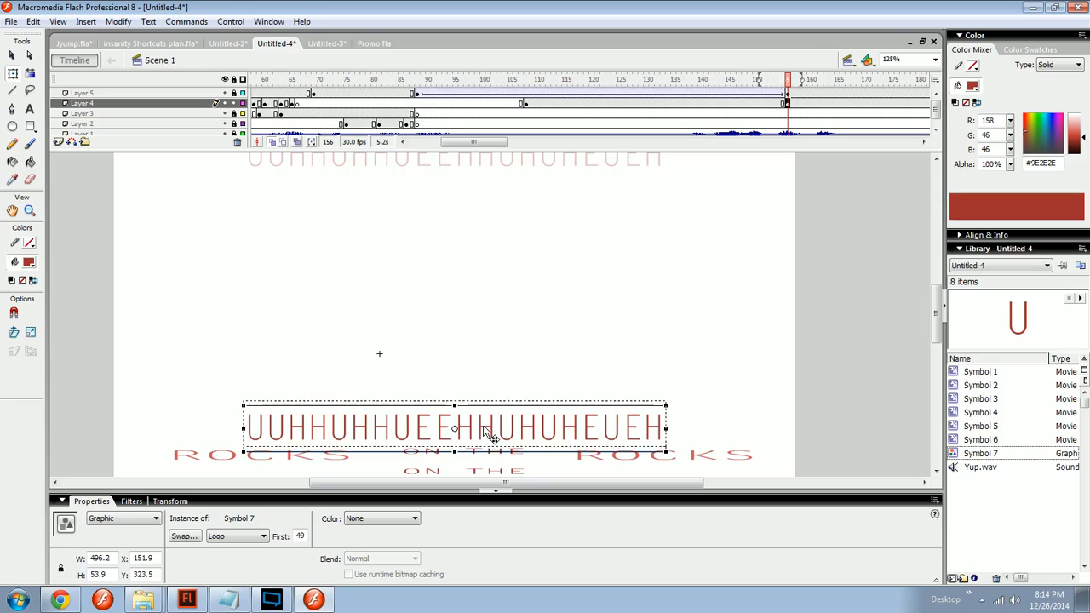
{"action": "key", "text": "Escape"}
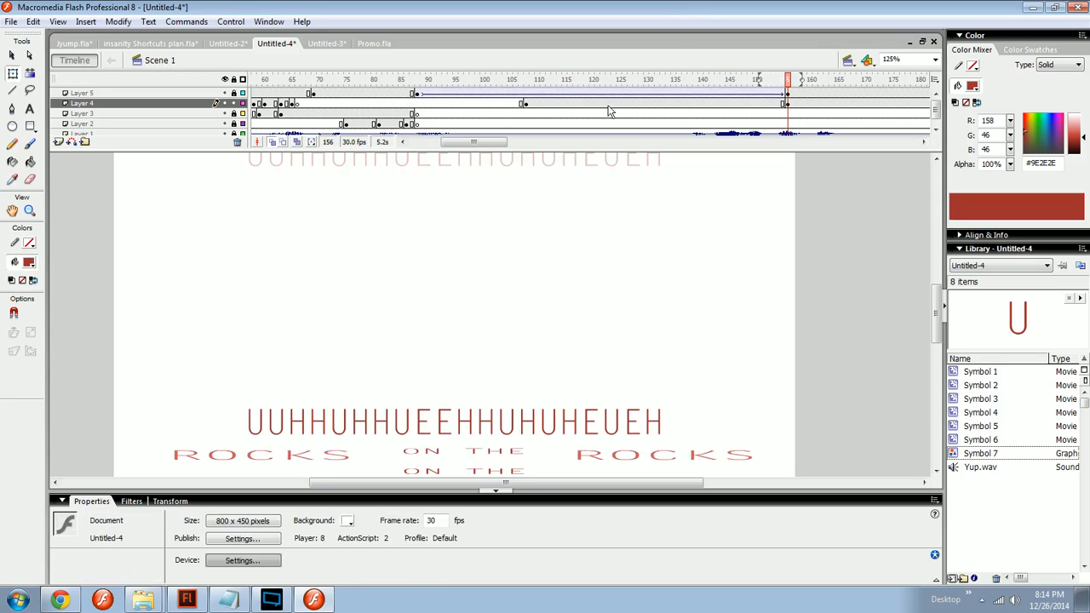
Step: Squash the Symbol 7 instance in Layer 4's frame 108 keyframe vertically to a height of about 7.5 pixels
{"action": "left_click", "coordinate": [547, 103]}
{"action": "left_click", "coordinate": [326, 241]}
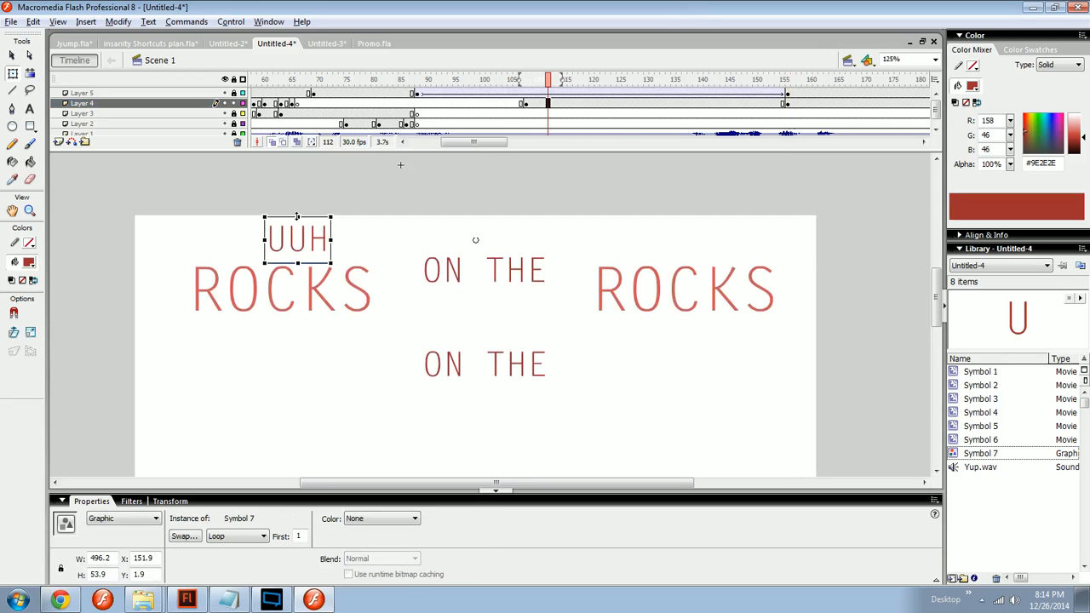
{"action": "left_click_drag", "start_coordinate": [298, 252], "coordinate": [298, 257]}
{"action": "key", "text": "ctrl+minus"}
{"action": "key", "text": "ctrl+minus"}
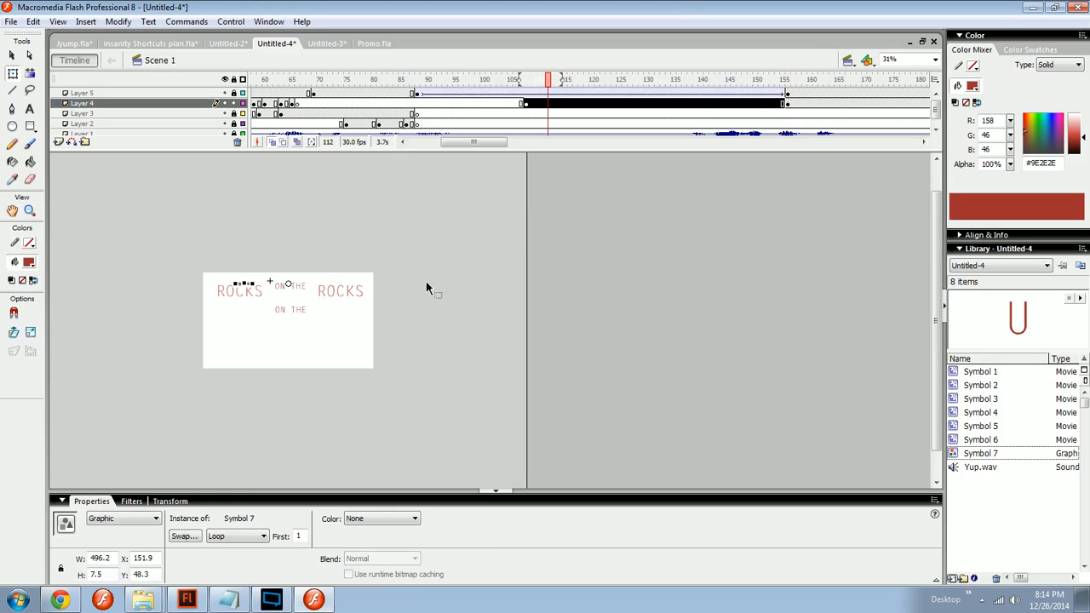
Step: Flatten the Symbol 7 instance further to a height of about 1.4 pixels, just above the first "ROCKS"
{"action": "key", "text": "ctrl+equal"}
{"action": "key", "text": "ctrl+equal"}
{"action": "key", "text": "ctrl+equal"}
{"action": "key", "text": "ctrl+equal"}
{"action": "key", "text": "ctrl+equal"}
{"action": "key", "text": "ctrl+equal"}
{"action": "left_click_drag", "start_coordinate": [489, 260], "coordinate": [485, 344]}
{"action": "key", "text": "ctrl+minus"}
{"action": "key", "text": "ctrl+minus"}
{"action": "key", "text": "ctrl+minus"}
{"action": "key", "text": "ctrl+minus"}
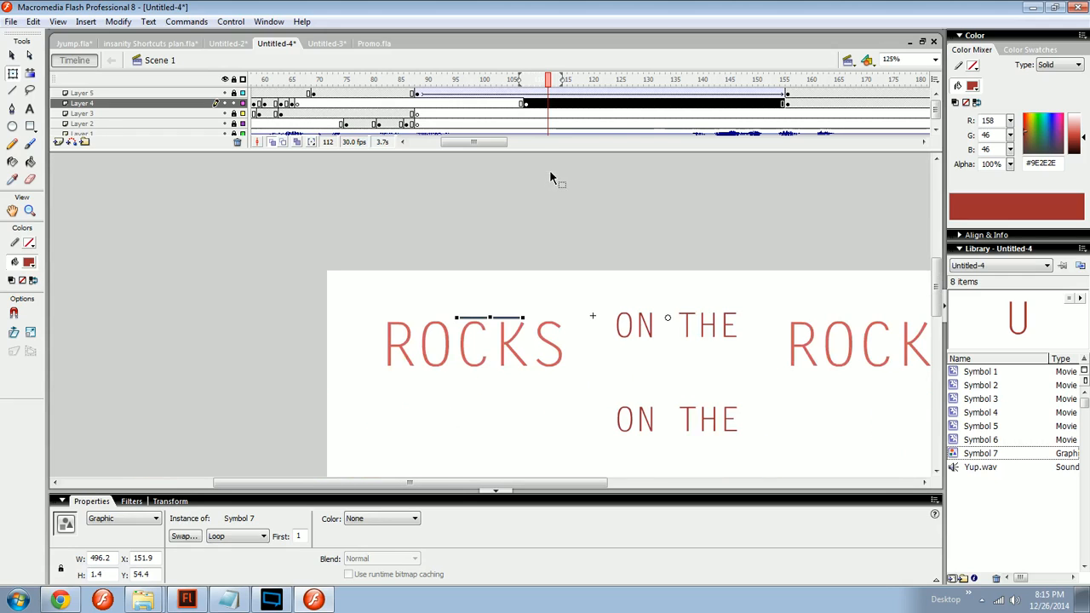
Step: Create a motion tween on Layer 4 between frames 108 and 156 and play the animation to check it
{"action": "right_click", "coordinate": [571, 104]}
{"action": "left_click", "coordinate": [630, 116]}
{"action": "left_click", "coordinate": [569, 307]}
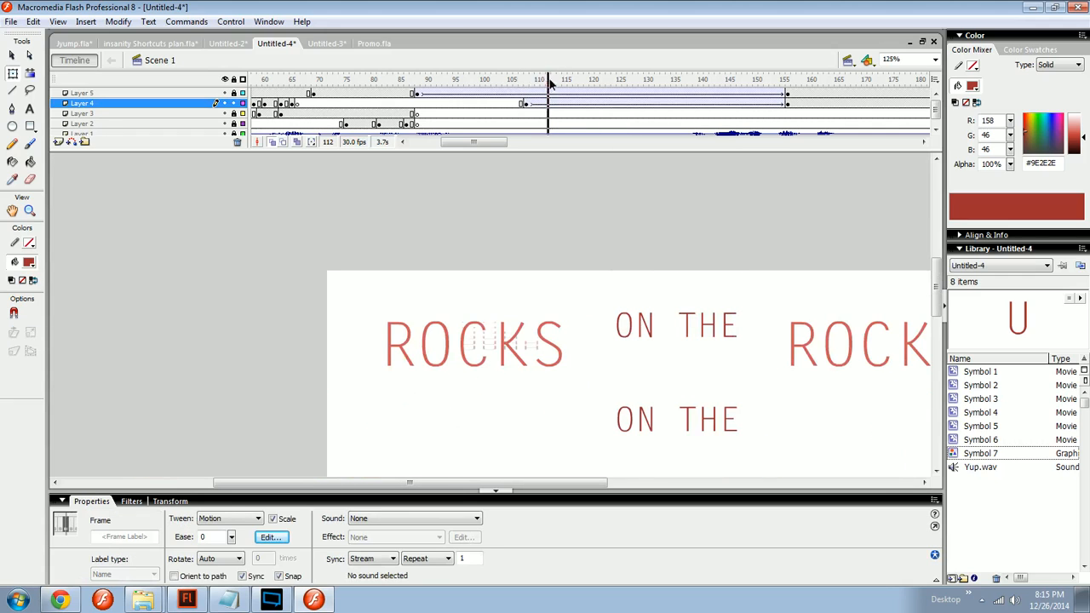
{"action": "left_click_drag", "start_coordinate": [568, 307], "coordinate": [497, 296]}
{"action": "key", "text": "Return"}
{"action": "key", "text": "ctrl+minus"}
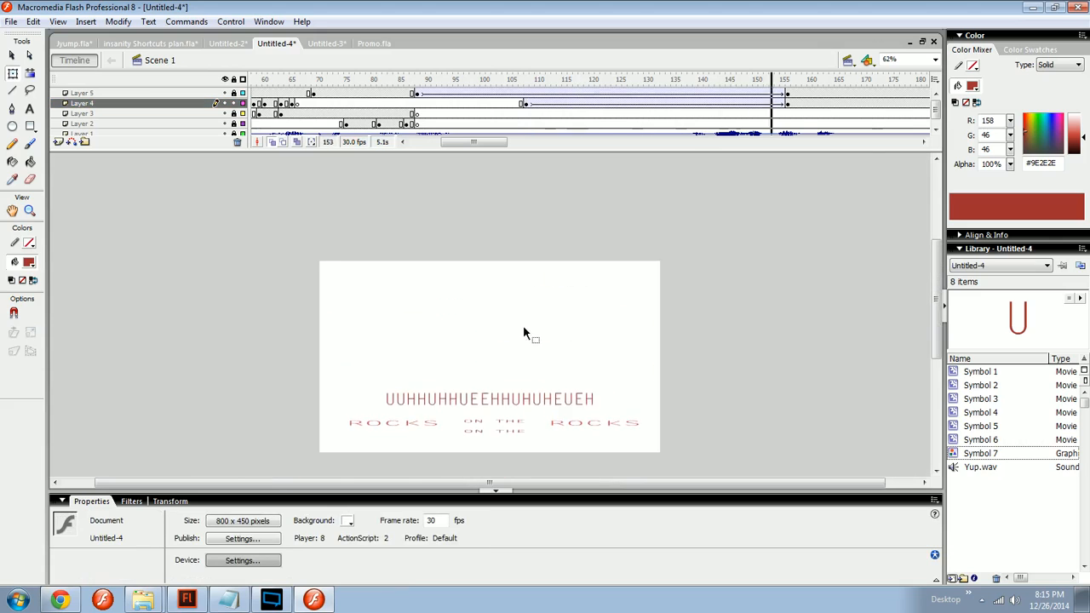
{"action": "left_click", "coordinate": [503, 79]}
{"action": "key", "text": "Return"}
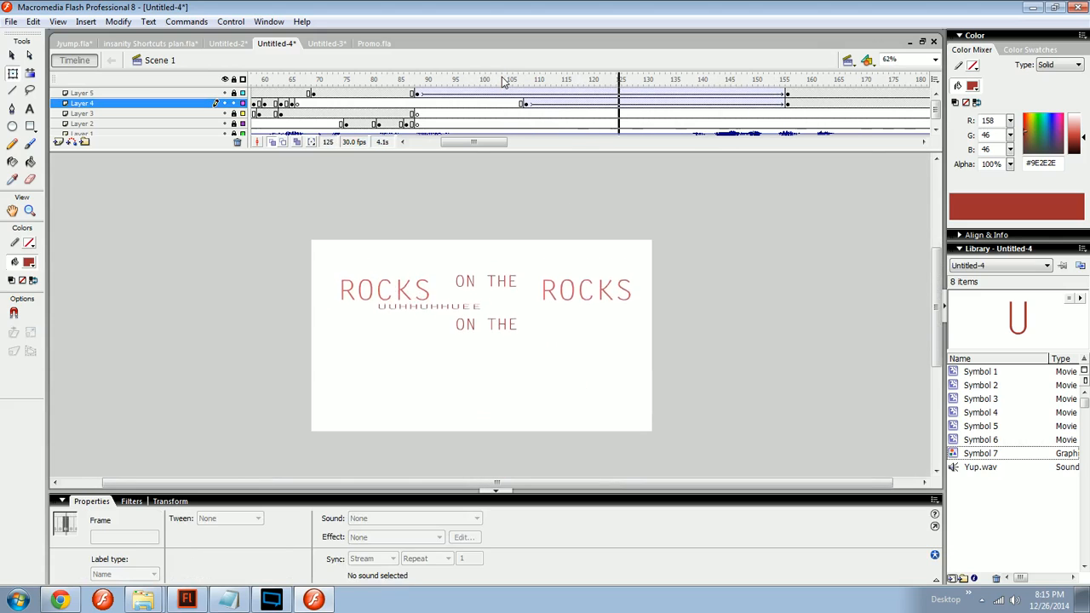
{"action": "left_click", "coordinate": [538, 80]}
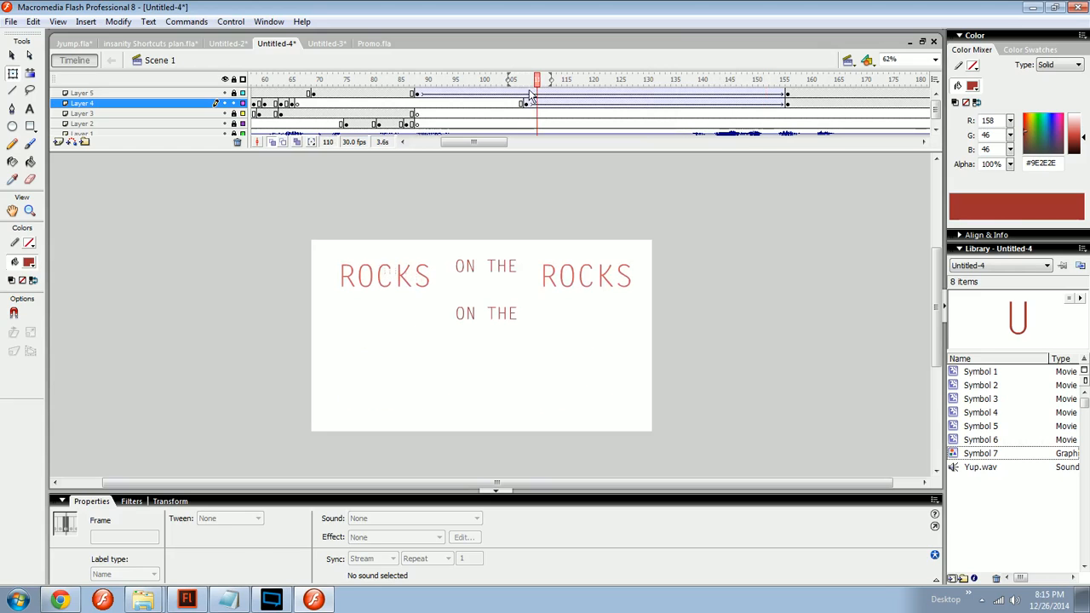
Step: Unlock Layer 5 and inspect its tween's custom ease curve with and without a keyframe at frame 108
{"action": "left_click", "coordinate": [525, 93]}
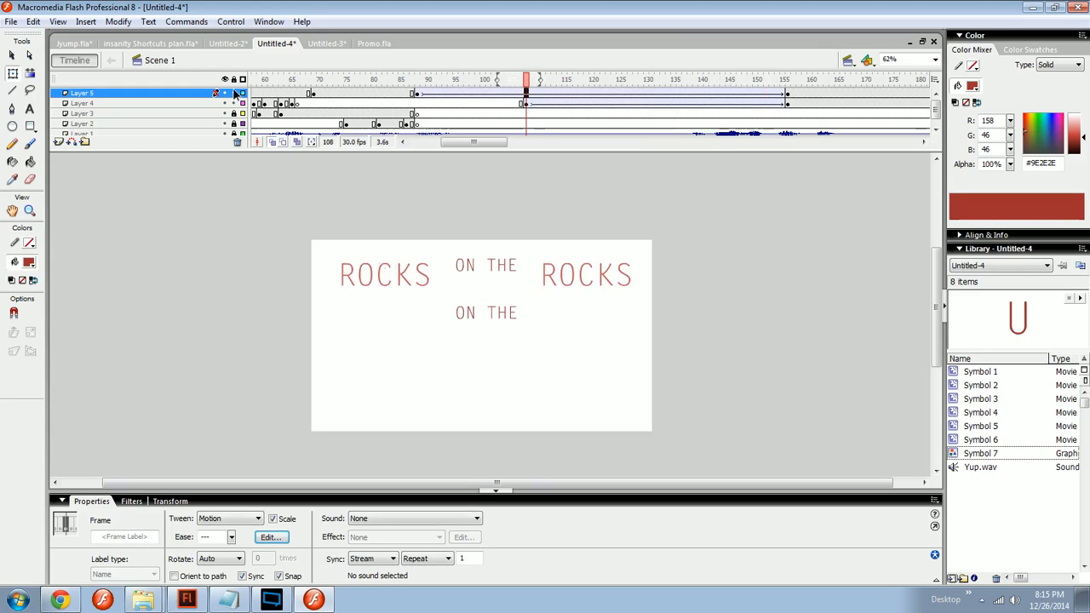
{"action": "left_click_drag", "start_coordinate": [545, 94], "coordinate": [760, 90]}
{"action": "left_click", "coordinate": [274, 537]}
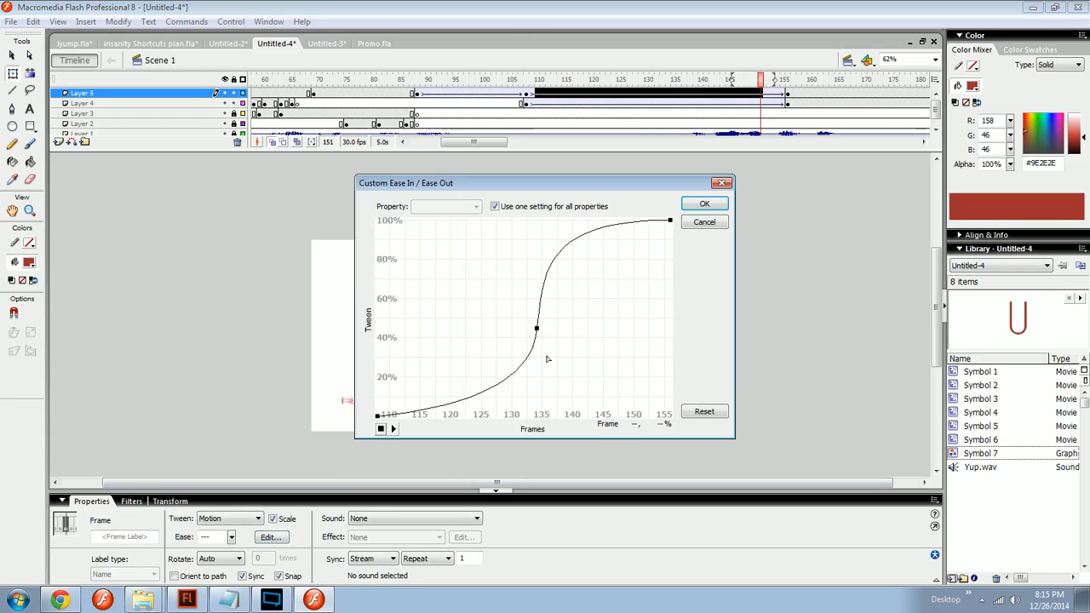
{"action": "left_click", "coordinate": [704, 222]}
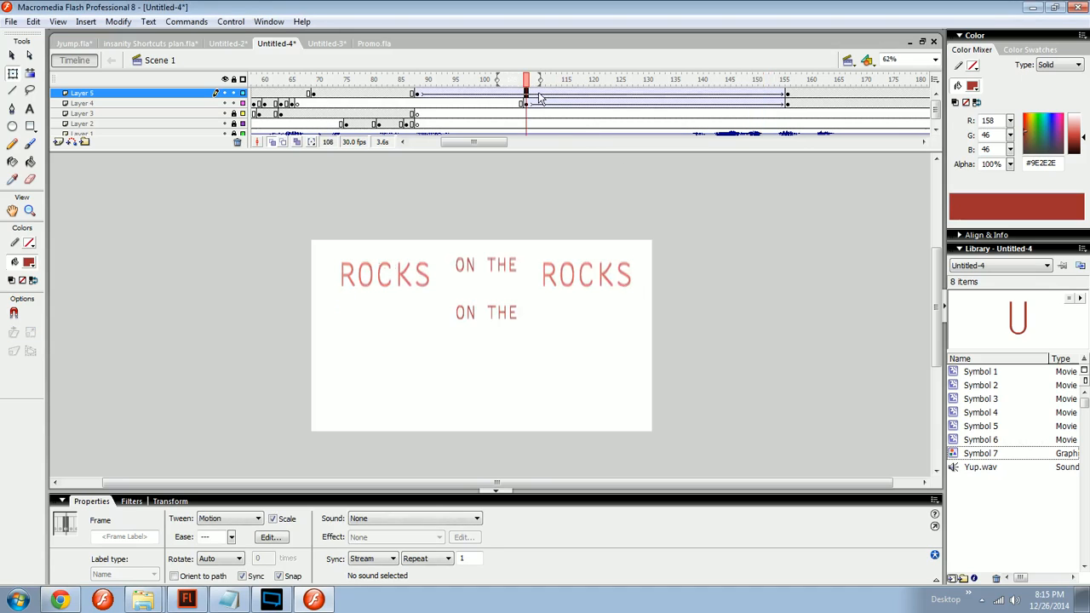
{"action": "left_click_drag", "start_coordinate": [546, 93], "coordinate": [593, 92]}
{"action": "left_click", "coordinate": [270, 537]}
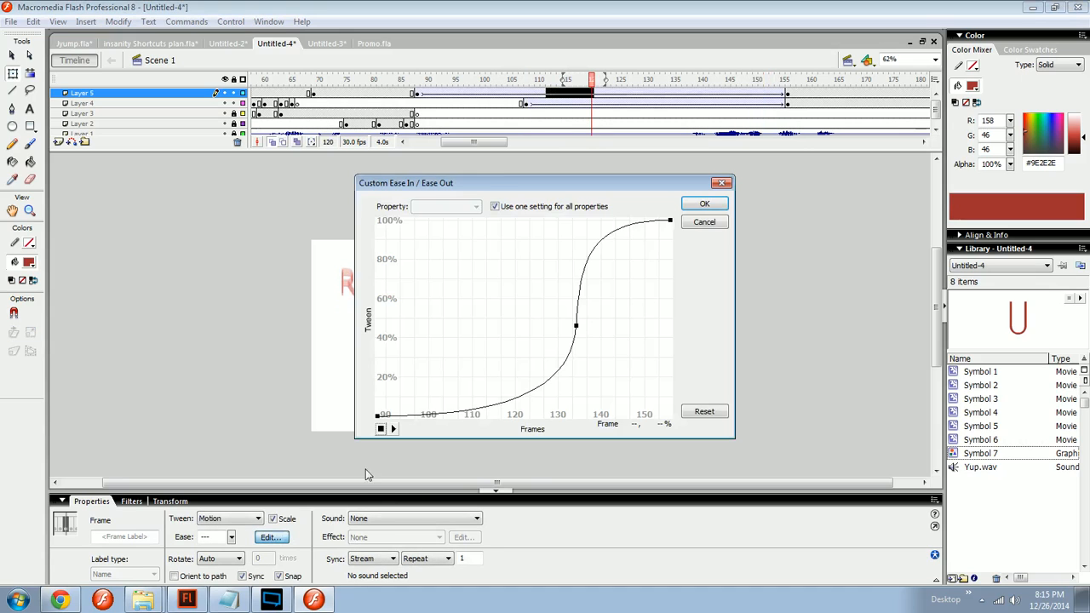
{"action": "left_click", "coordinate": [693, 219]}
Step: Split the Layer 5 tween with a keyframe at frame 108 and preview the animation
{"action": "left_click", "coordinate": [521, 93]}
{"action": "left_click", "coordinate": [526, 94]}
{"action": "key", "text": "F6"}
{"action": "key", "text": "Return"}
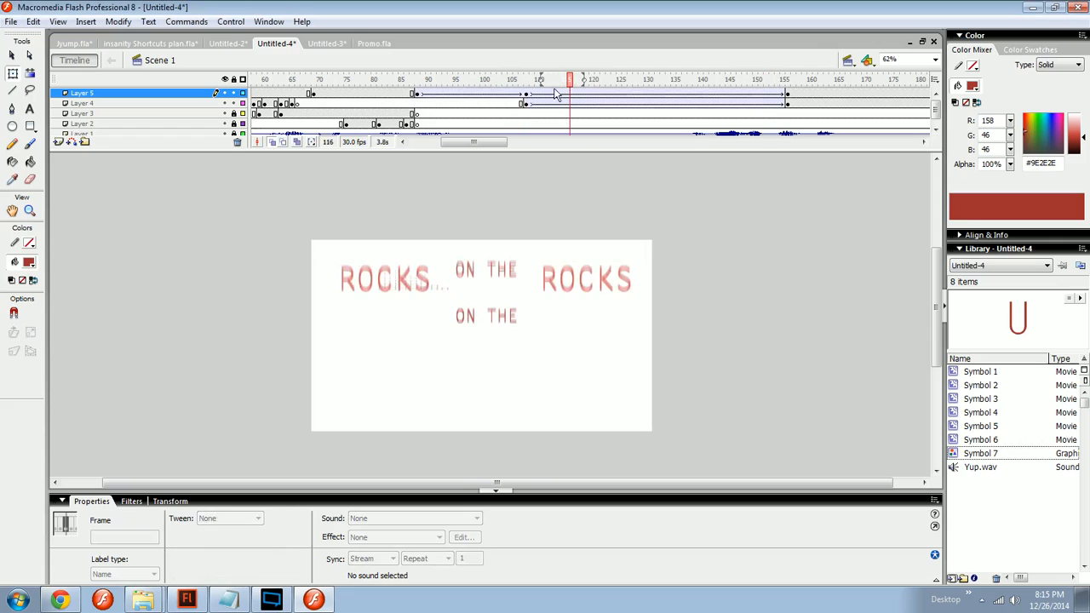
Step: Examine the custom ease curve of the Layer 5 tween section between frames 108 and 156
{"action": "left_click_drag", "start_coordinate": [417, 95], "coordinate": [787, 96]}
{"action": "left_click", "coordinate": [597, 94]}
{"action": "left_click_drag", "start_coordinate": [526, 94], "coordinate": [781, 95]}
{"action": "left_click", "coordinate": [695, 94]}
{"action": "left_click", "coordinate": [271, 537]}
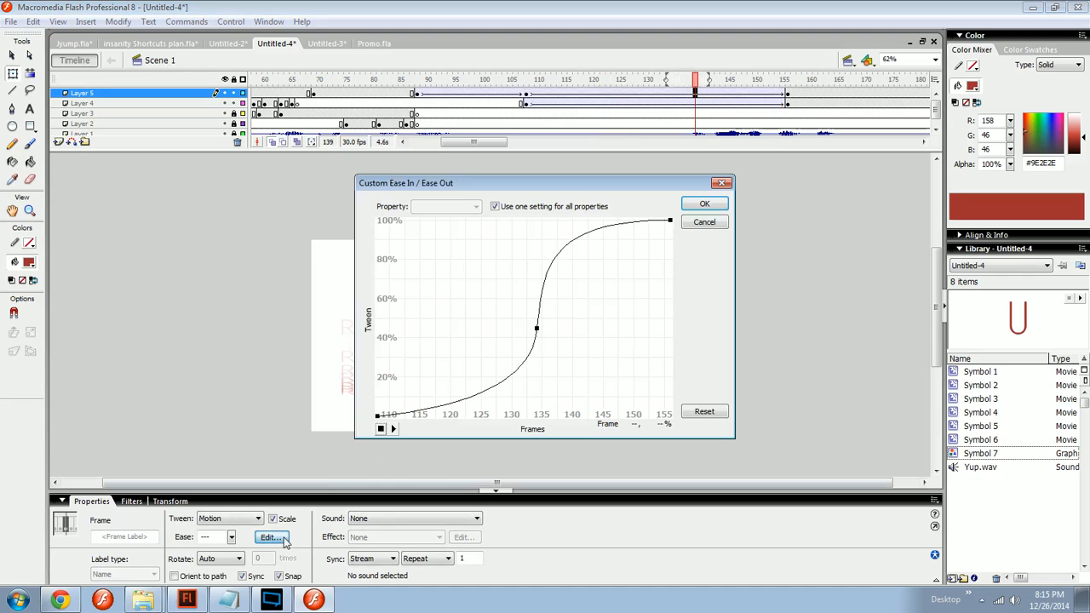
{"action": "left_click_drag", "start_coordinate": [526, 96], "coordinate": [662, 95]}
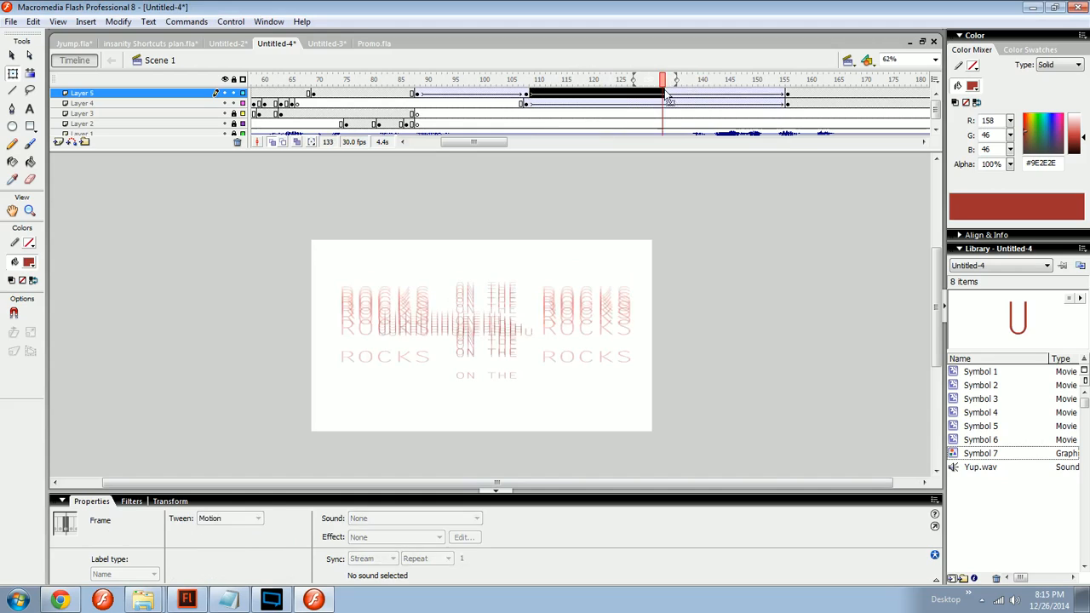
Step: Examine the tweens of Layers 4 and 5 by selecting matching frames across both layers
{"action": "left_click", "coordinate": [577, 103]}
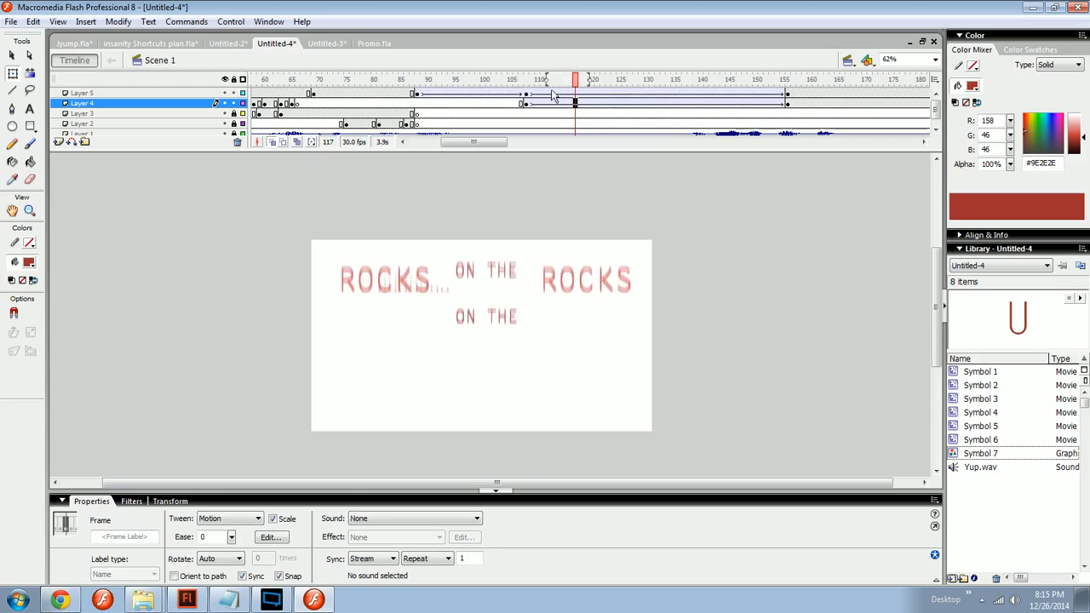
{"action": "left_click_drag", "start_coordinate": [552, 94], "coordinate": [609, 94]}
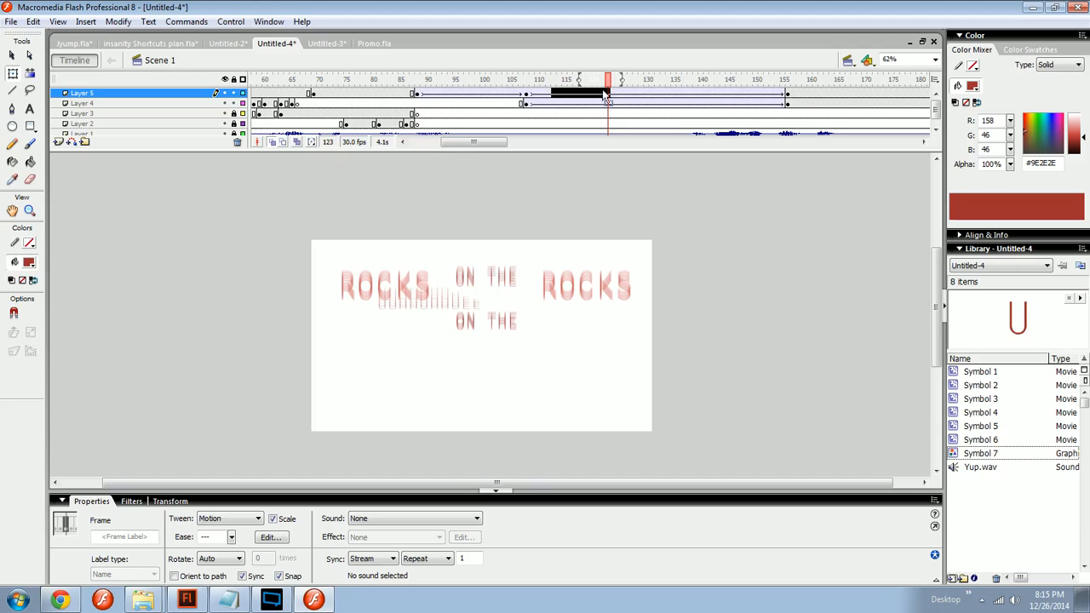
{"action": "left_click", "coordinate": [646, 95]}
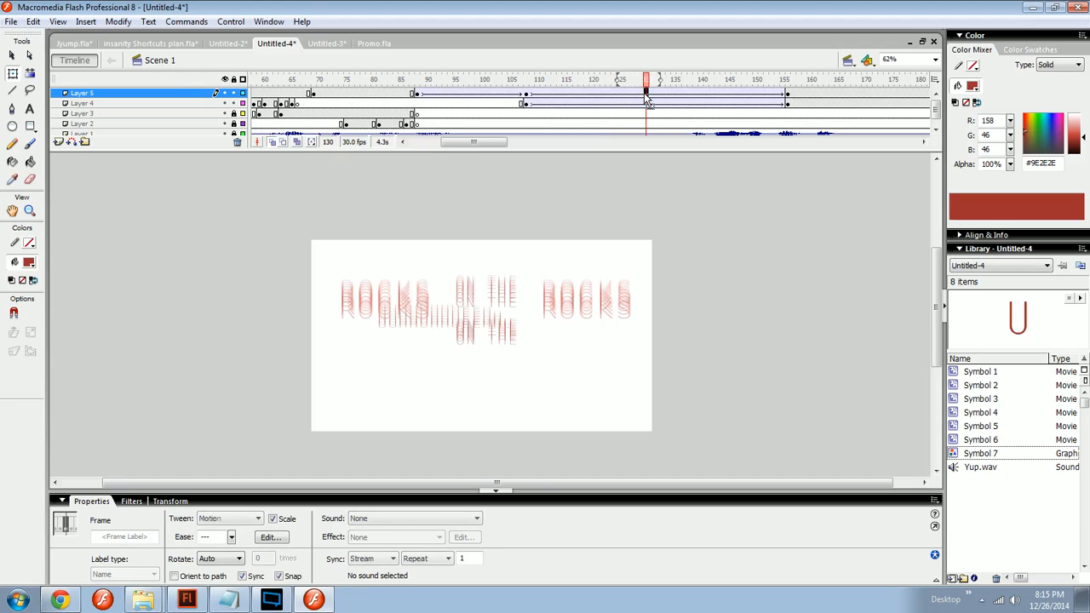
{"action": "left_click", "coordinate": [646, 104], "text": "shift"}
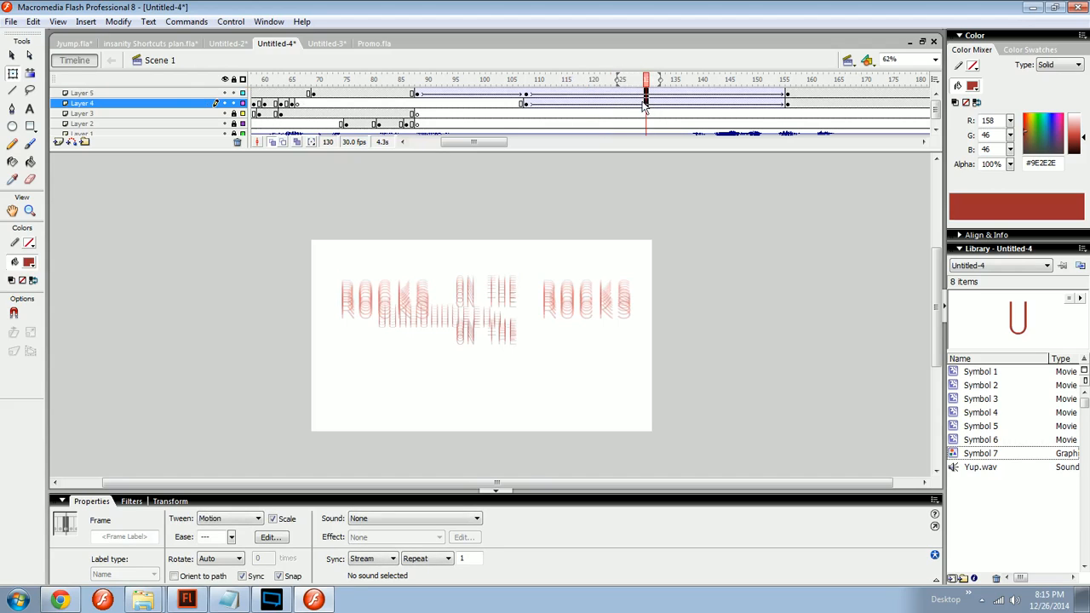
{"action": "left_click", "coordinate": [625, 95]}
{"action": "left_click", "coordinate": [645, 104], "text": "ctrl"}
{"action": "left_click_drag", "start_coordinate": [603, 93], "coordinate": [666, 107]}
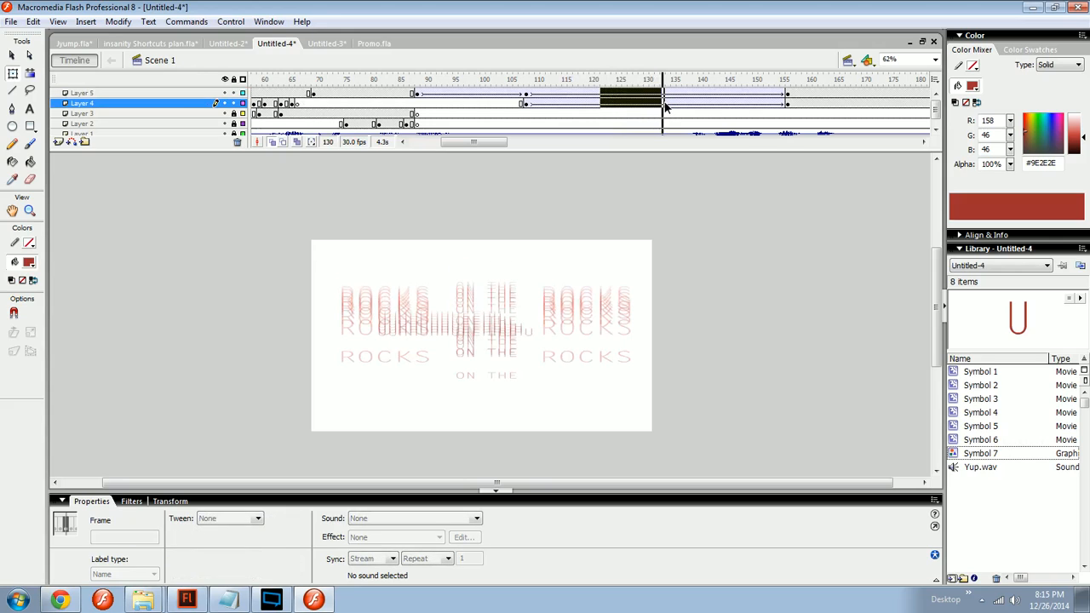
{"action": "left_click", "coordinate": [586, 94]}
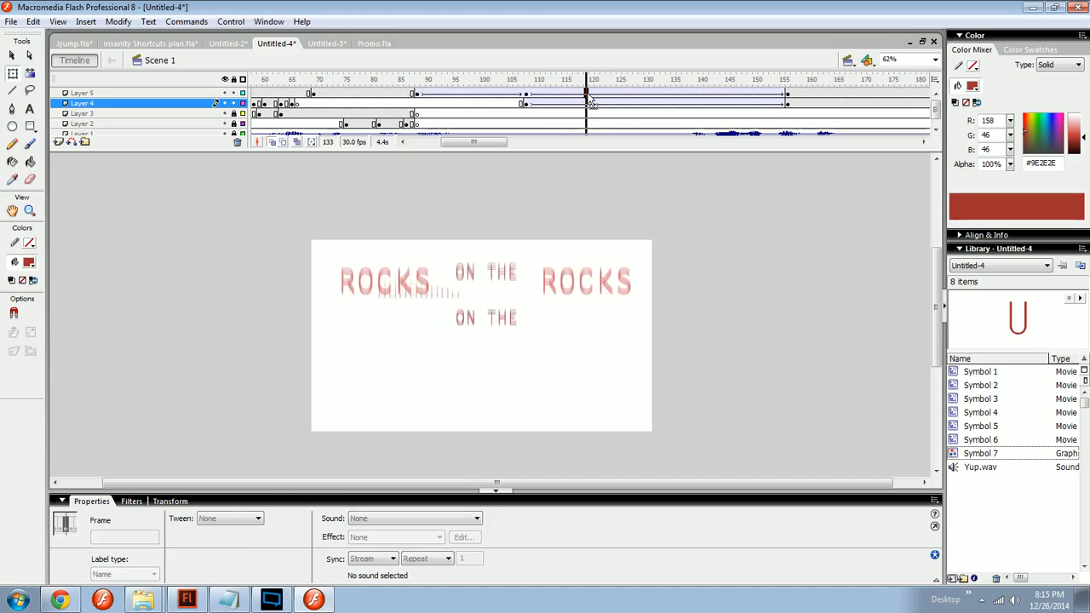
{"action": "left_click_drag", "start_coordinate": [601, 103], "coordinate": [621, 116]}
Step: Try adding a new layer above Layer 4 and undo it
{"action": "left_click", "coordinate": [60, 142]}
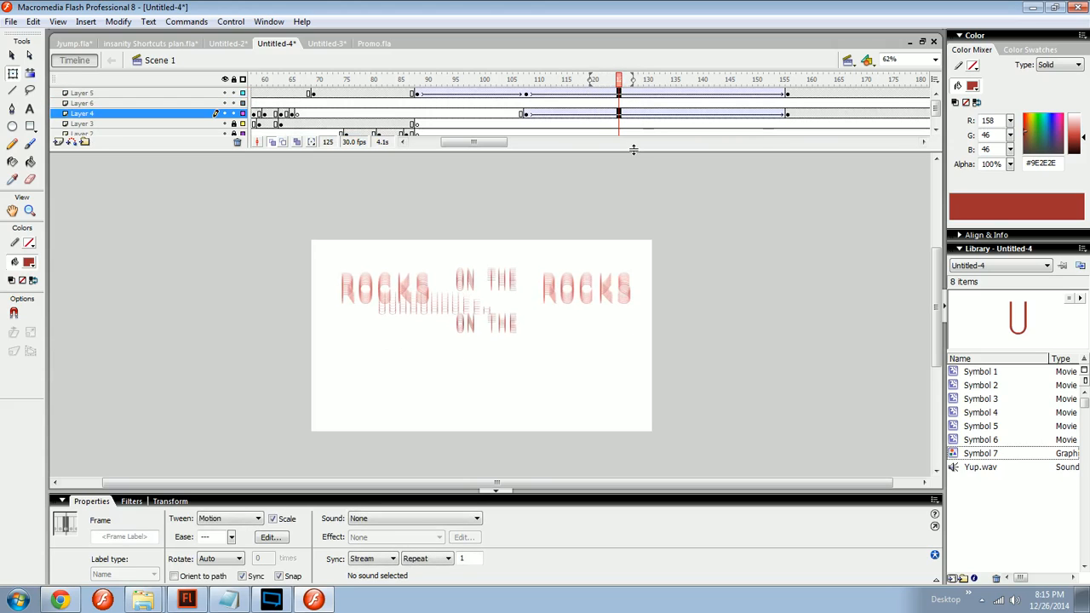
{"action": "key", "text": "ctrl+z"}
{"action": "key", "text": "ctrl+z"}
{"action": "key", "text": "ctrl+z"}
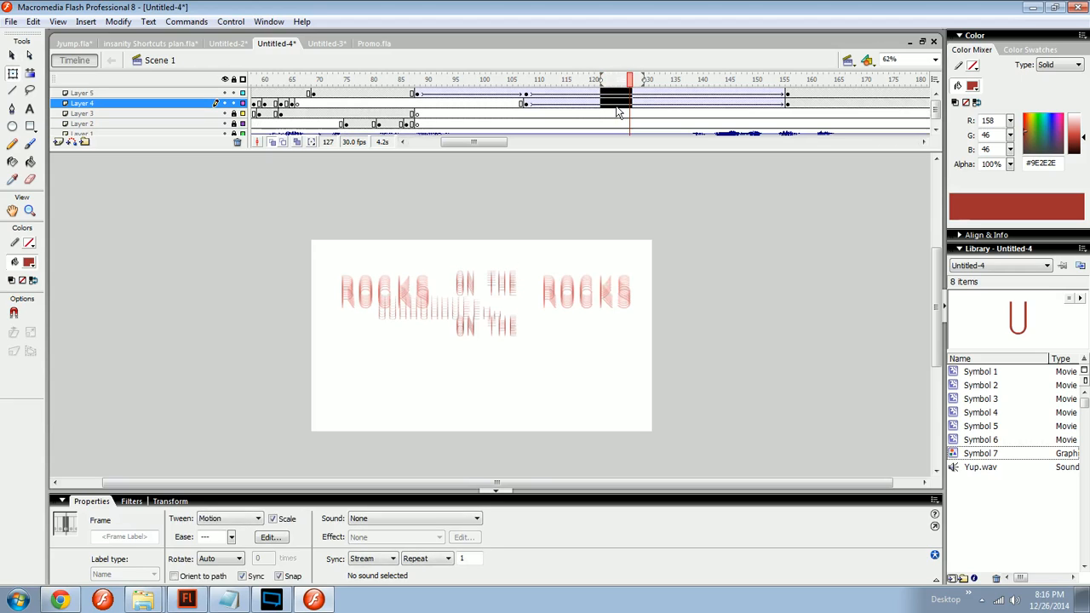
Step: Compare the custom ease curve of the Layer 4 tween with that of the Layer 5 tween
{"action": "left_click", "coordinate": [587, 101]}
{"action": "left_click_drag", "start_coordinate": [609, 94], "coordinate": [620, 106]}
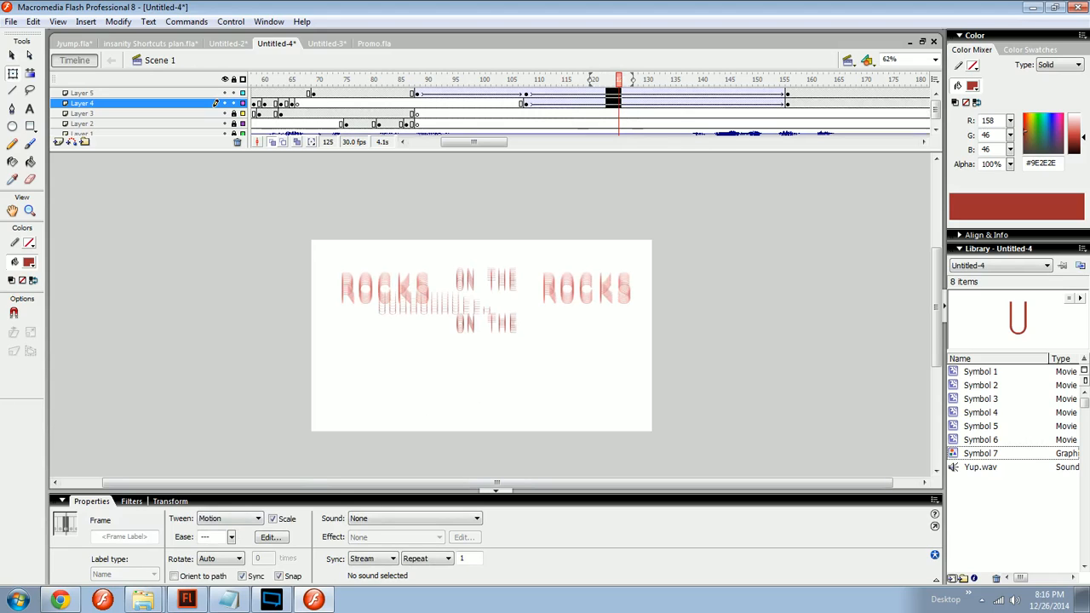
{"action": "left_click", "coordinate": [570, 104]}
{"action": "left_click", "coordinate": [271, 537]}
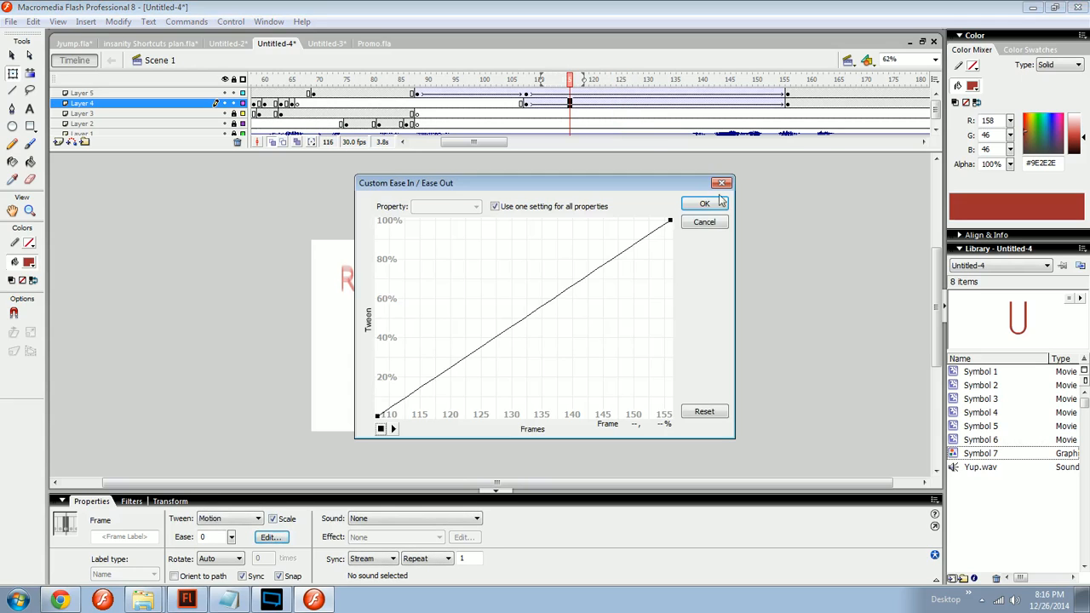
{"action": "left_click", "coordinate": [721, 202]}
{"action": "left_click", "coordinate": [614, 92]}
{"action": "left_click", "coordinate": [274, 540]}
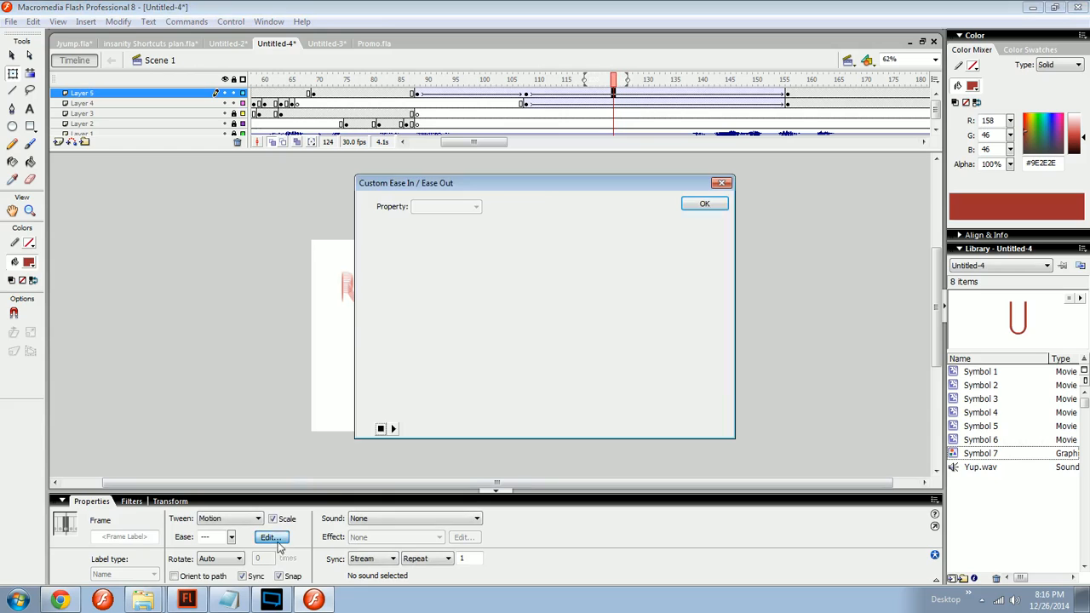
{"action": "left_click", "coordinate": [704, 223]}
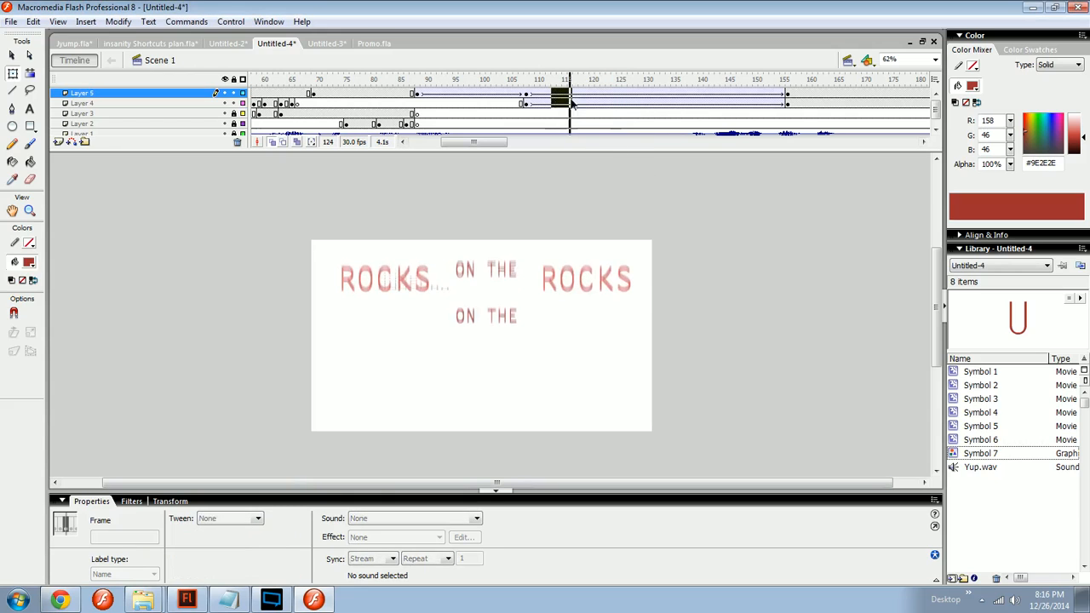
Step: Examine the custom ease curve of the Layer 4 tween between frames 108 and 156
{"action": "left_click_drag", "start_coordinate": [551, 103], "coordinate": [575, 103]}
{"action": "left_click", "coordinate": [270, 537]}
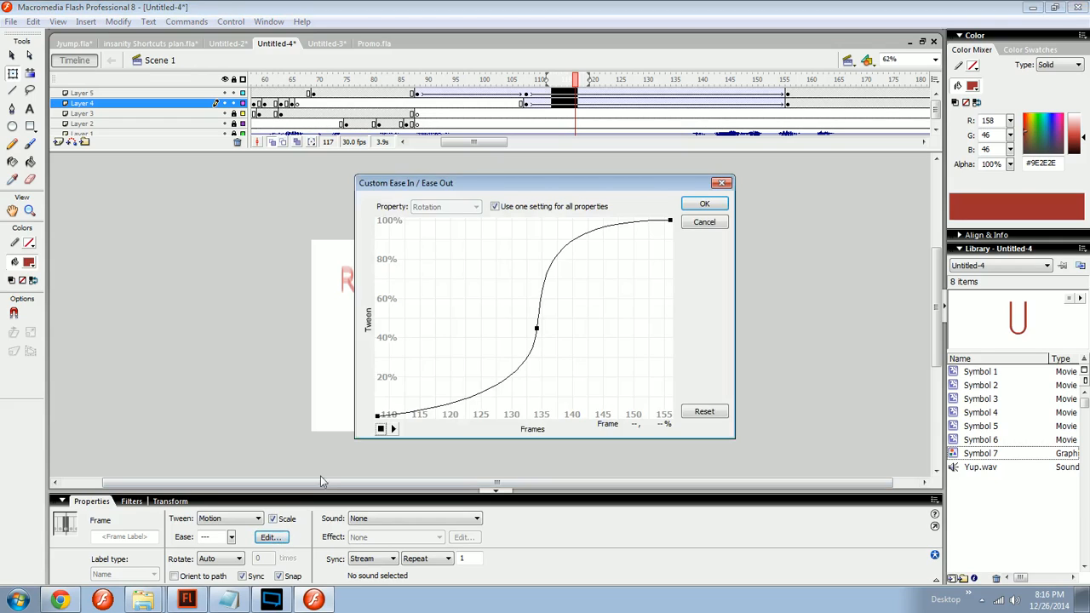
{"action": "left_click", "coordinate": [705, 205]}
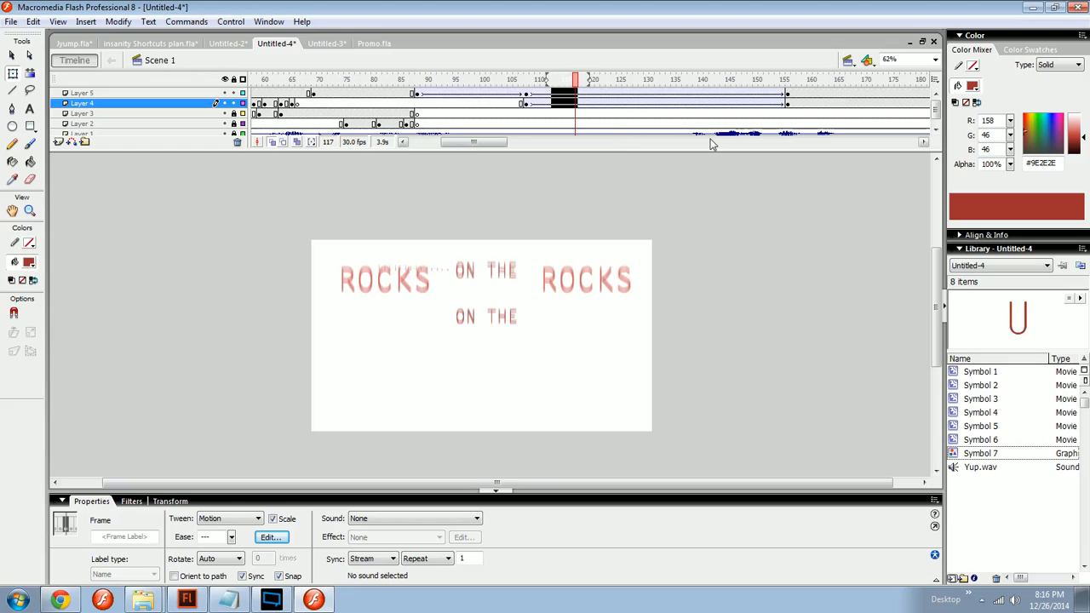
{"action": "left_click", "coordinate": [602, 103]}
{"action": "left_click", "coordinate": [270, 537]}
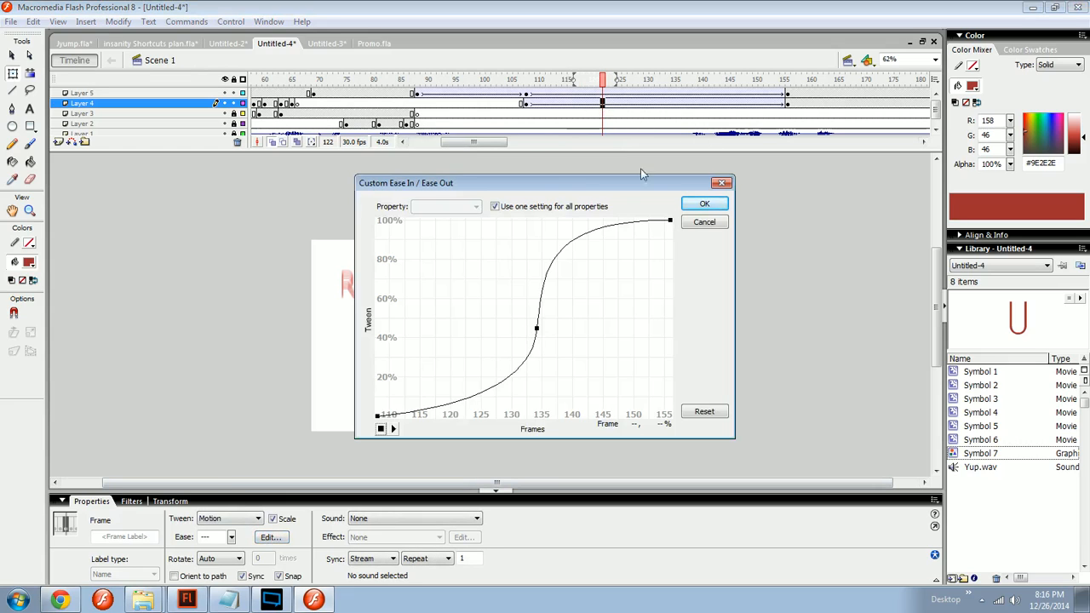
{"action": "left_click", "coordinate": [702, 204]}
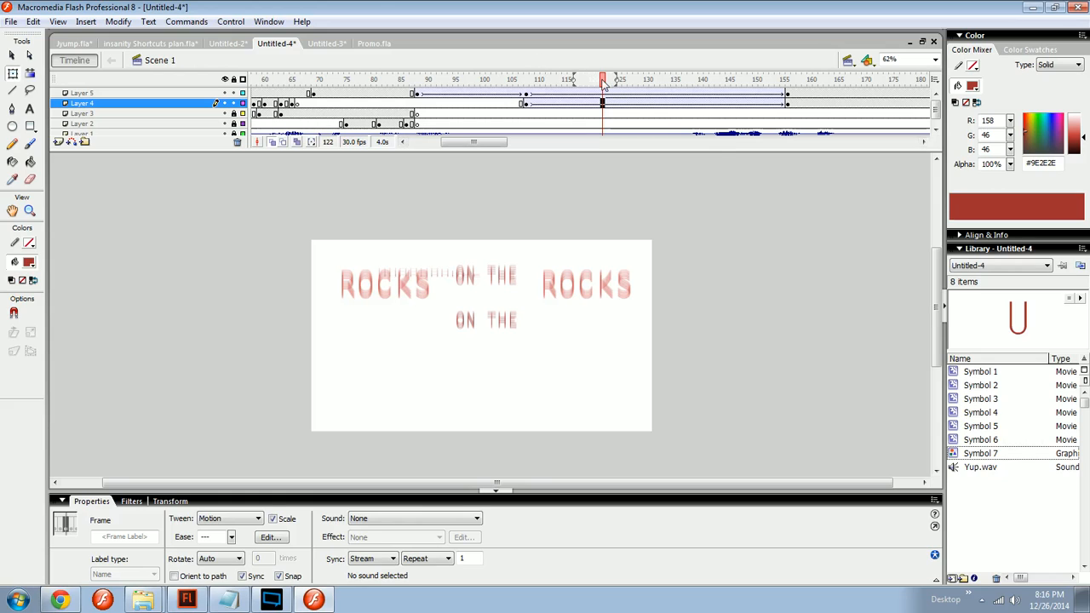
Step: Play back the stretching text repeatedly from several starting frames to check the timing of the Layer 4 and 5 tweens
{"action": "left_click_drag", "start_coordinate": [603, 80], "coordinate": [396, 73]}
{"action": "key", "text": "Return"}
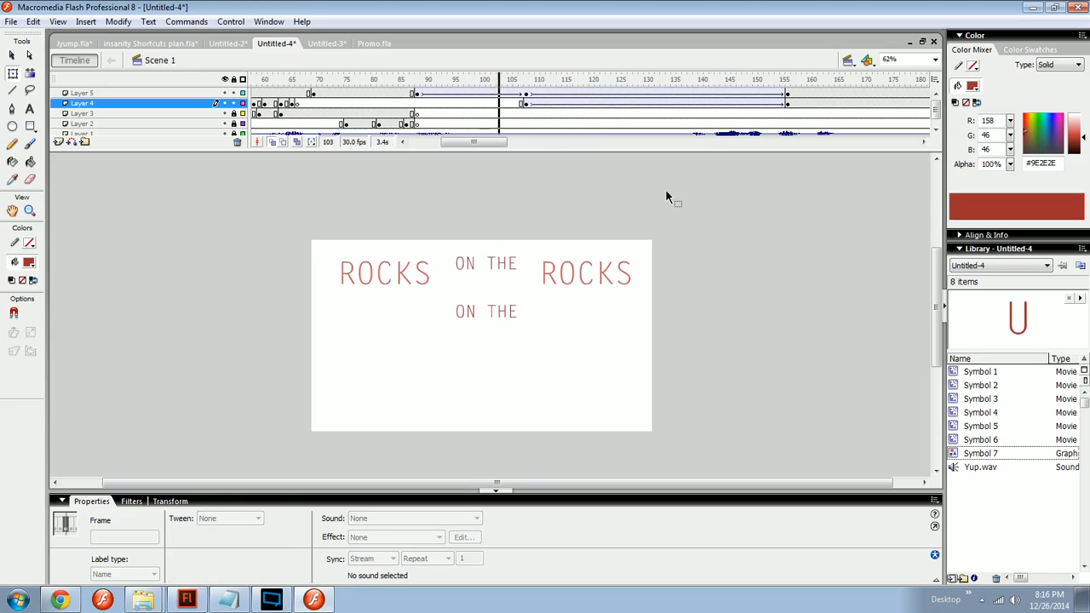
{"action": "left_click", "coordinate": [526, 103]}
{"action": "left_click_drag", "start_coordinate": [526, 82], "coordinate": [468, 84]}
{"action": "key", "text": "Return"}
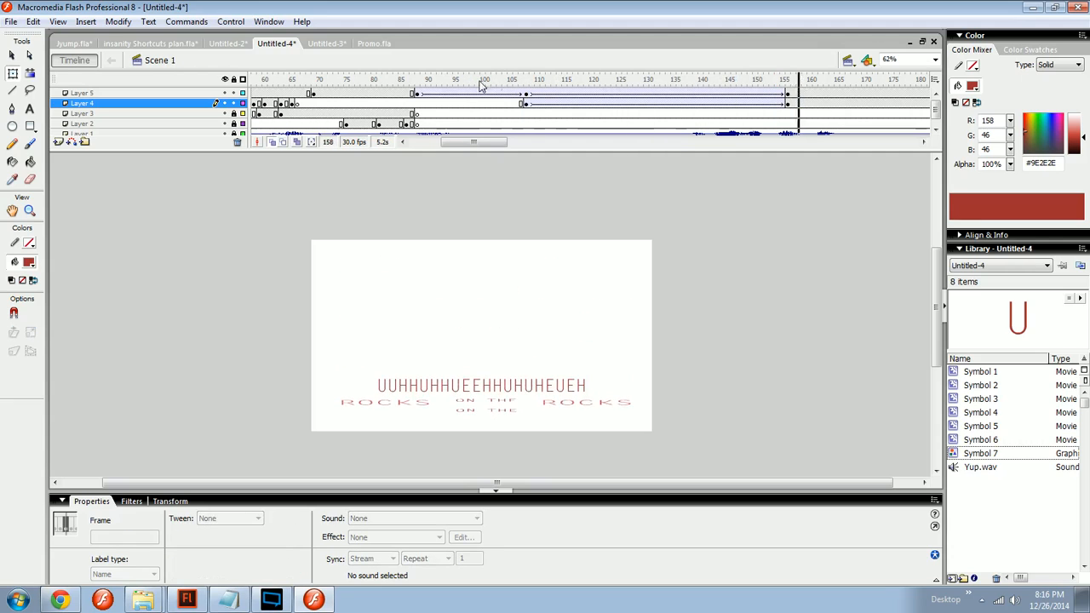
{"action": "left_click", "coordinate": [530, 85]}
{"action": "left_click_drag", "start_coordinate": [529, 85], "coordinate": [506, 86]}
{"action": "key", "text": "Return"}
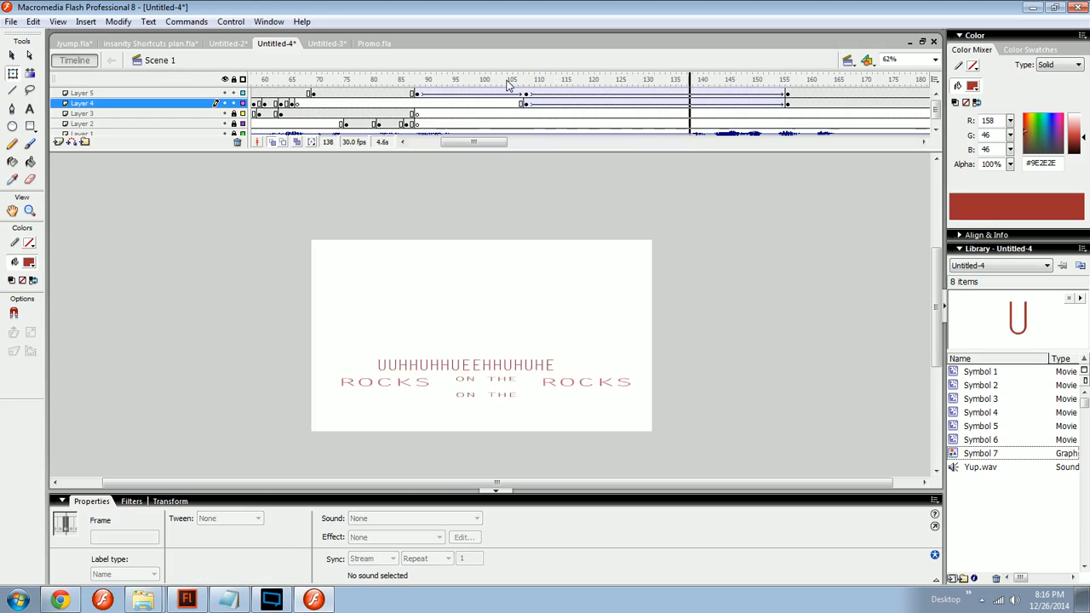
{"action": "left_click", "coordinate": [540, 324]}
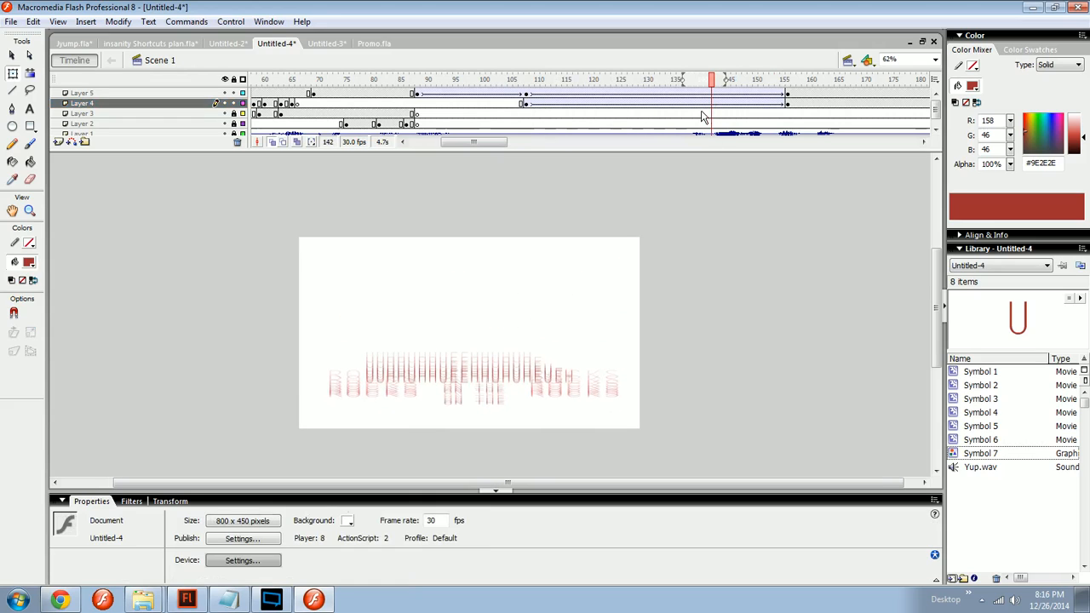
{"action": "left_click_drag", "start_coordinate": [713, 83], "coordinate": [676, 84]}
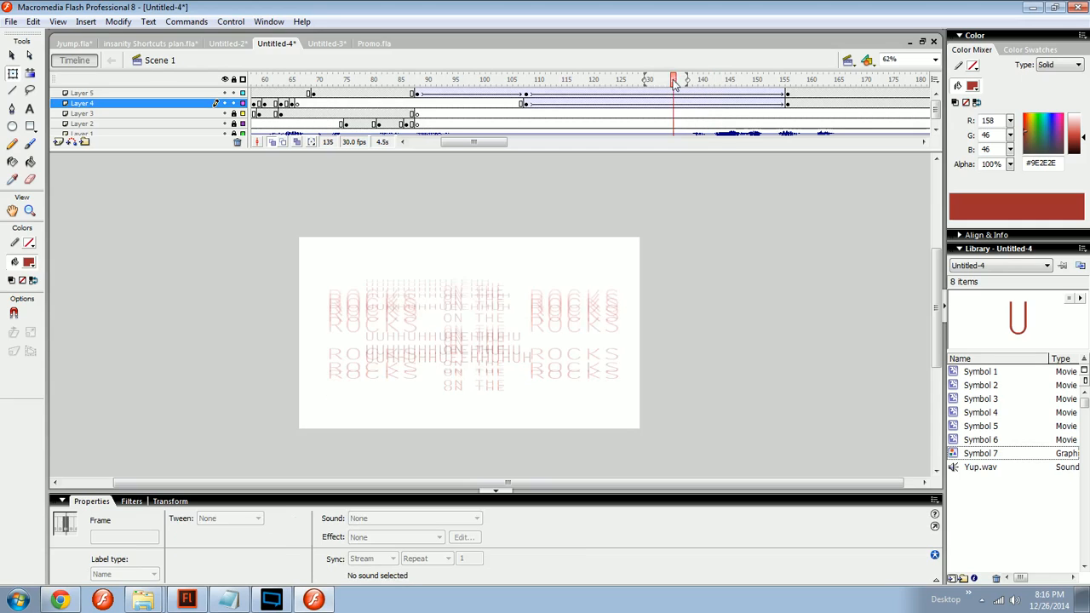
{"action": "key", "text": "Return"}
Step: Insert a blank keyframe at frame 140 of Layer 3, and unlock that layer while locking Layers 4 and 5
{"action": "left_click", "coordinate": [701, 114]}
{"action": "key", "text": "F7"}
{"action": "left_click", "coordinate": [635, 343]}
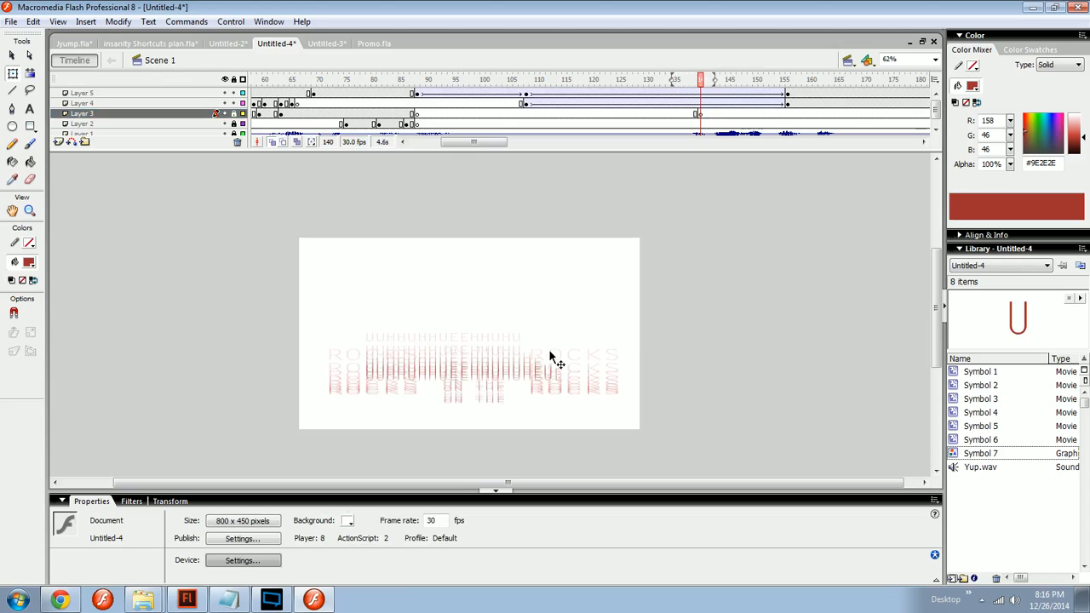
{"action": "left_click_drag", "start_coordinate": [235, 104], "coordinate": [238, 92]}
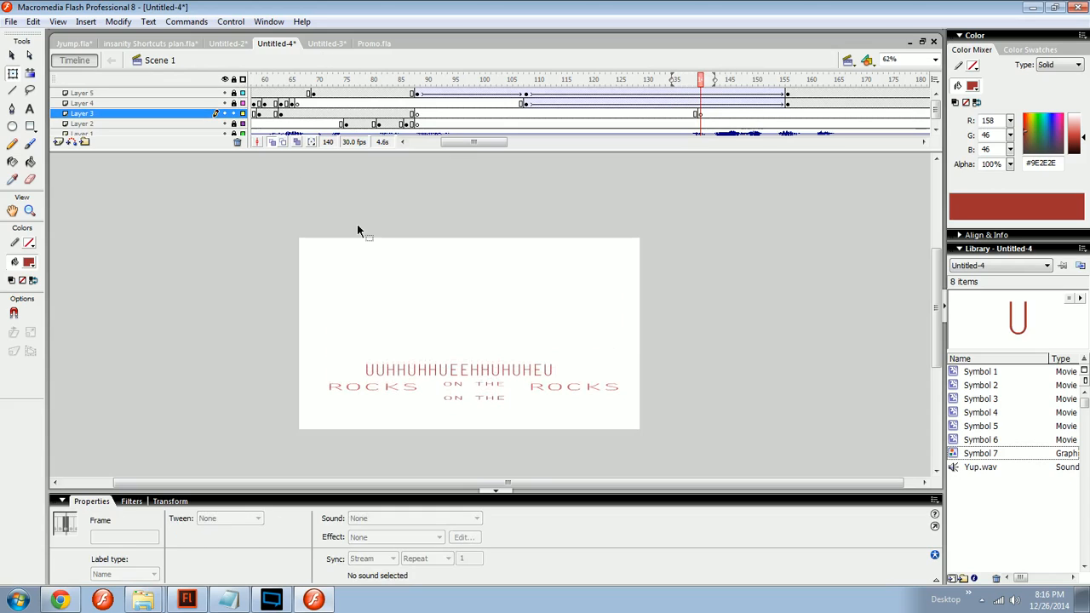
{"action": "left_click", "coordinate": [550, 301]}
{"action": "left_click_drag", "start_coordinate": [674, 77], "coordinate": [623, 78]}
{"action": "key", "text": "Return"}
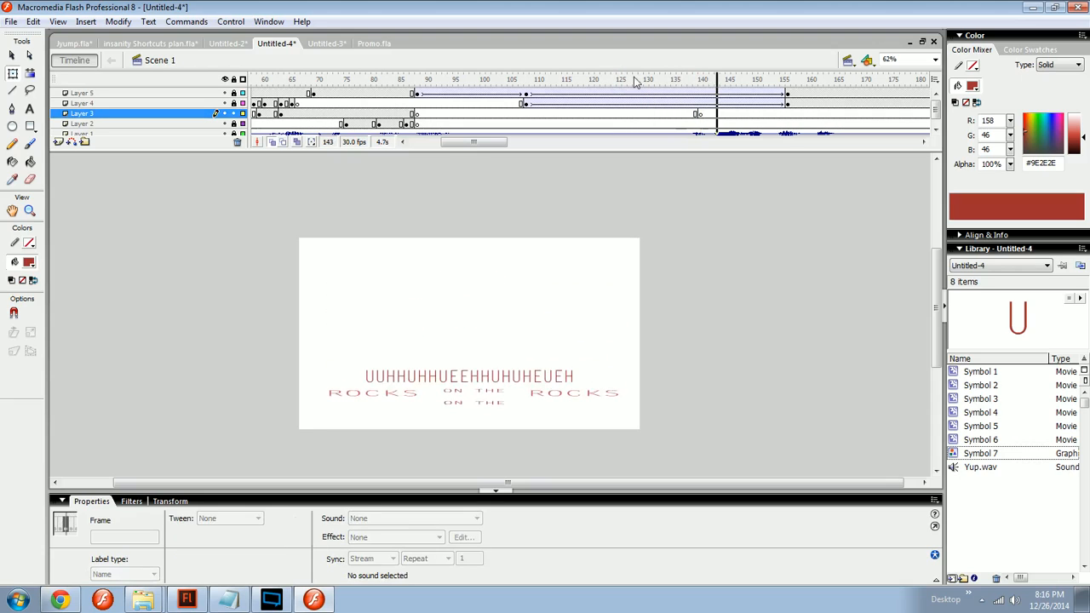
Step: Add the static text "WE DO A LEFT RIGHT JUMP" above the stutter letters at frame 140 of Layer 3
{"action": "left_click", "coordinate": [551, 259]}
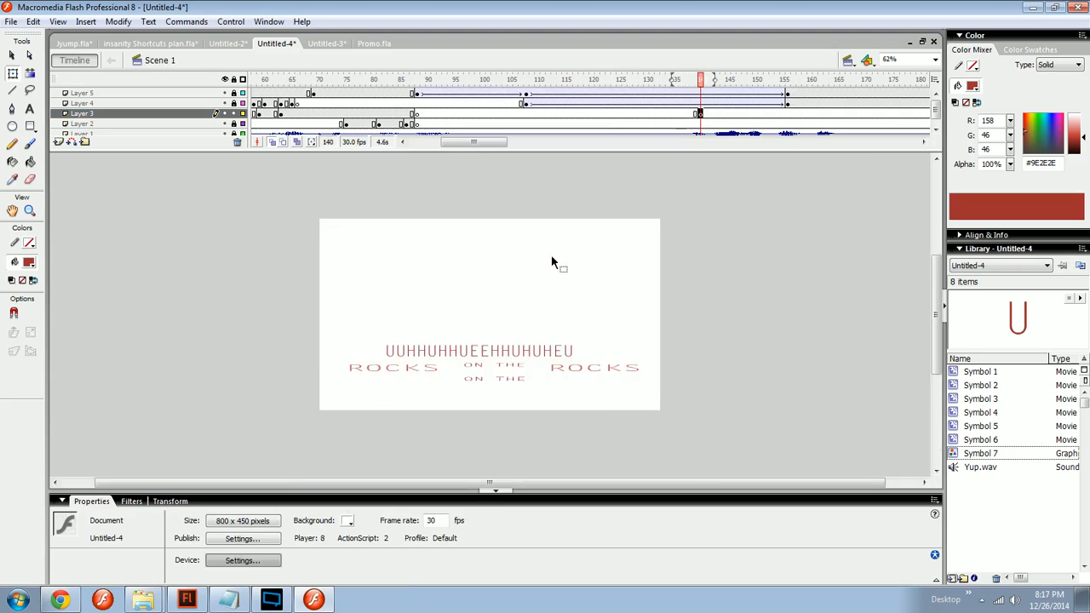
{"action": "key", "text": "ctrl+equal"}
{"action": "left_click_drag", "start_coordinate": [576, 249], "coordinate": [548, 303]}
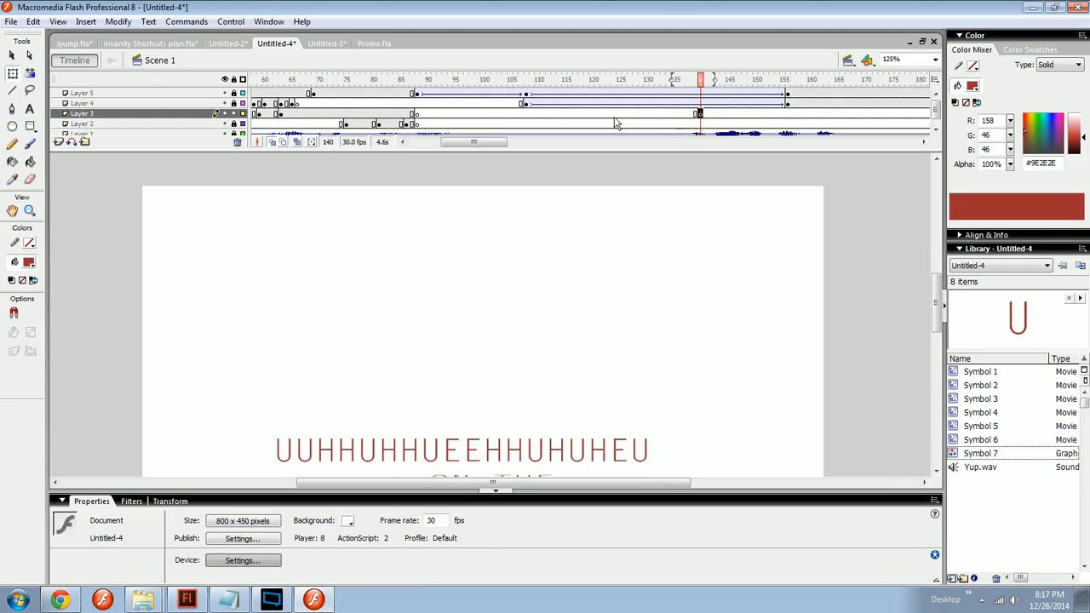
{"action": "key", "text": "t"}
{"action": "left_click", "coordinate": [316, 278]}
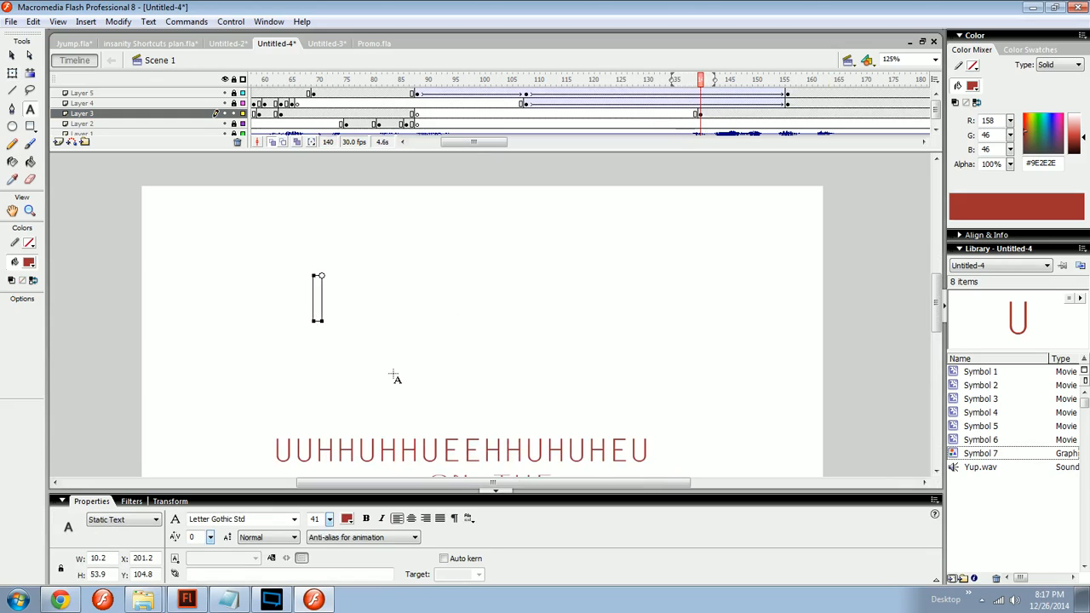
{"action": "type", "text": "WE DO A LE"}
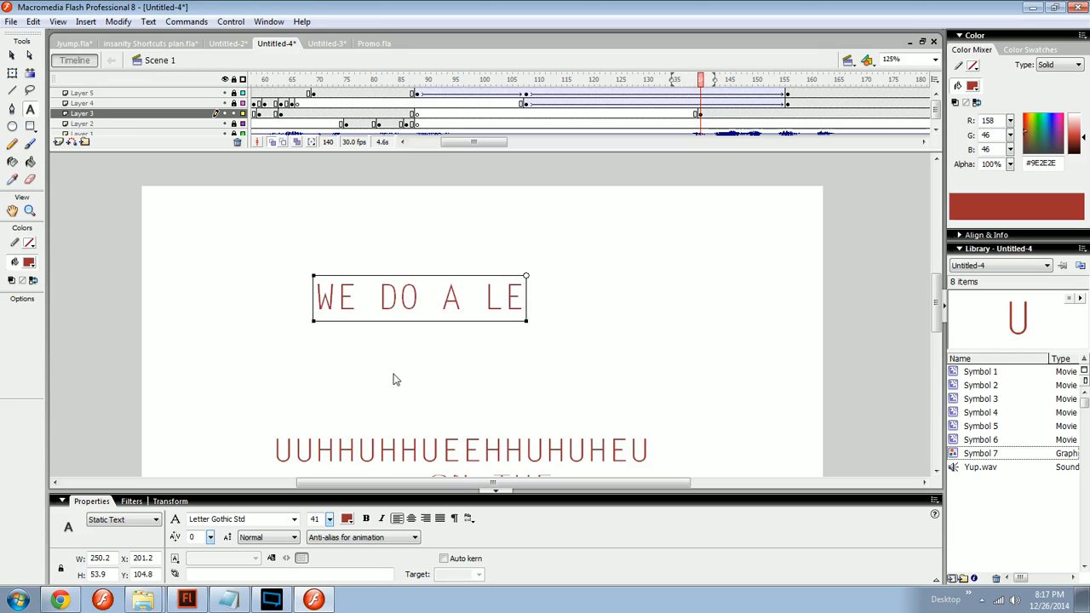
{"action": "type", "text": "FT RIGHT JUMP"}
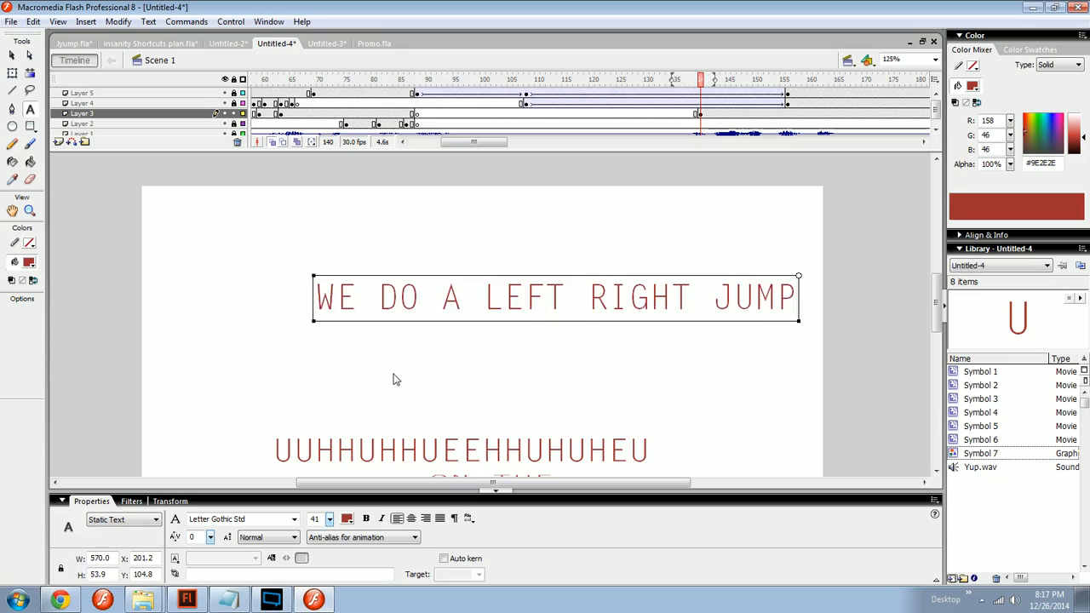
Step: Recolour the whole "WE DO A LEFT RIGHT JUMP" text to dark teal #315457
{"action": "key", "text": "ctrl+a"}
{"action": "left_click_drag", "start_coordinate": [1050, 139], "coordinate": [1044, 141]}
{"action": "left_click_drag", "start_coordinate": [1076, 137], "coordinate": [1074, 143]}
{"action": "left_click", "coordinate": [661, 407], "text": "ctrl"}
{"action": "left_click", "coordinate": [595, 296], "text": "ctrl"}
Step: Make the new text line bold and place it horizontally centred on the stage at about Y 133.3
{"action": "key", "text": "ctrl+alt+2"}
{"action": "key", "text": "ctrl+alt+5"}
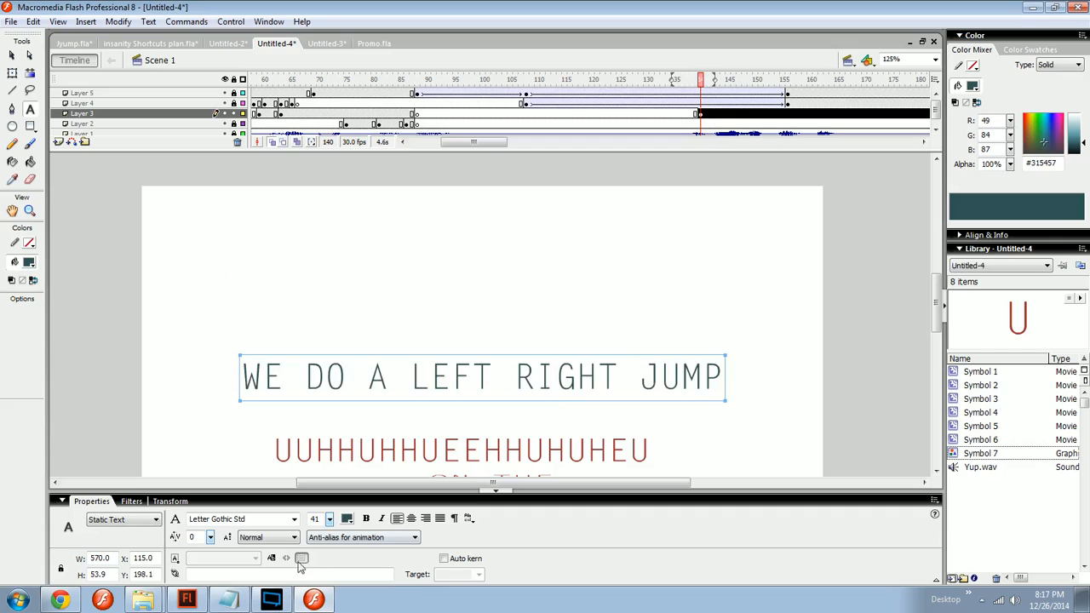
{"action": "left_click", "coordinate": [367, 518]}
{"action": "left_click", "coordinate": [14, 54]}
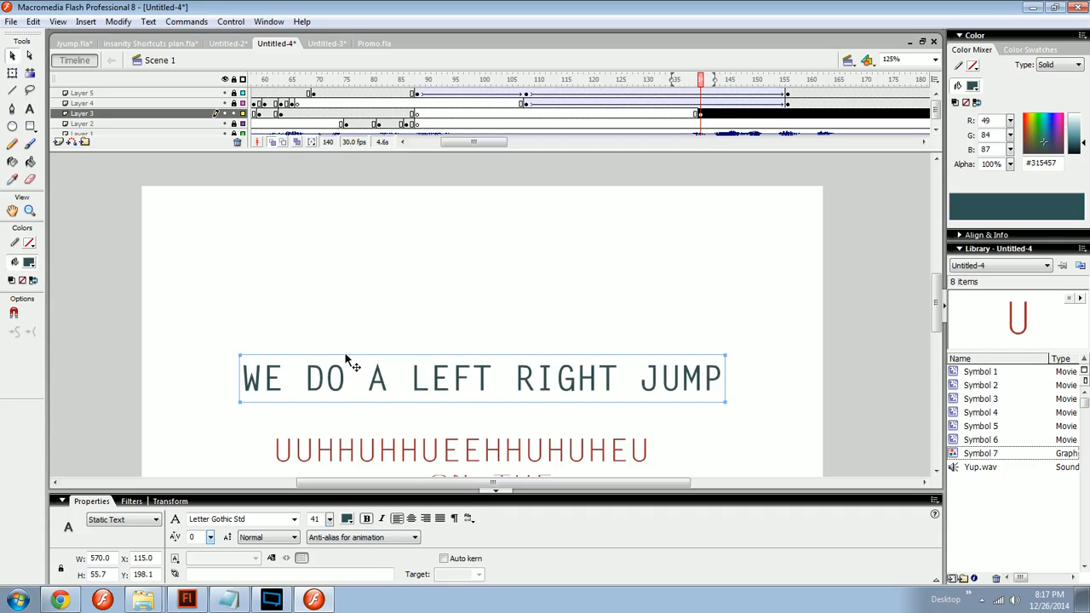
{"action": "left_click_drag", "start_coordinate": [388, 392], "coordinate": [382, 326]}
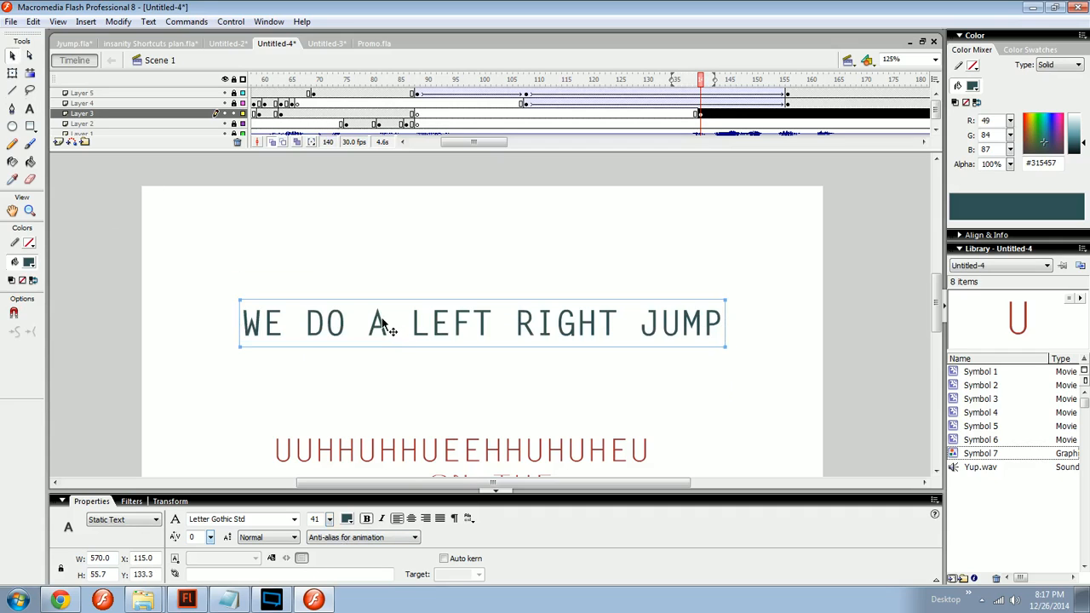
Step: Break the text line apart into shapes and convert the words "WE" and "DO" into separate movie clip symbols
{"action": "key", "text": "ctrl+b"}
{"action": "key", "text": "ctrl+b"}
{"action": "left_click_drag", "start_coordinate": [214, 393], "coordinate": [347, 370]}
{"action": "key", "text": "F8"}
{"action": "key", "text": "Return"}
{"action": "key", "text": "F8"}
{"action": "key", "text": "Return"}
Step: Convert the words "A", "LEFT", "RIGHT" and "JUMP" into separate movie clip symbols
{"action": "left_click_drag", "start_coordinate": [352, 364], "coordinate": [618, 271]}
{"action": "key", "text": "F8"}
{"action": "key", "text": "Return"}
{"action": "key", "text": "F8"}
{"action": "key", "text": "Return"}
{"action": "key", "text": "F8"}
{"action": "key", "text": "Return"}
{"action": "left_click_drag", "start_coordinate": [630, 273], "coordinate": [724, 389]}
{"action": "key", "text": "F8"}
{"action": "key", "text": "Return"}
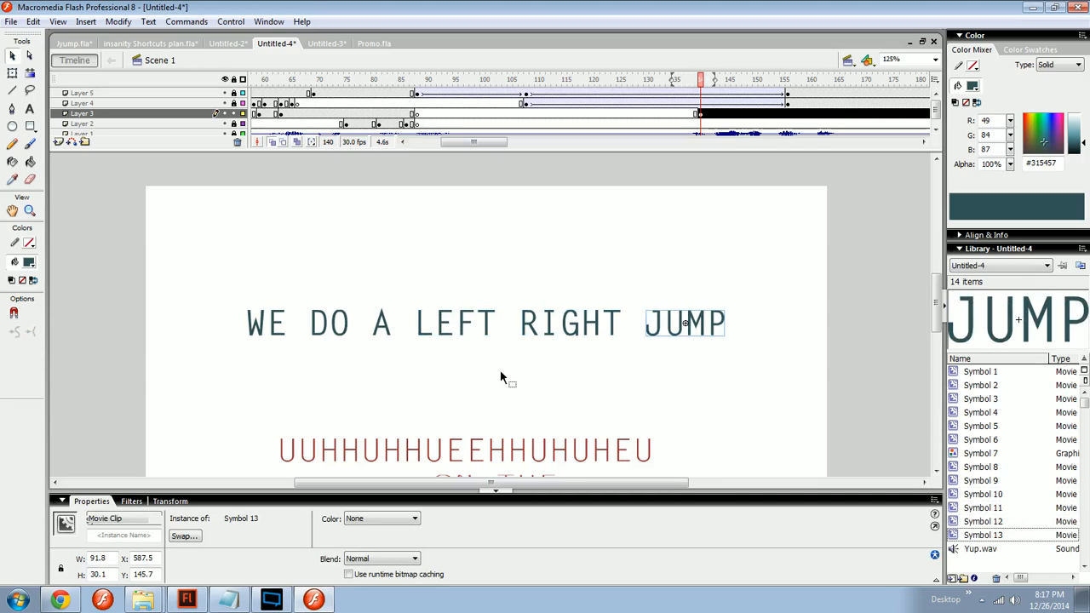
{"action": "left_click_drag", "start_coordinate": [475, 382], "coordinate": [418, 300]}
{"action": "key", "text": "F8"}
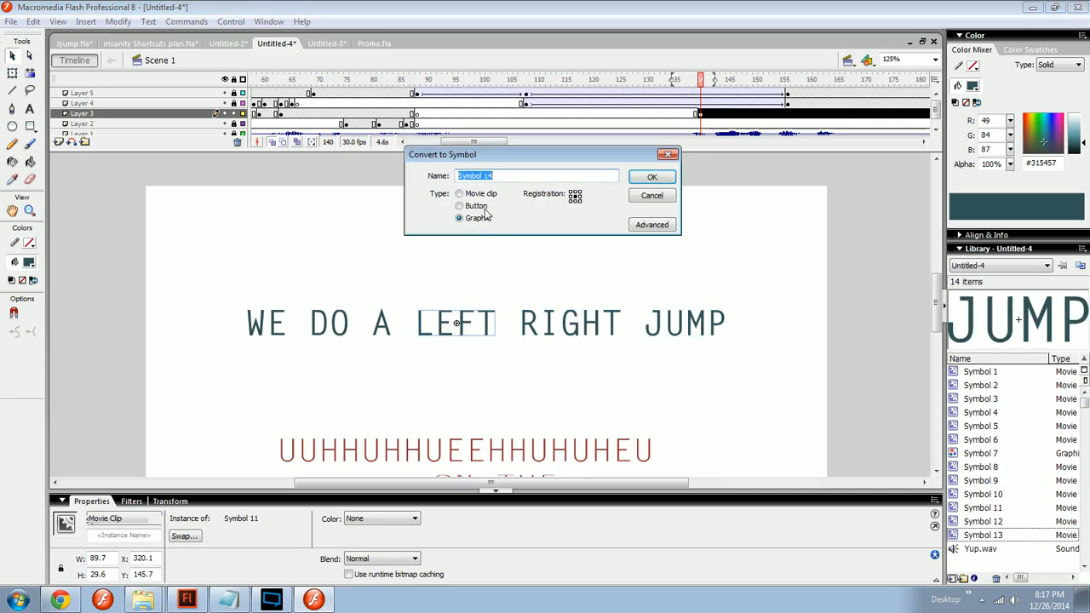
{"action": "left_click", "coordinate": [654, 195]}
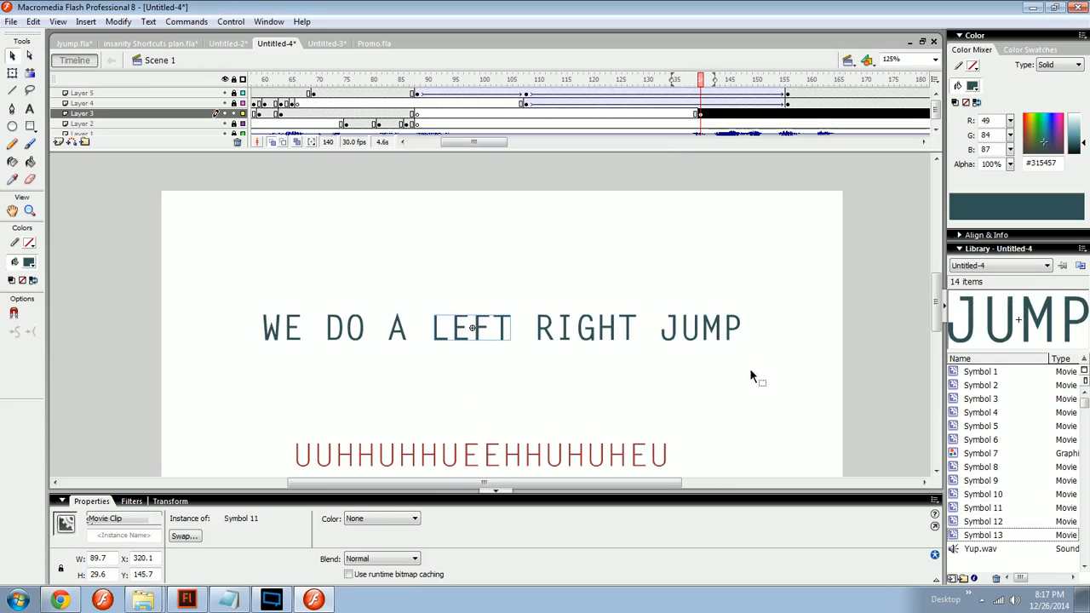
{"action": "left_click_drag", "start_coordinate": [751, 373], "coordinate": [276, 294]}
{"action": "key", "text": "Delete"}
{"action": "key", "text": "ctrl+z"}
Step: Distribute the word symbols "WE", "DO", "A", "LEFT" and "RIGHT" to their own layers, keeping "JUMP" on Layer 3
{"action": "left_click", "coordinate": [556, 382]}
{"action": "left_click_drag", "start_coordinate": [551, 380], "coordinate": [501, 346]}
{"action": "key", "text": "ctrl+minus"}
{"action": "key", "text": "ctrl+equal"}
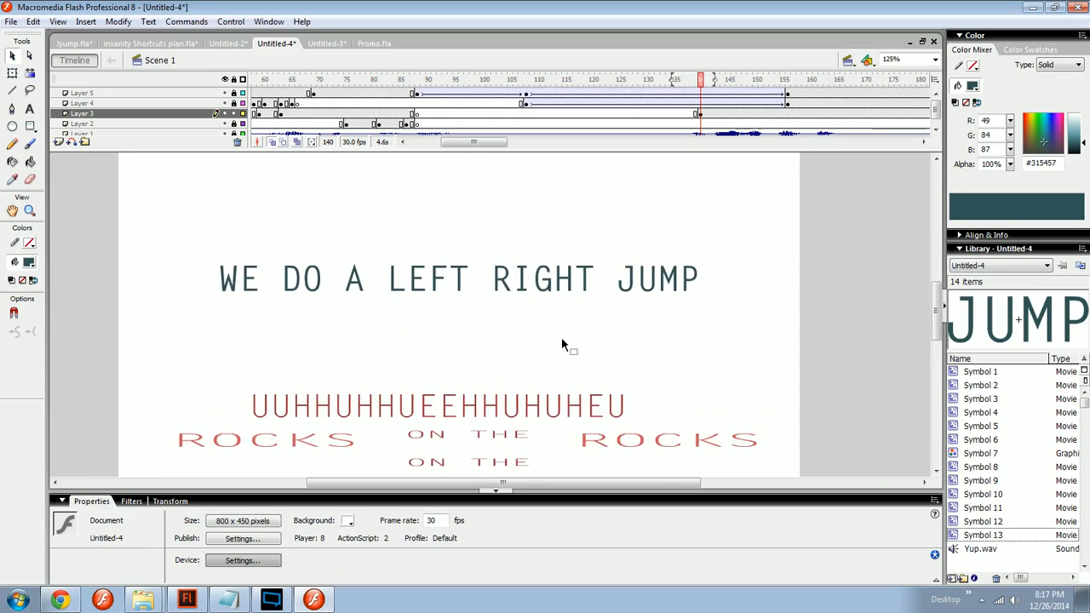
{"action": "left_click_drag", "start_coordinate": [529, 311], "coordinate": [506, 348]}
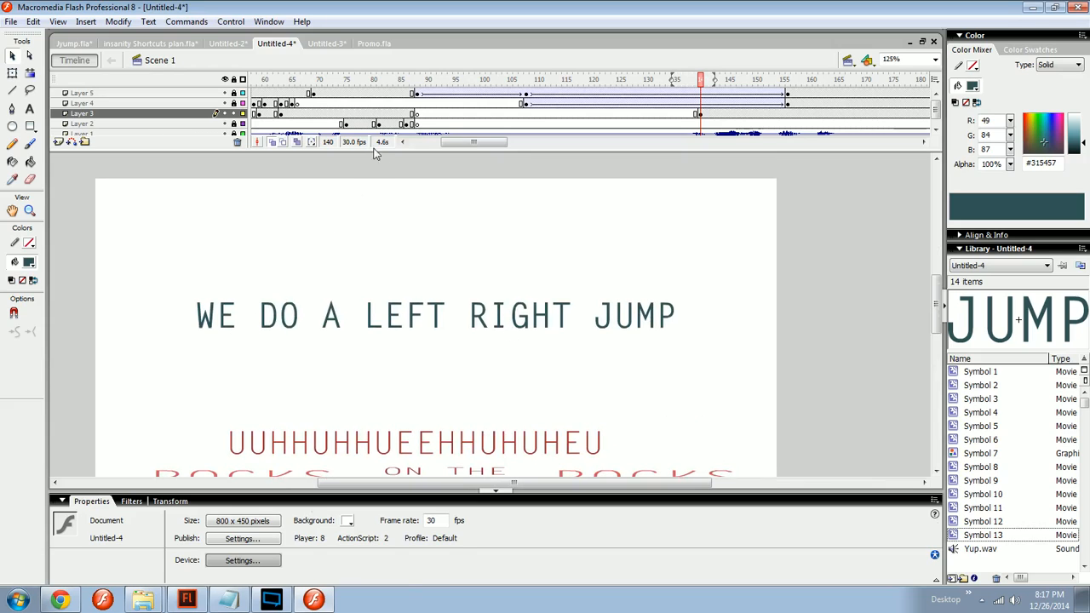
{"action": "left_click_drag", "start_coordinate": [373, 150], "coordinate": [380, 195]}
{"action": "left_click_drag", "start_coordinate": [182, 304], "coordinate": [566, 401]}
{"action": "right_click", "coordinate": [564, 365]}
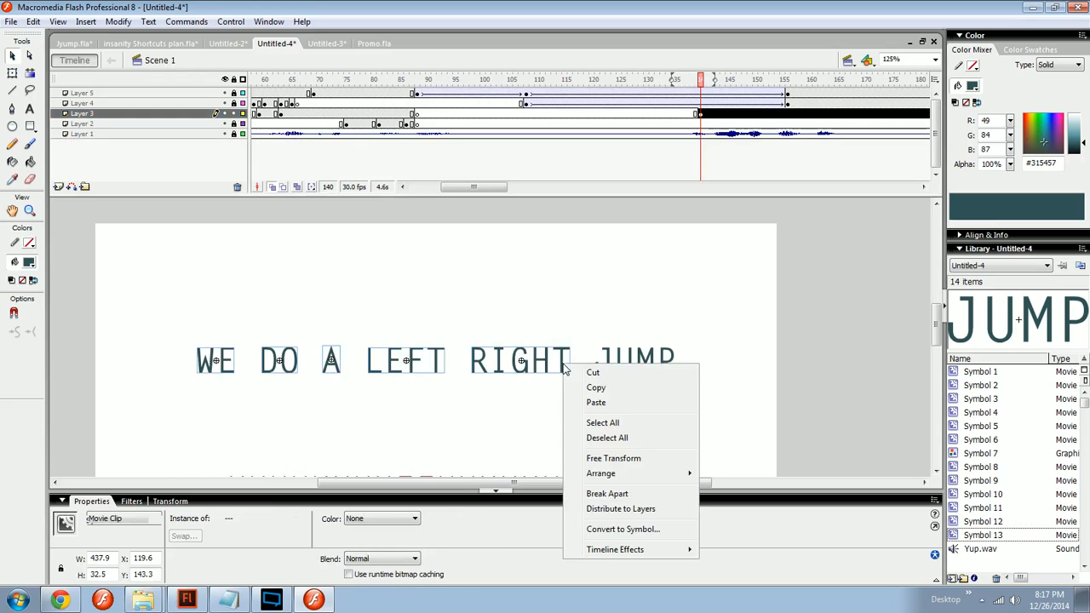
{"action": "left_click", "coordinate": [620, 509]}
Step: Insert keyframes at frame 140 on the five new word layers and clear their contents before that frame
{"action": "left_click", "coordinate": [706, 113]}
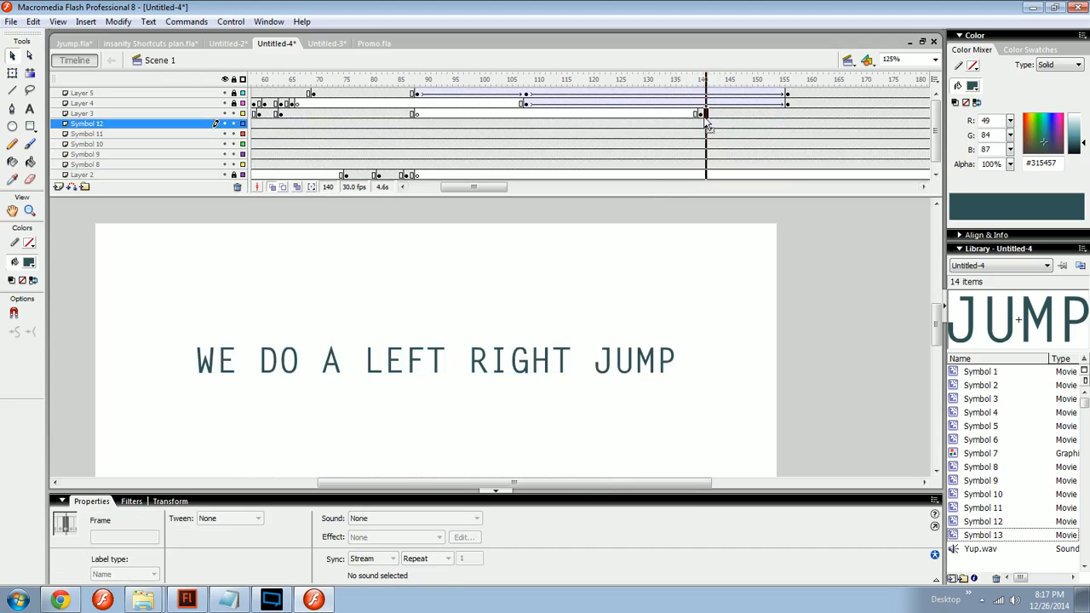
{"action": "left_click_drag", "start_coordinate": [706, 195], "coordinate": [704, 204]}
{"action": "left_click_drag", "start_coordinate": [701, 123], "coordinate": [674, 122]}
{"action": "key", "text": "F6"}
{"action": "key", "text": "Delete"}
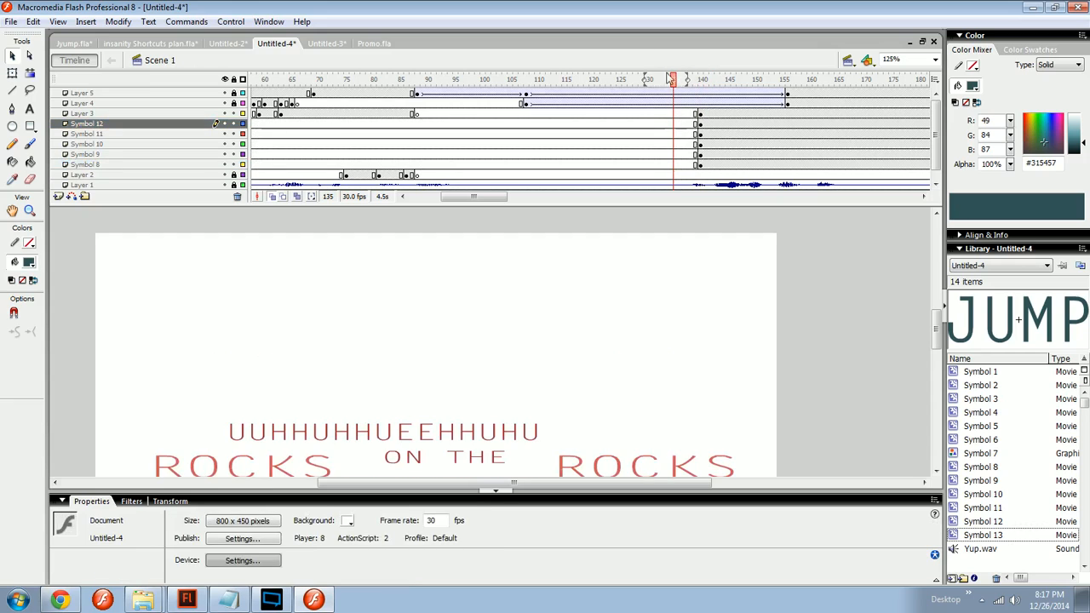
{"action": "left_click_drag", "start_coordinate": [669, 80], "coordinate": [727, 80]}
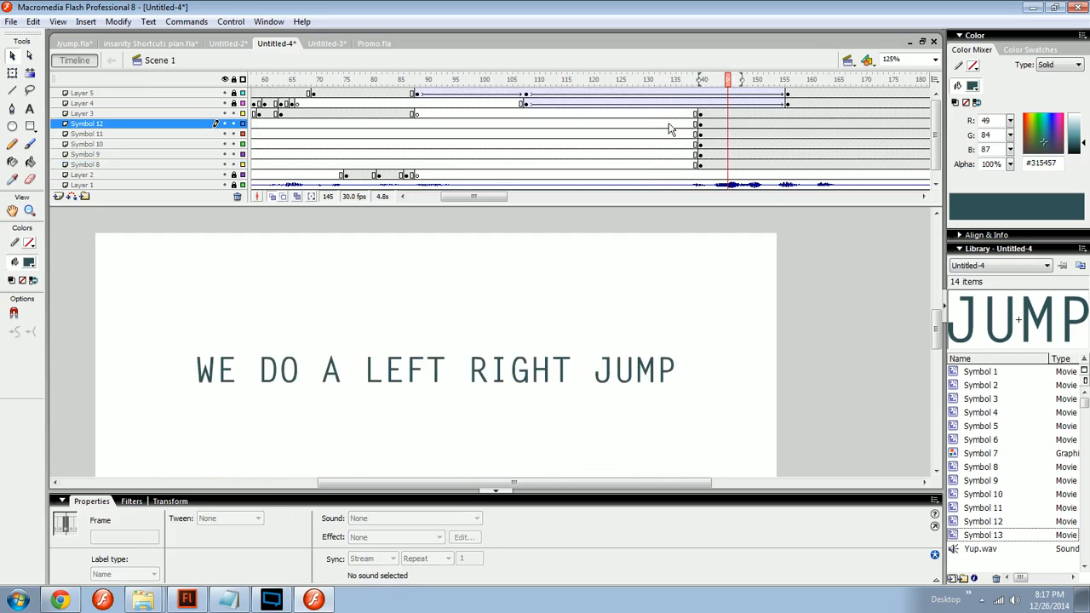
Step: Delay the start of "DO" on the Symbol 9 layer to frame 143 and of "A" on the Symbol 10 layer to frame 146
{"action": "left_click", "coordinate": [707, 114]}
{"action": "left_click", "coordinate": [707, 124]}
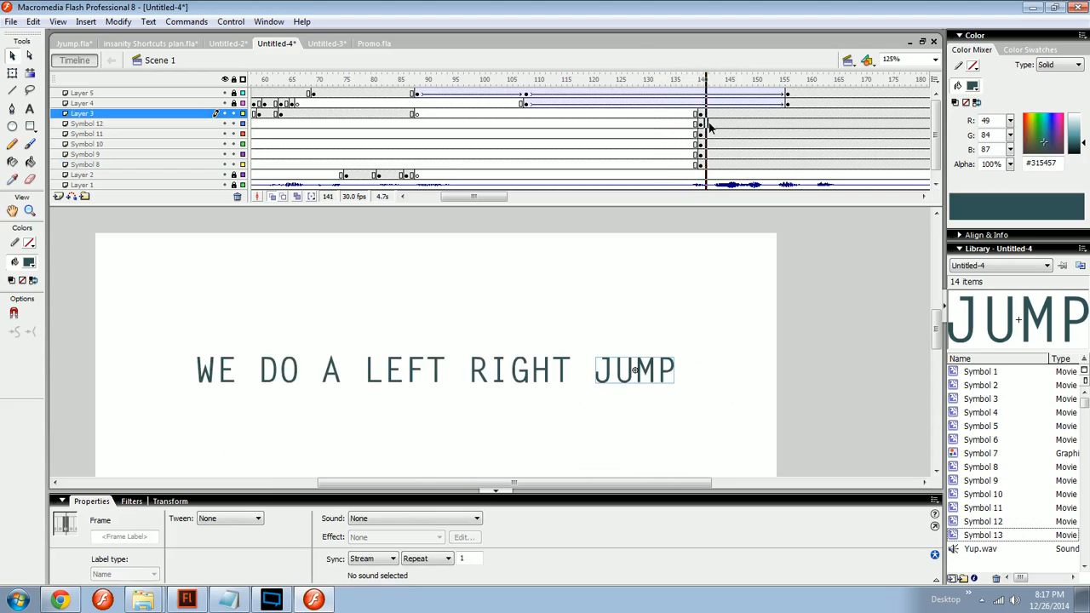
{"action": "left_click", "coordinate": [712, 134]}
{"action": "left_click", "coordinate": [700, 145]}
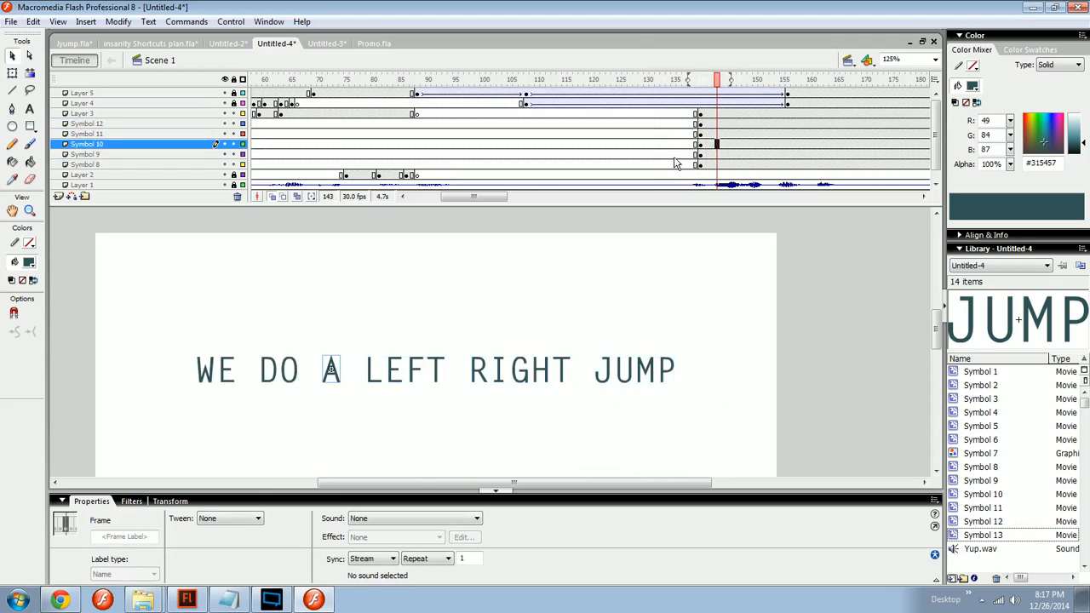
{"action": "left_click", "coordinate": [688, 155]}
{"action": "key", "text": "F5"}
{"action": "key", "text": "F5"}
{"action": "left_click_drag", "start_coordinate": [680, 145], "coordinate": [689, 145]}
{"action": "key", "text": "F5"}
{"action": "key", "text": "F5"}
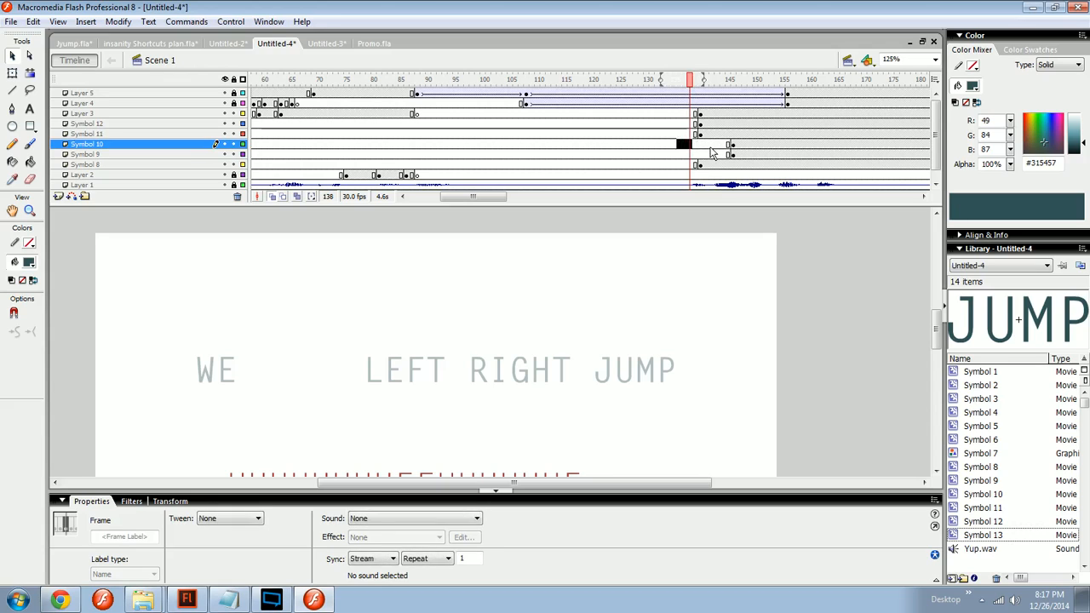
{"action": "left_click", "coordinate": [707, 154]}
{"action": "key", "text": "shift+F5"}
{"action": "key", "text": "shift+F5"}
{"action": "key", "text": "shift+F5"}
Step: Delay the start of "LEFT" on the Symbol 11 layer to frame 152 and play back the word timing
{"action": "left_click", "coordinate": [683, 125]}
{"action": "left_click_drag", "start_coordinate": [681, 134], "coordinate": [686, 134]}
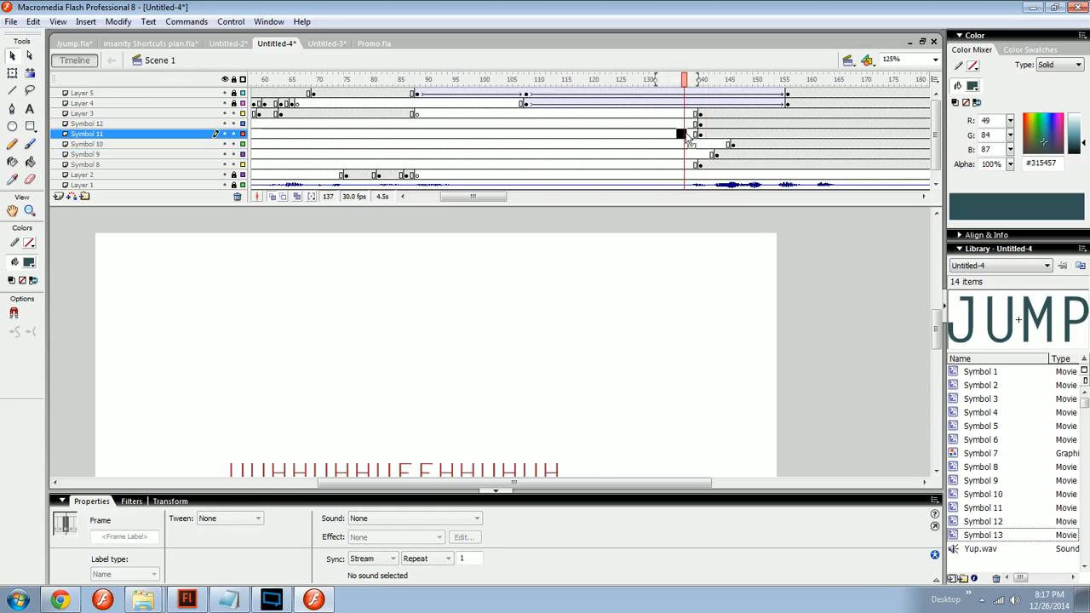
{"action": "key", "text": "F5"}
{"action": "key", "text": "F5"}
{"action": "key", "text": "F5"}
{"action": "key", "text": "F5"}
{"action": "key", "text": "F5"}
{"action": "key", "text": "F5"}
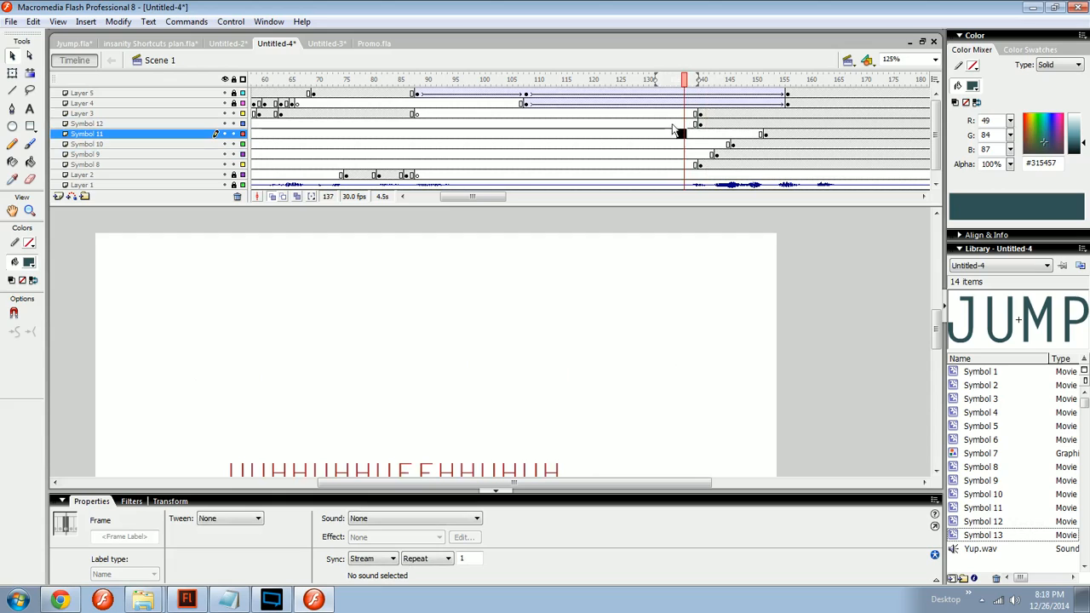
{"action": "key", "text": "Return"}
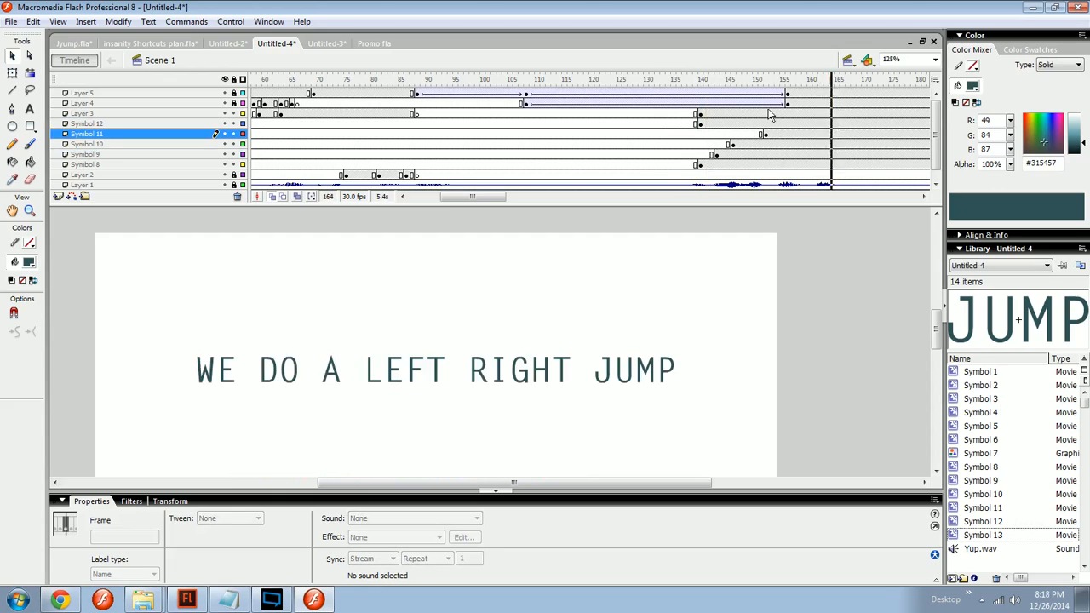
Step: Move the start of "LEFT" on the Symbol 11 layer to frame 150 and delay "JUMP" on Layer 3 to frame 162
{"action": "left_click", "coordinate": [766, 134]}
{"action": "left_click_drag", "start_coordinate": [766, 135], "coordinate": [754, 135]}
{"action": "left_click_drag", "start_coordinate": [679, 124], "coordinate": [688, 114]}
{"action": "key", "text": "F5"}
{"action": "key", "text": "F5"}
{"action": "key", "text": "F5"}
{"action": "key", "text": "F5"}
{"action": "key", "text": "F5"}
{"action": "key", "text": "F5"}
{"action": "key", "text": "F5"}
{"action": "key", "text": "F5"}
{"action": "key", "text": "F5"}
{"action": "key", "text": "F5"}
{"action": "key", "text": "F5"}
{"action": "key", "text": "F5"}
{"action": "key", "text": "F5"}
{"action": "key", "text": "F5"}
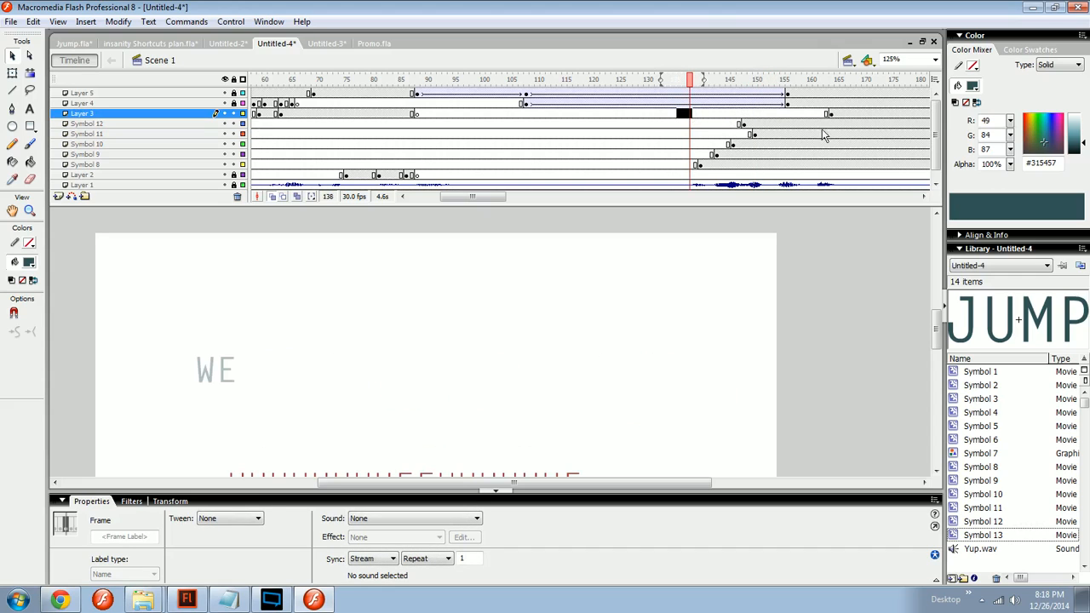
{"action": "left_click", "coordinate": [810, 114]}
{"action": "key", "text": "shift+F5"}
{"action": "key", "text": "shift+F5"}
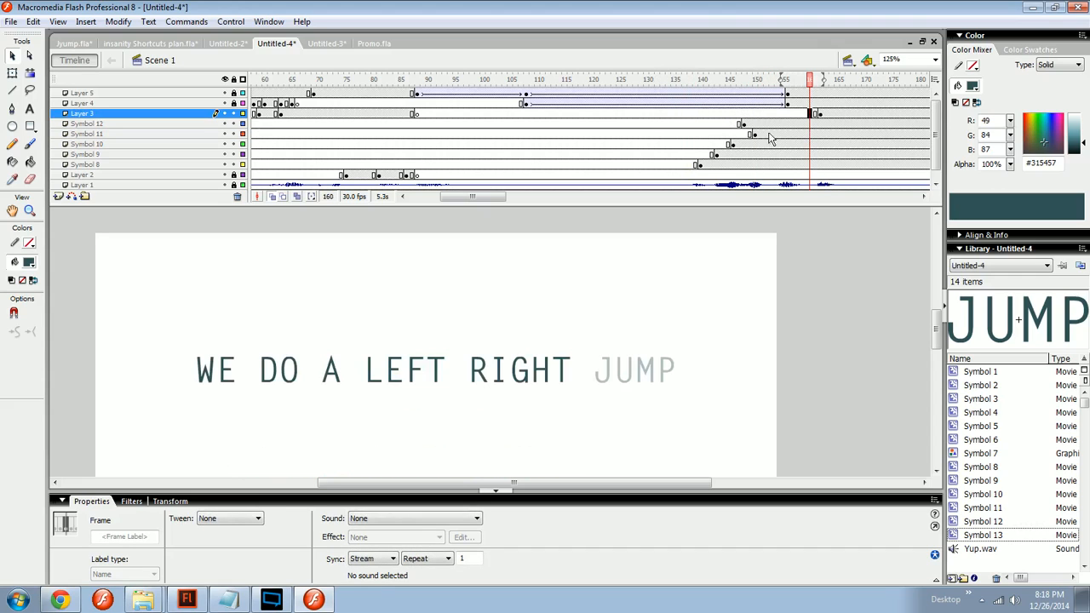
Step: Delay the start of "RIGHT" on the Symbol 12 layer to frame 156 and play back the word timing
{"action": "left_click", "coordinate": [711, 124]}
{"action": "key", "text": "F5"}
{"action": "key", "text": "F5"}
{"action": "key", "text": "F5"}
{"action": "key", "text": "F5"}
{"action": "key", "text": "F5"}
{"action": "key", "text": "F5"}
{"action": "key", "text": "F5"}
{"action": "key", "text": "F5"}
{"action": "key", "text": "F5"}
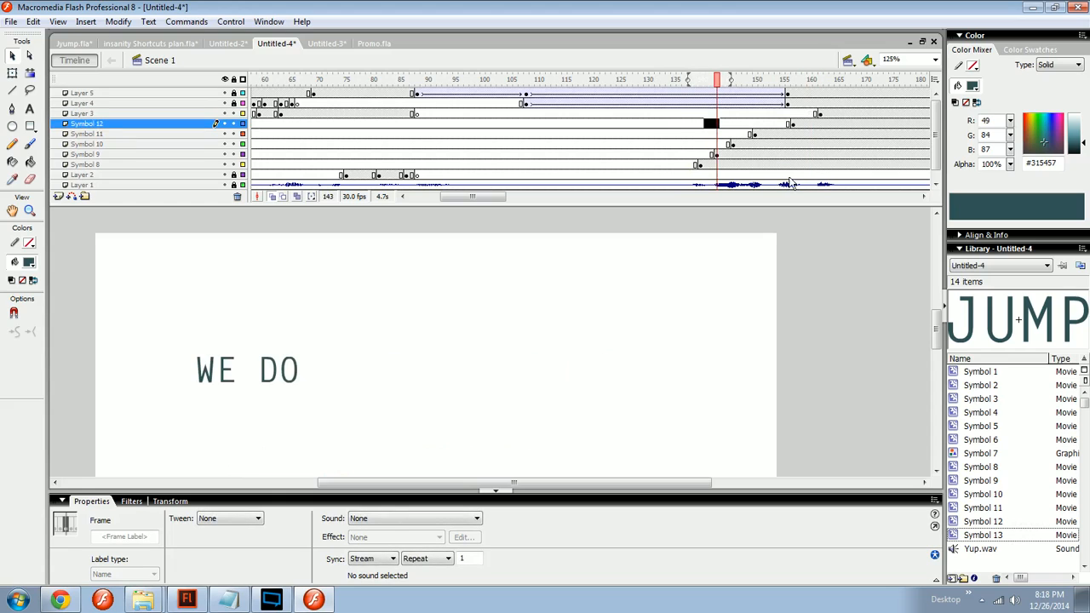
{"action": "left_click", "coordinate": [760, 125]}
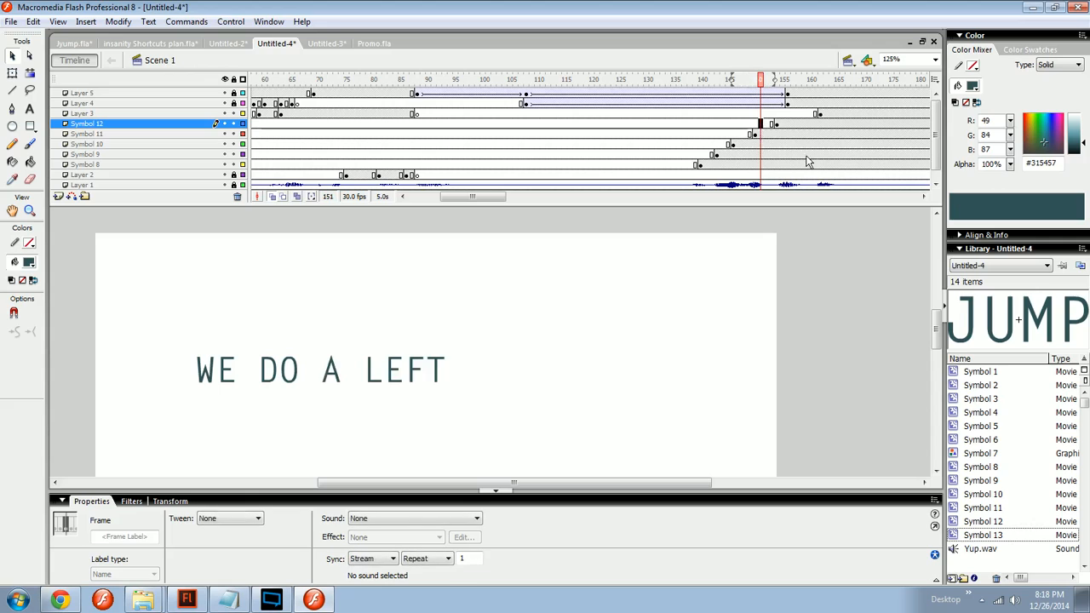
{"action": "key", "text": "F5"}
{"action": "left_click_drag", "start_coordinate": [760, 80], "coordinate": [677, 96]}
{"action": "key", "text": "Return"}
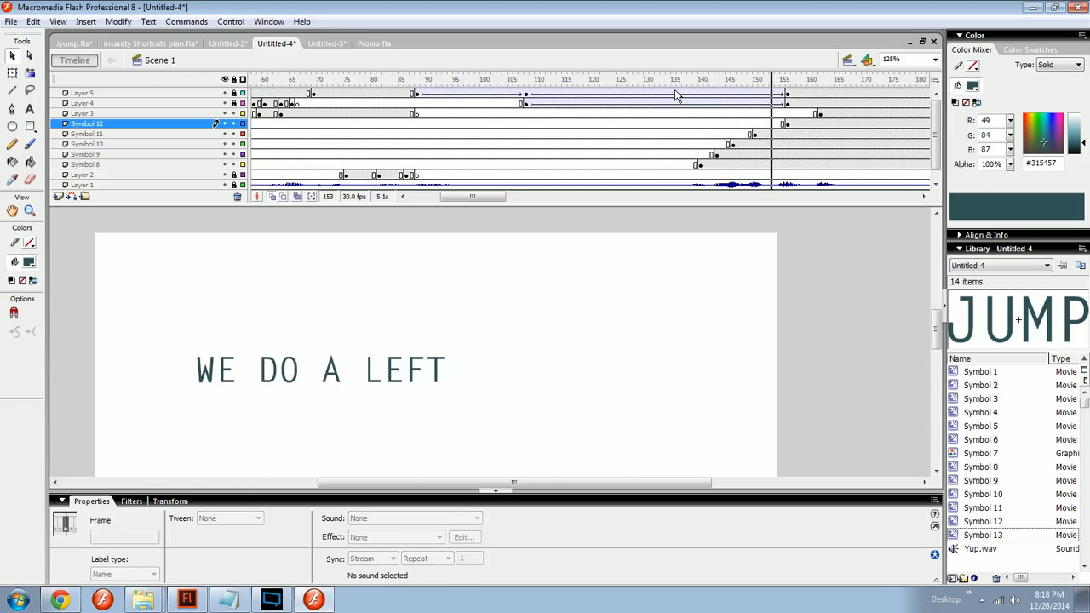
Step: Advance "JUMP" on Layer 3 to frame 160 and "RIGHT" on Symbol 12 to frame 155, and replay the phrase
{"action": "left_click", "coordinate": [707, 84]}
{"action": "left_click", "coordinate": [779, 114]}
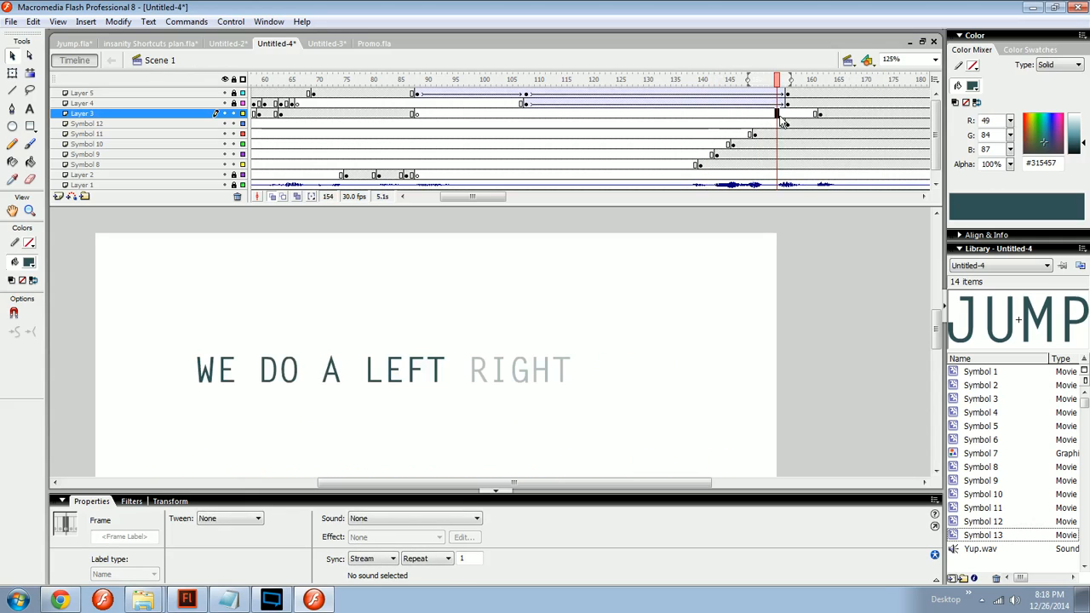
{"action": "key", "text": "shift+F5"}
{"action": "key", "text": "shift+F5"}
{"action": "left_click", "coordinate": [767, 124]}
{"action": "left_click", "coordinate": [700, 82]}
{"action": "key", "text": "Return"}
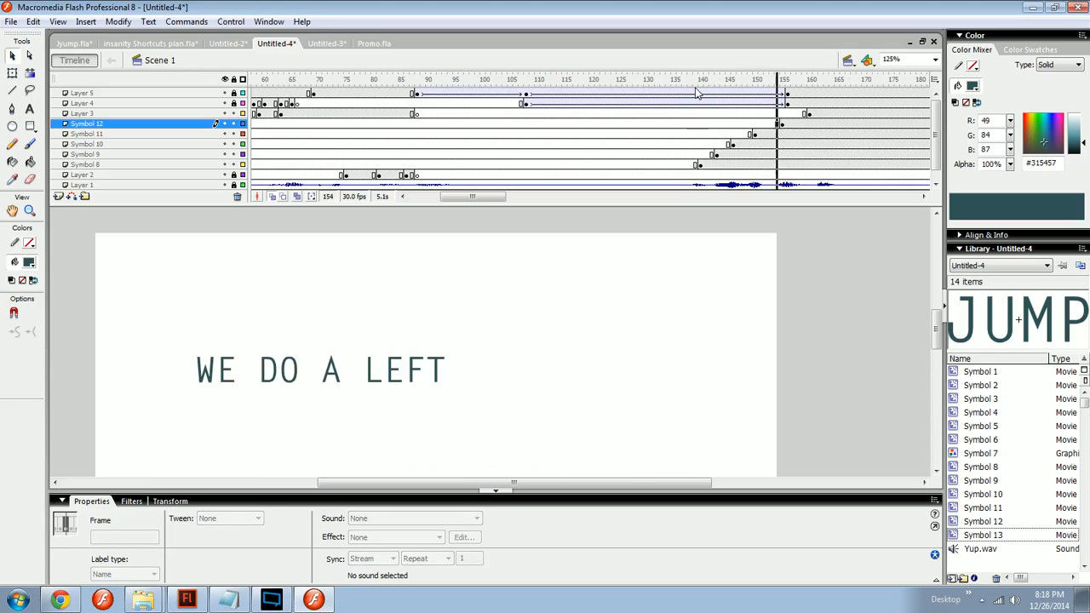
Step: Insert end keyframes on the Symbol 8, 9, 10, 11 and 12 layers at frames 165, 169, 173, 178 and 180
{"action": "left_click", "coordinate": [820, 164]}
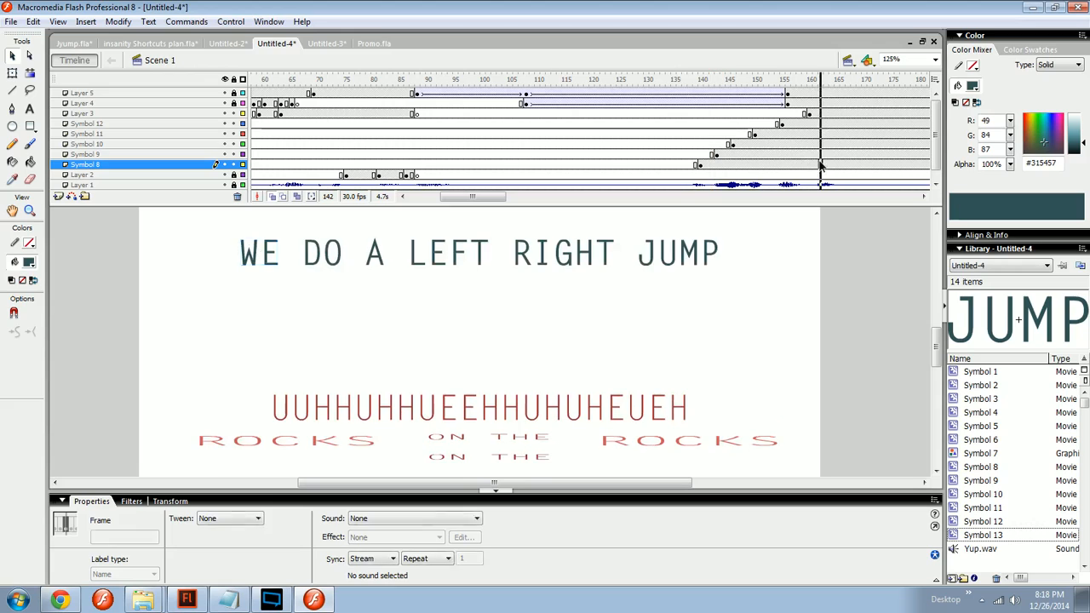
{"action": "left_click", "coordinate": [837, 165]}
{"action": "key", "text": "F6"}
{"action": "left_click", "coordinate": [859, 155]}
{"action": "key", "text": "F6"}
{"action": "left_click", "coordinate": [880, 145]}
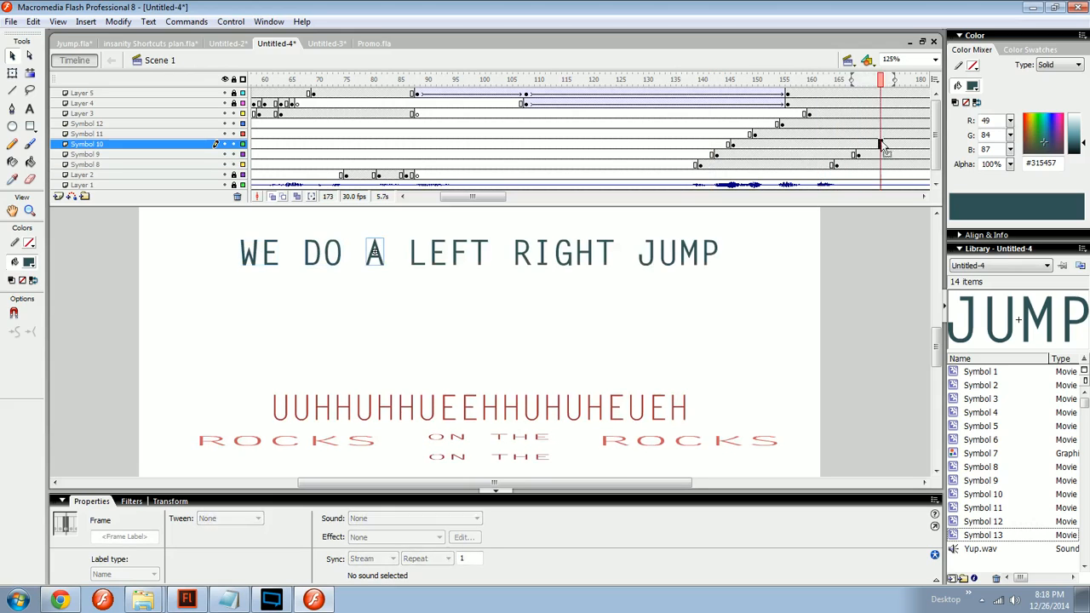
{"action": "key", "text": "F6"}
{"action": "left_click", "coordinate": [908, 134]}
{"action": "key", "text": "F6"}
{"action": "left_click", "coordinate": [918, 124]}
{"action": "key", "text": "F6"}
{"action": "left_click", "coordinate": [928, 115]}
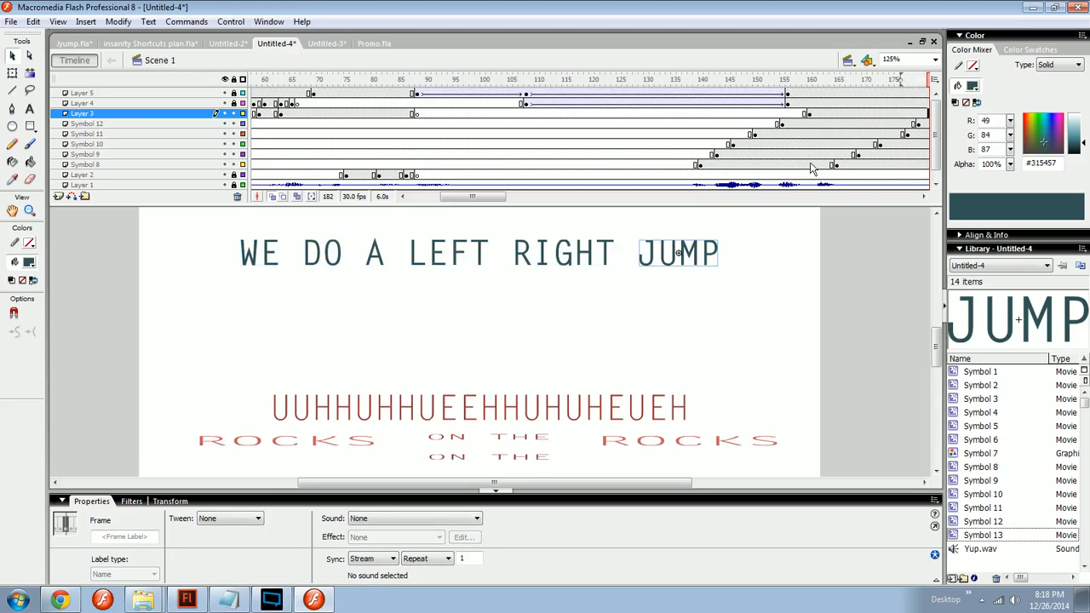
Step: Try to create motion tweens on the six word layers at frame 161
{"action": "left_click_drag", "start_coordinate": [811, 168], "coordinate": [812, 114]}
{"action": "right_click", "coordinate": [814, 121]}
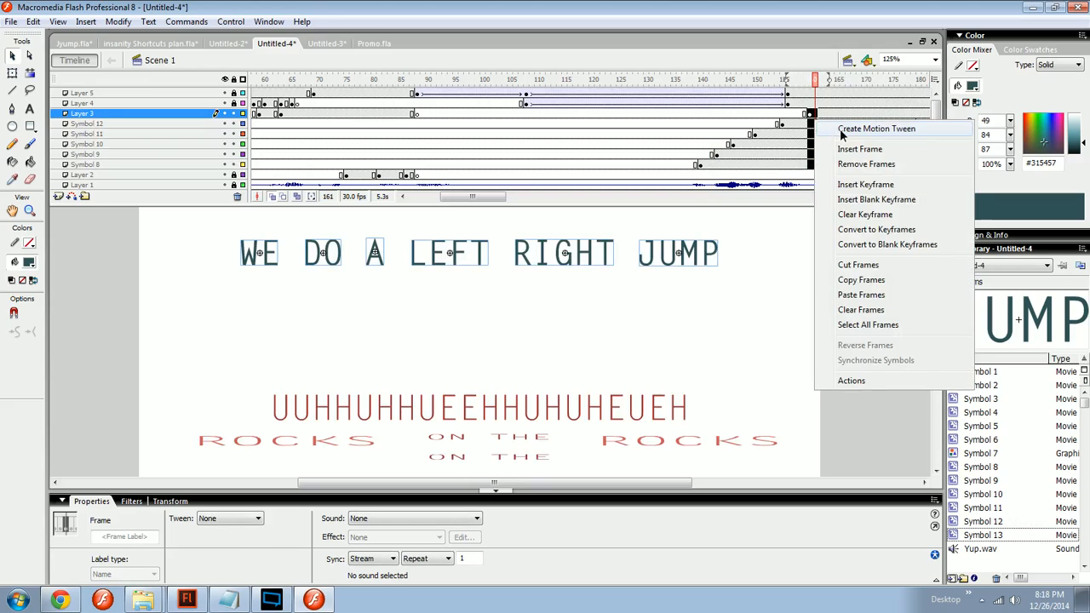
{"action": "left_click", "coordinate": [876, 128]}
{"action": "key", "text": "ctrl+z"}
{"action": "left_click", "coordinate": [811, 114]}
{"action": "left_click", "coordinate": [826, 145]}
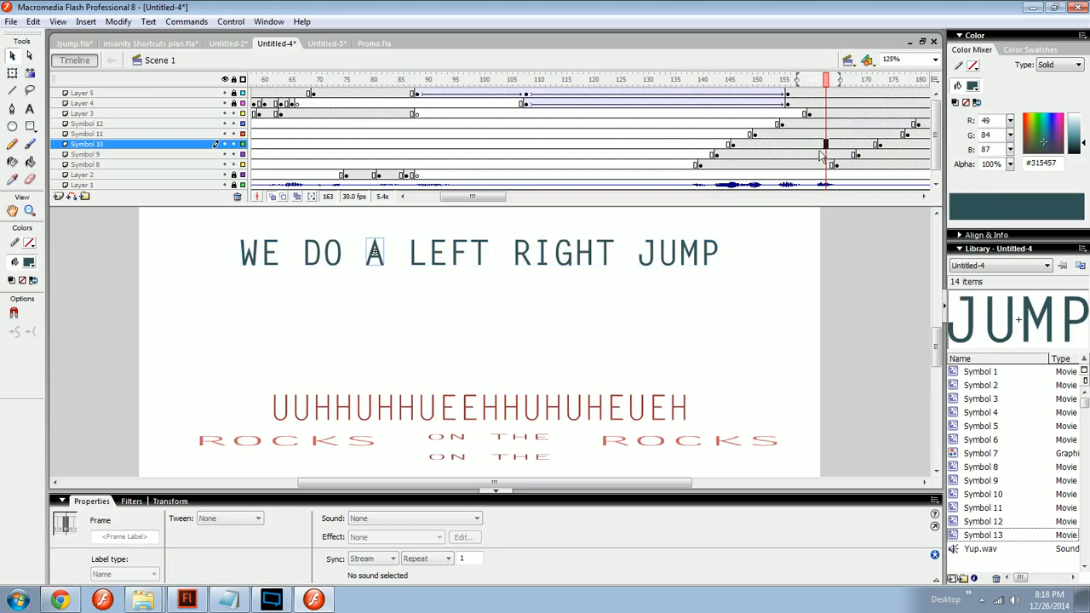
{"action": "left_click_drag", "start_coordinate": [814, 165], "coordinate": [815, 117]}
{"action": "key", "text": "ctrl+minus"}
{"action": "left_click", "coordinate": [592, 372]}
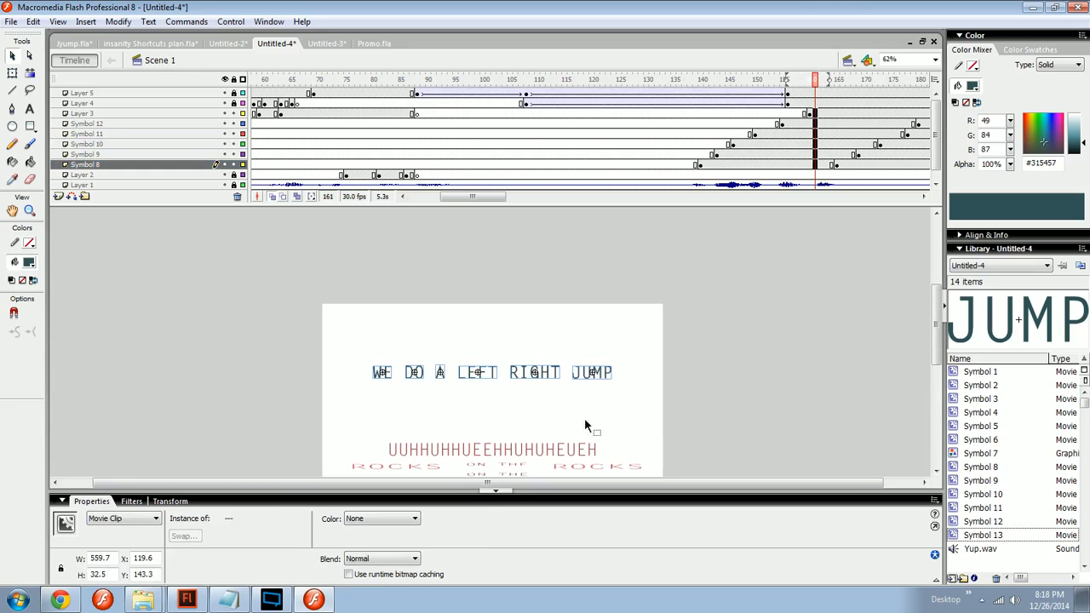
Step: Shorten the Symbol 8 to Symbol 12 word spans so their end keyframes fall on frames 157, 161, 165, 170 and 172
{"action": "left_click_drag", "start_coordinate": [482, 197], "coordinate": [502, 197]}
{"action": "left_click", "coordinate": [645, 144]}
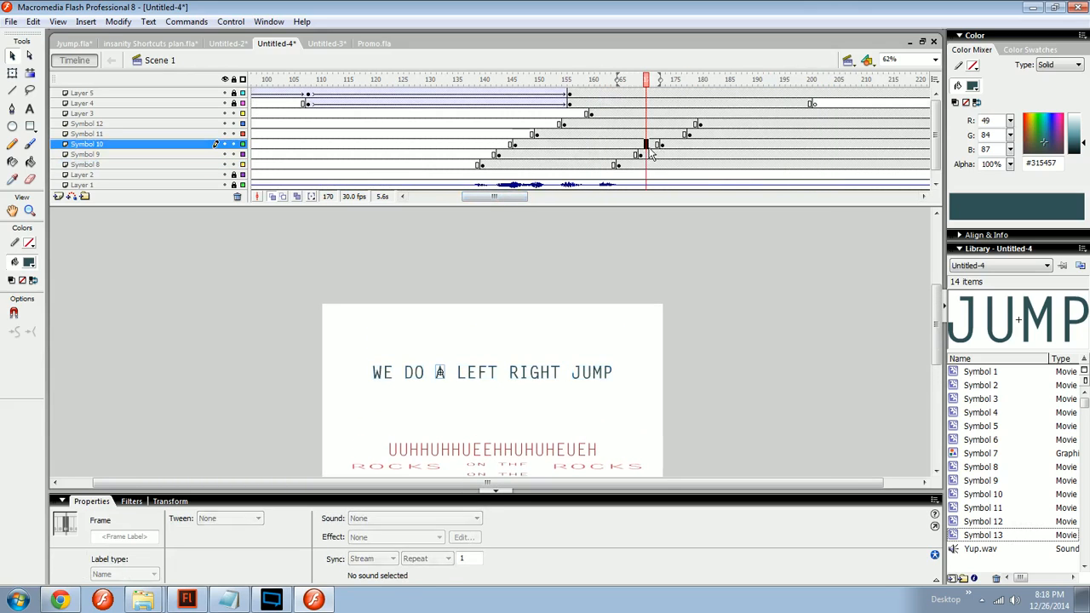
{"action": "left_click_drag", "start_coordinate": [599, 167], "coordinate": [604, 121]}
{"action": "left_click", "coordinate": [613, 113]}
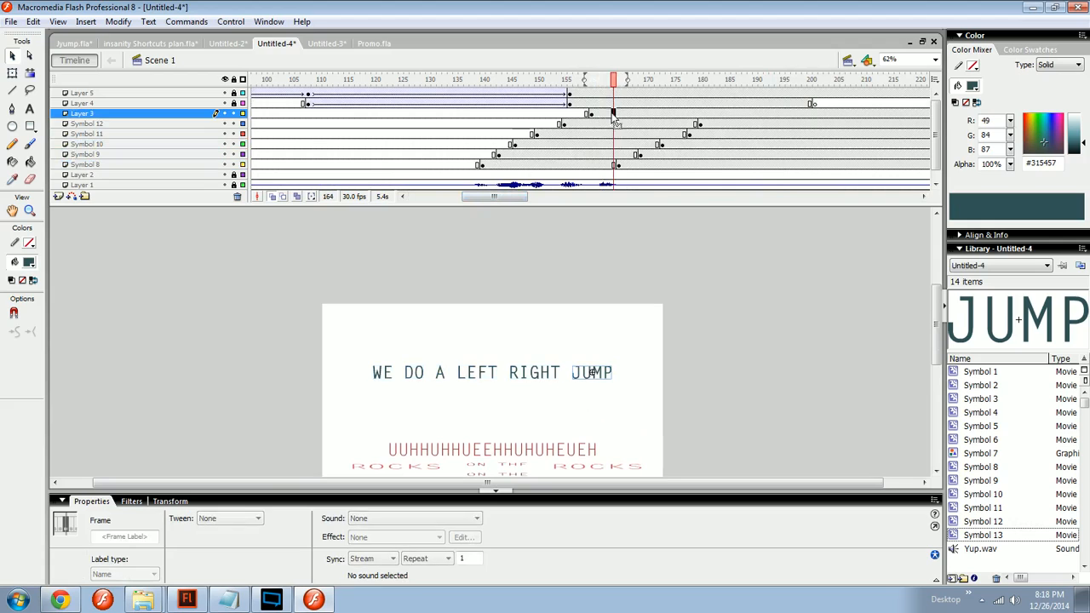
{"action": "left_click", "coordinate": [608, 124], "text": "ctrl"}
{"action": "left_click", "coordinate": [592, 133], "text": "ctrl"}
{"action": "left_click", "coordinate": [580, 145], "text": "ctrl"}
{"action": "left_click", "coordinate": [569, 155], "text": "ctrl"}
{"action": "left_click", "coordinate": [565, 165], "text": "ctrl"}
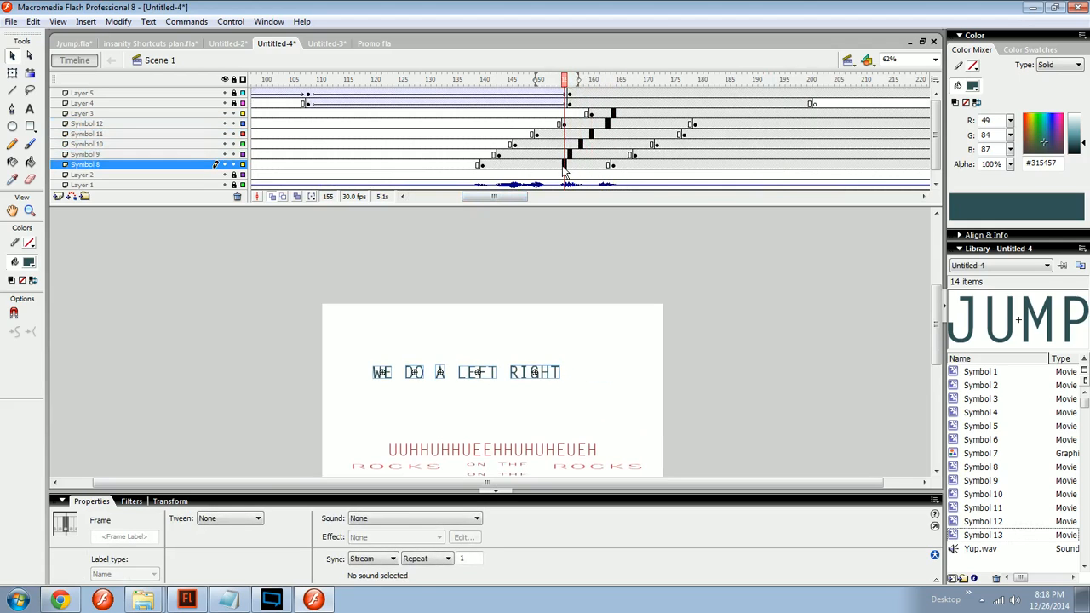
{"action": "key", "text": "shift+F5"}
{"action": "key", "text": "shift+F5"}
{"action": "key", "text": "shift+F5"}
{"action": "key", "text": "shift+F5"}
{"action": "key", "text": "shift+F5"}
{"action": "key", "text": "shift+F5"}
{"action": "key", "text": "shift+F5"}
{"action": "key", "text": "shift+F5"}
Step: Try to move the selected words upward on the stage
{"action": "left_click", "coordinate": [525, 165]}
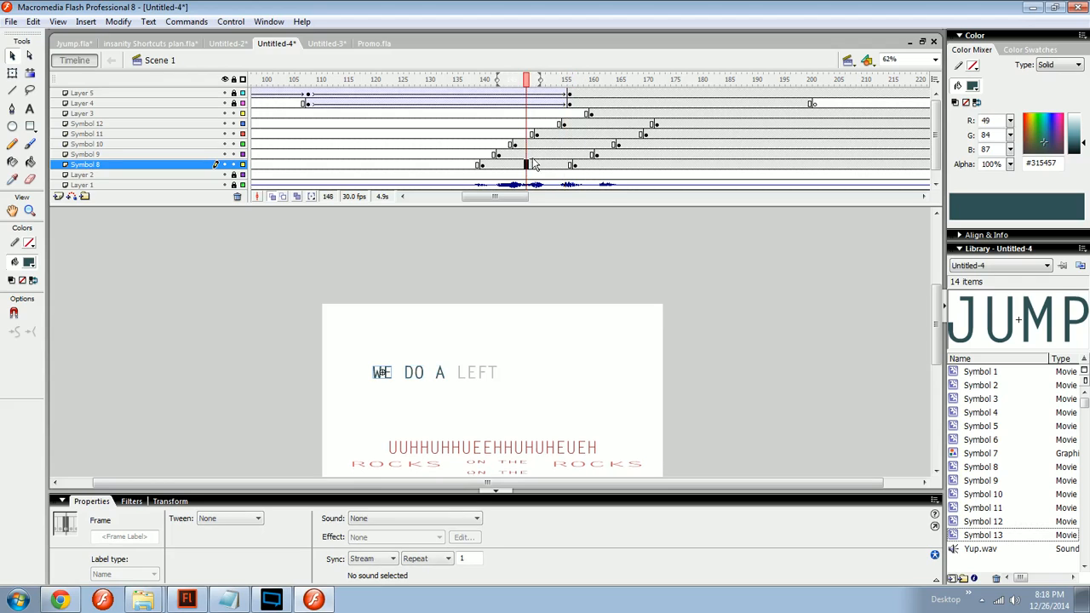
{"action": "left_click", "coordinate": [537, 155], "text": "ctrl"}
{"action": "left_click", "coordinate": [564, 145], "text": "ctrl"}
{"action": "left_click", "coordinate": [585, 134], "text": "ctrl"}
{"action": "left_click", "coordinate": [602, 113], "text": "ctrl"}
{"action": "left_click", "coordinate": [602, 124], "text": "ctrl"}
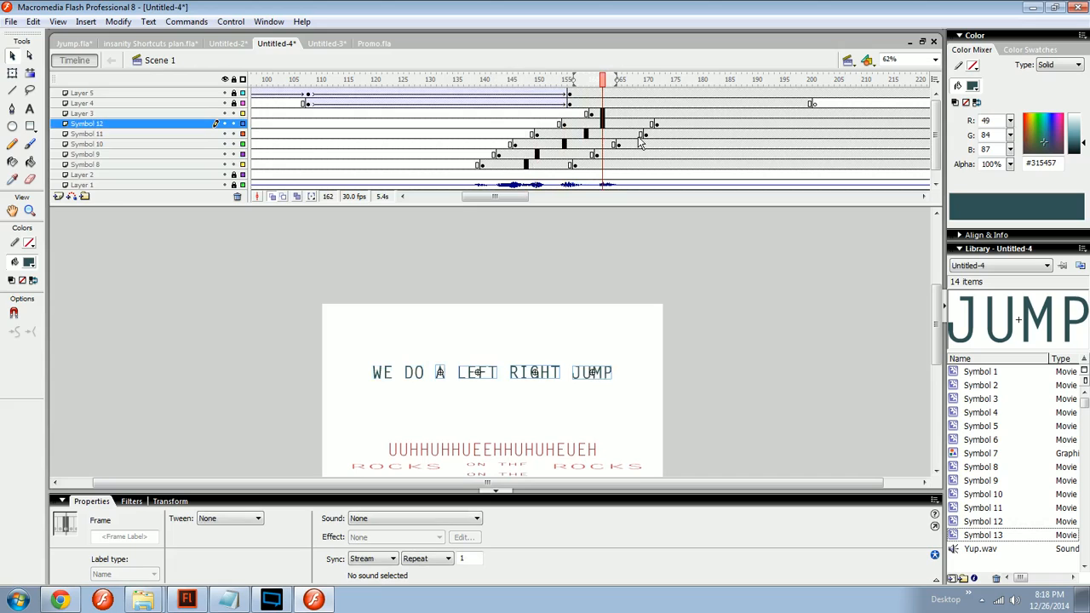
{"action": "left_click_drag", "start_coordinate": [576, 379], "coordinate": [575, 304]}
{"action": "key", "text": "ctrl+z"}
{"action": "left_click_drag", "start_coordinate": [657, 322], "coordinate": [371, 392]}
{"action": "left_click", "coordinate": [426, 402]}
Step: Extend the word spans by four frames so the Symbol 8 to 12 end keyframes fall on 161, 165, 169, 174 and 176
{"action": "left_click", "coordinate": [557, 165]}
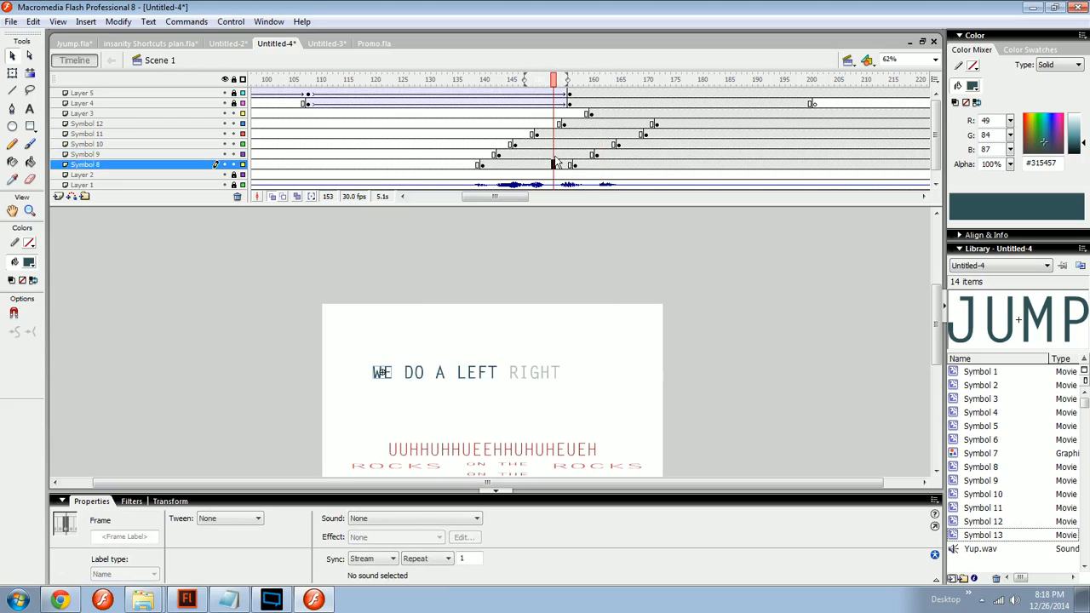
{"action": "left_click", "coordinate": [559, 153]}
{"action": "left_click", "coordinate": [576, 134]}
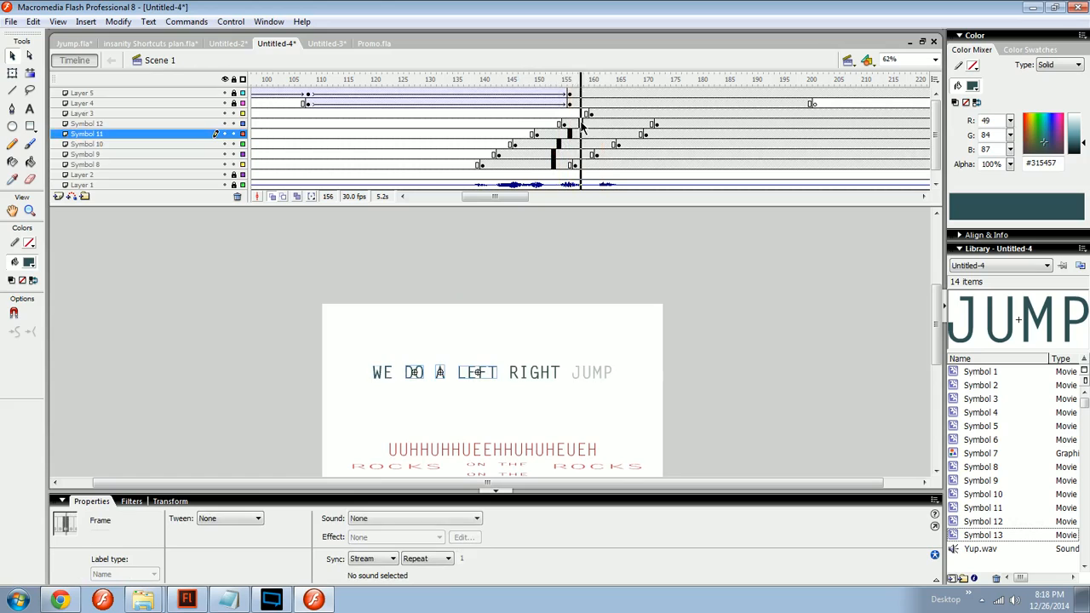
{"action": "left_click", "coordinate": [588, 123]}
{"action": "left_click", "coordinate": [602, 113]}
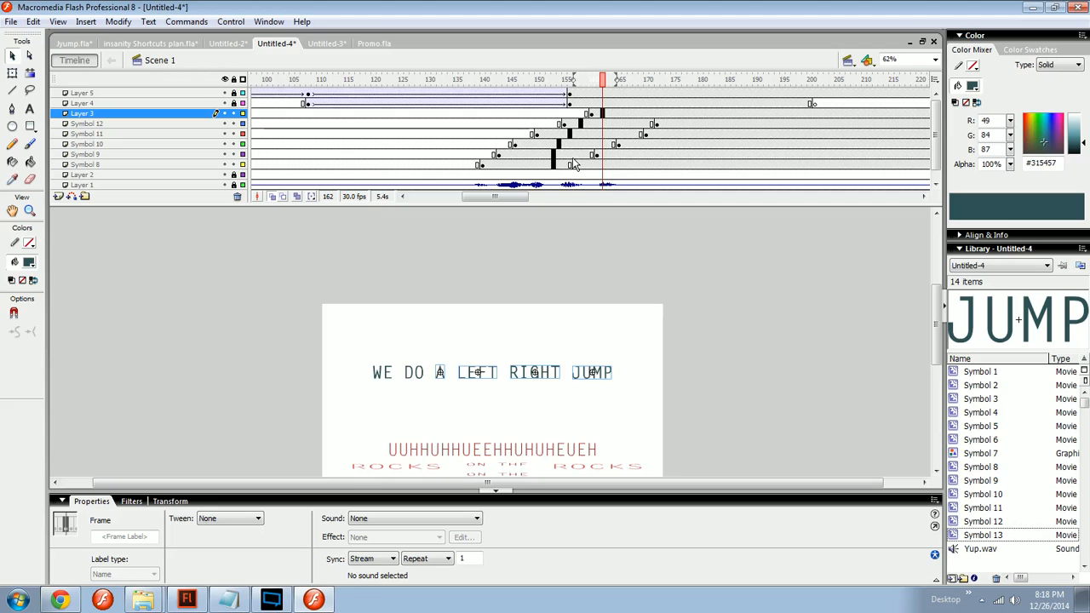
{"action": "key", "text": "F5"}
{"action": "key", "text": "F5"}
{"action": "key", "text": "F5"}
{"action": "key", "text": "F5"}
Step: Try to raise the starting words above the stage and apply motion tweens to the six word layers
{"action": "left_click_drag", "start_coordinate": [593, 164], "coordinate": [591, 118]}
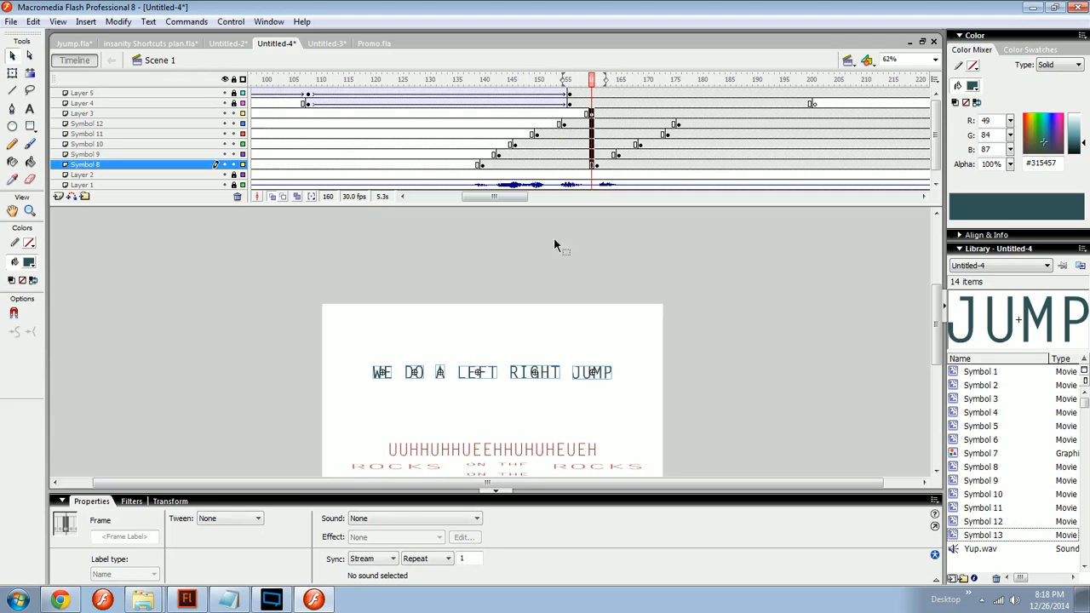
{"action": "left_click_drag", "start_coordinate": [594, 166], "coordinate": [592, 115]}
{"action": "left_click", "coordinate": [598, 114]}
{"action": "left_click", "coordinate": [619, 114]}
{"action": "left_click_drag", "start_coordinate": [549, 371], "coordinate": [559, 309]}
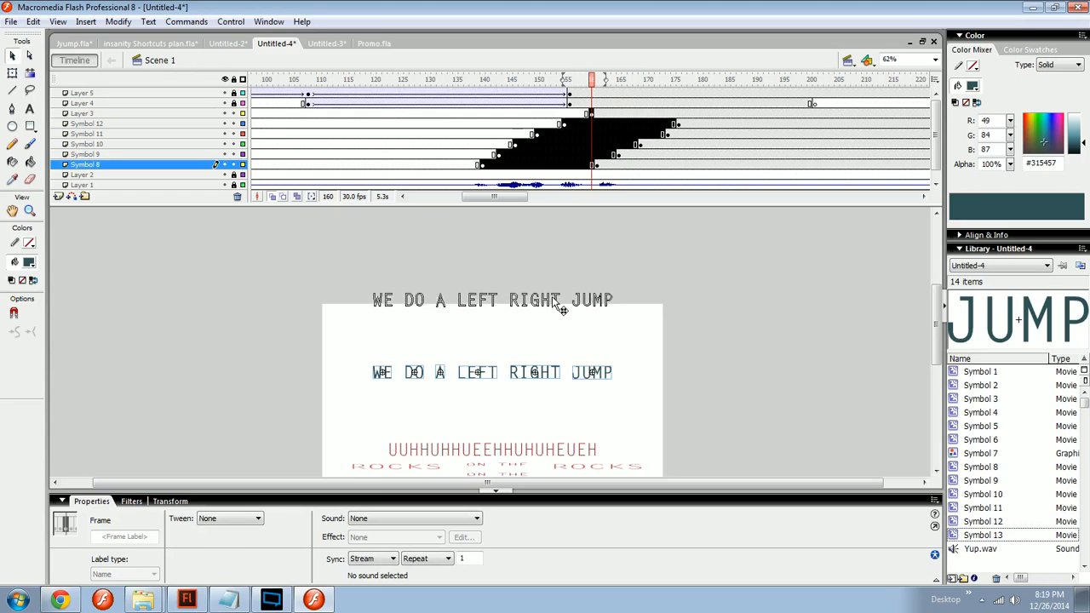
{"action": "left_click", "coordinate": [591, 124]}
{"action": "right_click", "coordinate": [588, 147]}
{"action": "left_click", "coordinate": [645, 156]}
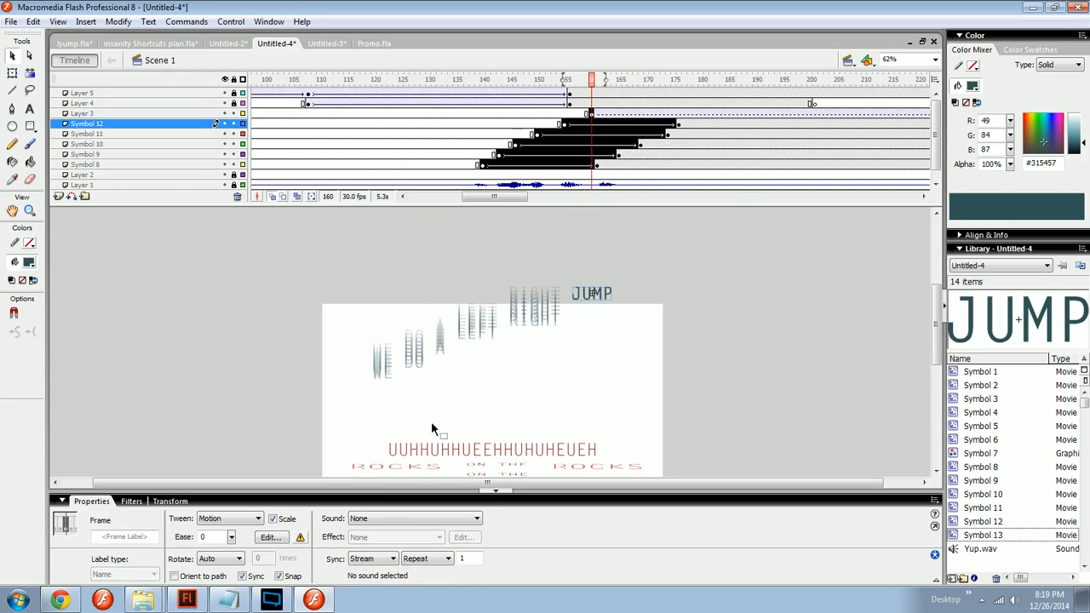
{"action": "left_click", "coordinate": [695, 114]}
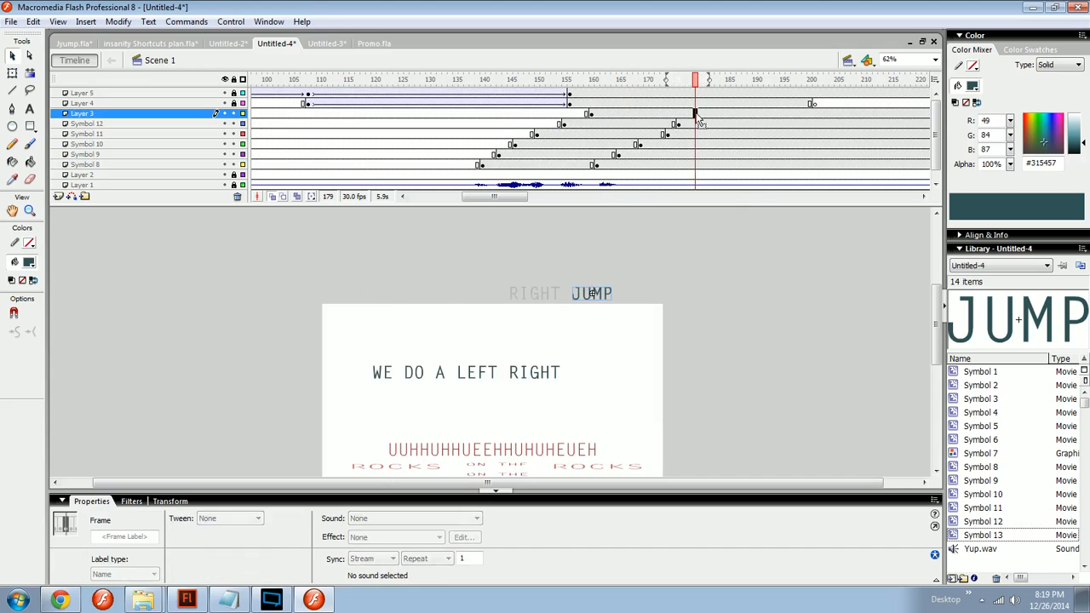
{"action": "key", "text": "ctrl+z"}
{"action": "key", "text": "ctrl+z"}
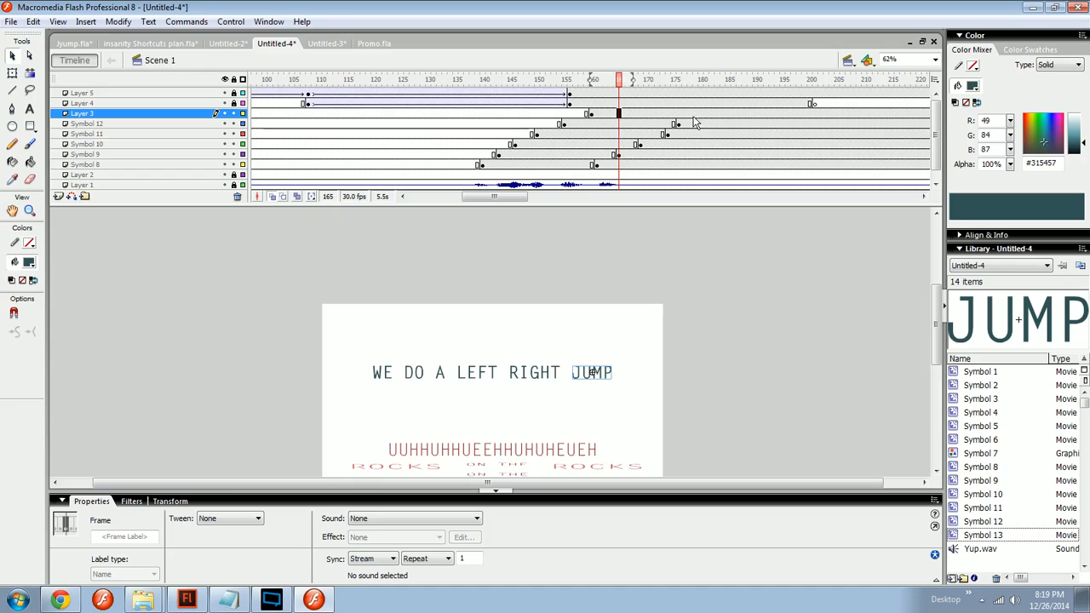
Step: Insert an end keyframe for "JUMP" at frame 179 on Layer 3 and move all six starting words just above the stage
{"action": "left_click", "coordinate": [696, 116]}
{"action": "key", "text": "F6"}
{"action": "left_click_drag", "start_coordinate": [591, 114], "coordinate": [591, 165]}
{"action": "left_click_drag", "start_coordinate": [549, 380], "coordinate": [554, 310]}
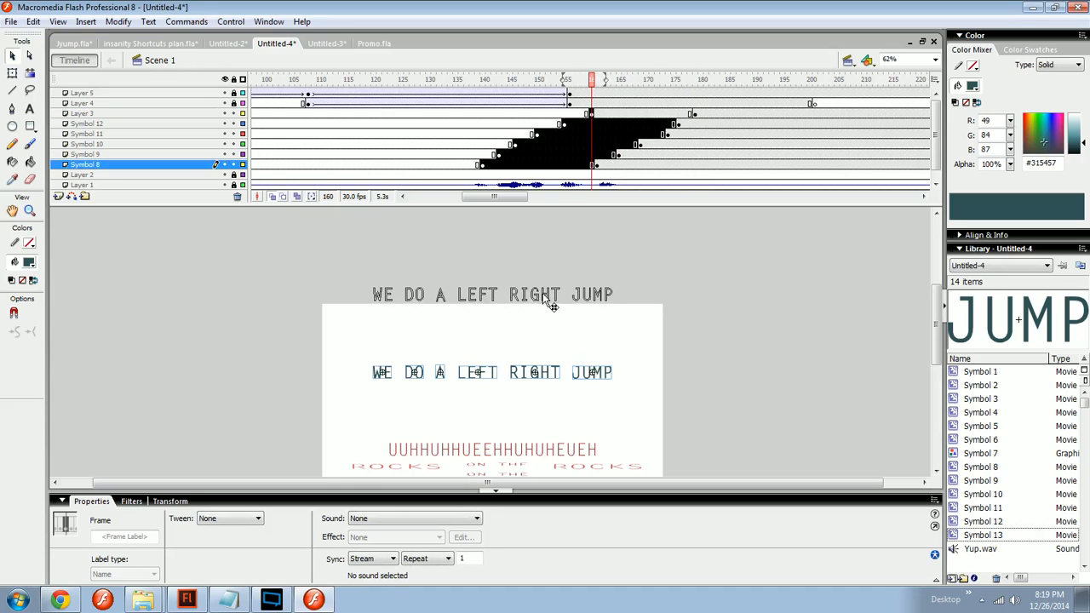
Step: Create motion tweens on the six word layers and shape their custom ease into a steep start that levels off at 100%
{"action": "right_click", "coordinate": [595, 169]}
{"action": "left_click", "coordinate": [638, 175]}
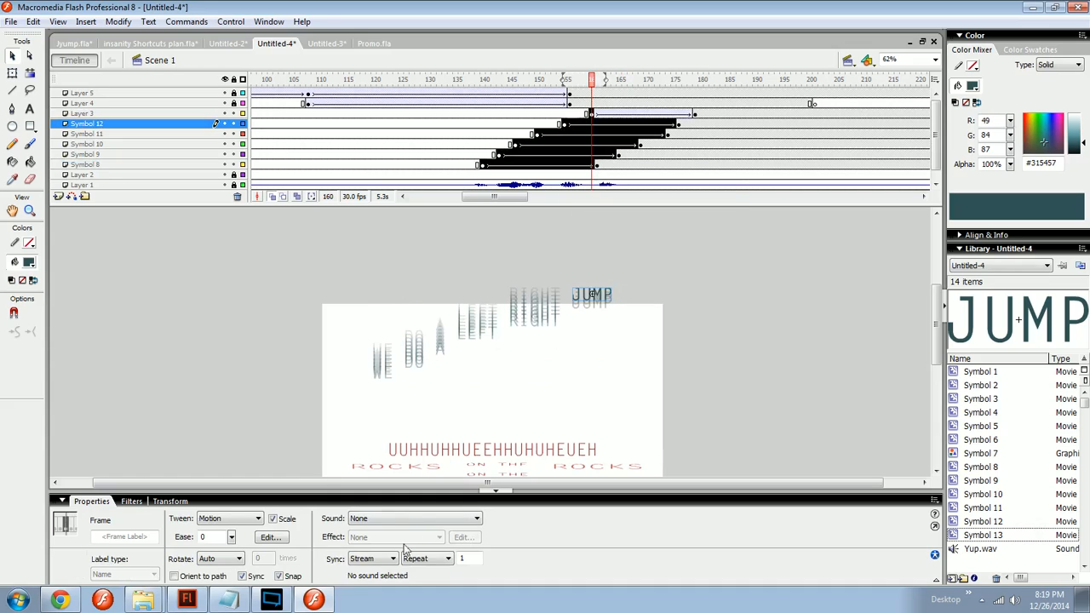
{"action": "left_click", "coordinate": [270, 536]}
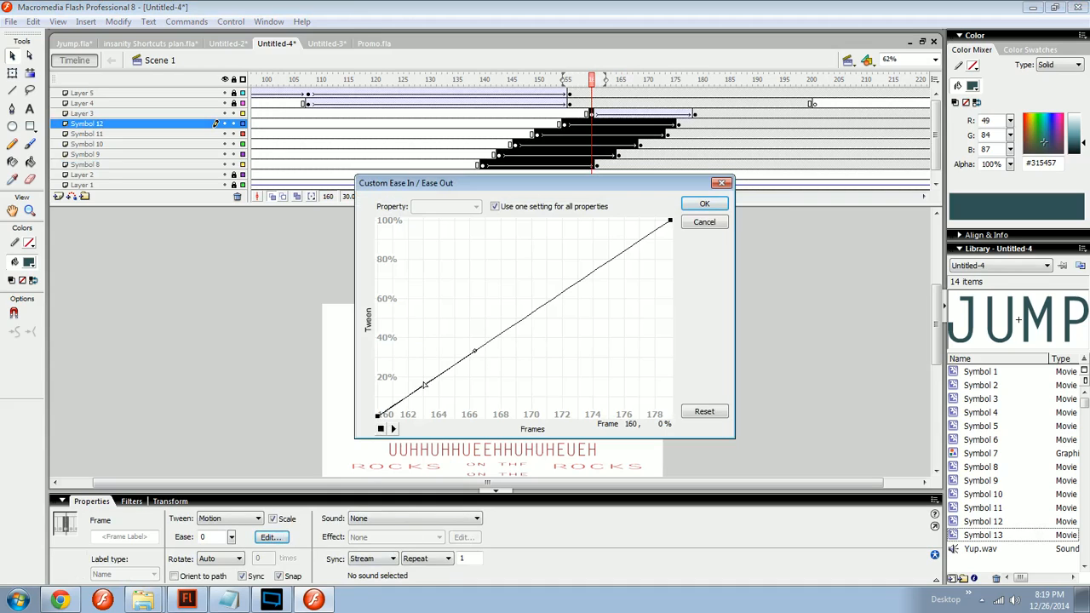
{"action": "left_click_drag", "start_coordinate": [475, 354], "coordinate": [378, 271]}
{"action": "left_click", "coordinate": [669, 223]}
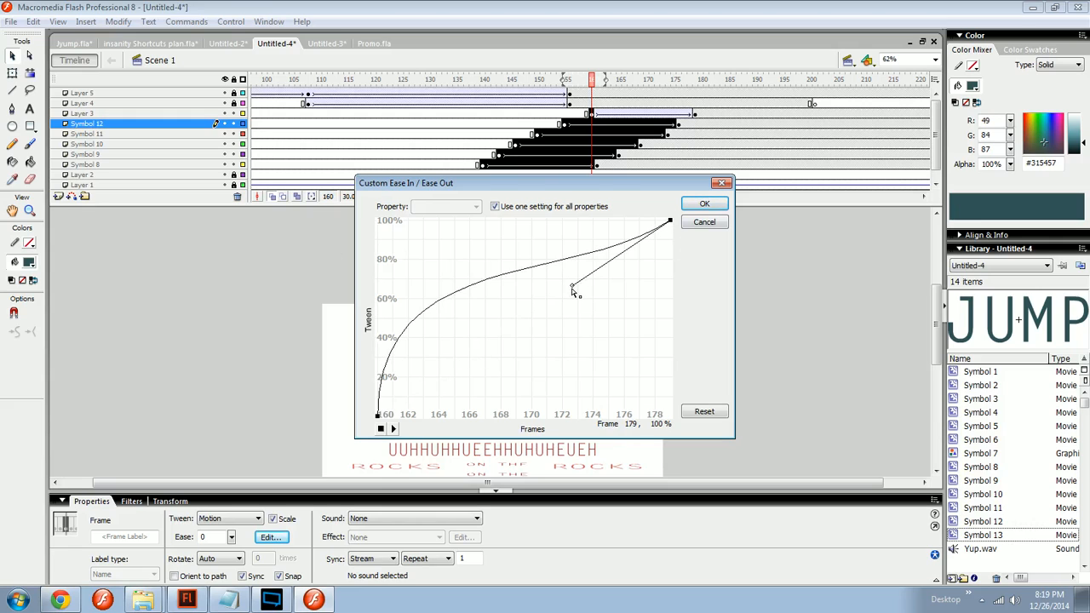
{"action": "left_click_drag", "start_coordinate": [572, 288], "coordinate": [482, 221]}
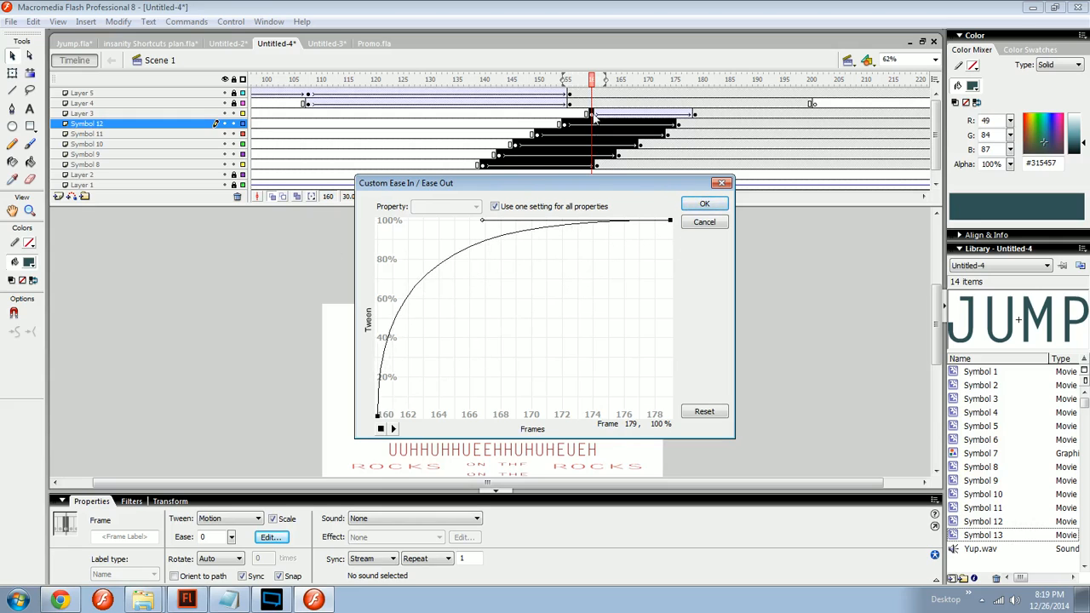
{"action": "left_click", "coordinate": [701, 208]}
Step: Play back the drop-in and shift all six word animations three frames earlier so that "WE" starts at frame 137
{"action": "left_click_drag", "start_coordinate": [590, 81], "coordinate": [448, 84]}
{"action": "key", "text": "Return"}
{"action": "left_click_drag", "start_coordinate": [467, 167], "coordinate": [411, 80]}
{"action": "key", "text": "shift+F5"}
{"action": "key", "text": "shift+F5"}
{"action": "key", "text": "shift+F5"}
{"action": "key", "text": "Return"}
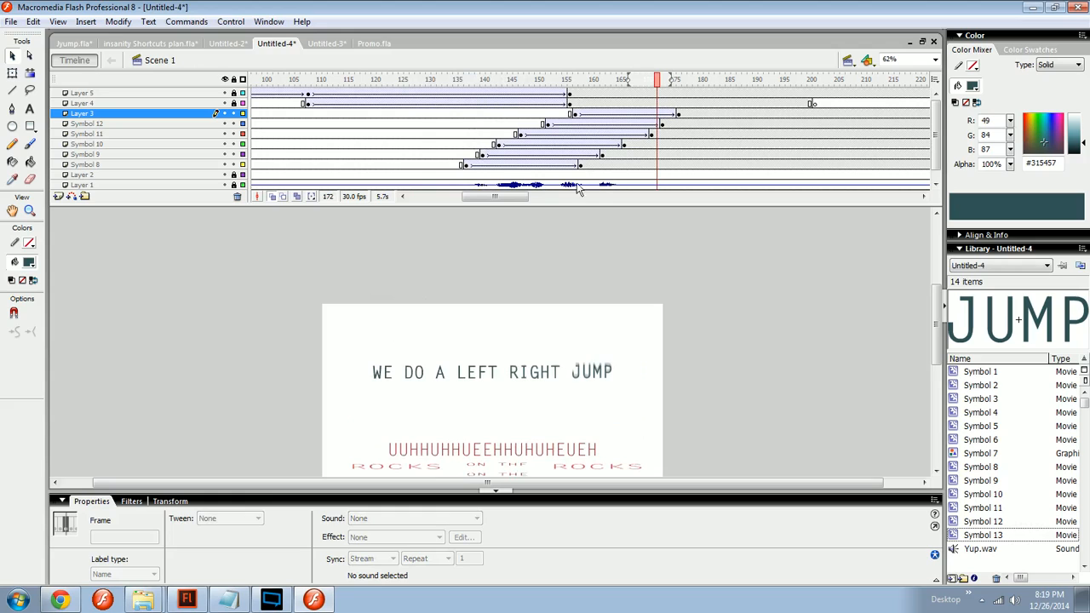
Step: Replay the "WE DO A LEFT RIGHT JUMP" section against the audio and return to frame 1
{"action": "left_click", "coordinate": [698, 363]}
{"action": "left_click_drag", "start_coordinate": [565, 73], "coordinate": [375, 77]}
{"action": "key", "text": "Return"}
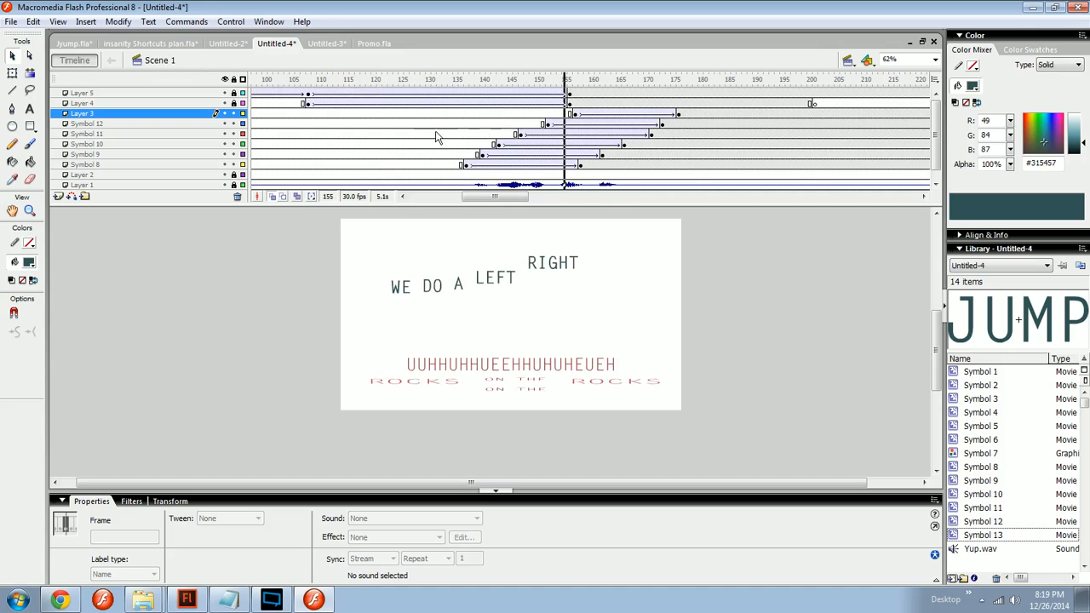
{"action": "left_click", "coordinate": [564, 322]}
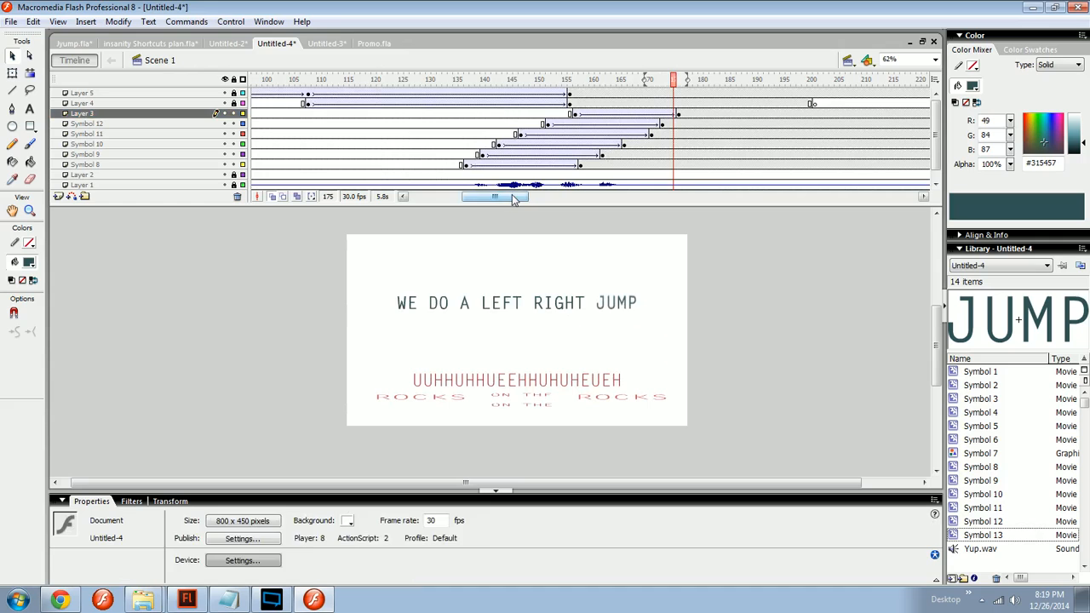
{"action": "left_click_drag", "start_coordinate": [512, 195], "coordinate": [390, 176]}
{"action": "key", "text": "Home"}
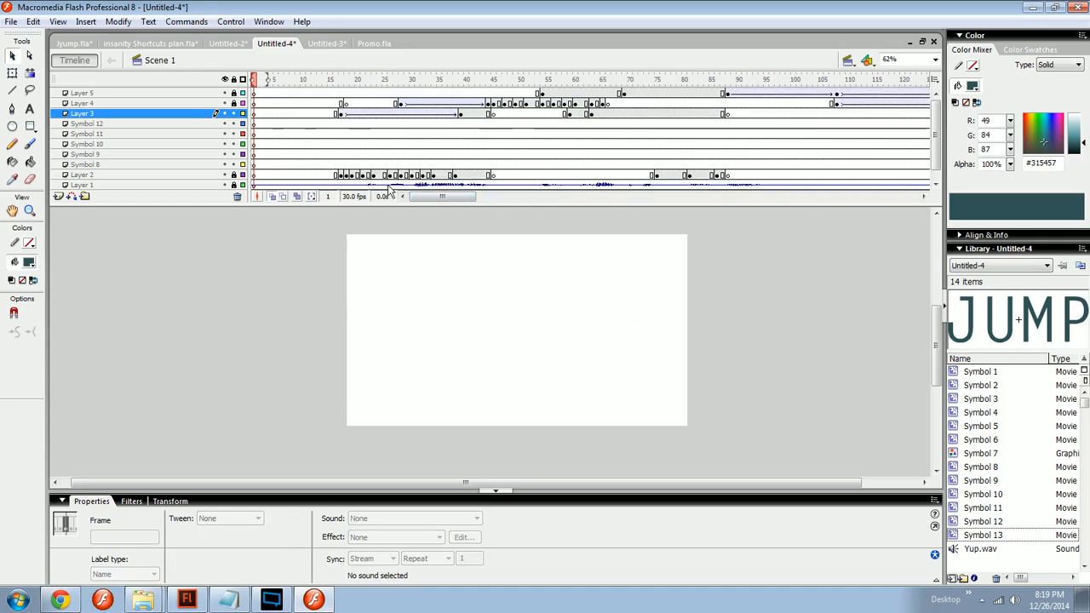
Step: Preview the whole animation as a test movie, then close the preview and return to the stage
{"action": "key", "text": "ctrl+Return"}
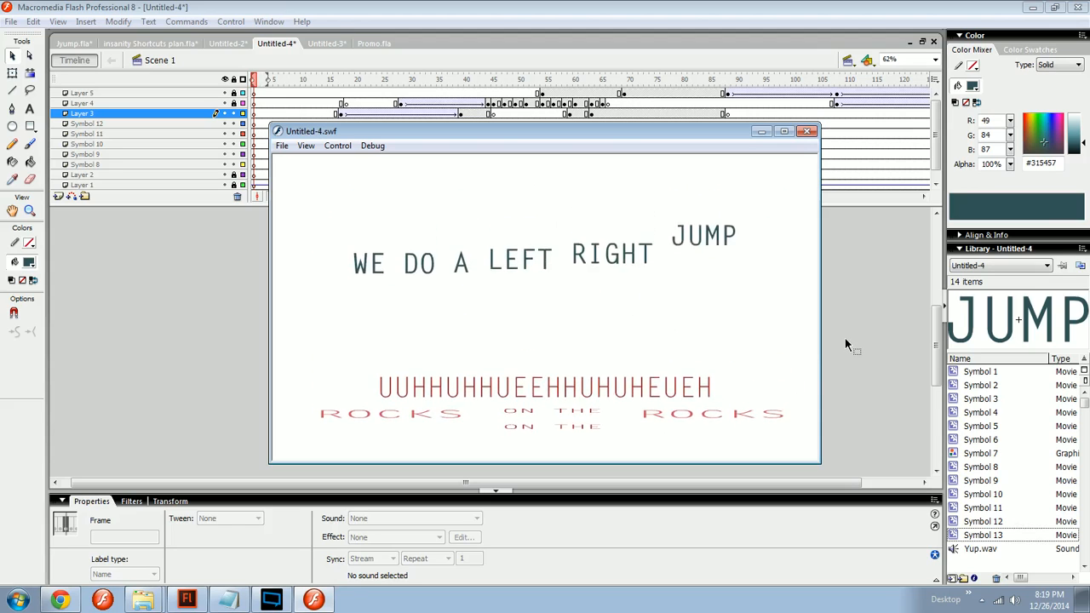
{"action": "left_click", "coordinate": [806, 132]}
{"action": "left_click", "coordinate": [722, 340]}
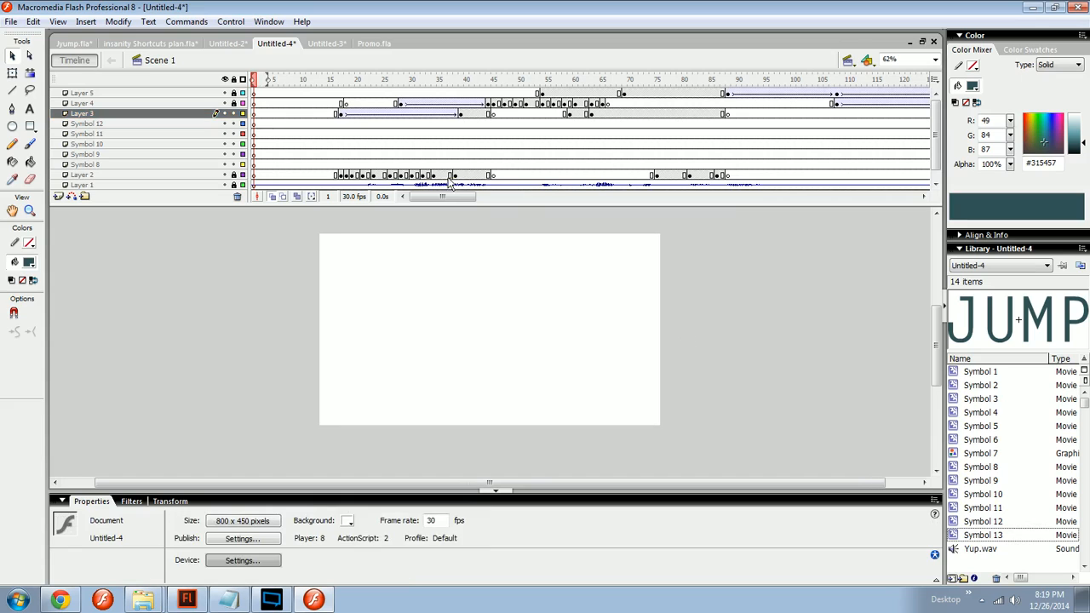
Step: Insert extra frames on Layers 4 and 5 so both layers extend past frame 226
{"action": "left_click_drag", "start_coordinate": [457, 197], "coordinate": [515, 195]}
{"action": "left_click_drag", "start_coordinate": [509, 81], "coordinate": [740, 79]}
{"action": "left_click_drag", "start_coordinate": [689, 104], "coordinate": [750, 104]}
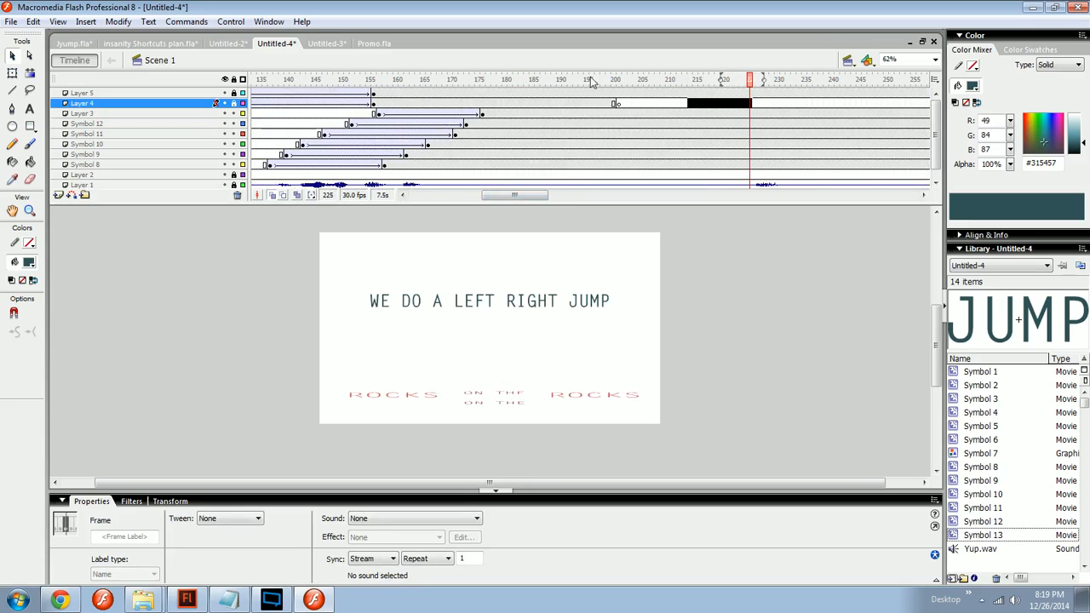
{"action": "left_click_drag", "start_coordinate": [543, 94], "coordinate": [582, 102]}
{"action": "key", "text": "F5"}
{"action": "left_click_drag", "start_coordinate": [515, 94], "coordinate": [603, 101]}
{"action": "key", "text": "F5"}
{"action": "key", "text": "F5"}
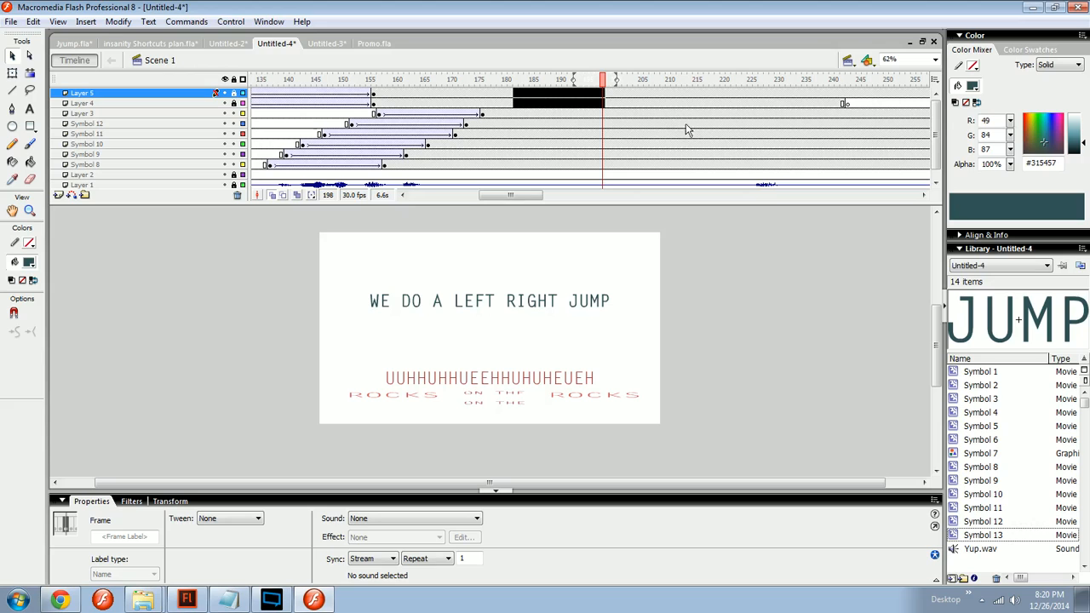
Step: Insert blank keyframes at frame 226 on every layer from Layer 5 down to Symbol 8
{"action": "left_click_drag", "start_coordinate": [754, 168], "coordinate": [755, 93]}
{"action": "key", "text": "F7"}
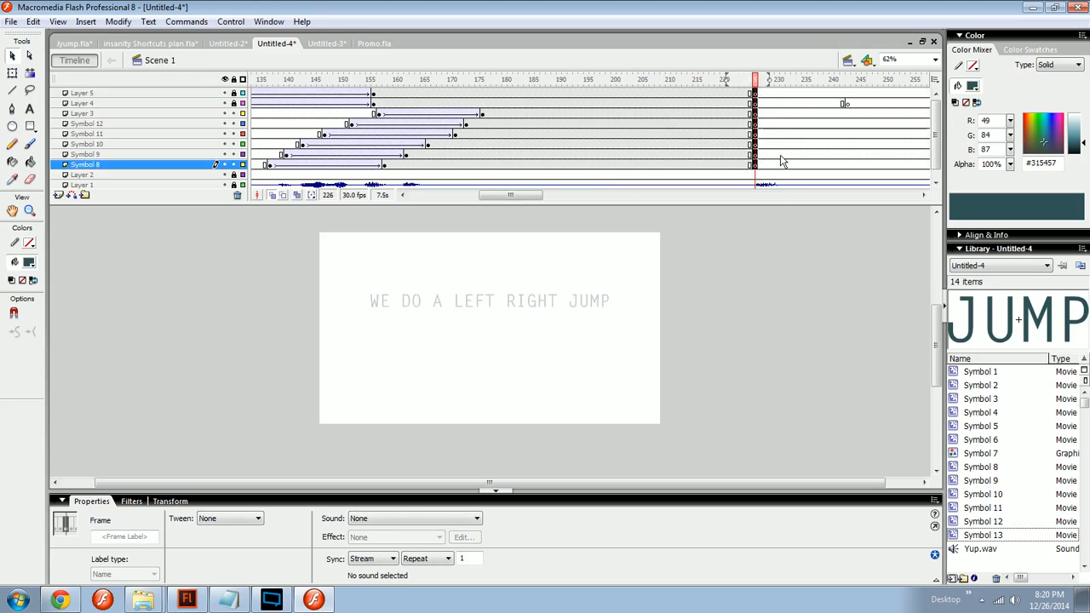
{"action": "left_click_drag", "start_coordinate": [636, 365], "coordinate": [636, 358]}
{"action": "left_click", "coordinate": [596, 361]}
Step: Ready the Text tool and mix a pinkish-red fill colour, #DE5C77
{"action": "key", "text": "t"}
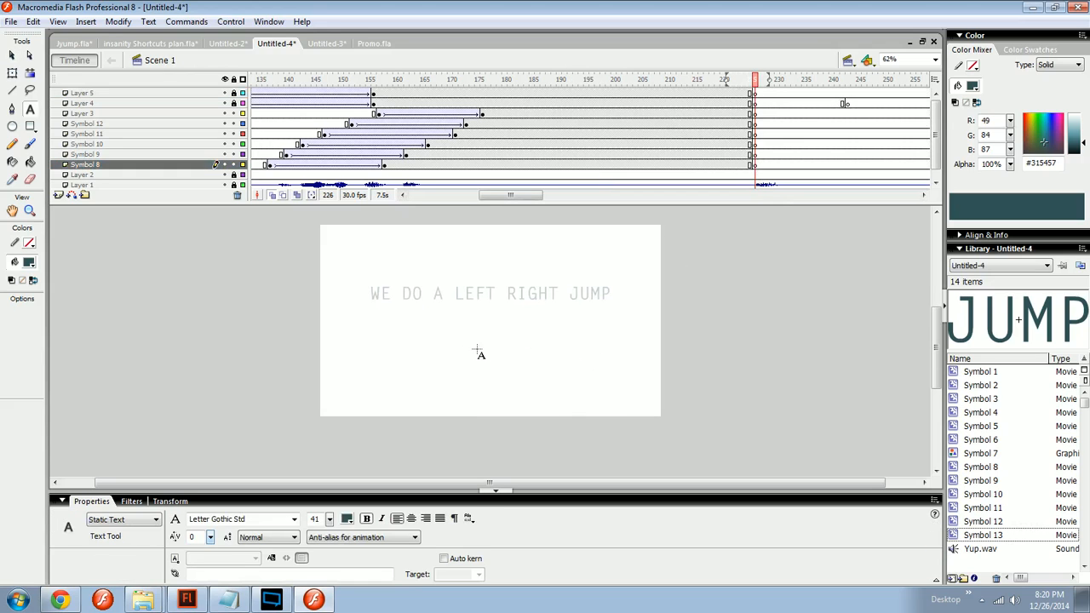
{"action": "left_click", "coordinate": [28, 262]}
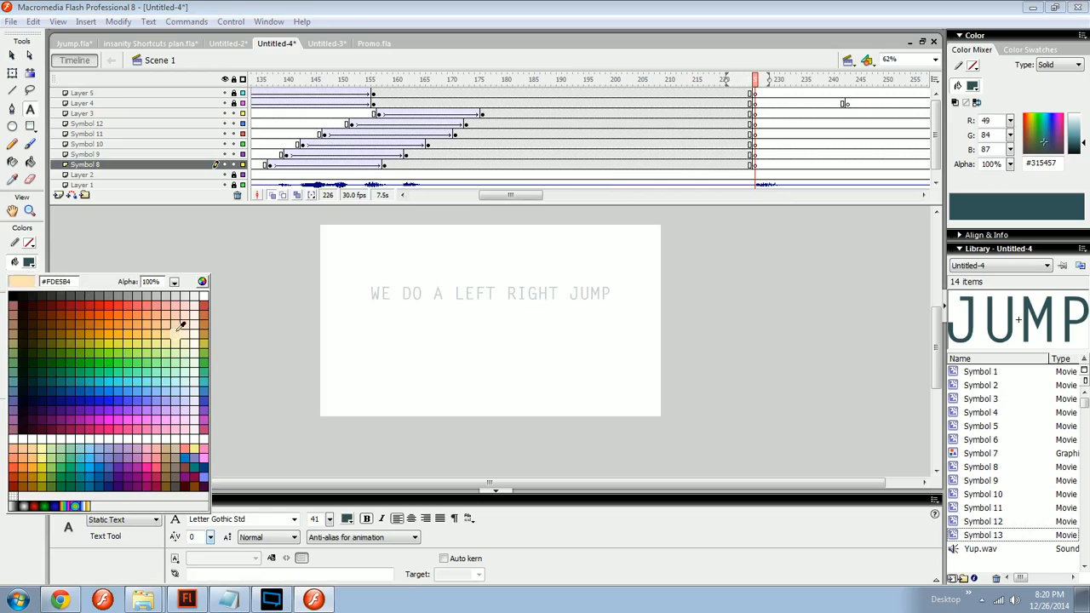
{"action": "left_click", "coordinate": [205, 418]}
{"action": "left_click_drag", "start_coordinate": [1032, 132], "coordinate": [1083, 127]}
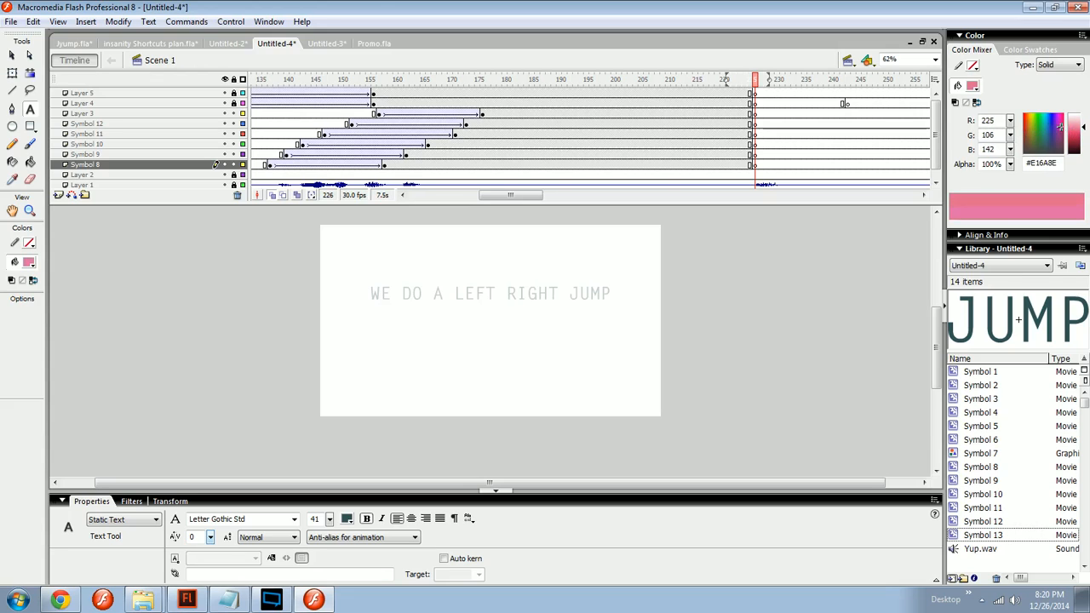
{"action": "left_click", "coordinate": [1075, 134]}
Step: Add the text "FACT" at size 96 in pinkish red on the Symbol 8 layer at frame 226
{"action": "left_click", "coordinate": [455, 294]}
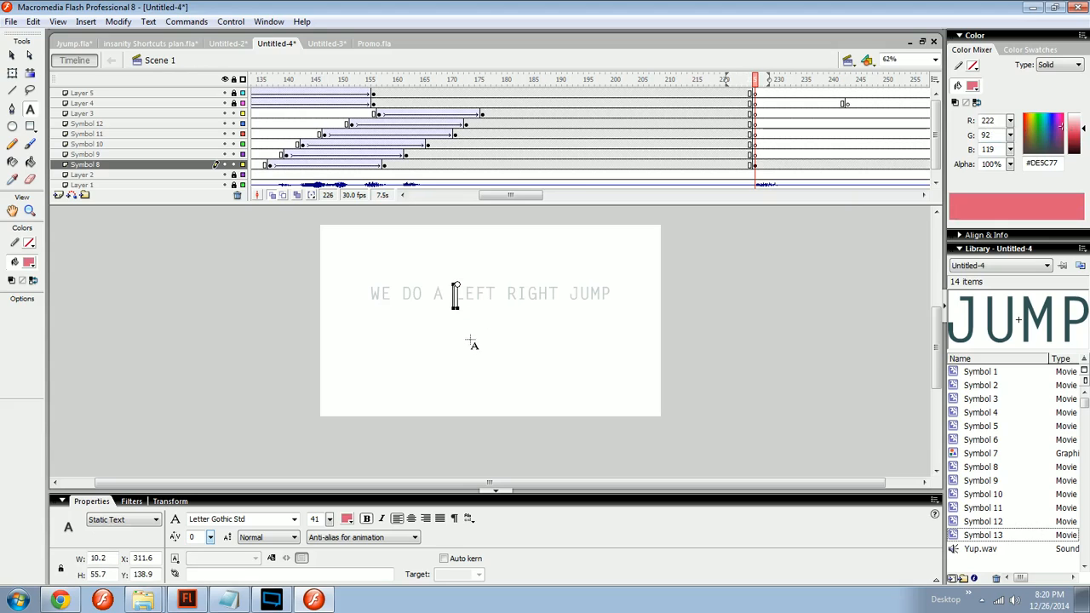
{"action": "key", "text": "ctrl+a"}
{"action": "left_click_drag", "start_coordinate": [330, 520], "coordinate": [333, 470]}
{"action": "left_click", "coordinate": [540, 374]}
{"action": "key", "text": "ctrl+a"}
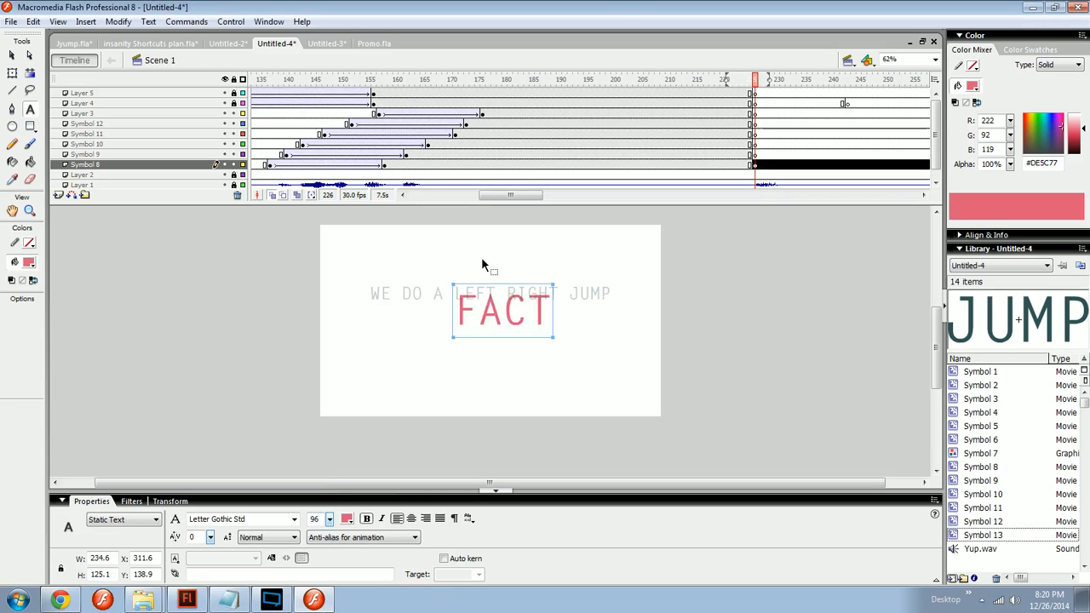
Step: Centre "FACT" on the stage and nudge it upward onto the line of the previous words
{"action": "key", "text": "ctrl+alt+2"}
{"action": "key", "text": "ctrl+alt+5"}
{"action": "key", "text": "shift+Up"}
{"action": "key", "text": "shift+Up"}
{"action": "key", "text": "shift+Up"}
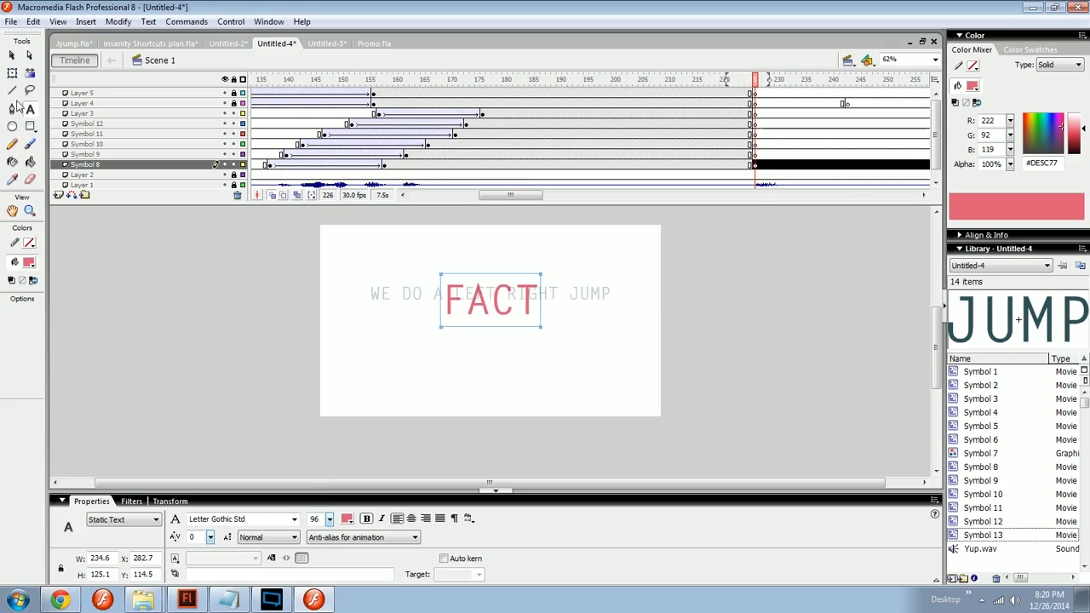
Step: Convert the "FACT" text into a movie clip symbol
{"action": "left_click", "coordinate": [12, 55]}
{"action": "left_click", "coordinate": [502, 370]}
{"action": "left_click", "coordinate": [511, 305]}
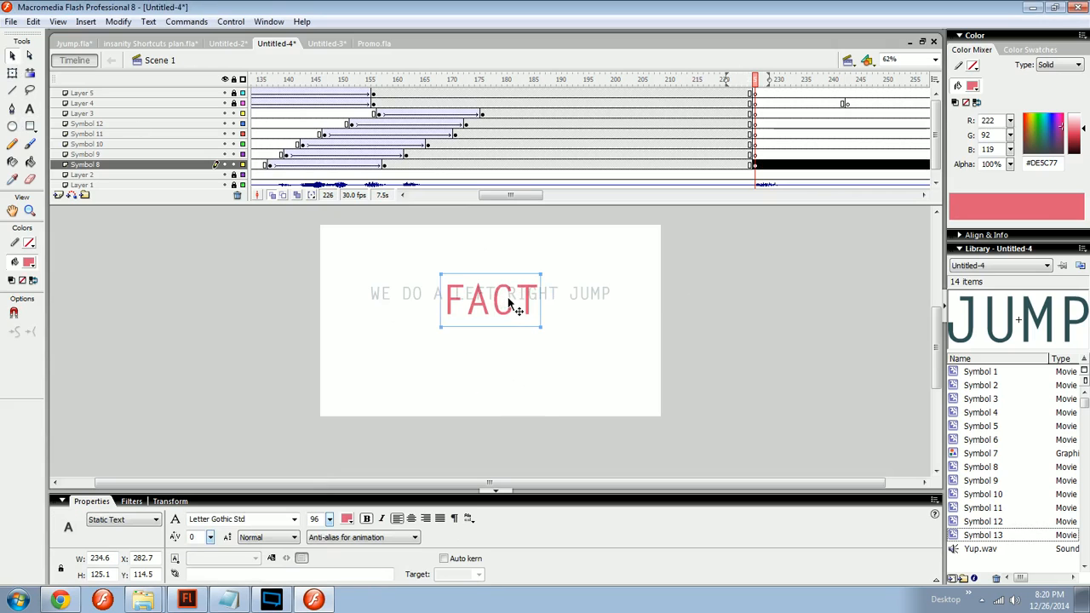
{"action": "key", "text": "F8"}
{"action": "key", "text": "Return"}
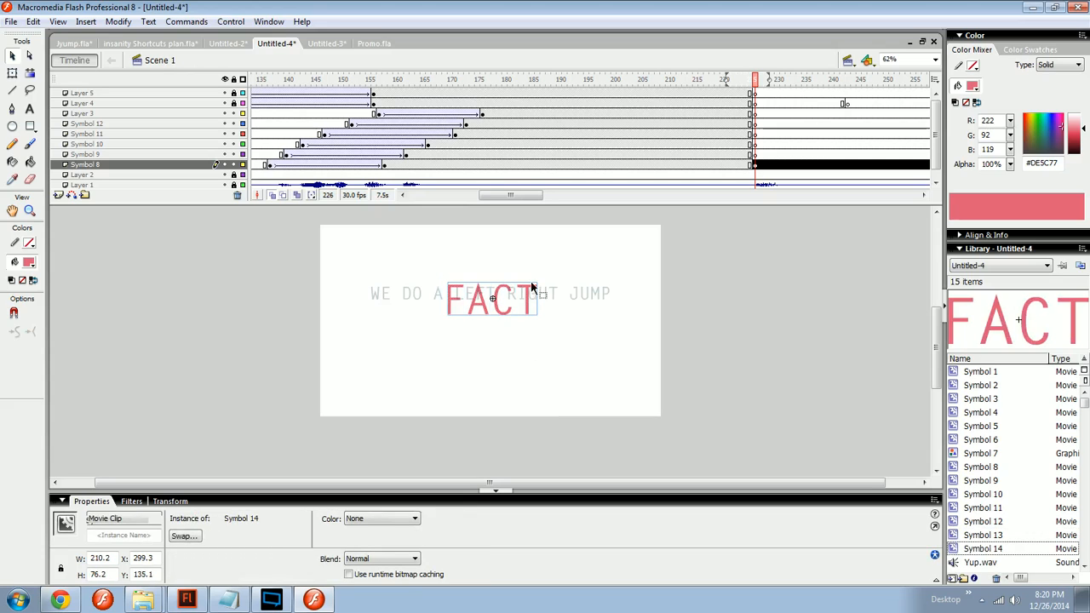
Step: Play the timeline from frame 211 to check the timing of "FACT" against the audio
{"action": "left_click", "coordinate": [675, 81]}
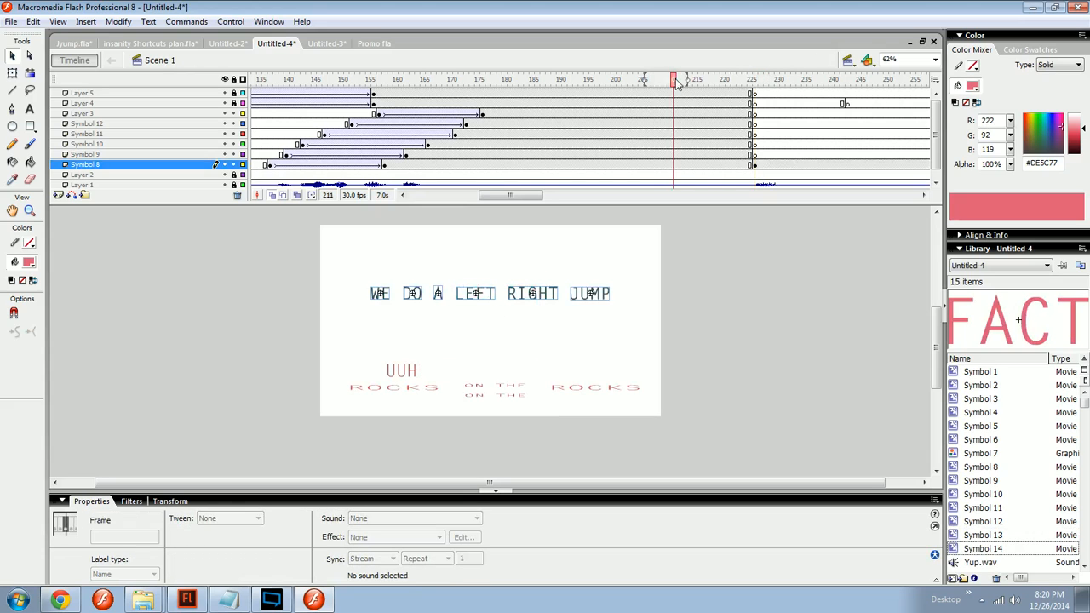
{"action": "key", "text": "Return"}
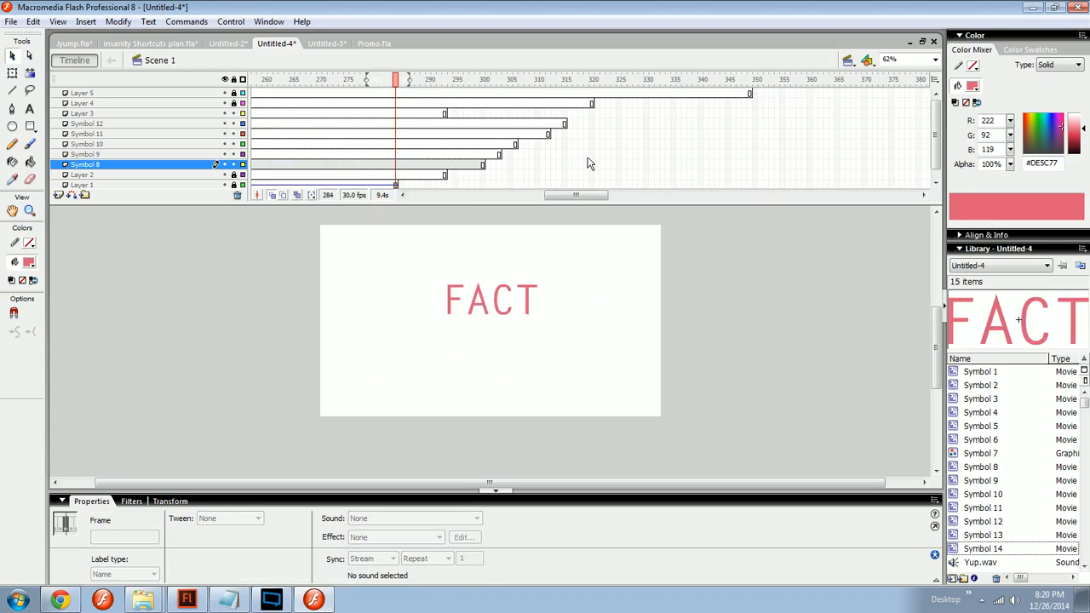
{"action": "left_click_drag", "start_coordinate": [582, 195], "coordinate": [538, 198]}
Step: Lock all layers except Symbol 10 and insert a blank keyframe on it at frame 229
{"action": "left_click", "coordinate": [515, 165]}
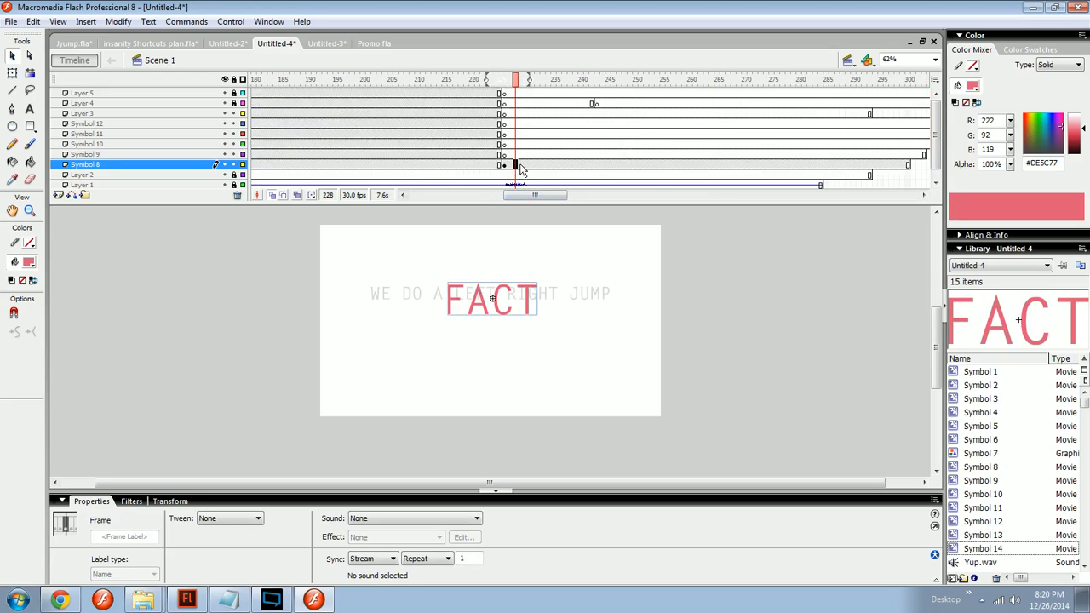
{"action": "left_click", "coordinate": [569, 239]}
{"action": "left_click", "coordinate": [240, 164]}
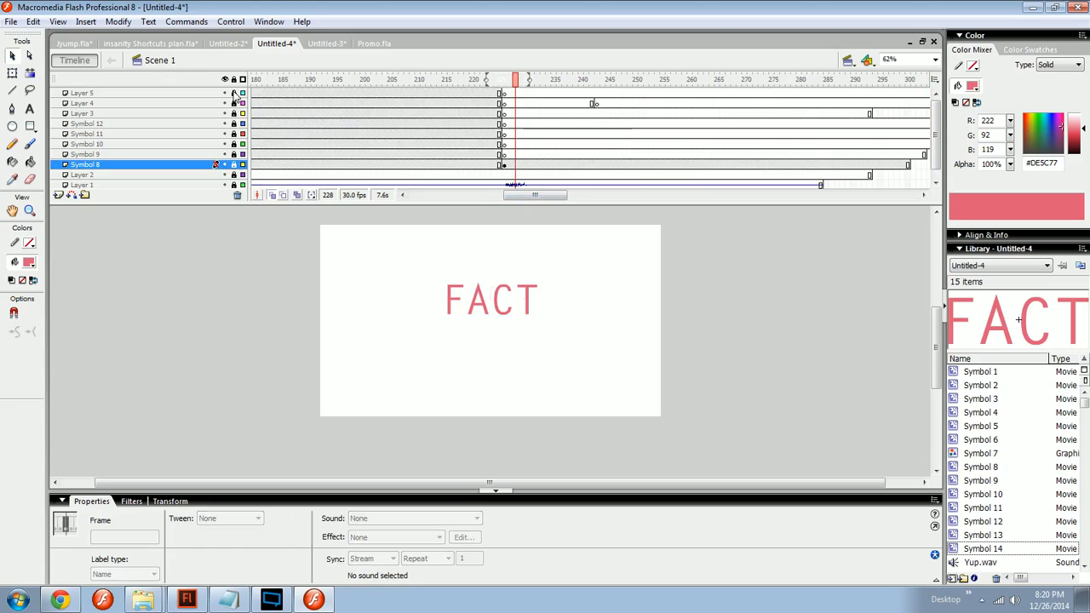
{"action": "left_click", "coordinate": [237, 144]}
{"action": "left_click", "coordinate": [521, 144]}
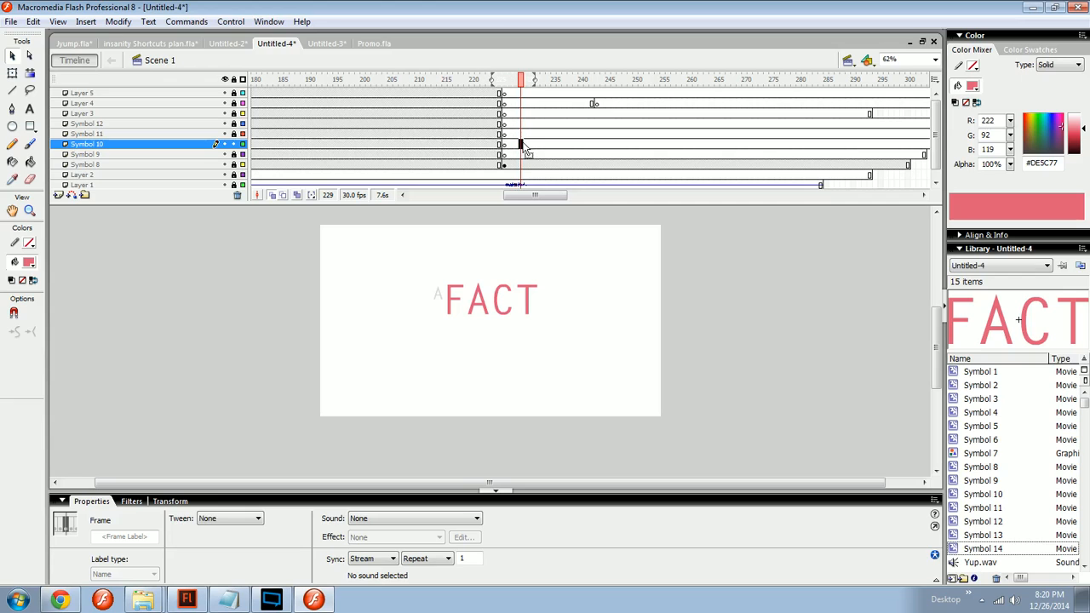
Step: Draw a tall white (#FFFFFF) rectangle near the start of "FACT" on the Symbol 10 layer
{"action": "left_click", "coordinate": [29, 262]}
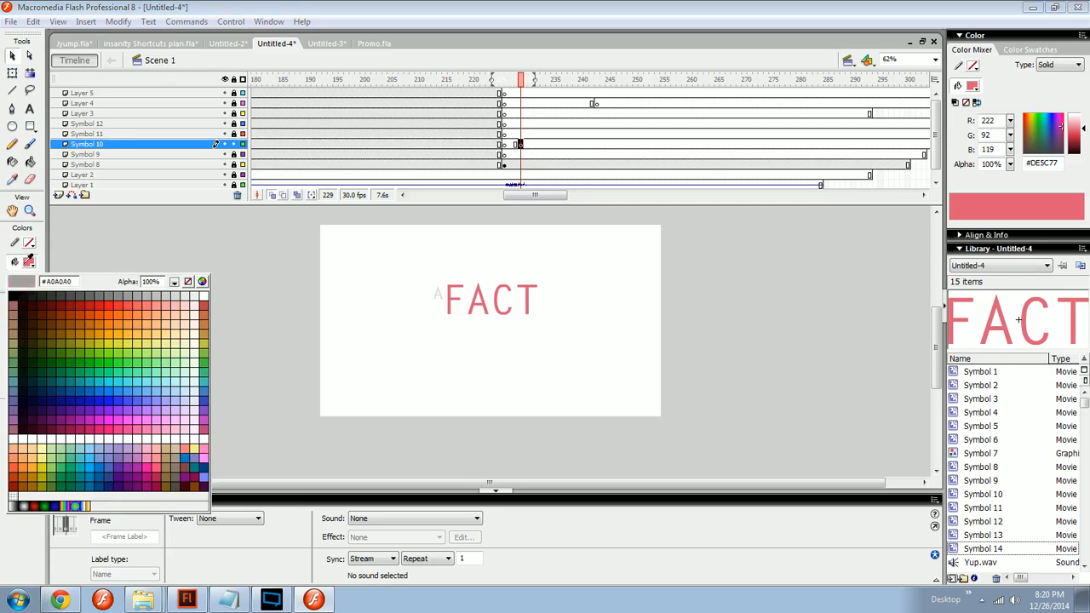
{"action": "left_click", "coordinate": [14, 348]}
{"action": "key", "text": "r"}
{"action": "mouse_move", "coordinate": [383, 242]}
{"action": "left_mouse_down"}
{"action": "mouse_move", "coordinate": [404, 414]}
{"action": "mouse_move", "coordinate": [454, 385]}
{"action": "left_mouse_up"}
Step: Convert the white rectangle into a movie clip, tilt it diagonally and place it just past the end of "FACT"
{"action": "left_click", "coordinate": [387, 349], "text": "ctrl"}
{"action": "key", "text": "F8"}
{"action": "key", "text": "Return"}
{"action": "key", "text": "q"}
{"action": "left_click_drag", "start_coordinate": [401, 321], "coordinate": [565, 314]}
{"action": "key", "text": "v"}
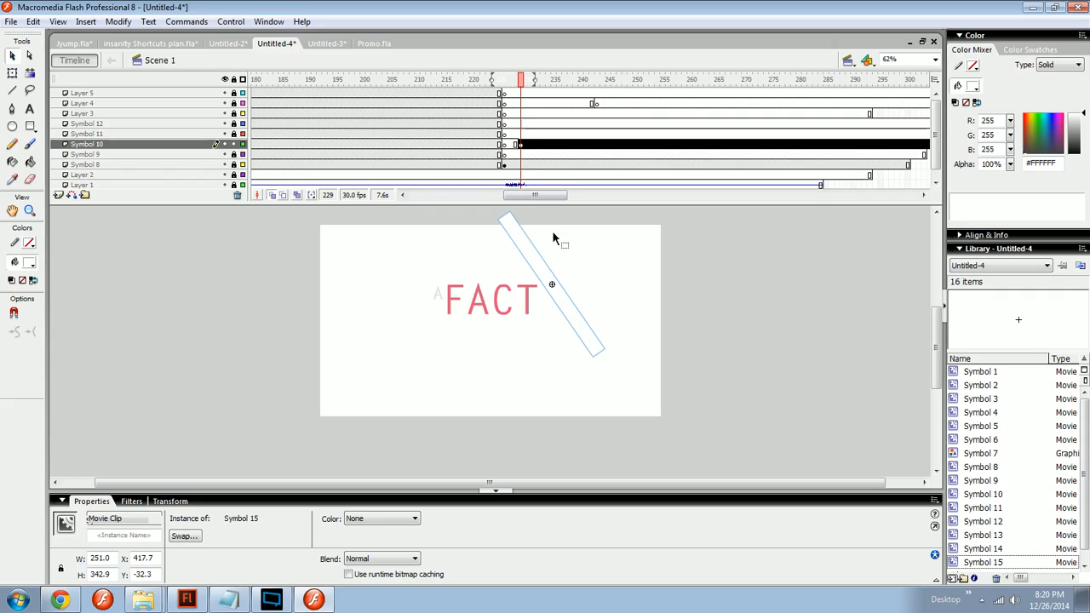
Step: Paste a copy of the white bar on Symbol 11 at frame 232, widen it and place it beside the first bar
{"action": "left_click", "coordinate": [532, 135]}
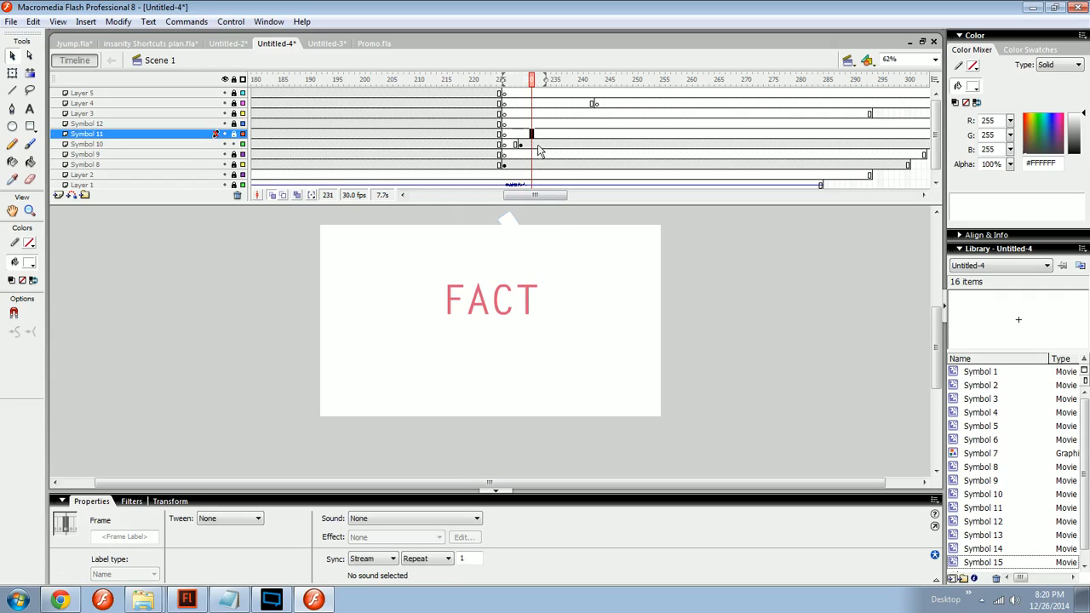
{"action": "key", "text": "F6"}
{"action": "key", "text": "F6"}
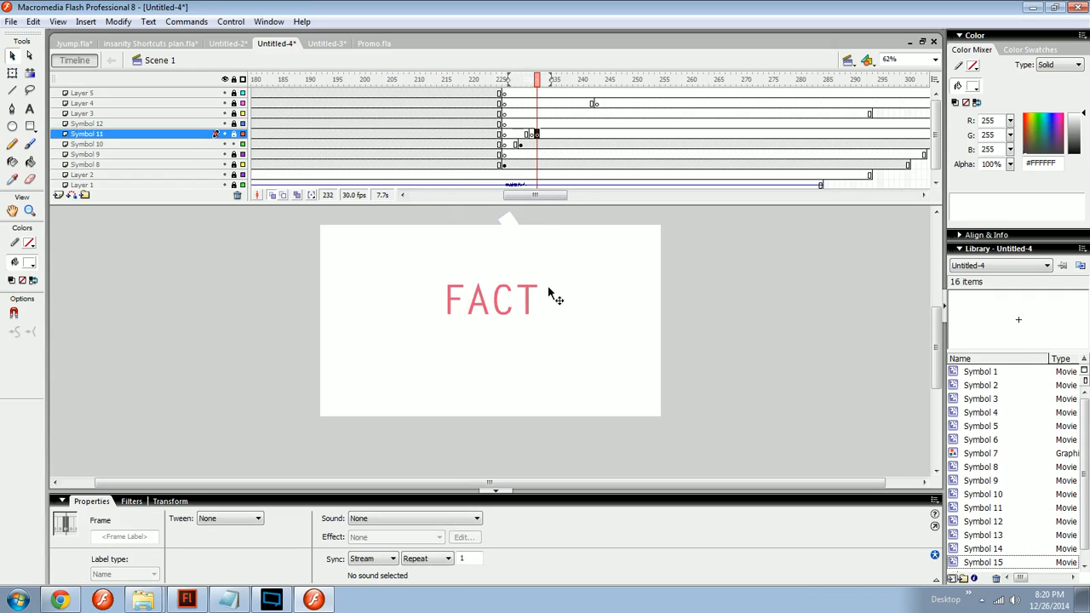
{"action": "key", "text": "ctrl+v"}
{"action": "key", "text": "q"}
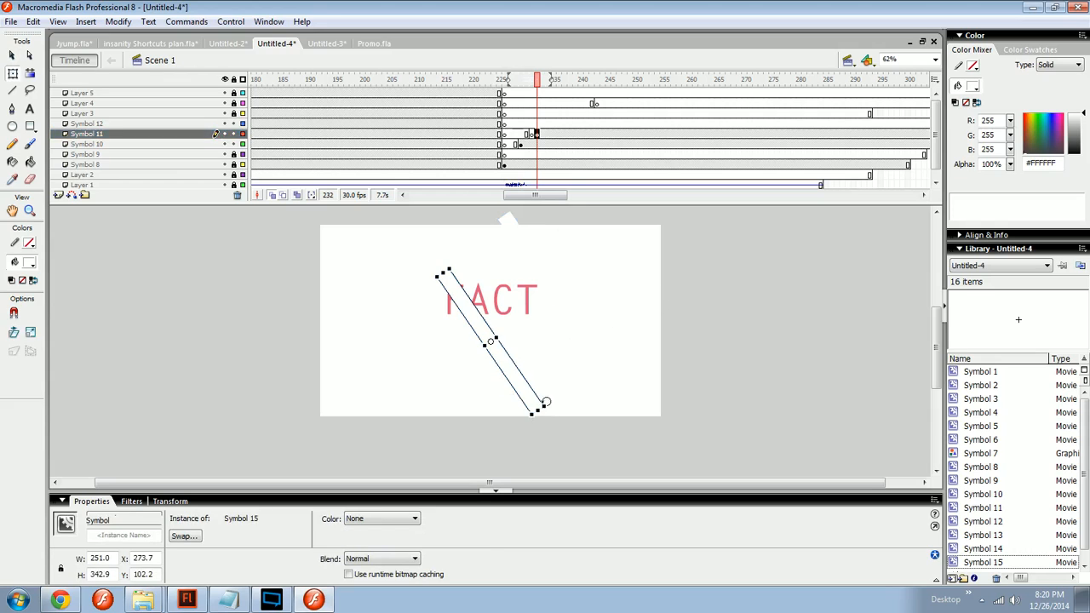
{"action": "left_click_drag", "start_coordinate": [493, 341], "coordinate": [600, 286]}
Step: Paste a third white bar in place on Symbol 12 at frame 234, widen it further and set it beyond the second bar
{"action": "left_click", "coordinate": [542, 124]}
{"action": "left_click", "coordinate": [548, 125]}
{"action": "key", "text": "F6"}
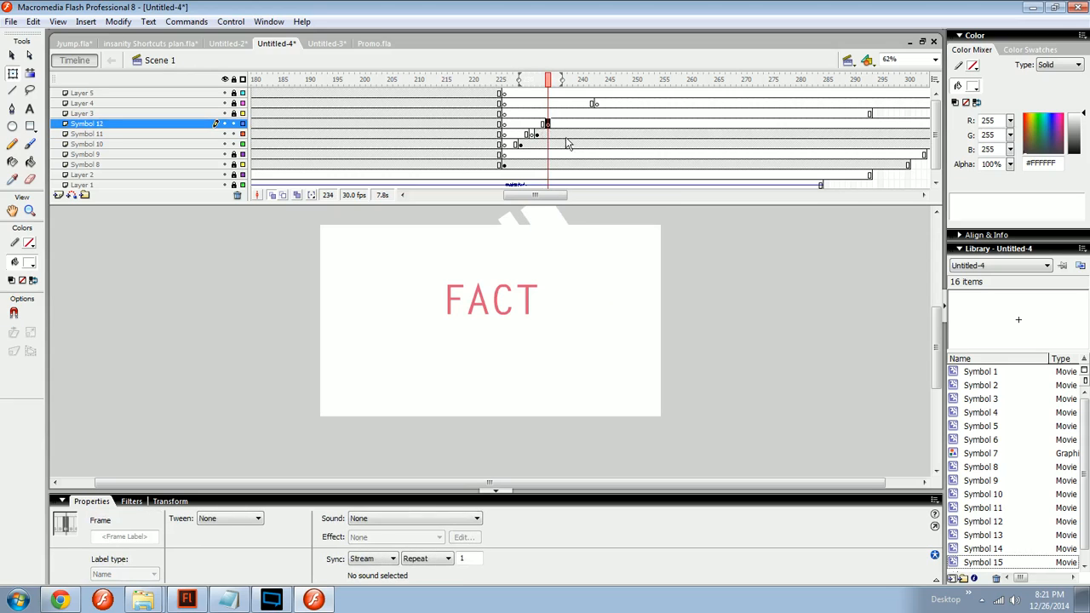
{"action": "key", "text": "ctrl+shift+v"}
{"action": "left_click_drag", "start_coordinate": [562, 283], "coordinate": [652, 293]}
{"action": "left_click", "coordinate": [580, 248]}
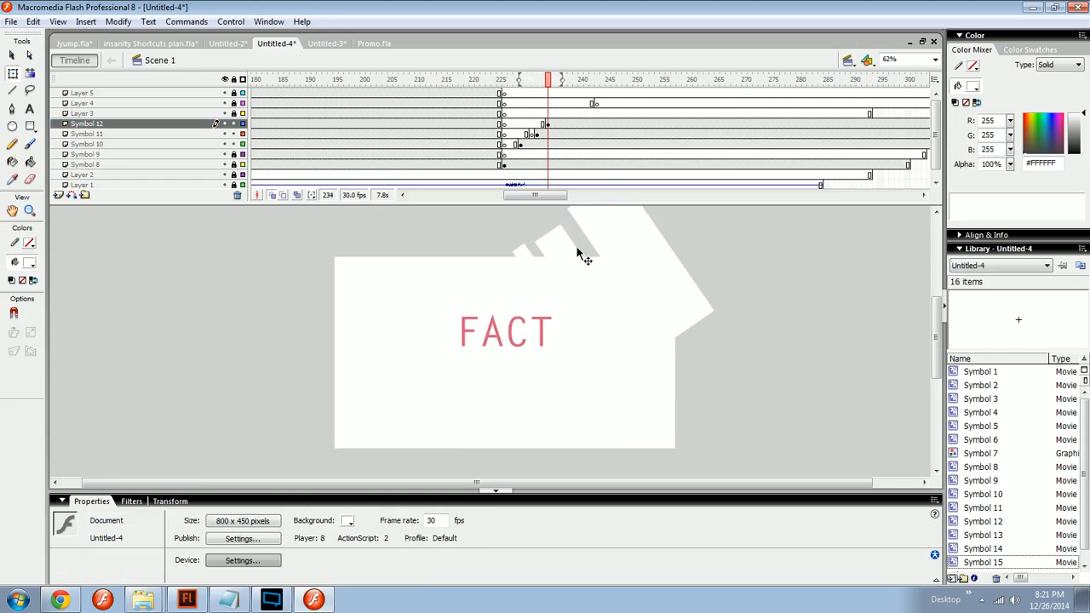
Step: Insert keyframes at frame 254 on Symbol 10, 11 and 12 and create motion tweens for the three bars
{"action": "left_click", "coordinate": [634, 141]}
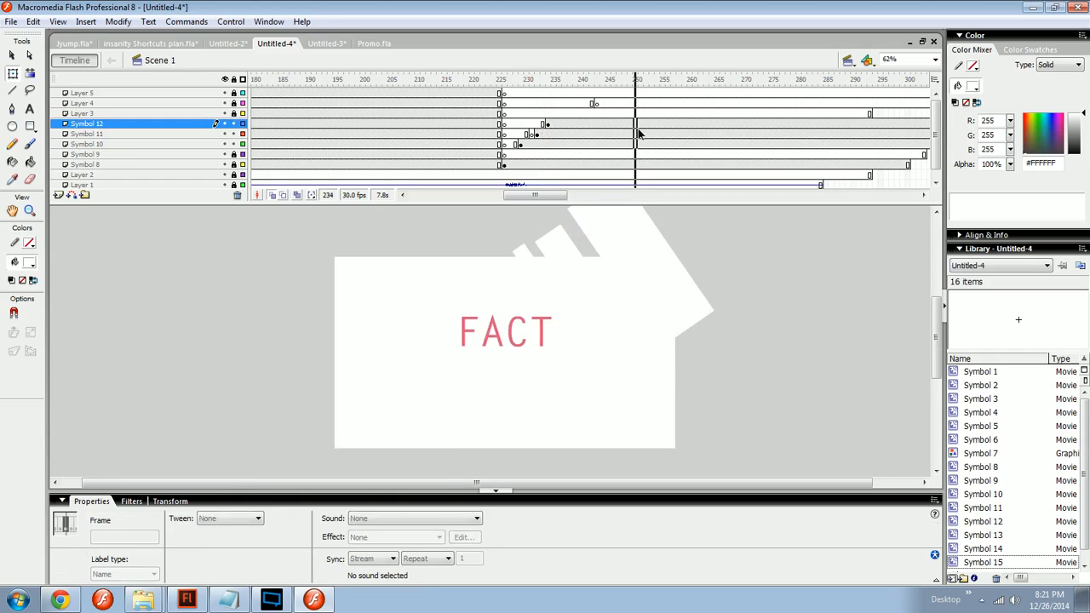
{"action": "left_click_drag", "start_coordinate": [638, 128], "coordinate": [657, 144]}
{"action": "key", "text": "F6"}
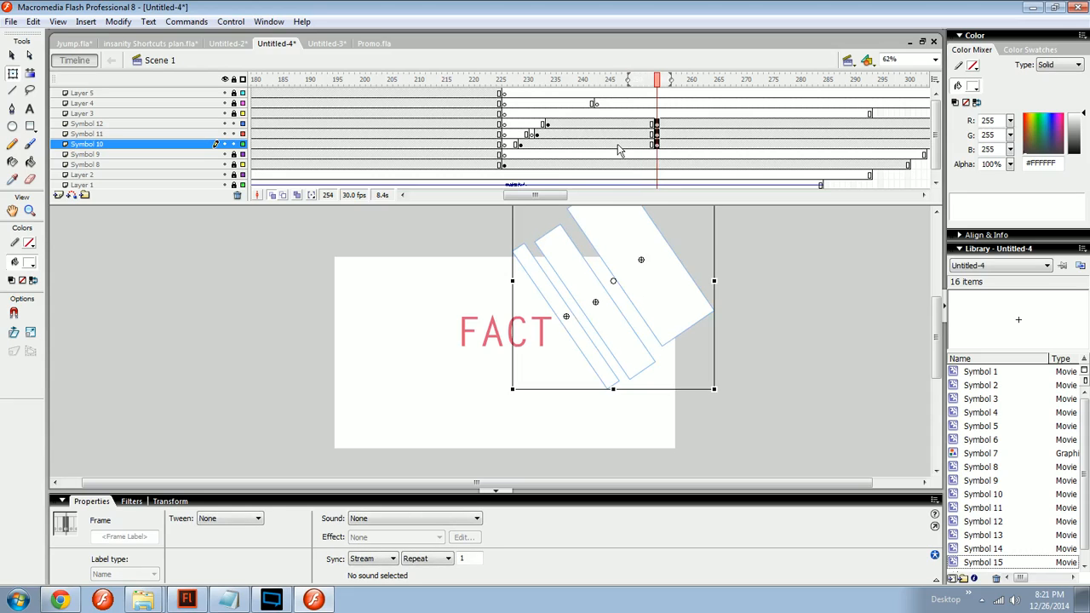
{"action": "left_click_drag", "start_coordinate": [576, 143], "coordinate": [589, 125]}
{"action": "right_click", "coordinate": [586, 127]}
{"action": "left_click", "coordinate": [614, 146]}
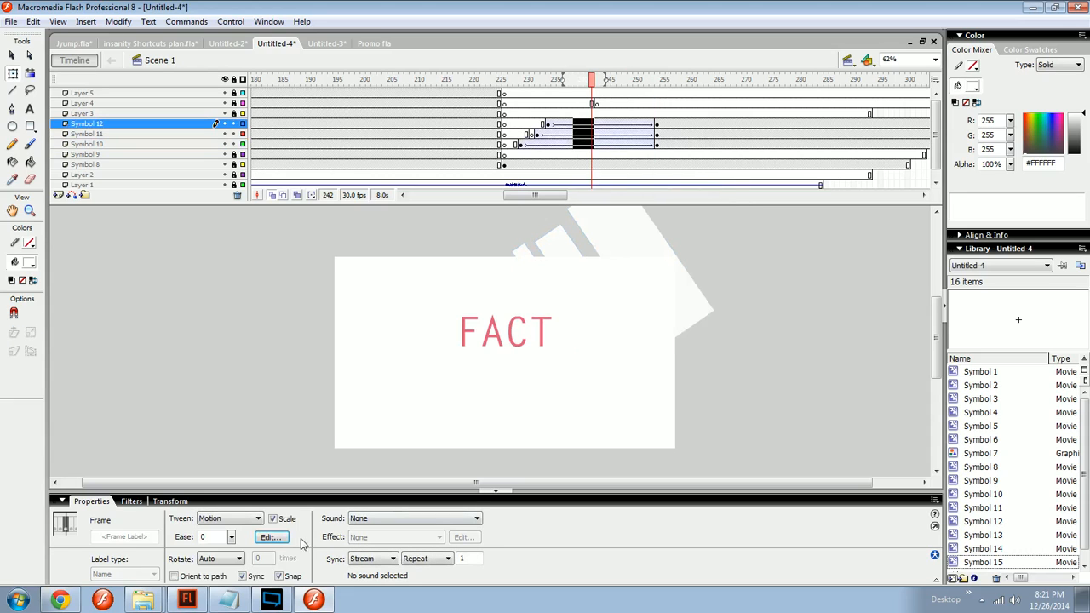
Step: Shape the bar tweens' custom ease into a slow start that rises steeply to 100% at the end
{"action": "left_click", "coordinate": [271, 537]}
{"action": "left_click", "coordinate": [380, 415]}
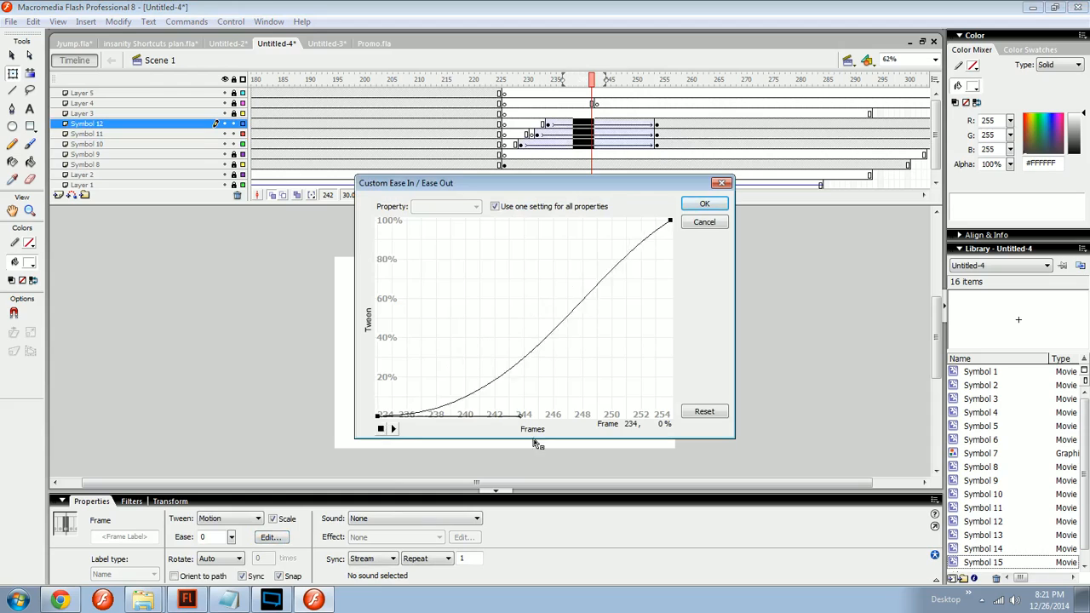
{"action": "left_click_drag", "start_coordinate": [475, 351], "coordinate": [601, 421]}
{"action": "left_click", "coordinate": [669, 223]}
{"action": "left_click_drag", "start_coordinate": [572, 286], "coordinate": [700, 306]}
{"action": "left_click", "coordinate": [704, 205]}
Step: Move the three white bars in their end keyframes diagonally down across "FACT" toward the stage's lower left
{"action": "left_click", "coordinate": [656, 133]}
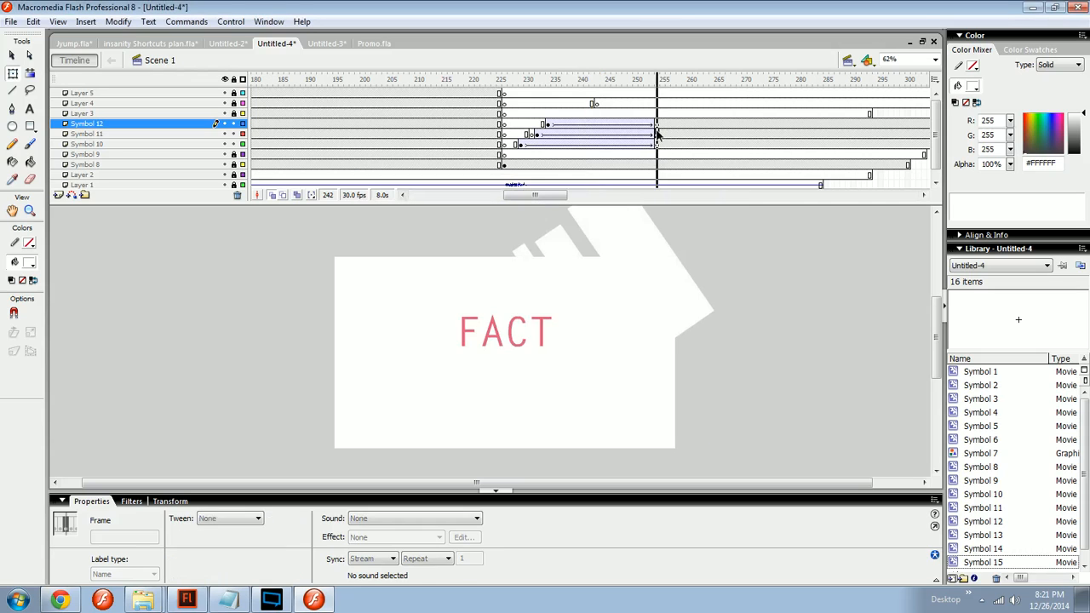
{"action": "left_click_drag", "start_coordinate": [656, 144], "coordinate": [652, 125]}
{"action": "left_click", "coordinate": [730, 234]}
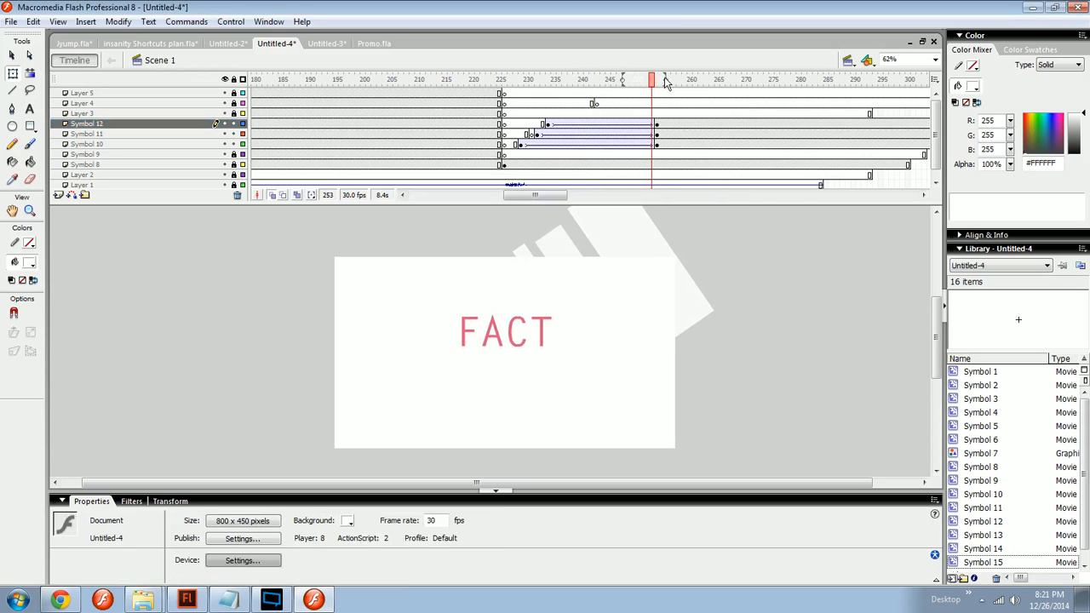
{"action": "left_click_drag", "start_coordinate": [662, 79], "coordinate": [679, 78]}
{"action": "key", "text": "ctrl+a"}
{"action": "left_click_drag", "start_coordinate": [676, 304], "coordinate": [511, 385]}
{"action": "left_click", "coordinate": [554, 377]}
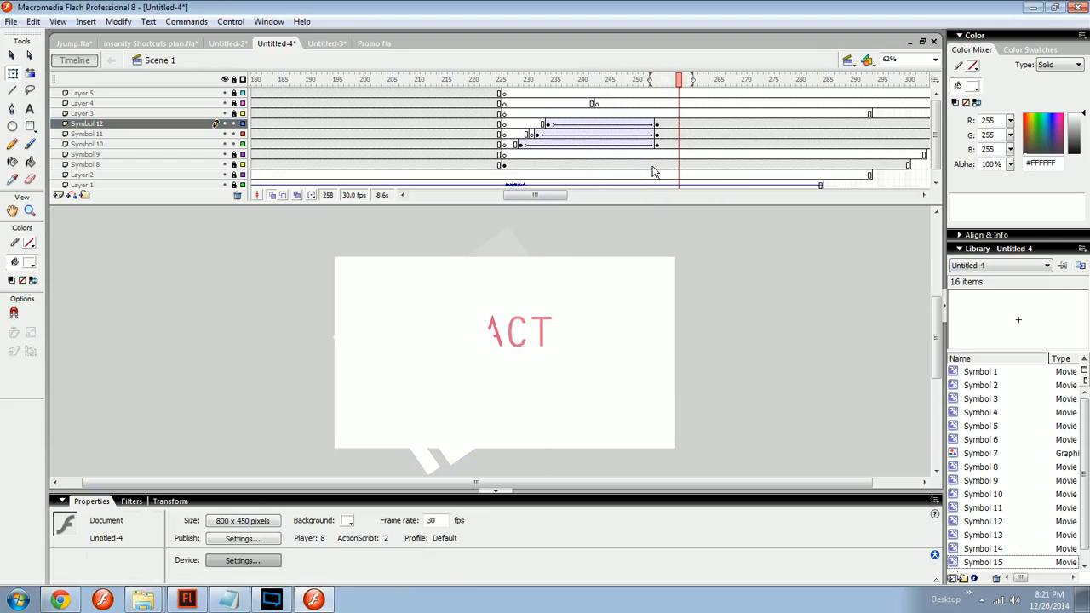
Step: Play the white bar wipe over "FACT" from frame 230 and scrub through it to frame 252
{"action": "left_click", "coordinate": [528, 78]}
{"action": "key", "text": "Return"}
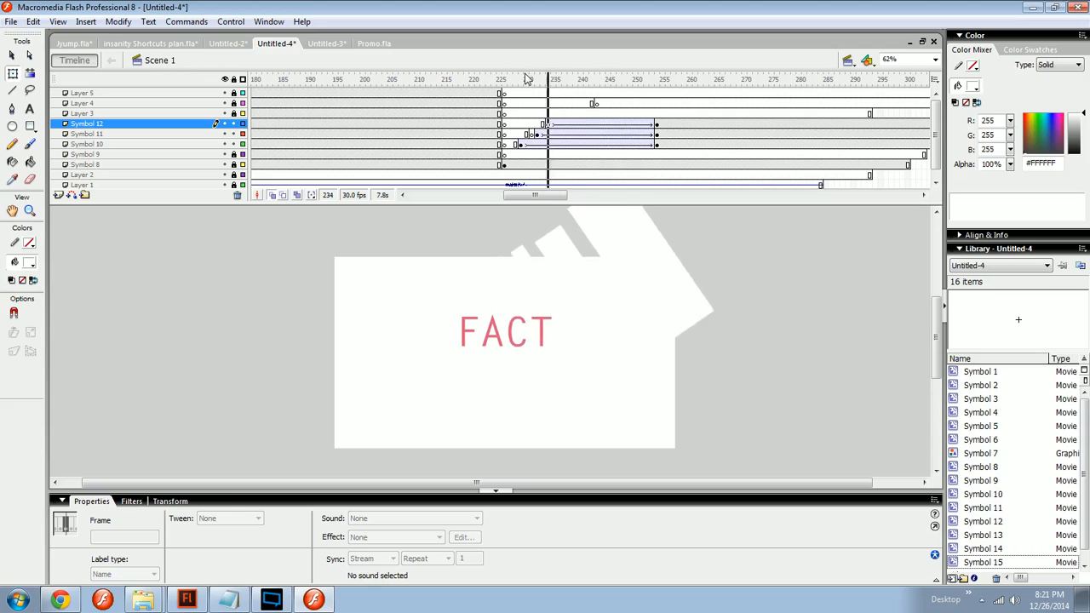
{"action": "left_click", "coordinate": [623, 163]}
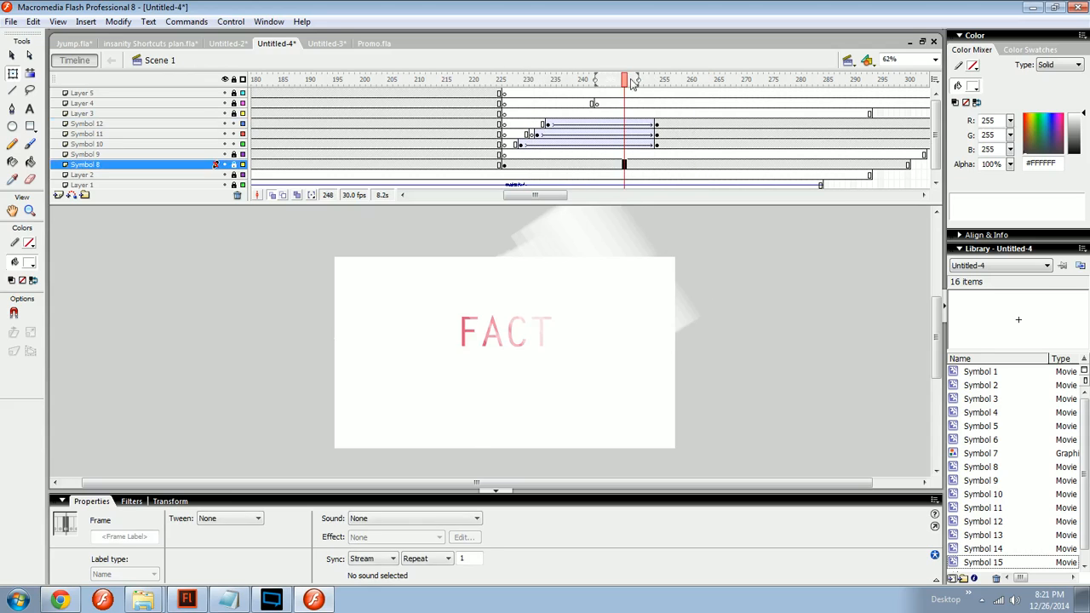
{"action": "left_click_drag", "start_coordinate": [631, 78], "coordinate": [645, 80]}
{"action": "left_click", "coordinate": [234, 124]}
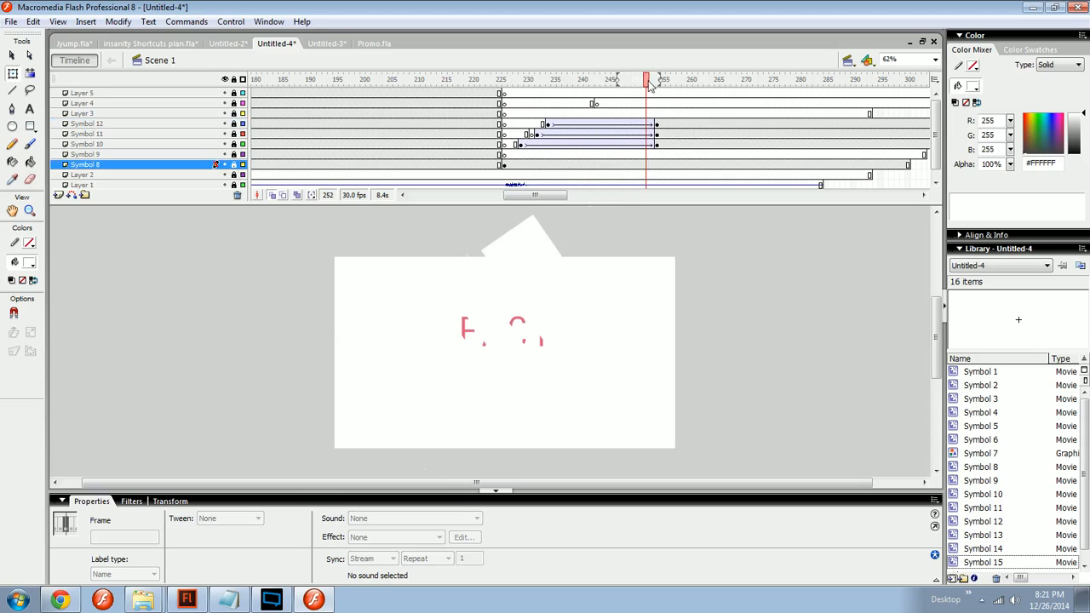
Step: Insert a keyframe at frame 253 and a blank keyframe at frame 254 on Symbol 8, and play the end of the wipe
{"action": "left_click_drag", "start_coordinate": [649, 83], "coordinate": [652, 83]}
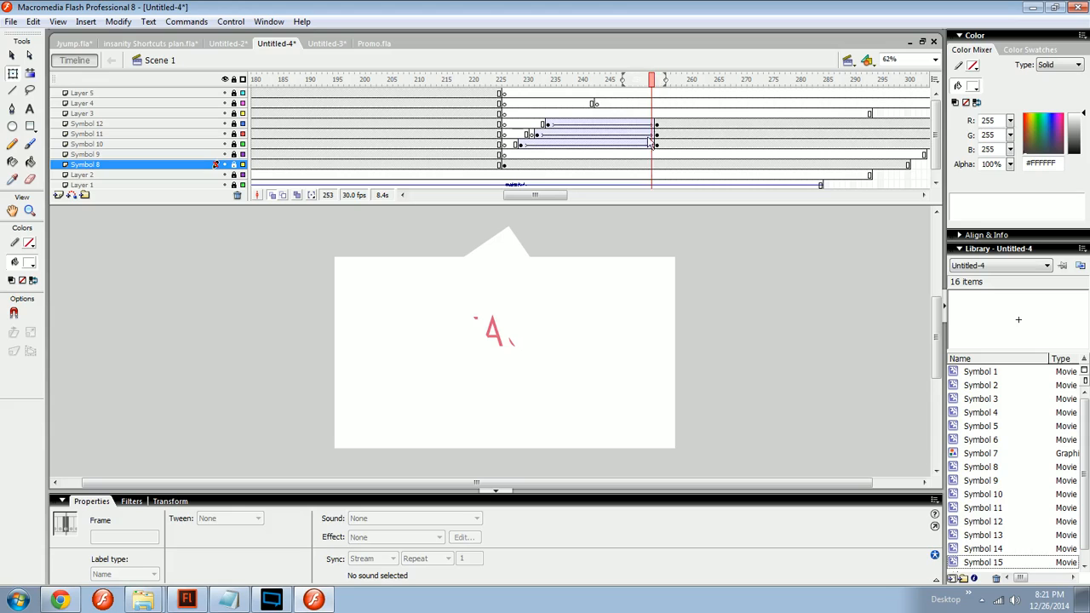
{"action": "left_click", "coordinate": [652, 165]}
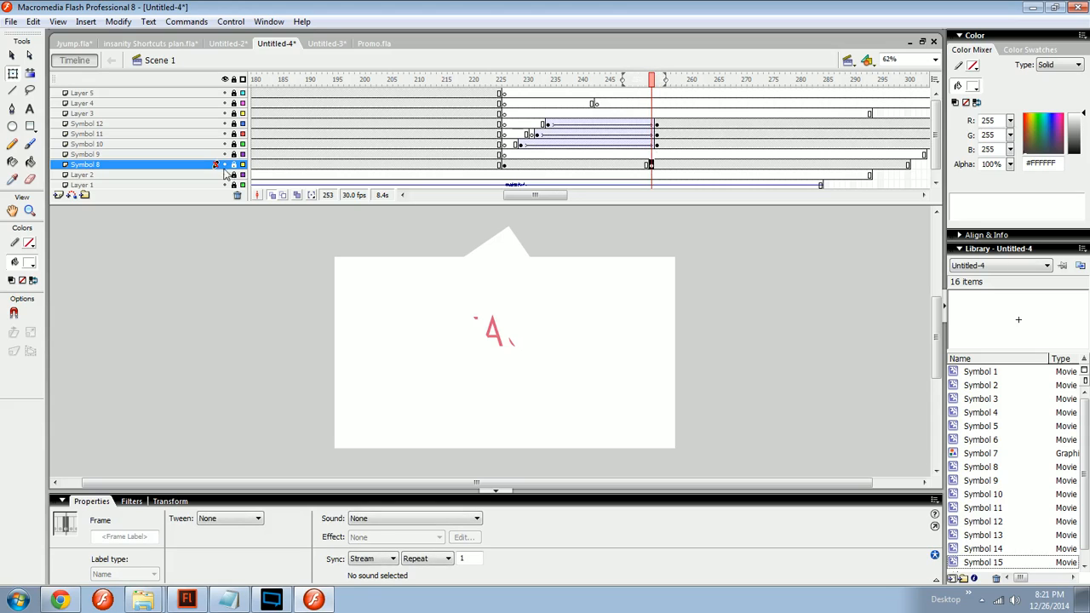
{"action": "left_click", "coordinate": [652, 164]}
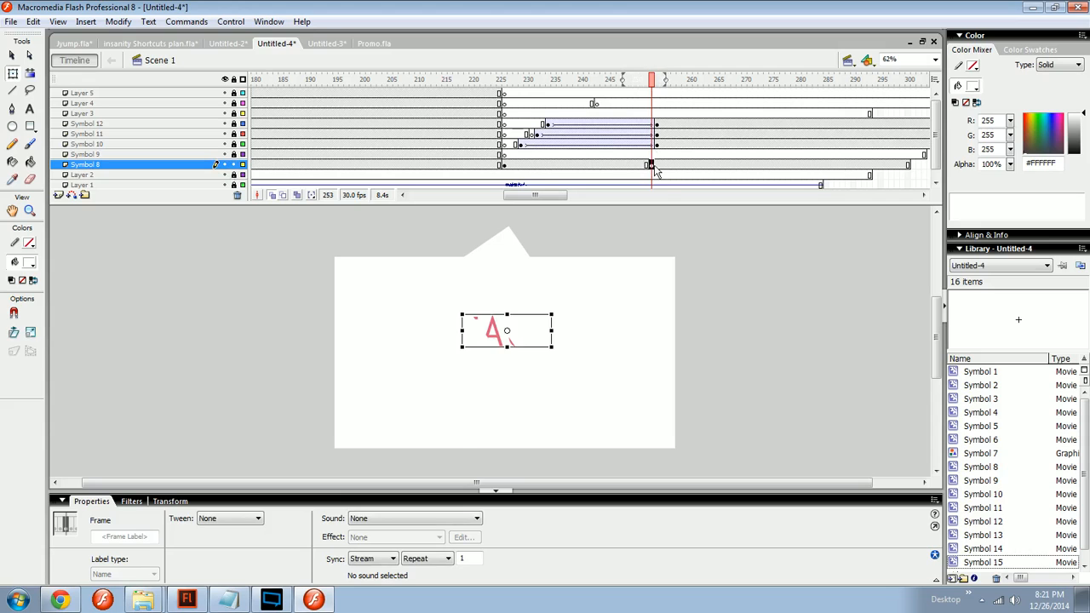
{"action": "left_click", "coordinate": [657, 165]}
{"action": "key", "text": "F7"}
{"action": "left_click_drag", "start_coordinate": [657, 82], "coordinate": [573, 80]}
{"action": "key", "text": "Return"}
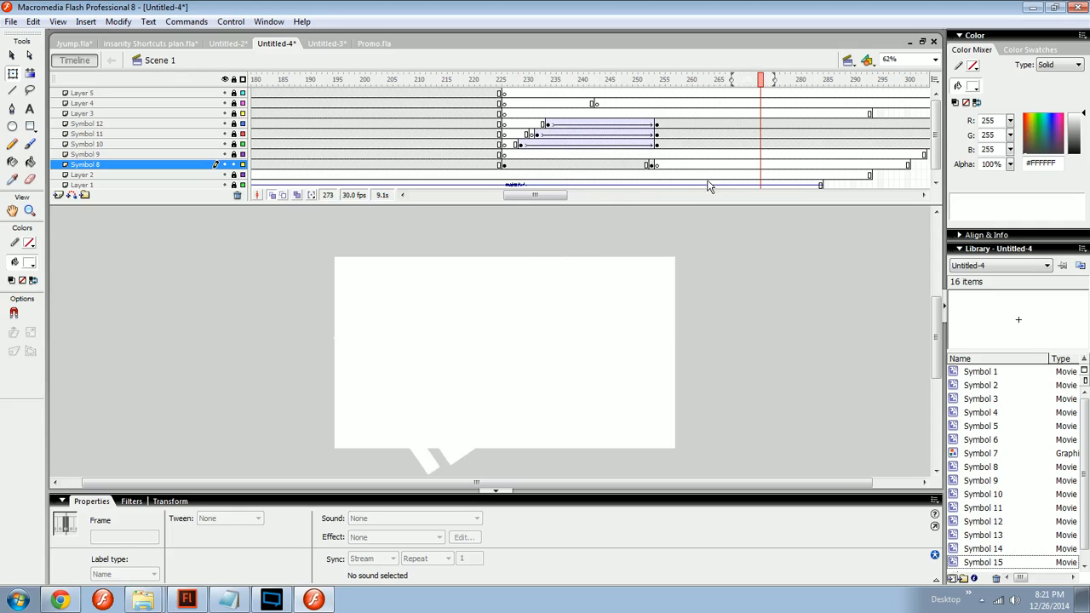
Step: Remove the frames after frame 262 from all layers
{"action": "left_click_drag", "start_coordinate": [718, 204], "coordinate": [811, 49]}
{"action": "key", "text": "shift+F5"}
{"action": "key", "text": "shift+F5"}
Step: Insert a blank keyframe at frame 263 on Layer 5, unlock the layer and draw a black rectangle covering the whole stage
{"action": "left_click", "coordinate": [709, 119]}
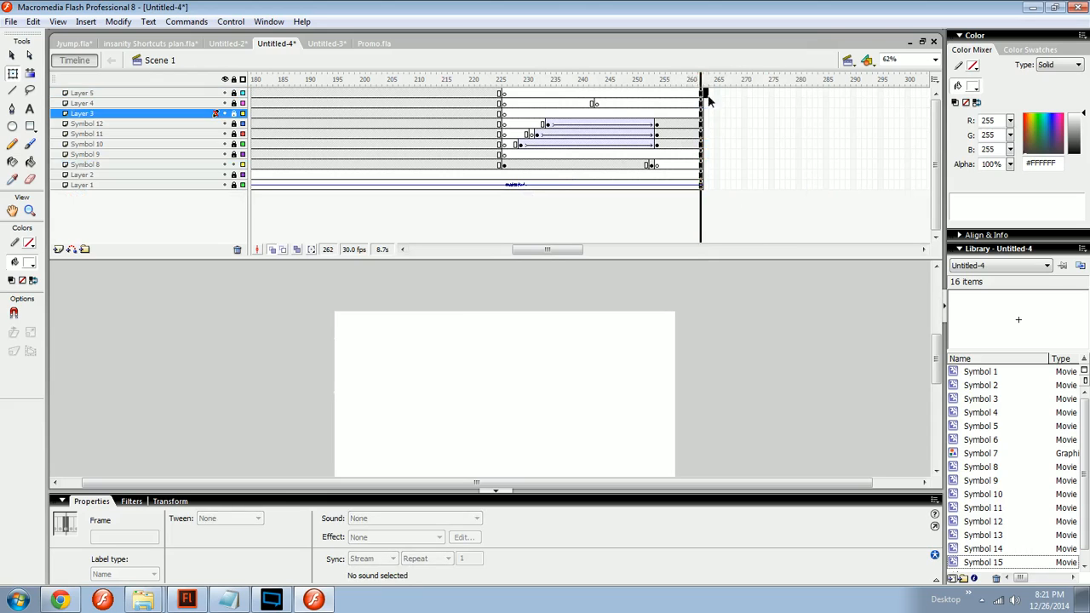
{"action": "left_click", "coordinate": [528, 330]}
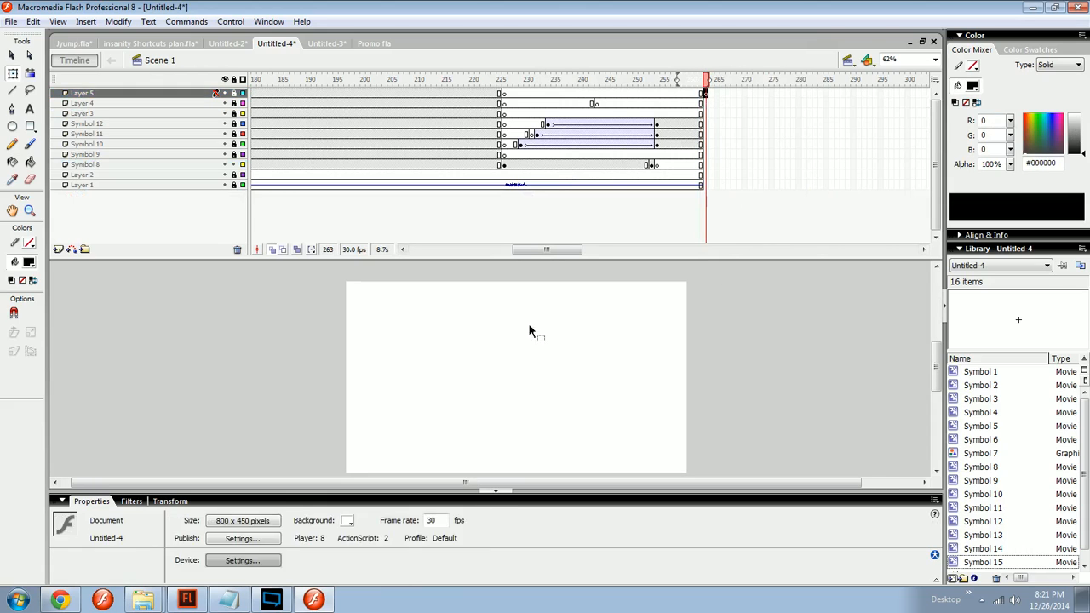
{"action": "key", "text": "r"}
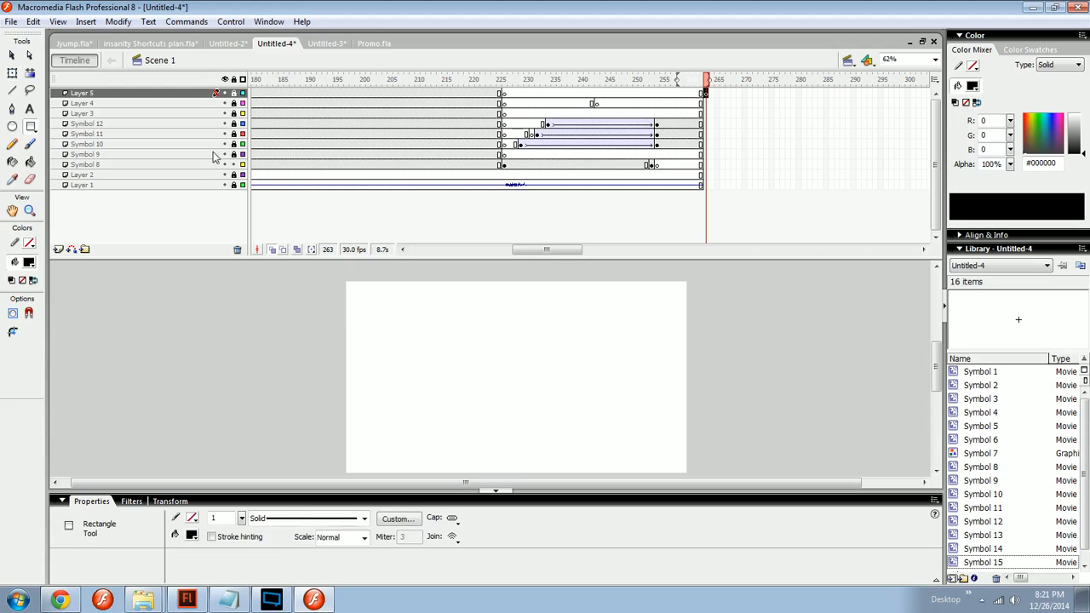
{"action": "left_click", "coordinate": [236, 95]}
{"action": "left_click_drag", "start_coordinate": [321, 282], "coordinate": [698, 479]}
{"action": "key", "text": "v"}
{"action": "left_click_drag", "start_coordinate": [343, 299], "coordinate": [709, 478]}
Step: Extend the black rectangle's frames on Layer 5 to about frame 336 and lock the layer
{"action": "left_click_drag", "start_coordinate": [727, 94], "coordinate": [800, 95]}
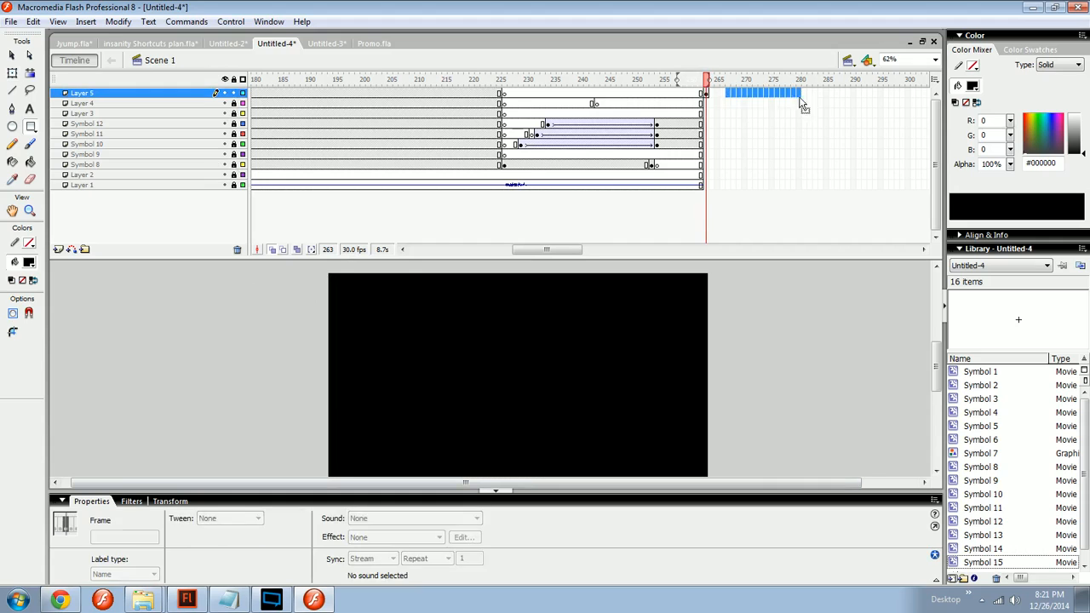
{"action": "key", "text": "F5"}
{"action": "left_click_drag", "start_coordinate": [566, 249], "coordinate": [596, 250]}
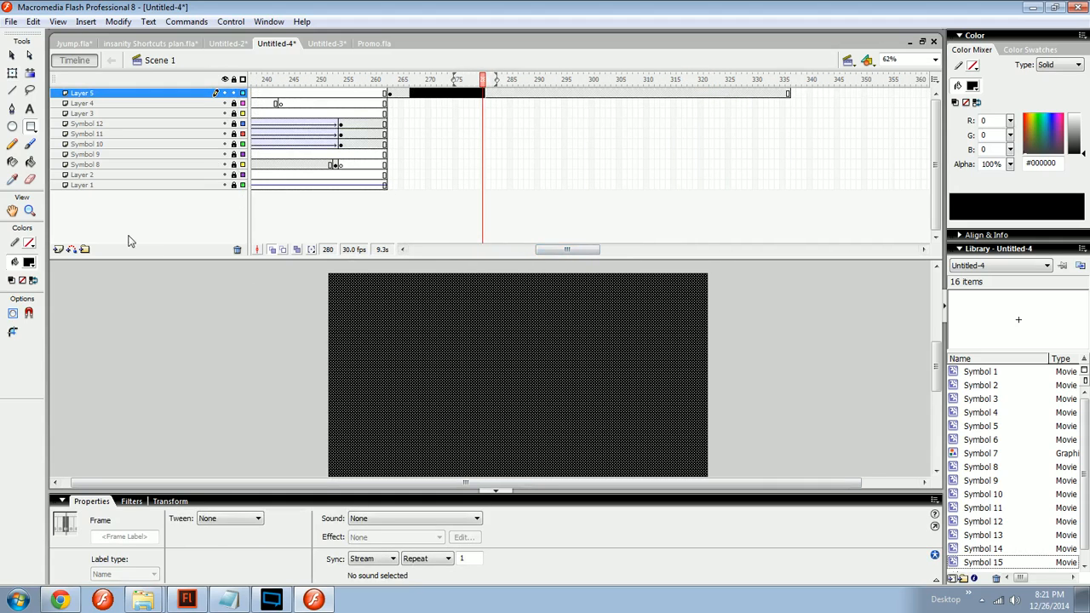
{"action": "left_click", "coordinate": [243, 94]}
{"action": "left_click", "coordinate": [243, 94]}
{"action": "left_click", "coordinate": [234, 93]}
{"action": "left_click", "coordinate": [244, 318]}
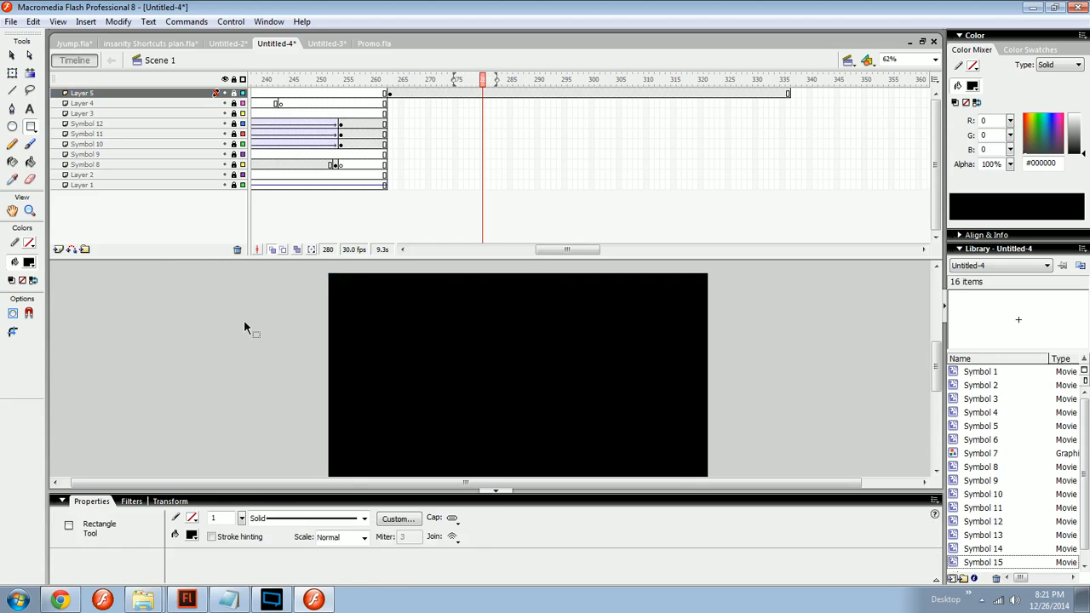
Step: Save the document as mAYBEsPUTNICKERSON.fla in the Typogrphy folder inside Tutorials
{"action": "key", "text": "ctrl+s"}
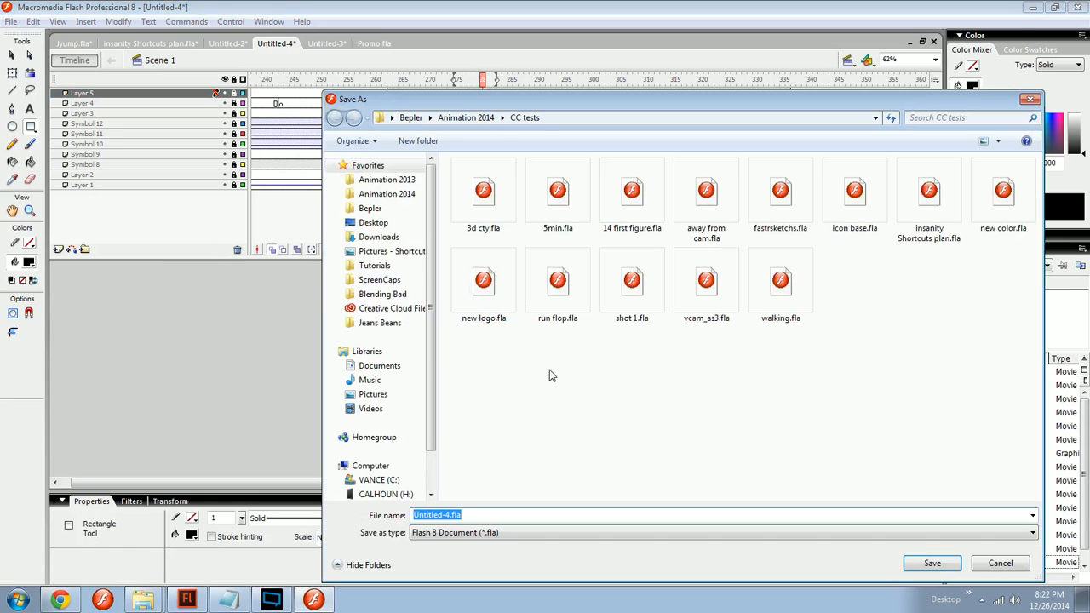
{"action": "left_click", "coordinate": [466, 118]}
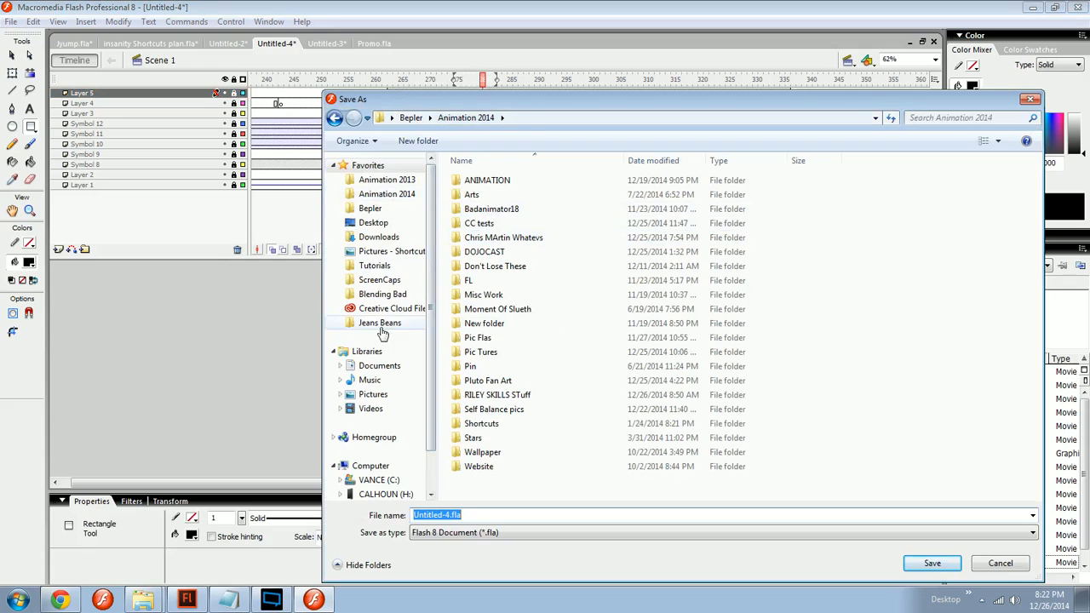
{"action": "left_click", "coordinate": [376, 266]}
{"action": "left_click", "coordinate": [476, 285]}
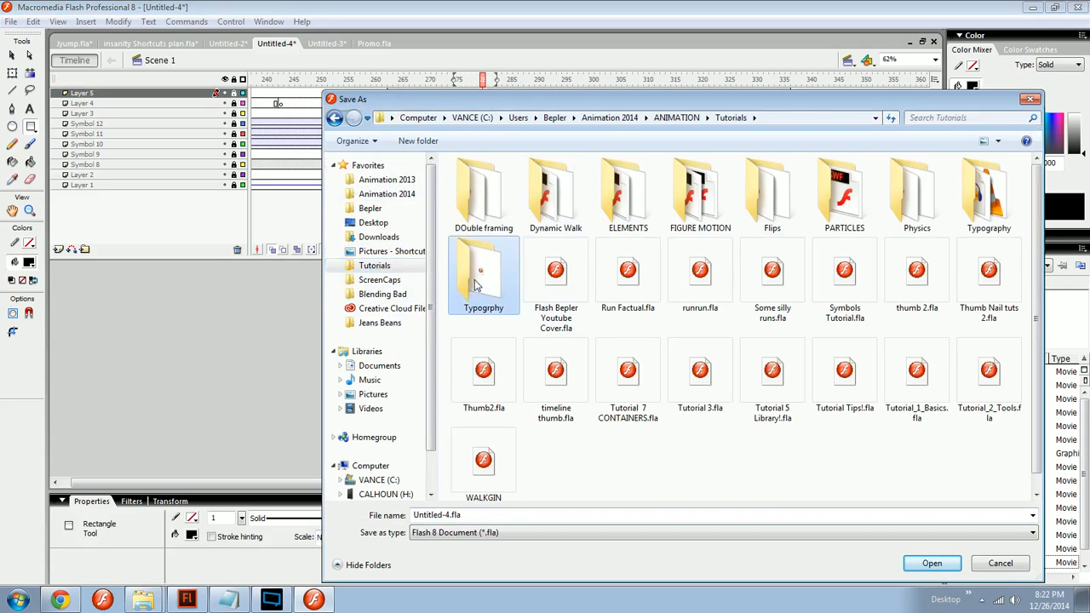
{"action": "double_click", "coordinate": [475, 286]}
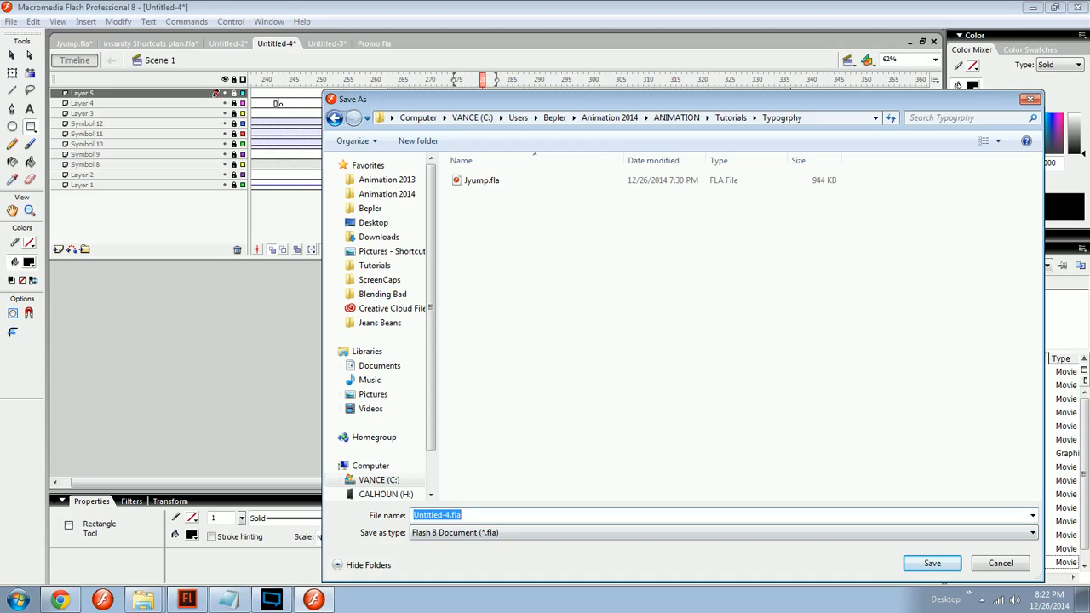
{"action": "type", "text": "m"}
{"action": "type", "text": "SON"}
{"action": "key", "text": "Return"}
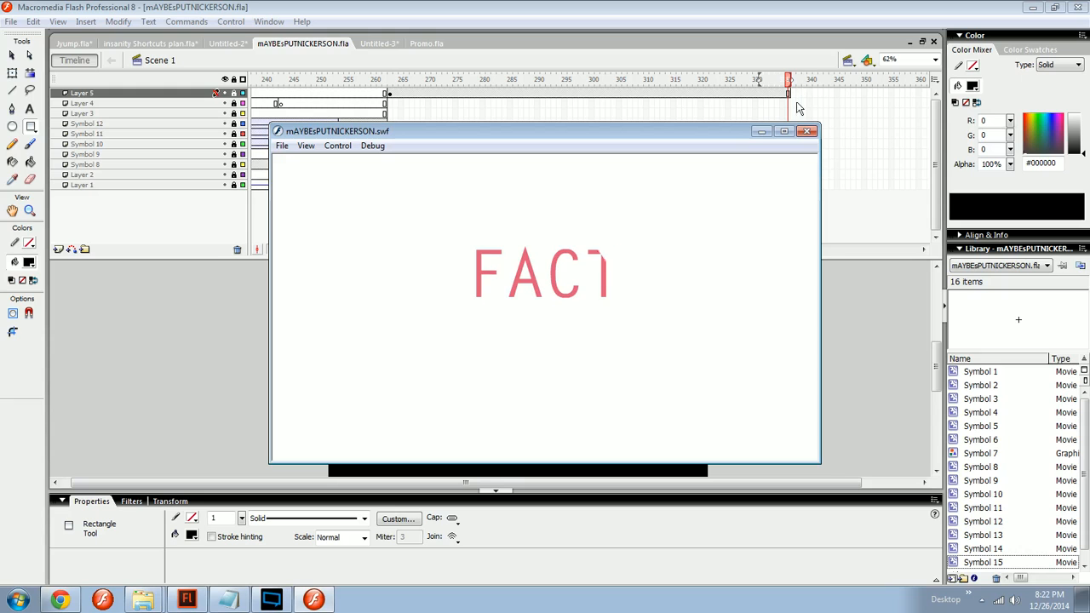
Step: Close the test movie and scrub the main timeline back to frame 224
{"action": "left_click", "coordinate": [806, 130]}
{"action": "left_click", "coordinate": [205, 96]}
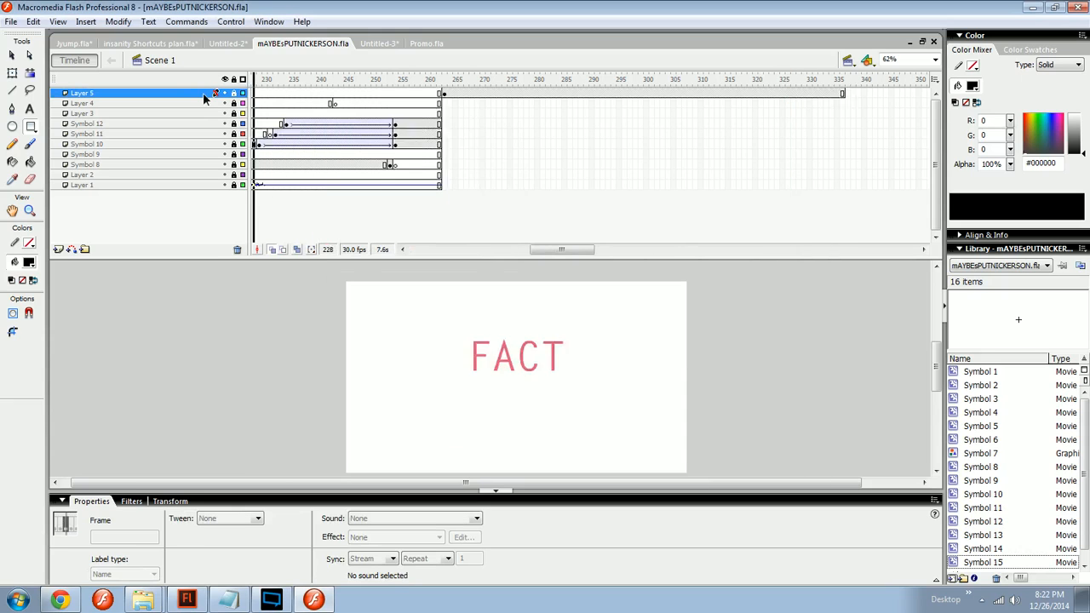
{"action": "left_click_drag", "start_coordinate": [205, 99], "coordinate": [560, 112]}
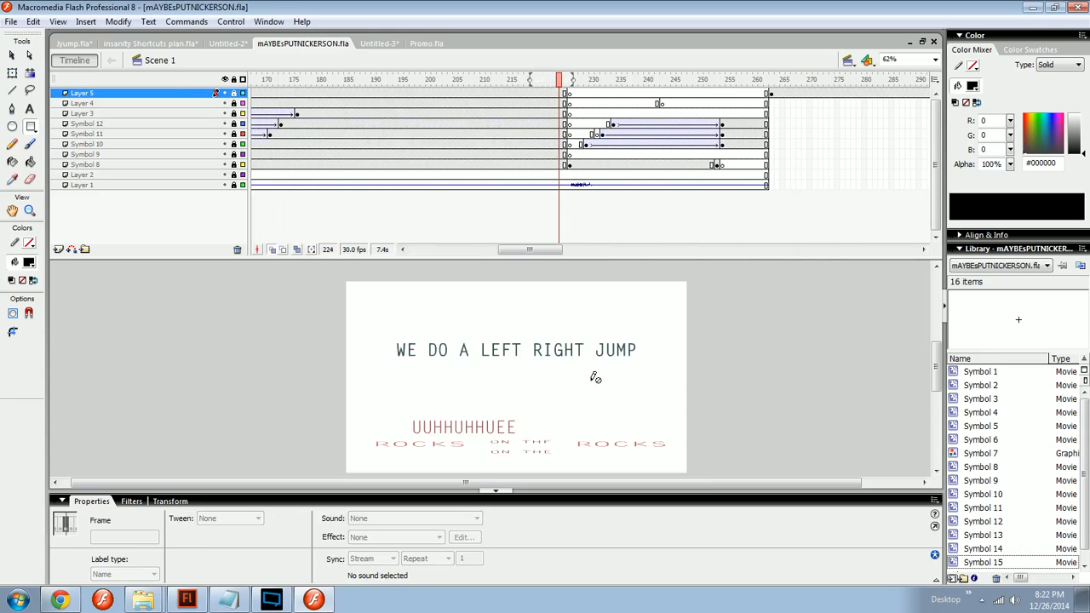
Step: Browse the library items for the "UUHHUHHUEE" lettering and open Symbol 7 for editing
{"action": "left_click", "coordinate": [505, 428]}
{"action": "left_click", "coordinate": [981, 467], "text": "ctrl"}
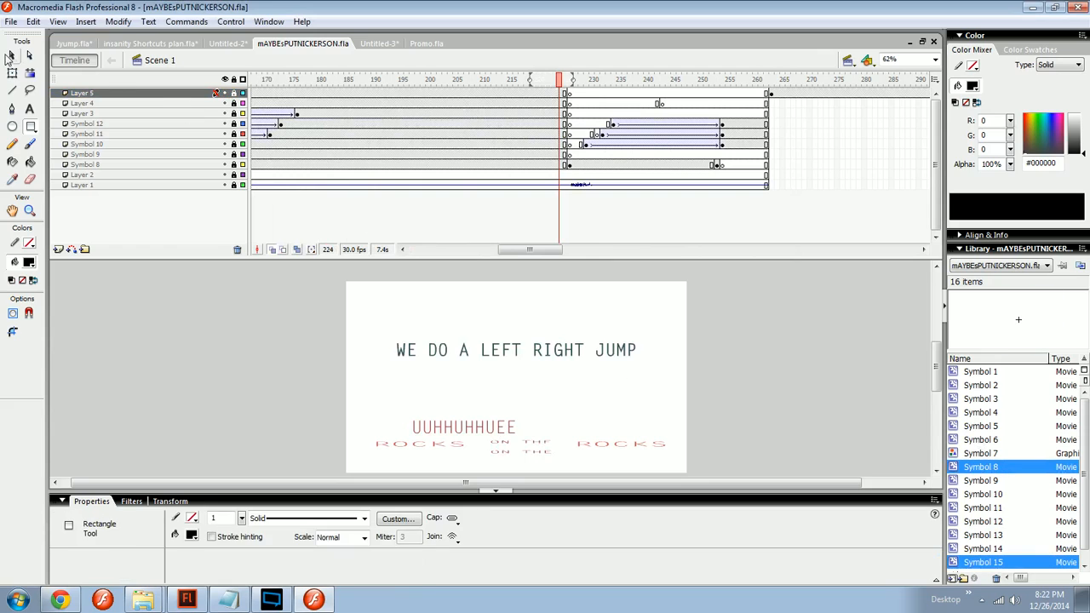
{"action": "left_click", "coordinate": [11, 57]}
{"action": "left_click", "coordinate": [991, 496]}
{"action": "key", "text": "Down"}
{"action": "key", "text": "Down"}
{"action": "key", "text": "Down"}
{"action": "key", "text": "Down"}
{"action": "key", "text": "Down"}
{"action": "key", "text": "Down"}
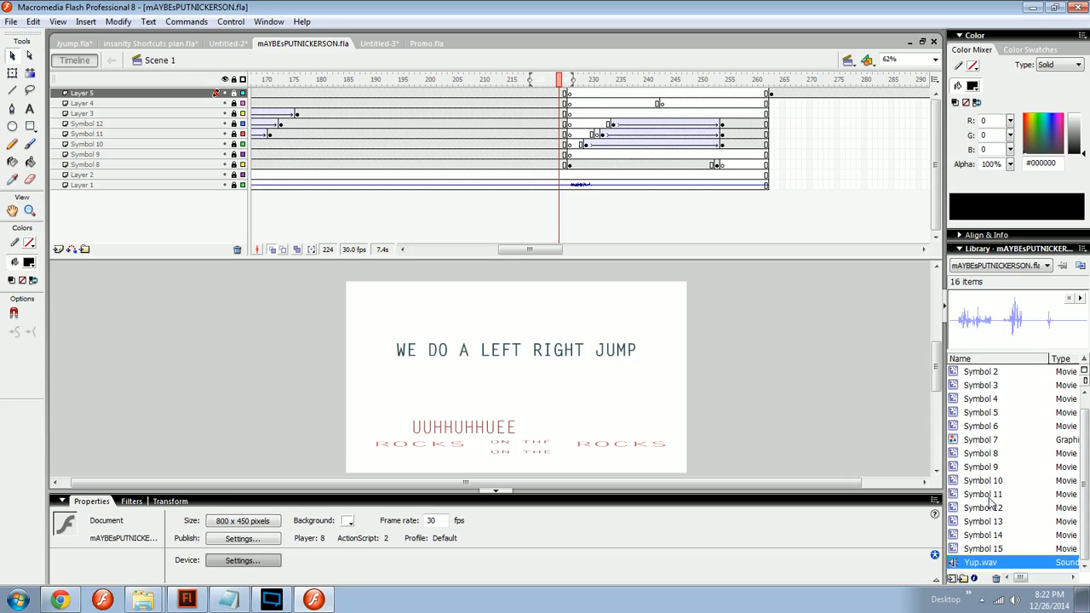
{"action": "key", "text": "Up"}
{"action": "key", "text": "Up"}
{"action": "key", "text": "Up"}
{"action": "key", "text": "Up"}
{"action": "key", "text": "Up"}
{"action": "key", "text": "Up"}
{"action": "key", "text": "Up"}
{"action": "key", "text": "Up"}
{"action": "key", "text": "Up"}
{"action": "key", "text": "Up"}
{"action": "key", "text": "Up"}
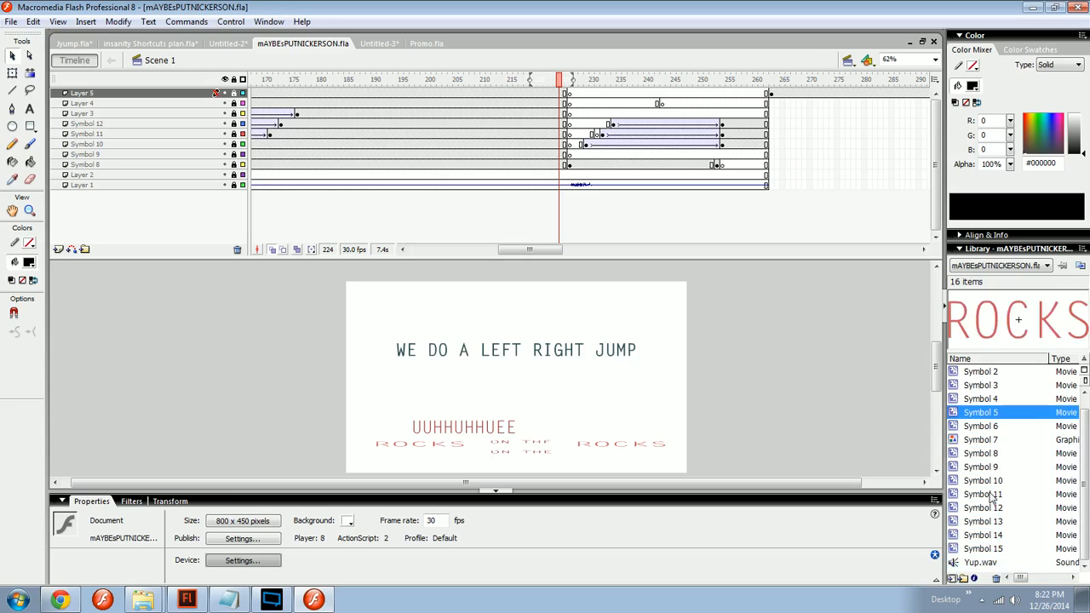
{"action": "key", "text": "Down"}
{"action": "key", "text": "Down"}
{"action": "double_click", "coordinate": [954, 440]}
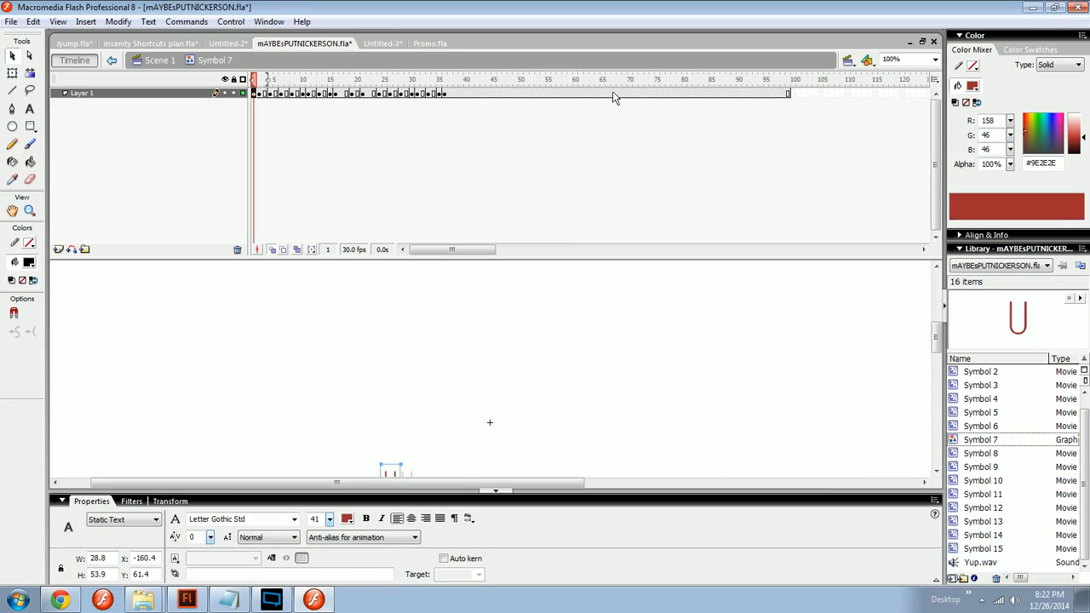
Step: Extend the last keyframe's frames on Layer 1 of Symbol 7 out to frame 5000
{"action": "mouse_move", "coordinate": [615, 97]}
{"action": "left_mouse_down"}
{"action": "mouse_move", "coordinate": [706, 98]}
{"action": "mouse_move", "coordinate": [584, 98]}
{"action": "mouse_move", "coordinate": [599, 97]}
{"action": "left_mouse_up"}
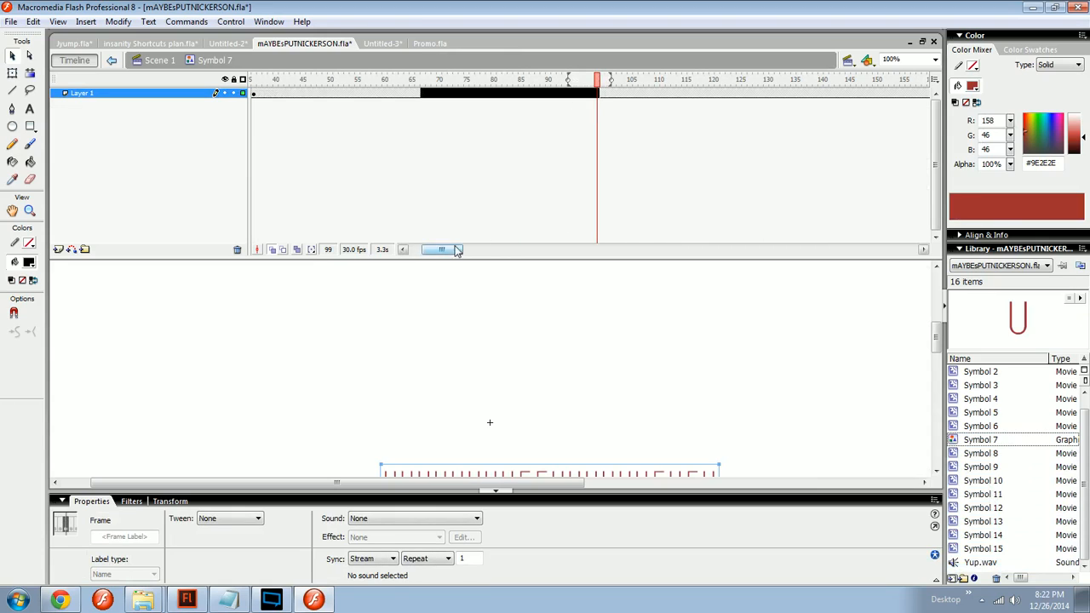
{"action": "left_click", "coordinate": [580, 159]}
{"action": "left_click_drag", "start_coordinate": [352, 93], "coordinate": [985, 88]}
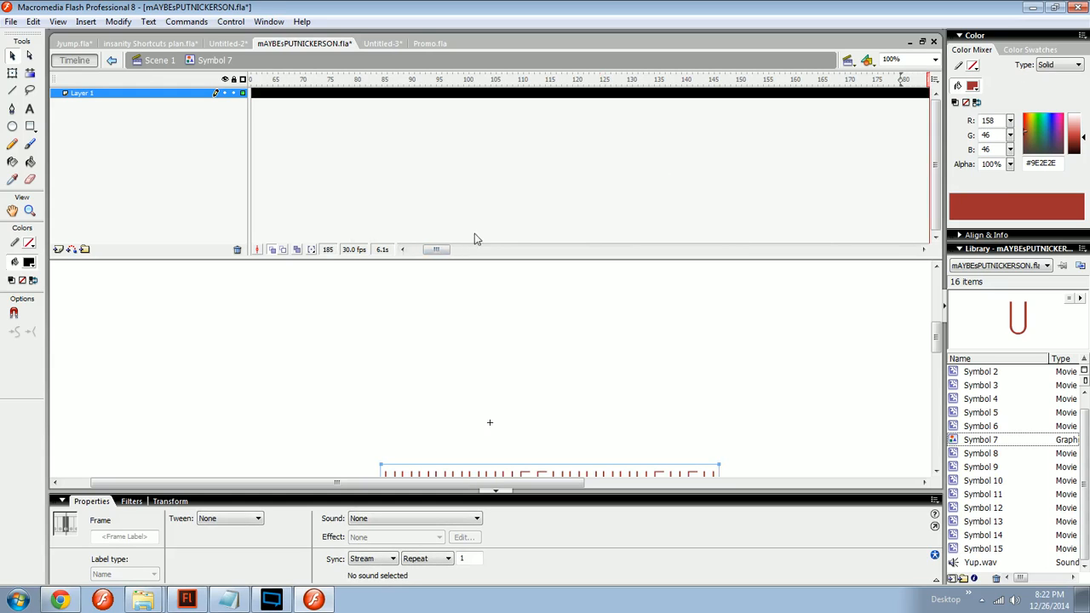
{"action": "left_click_drag", "start_coordinate": [432, 252], "coordinate": [859, 223]}
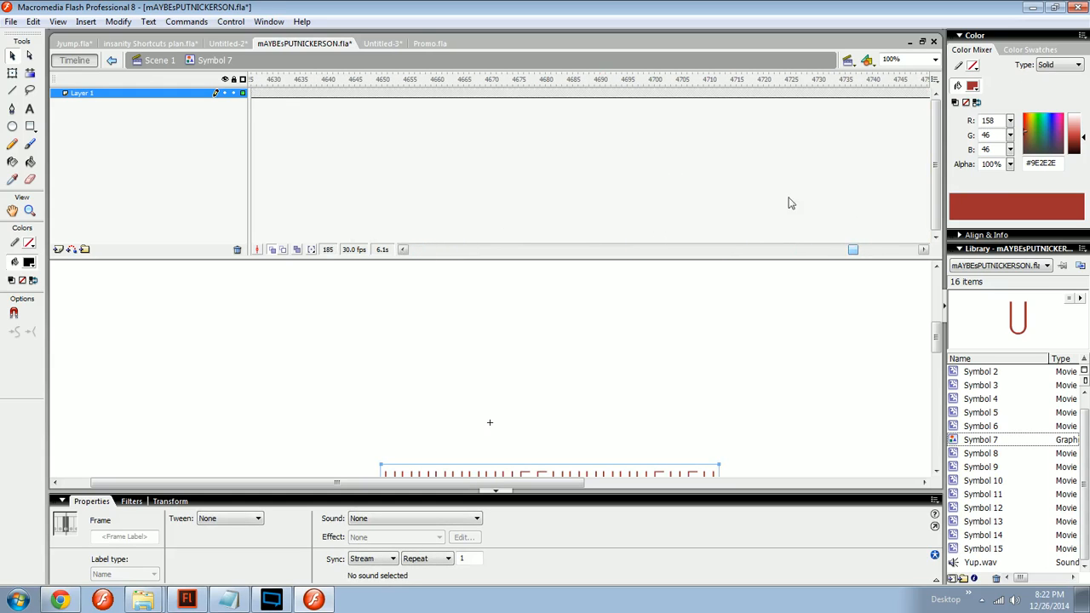
{"action": "left_click_drag", "start_coordinate": [650, 79], "coordinate": [971, 82]}
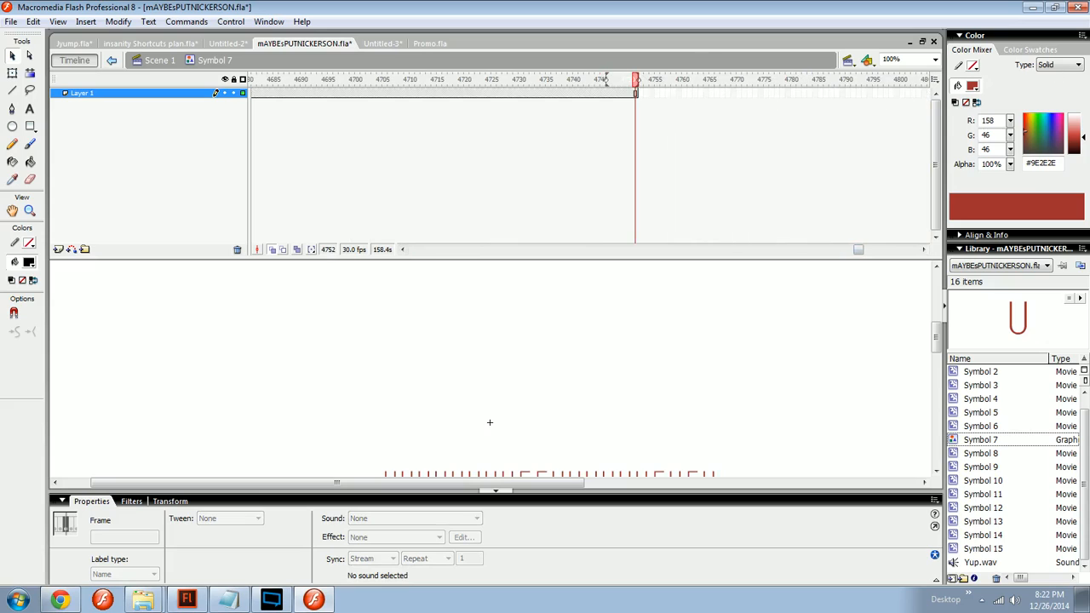
{"action": "left_click_drag", "start_coordinate": [544, 95], "coordinate": [875, 89]}
{"action": "key", "text": "F5"}
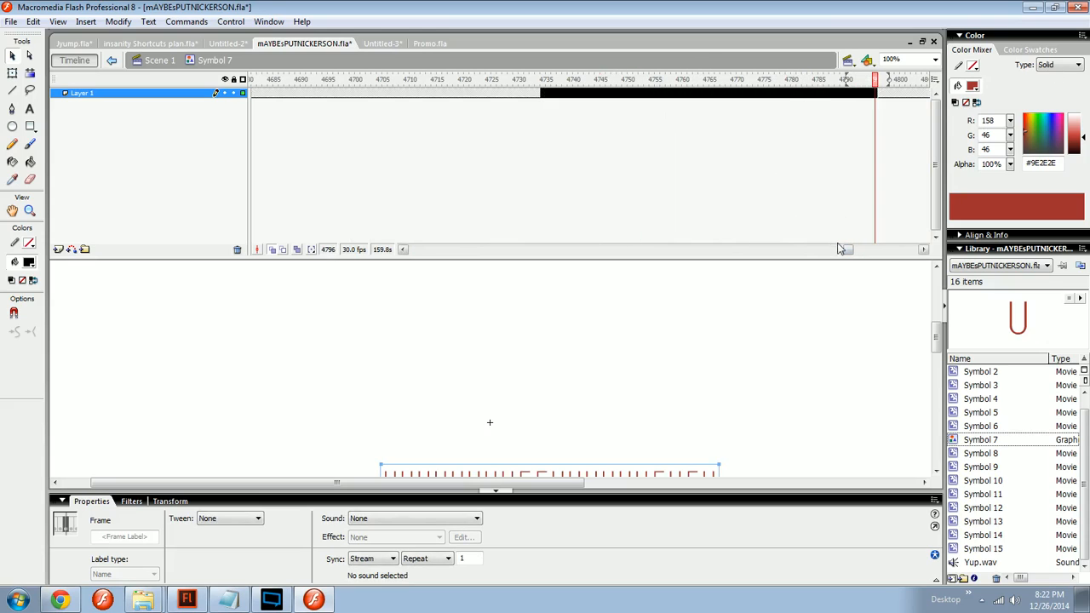
{"action": "left_click_drag", "start_coordinate": [839, 249], "coordinate": [858, 249]}
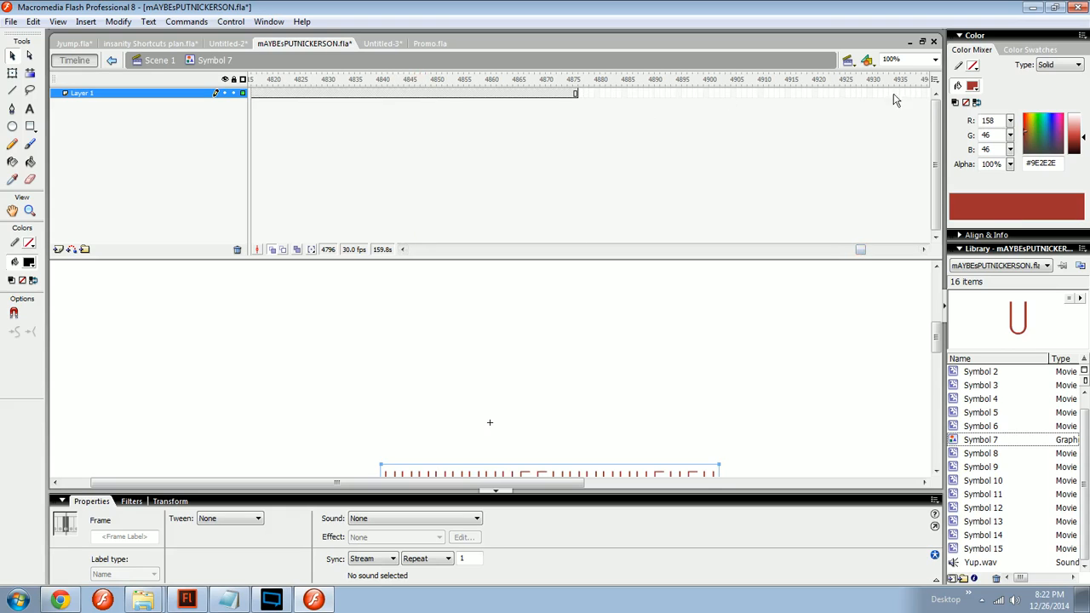
{"action": "left_click_drag", "start_coordinate": [894, 100], "coordinate": [846, 101]}
{"action": "key", "text": "F5"}
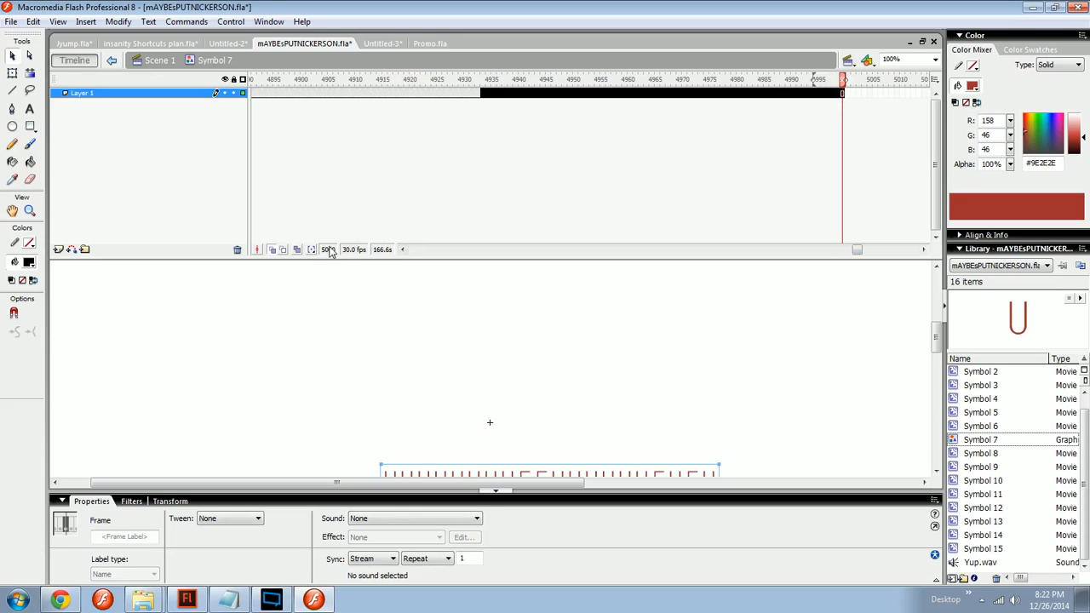
Step: Return to Scene 1, test the movie, then close the test window, leaving Layer 5 locked
{"action": "key", "text": "t"}
{"action": "key", "text": "r"}
{"action": "left_click", "coordinate": [155, 59]}
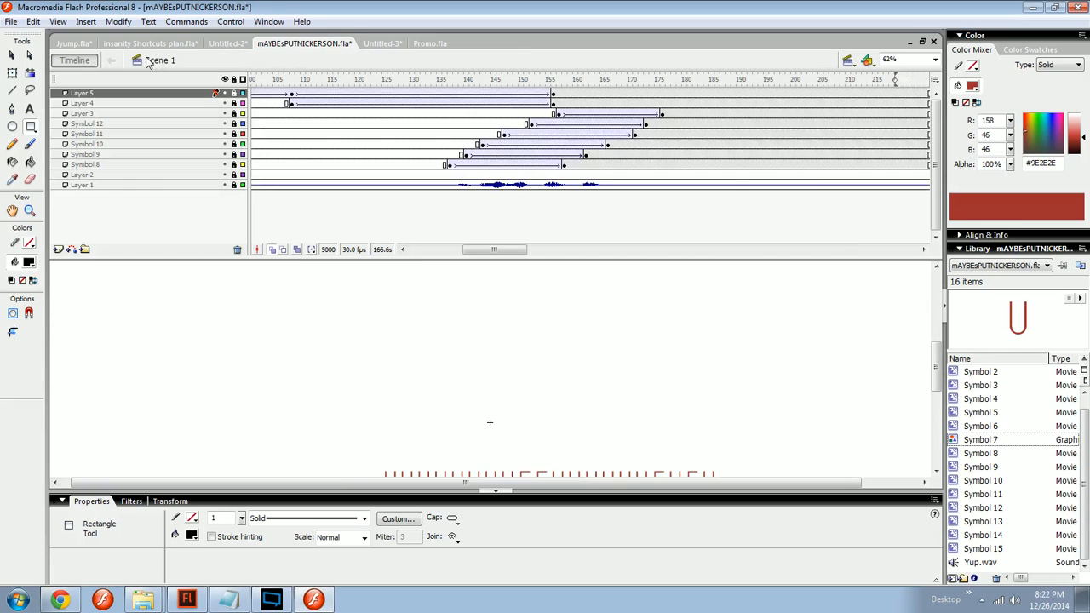
{"action": "key", "text": "ctrl+Return"}
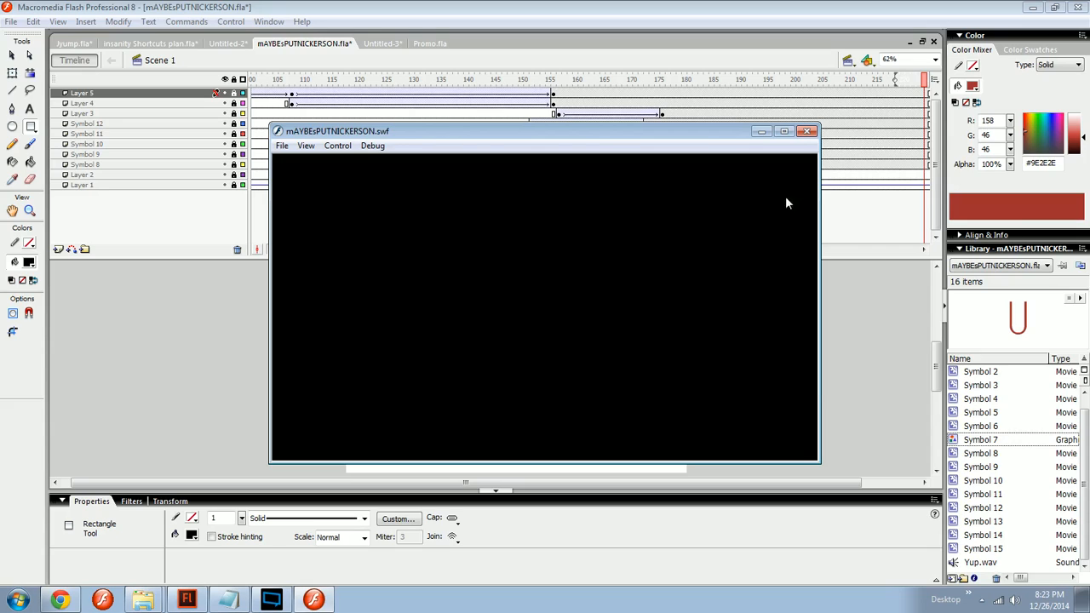
{"action": "left_click", "coordinate": [807, 132]}
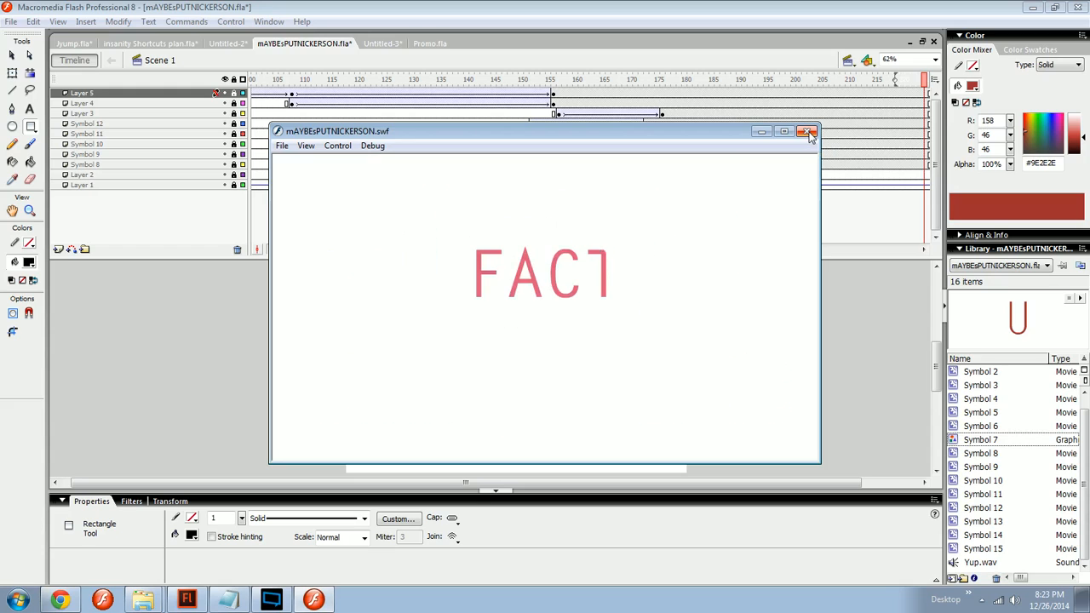
{"action": "left_click", "coordinate": [807, 133]}
{"action": "left_click", "coordinate": [806, 377]}
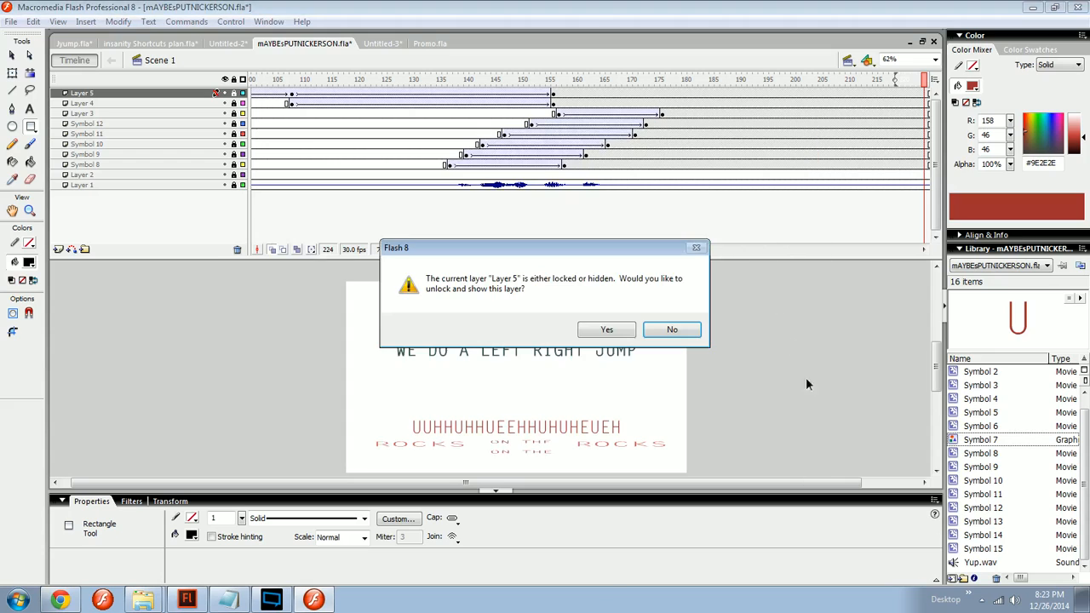
{"action": "left_click", "coordinate": [671, 331]}
Step: Scrub the main timeline to frame 154 to review the "WE DO A LEFT RIGHT" words with the whole stage in view
{"action": "left_click", "coordinate": [12, 56]}
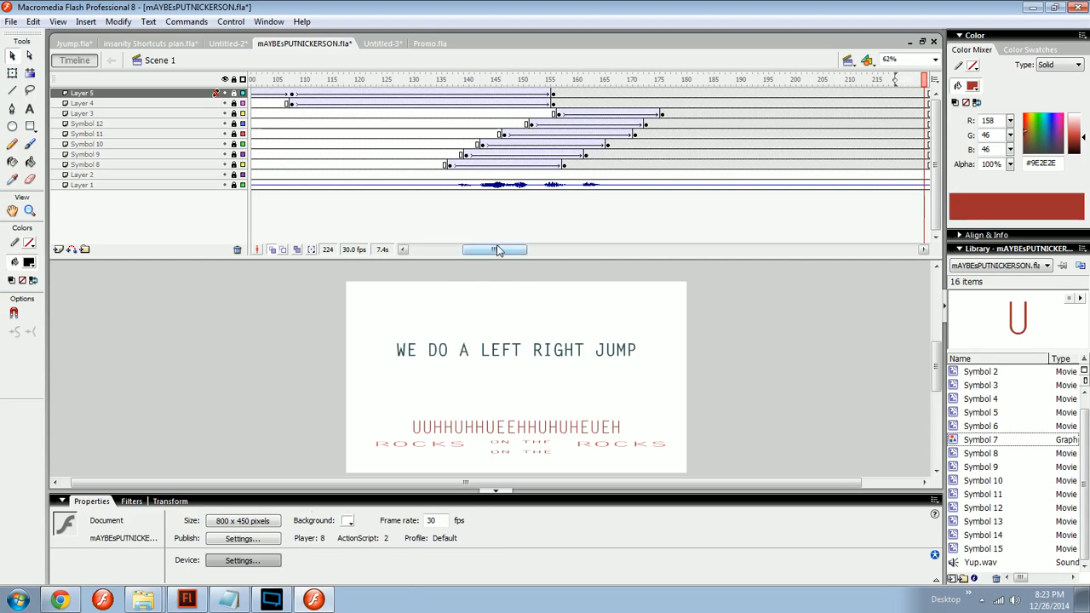
{"action": "left_click_drag", "start_coordinate": [499, 249], "coordinate": [443, 250]}
{"action": "left_click_drag", "start_coordinate": [313, 80], "coordinate": [789, 136]}
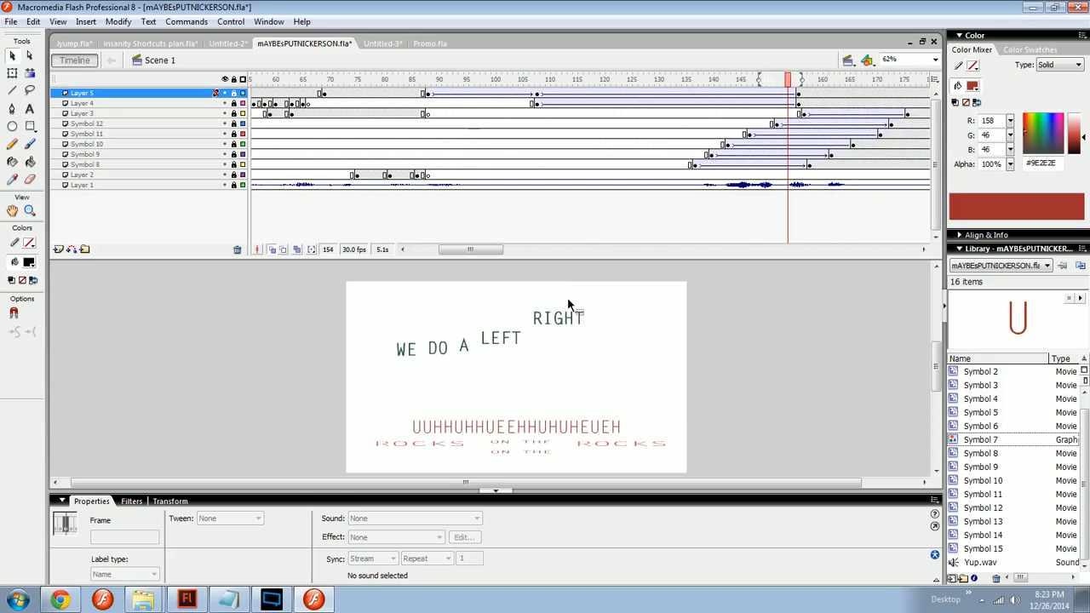
{"action": "key", "text": "ctrl+minus"}
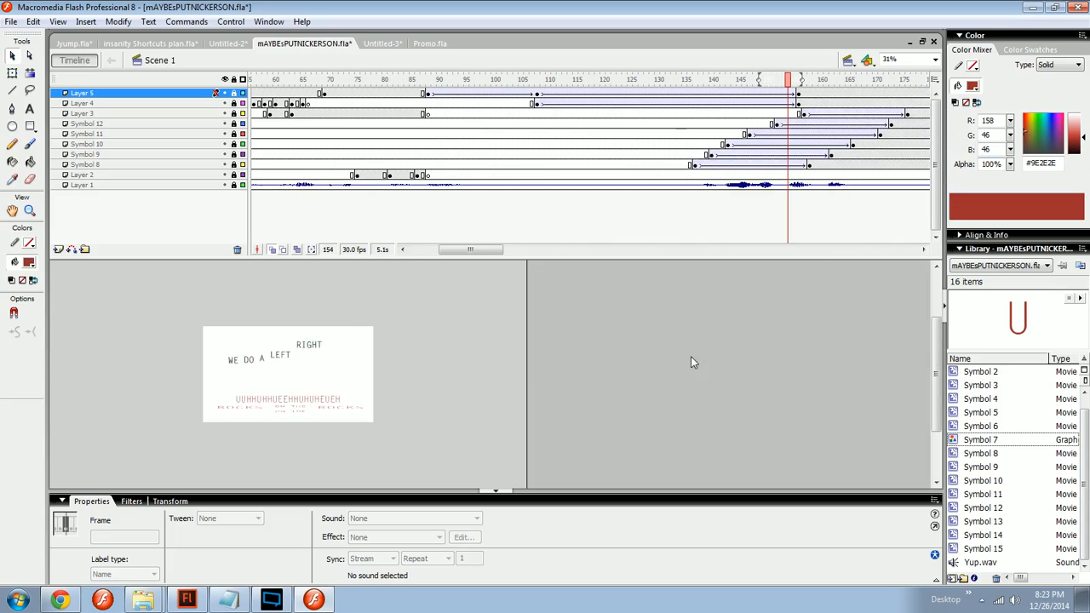
Step: Go to frame 62 and set the fill colour to #0D0D0D by sampling the "I'm" lettering on the stage
{"action": "key", "text": "ctrl+minus"}
{"action": "key", "text": "ctrl+equal"}
{"action": "key", "text": "ctrl+equal"}
{"action": "key", "text": "ctrl+equal"}
{"action": "key", "text": "ctrl+equal"}
{"action": "key", "text": "space"}
{"action": "left_click_drag", "start_coordinate": [468, 443], "coordinate": [521, 450]}
{"action": "left_click", "coordinate": [286, 77]}
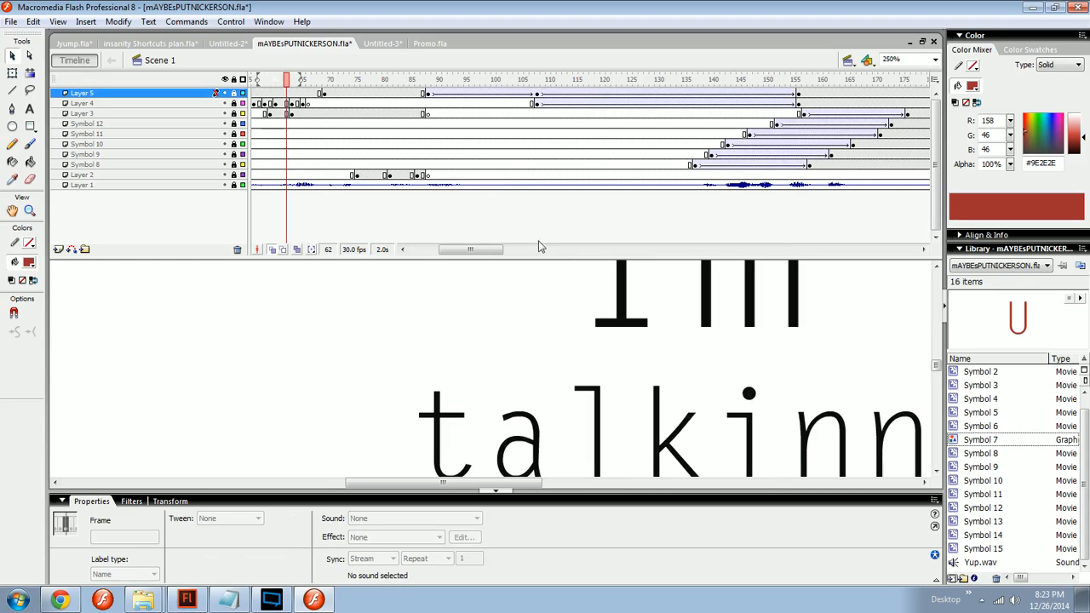
{"action": "left_click", "coordinate": [29, 264]}
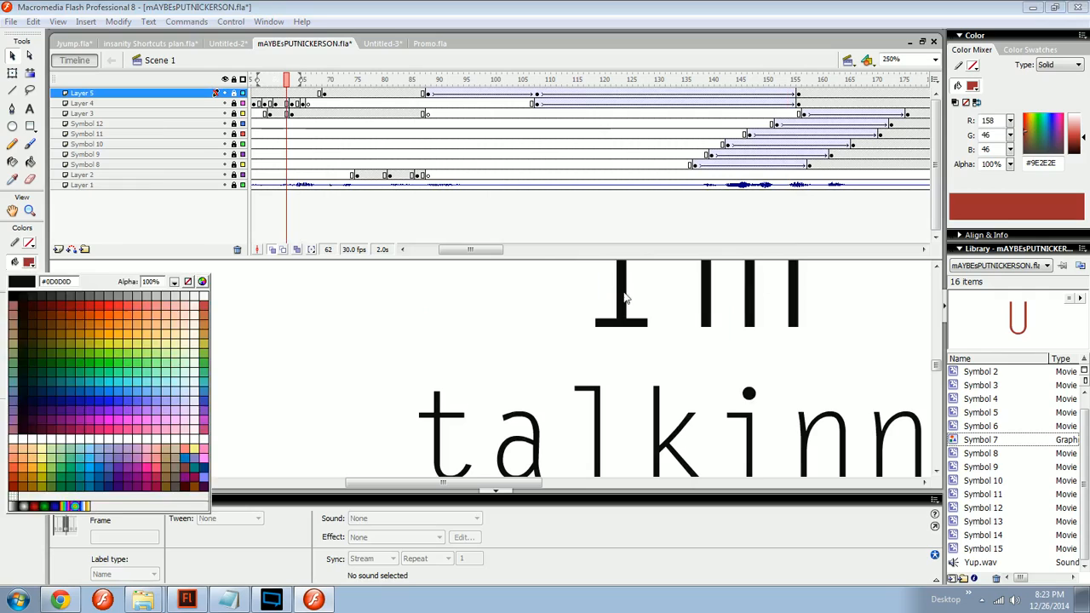
{"action": "left_click", "coordinate": [626, 298]}
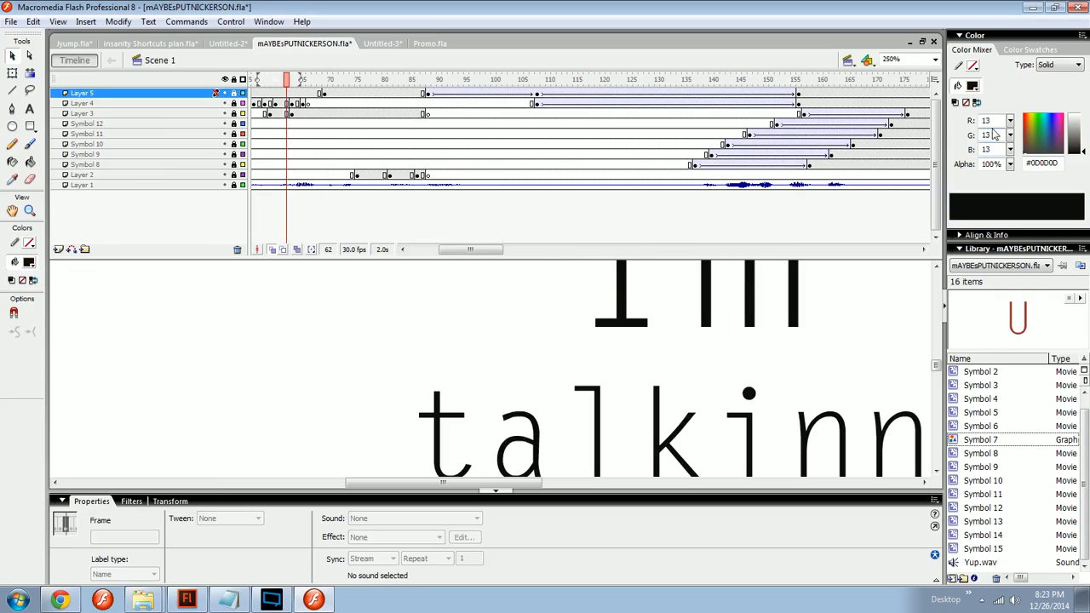
{"action": "left_click", "coordinate": [489, 298]}
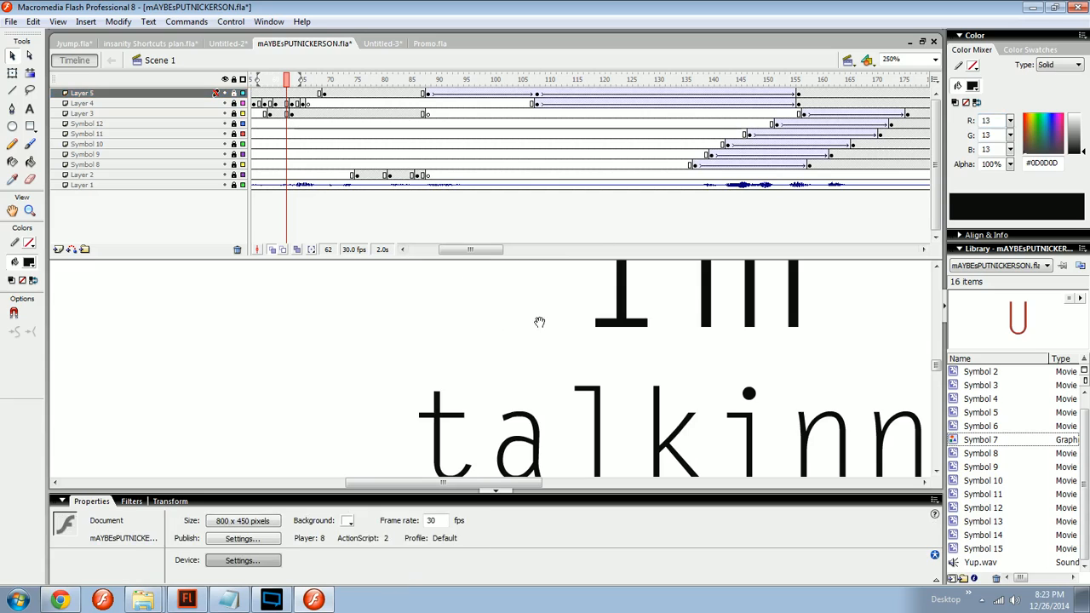
{"action": "key", "text": "ctrl+minus"}
{"action": "left_click_drag", "start_coordinate": [540, 321], "coordinate": [465, 357]}
{"action": "key", "text": "ctrl+minus"}
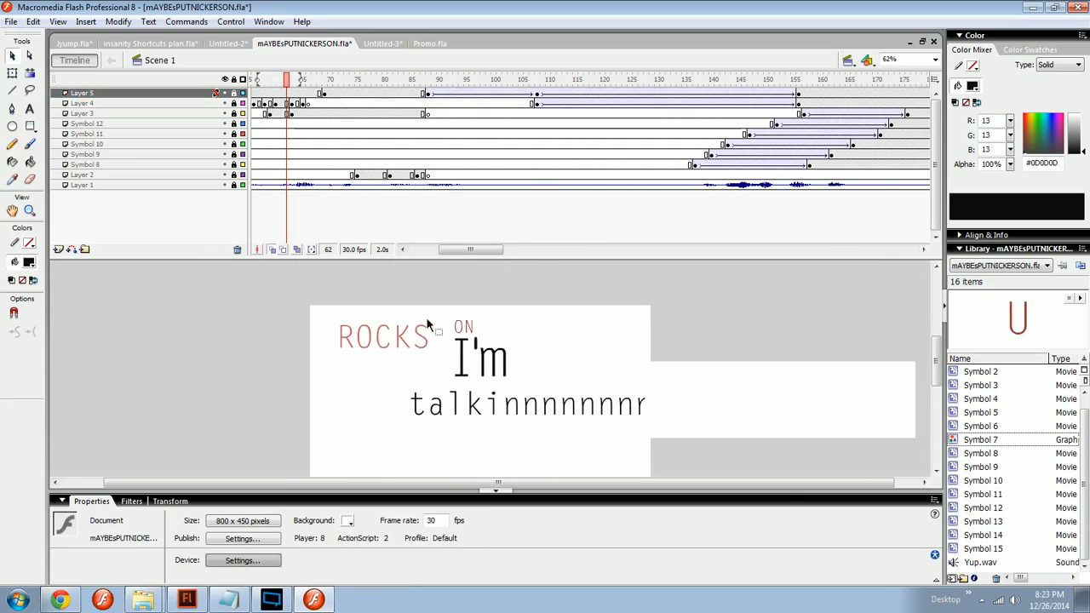
Step: Switch to Promo.fla, play its opening from near the start, and scrub ahead to frame 167
{"action": "left_click", "coordinate": [429, 44]}
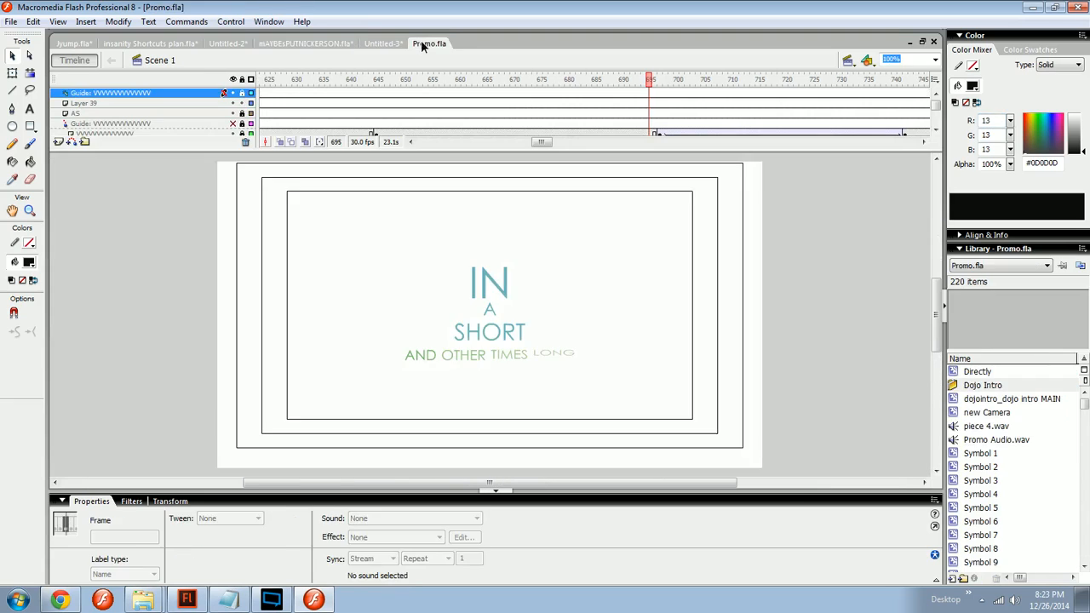
{"action": "left_click_drag", "start_coordinate": [535, 143], "coordinate": [486, 143]}
{"action": "left_click_drag", "start_coordinate": [438, 94], "coordinate": [309, 83]}
{"action": "left_click_drag", "start_coordinate": [312, 78], "coordinate": [149, 58]}
{"action": "key", "text": "Return"}
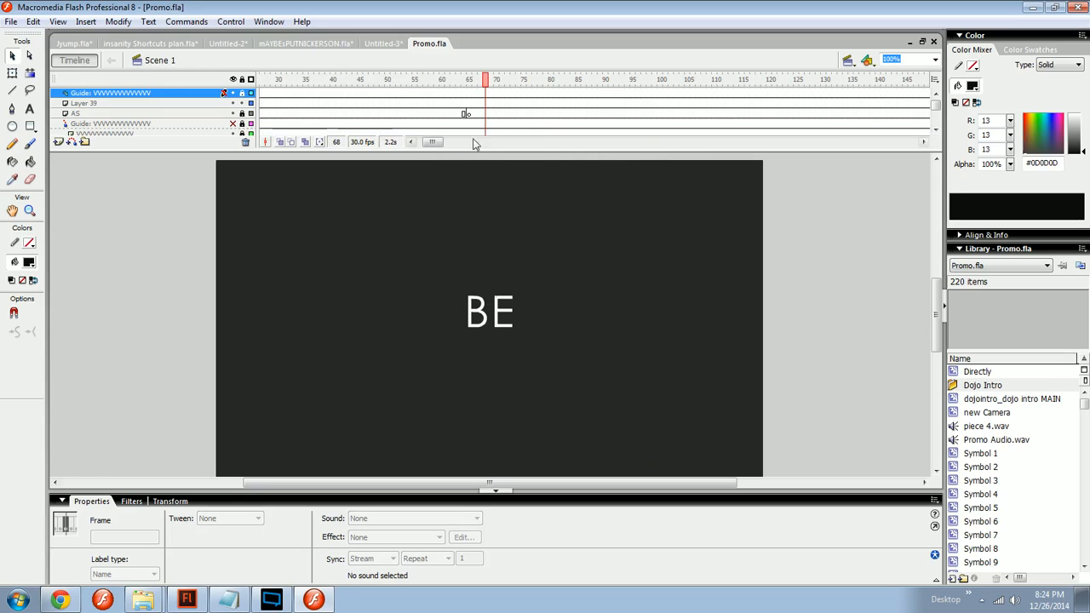
{"action": "left_click_drag", "start_coordinate": [475, 82], "coordinate": [724, 115]}
Step: Check the screen recorder's window, test the Promo movie, and close the test window
{"action": "left_click", "coordinate": [761, 420]}
{"action": "left_click", "coordinate": [270, 598]}
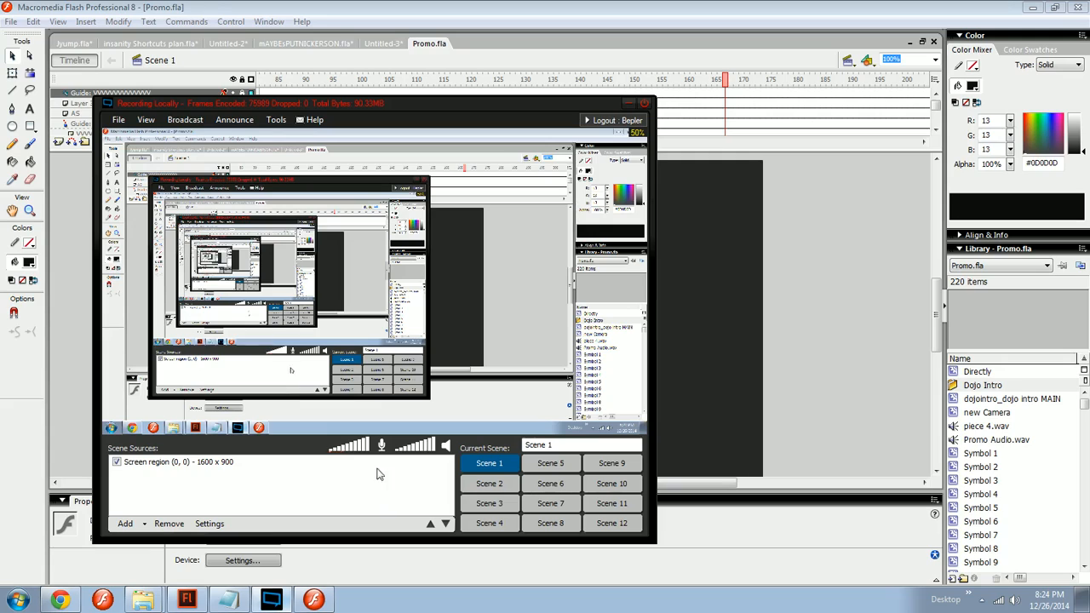
{"action": "left_click", "coordinate": [717, 393]}
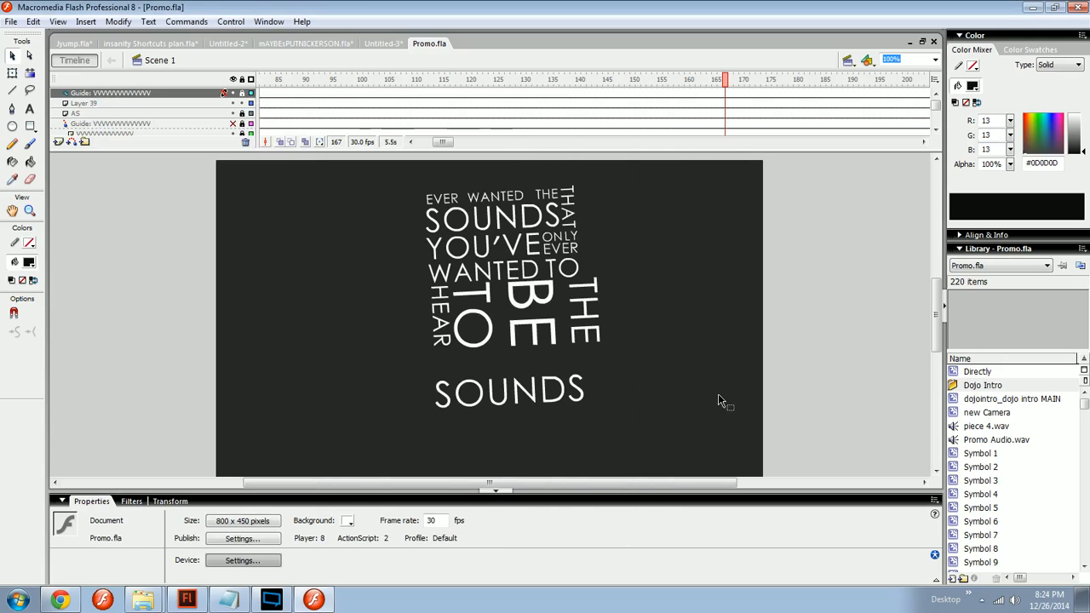
{"action": "key", "text": "ctrl+Return"}
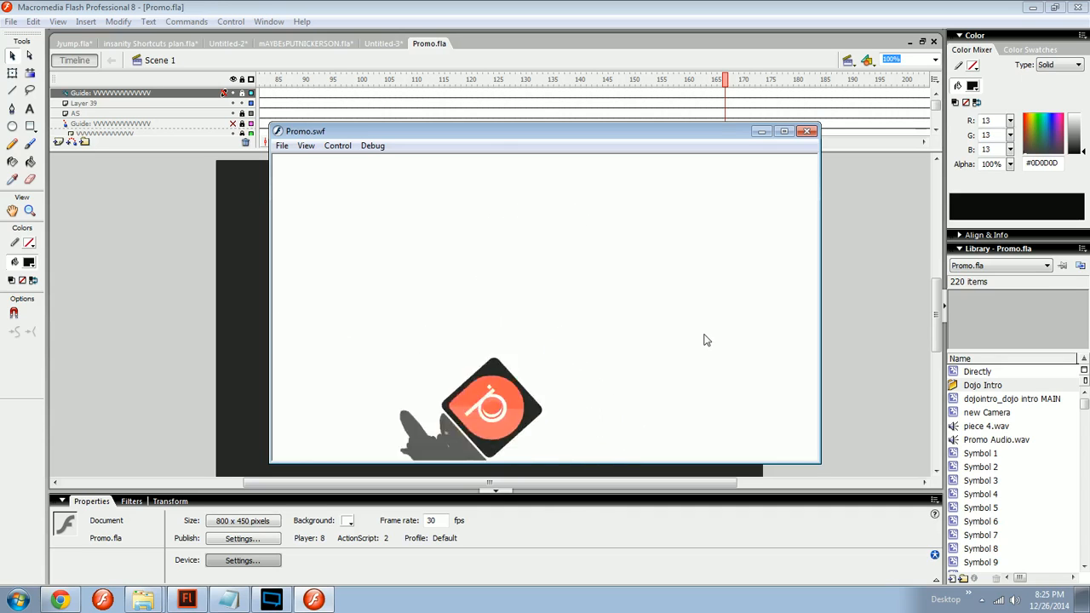
{"action": "left_click", "coordinate": [807, 132]}
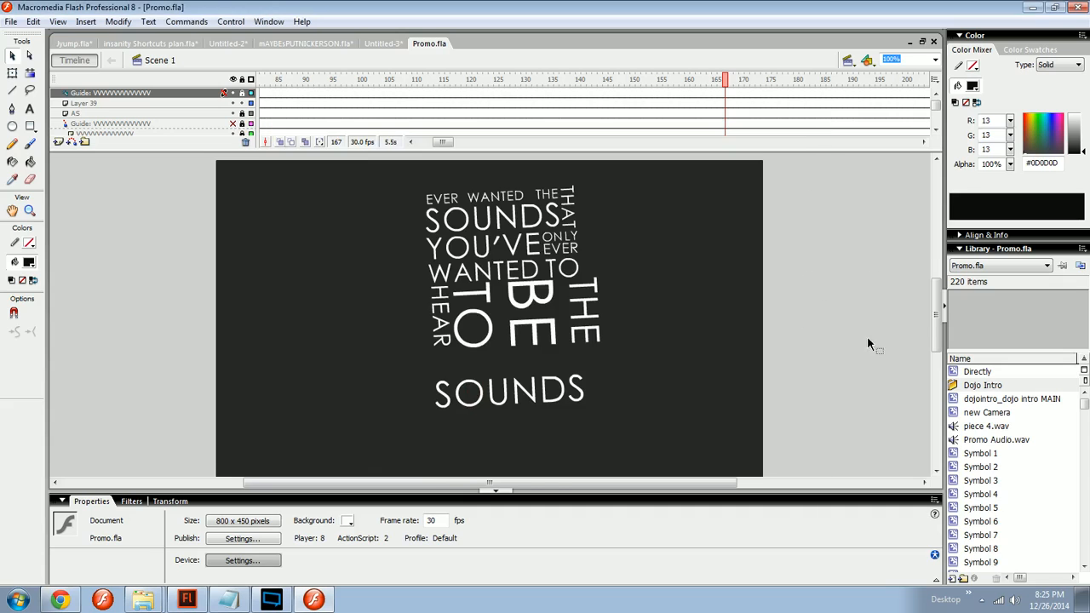
Step: Rewind Promo.fla to frame 1, select the first keyframe span on Layer 3, and play the opening words
{"action": "left_click_drag", "start_coordinate": [714, 81], "coordinate": [258, 98]}
{"action": "left_click", "coordinate": [232, 601]}
{"action": "left_click_drag", "start_coordinate": [446, 141], "coordinate": [417, 139]}
{"action": "left_click_drag", "start_coordinate": [323, 82], "coordinate": [224, 94]}
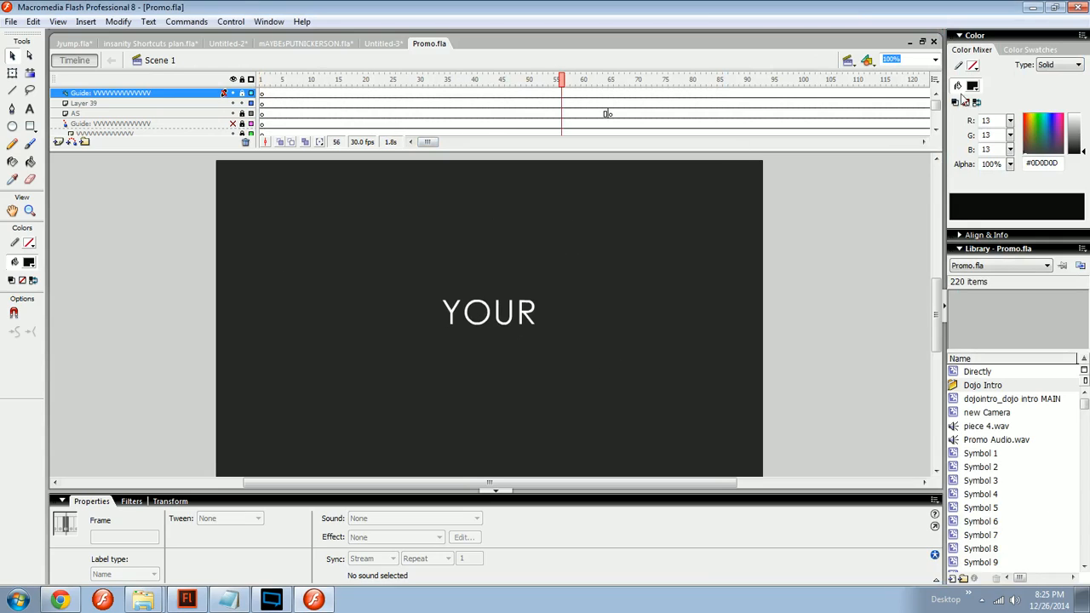
{"action": "left_click_drag", "start_coordinate": [935, 111], "coordinate": [932, 124]}
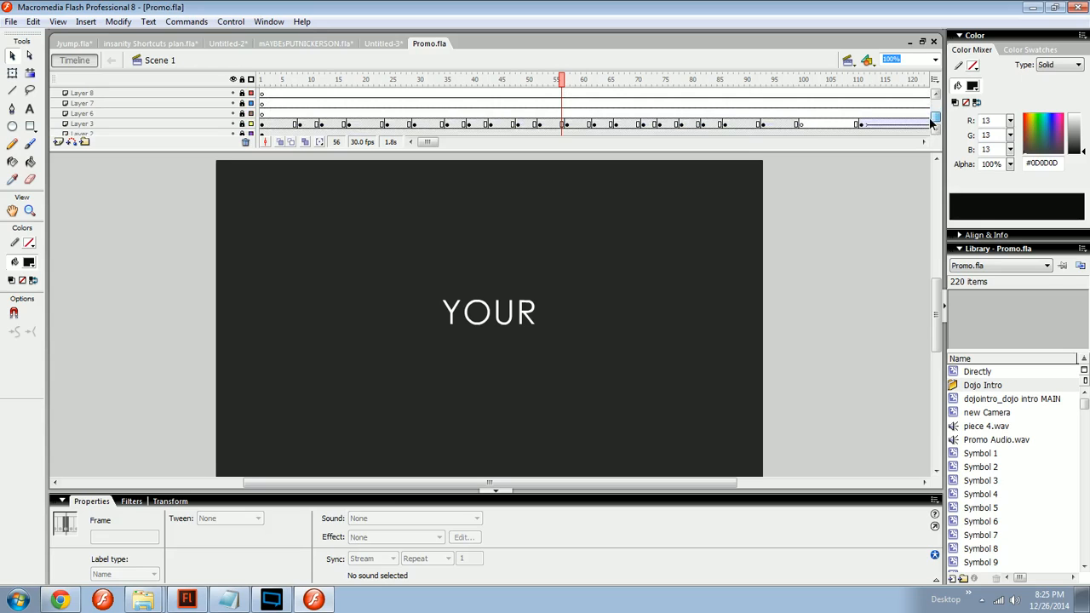
{"action": "left_click_drag", "start_coordinate": [537, 83], "coordinate": [177, 82]}
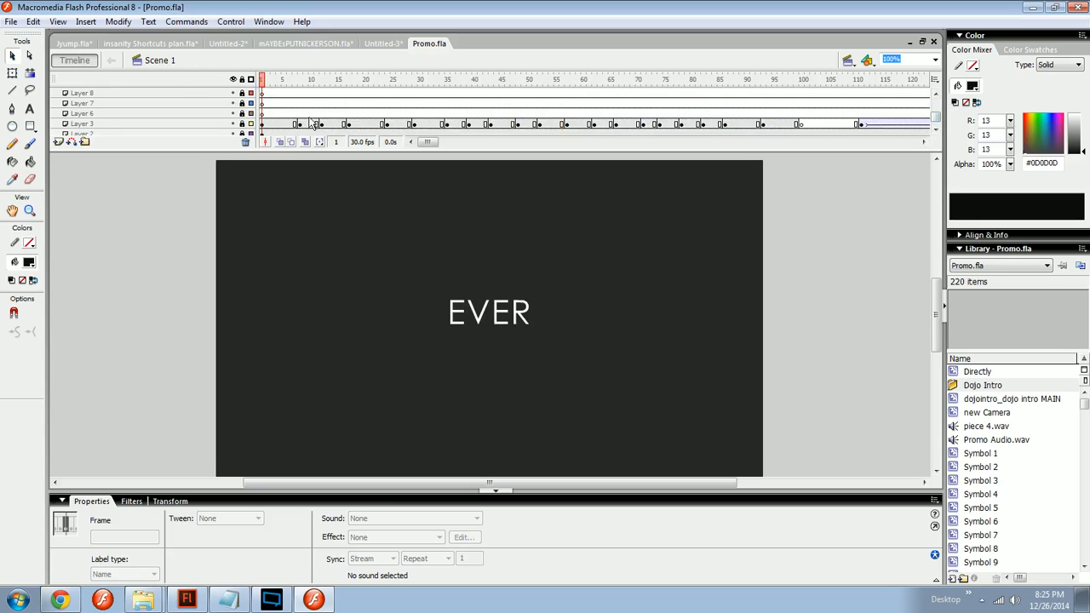
{"action": "left_click_drag", "start_coordinate": [288, 125], "coordinate": [261, 124]}
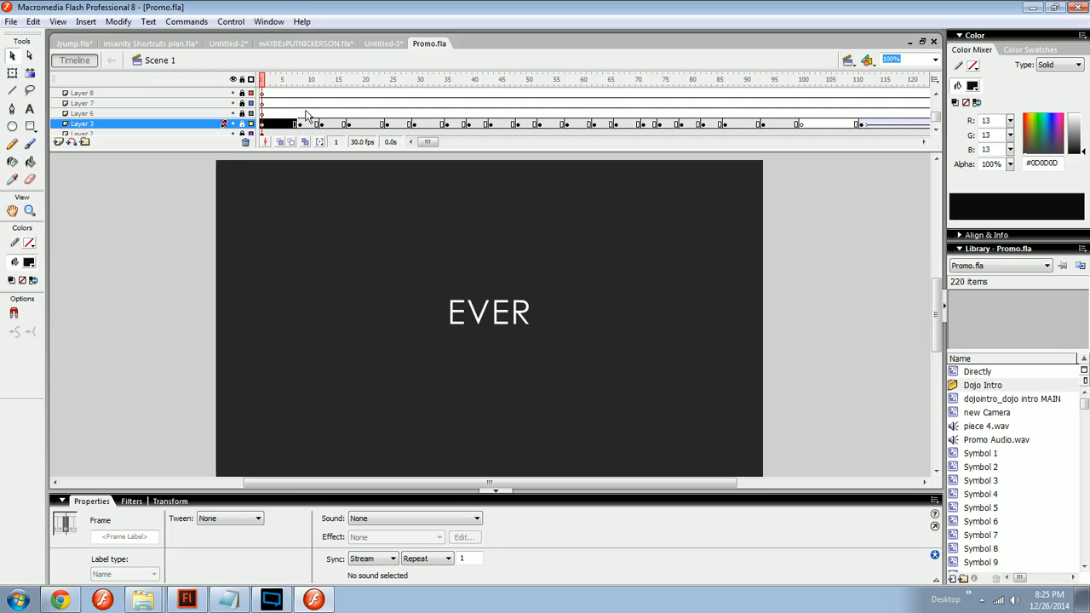
{"action": "key", "text": "Return"}
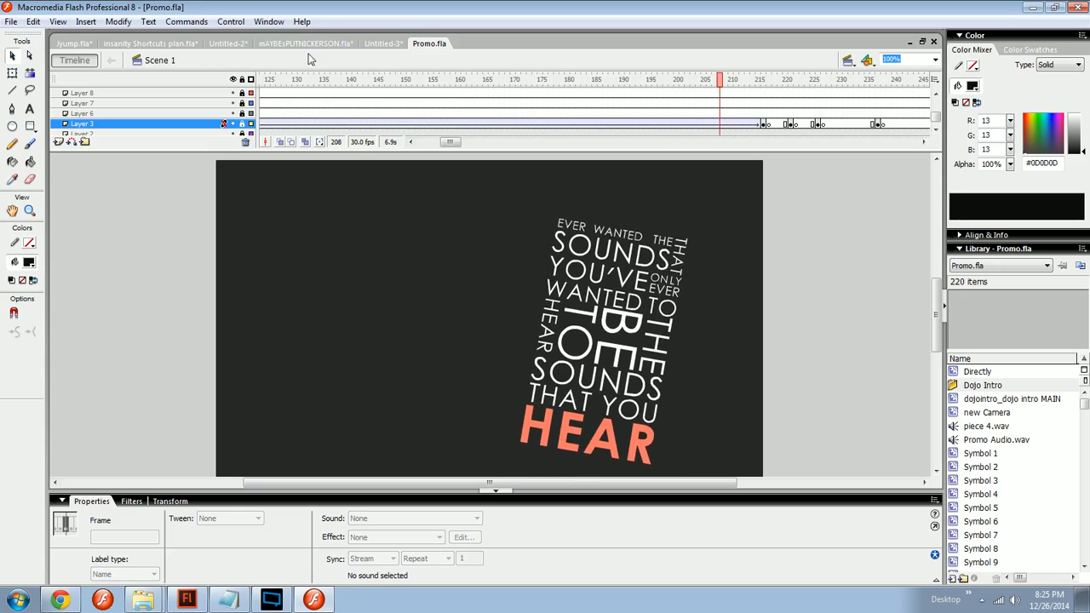
Step: Replay the rotating word block from "EVER WANTED THE SOUNDS" to "HEAR" several times to examine its timing and movement
{"action": "left_click_drag", "start_coordinate": [714, 92], "coordinate": [485, 95]}
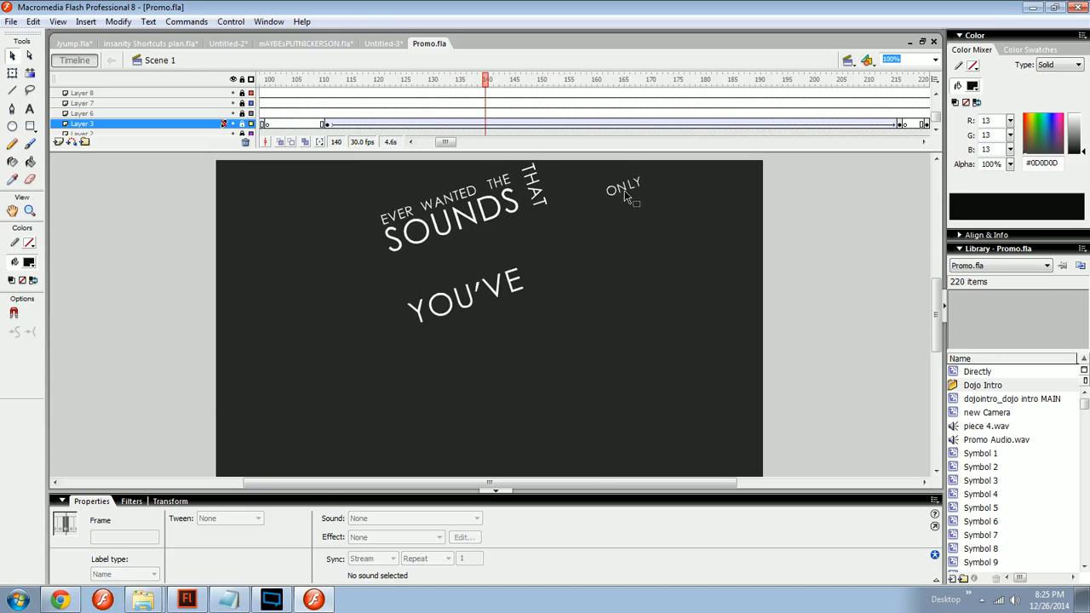
{"action": "key", "text": "Return"}
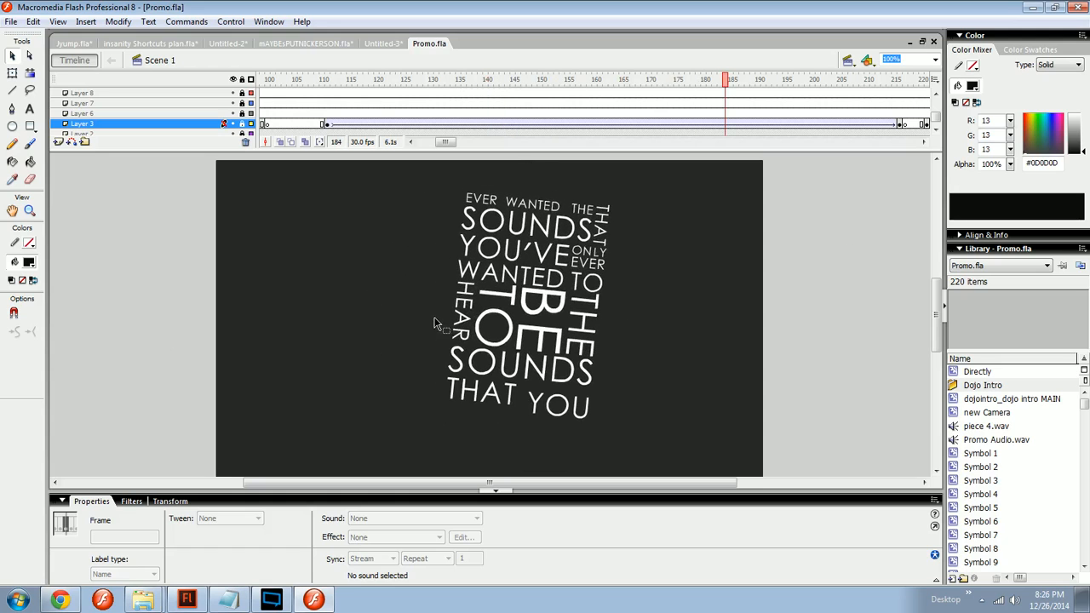
{"action": "left_click_drag", "start_coordinate": [572, 83], "coordinate": [452, 88]}
{"action": "key", "text": "Return"}
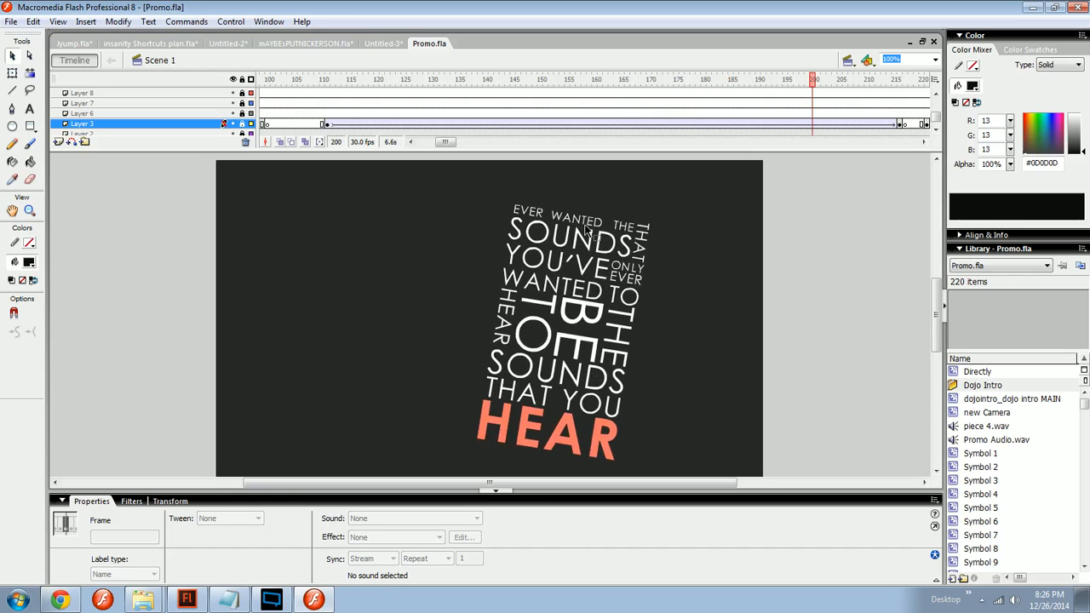
{"action": "left_click_drag", "start_coordinate": [812, 81], "coordinate": [299, 42]}
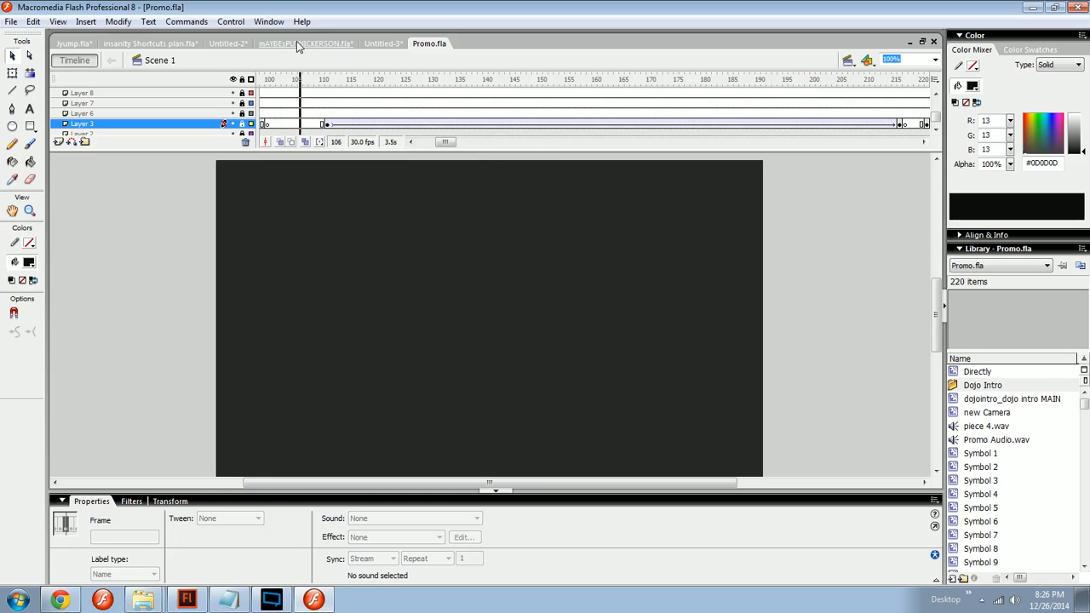
{"action": "key", "text": "Return"}
{"action": "key", "text": "Return"}
{"action": "left_click_drag", "start_coordinate": [489, 81], "coordinate": [329, 79]}
{"action": "key", "text": "Return"}
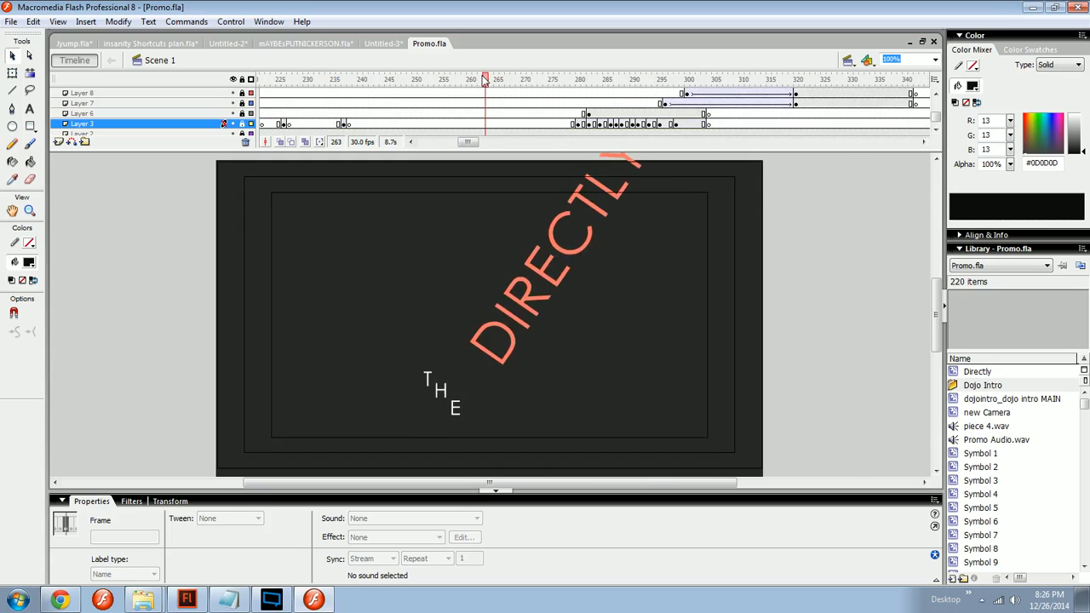
Step: Review the "DIRECTLY THE STORIES FAR and near" section by scrubbing to frame 259 and playing on to frame 342
{"action": "left_click_drag", "start_coordinate": [484, 81], "coordinate": [620, 85]}
{"action": "key", "text": "Return"}
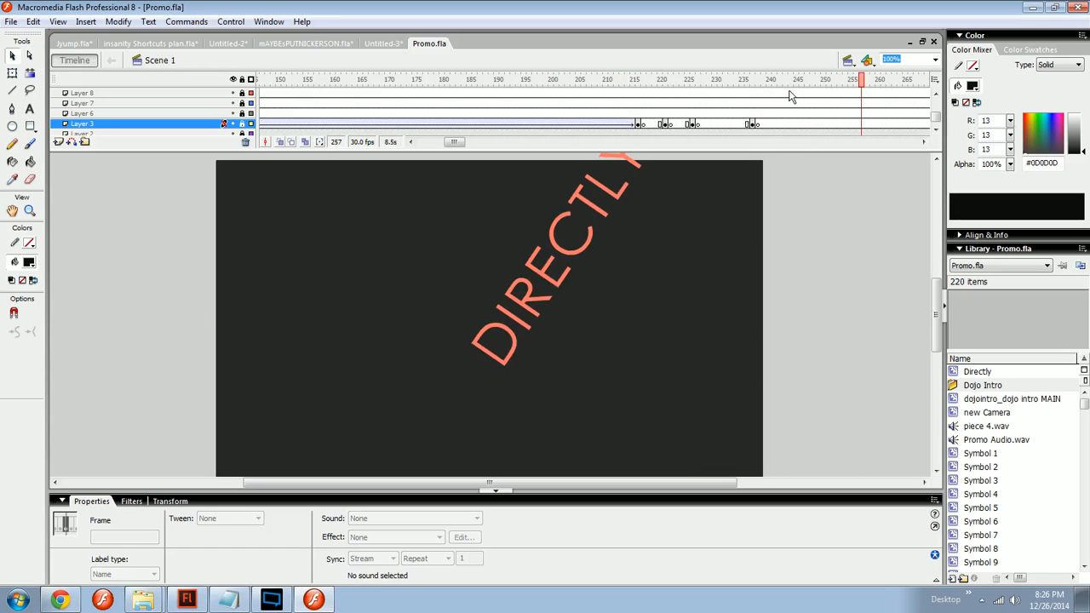
{"action": "left_click_drag", "start_coordinate": [852, 80], "coordinate": [572, 90]}
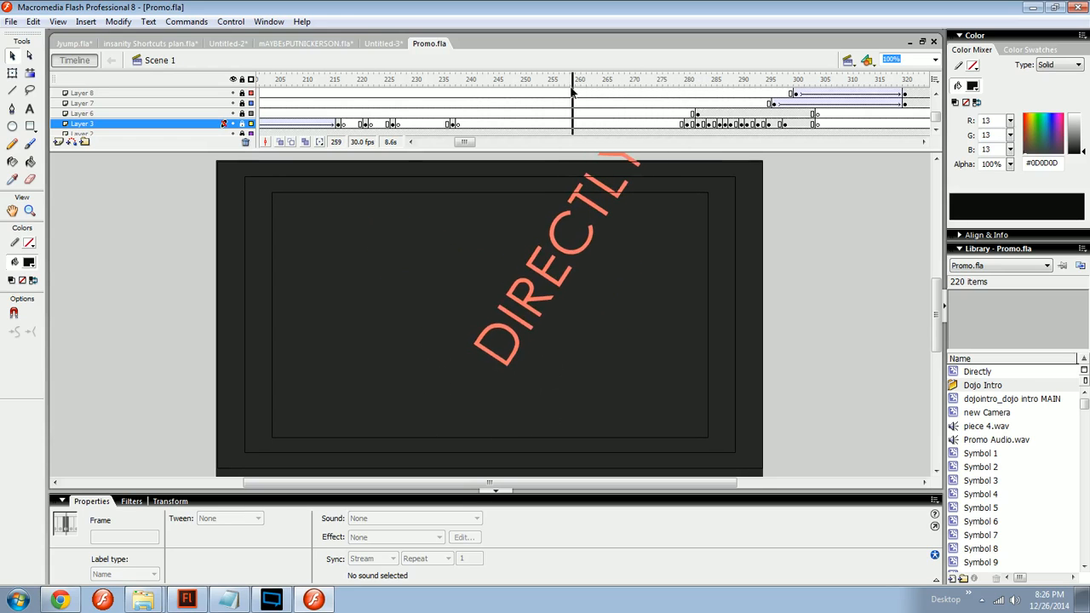
{"action": "key", "text": "Return"}
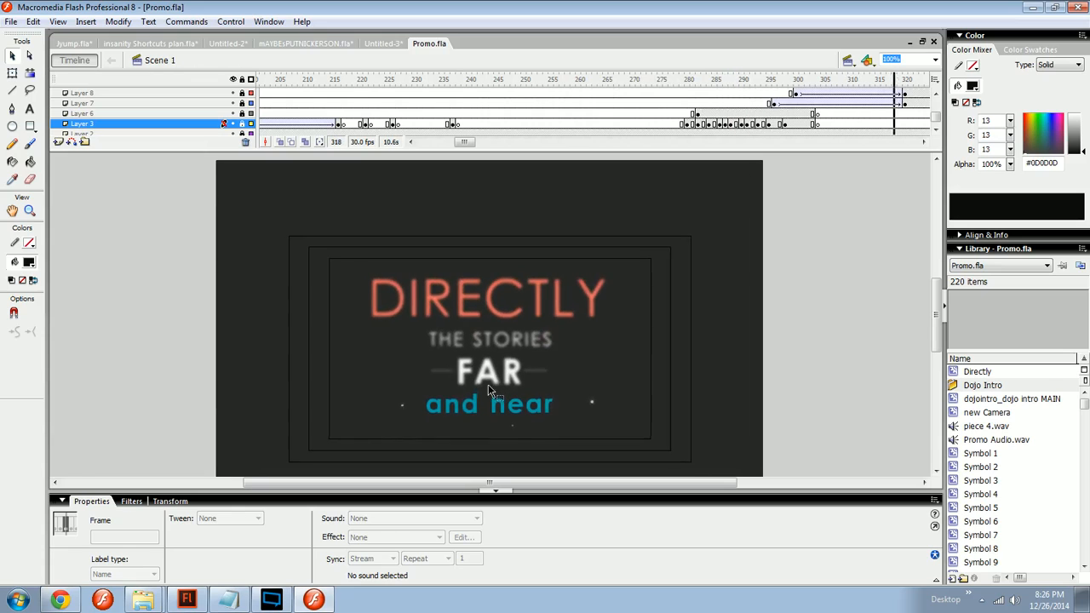
{"action": "key", "text": "Return"}
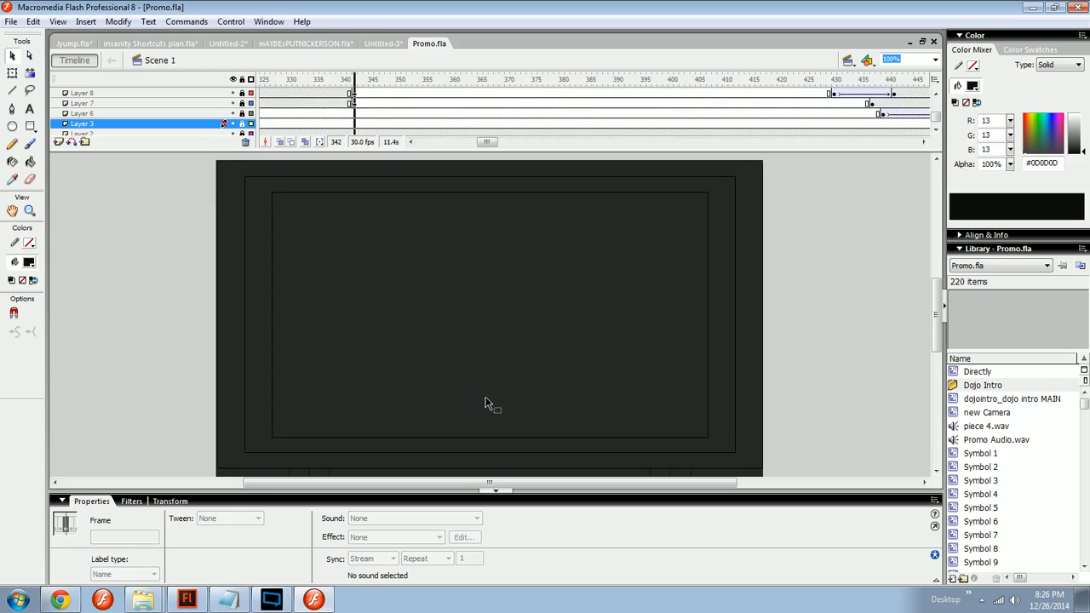
Step: Scrub and play through the "POSSIBLE ODDS" and "IN ONE BIG" sections from frame 374 to frame 440
{"action": "left_click_drag", "start_coordinate": [391, 77], "coordinate": [417, 86]}
{"action": "left_click_drag", "start_coordinate": [519, 79], "coordinate": [530, 120]}
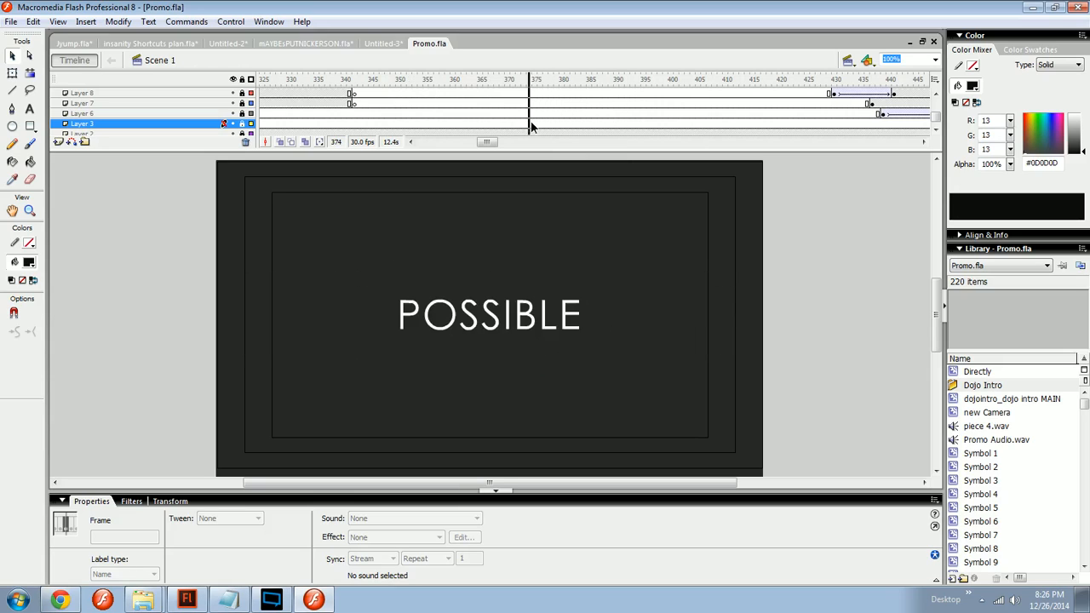
{"action": "left_click", "coordinate": [508, 331]}
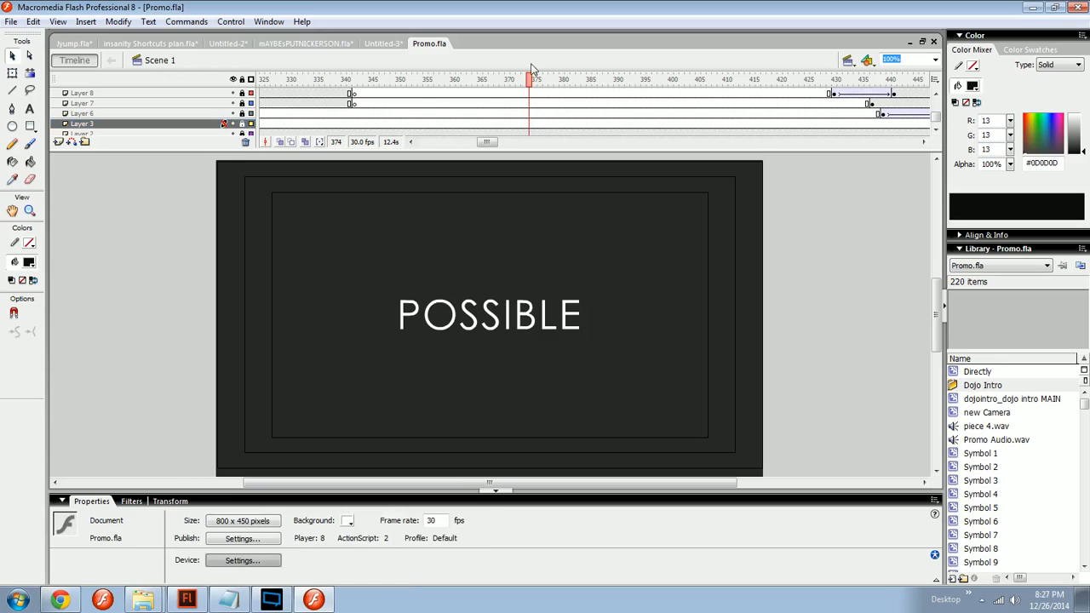
{"action": "key", "text": "Return"}
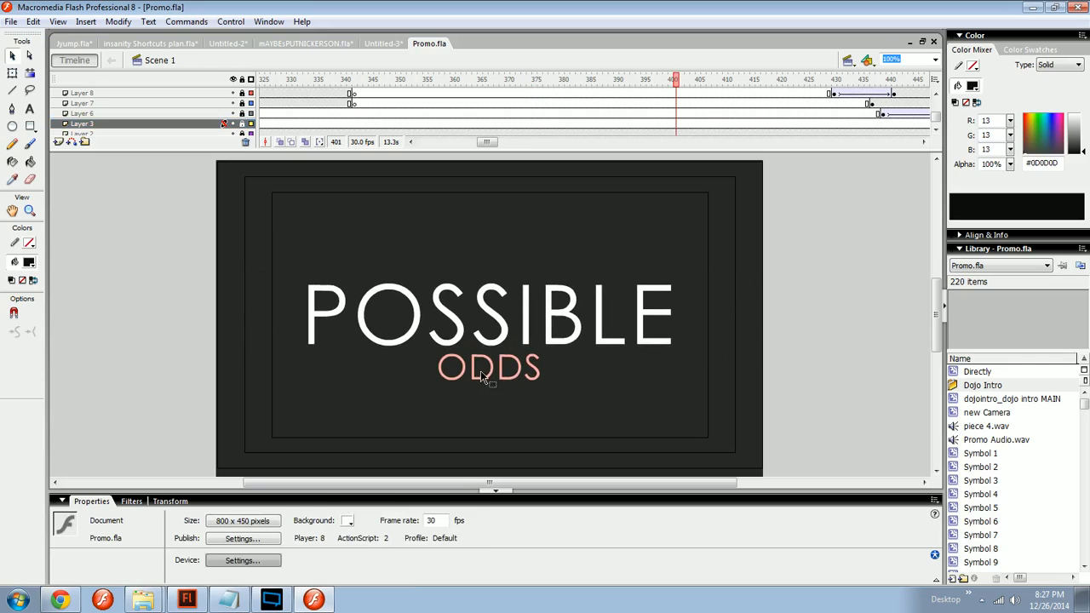
{"action": "left_click_drag", "start_coordinate": [673, 79], "coordinate": [599, 124]}
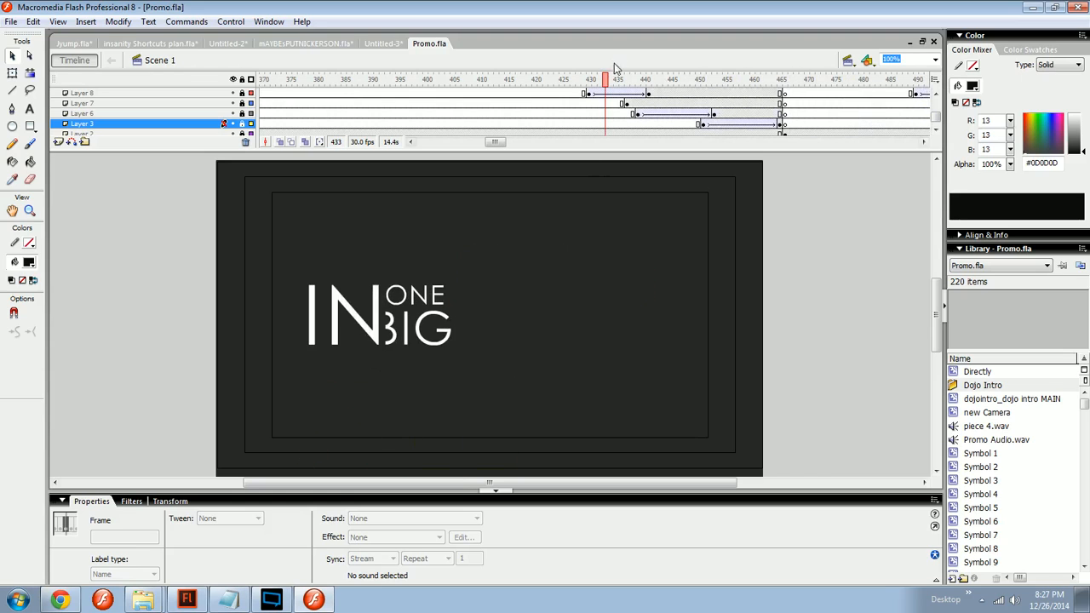
{"action": "key", "text": "Return"}
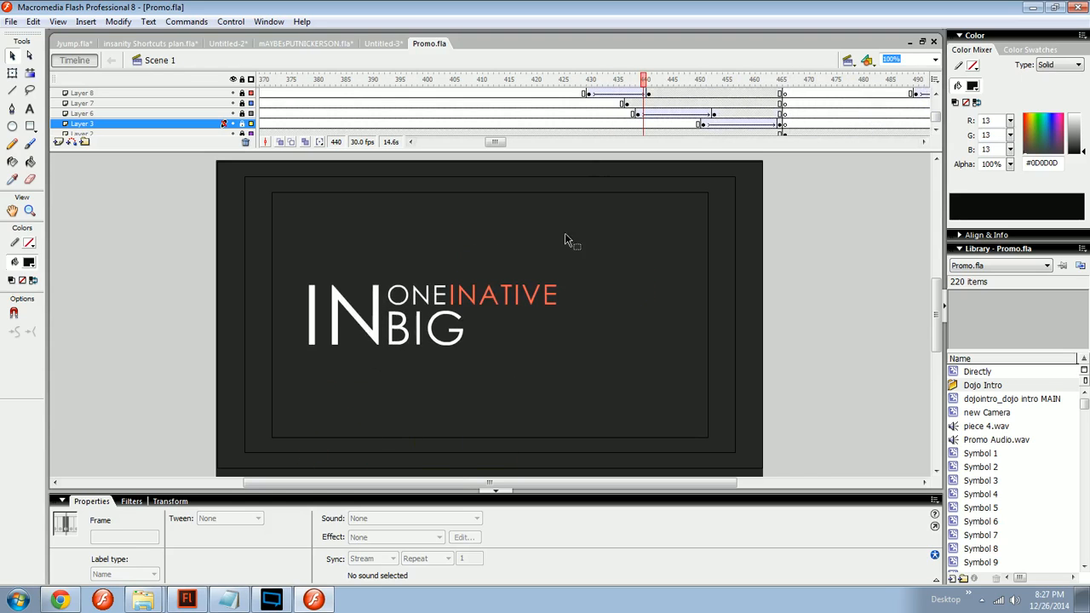
Step: Switch to the Notepad notes and point out "powerful words" and "how fast can people read"
{"action": "left_click", "coordinate": [226, 599]}
{"action": "left_click_drag", "start_coordinate": [724, 103], "coordinate": [823, 103]}
{"action": "left_click", "coordinate": [773, 122]}
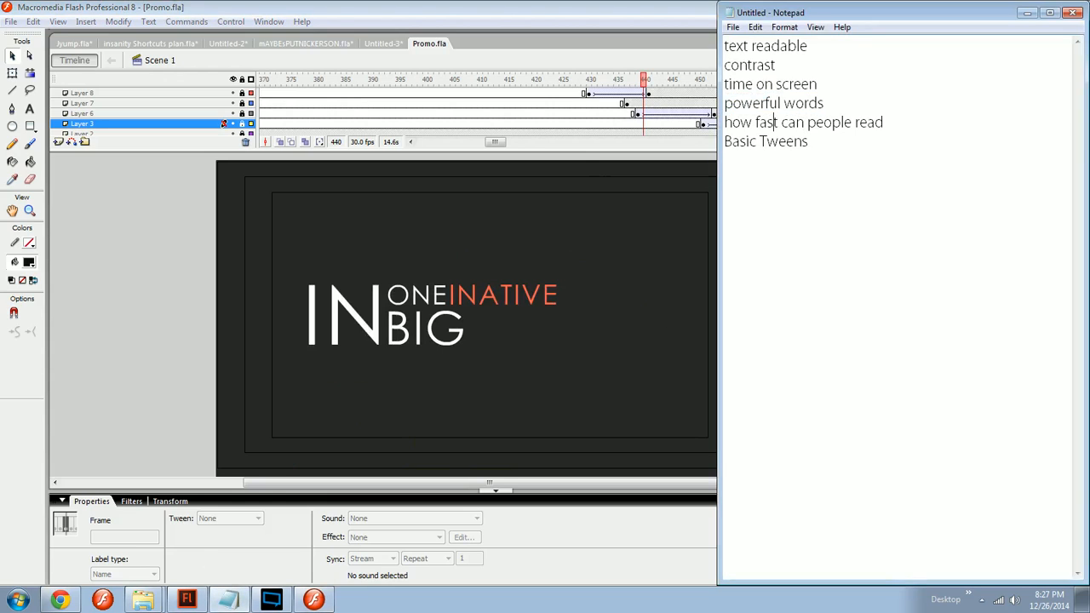
Step: Return to Promo.fla and review the following word animations through to frame 1342
{"action": "left_click", "coordinate": [615, 180]}
{"action": "left_click", "coordinate": [694, 81]}
{"action": "key", "text": "Return"}
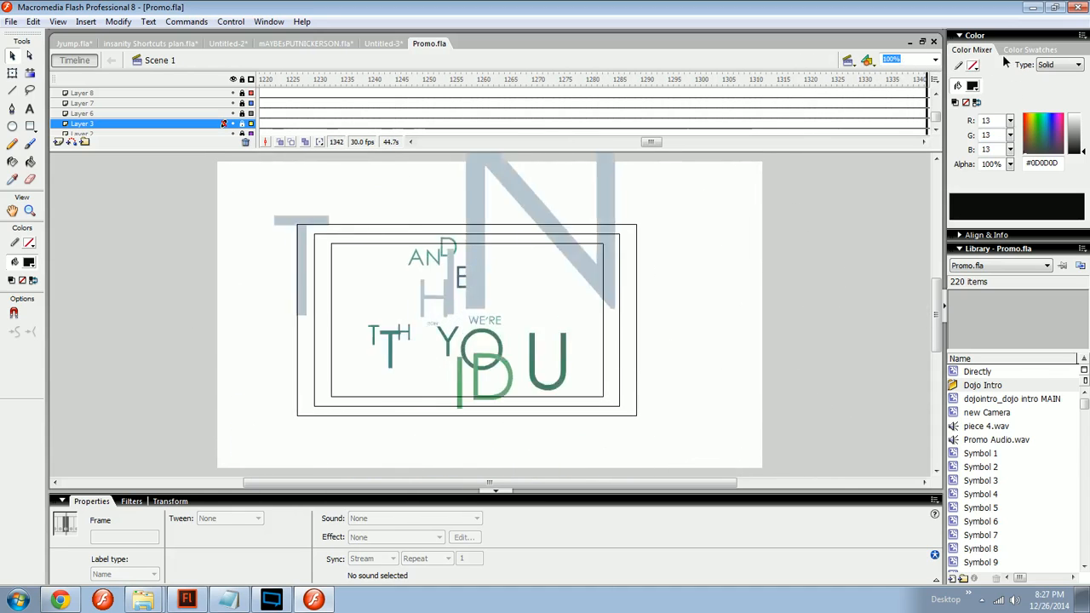
Step: Examine the "d." logo reveal around frames 1758 to 1767 at 200% zoom, playing it and checking individual frames
{"action": "left_click_drag", "start_coordinate": [764, 63], "coordinate": [661, 61]}
{"action": "key", "text": "ctrl+="}
{"action": "left_click", "coordinate": [558, 304]}
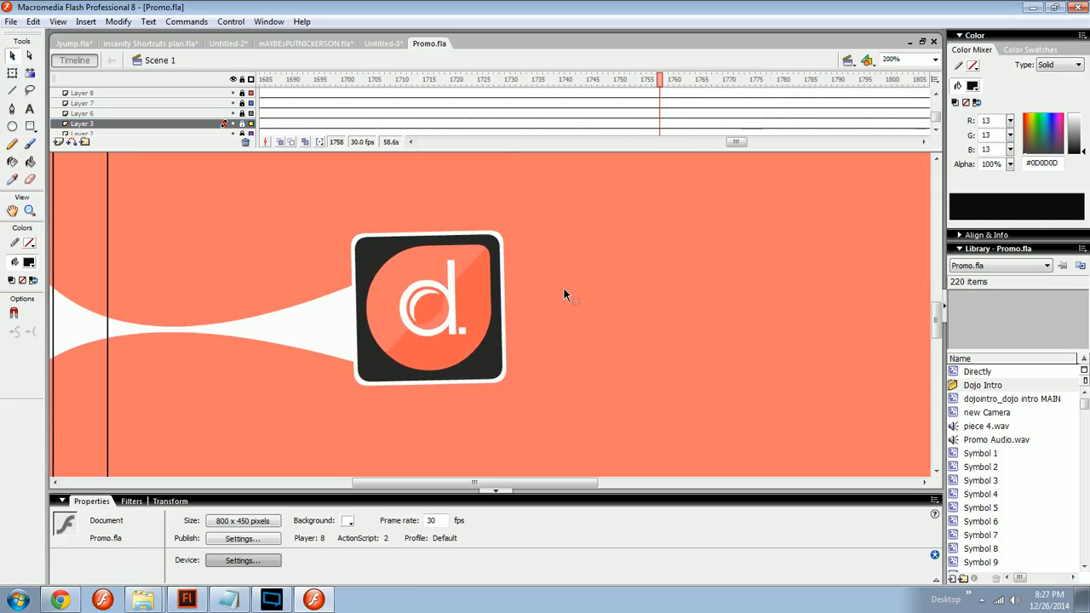
{"action": "key", "text": "Return"}
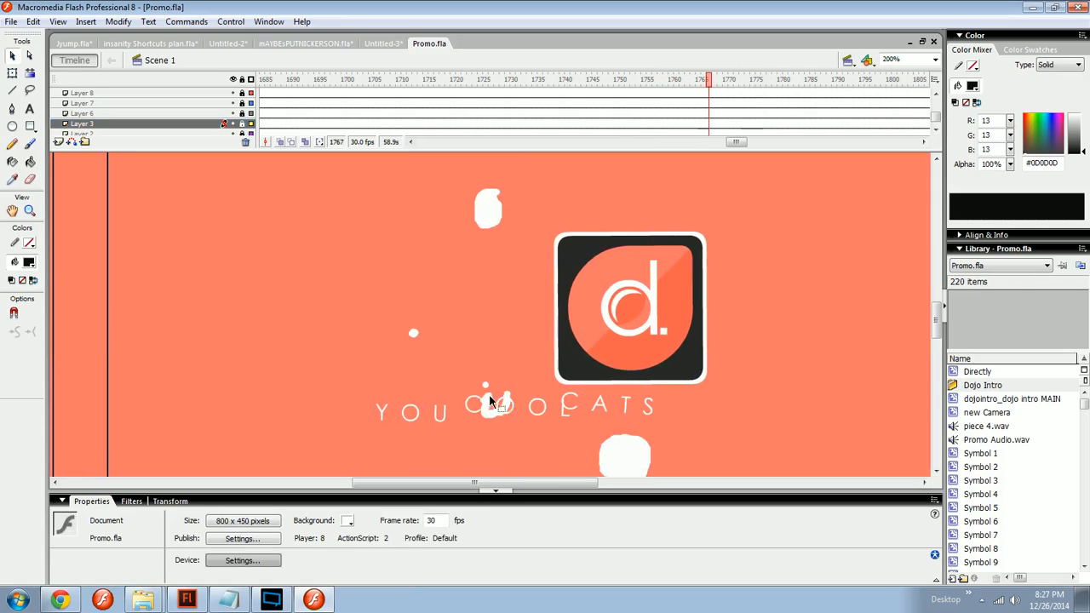
{"action": "key", "text": "."}
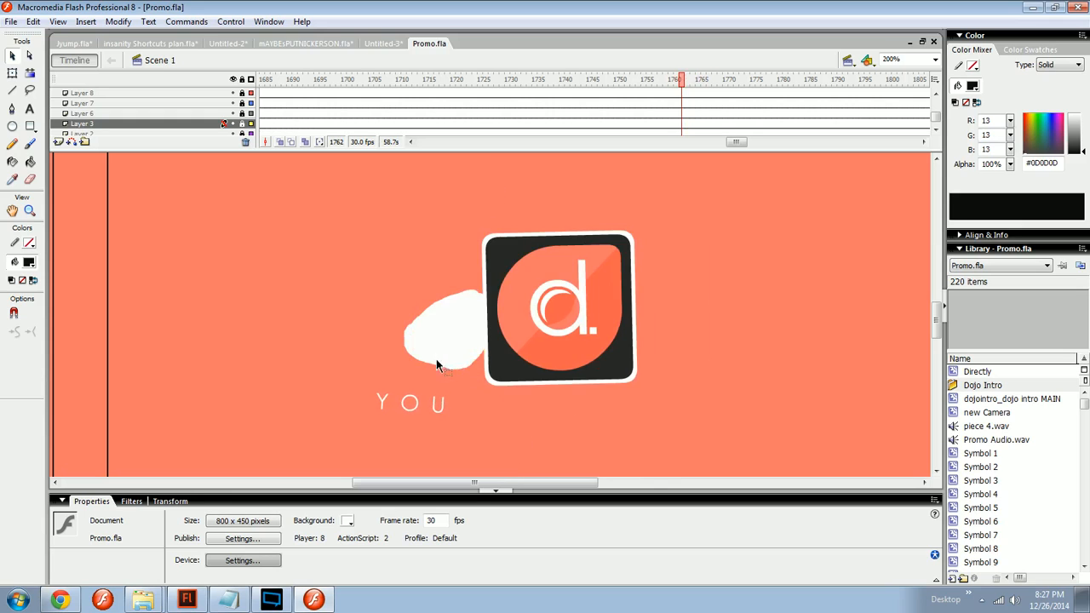
Step: Replay the "d." logo reveal with "YOU COOL CATS" from frame 1754 to frame 1793, ending at 100% zoom
{"action": "key", "text": "Return"}
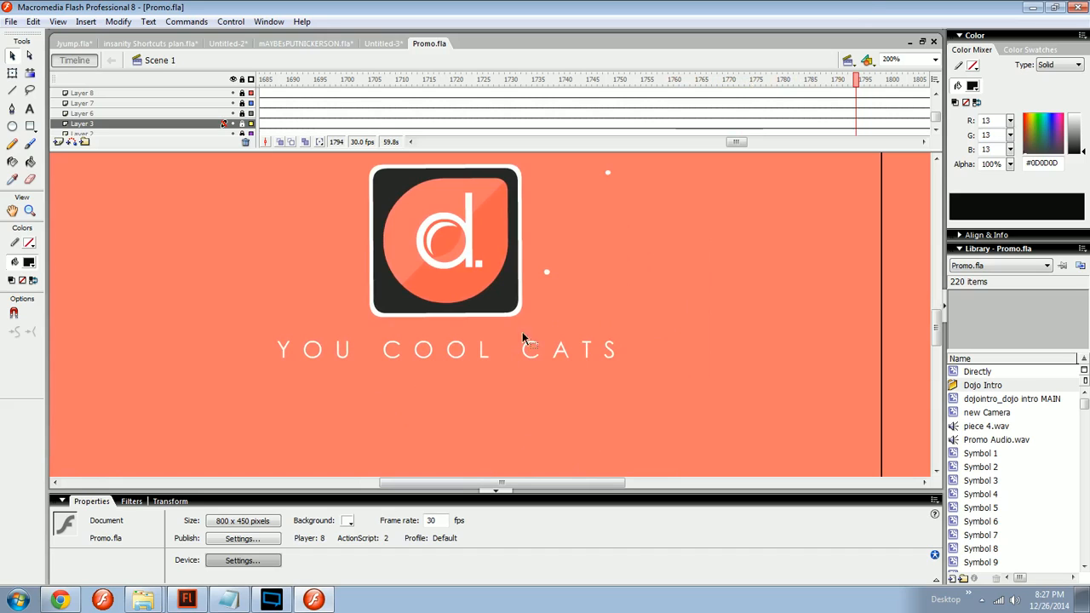
{"action": "left_click", "coordinate": [504, 119]}
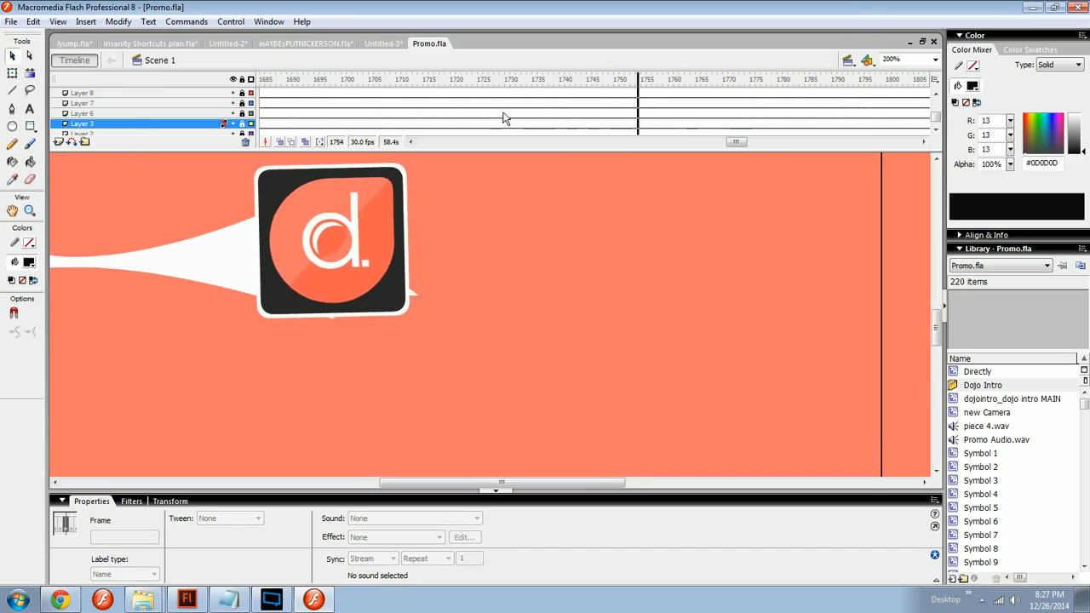
{"action": "left_click", "coordinate": [499, 386]}
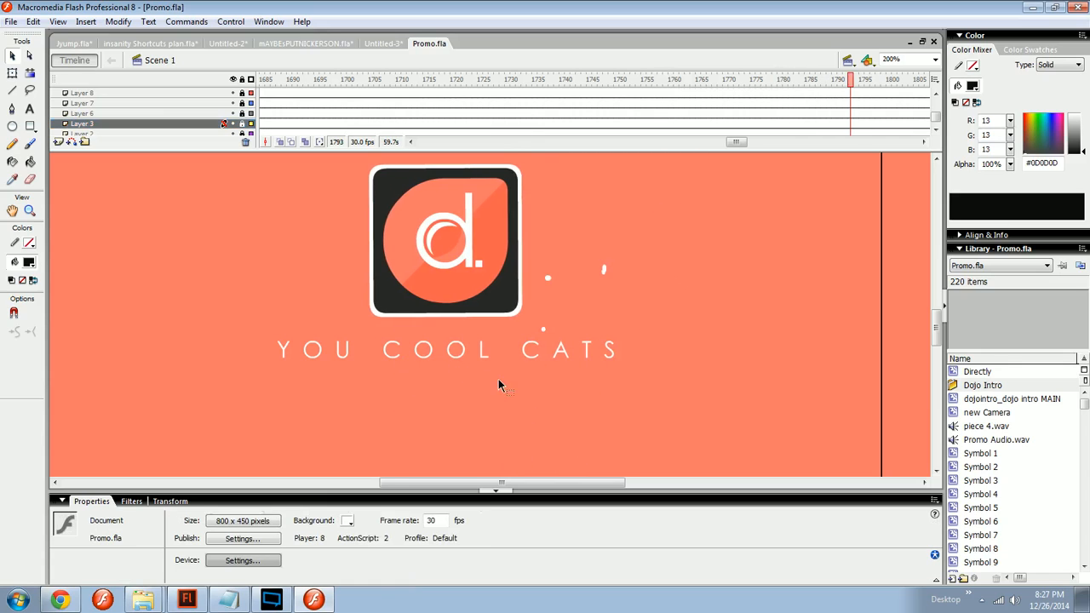
{"action": "left_click_drag", "start_coordinate": [491, 376], "coordinate": [501, 393]}
{"action": "key", "text": "ctrl+minus"}
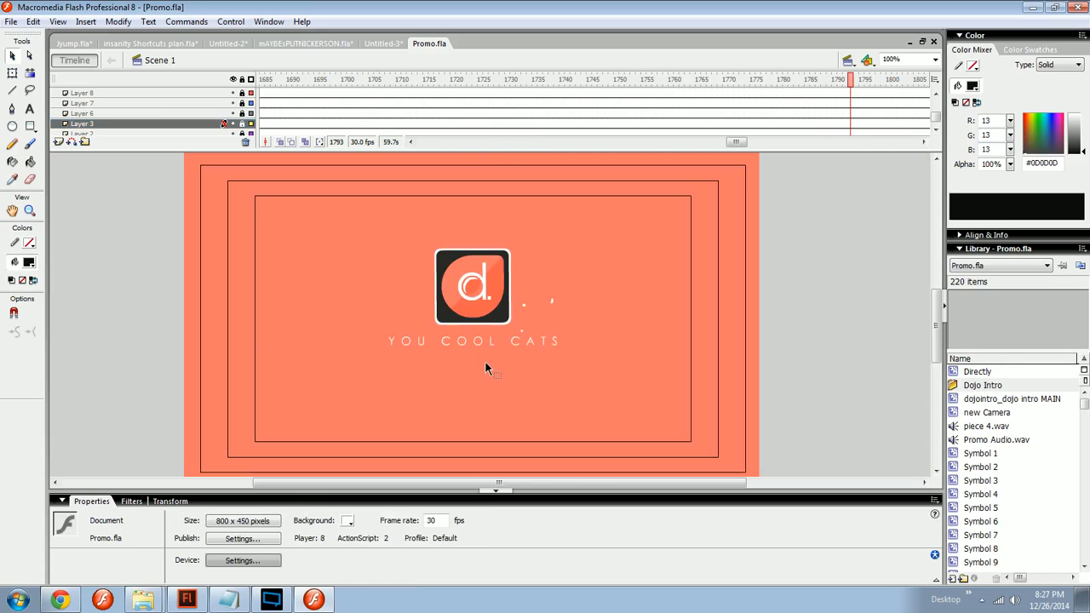
Step: Check the closing logo at frame 1800, and go back to the multicoloured word layout at frame 1259
{"action": "left_click", "coordinate": [891, 91]}
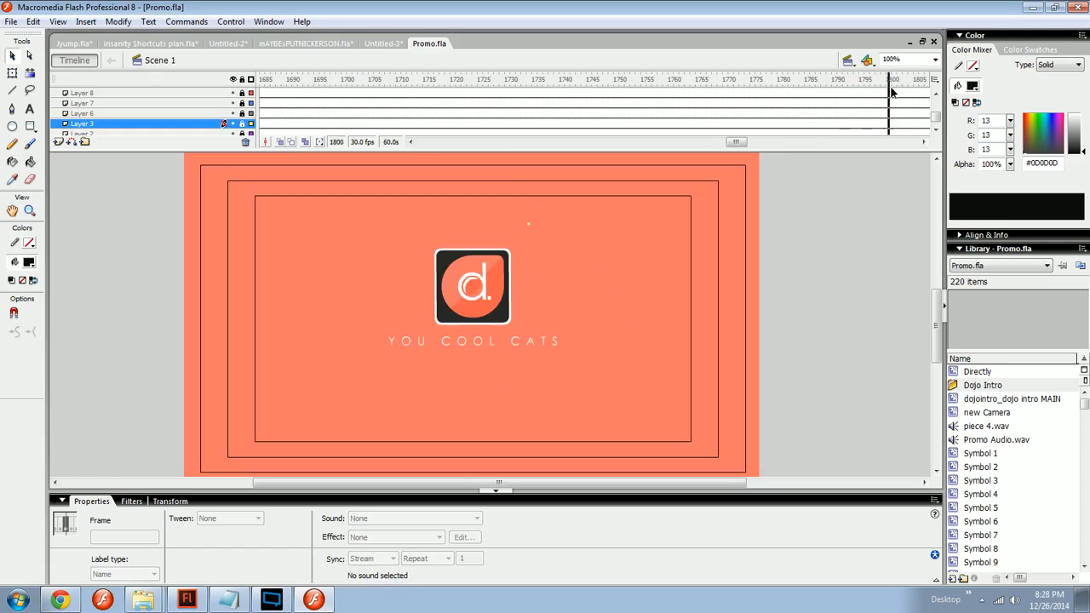
{"action": "left_click_drag", "start_coordinate": [984, 84], "coordinate": [474, 227]}
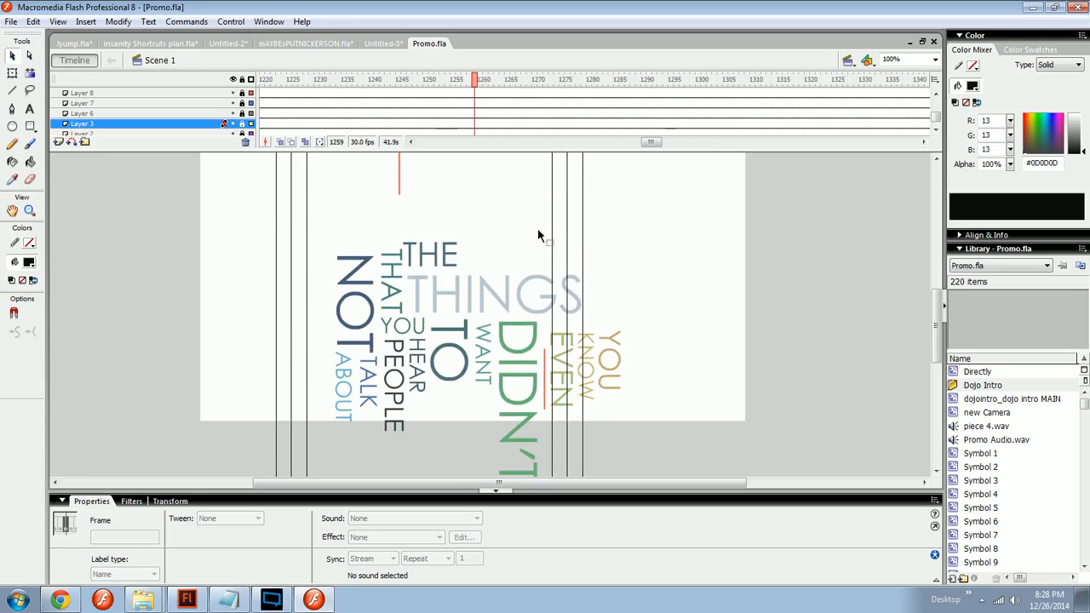
{"action": "left_click", "coordinate": [727, 301]}
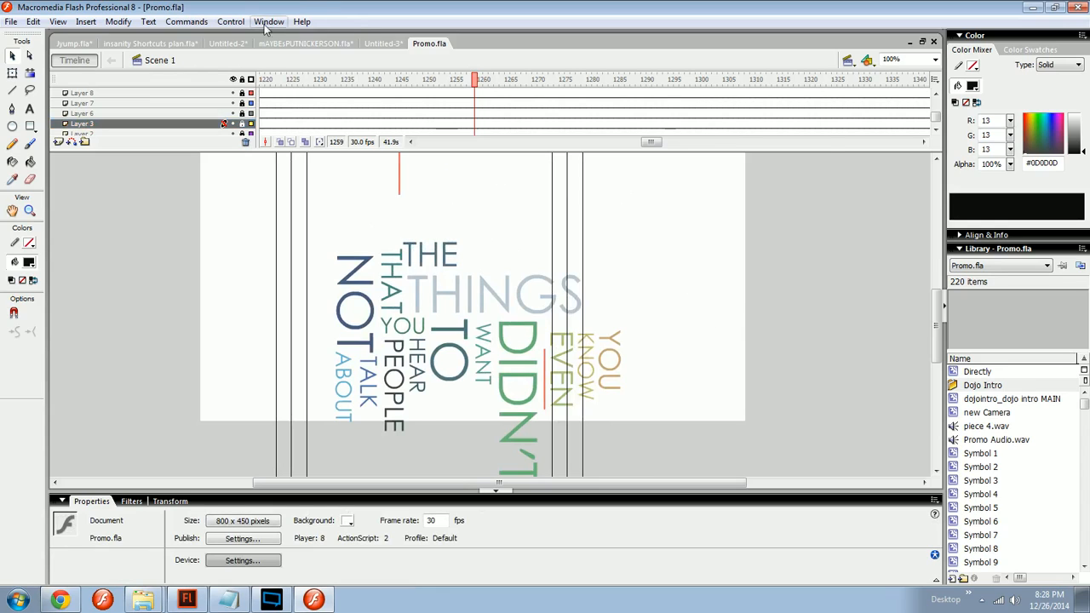
Step: Switch to the mAYBEsPUTNICKERSON.fla document and view the "ROCKS ON THE ROCKS" text at frame 80
{"action": "left_click", "coordinate": [281, 45]}
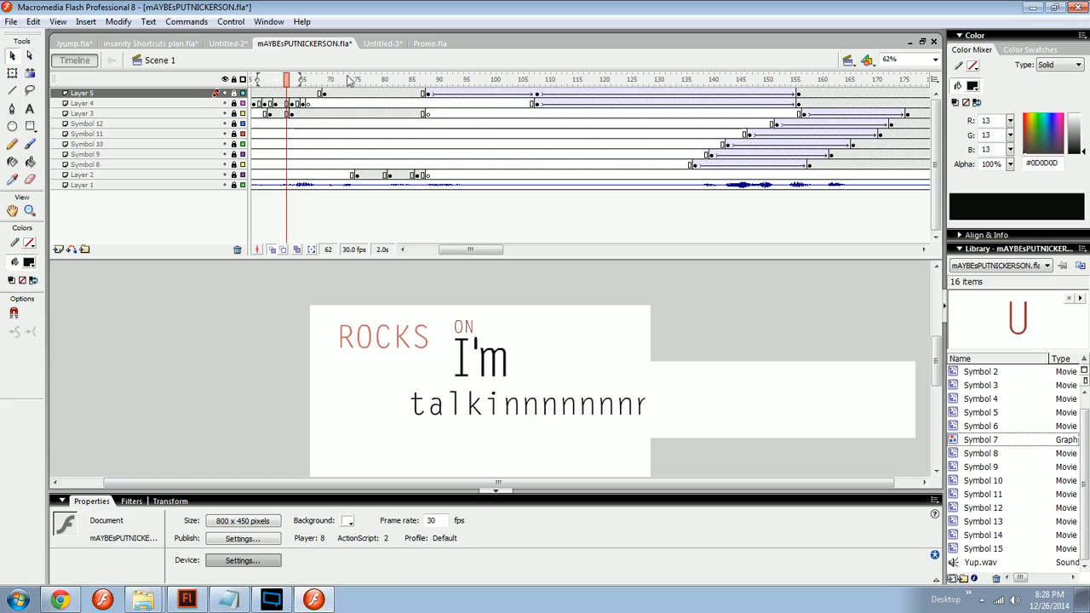
{"action": "left_click", "coordinate": [384, 79]}
{"action": "left_click", "coordinate": [782, 452]}
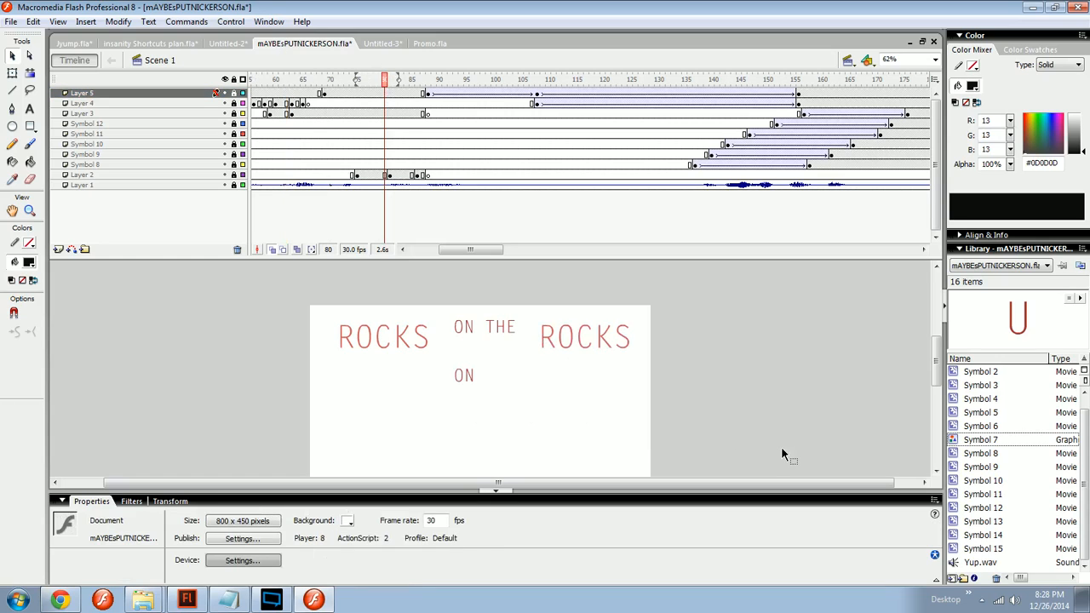